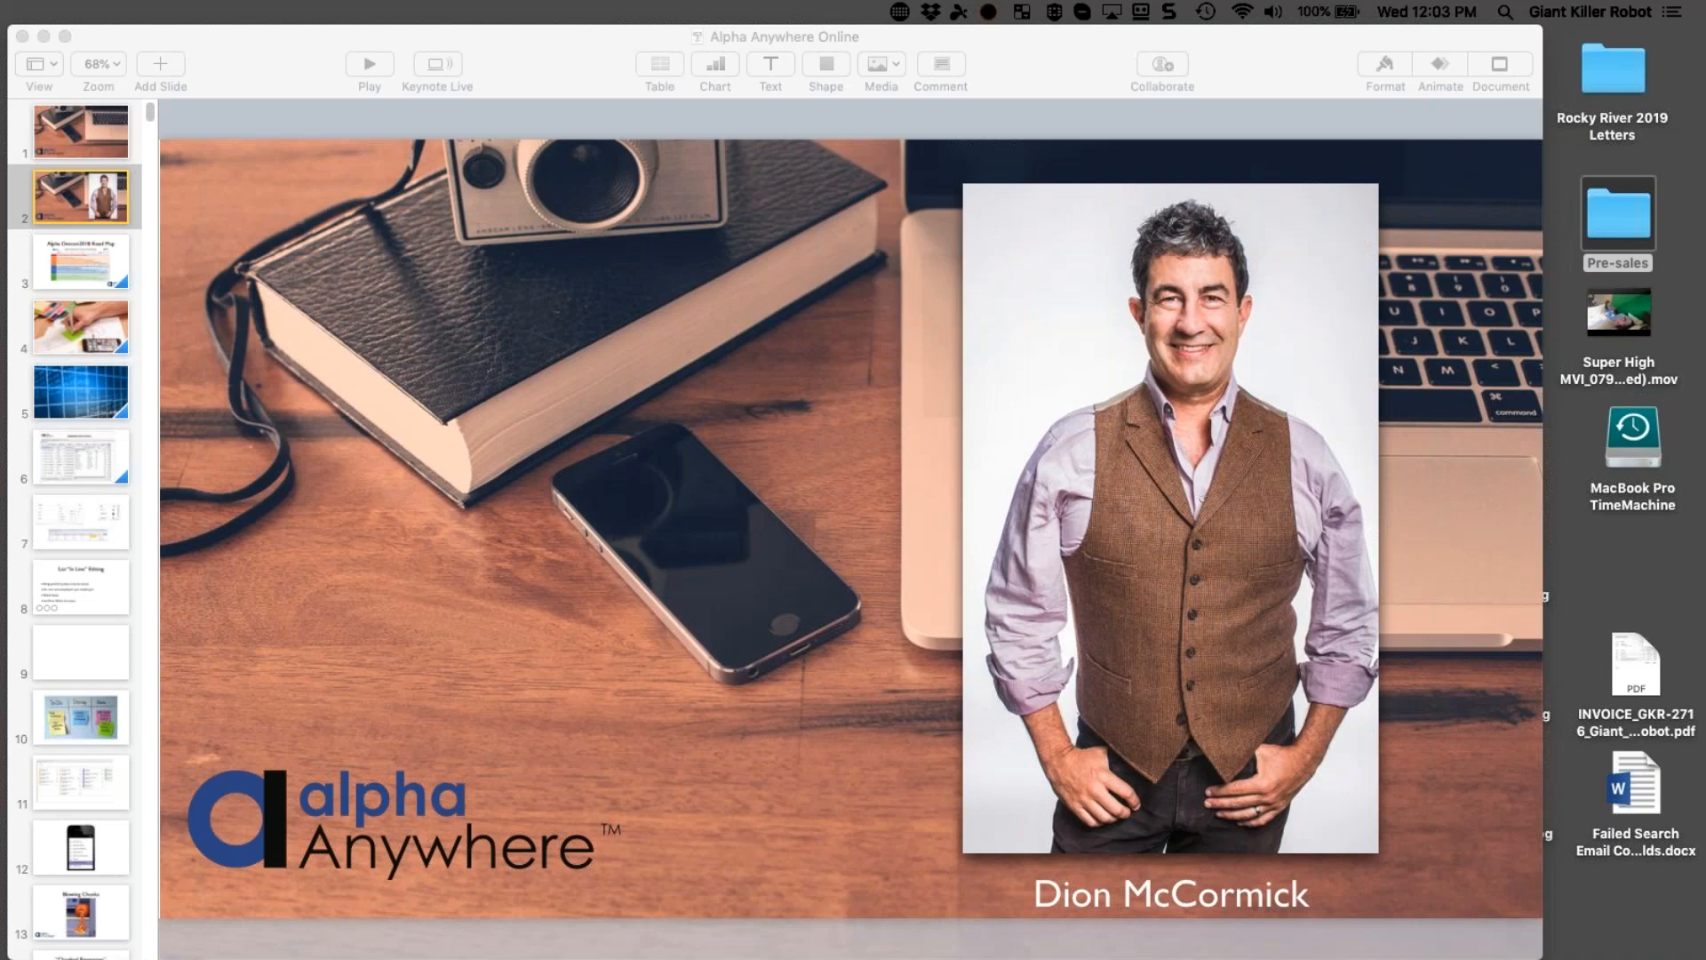
Step: Switch to the Chrome browser and open aadocuments.s3.amazonaws.com/ReleaseNotes/PreReleaseNotes.Html in a new tab
key(ctrl+Up)
click(957, 114)
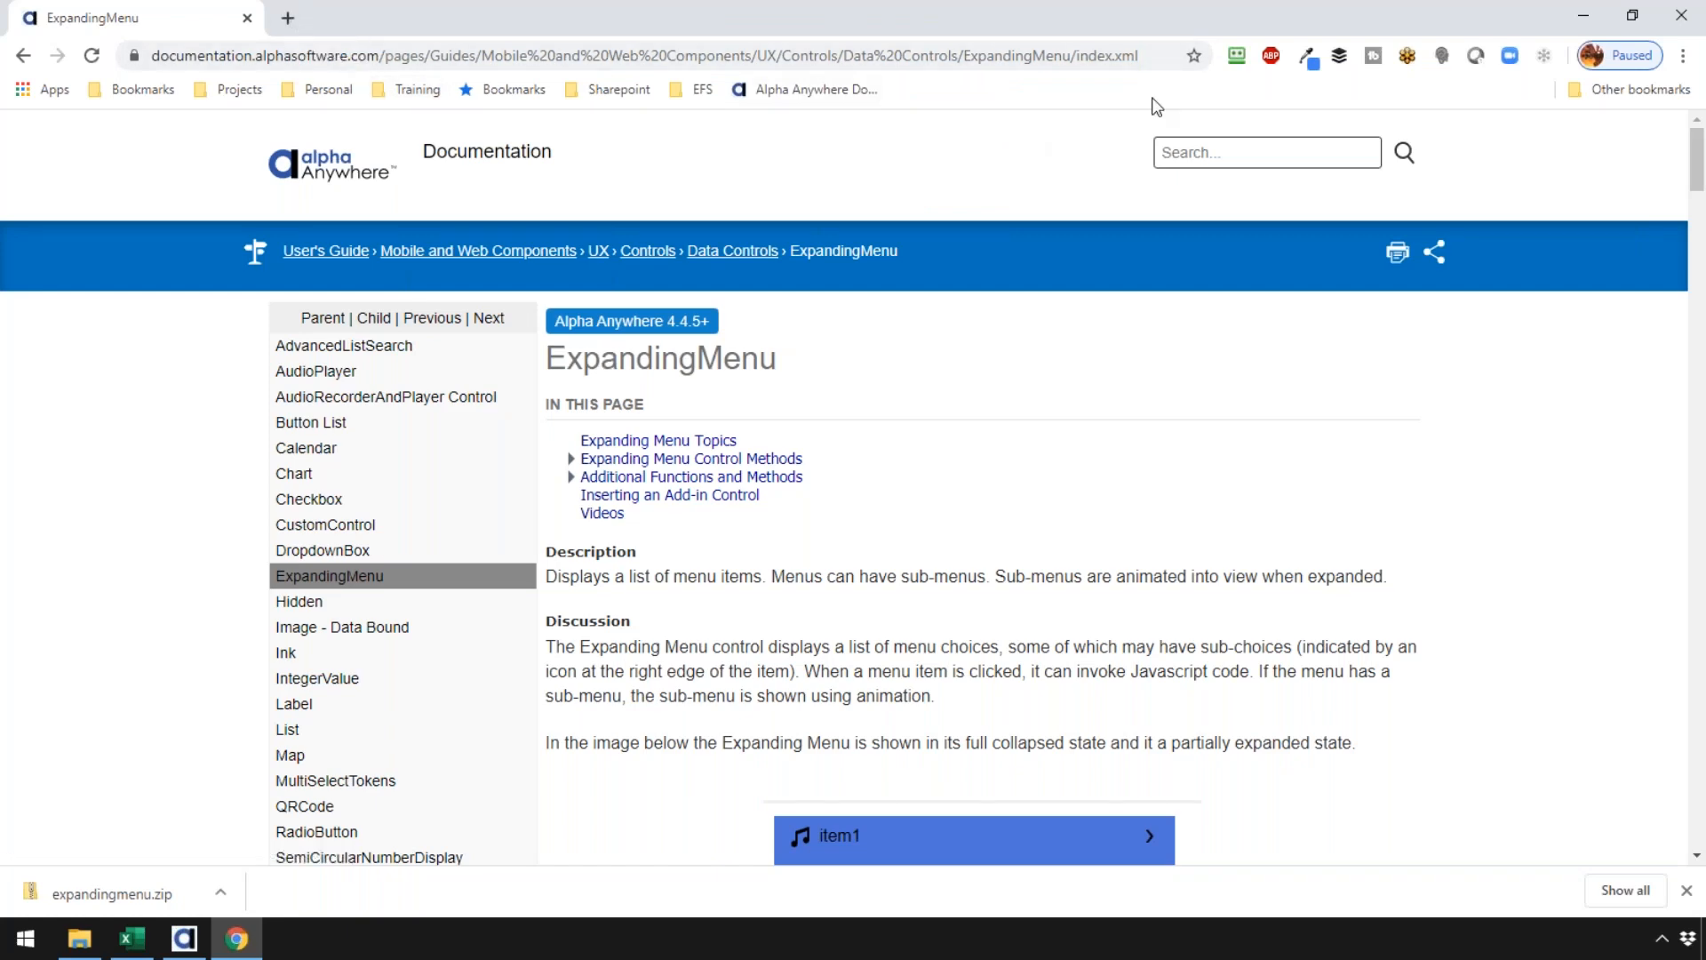
key(ctrl+Up)
click(808, 400)
click(288, 18)
text(http://aadocuments.s3.amazonaws.com/ReleaseNotes/PreReleaseNotes.Html)
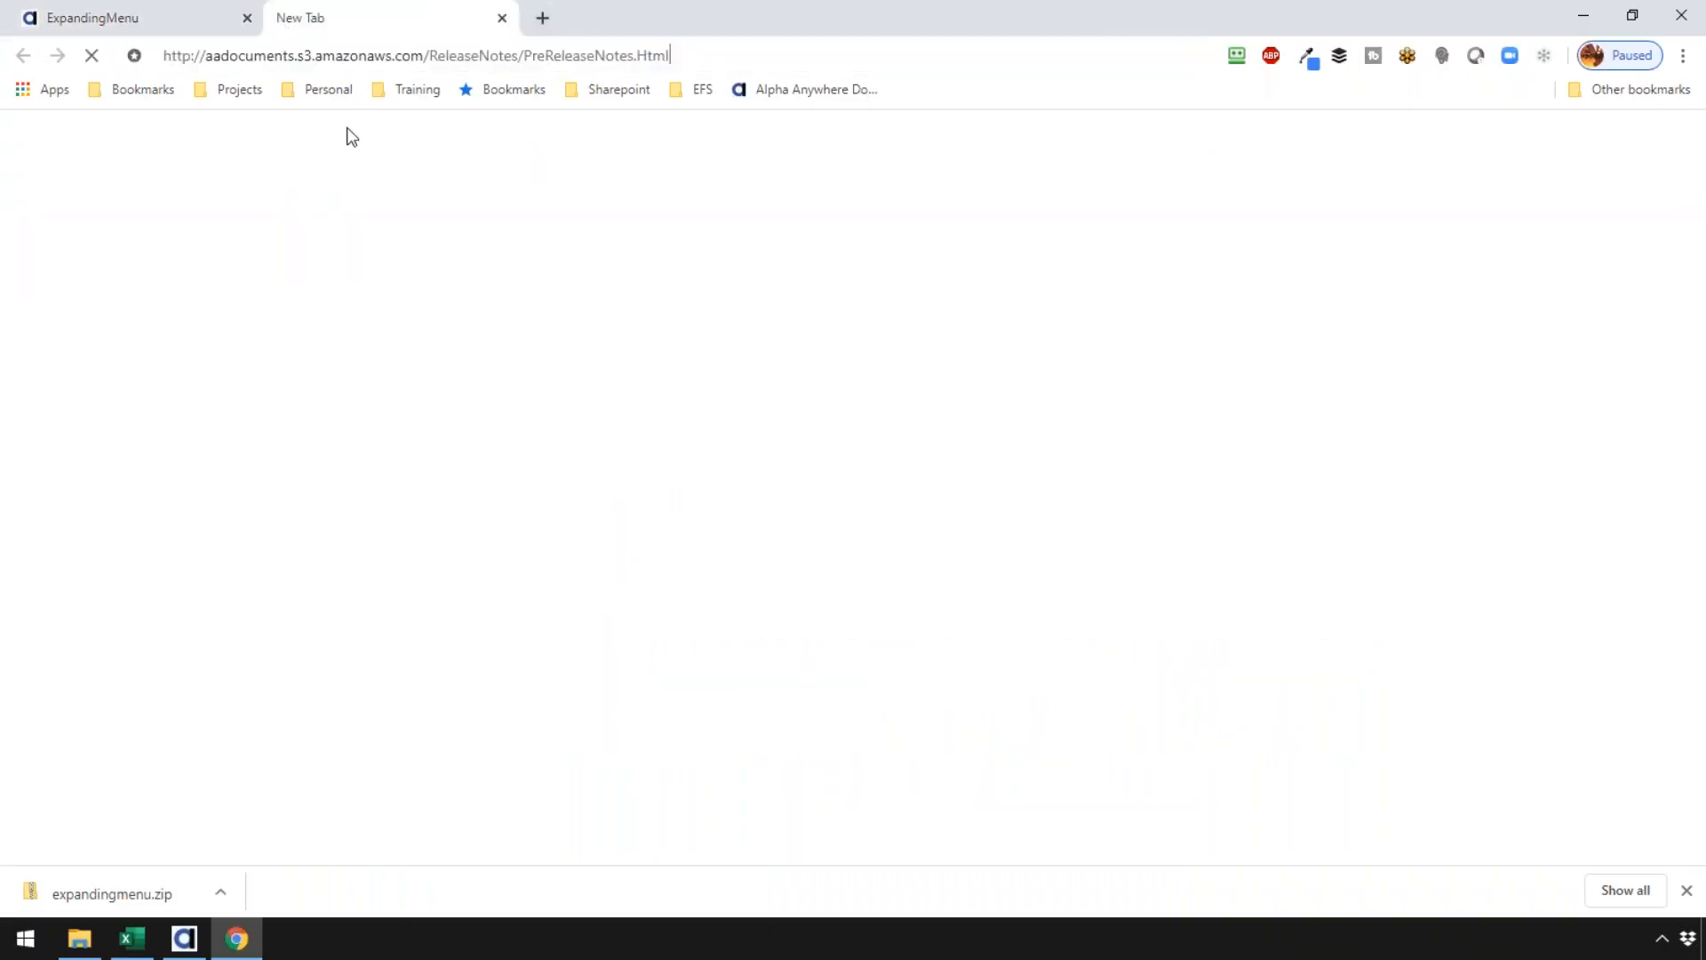
key(Return)
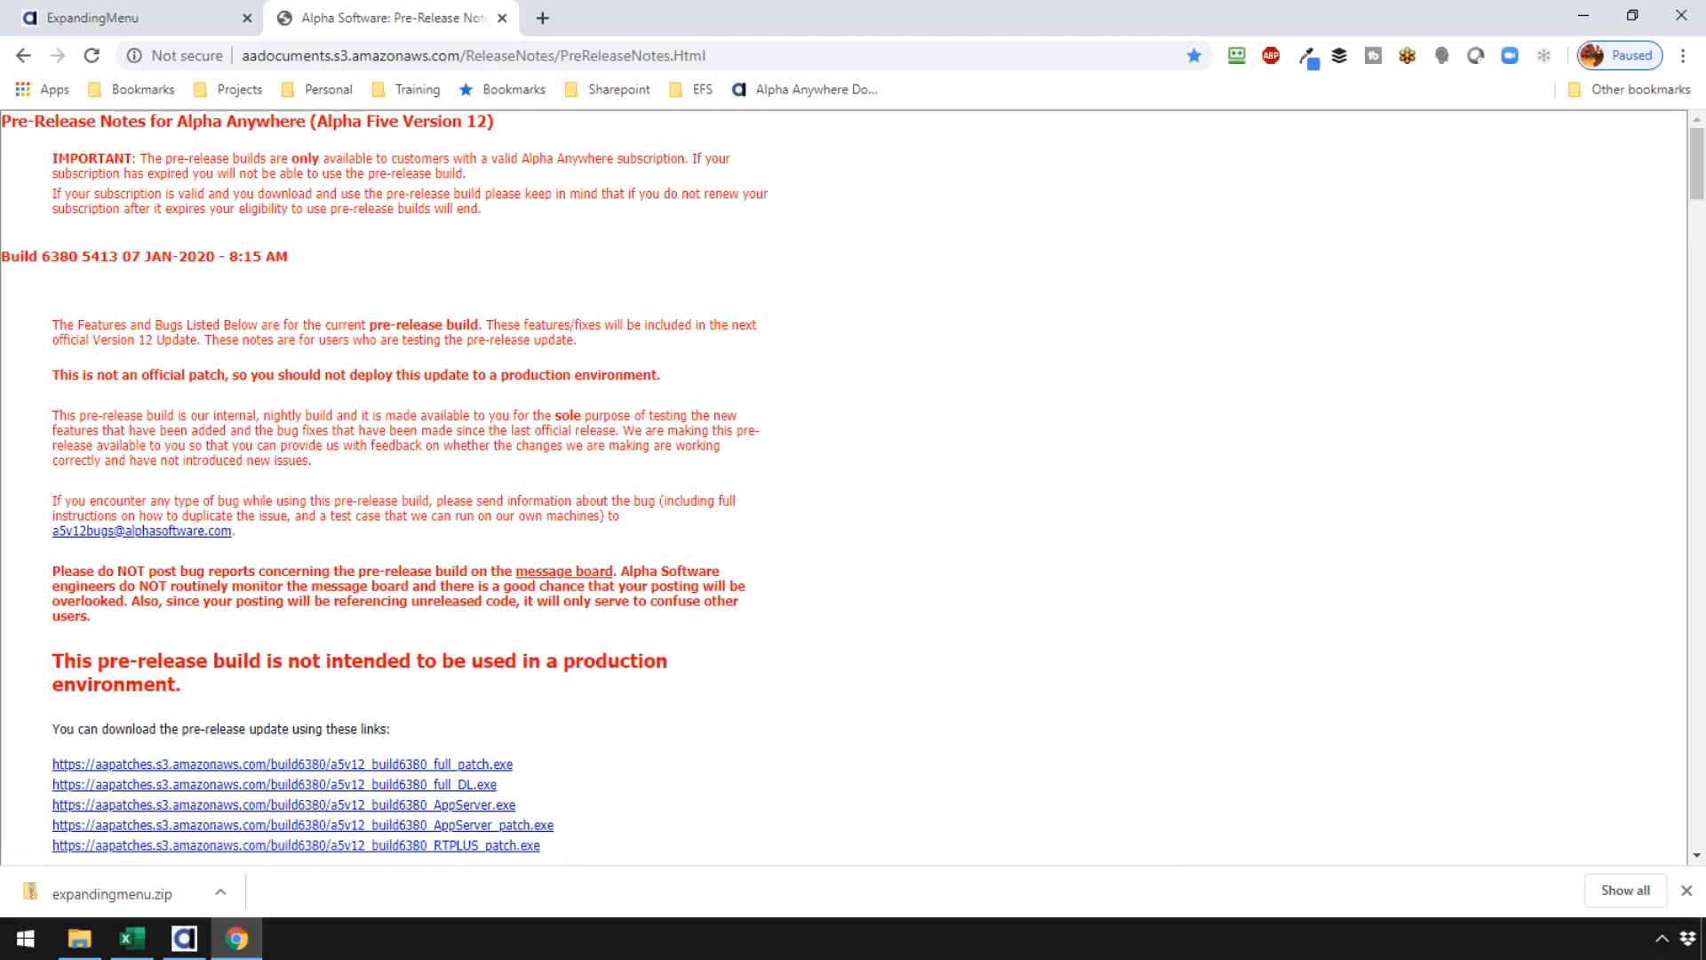
Step: Examine the download links and the Videos section of the pre-release notes down to the start of Features
scroll(418, 205, down, 8)
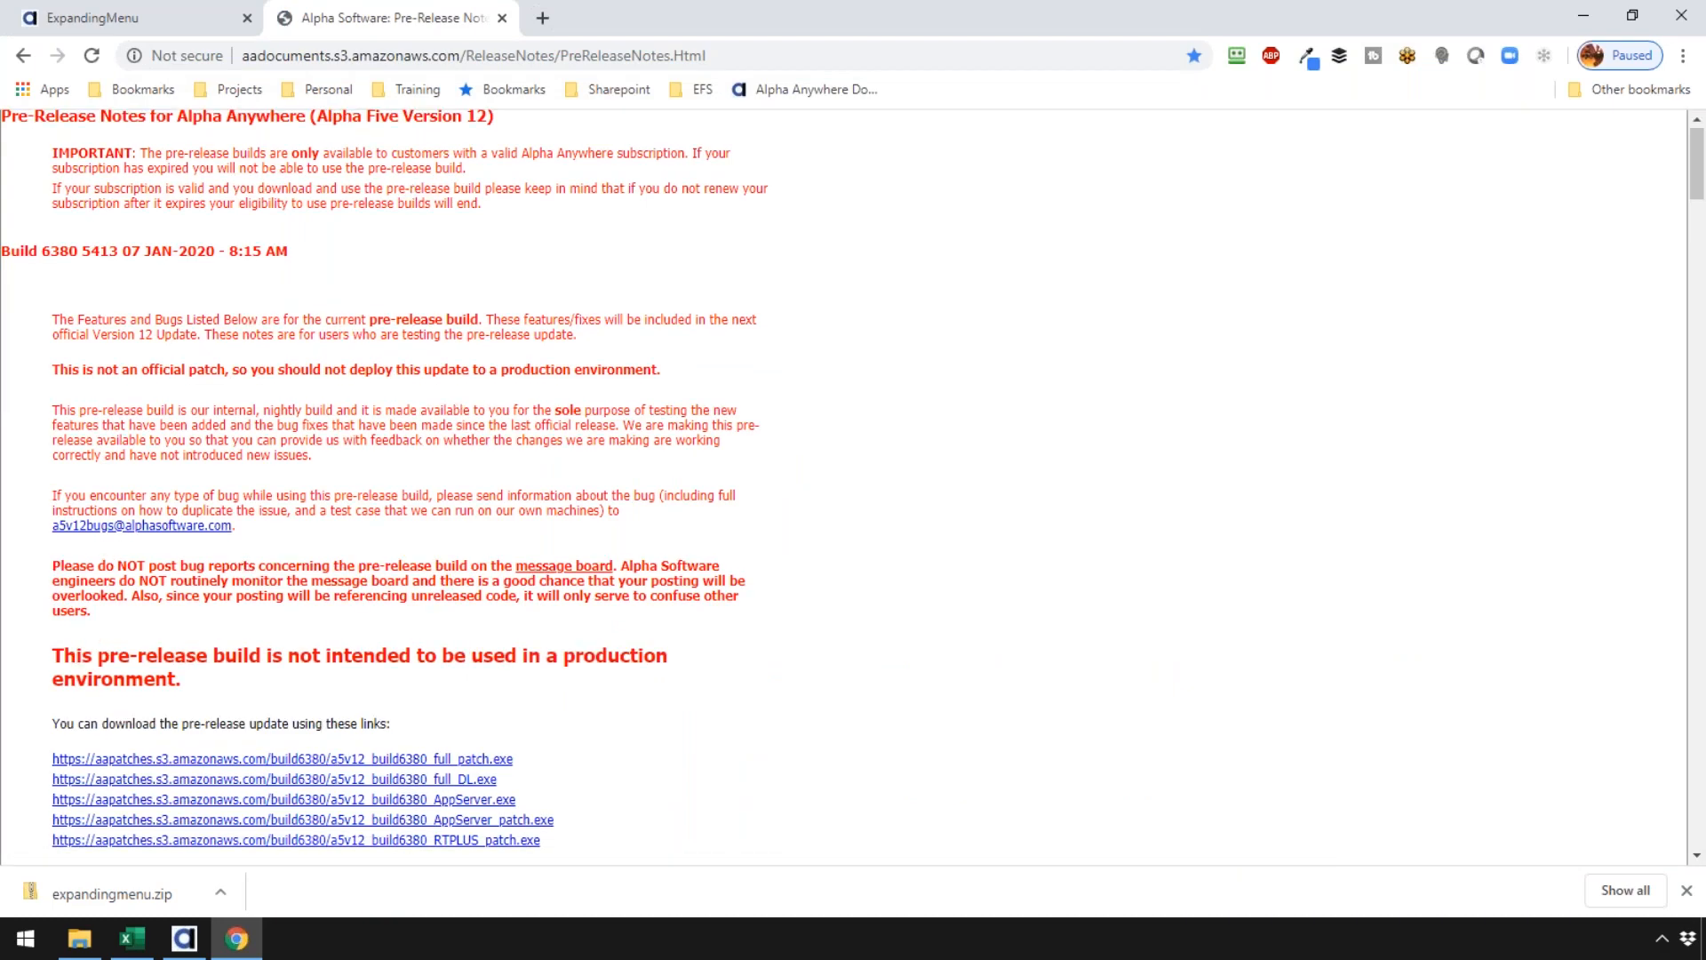
scroll(431, 222, down, 1)
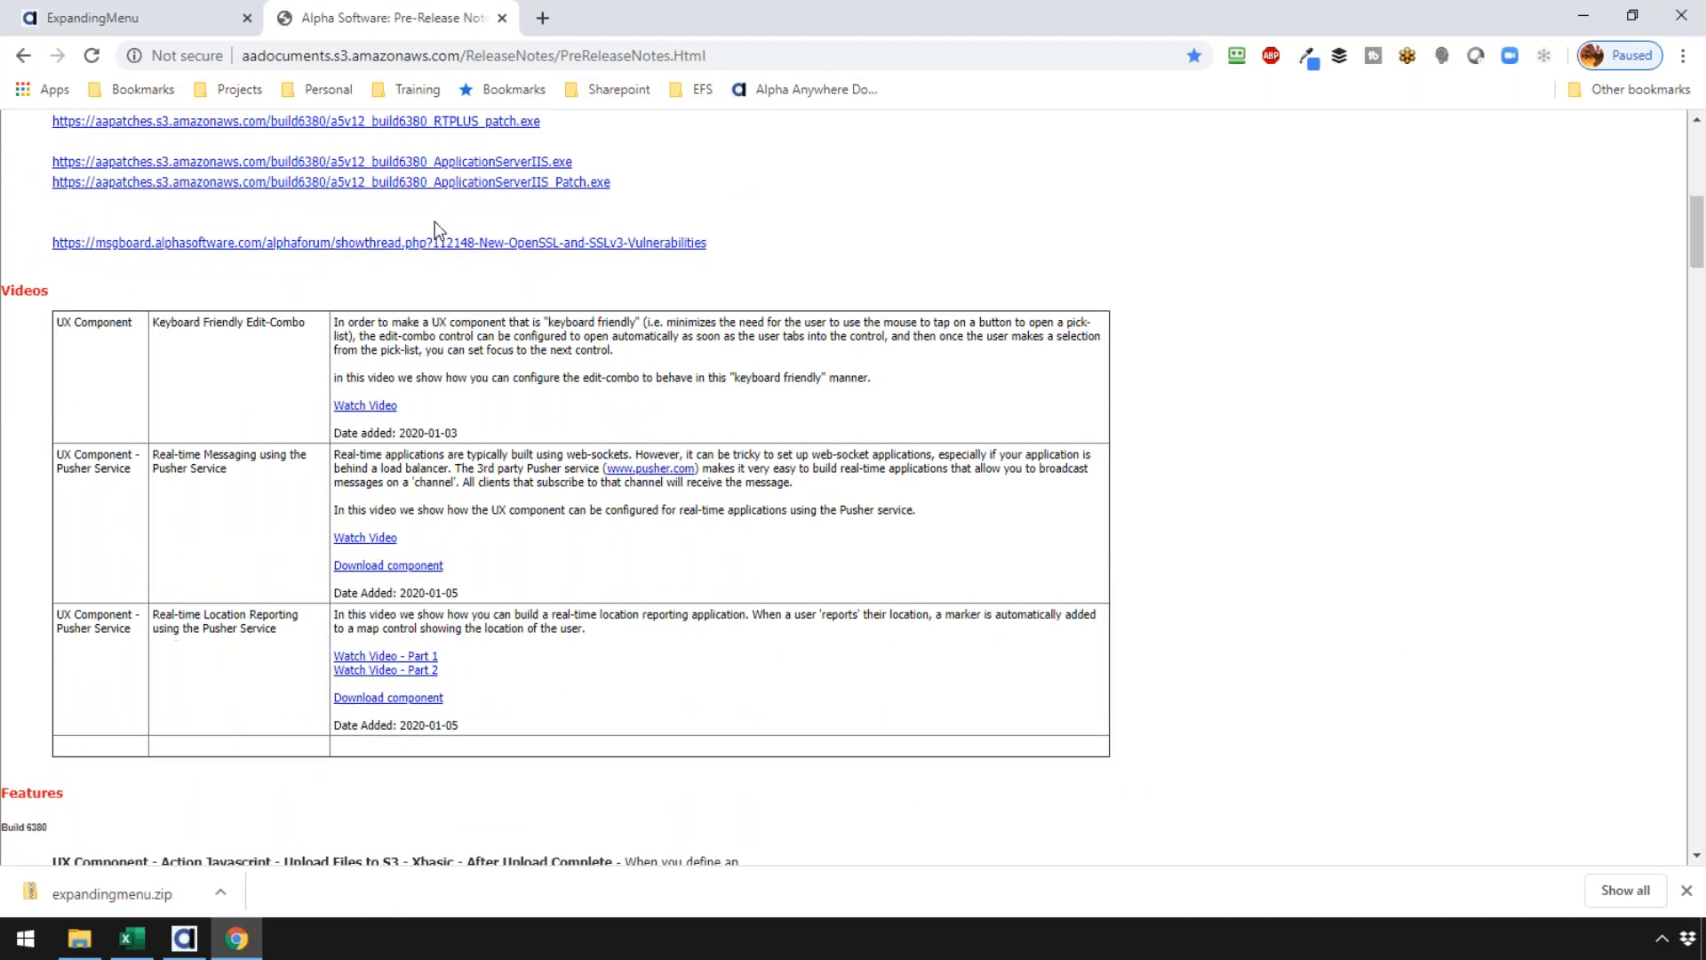
scroll(614, 324, down, 1)
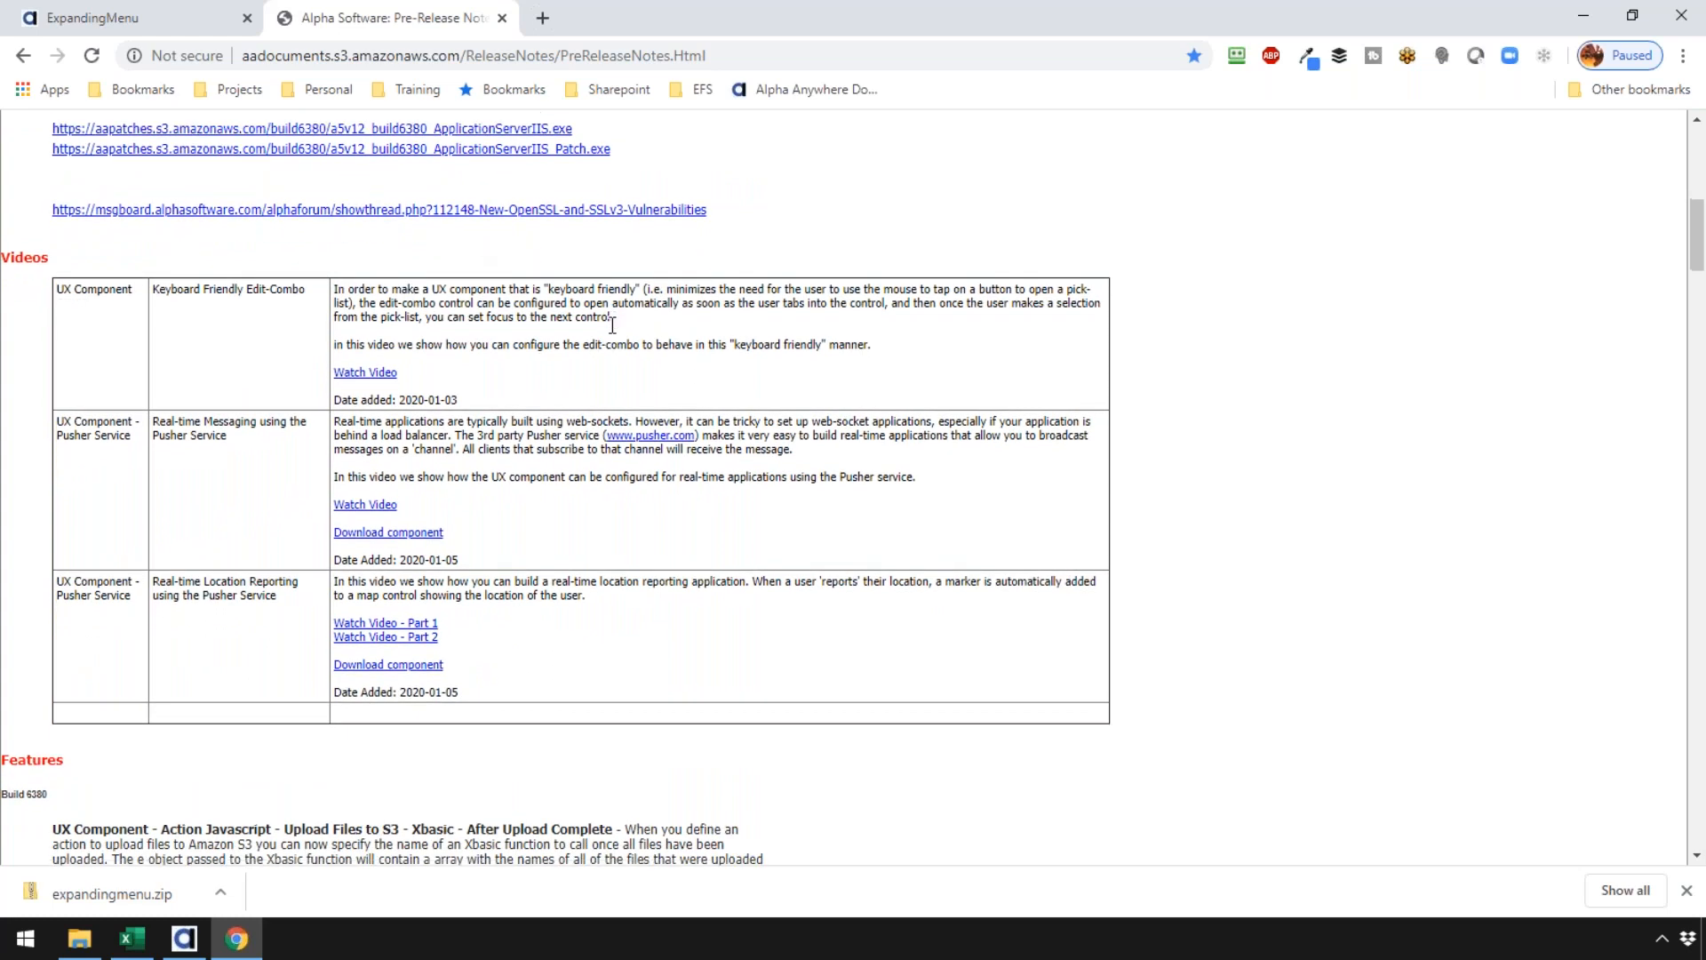
scroll(565, 432, down, 1)
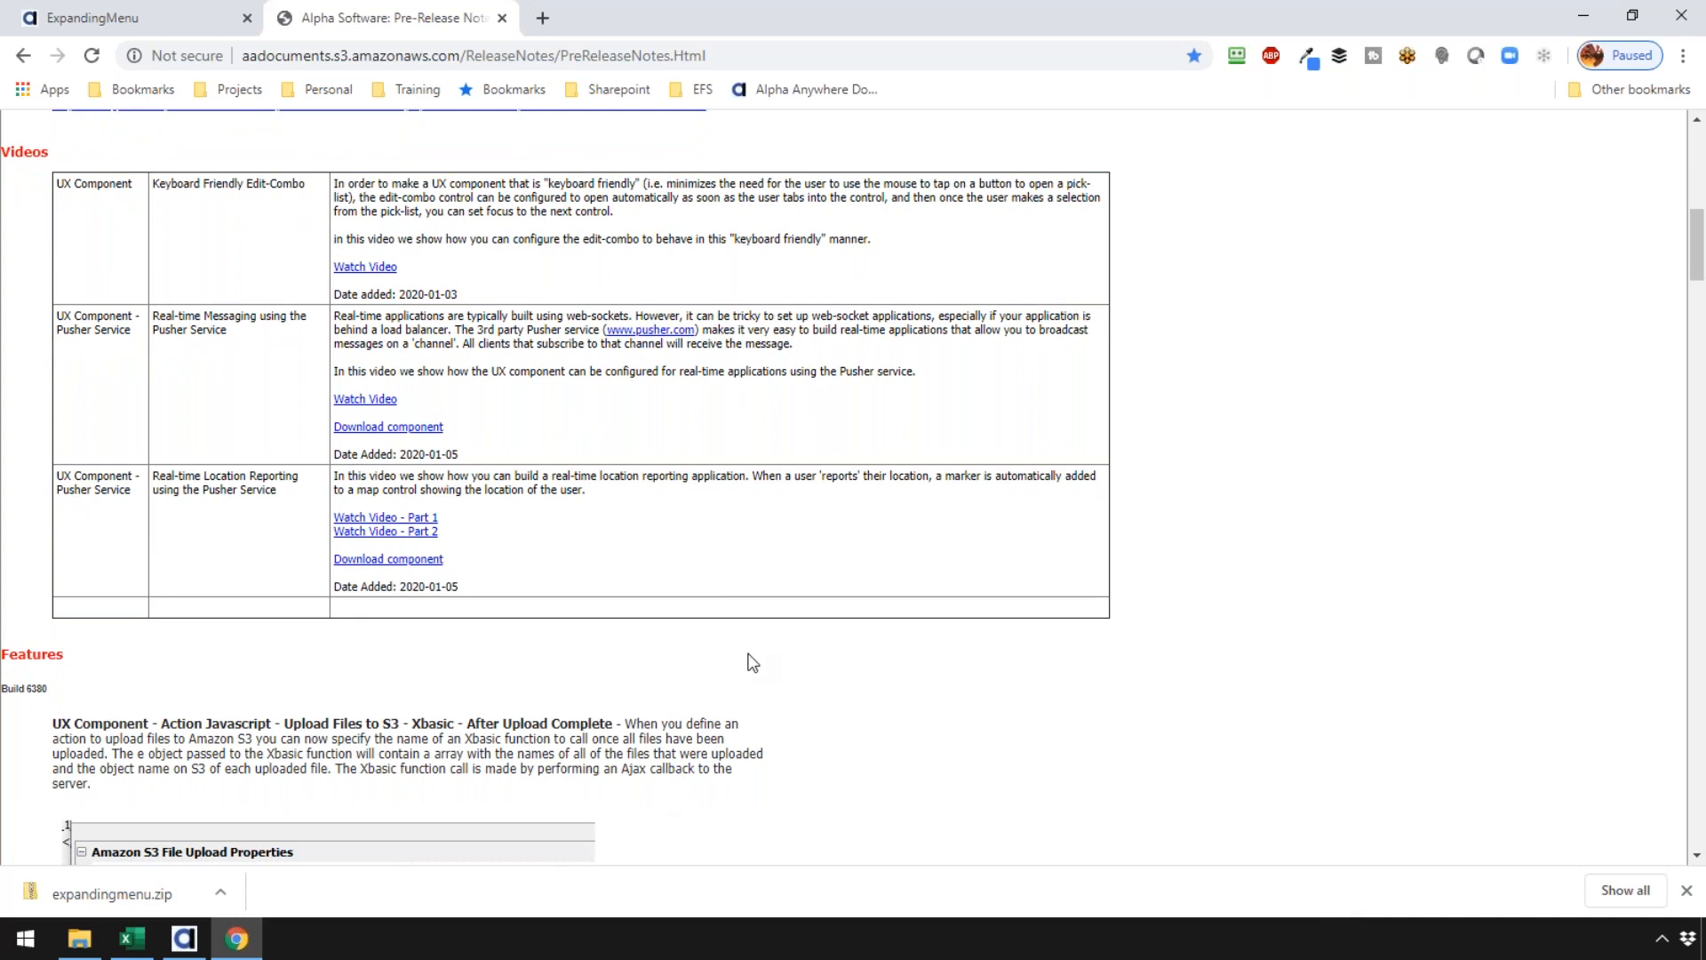
scroll(753, 663, down, 1)
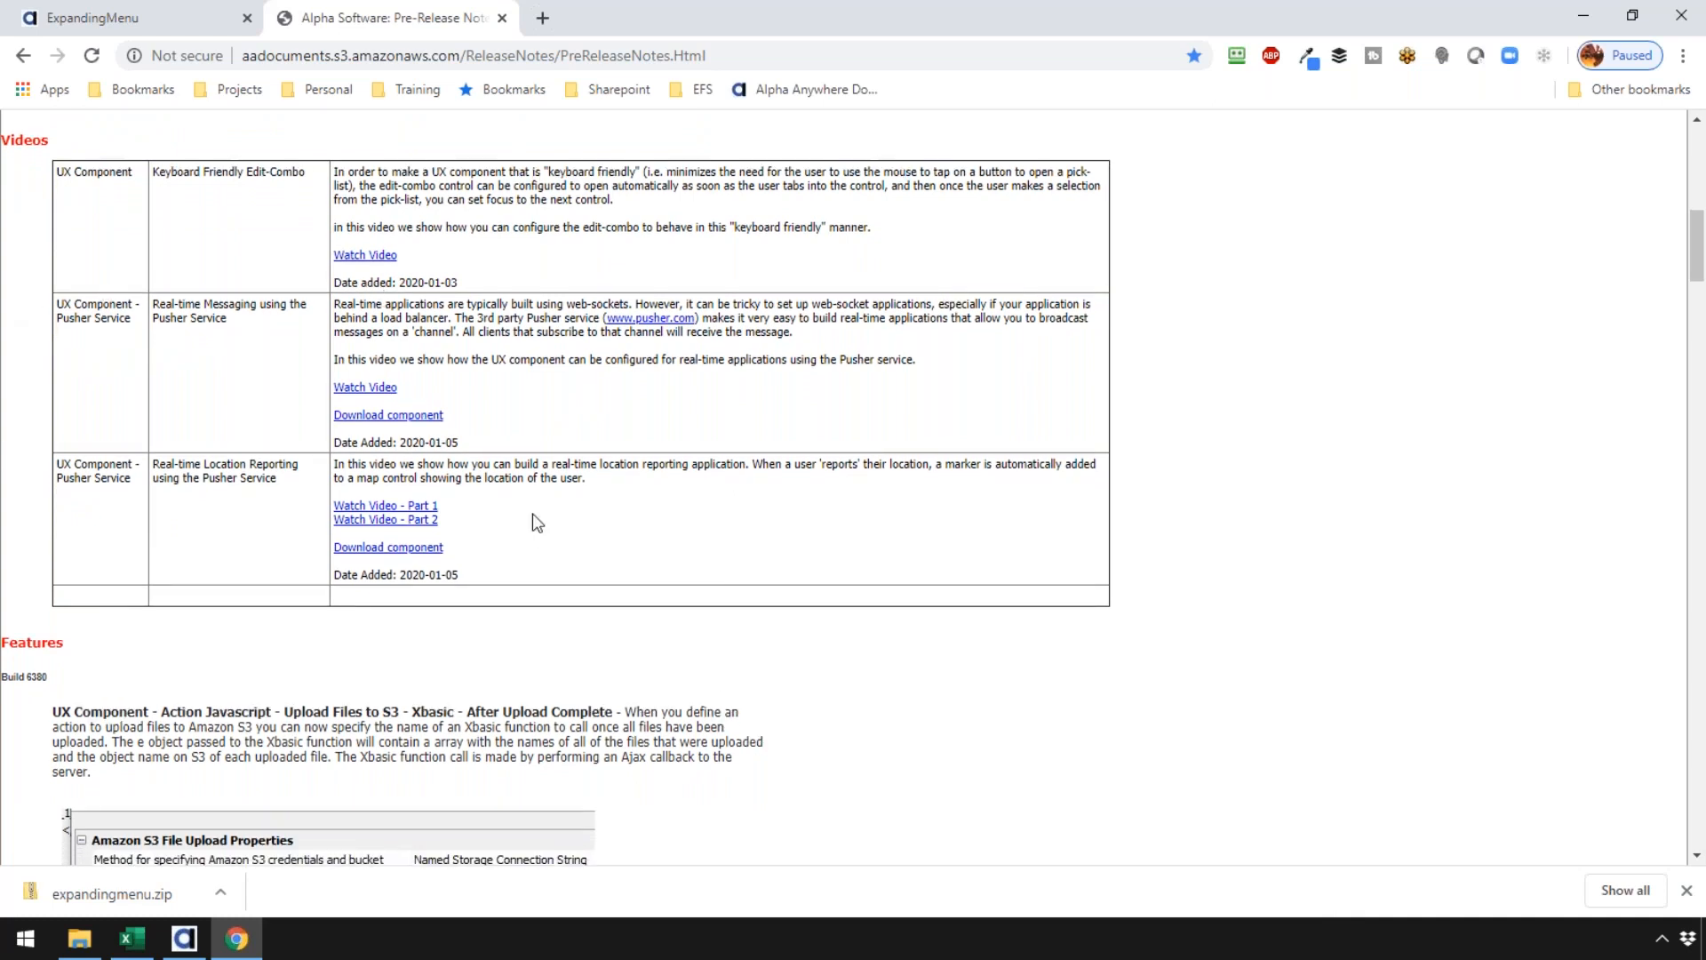
scroll(477, 611, down, 2)
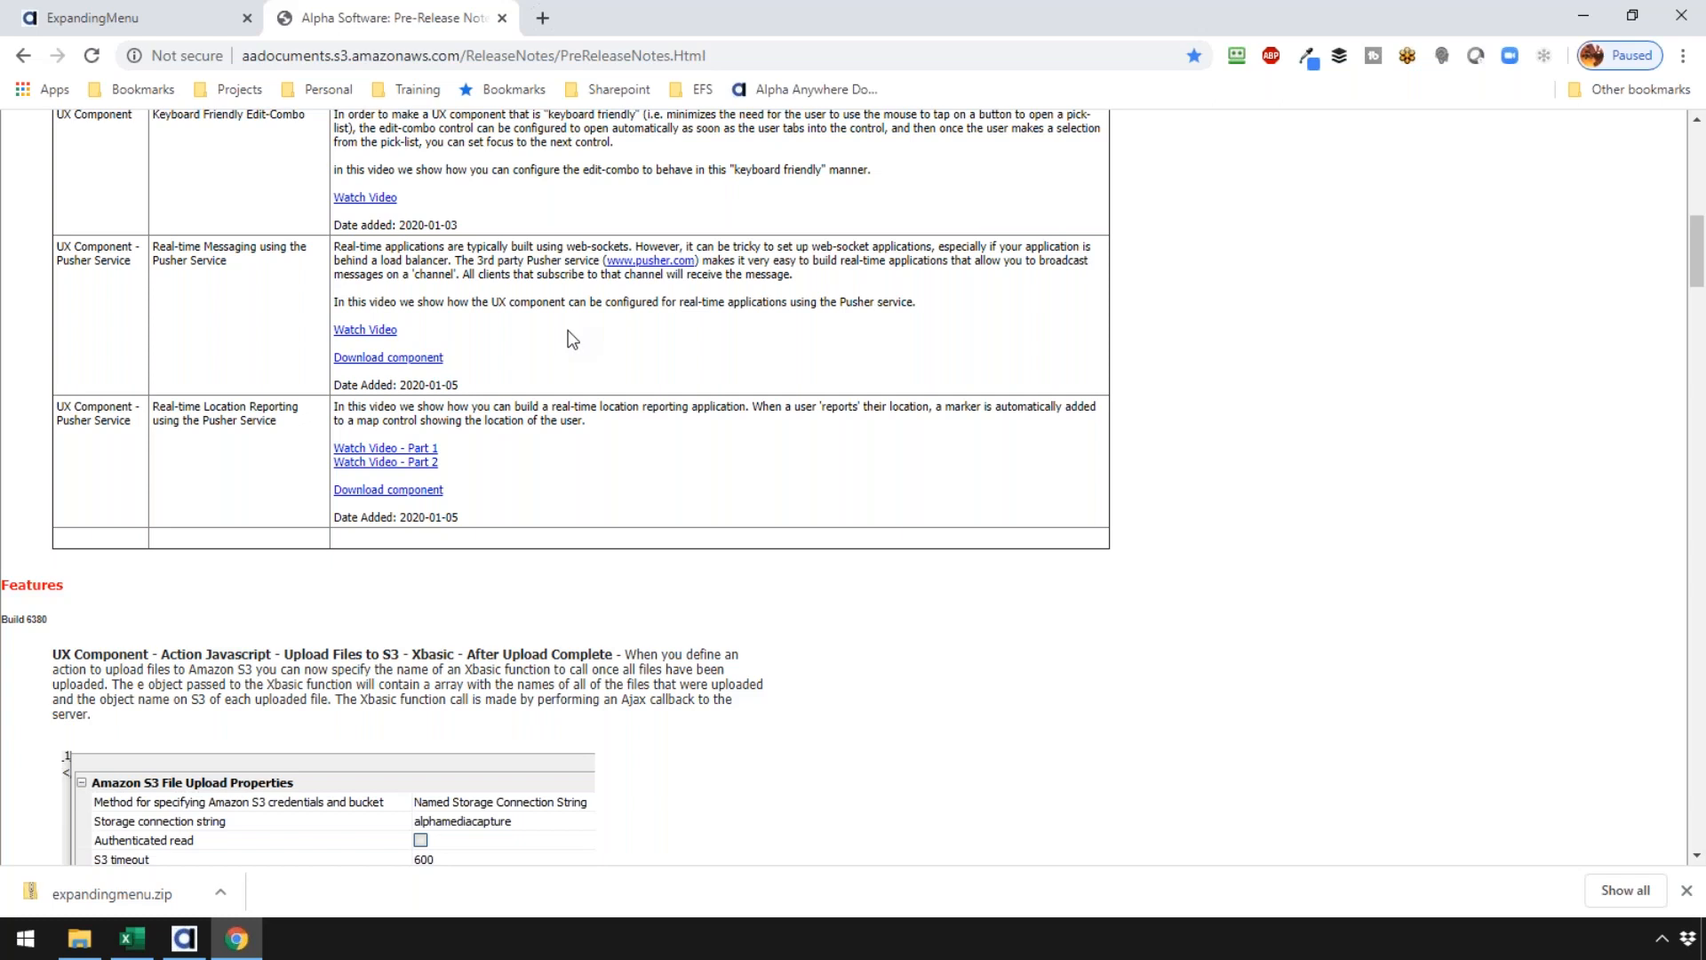
Step: Open pusher.com in another new tab and allow all cookies on the site
click(551, 34)
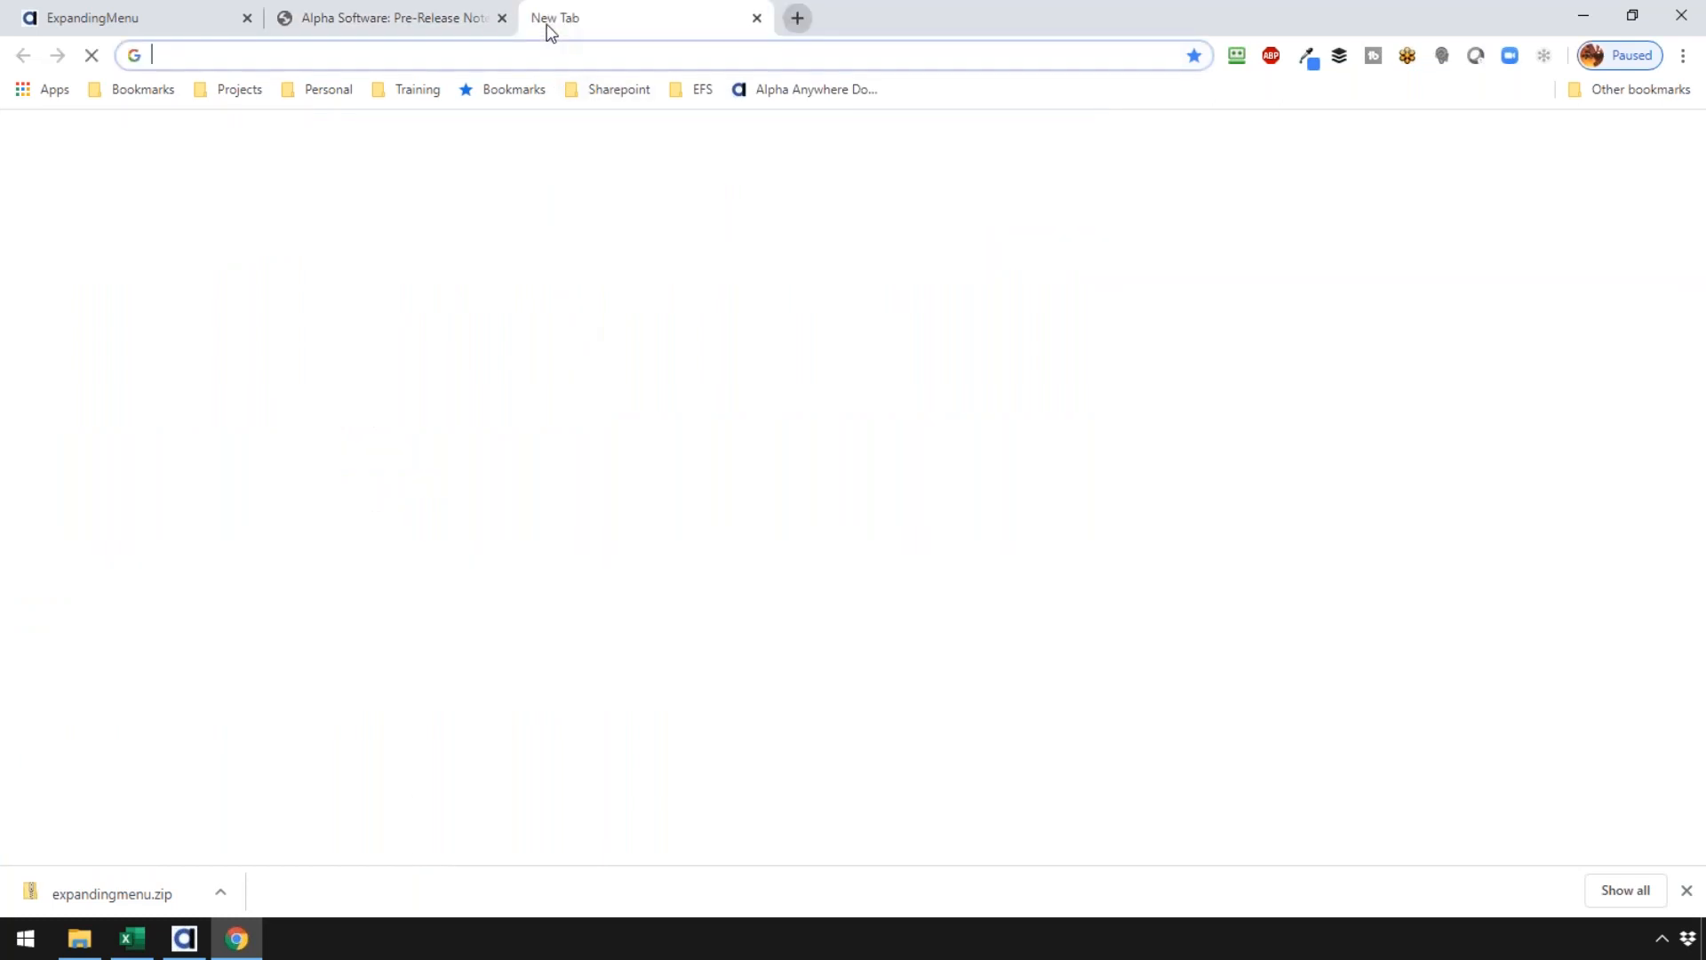
text(psu)
key(BackSpace)
key(BackSpace)
key(BackSpace)
text(a)
key(BackSpace)
key(BackSpace)
text(pusher.com)
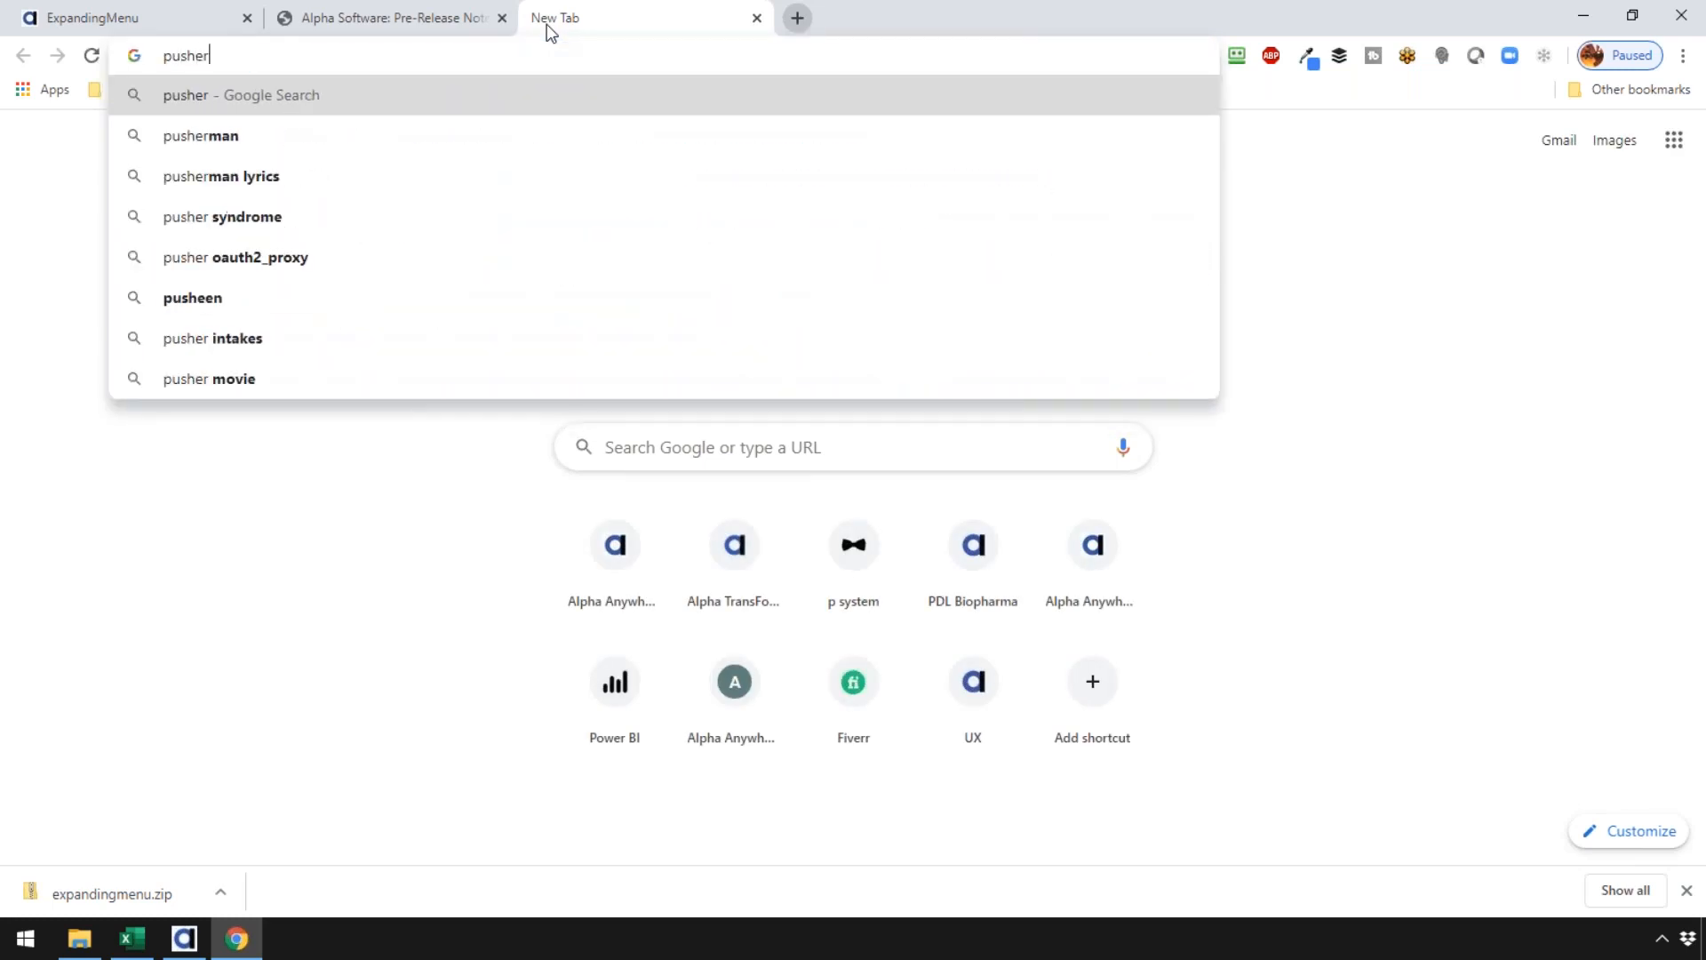
key(Return)
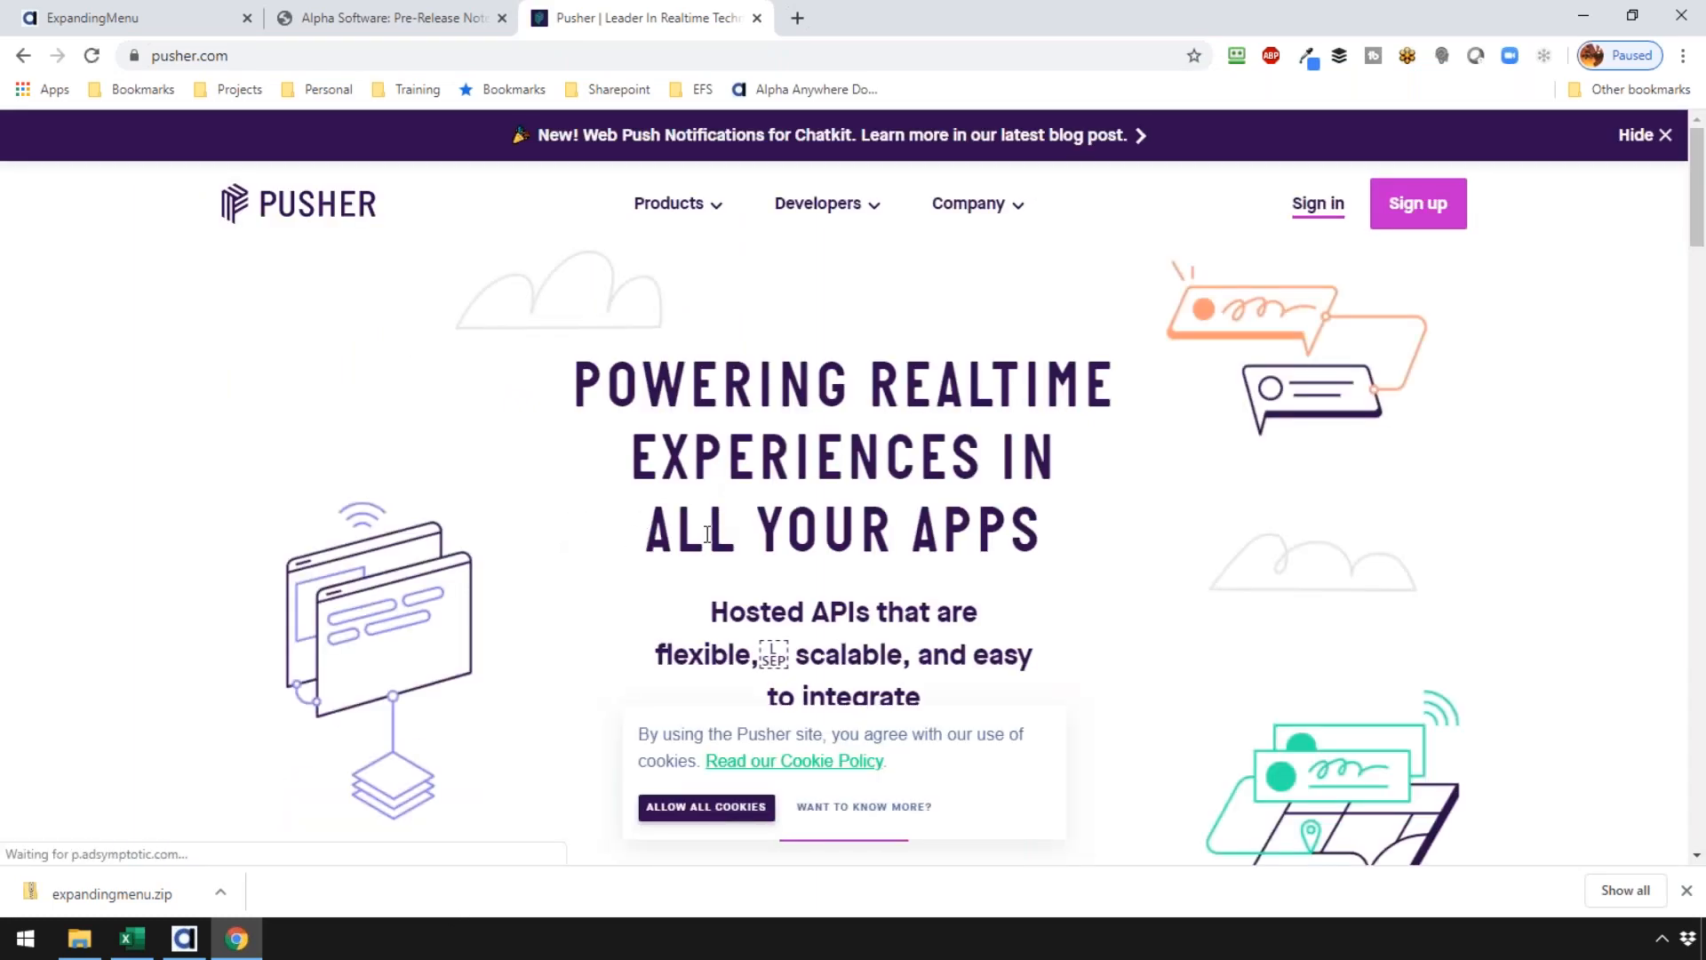
click(749, 808)
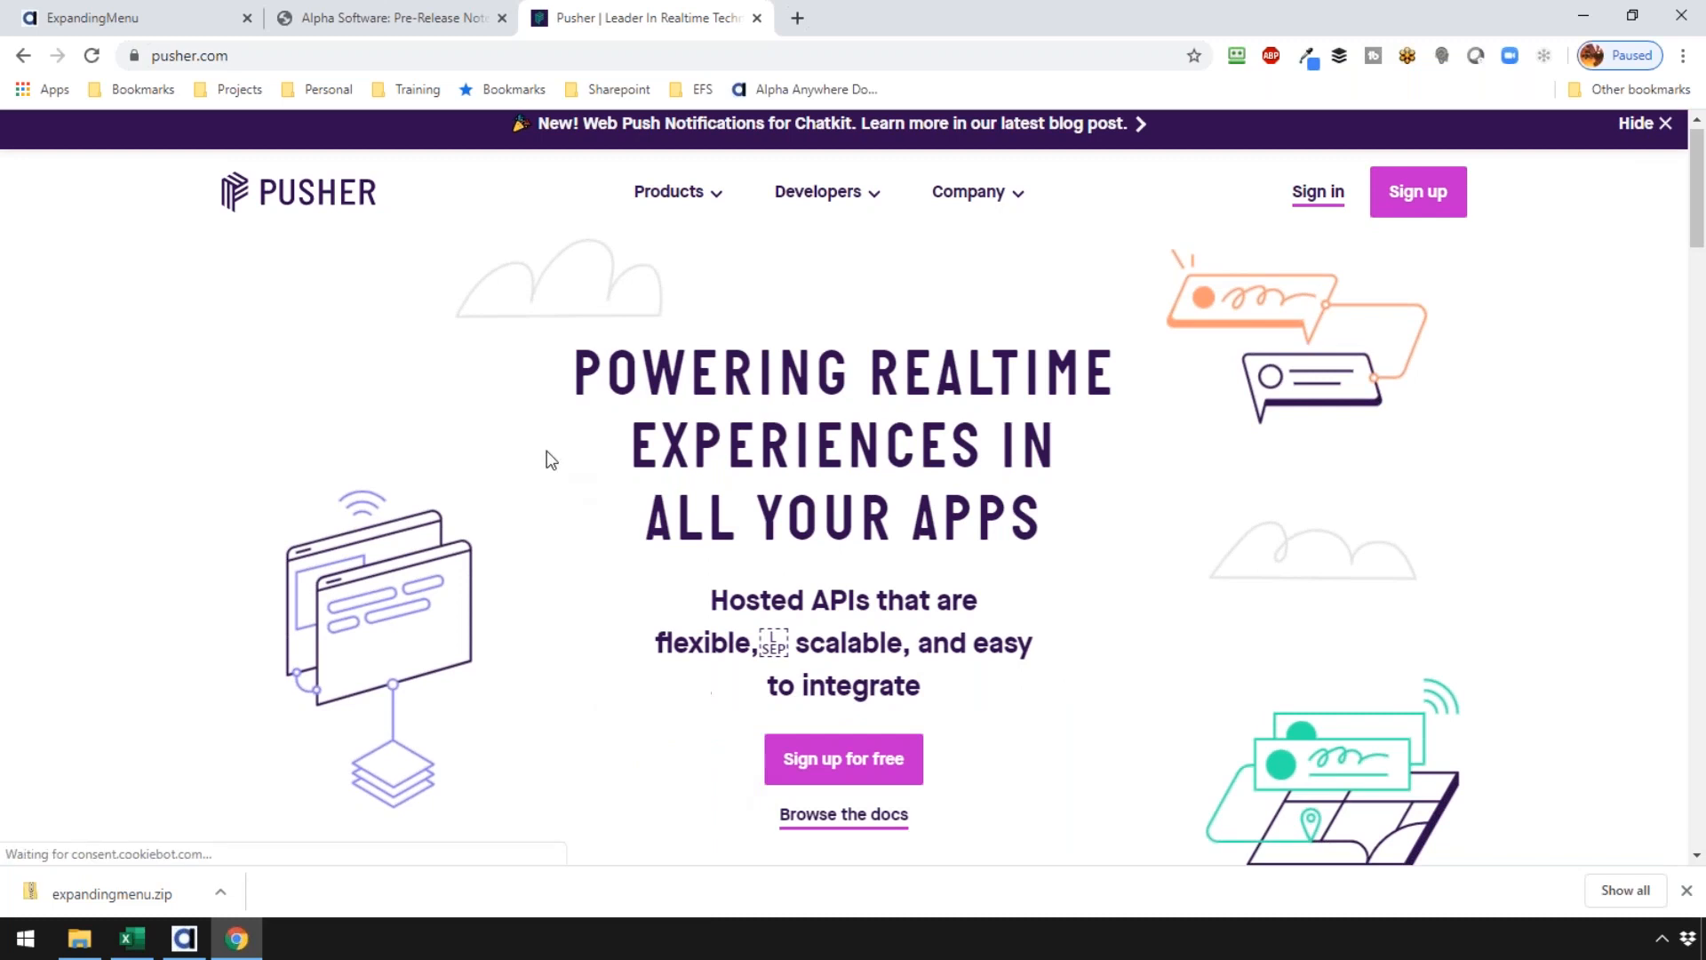
Step: Review the Our Products section on the Pusher home page and return to the start of the page
scroll(541, 472, down, 1)
scroll(541, 469, down, 5)
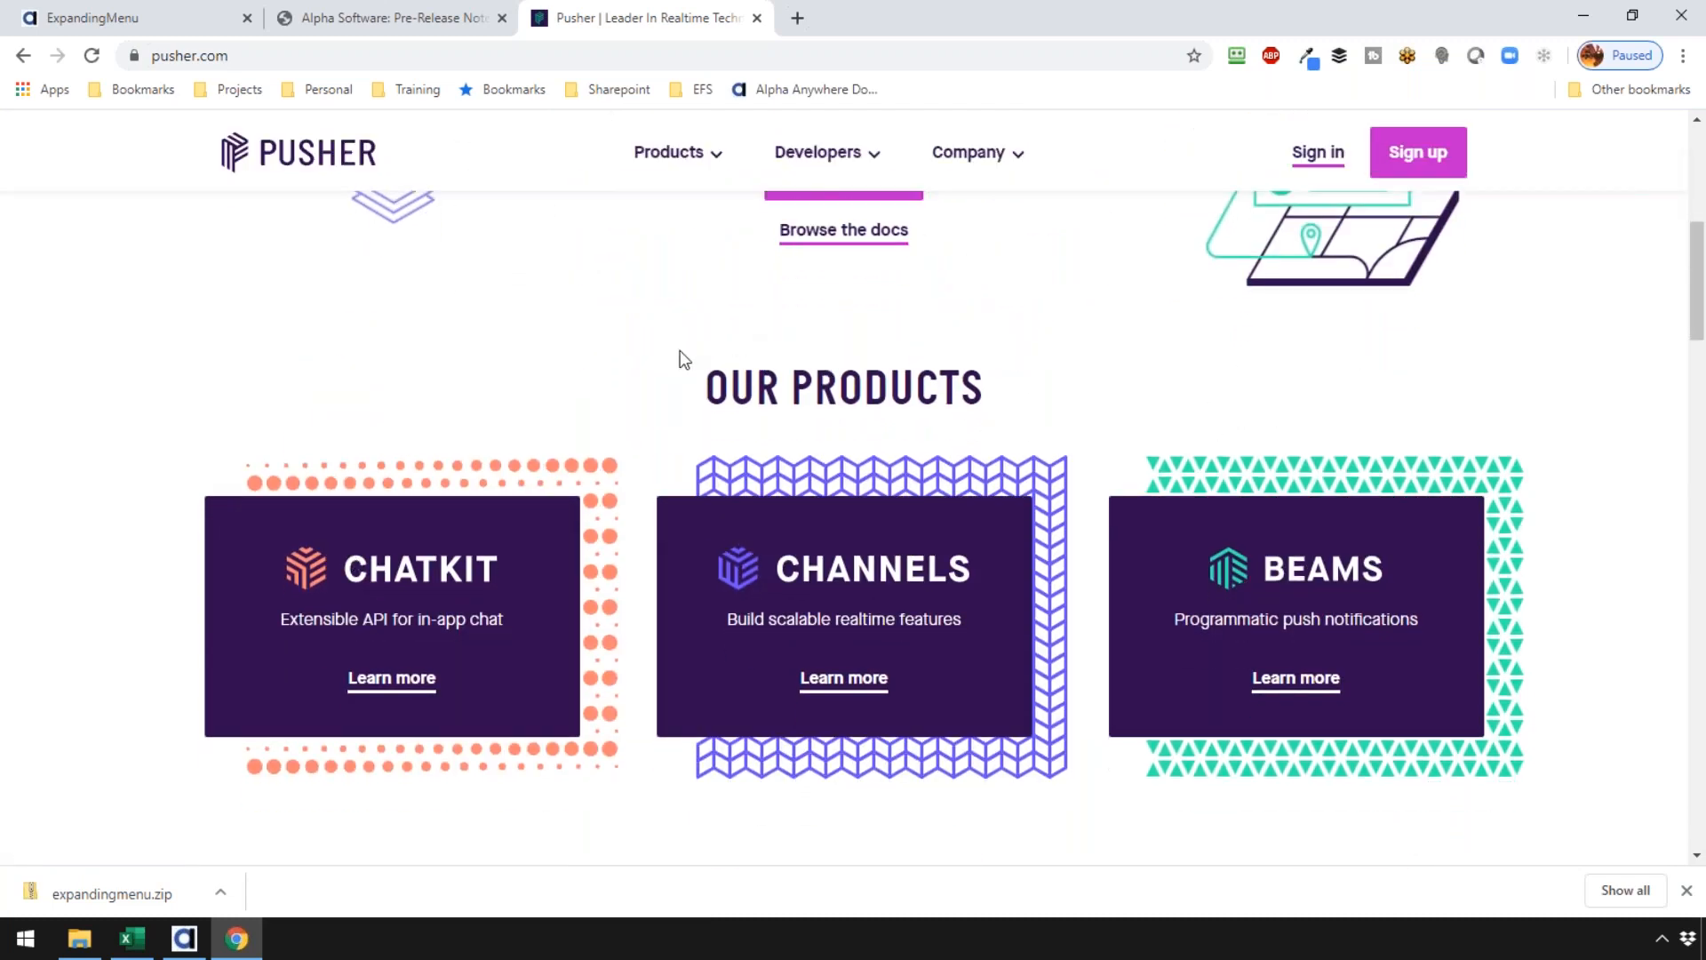
scroll(684, 359, down, 1)
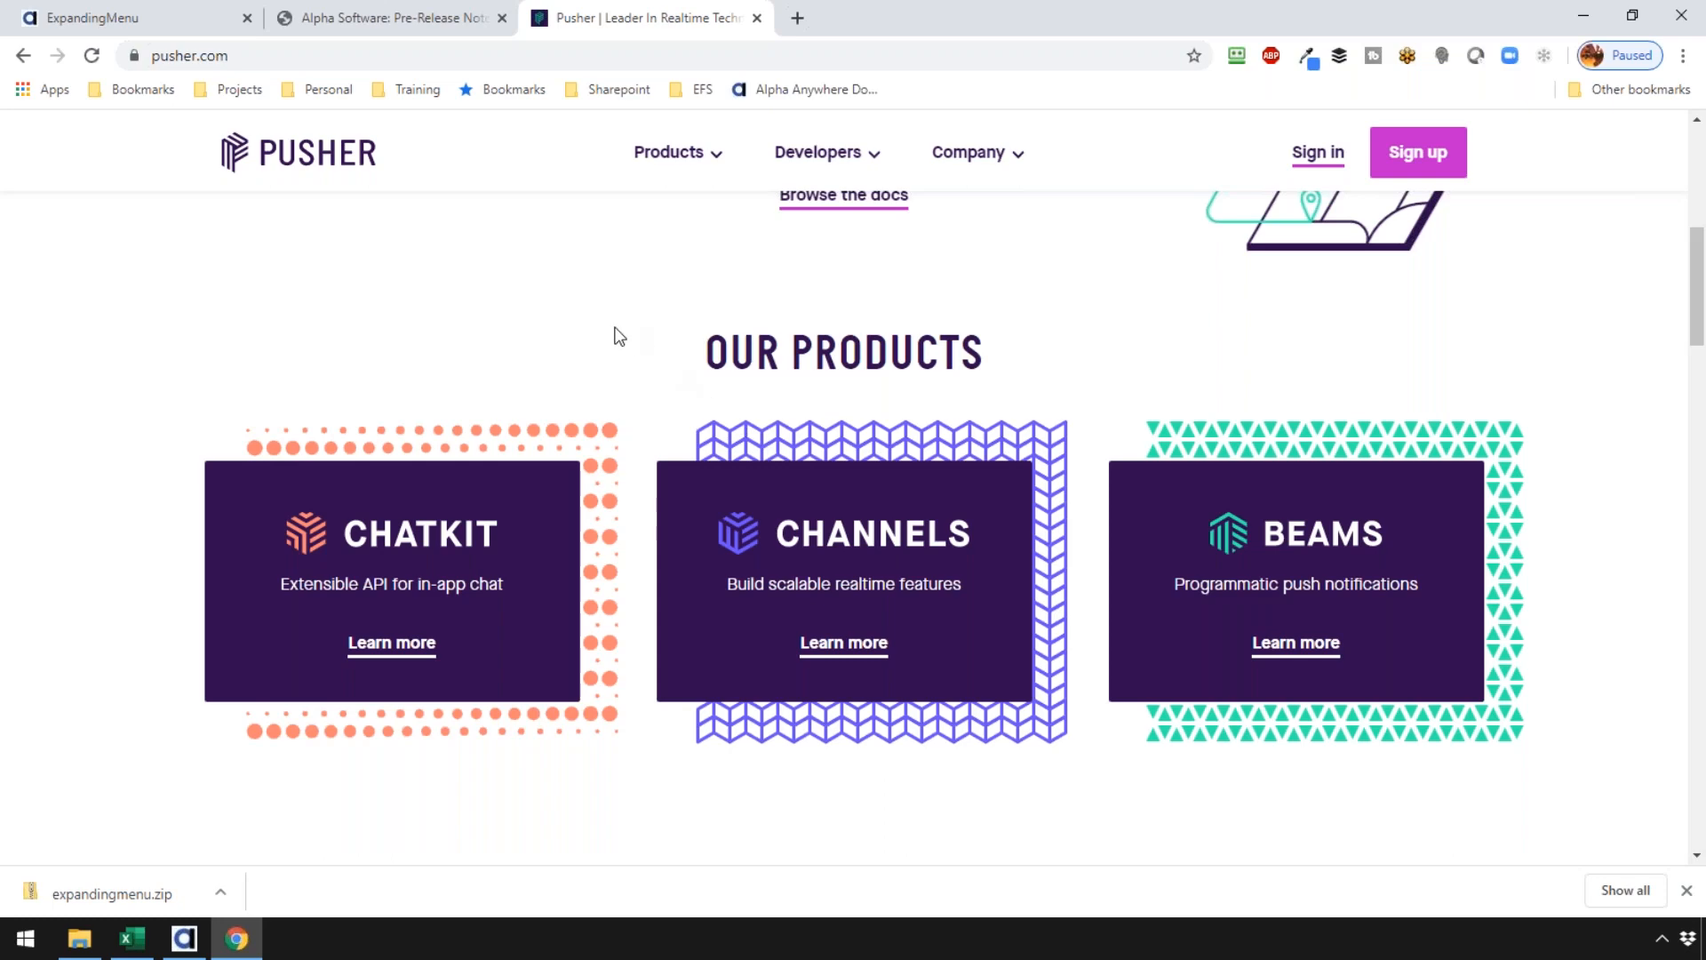
scroll(614, 338, up, 7)
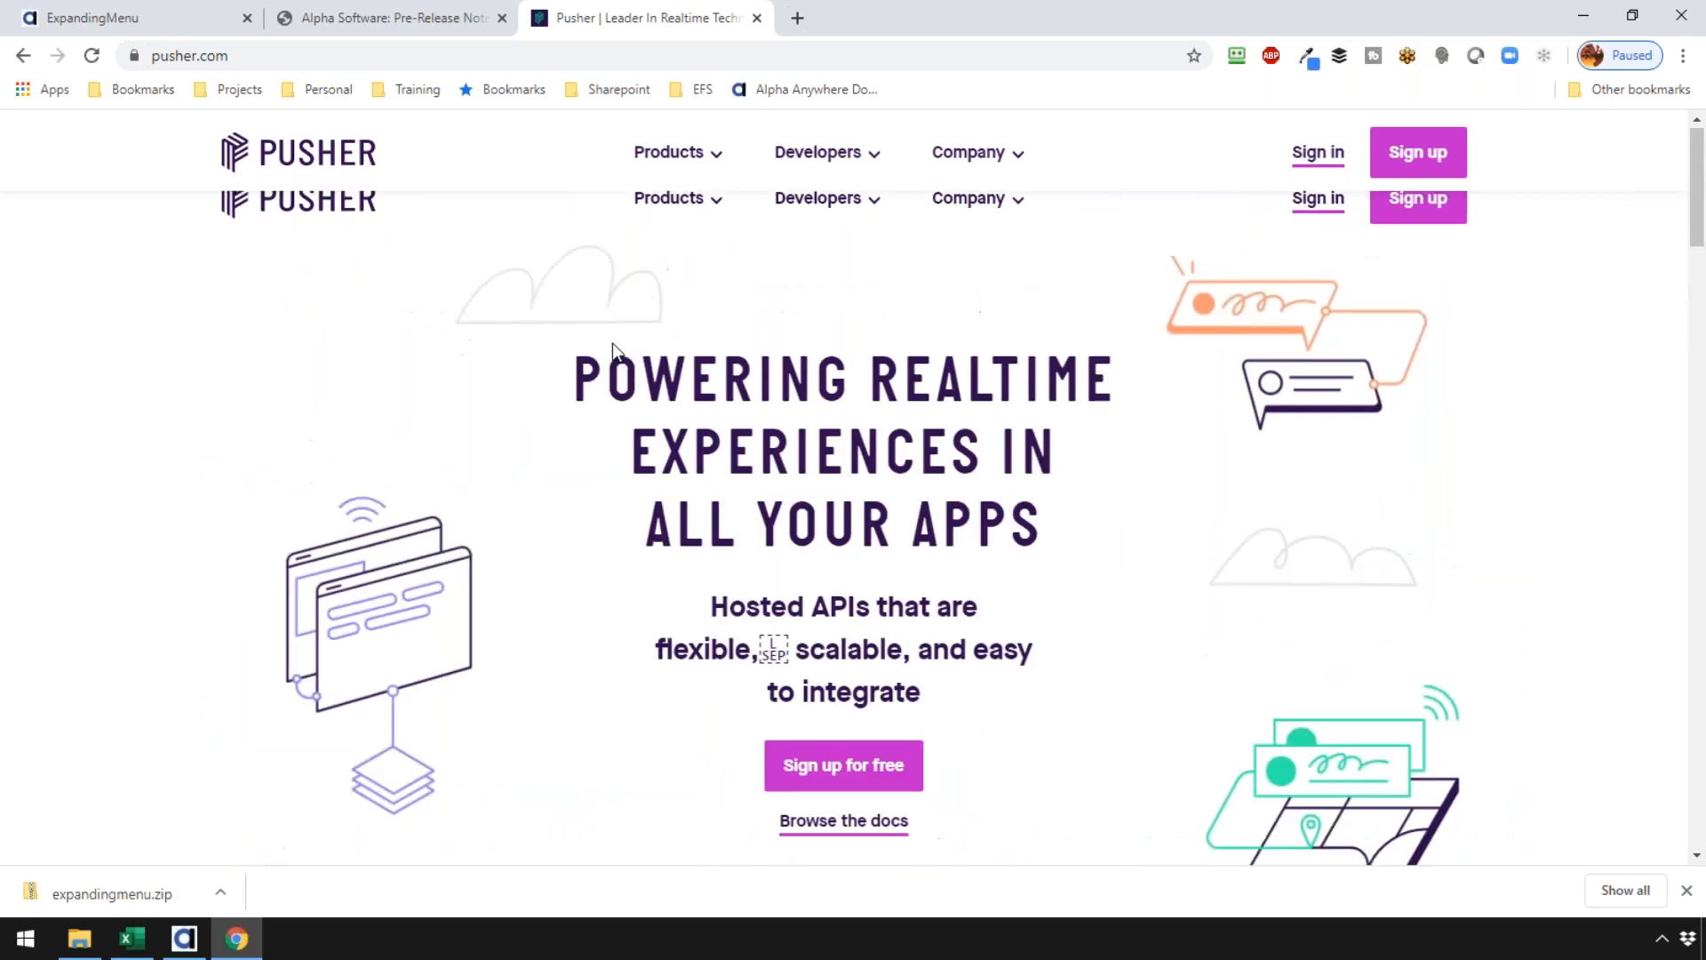
Step: Check the Pusher Service video entries in the pre-release notes and return to the Pusher home page
click(404, 19)
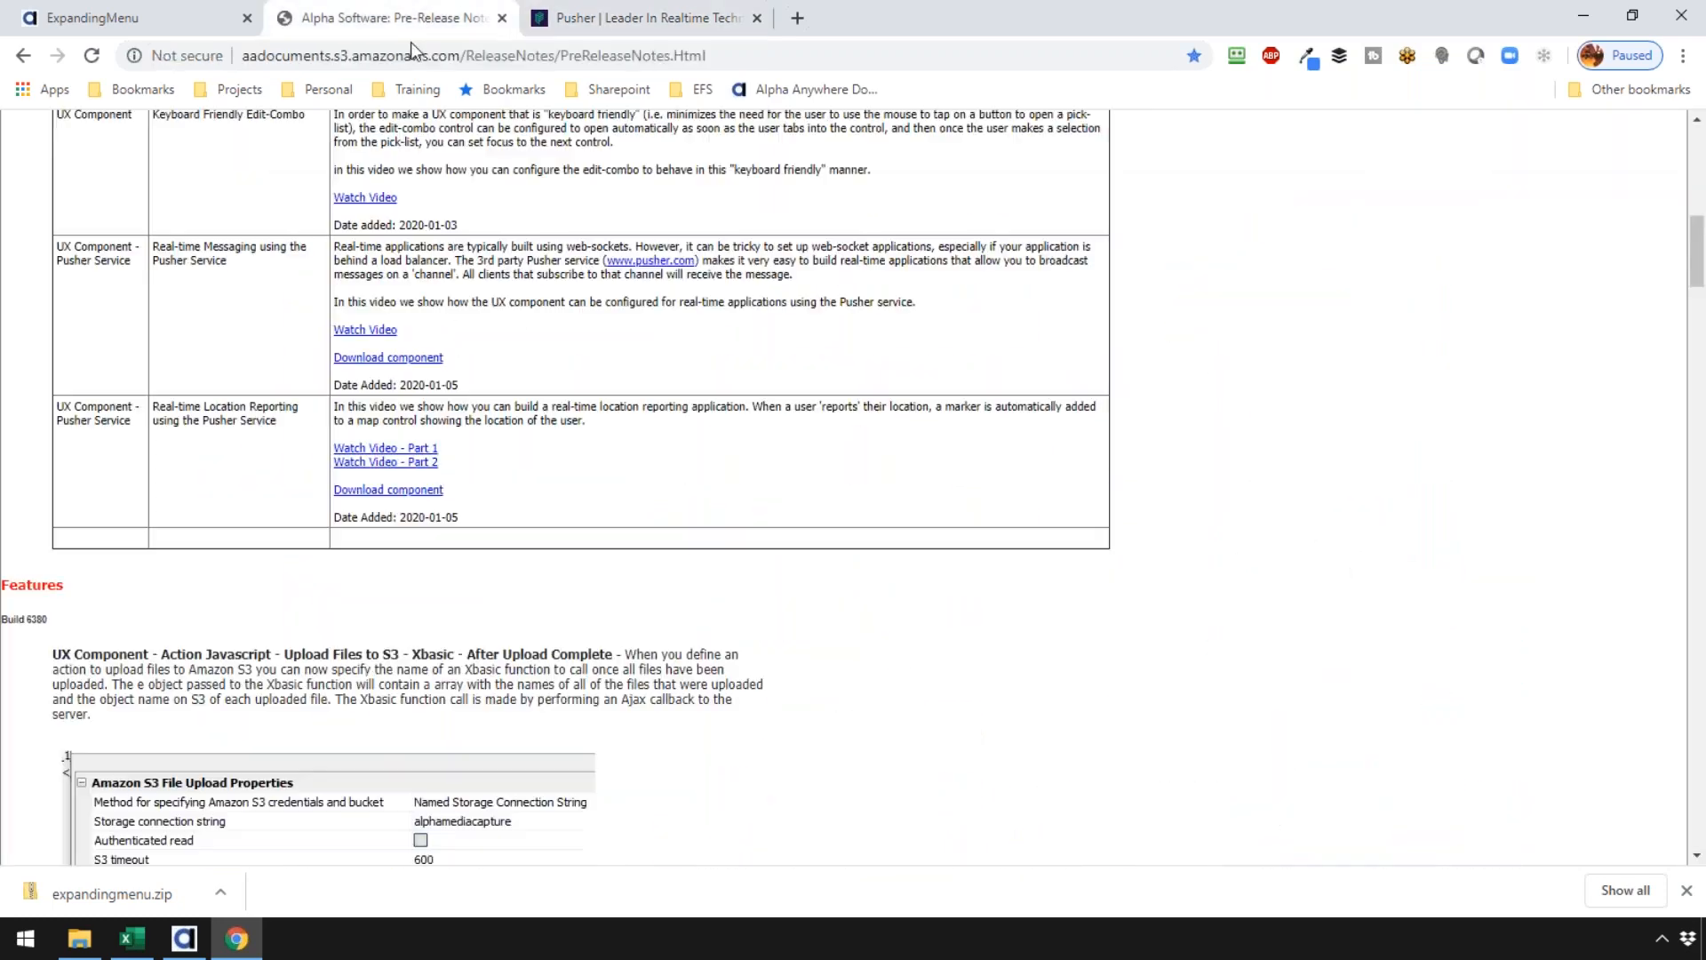
scroll(457, 296, up, 2)
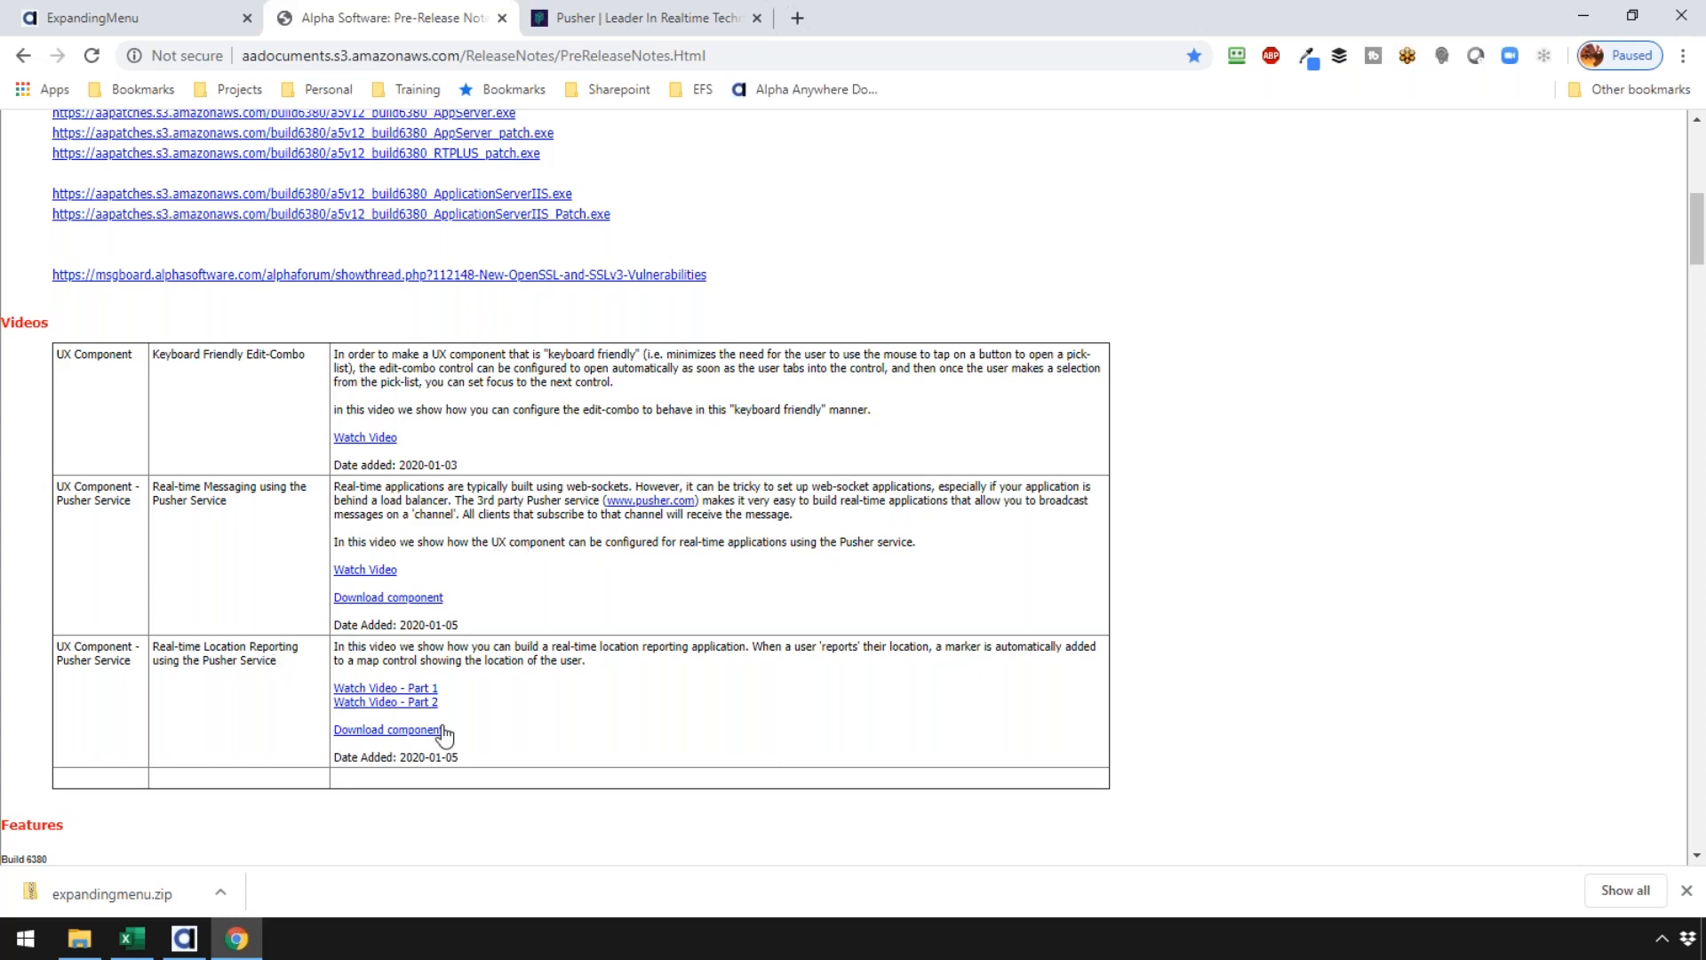
click(644, 23)
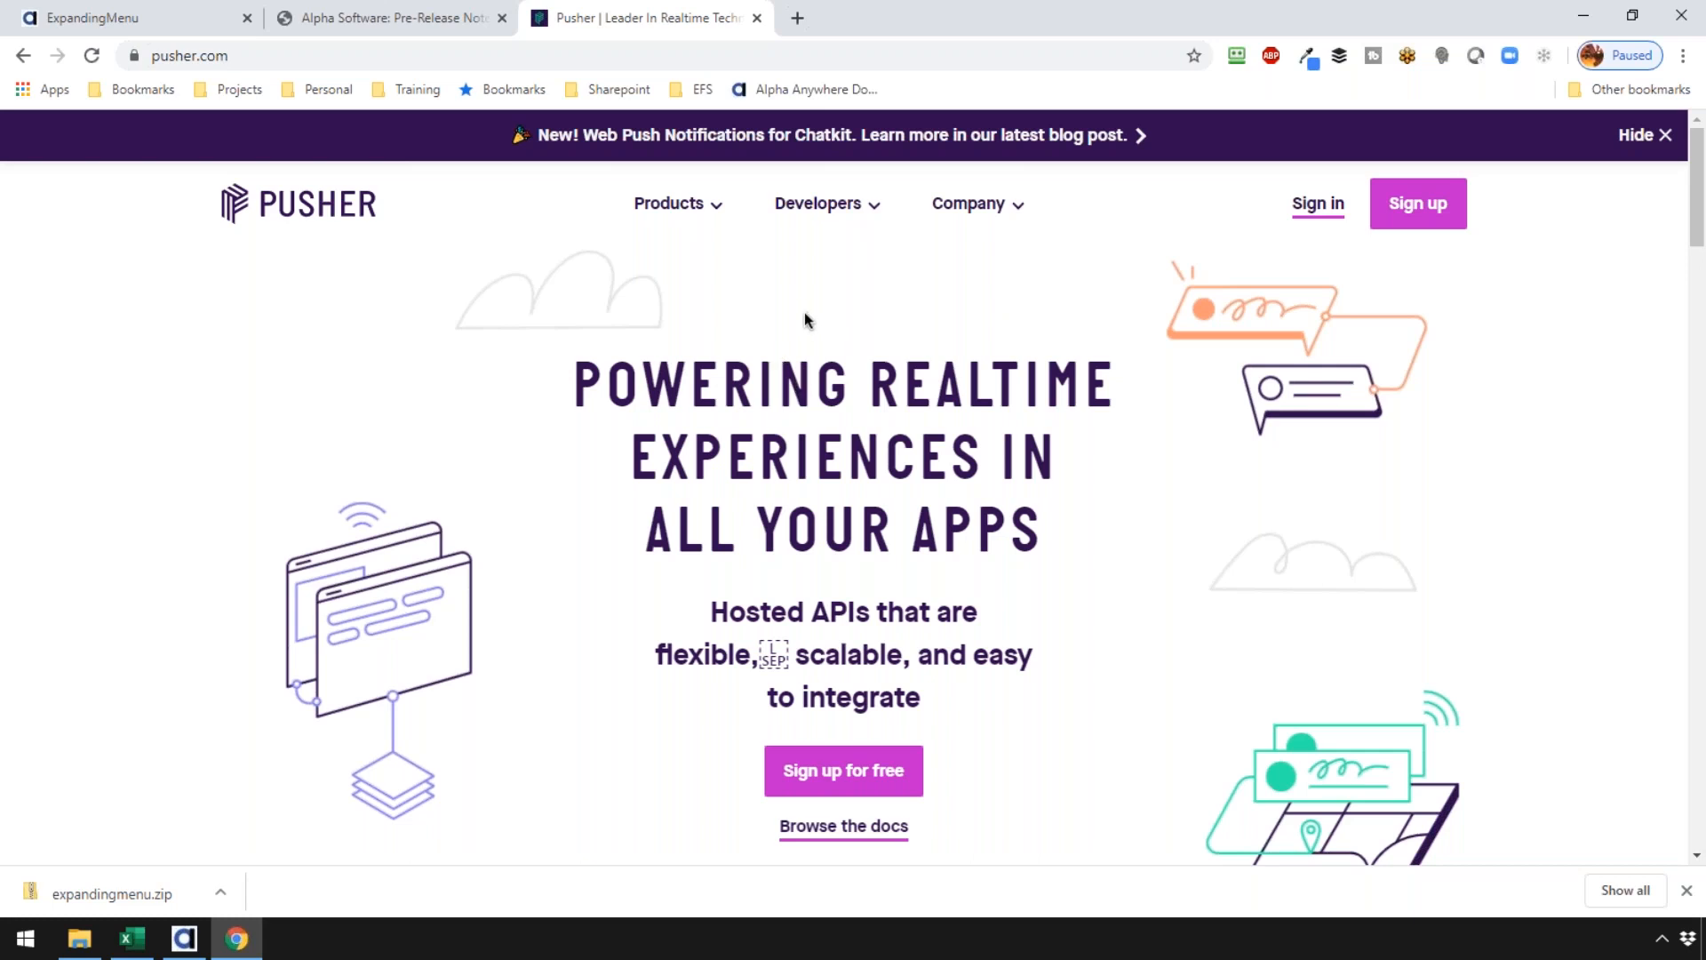
mouse_move(693, 209)
Step: Return to the pre-release notes, examine the Build 6380 S3 upload feature and the Videos section, and select the page's address
key(ctrl+Up)
click(942, 84)
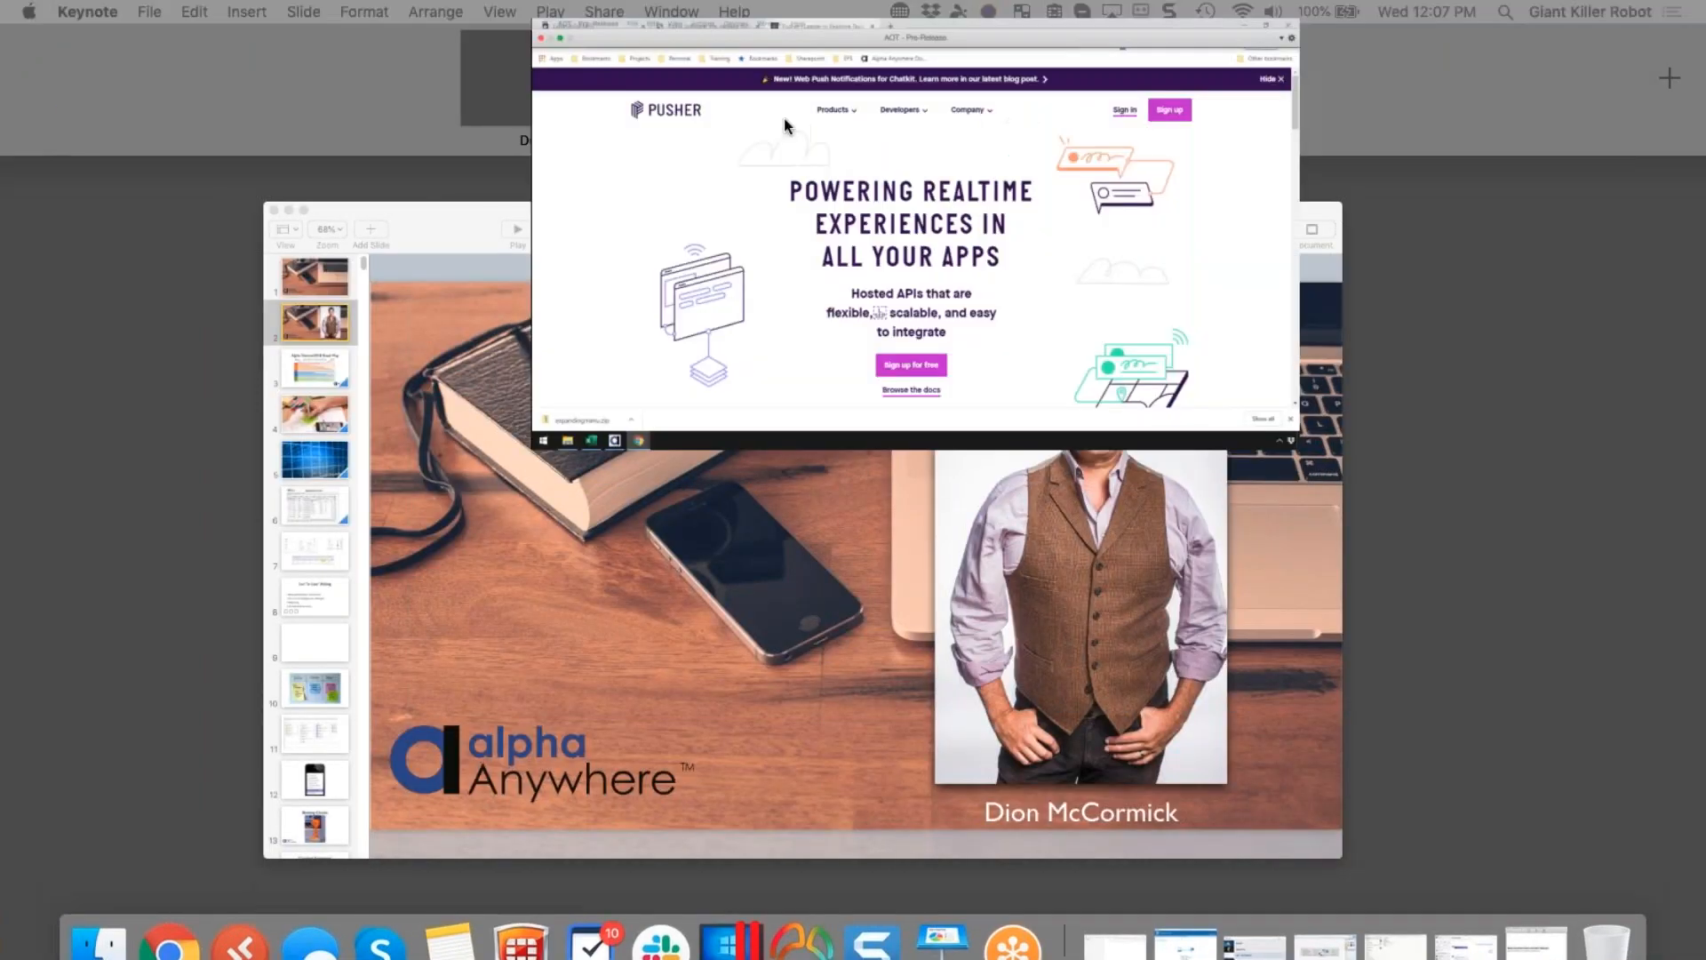
scroll(810, 595, down, 3)
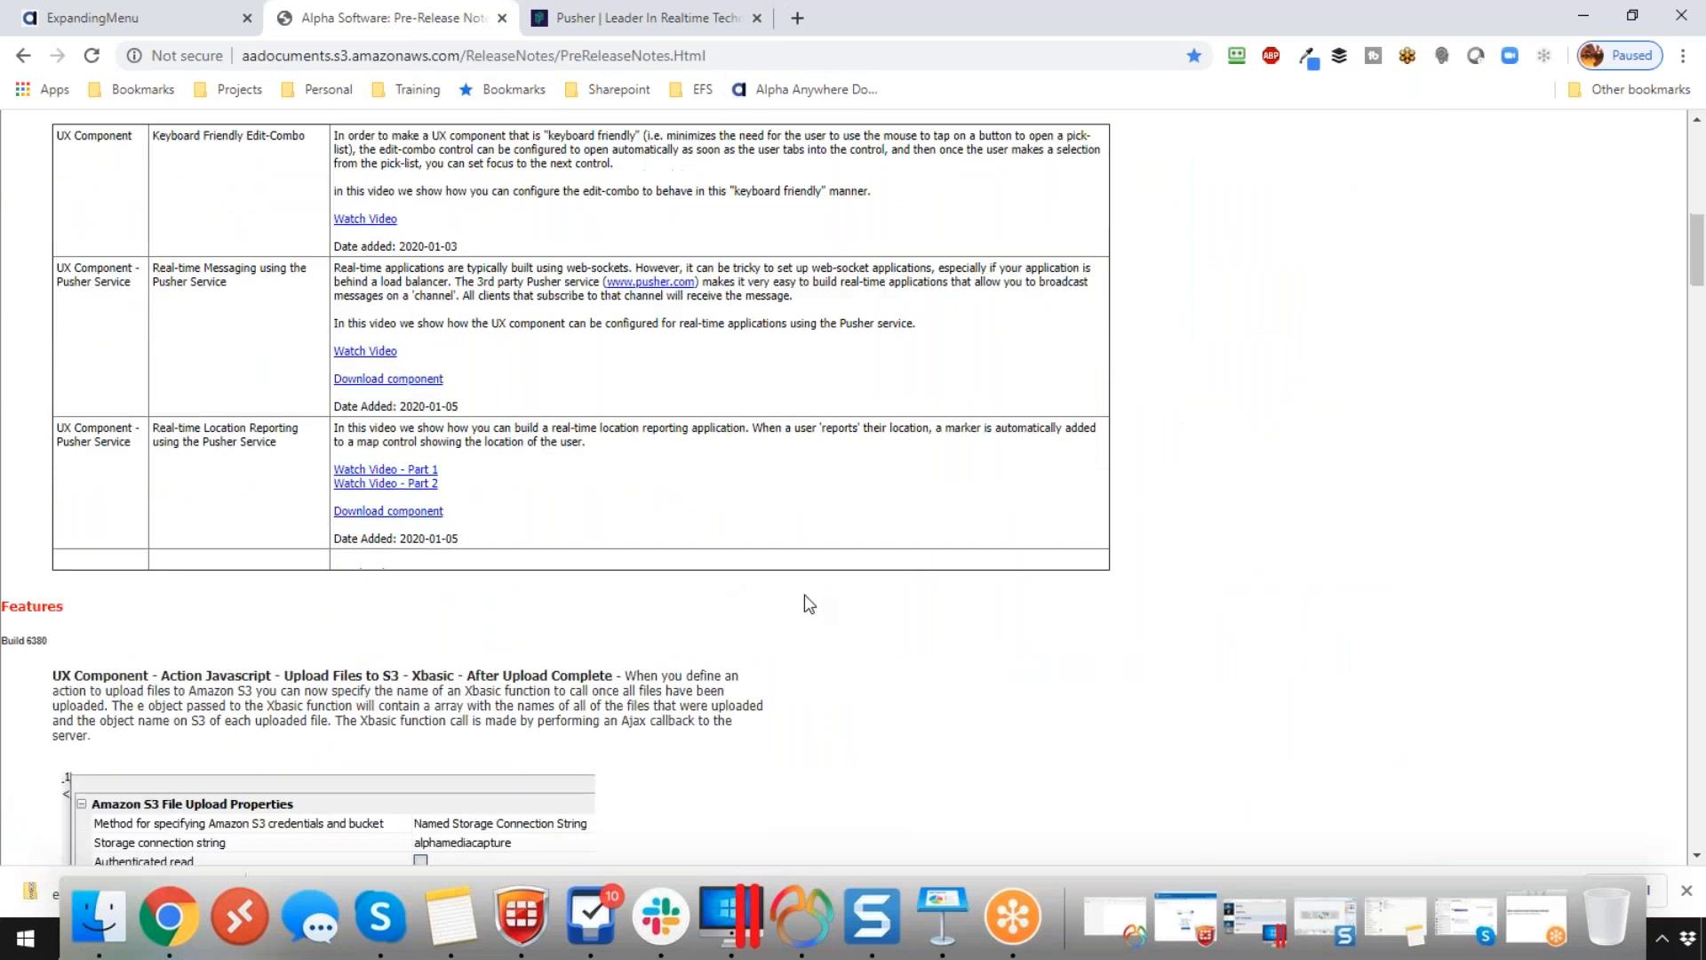
scroll(808, 604, down, 3)
scroll(724, 561, down, 1)
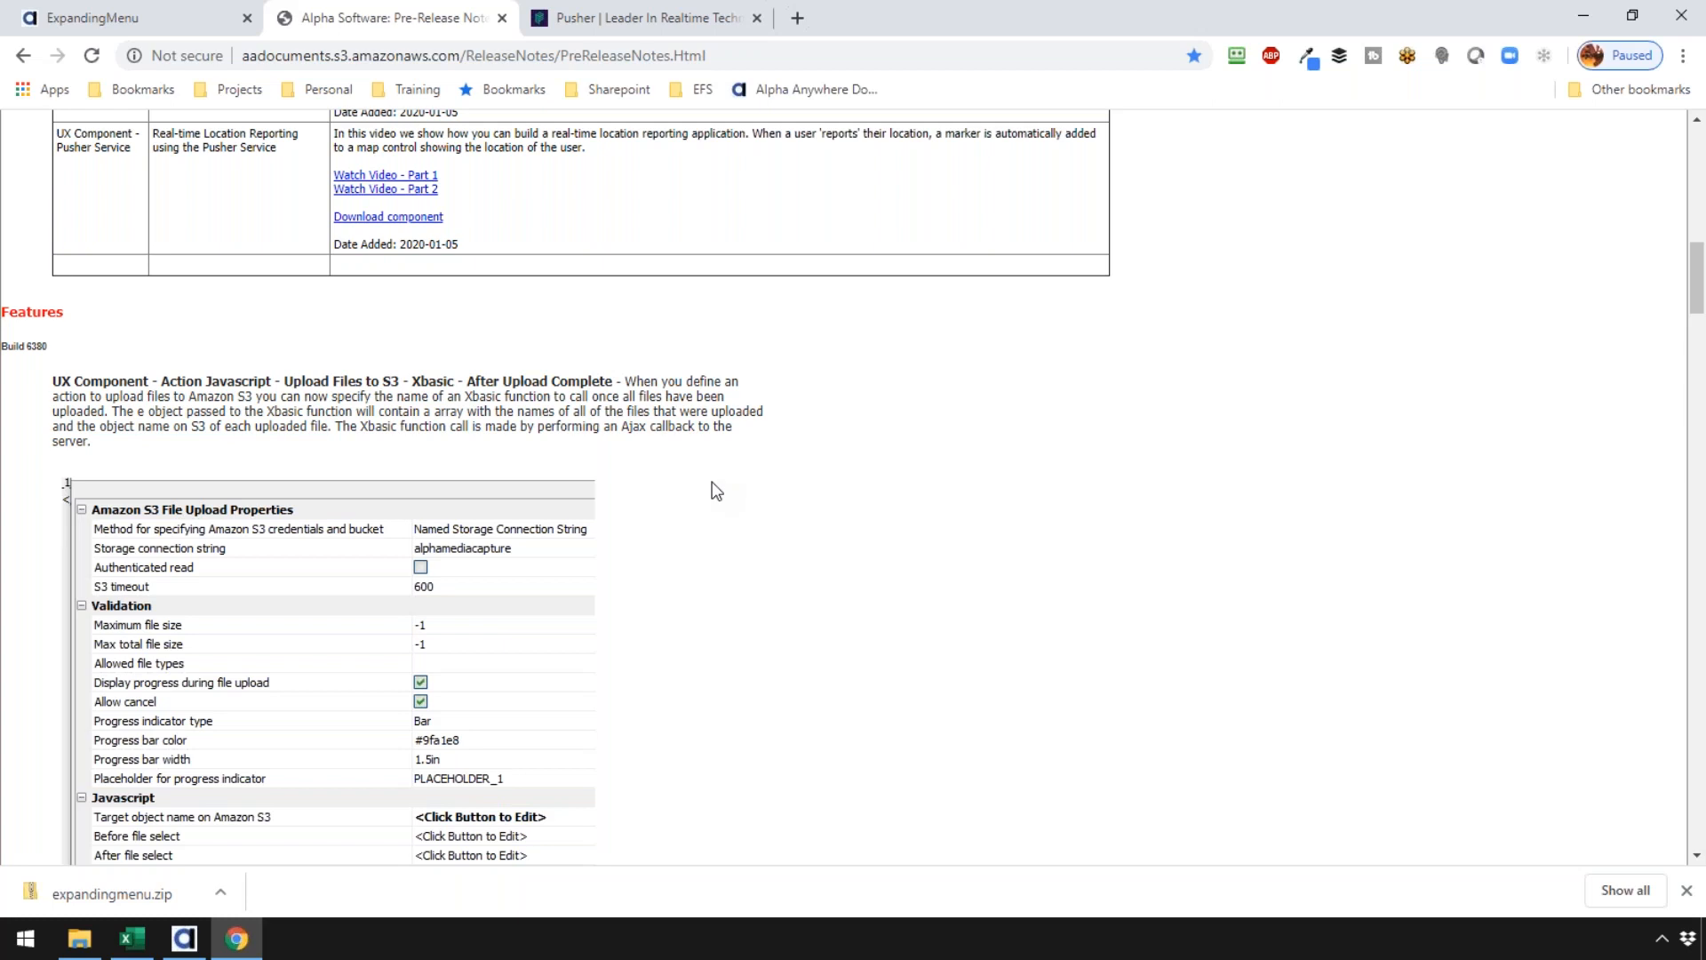
scroll(712, 482, down, 1)
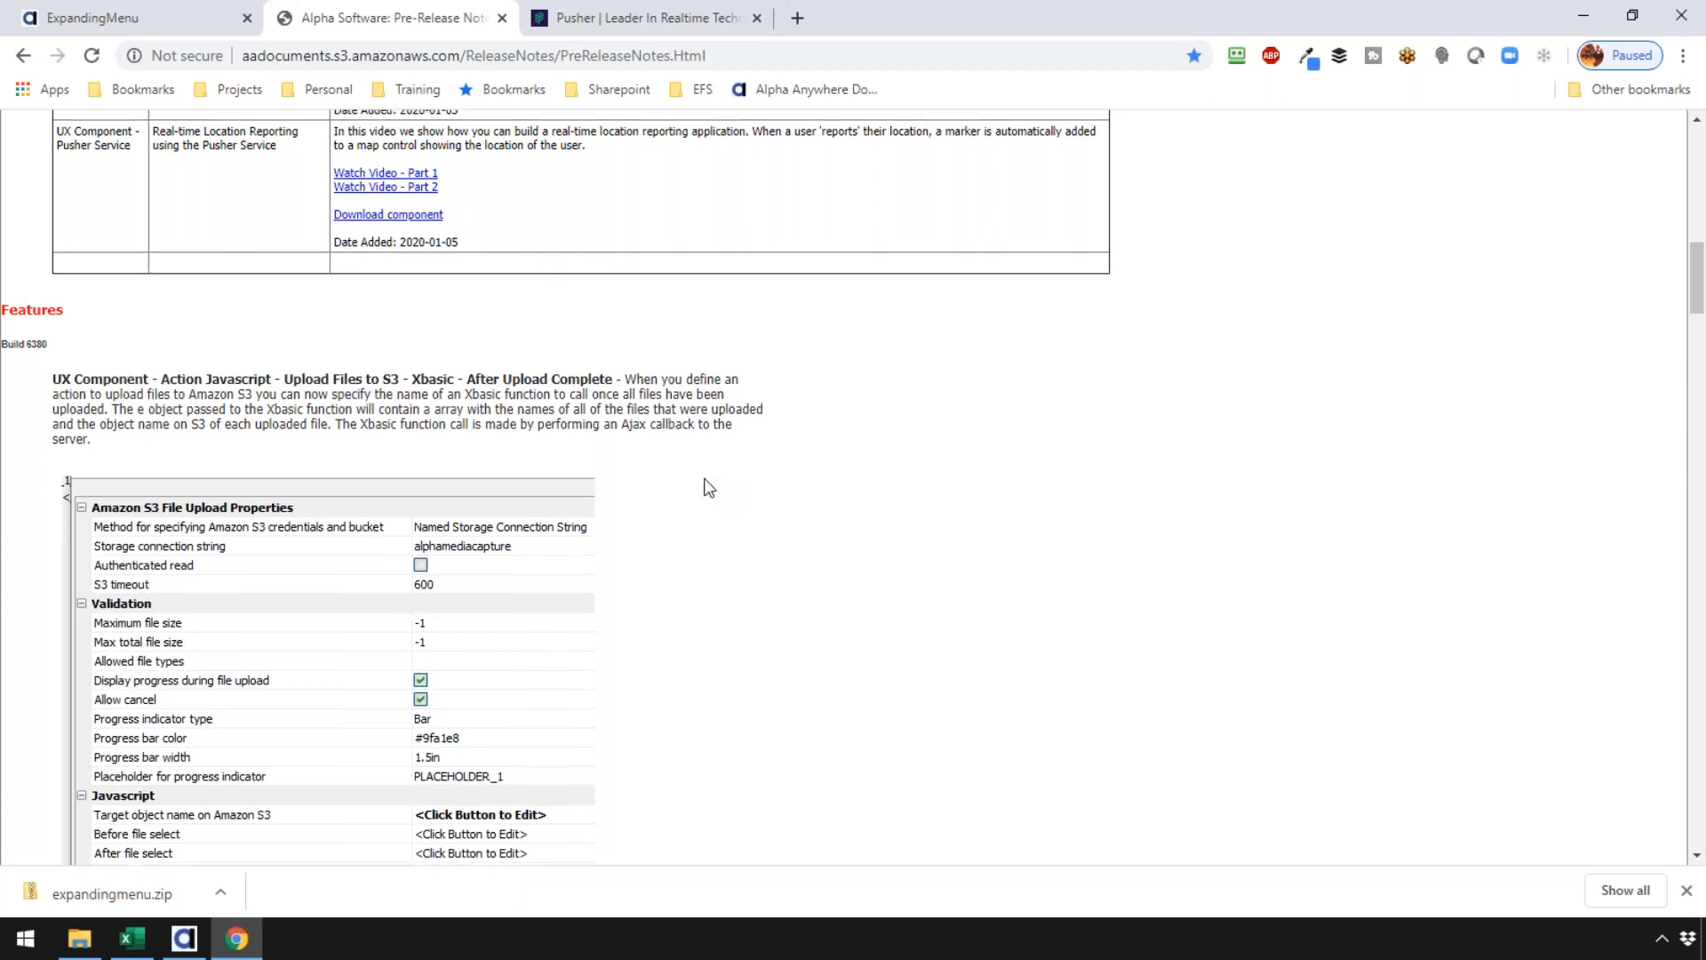
scroll(708, 488, up, 1)
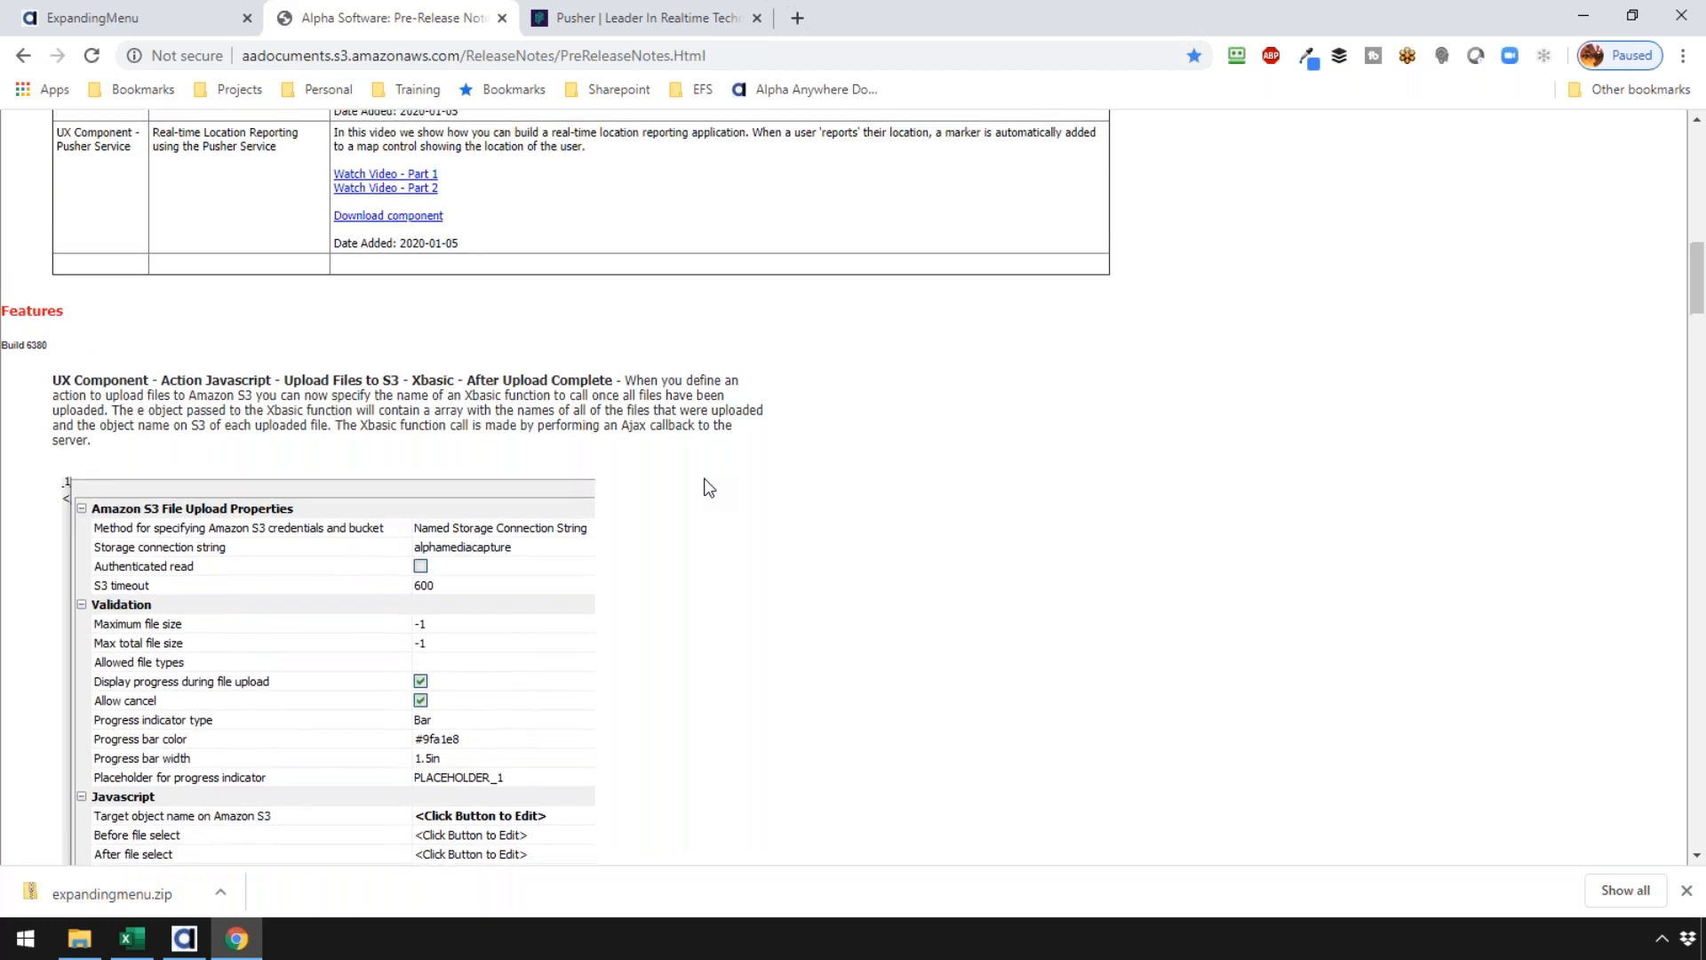
scroll(708, 487, up, 1)
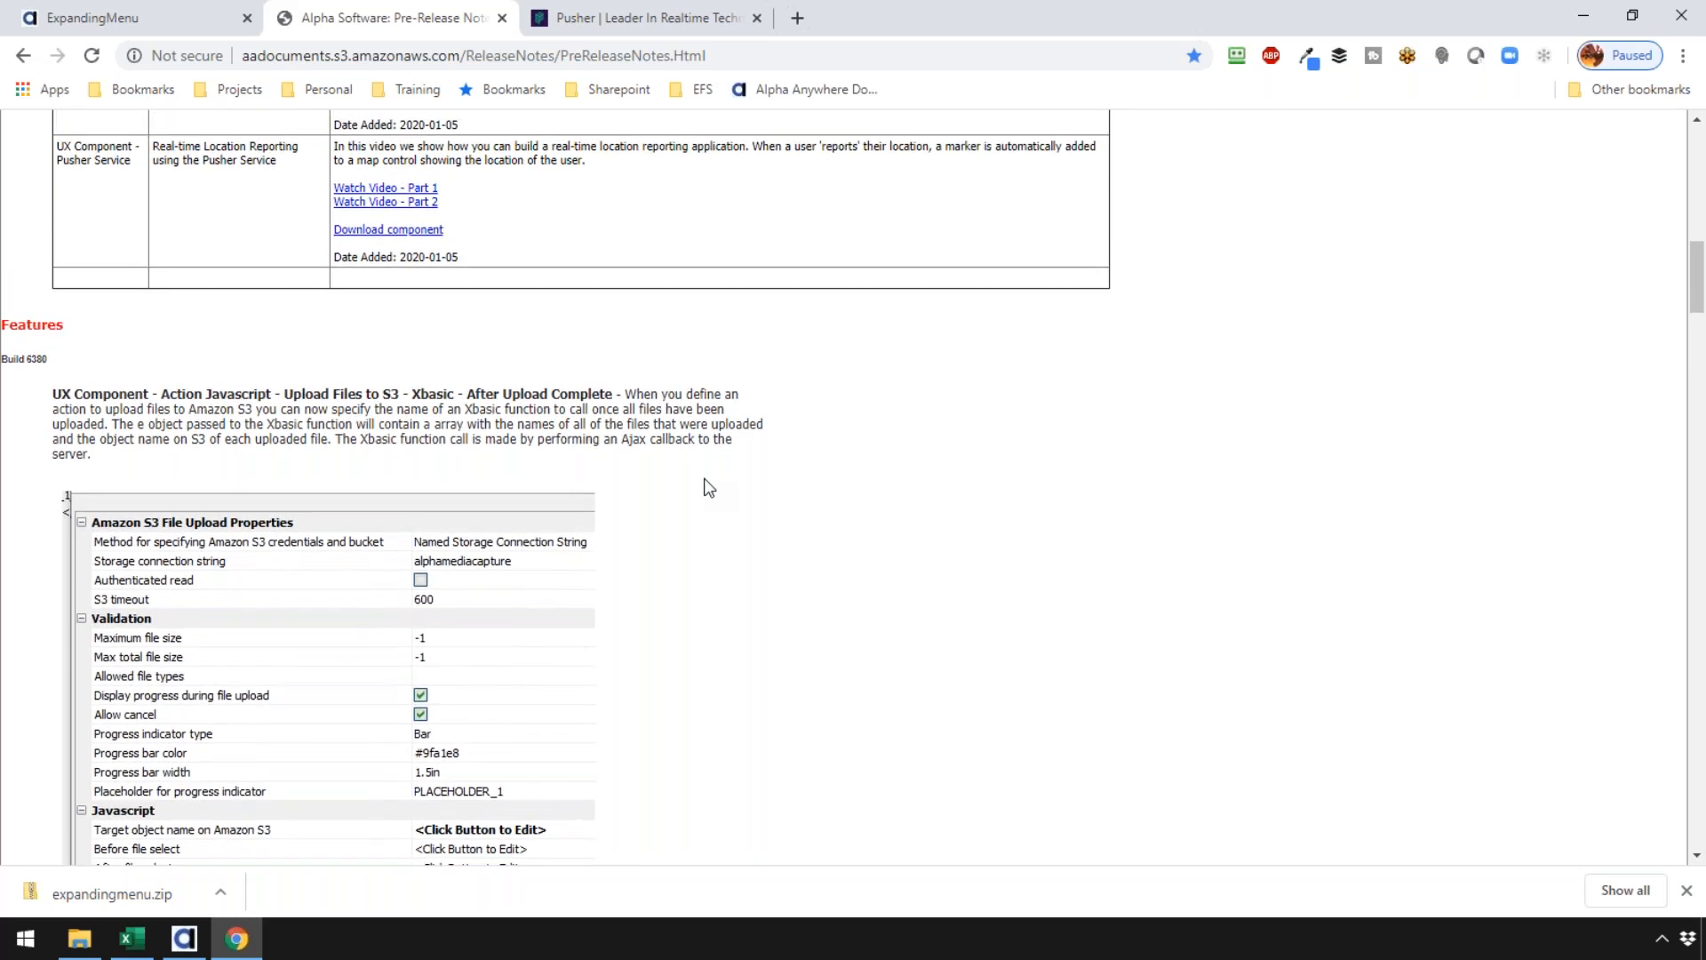
scroll(707, 480, up, 4)
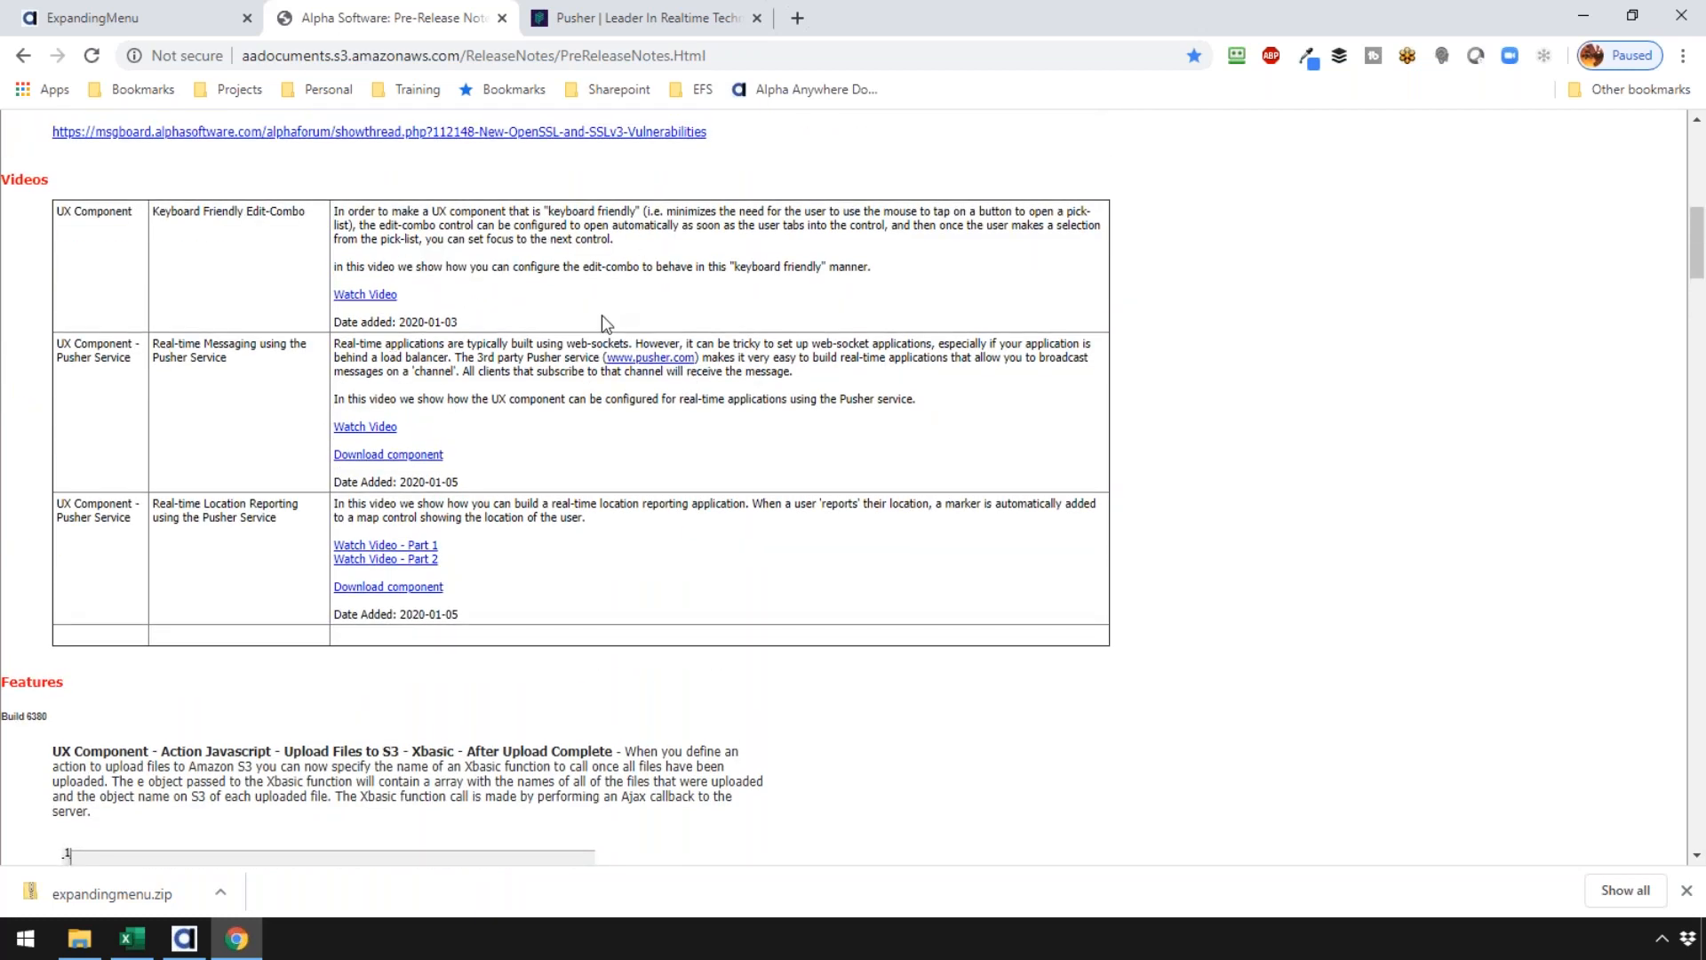
click(419, 59)
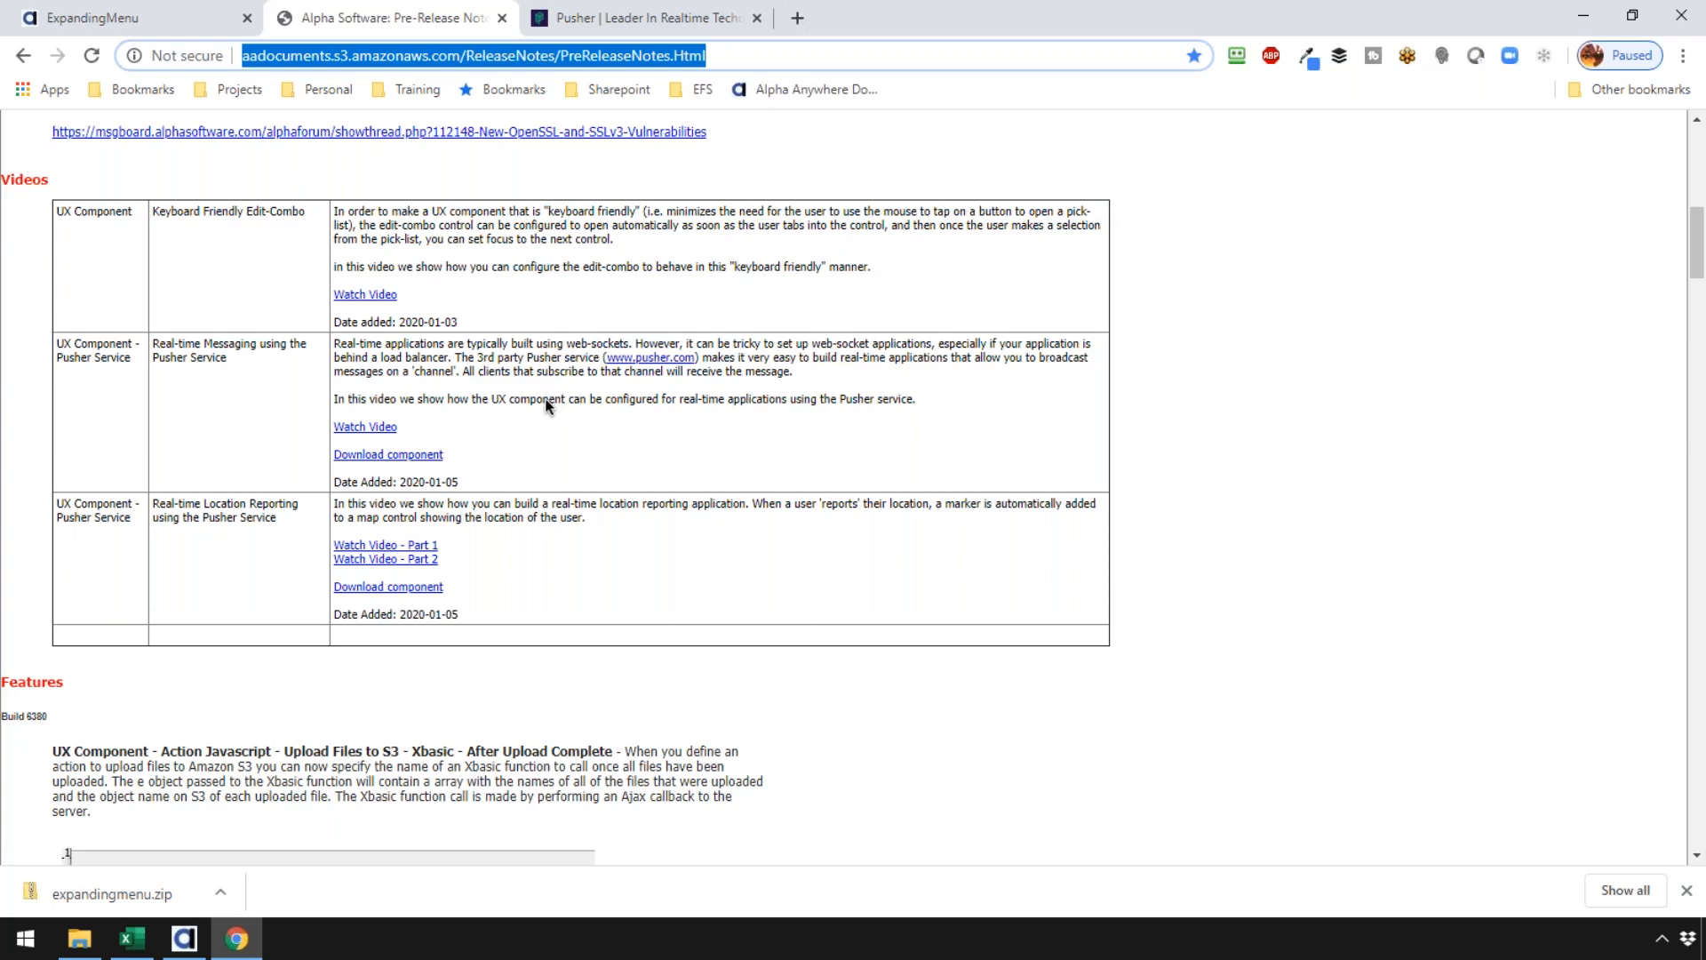
Step: Switch to Alpha Anywhere, open the expandingmenu UX component and show its list of controls
key(ctrl+Up)
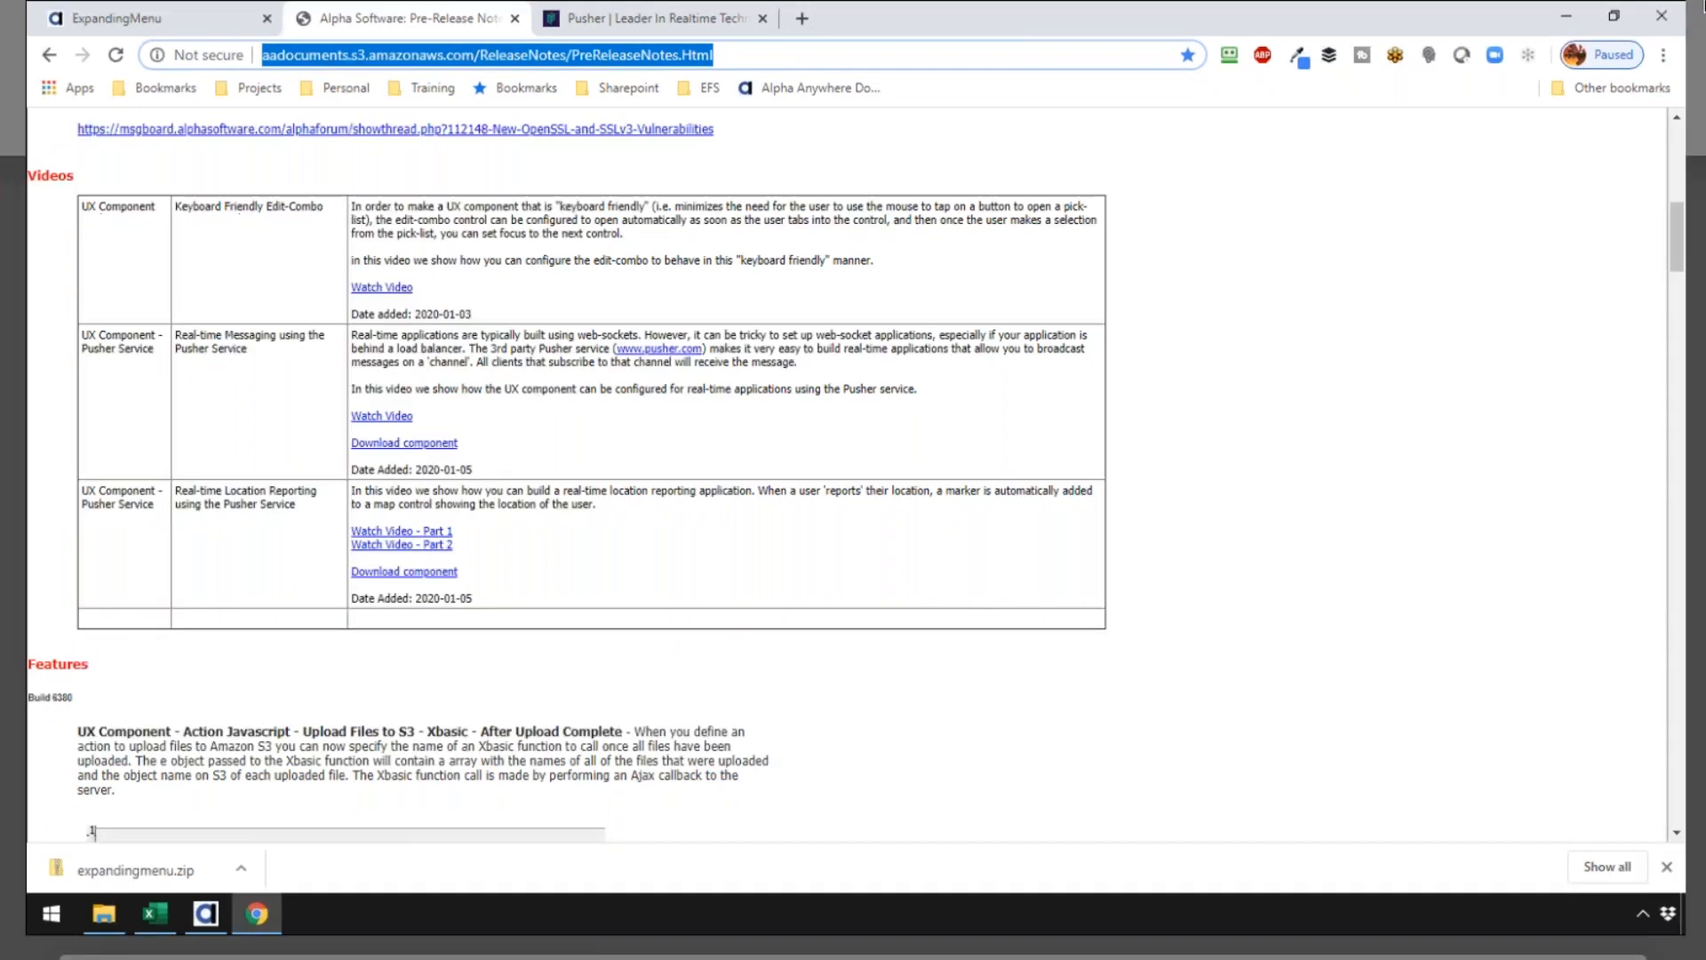
click(944, 92)
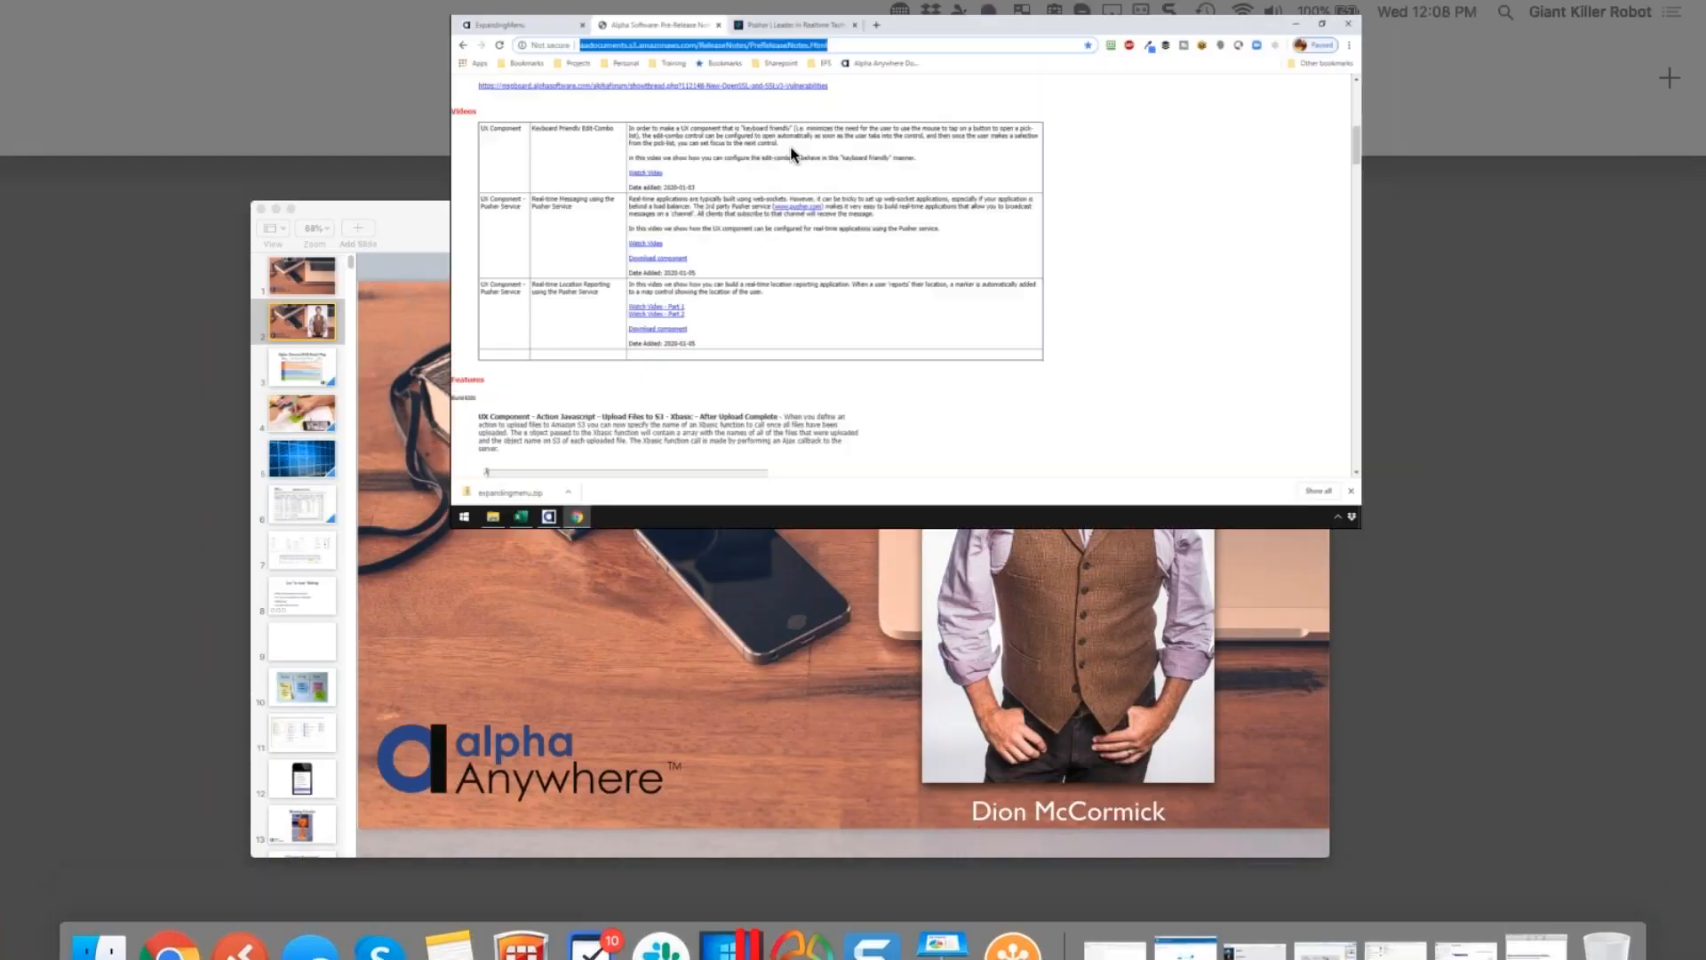
click(197, 940)
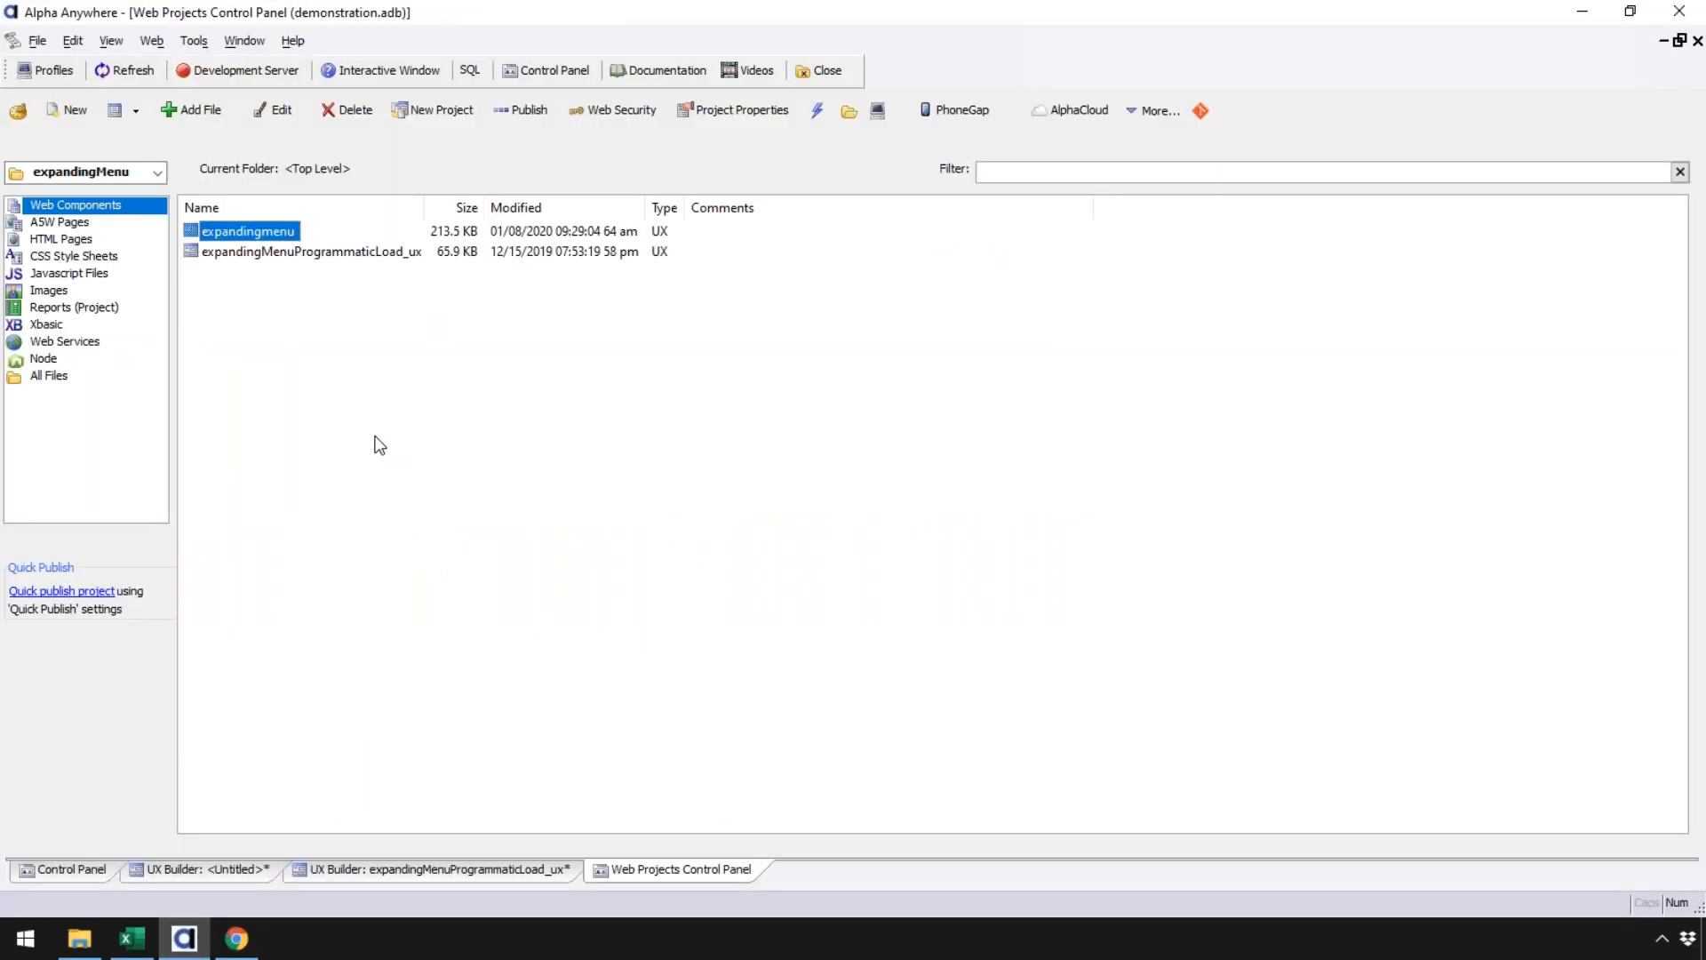
double_click(264, 230)
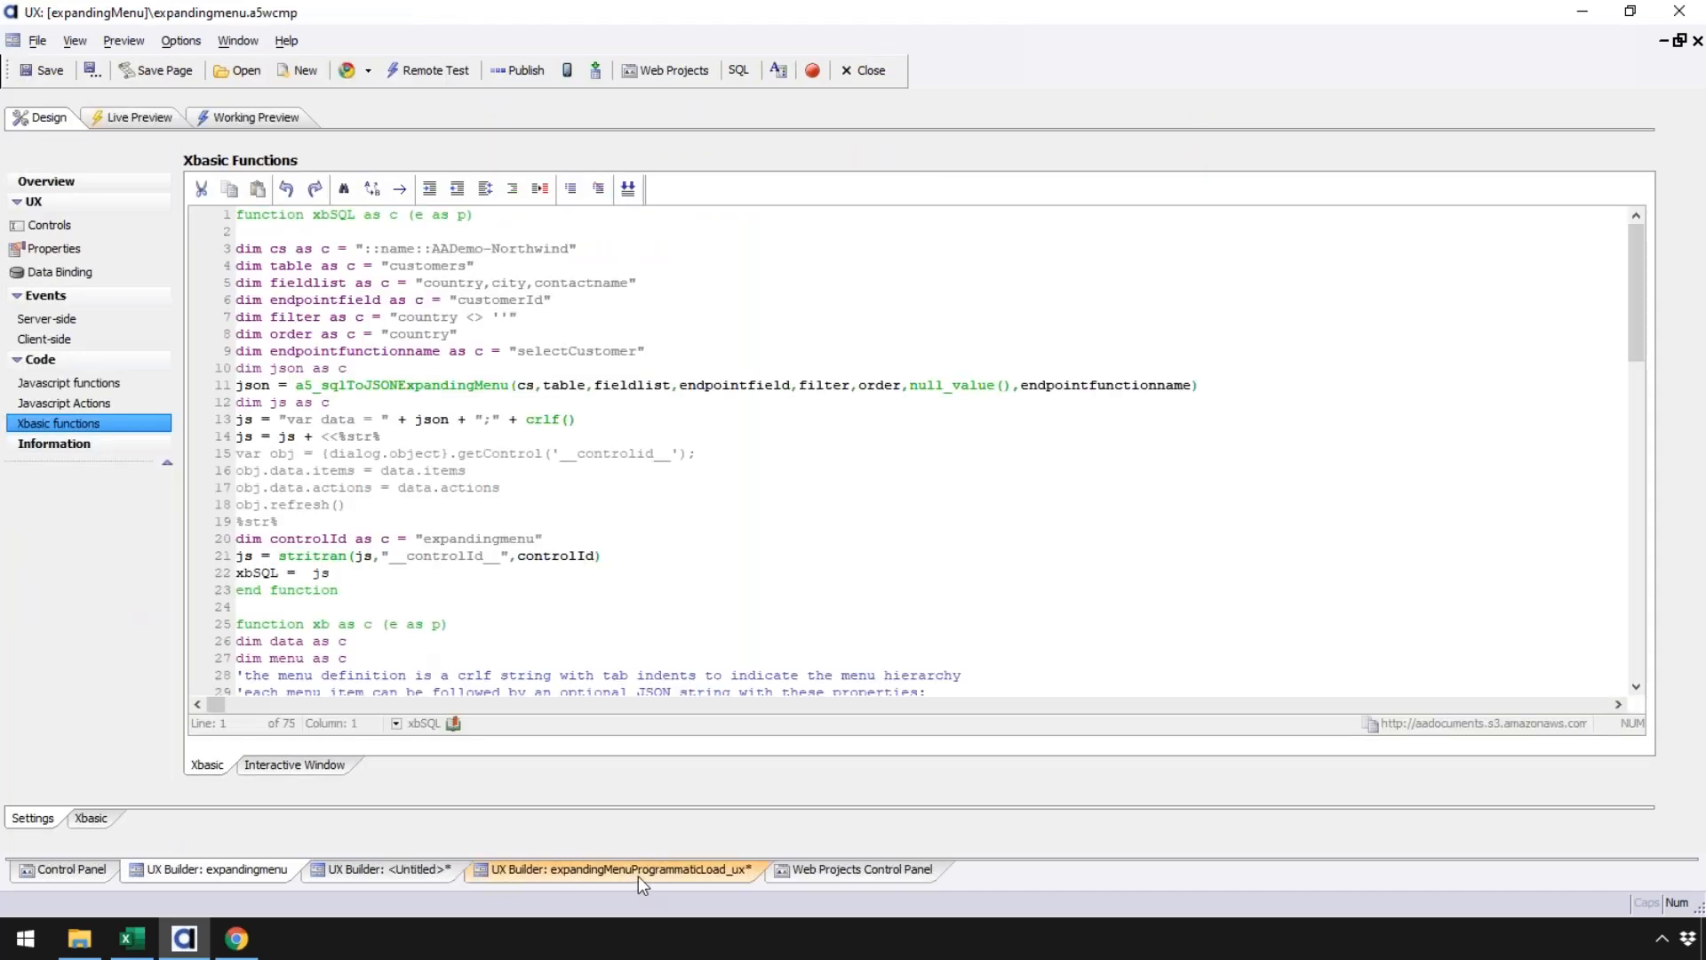
click(73, 226)
Step: Create a new blank UX web component in the expandingMenu project
click(848, 872)
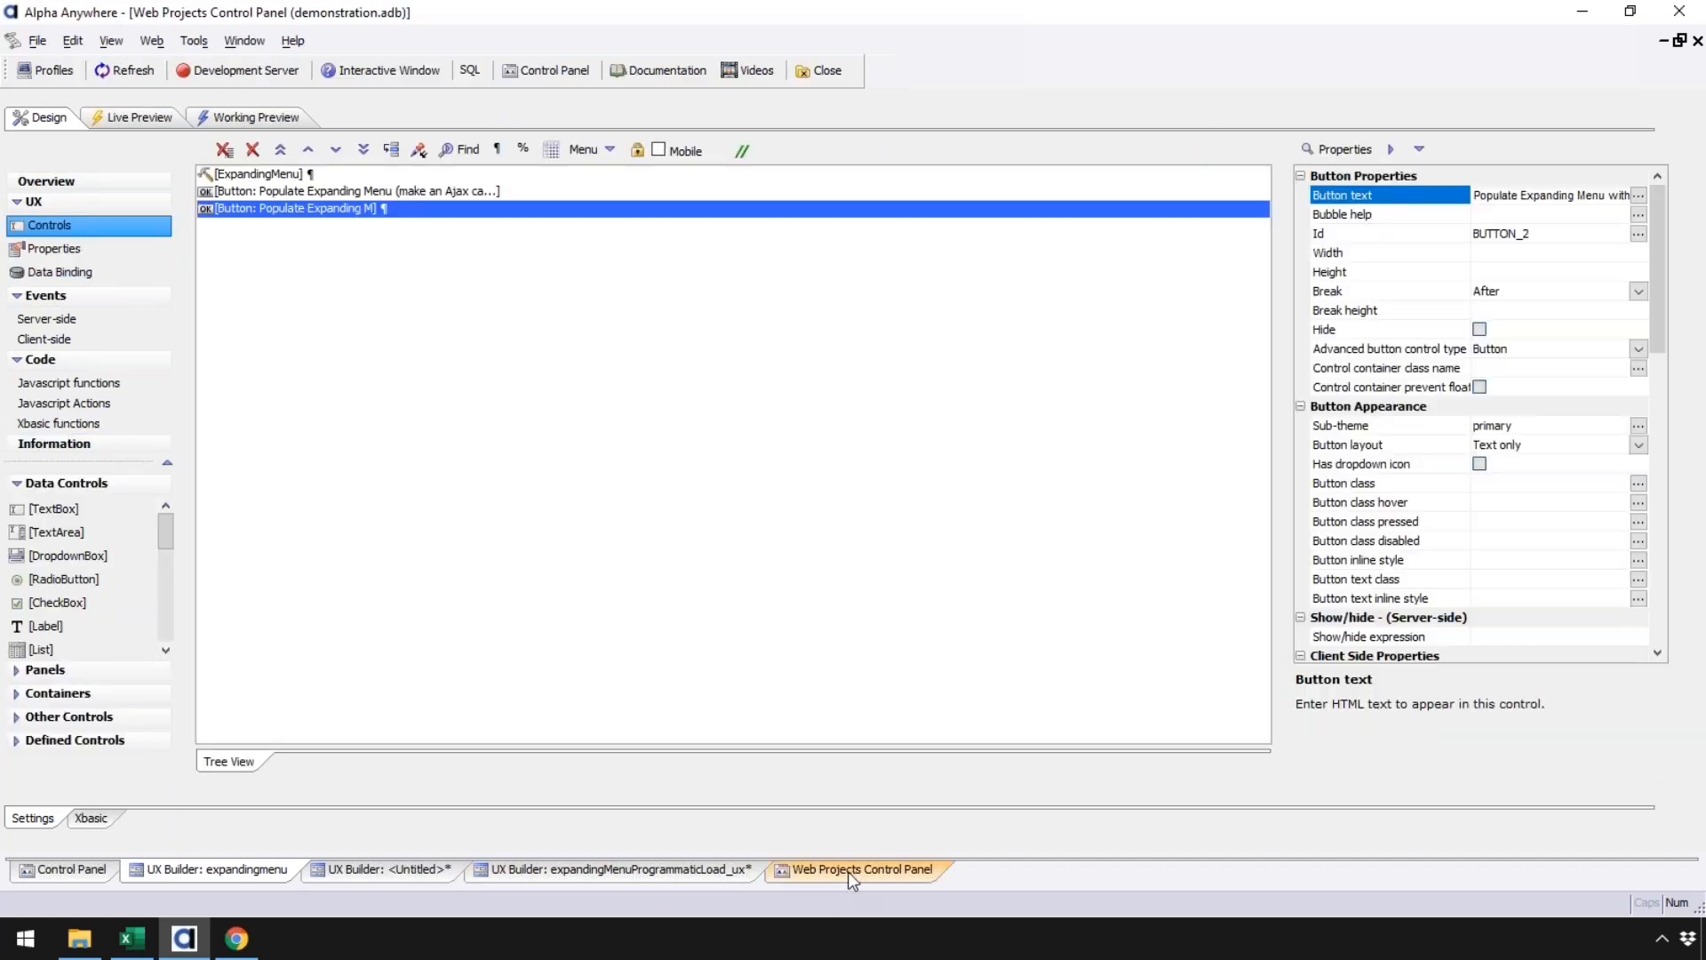
click(64, 110)
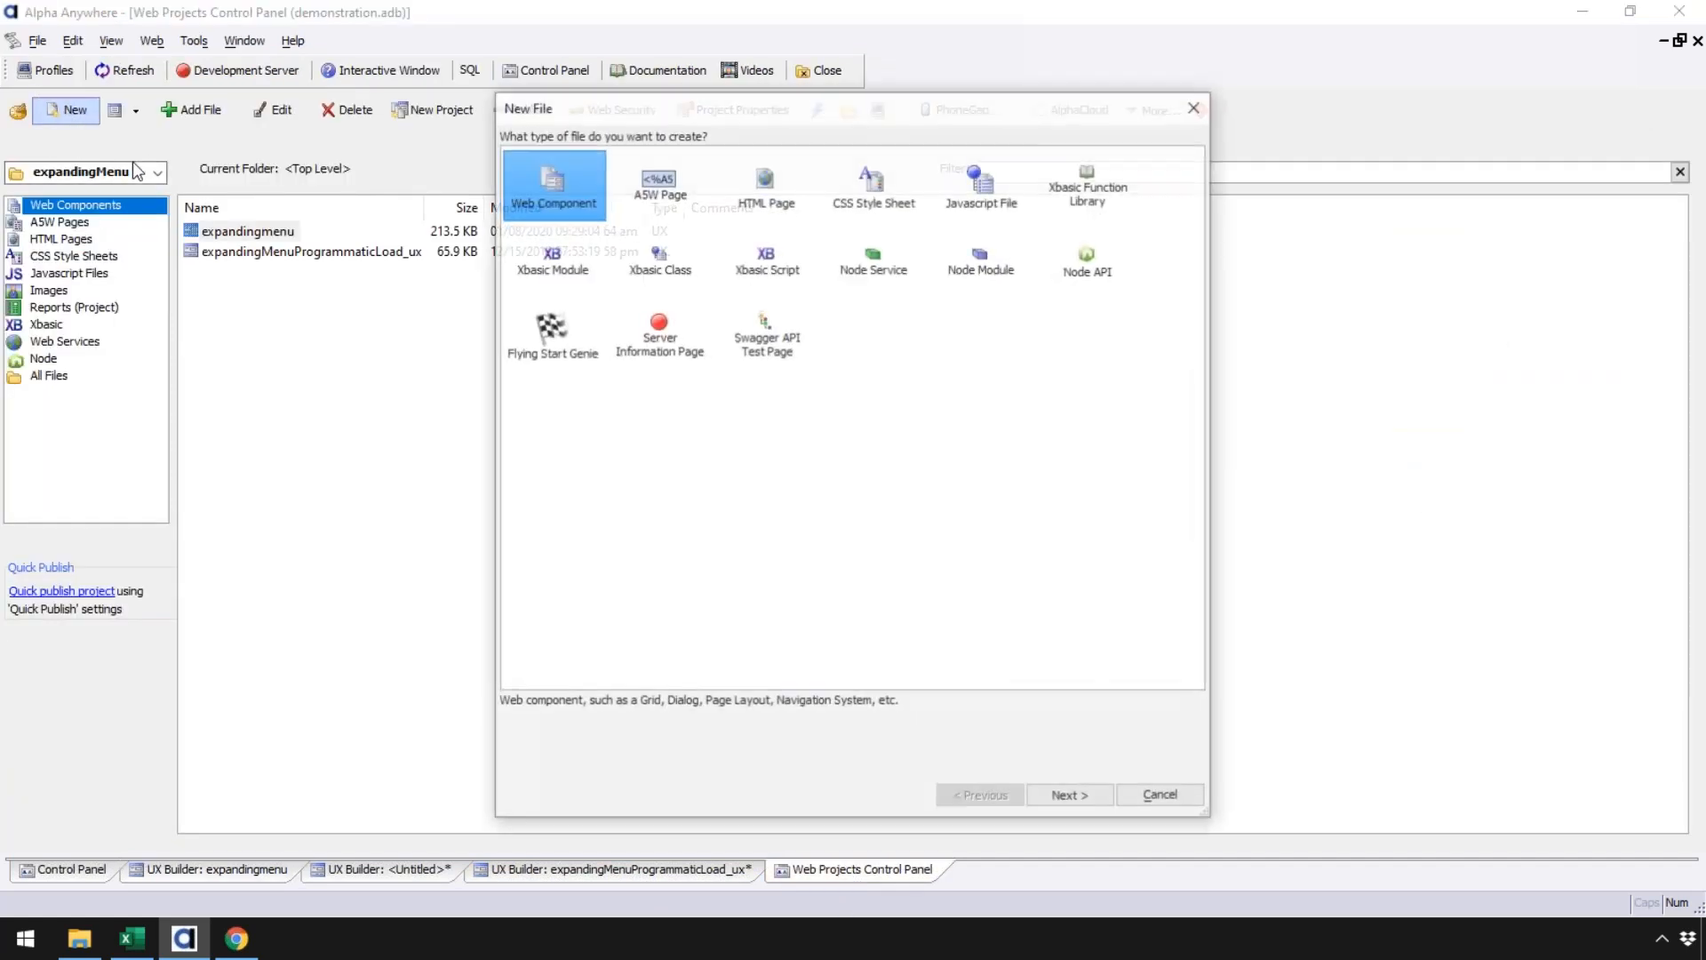
click(1067, 793)
click(662, 200)
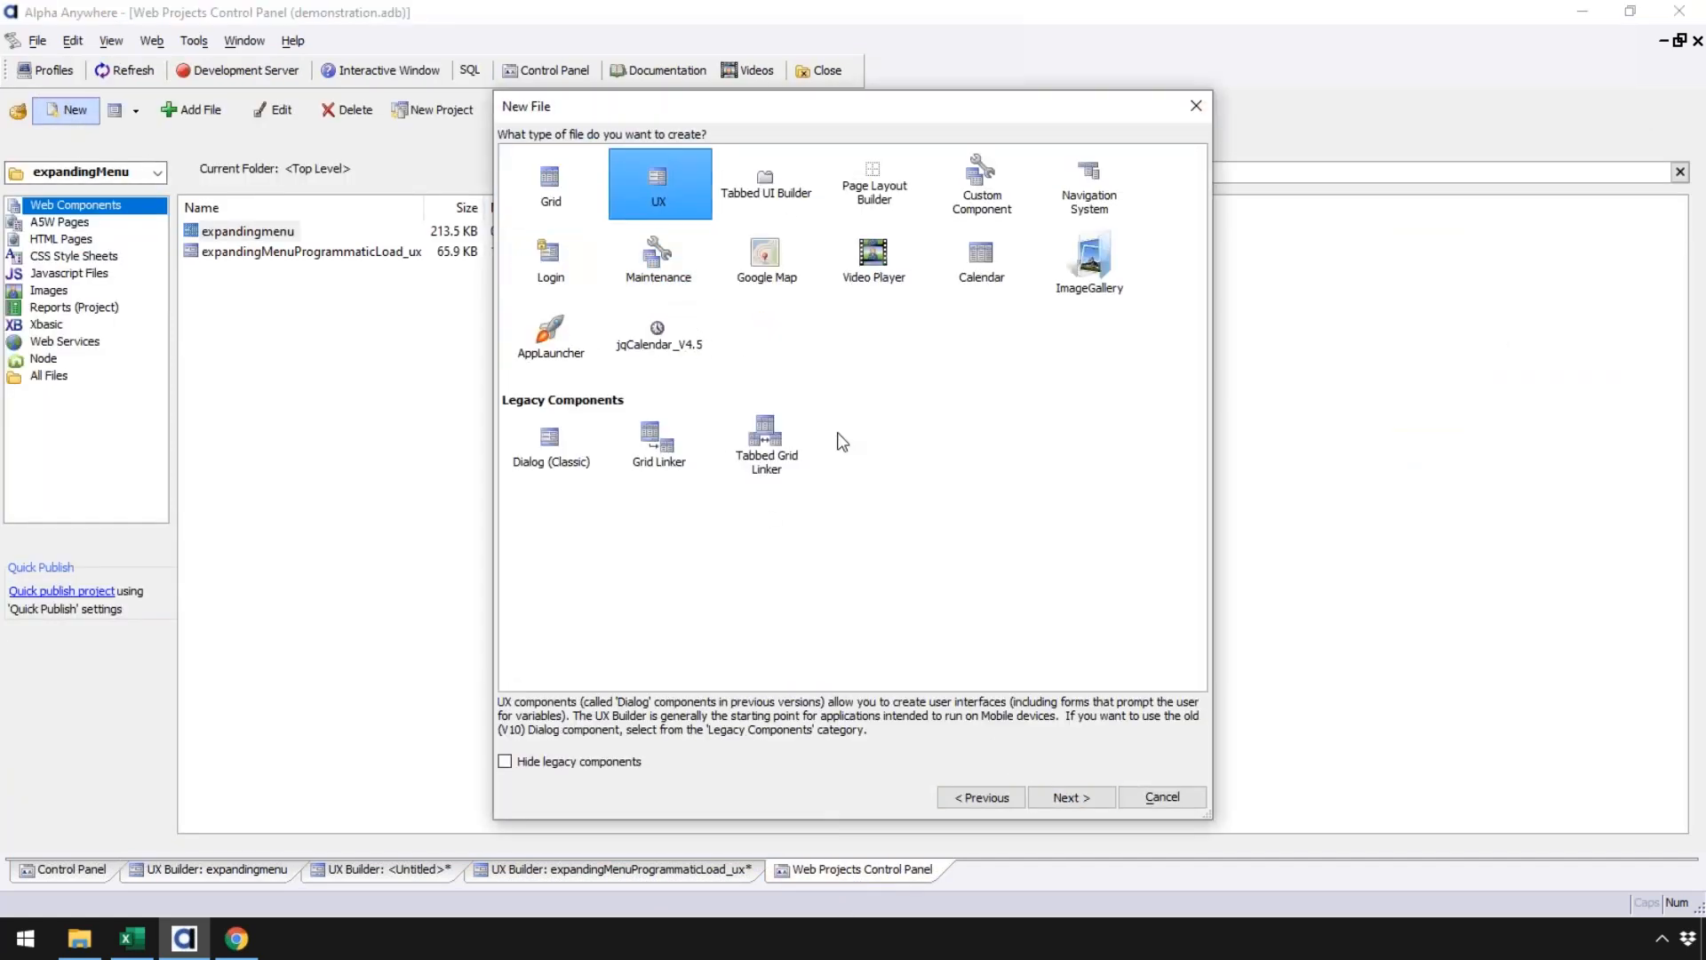
click(1069, 796)
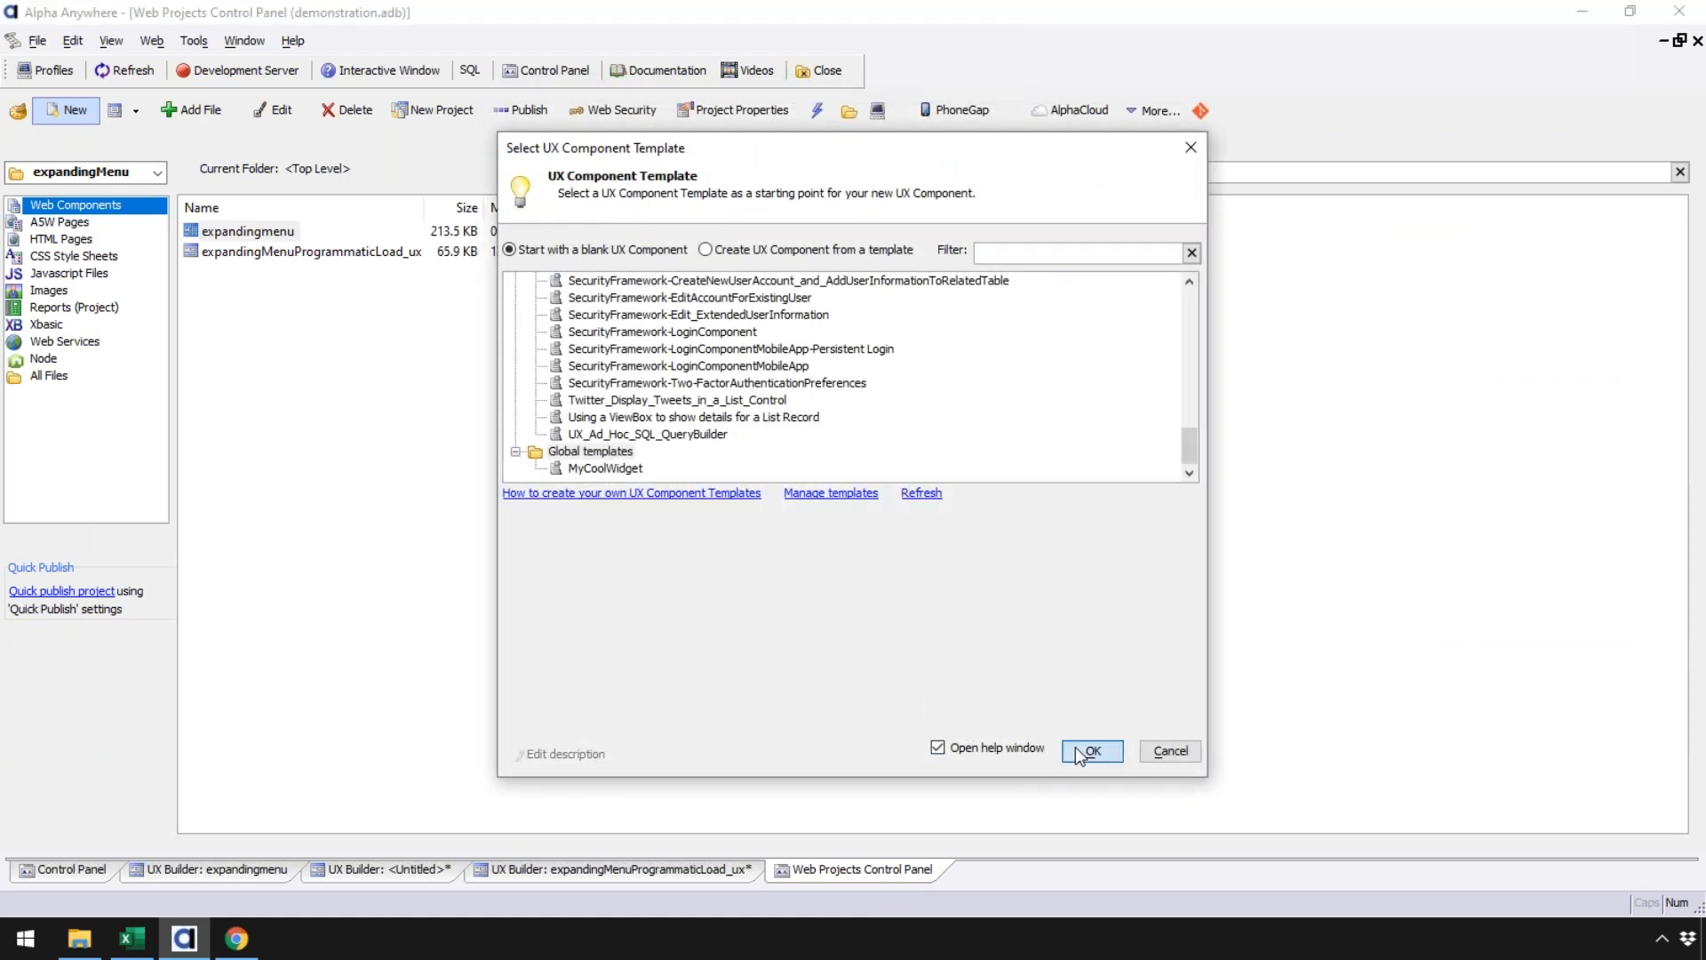
click(1086, 753)
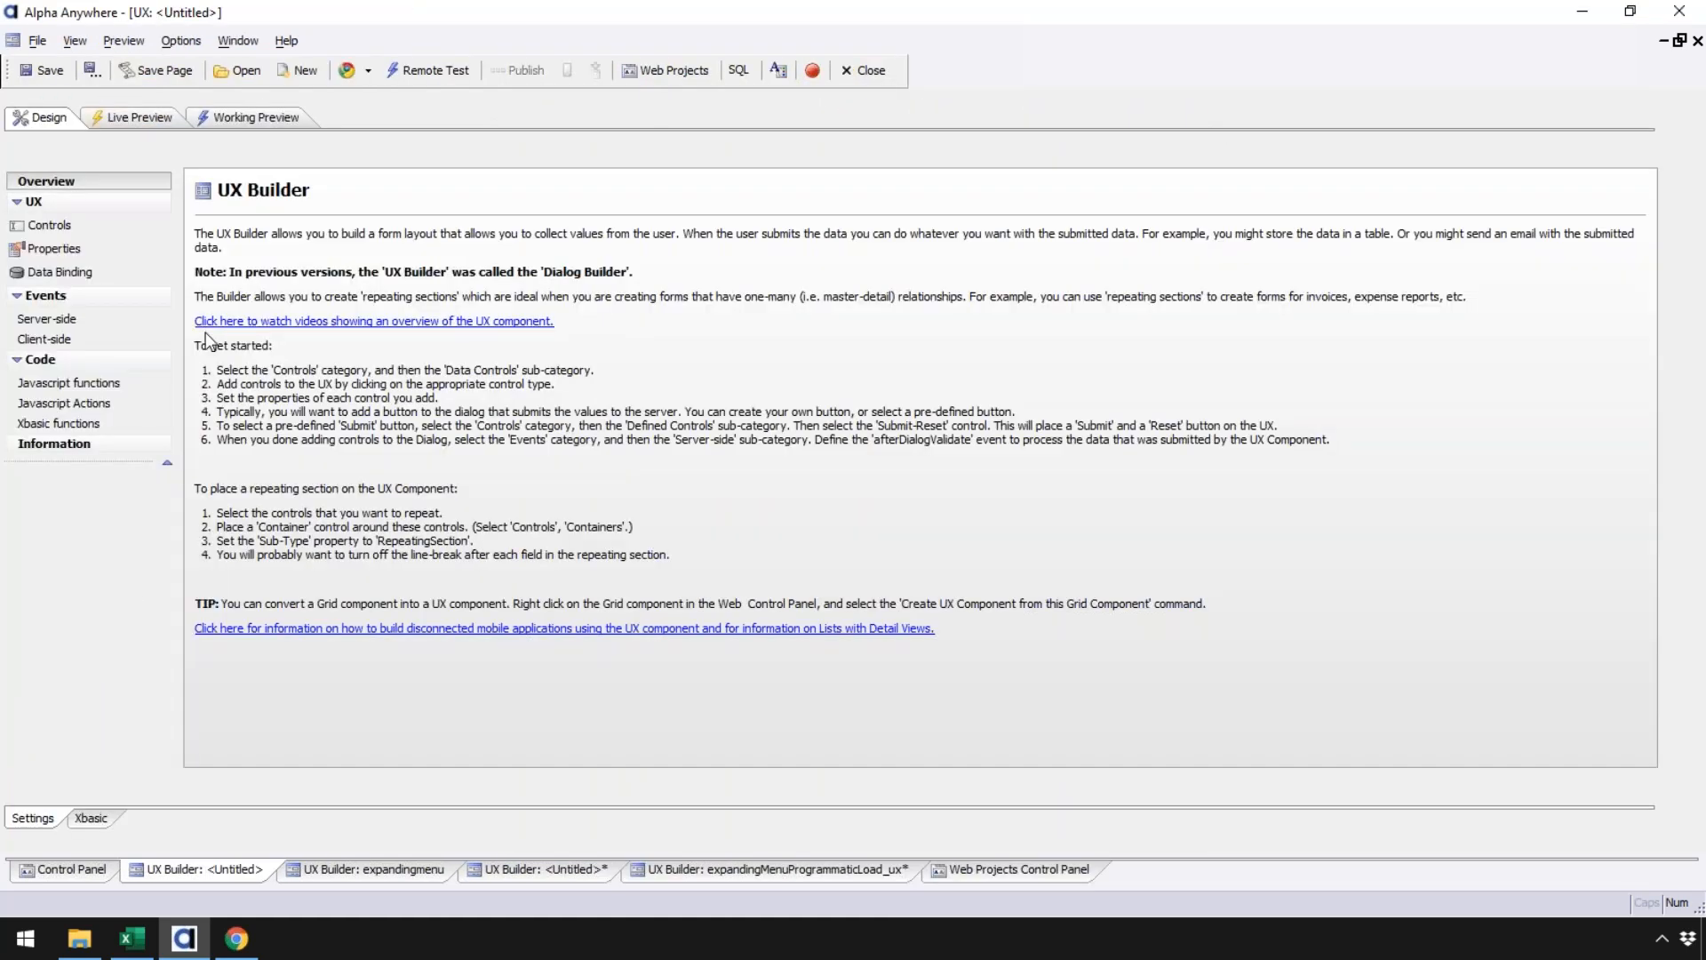
Step: Add an additional data control of type ExpandingMenu to the blank component and name it expMenu
click(64, 231)
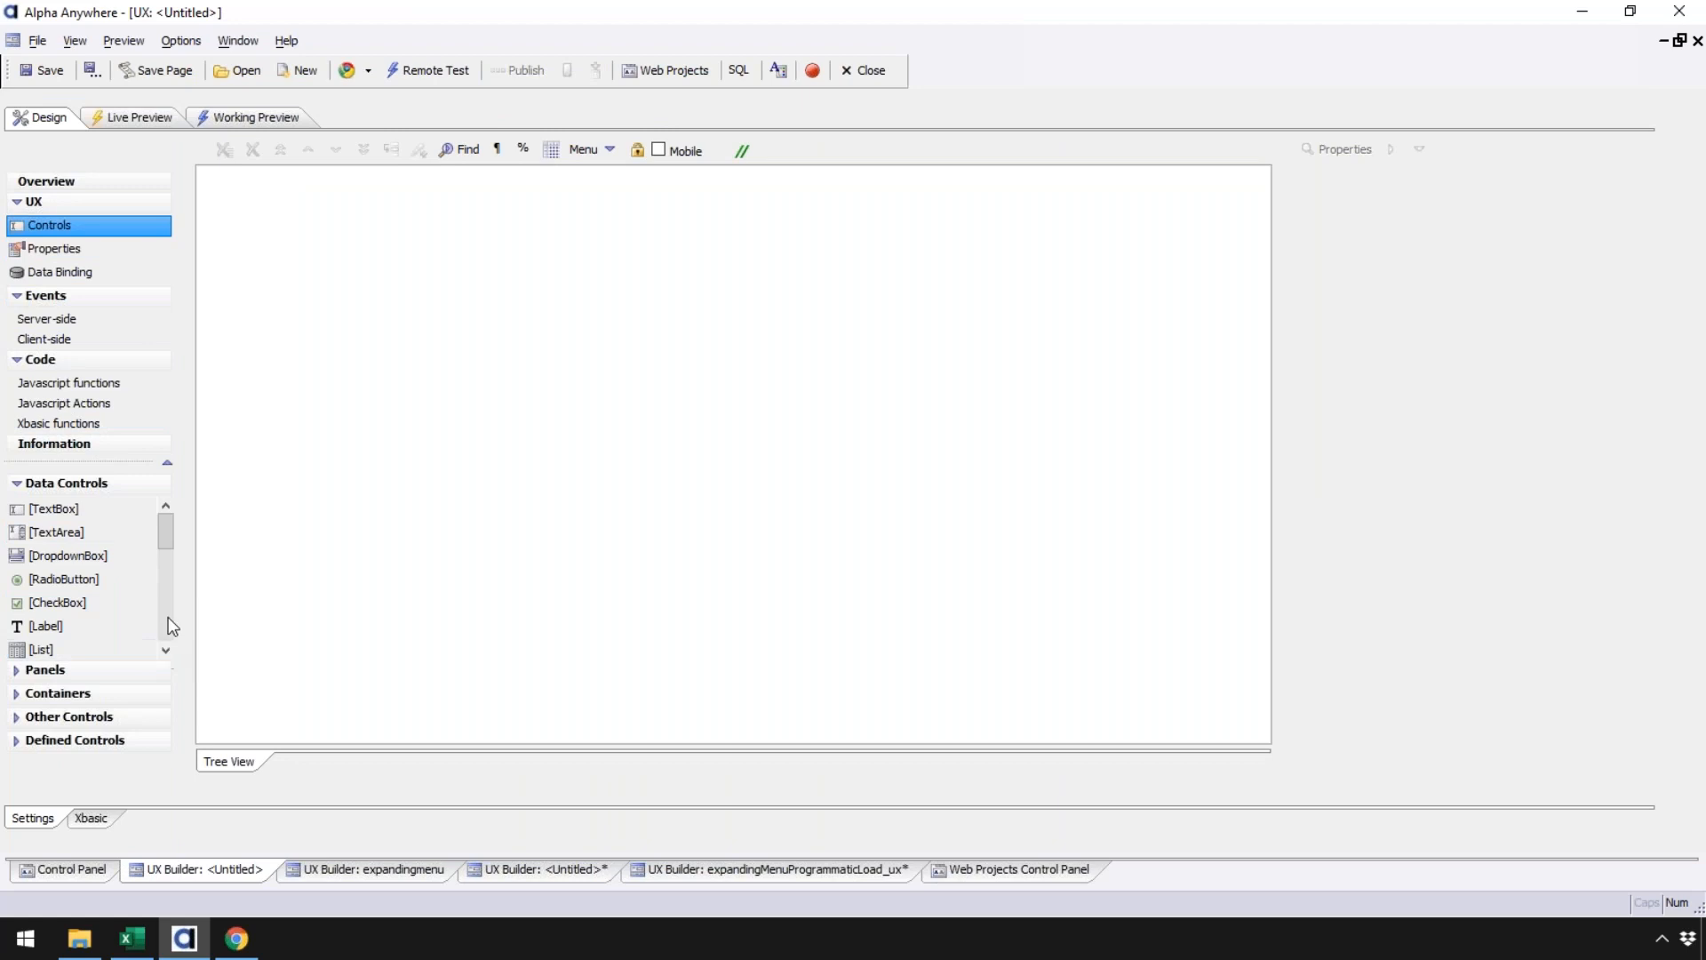
drag(169, 546, 169, 638)
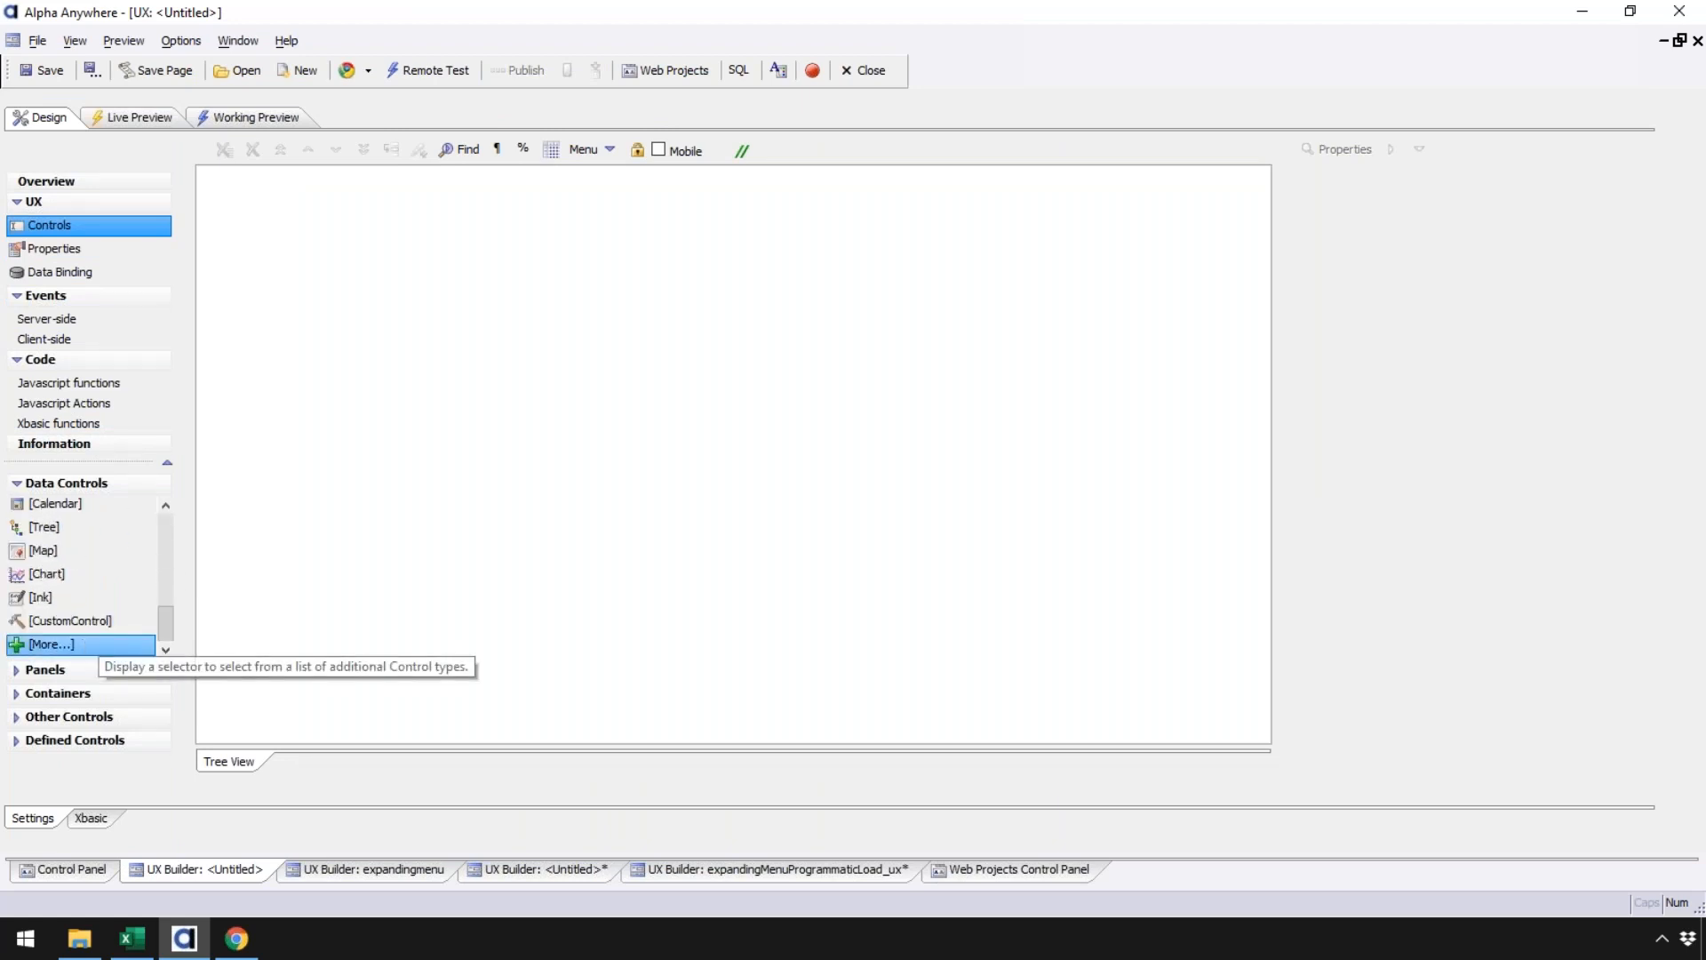
click(82, 642)
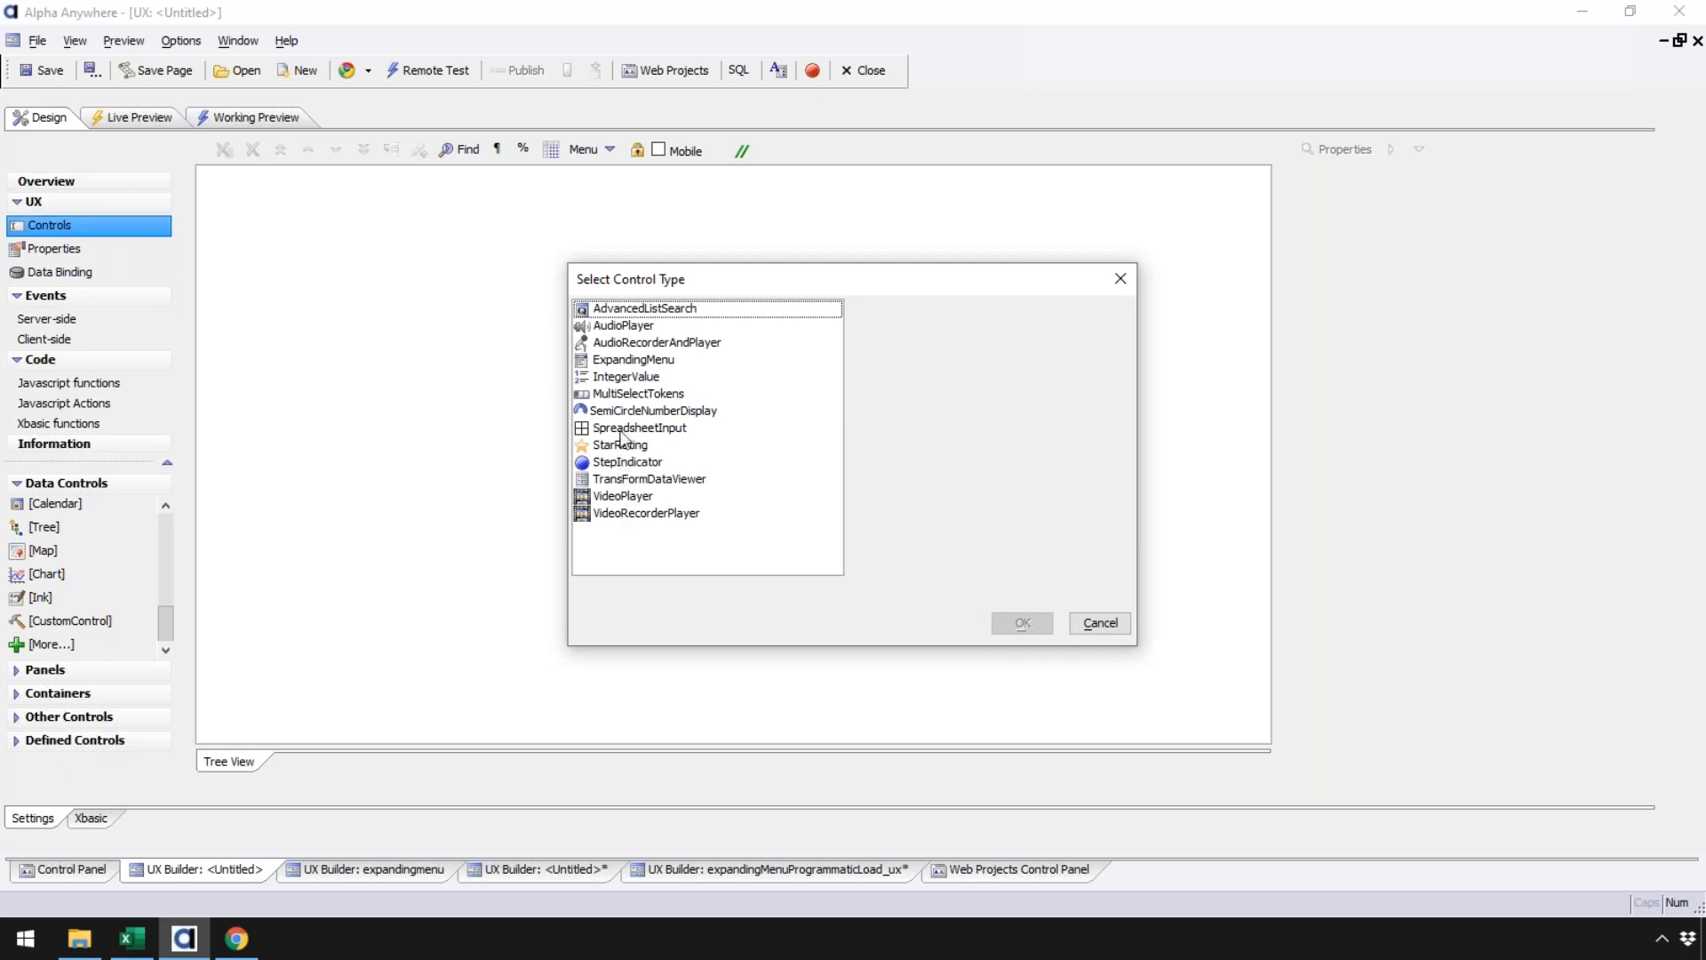
click(629, 360)
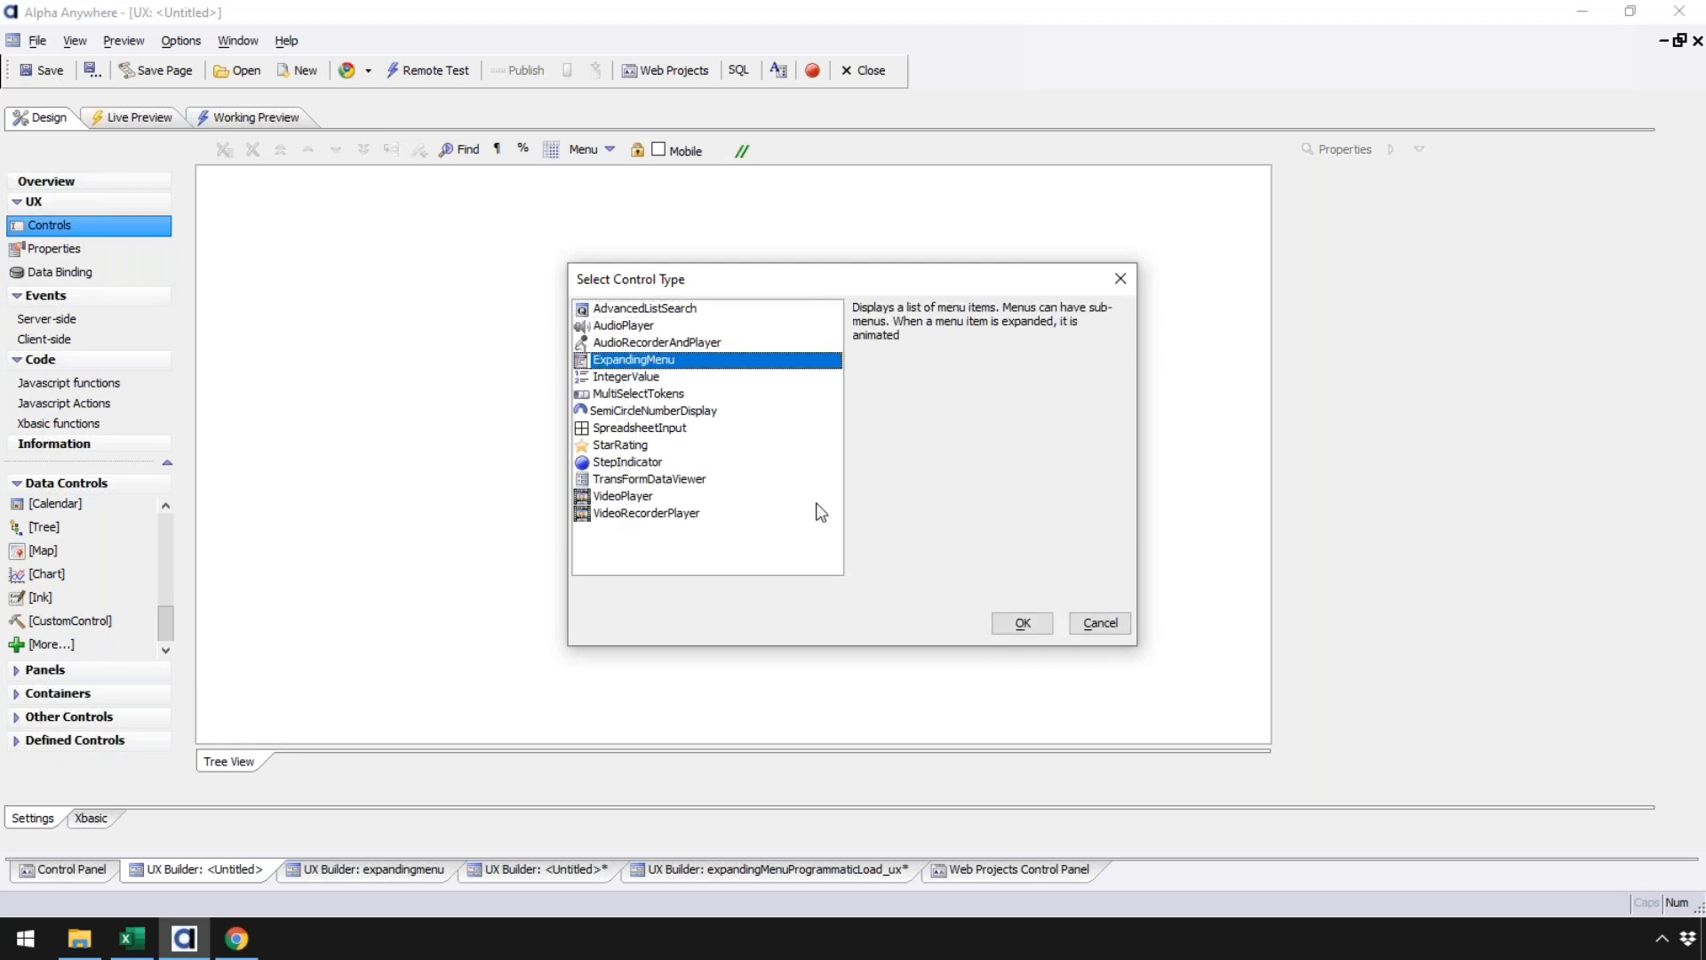
click(1020, 622)
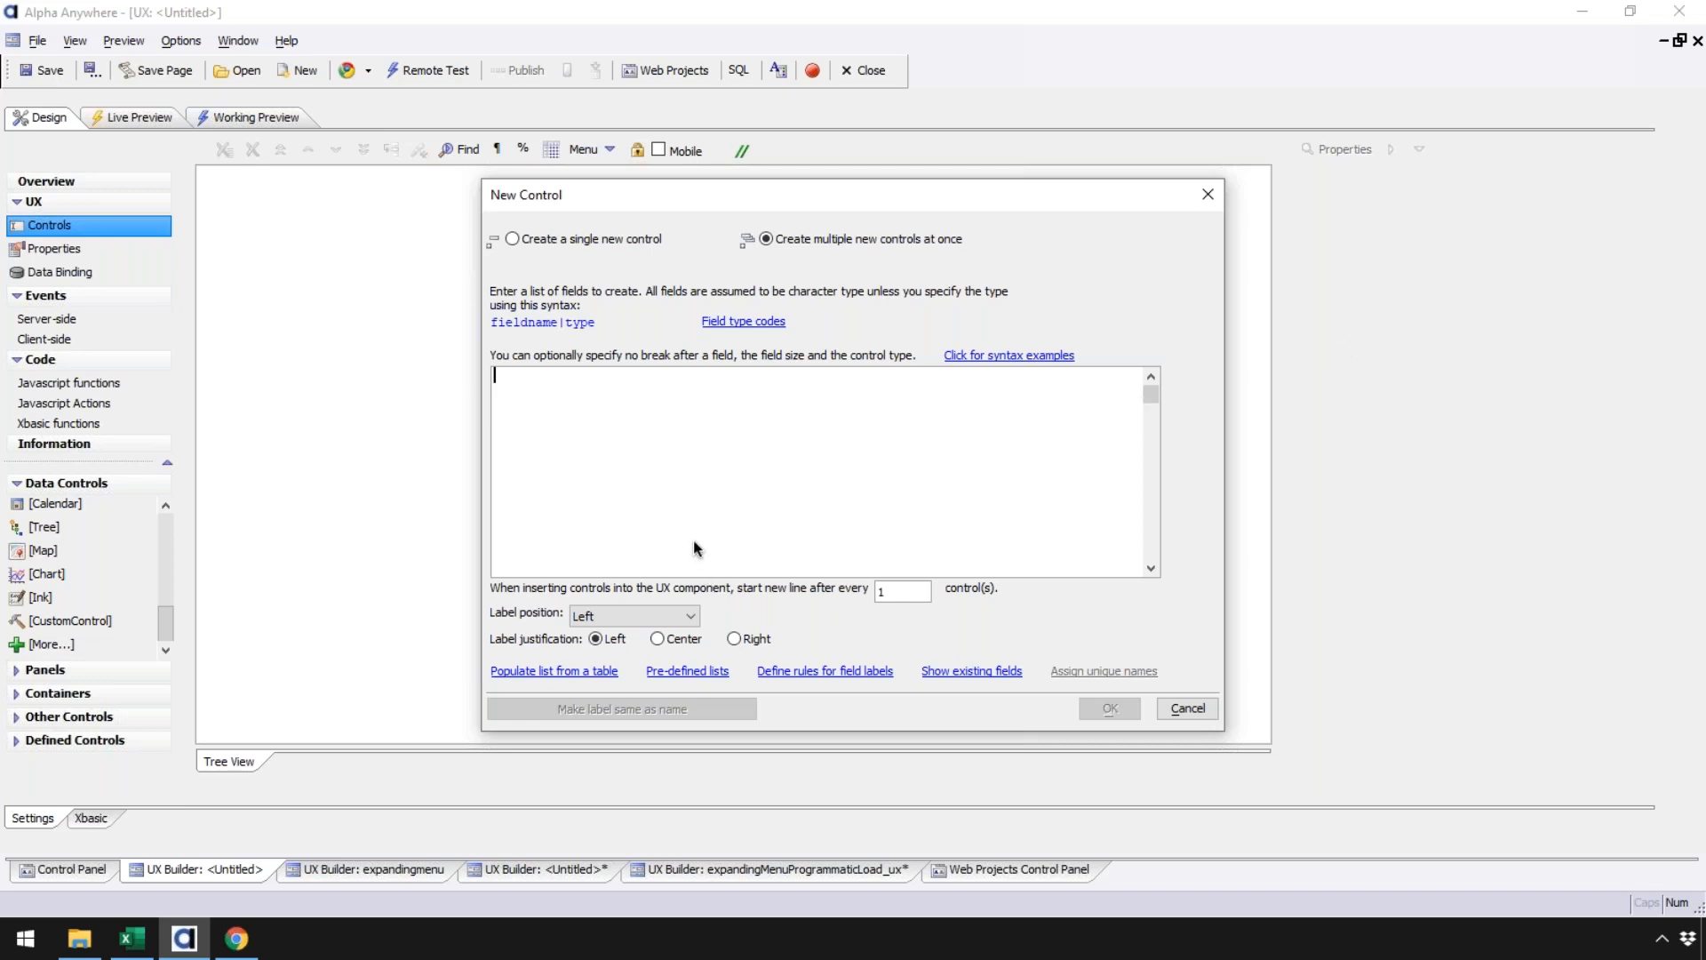
text(expMenu)
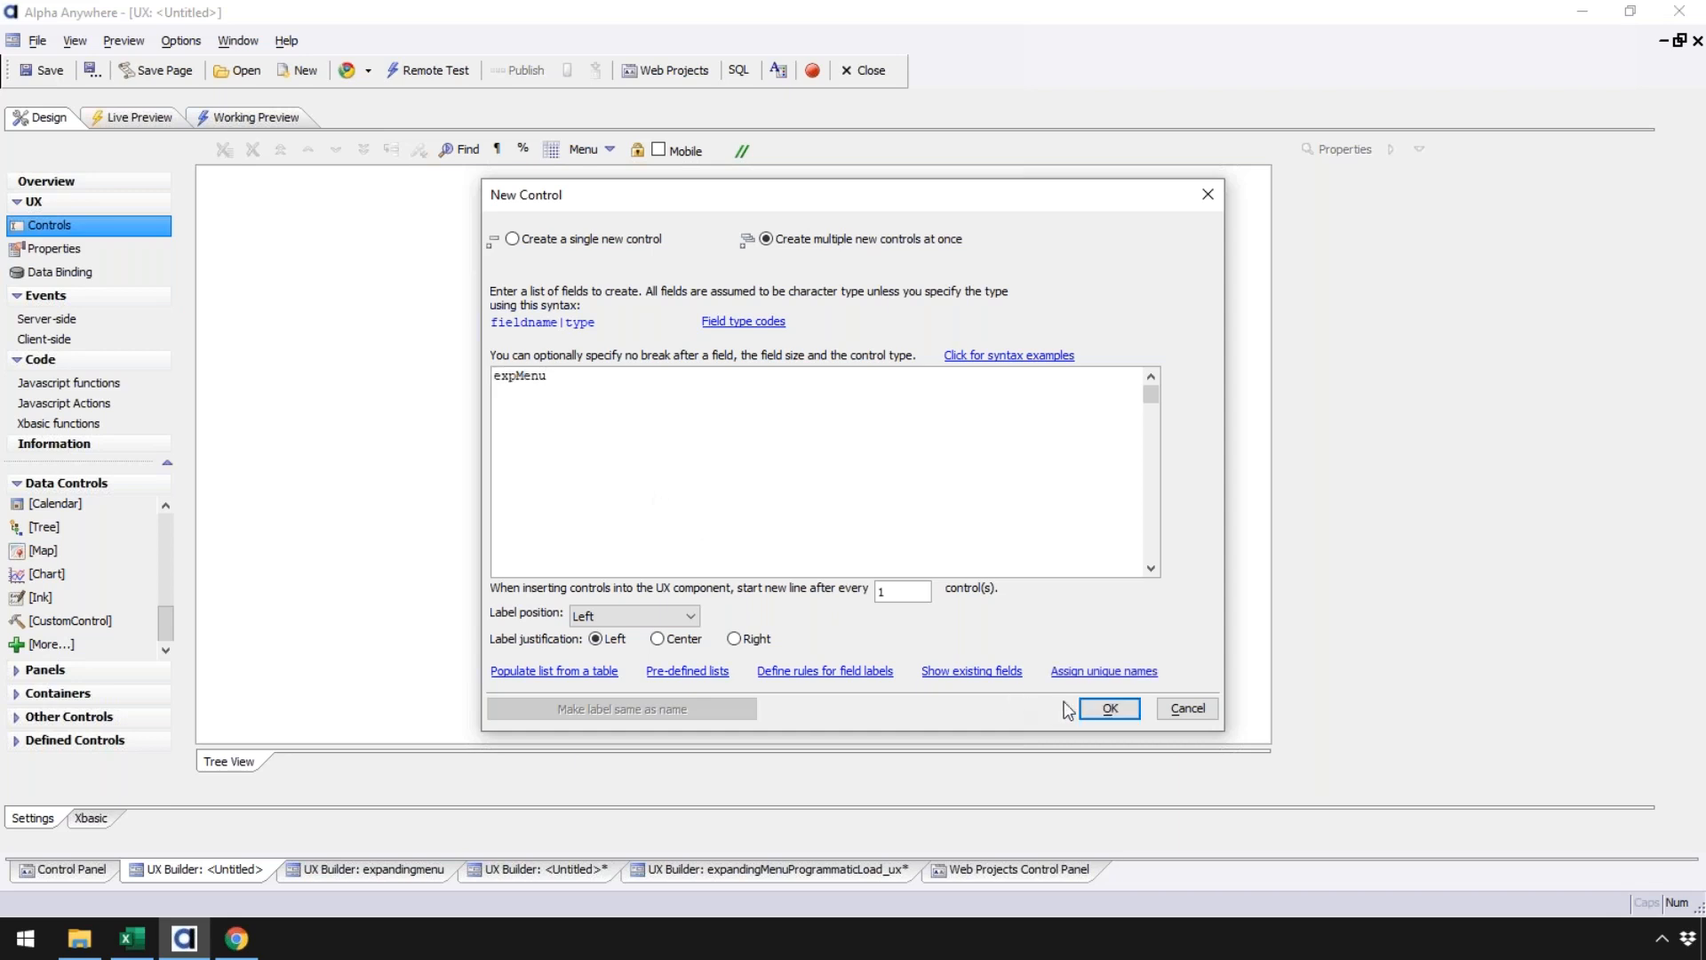
click(1110, 709)
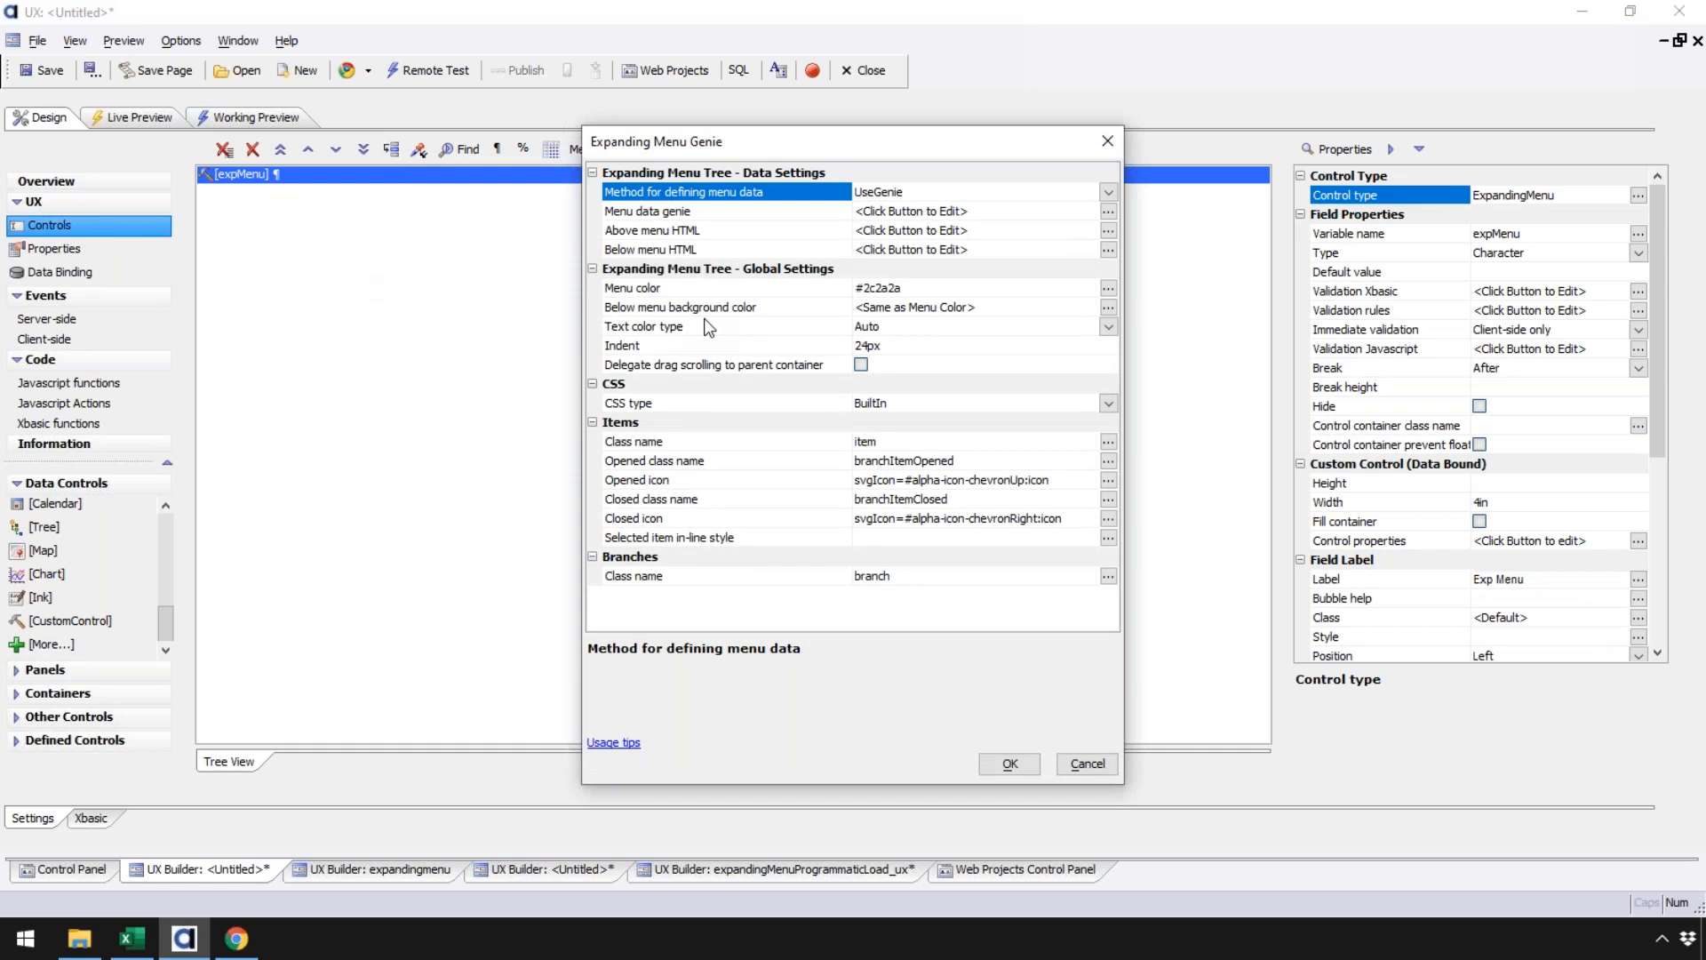
Step: Keep UseGenie as the method for defining the menu data and open the menu data genie
click(1108, 192)
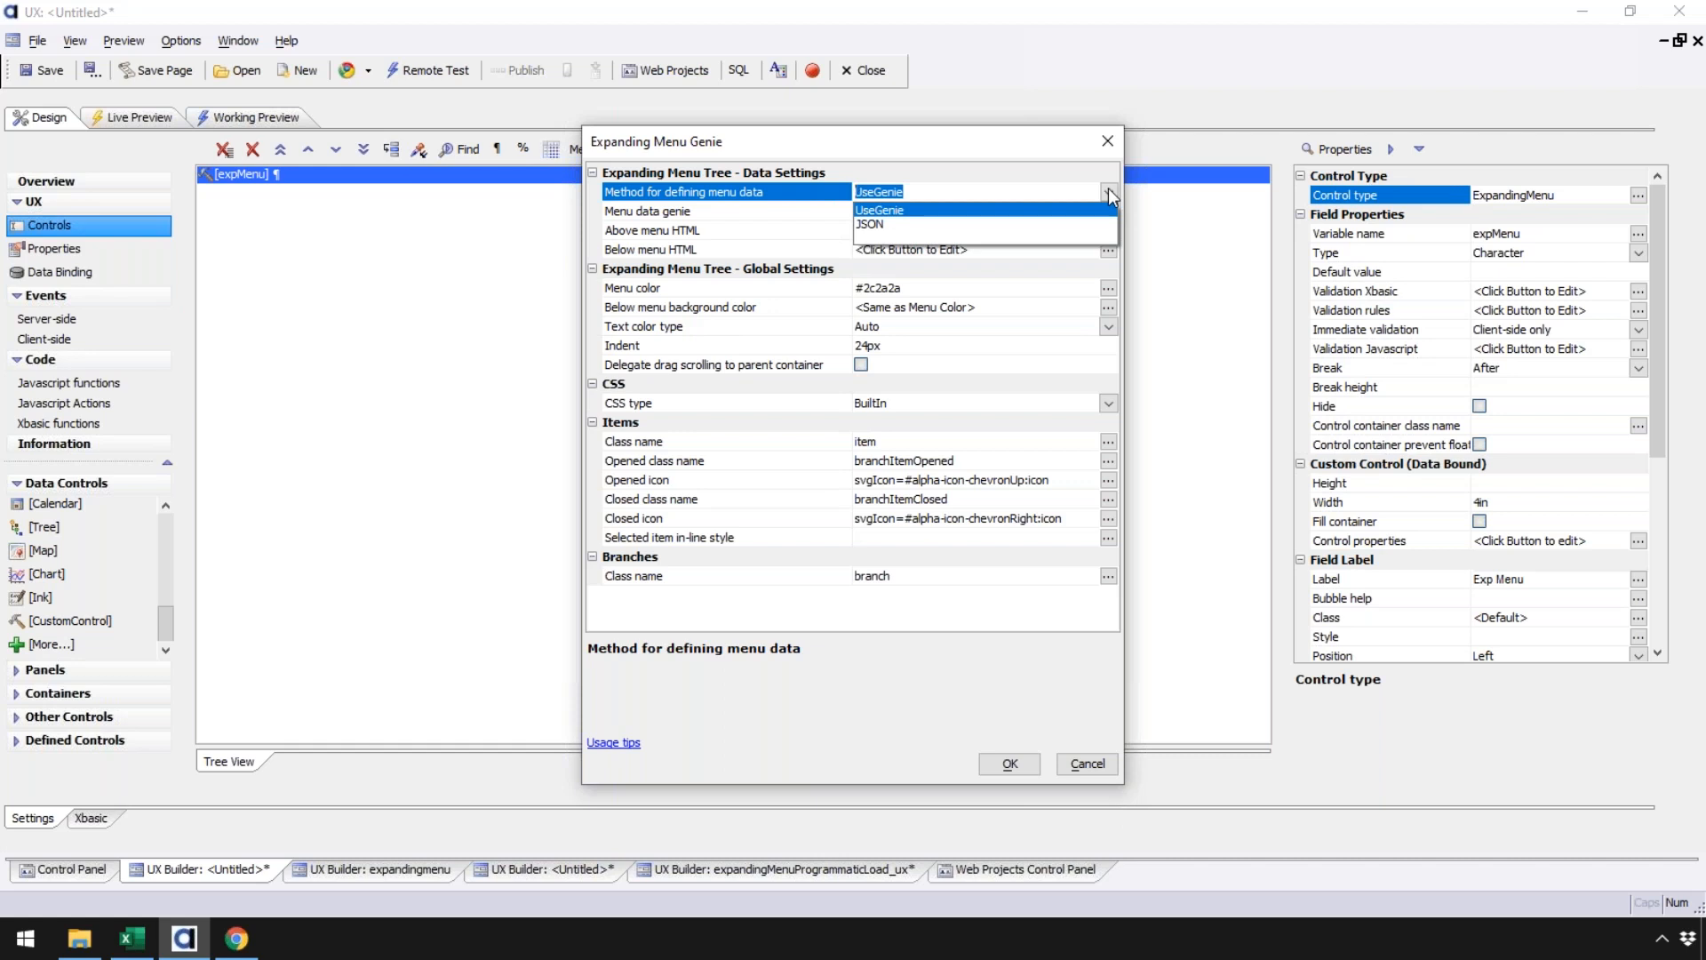
click(890, 212)
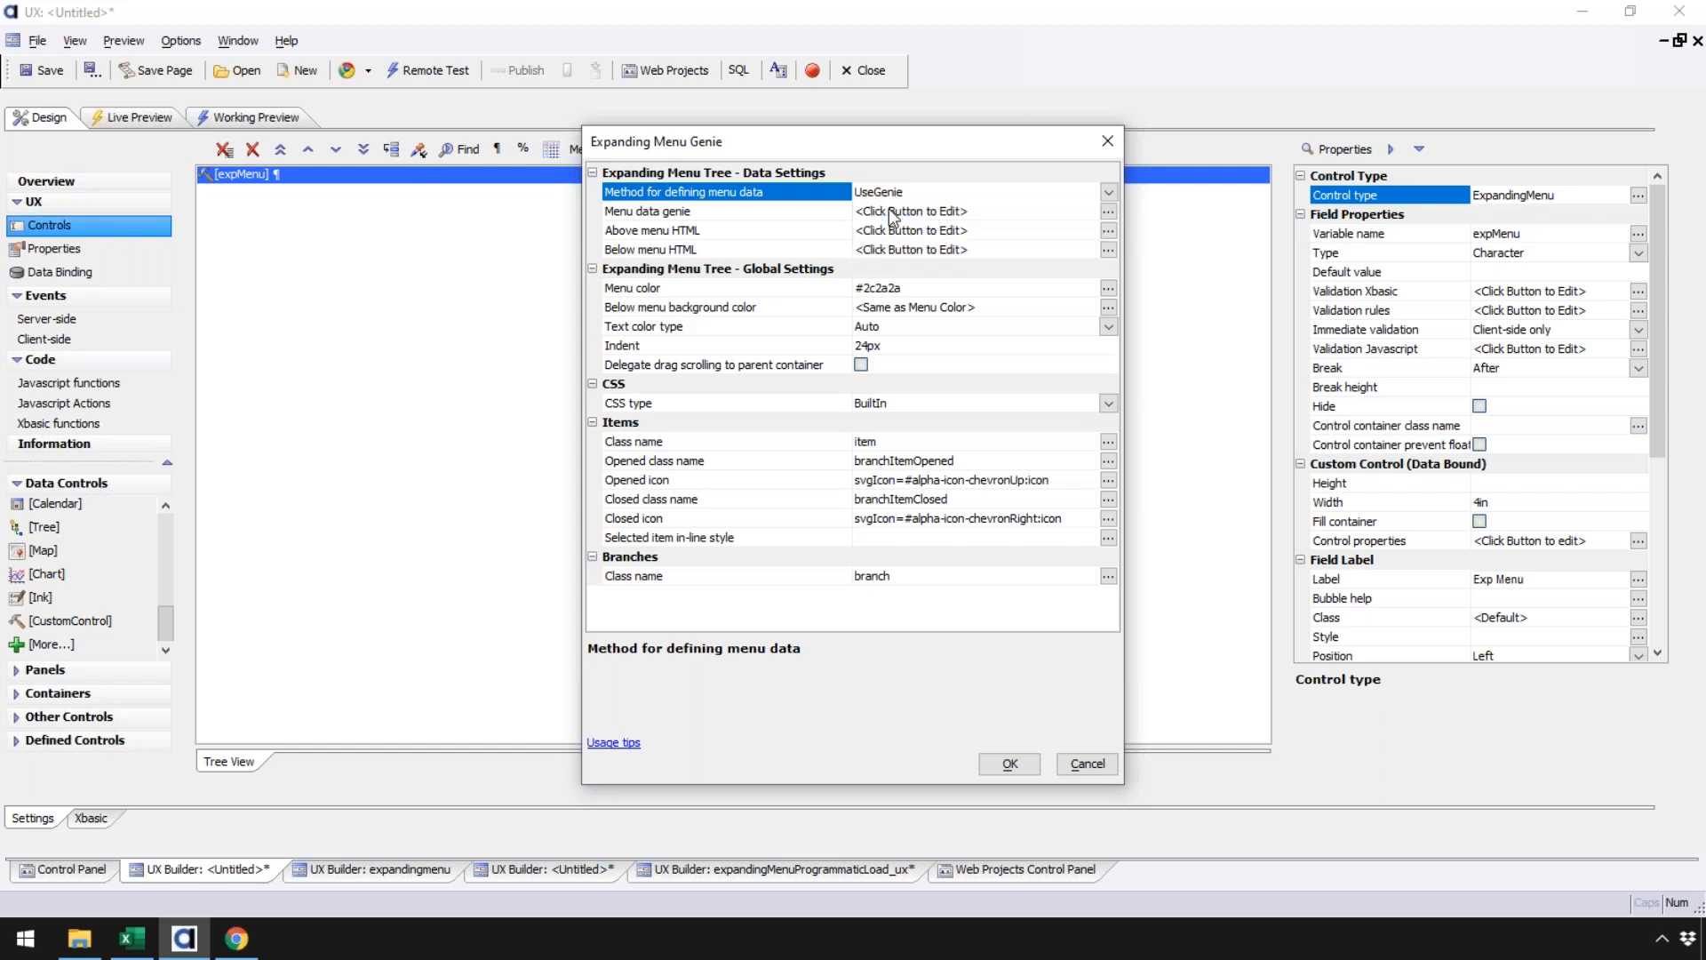
click(763, 214)
double_click(766, 222)
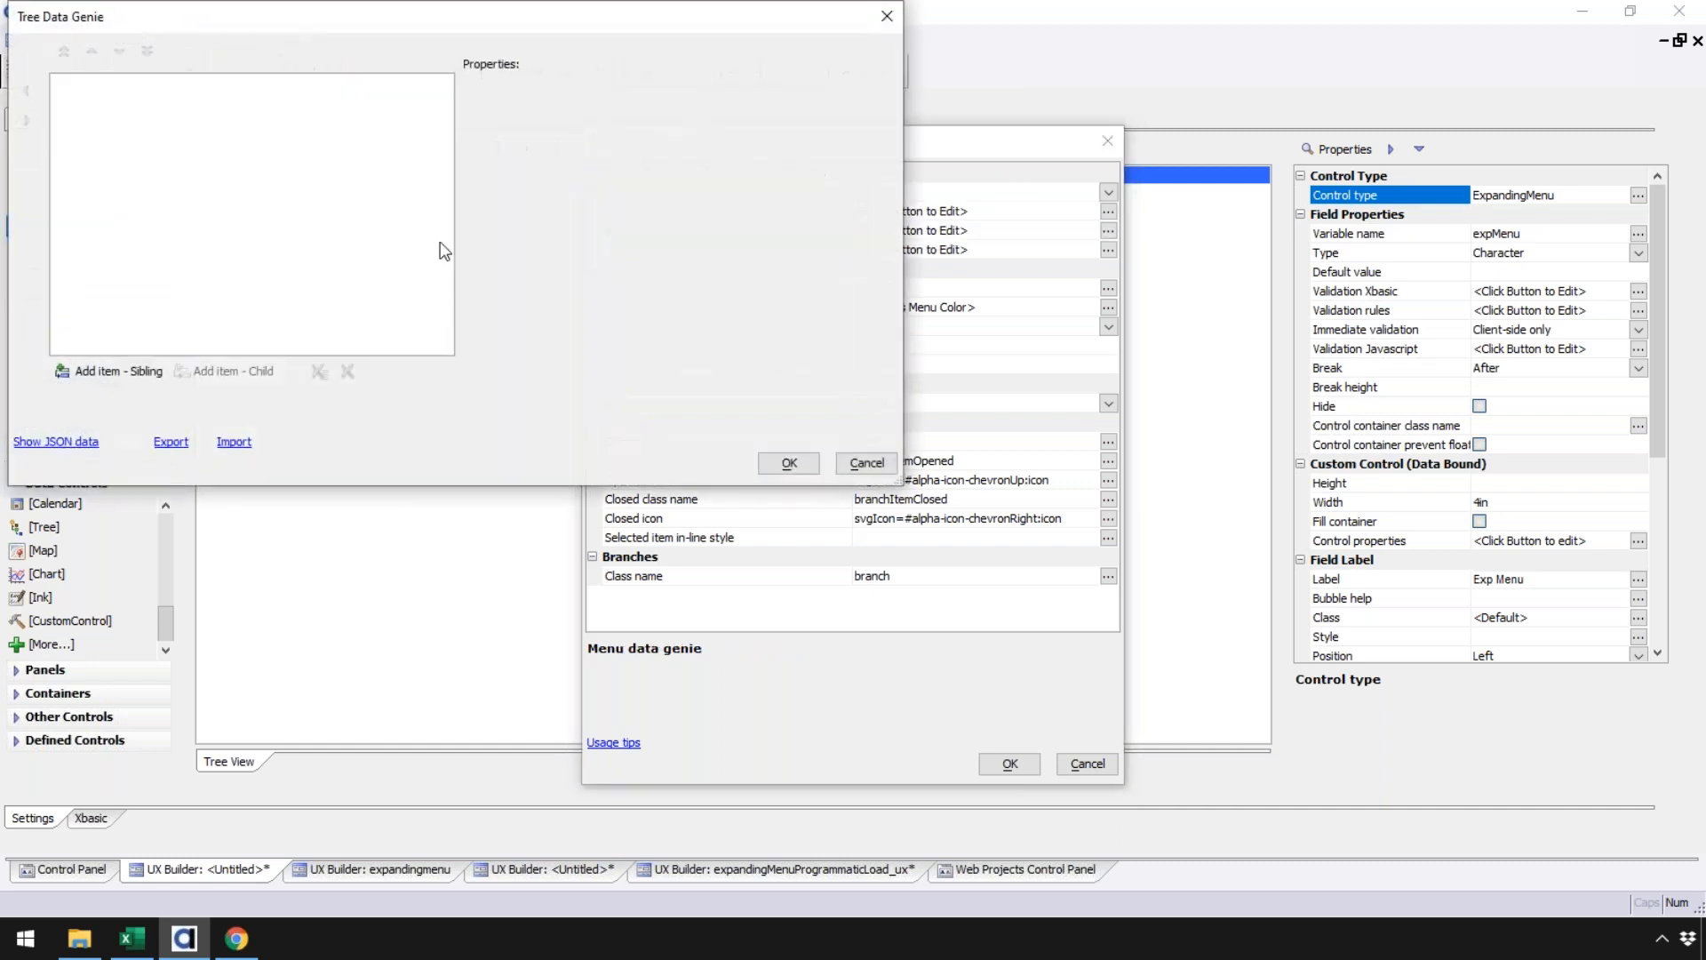
drag(404, 23, 729, 178)
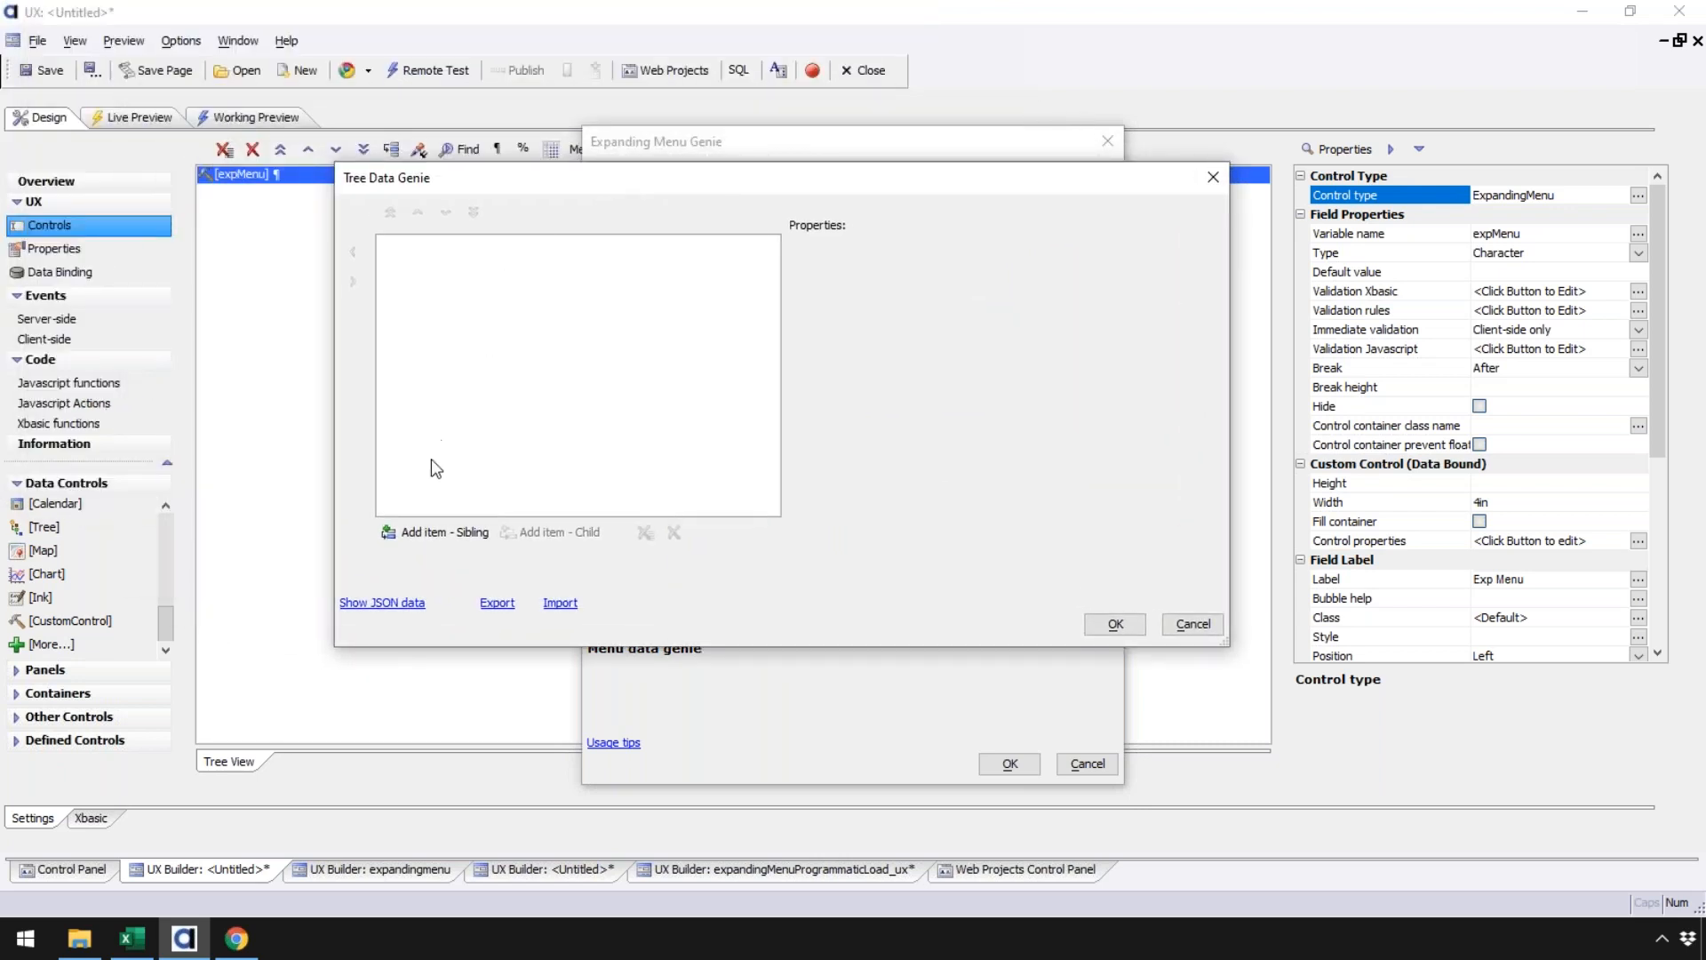
Step: Add the menu entries Item 1 and Item 2, with Sub Item 2.1 as a child of Item 2
click(441, 533)
text(Item 1)
key(Return)
text(Item 2)
key(Return)
key(Tab)
text(Sub)
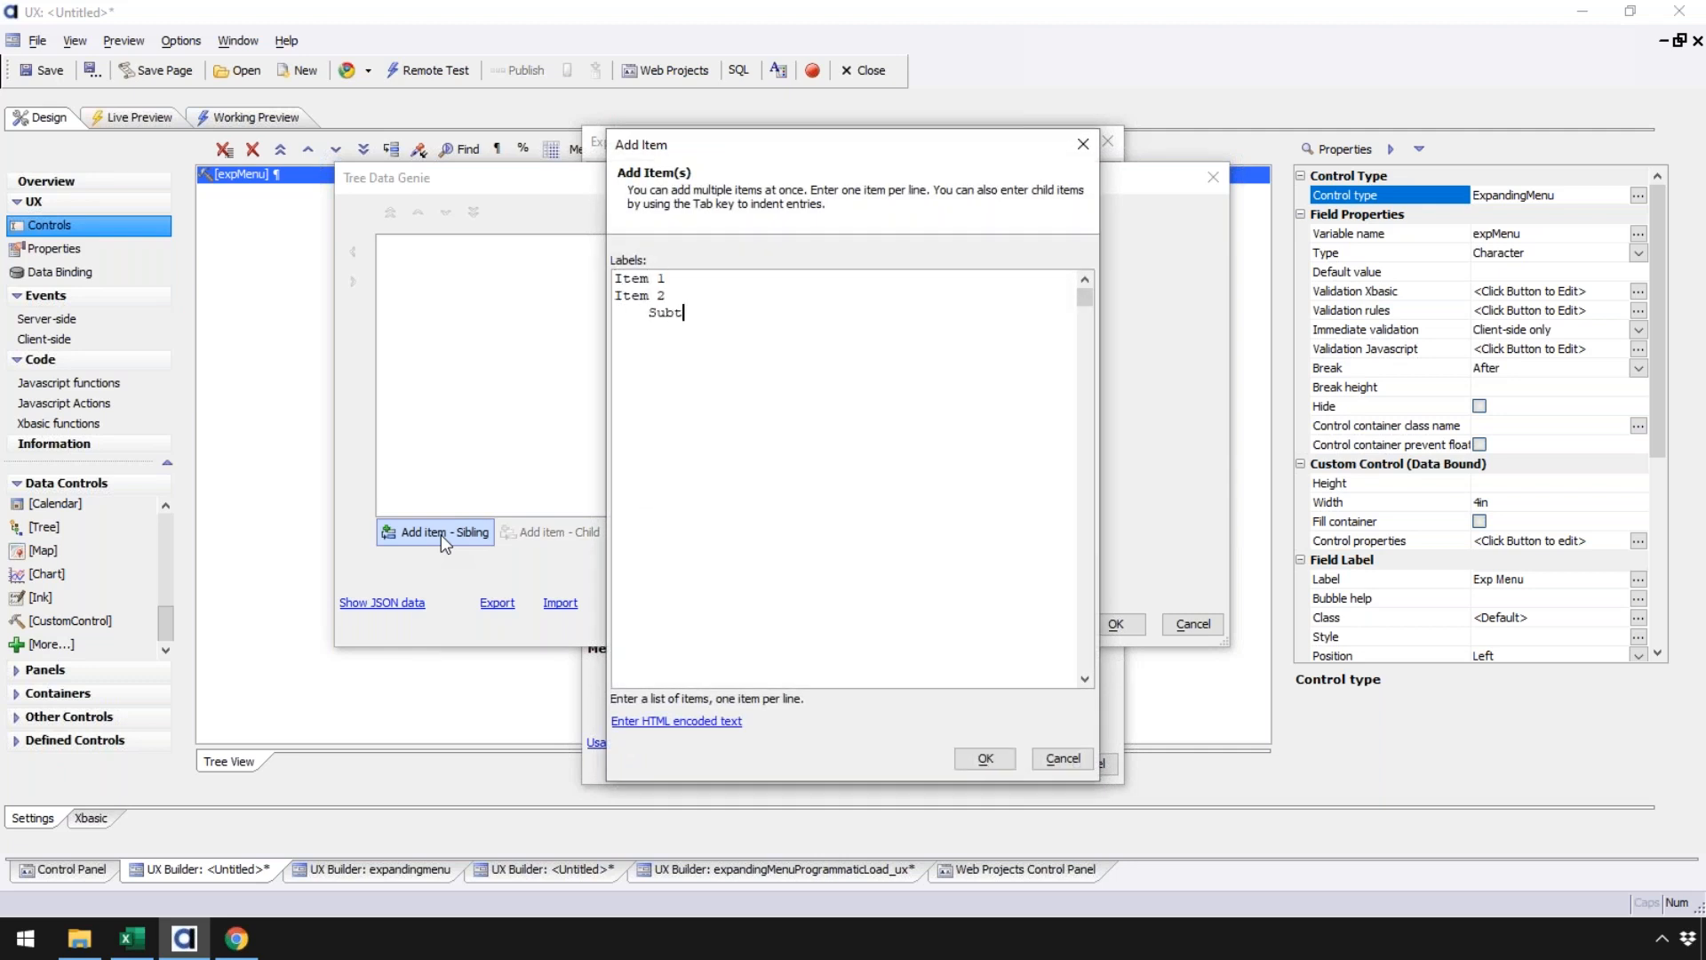
text( Item 2.1)
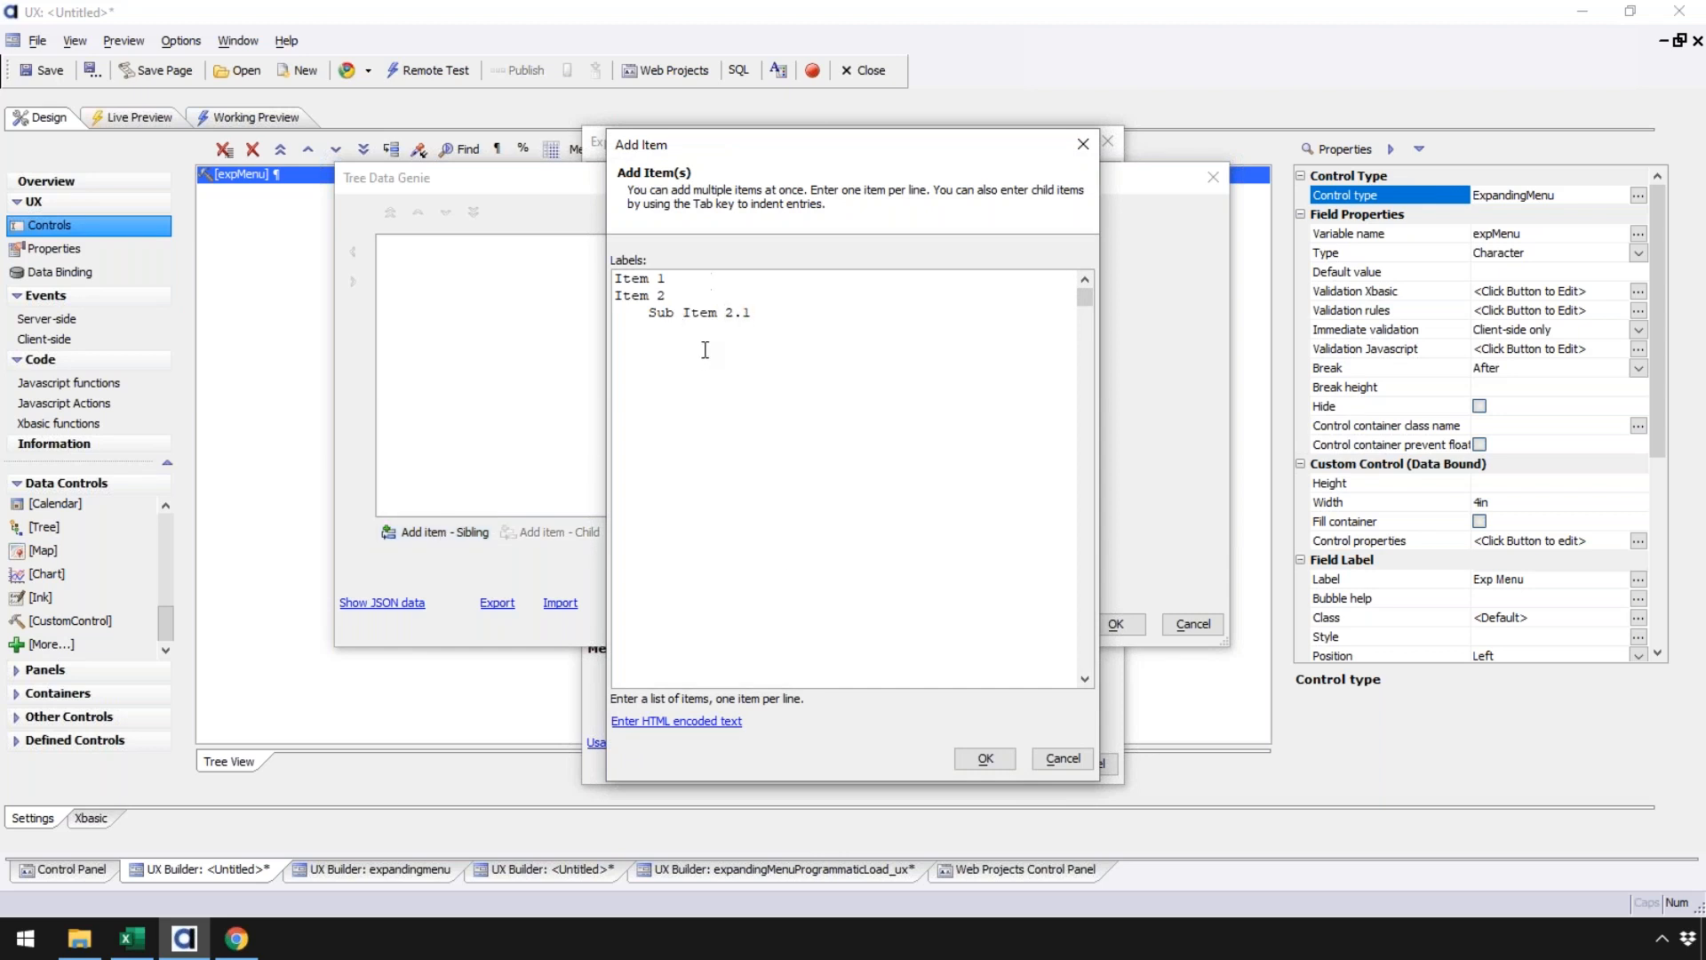
click(985, 758)
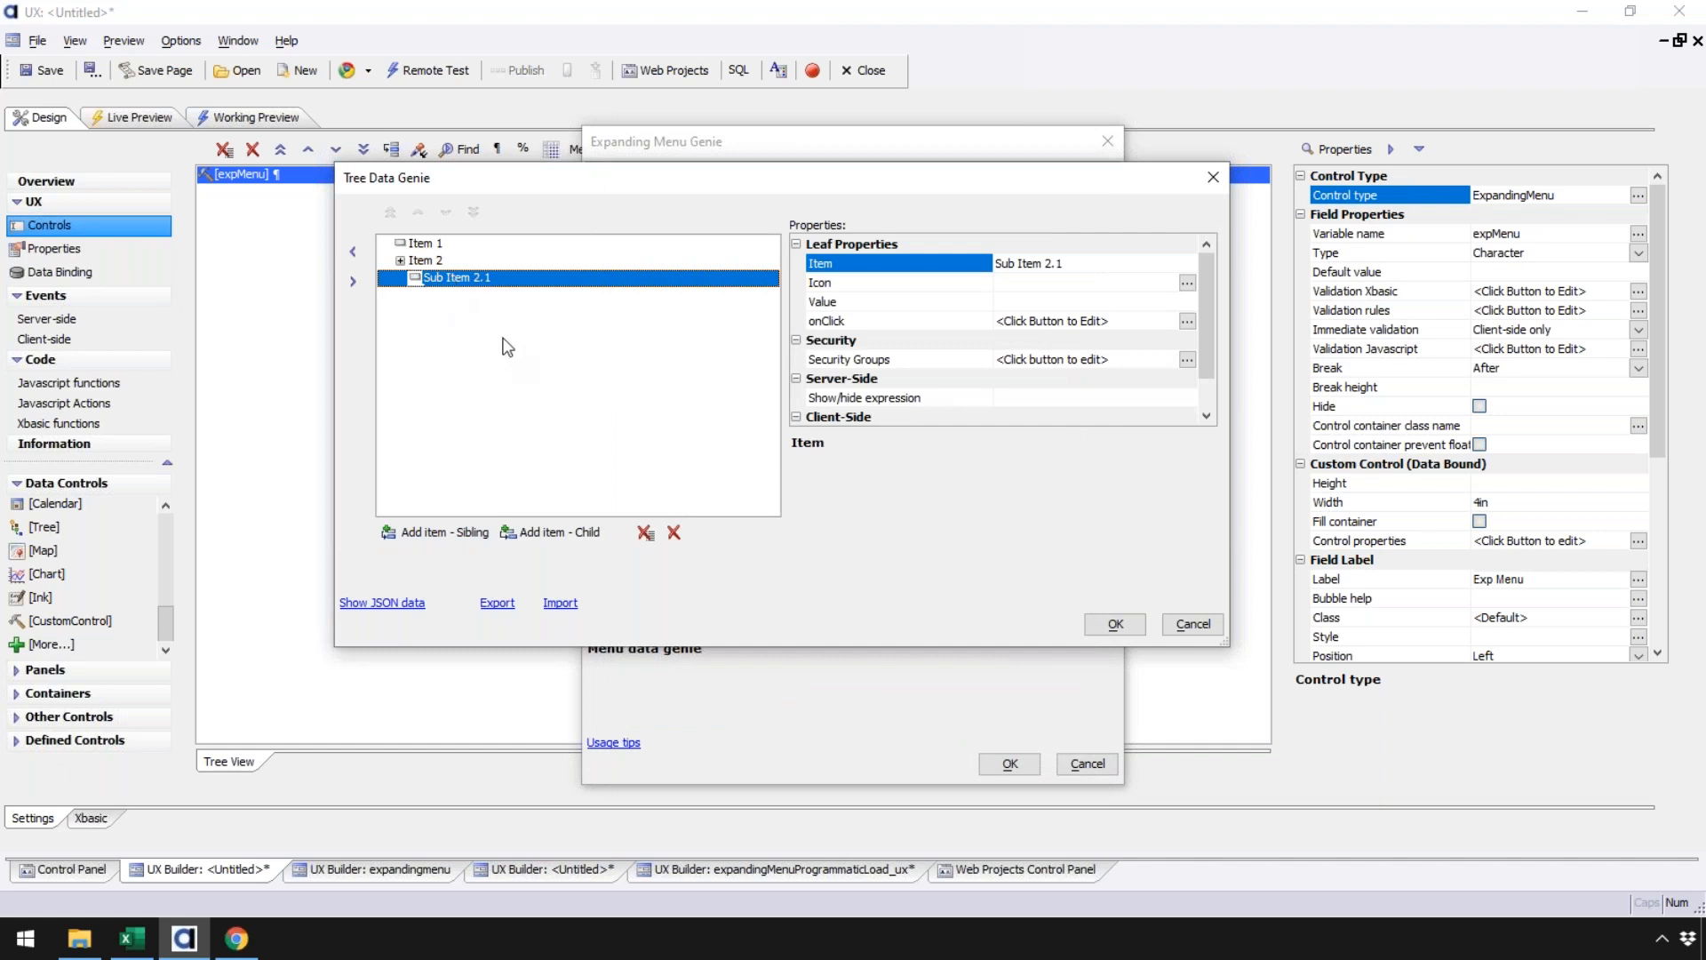
Step: Check Sub Item 2.1's Icon and onClick properties, and examine the menu's JSON data, including Item 2 and its children array
click(850, 280)
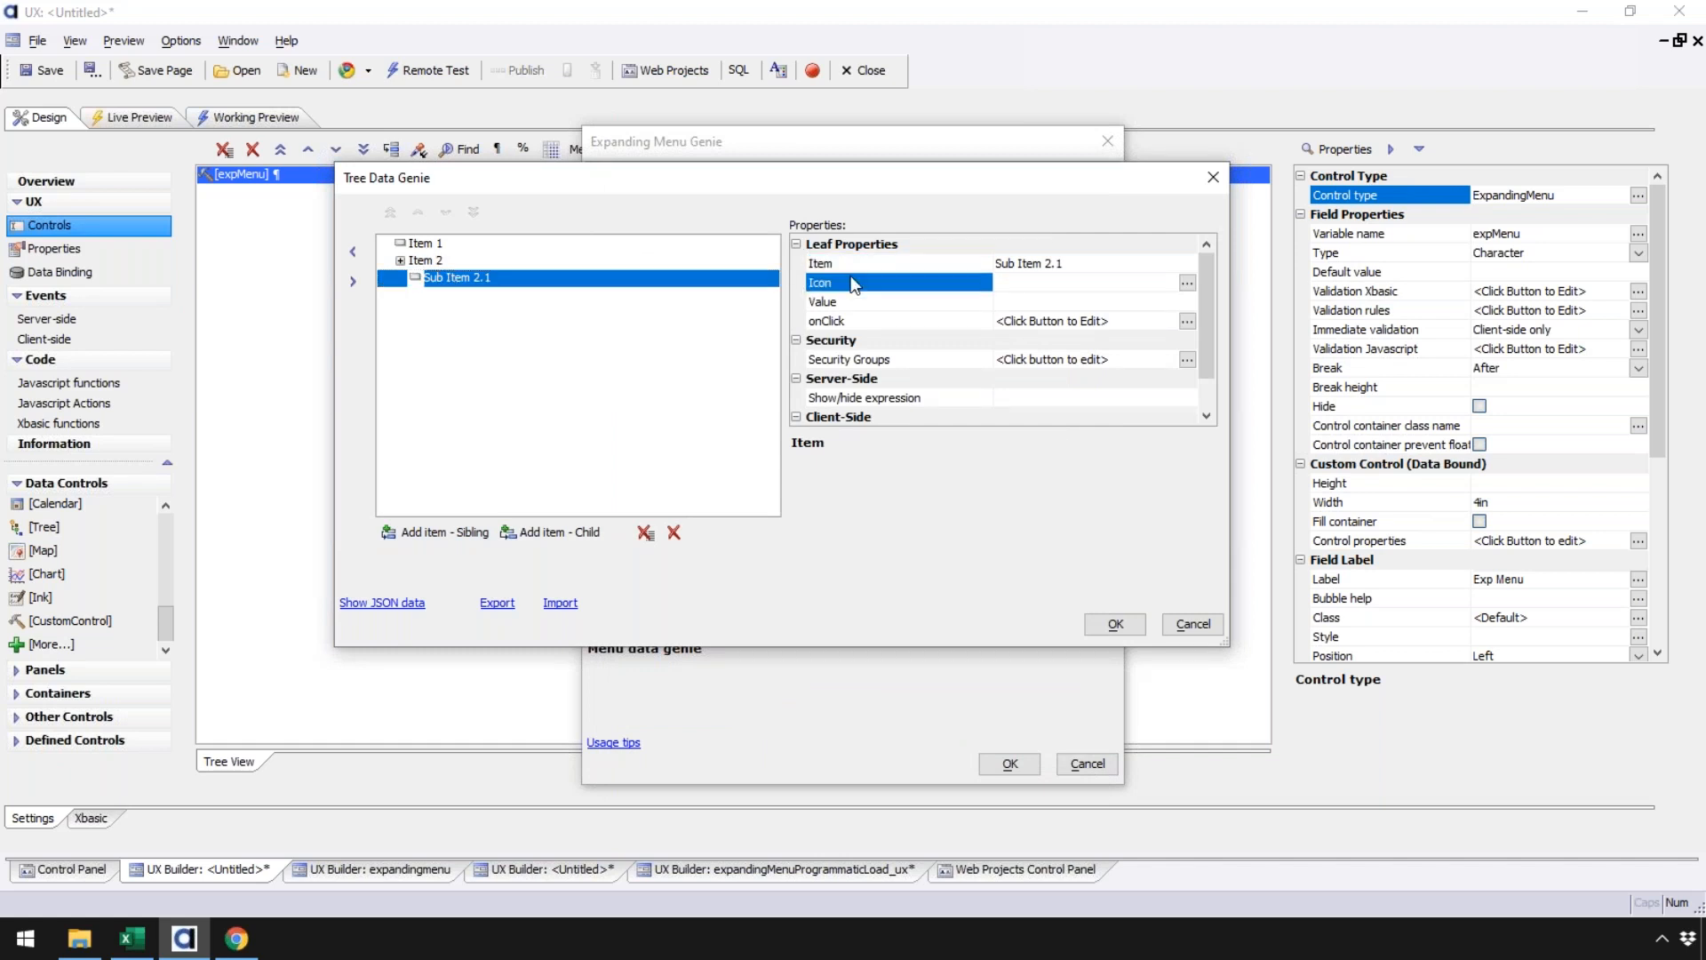
click(840, 320)
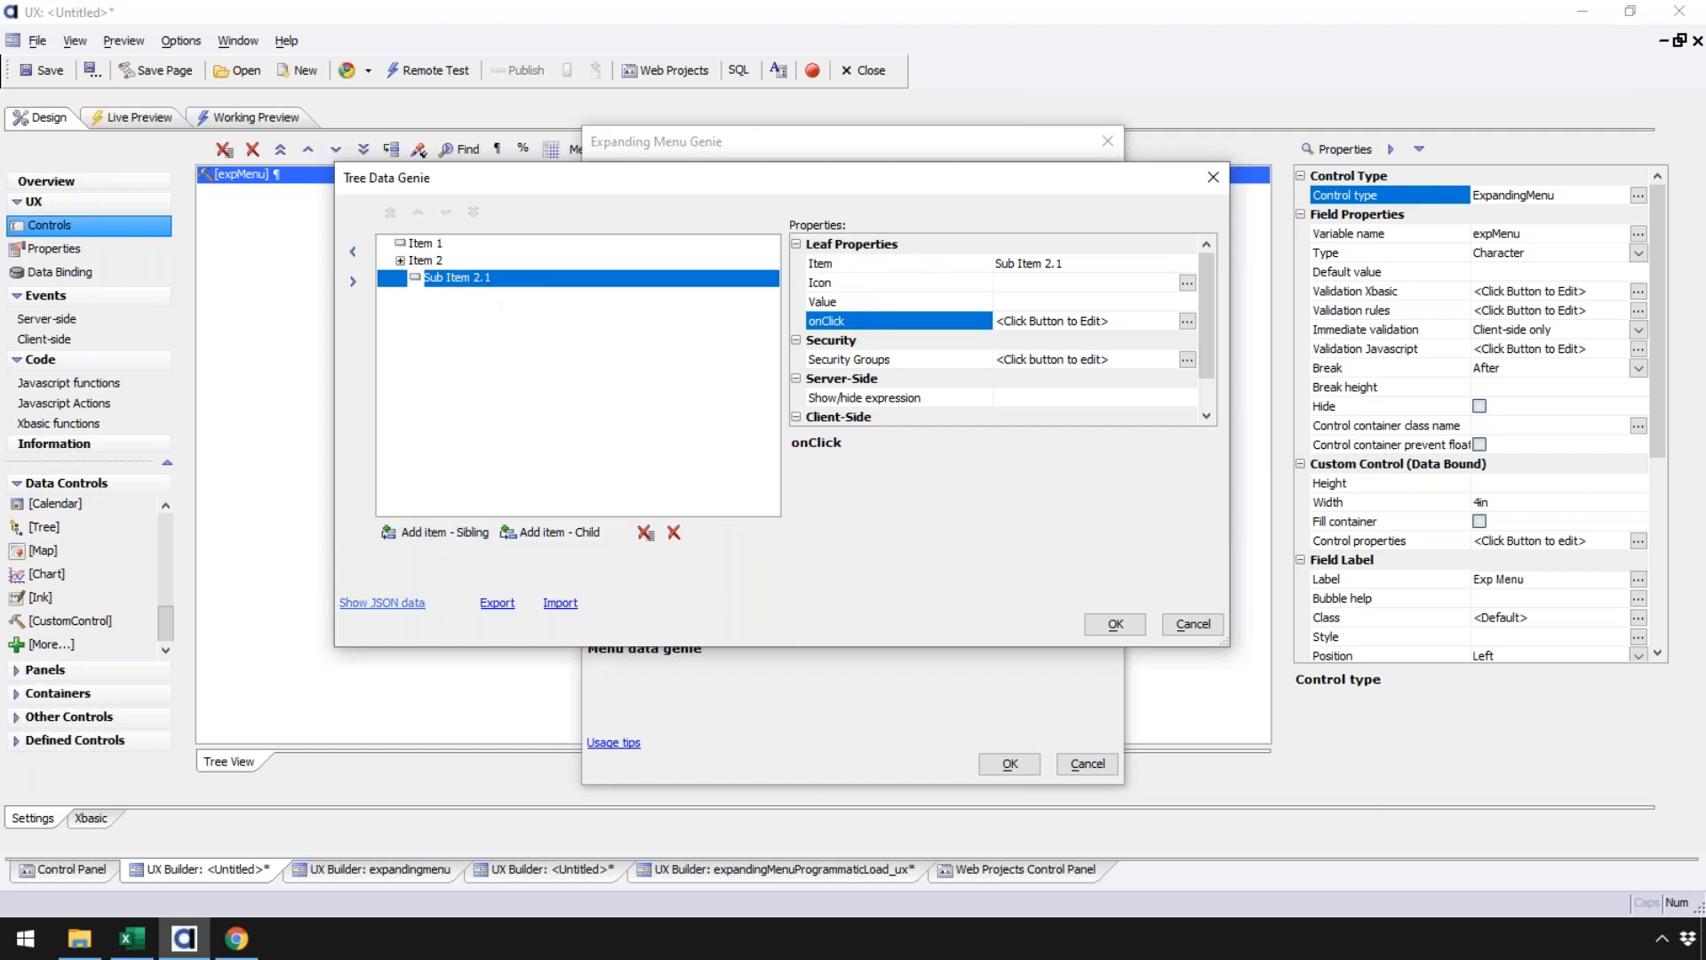
click(404, 602)
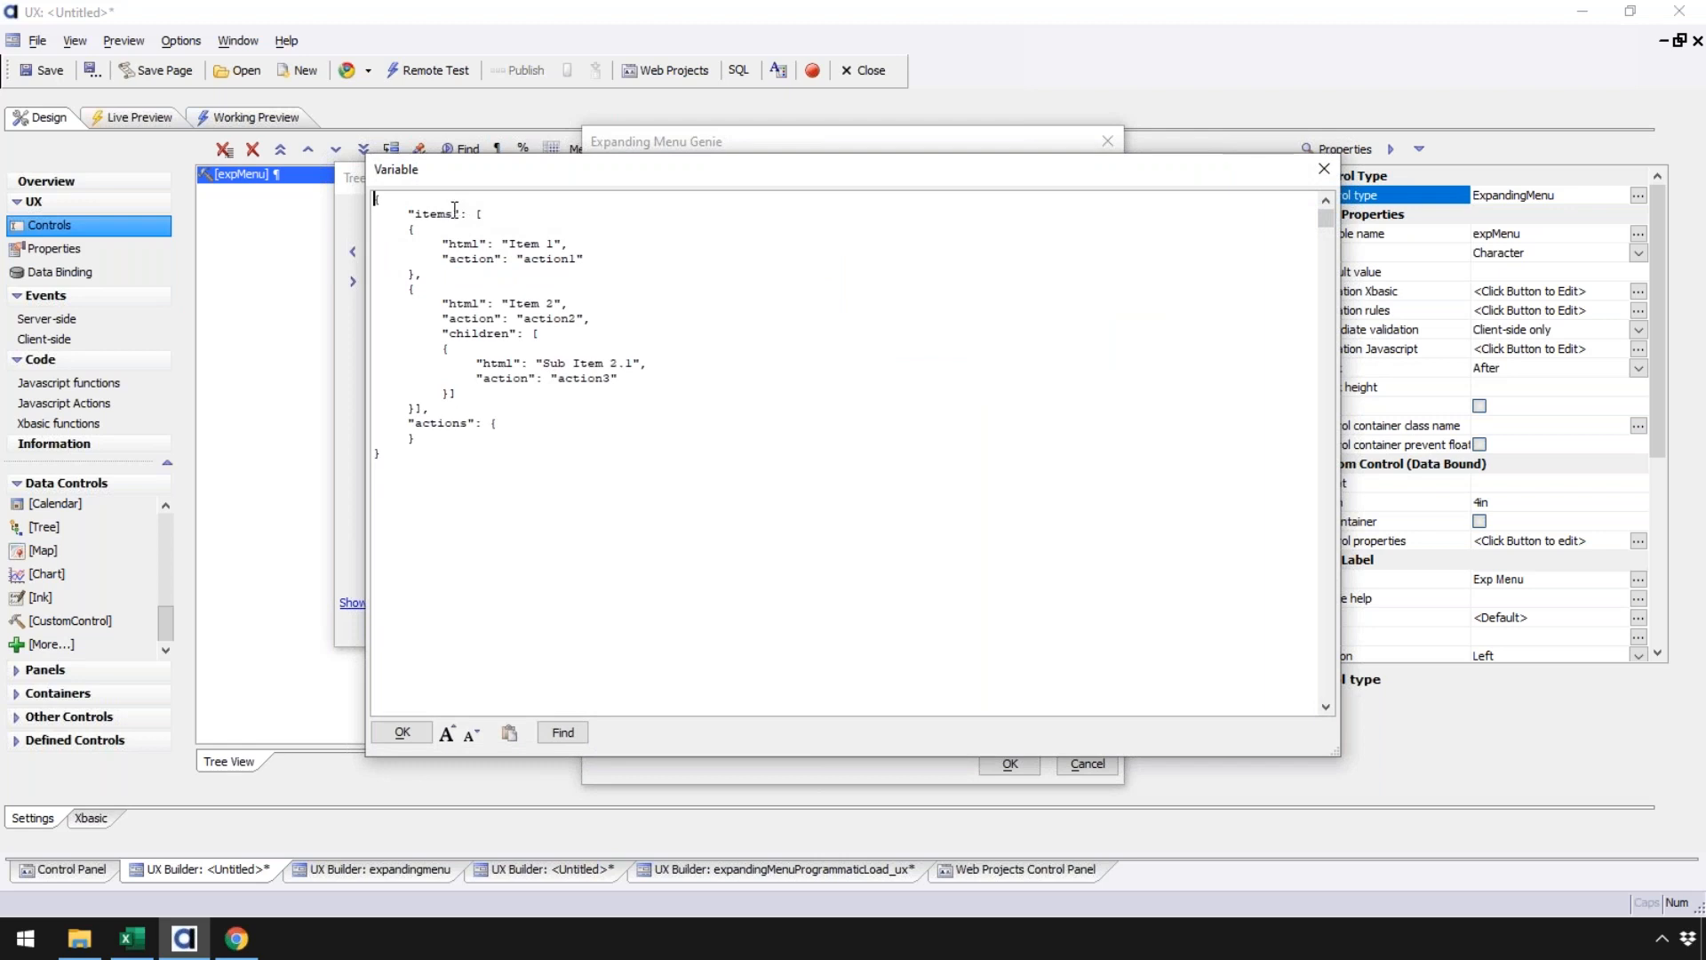
drag(459, 187, 677, 182)
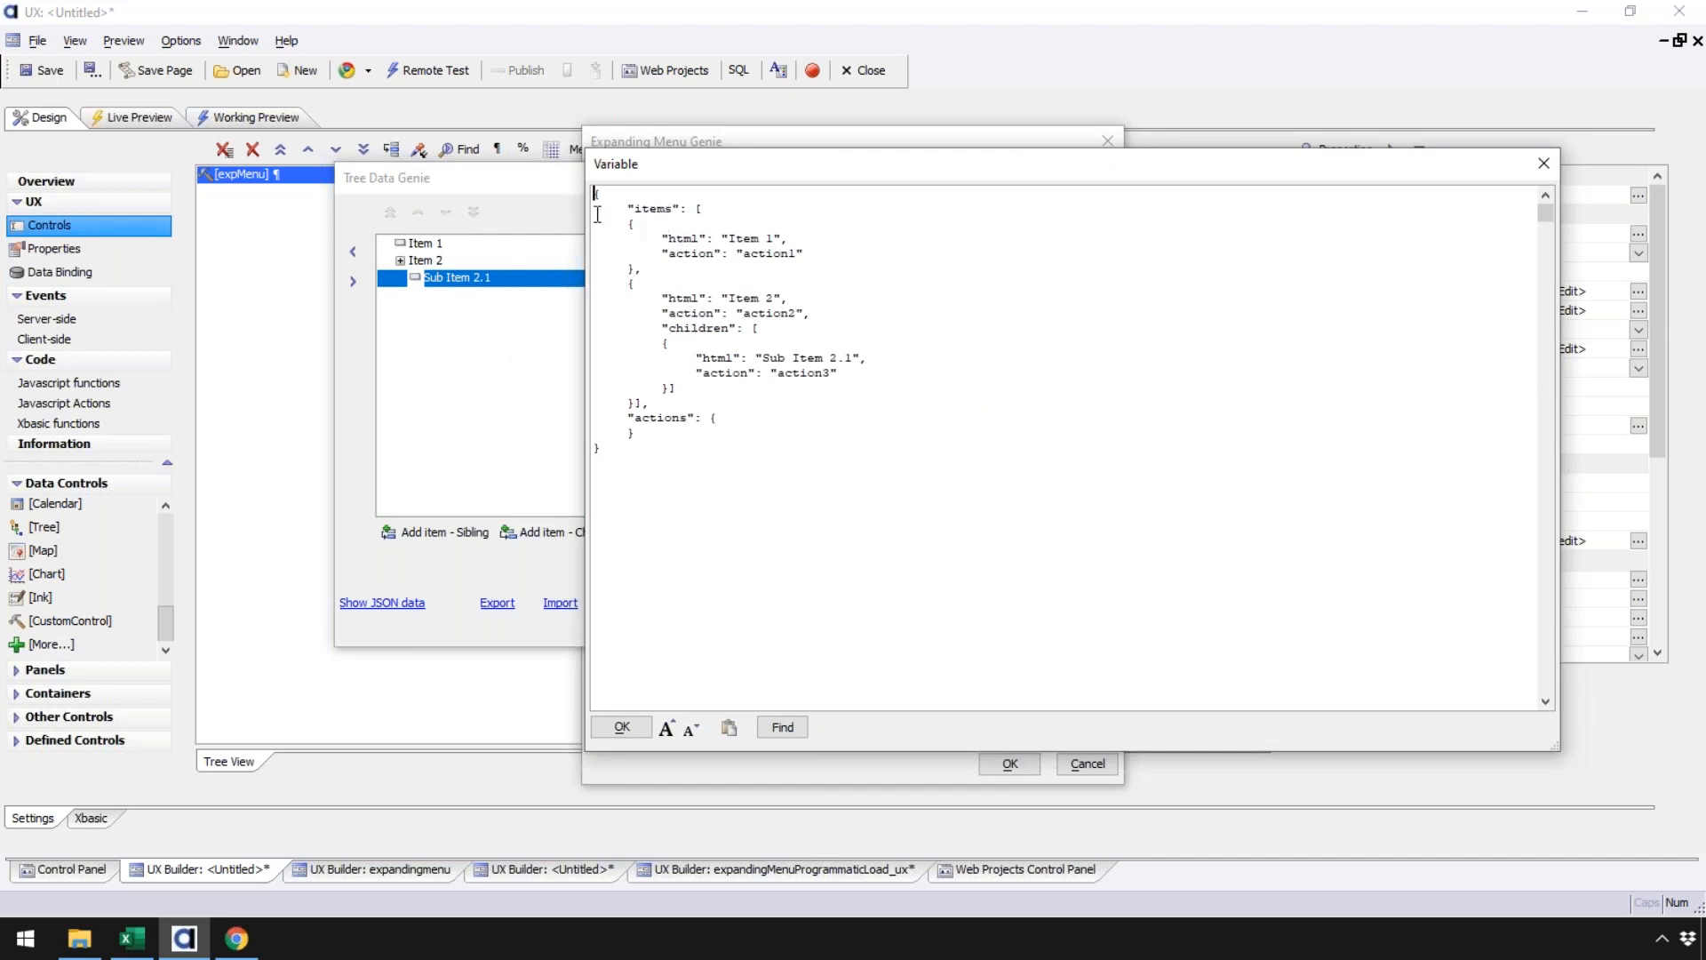
drag(629, 224, 719, 427)
click(696, 306)
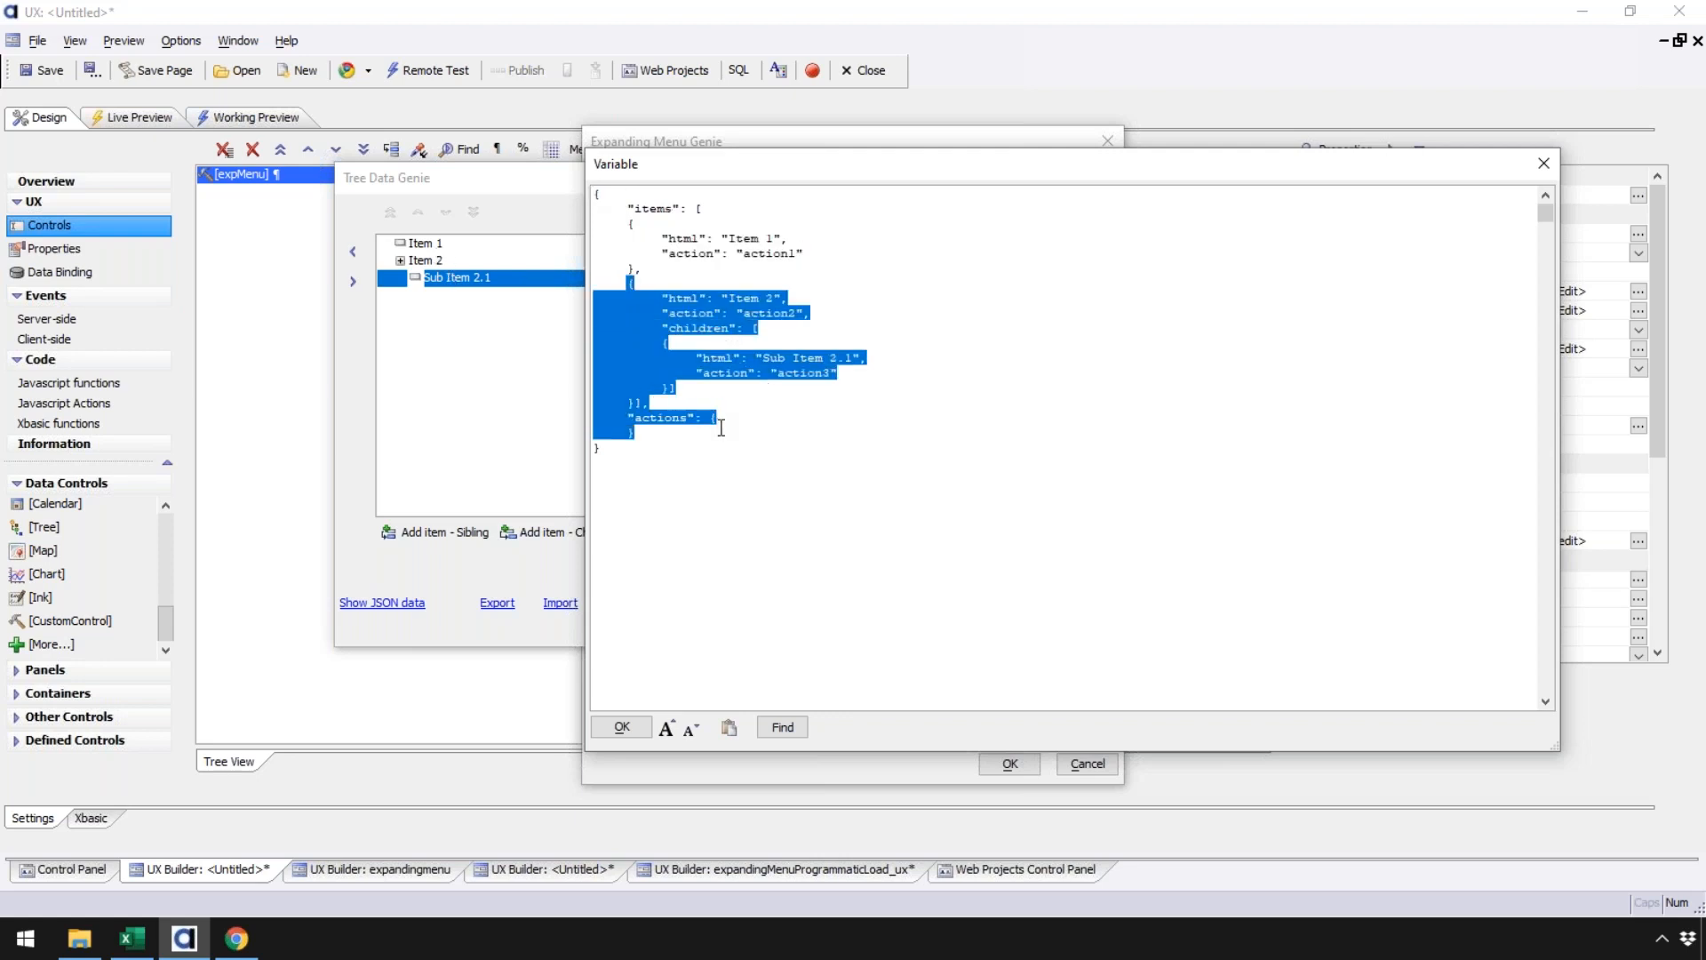
click(721, 358)
drag(627, 282, 646, 401)
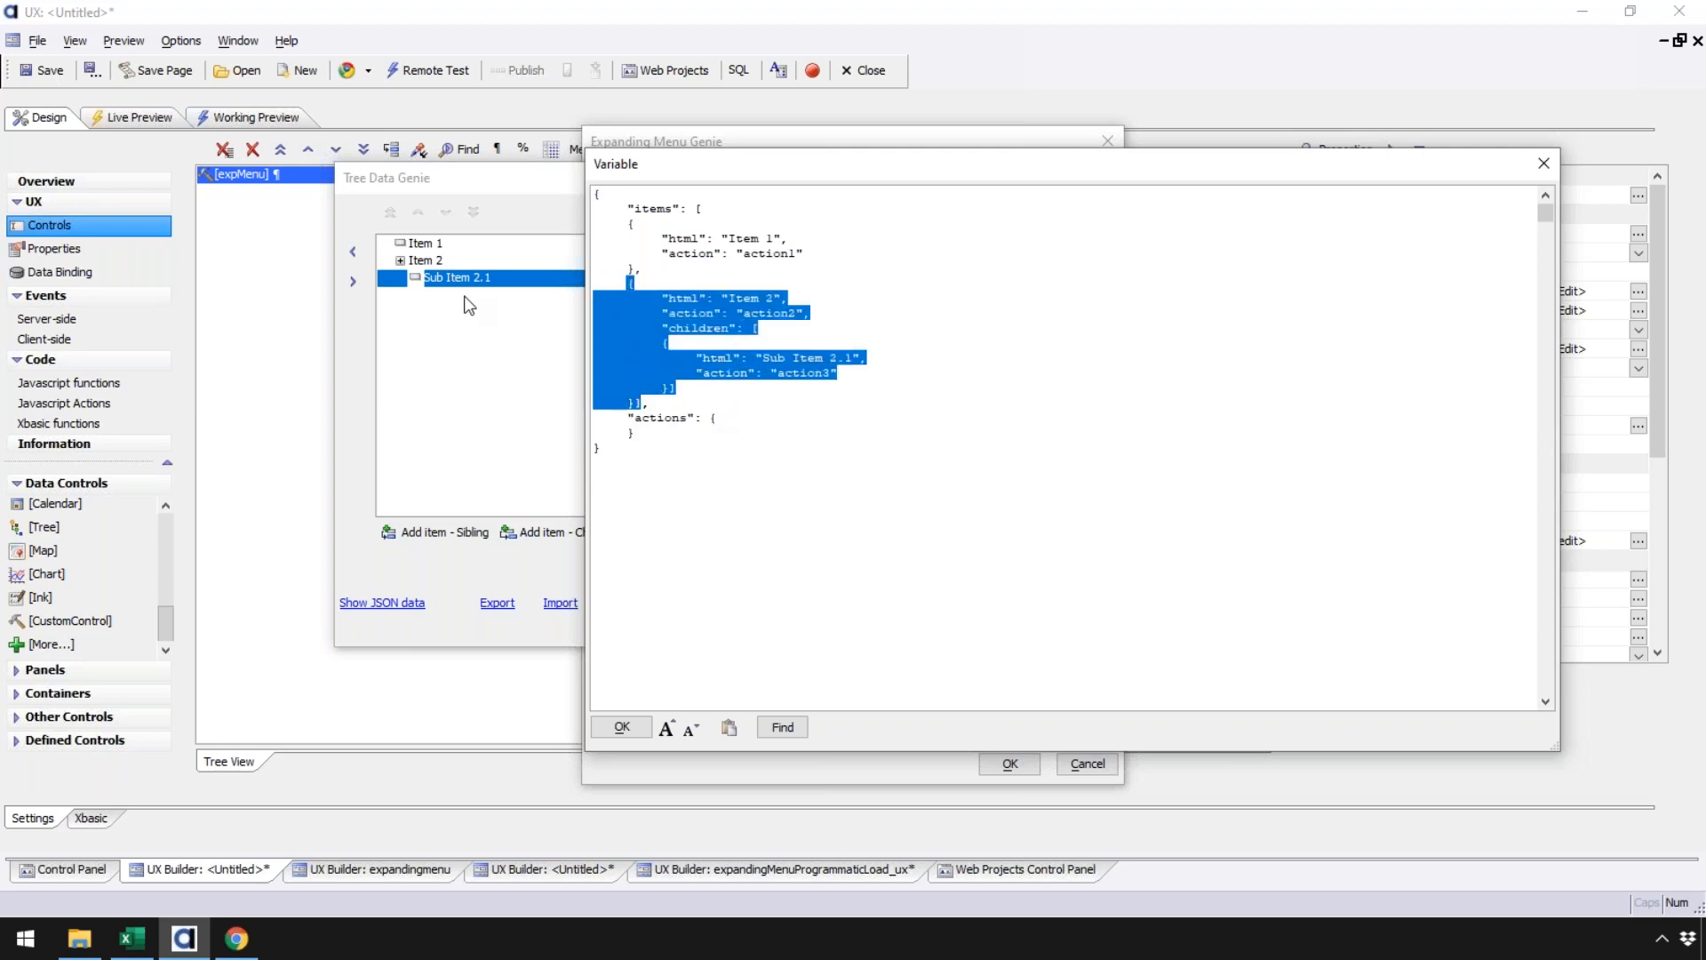
click(683, 344)
drag(661, 329, 677, 388)
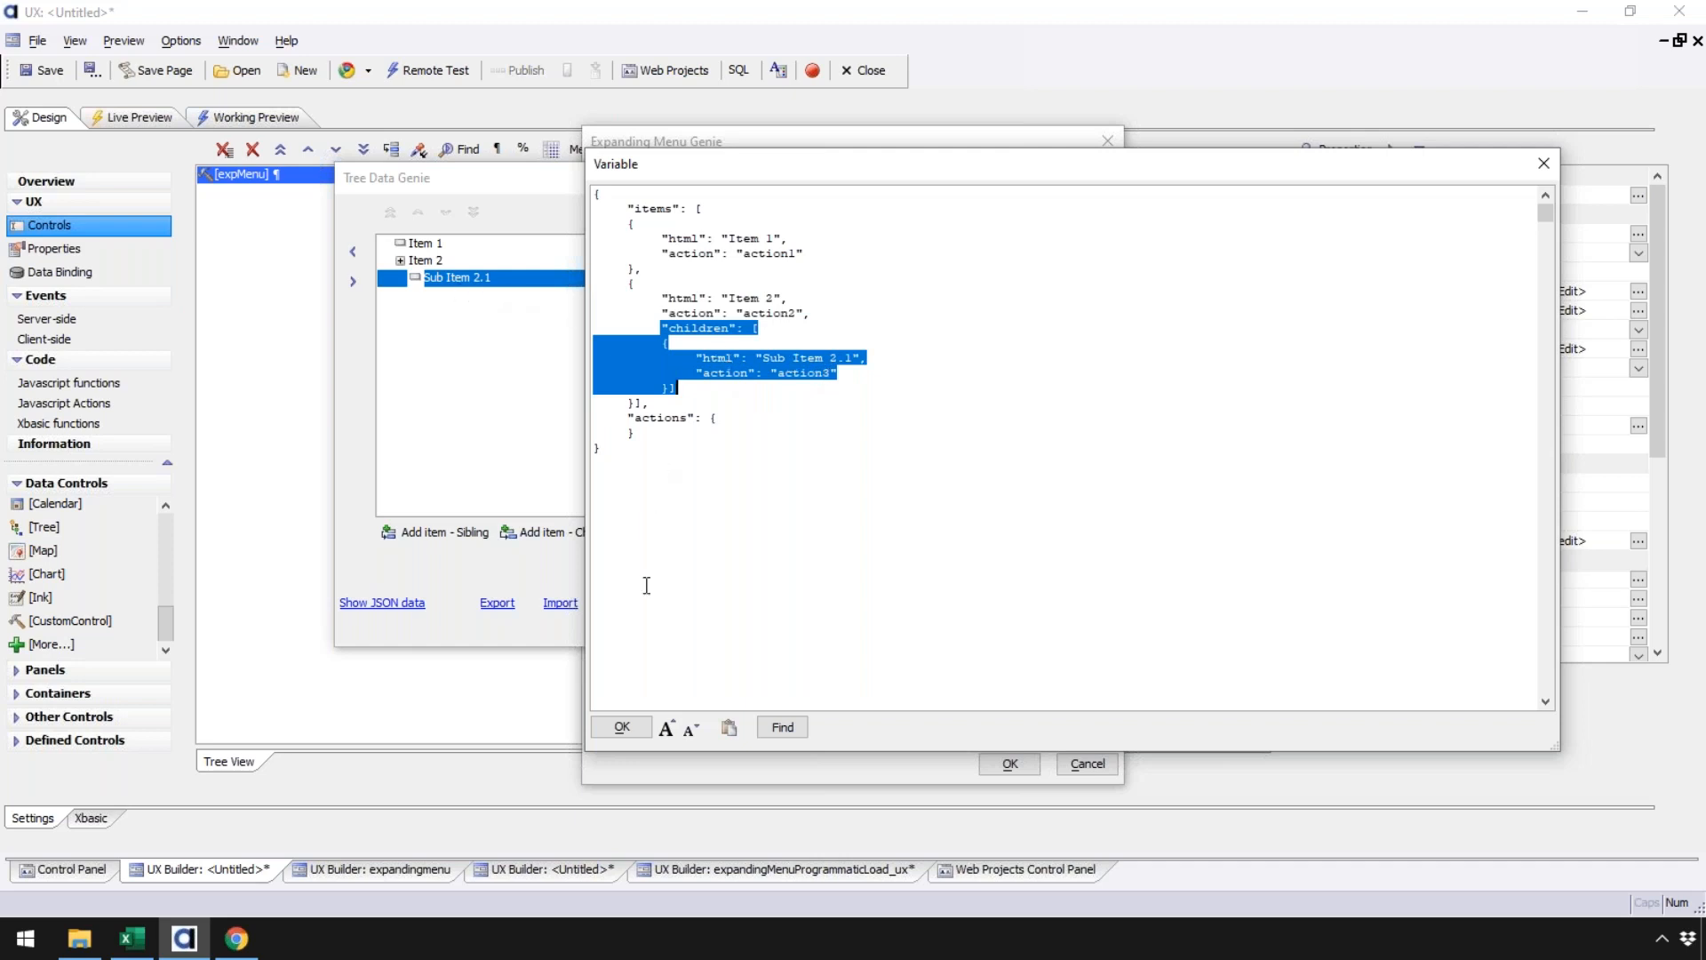
click(627, 724)
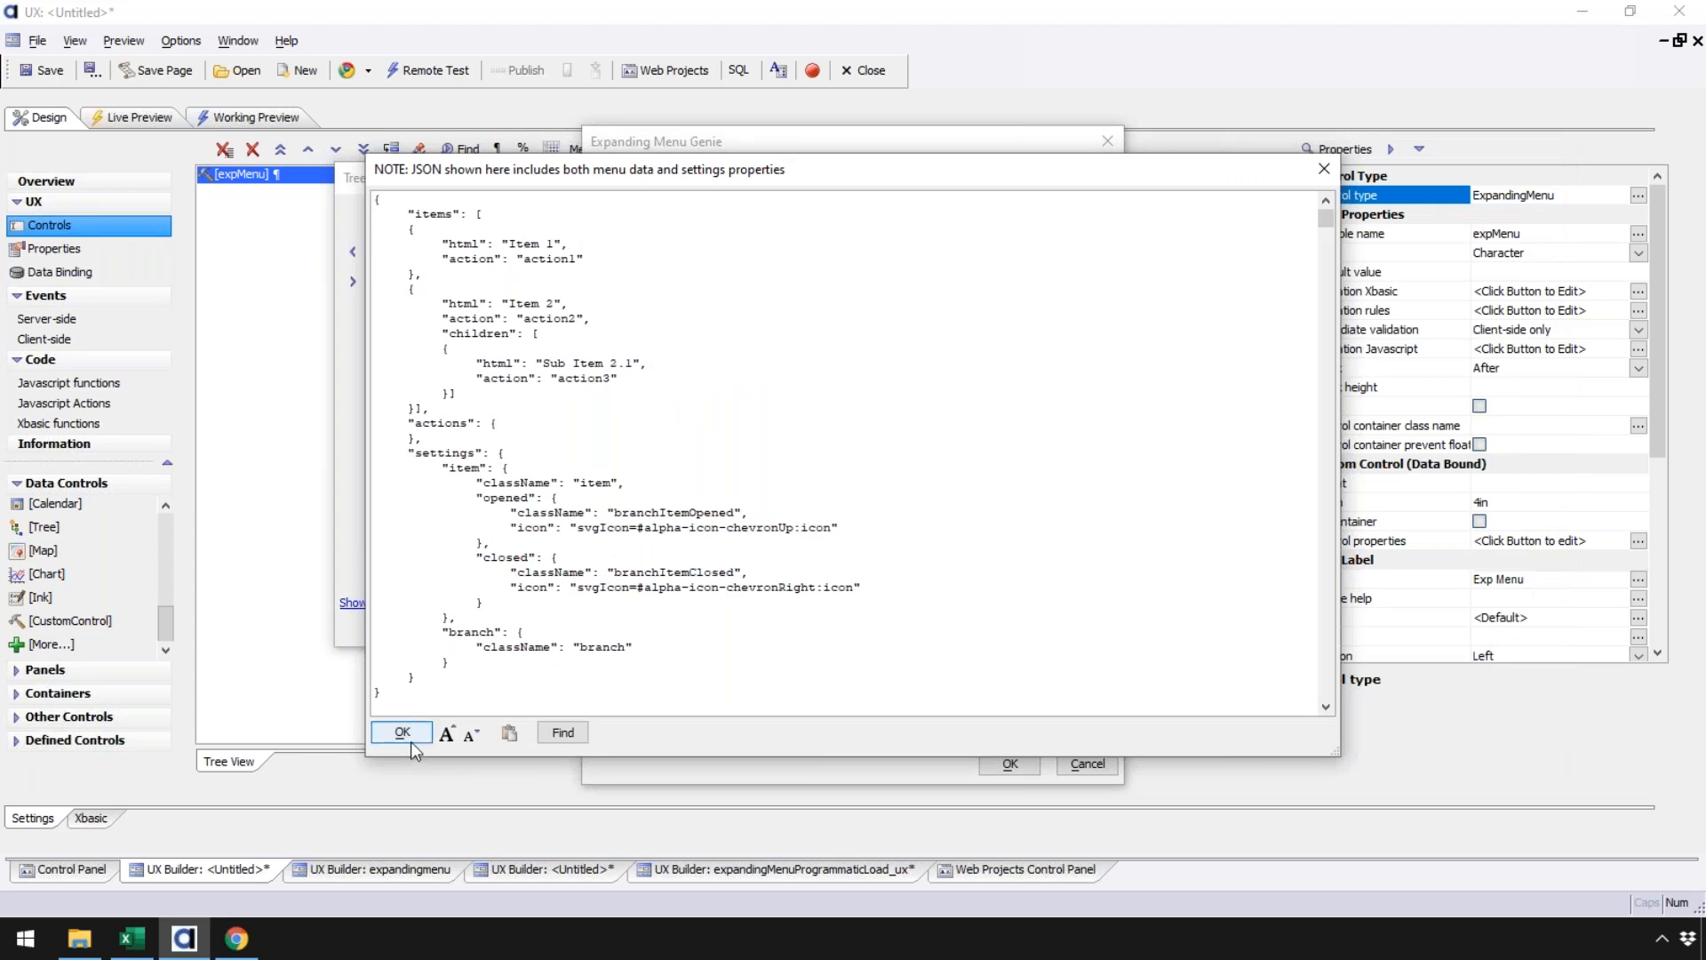
click(402, 732)
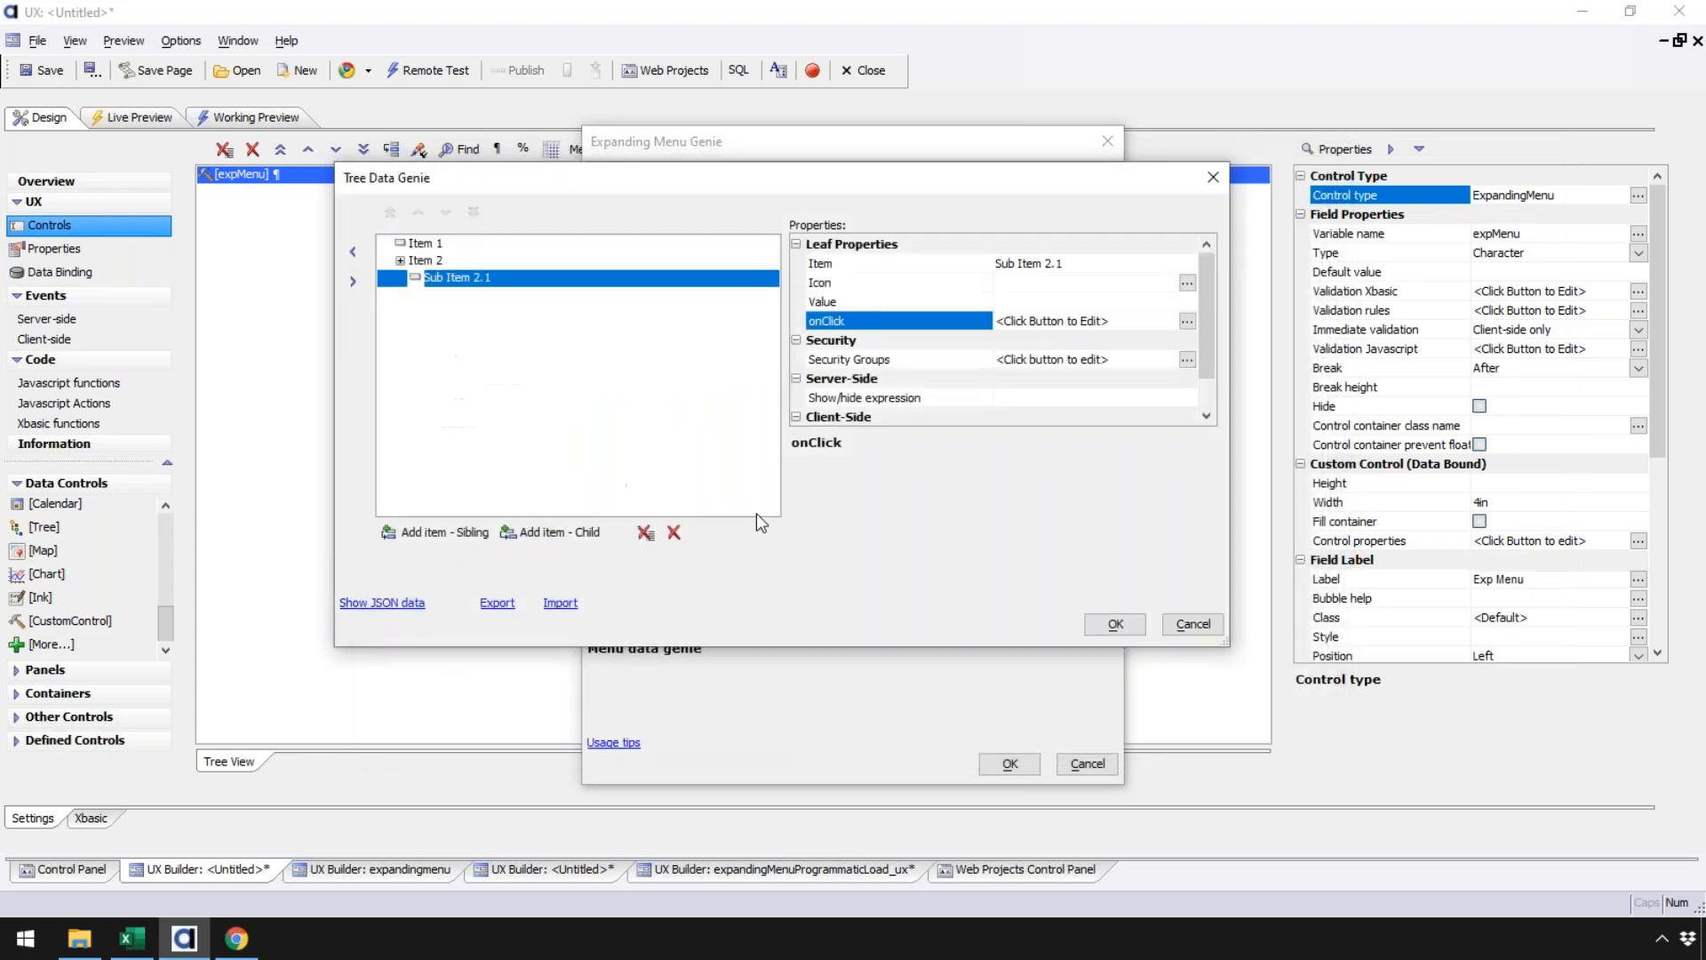
Step: Accept the menu definition and test expanding and collapsing Item 2 in the Working Preview
click(1115, 624)
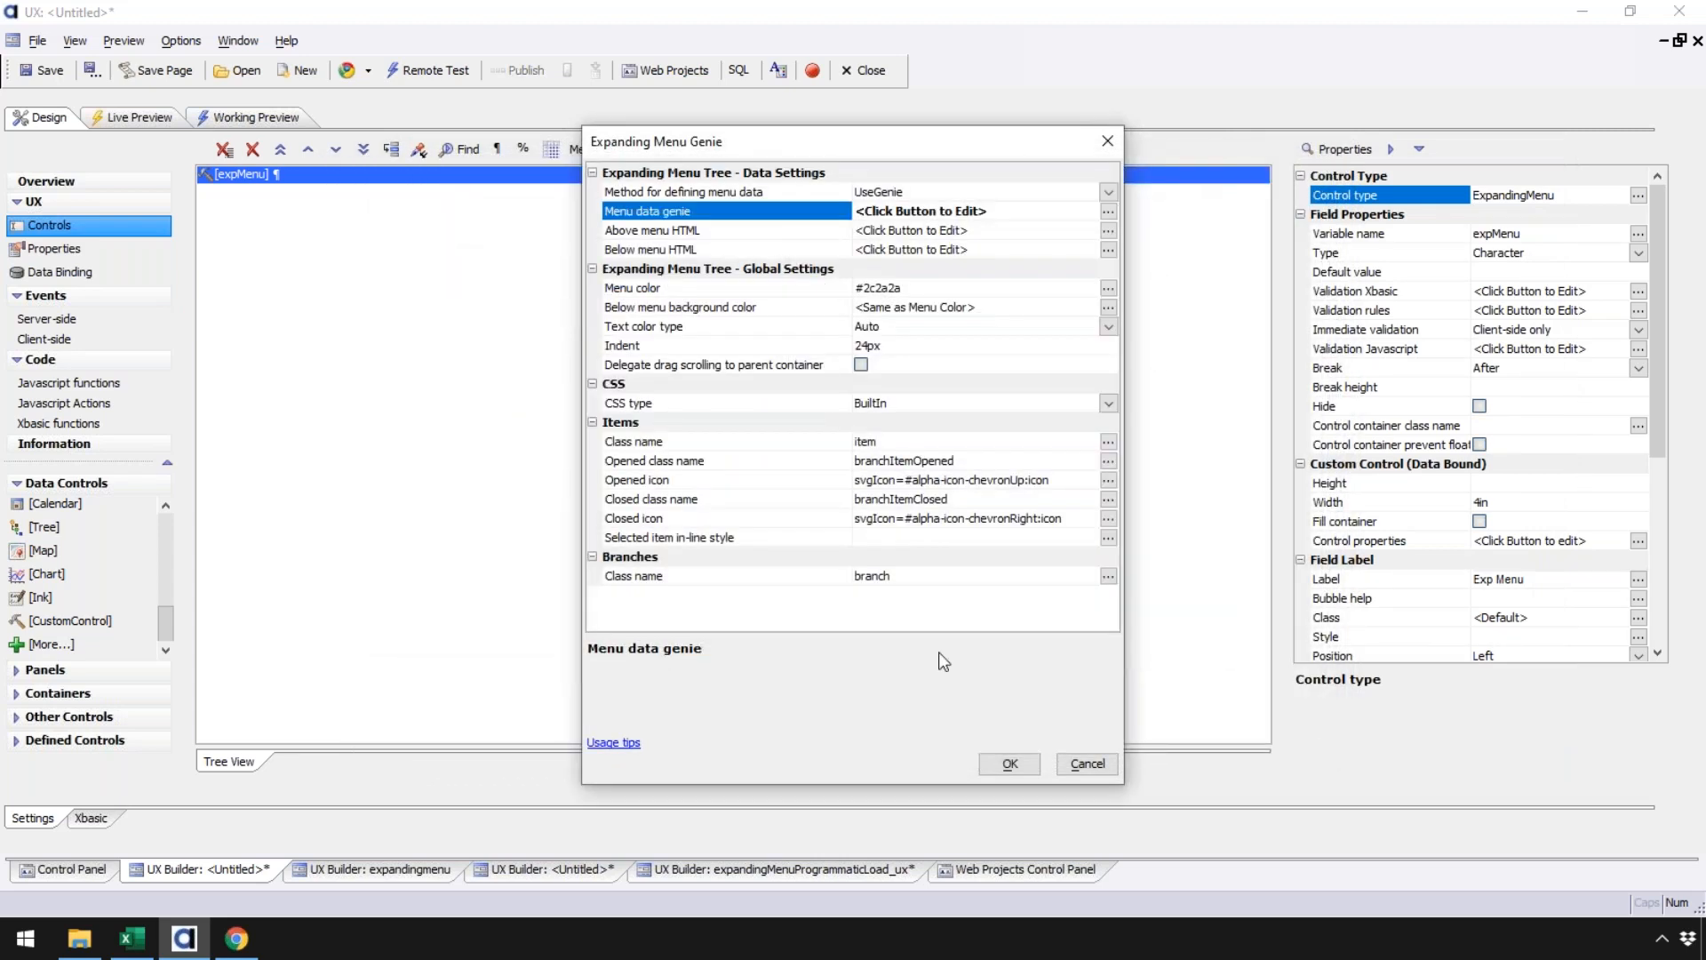
click(1004, 762)
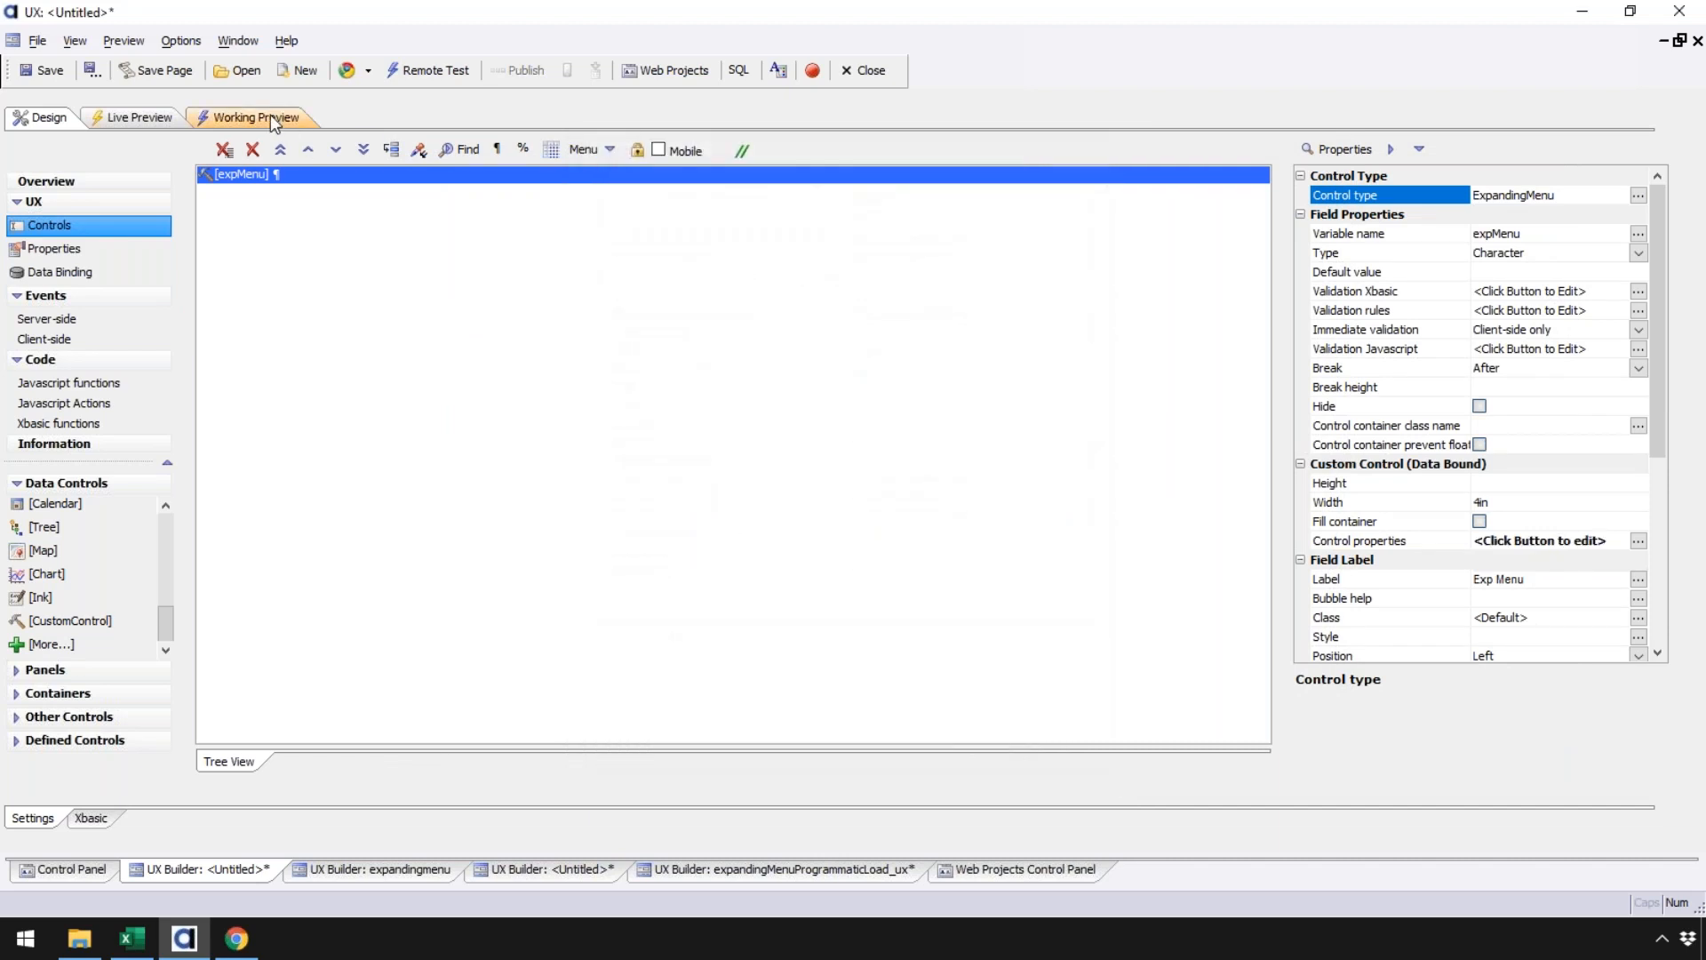
click(270, 116)
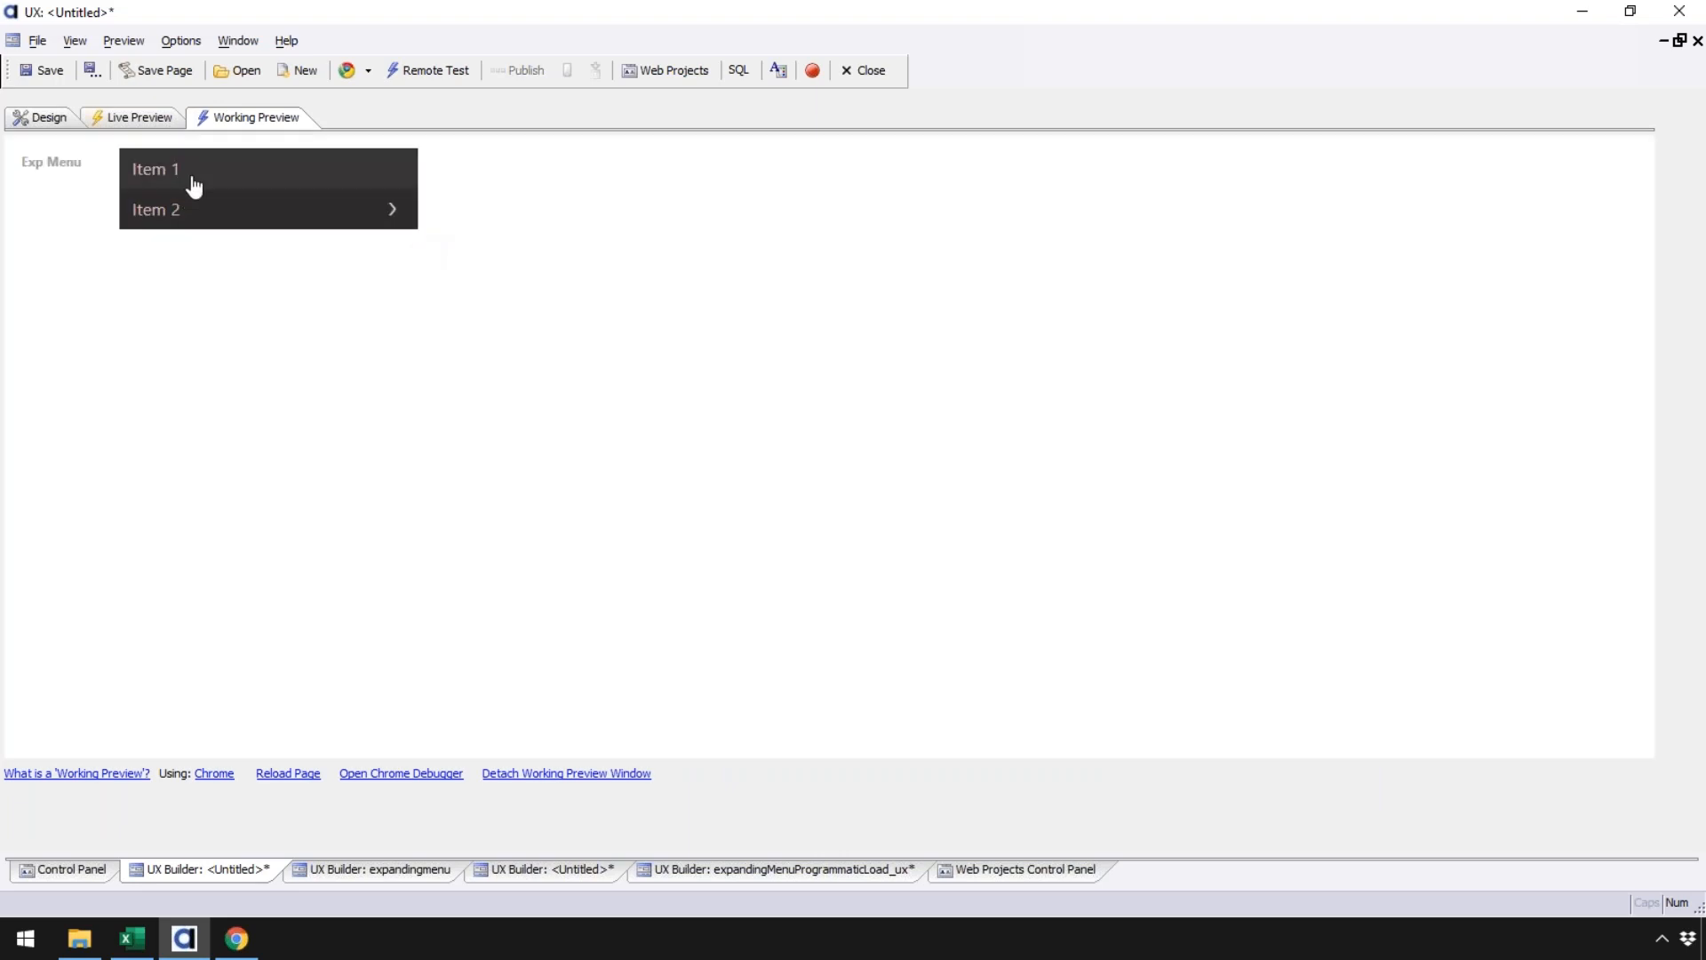
click(190, 210)
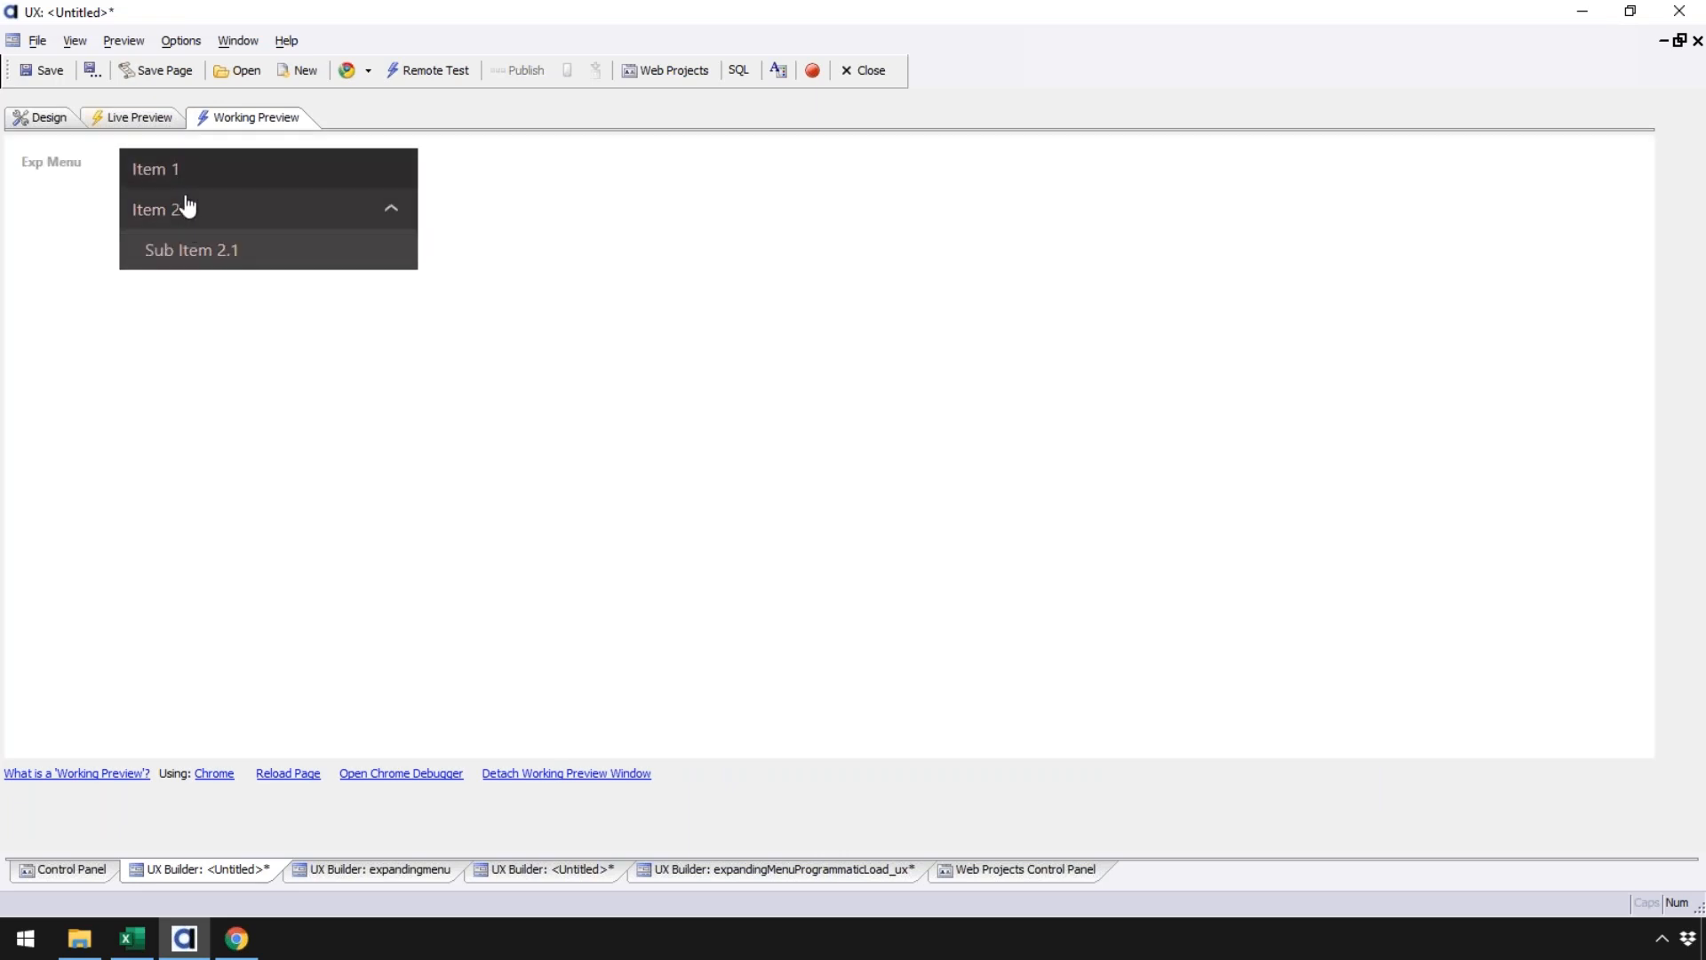
click(188, 207)
click(184, 210)
Step: Return to the design, reopen expMenu's menu data genie and check the Security Groups property of Item 1
click(41, 122)
double_click(287, 178)
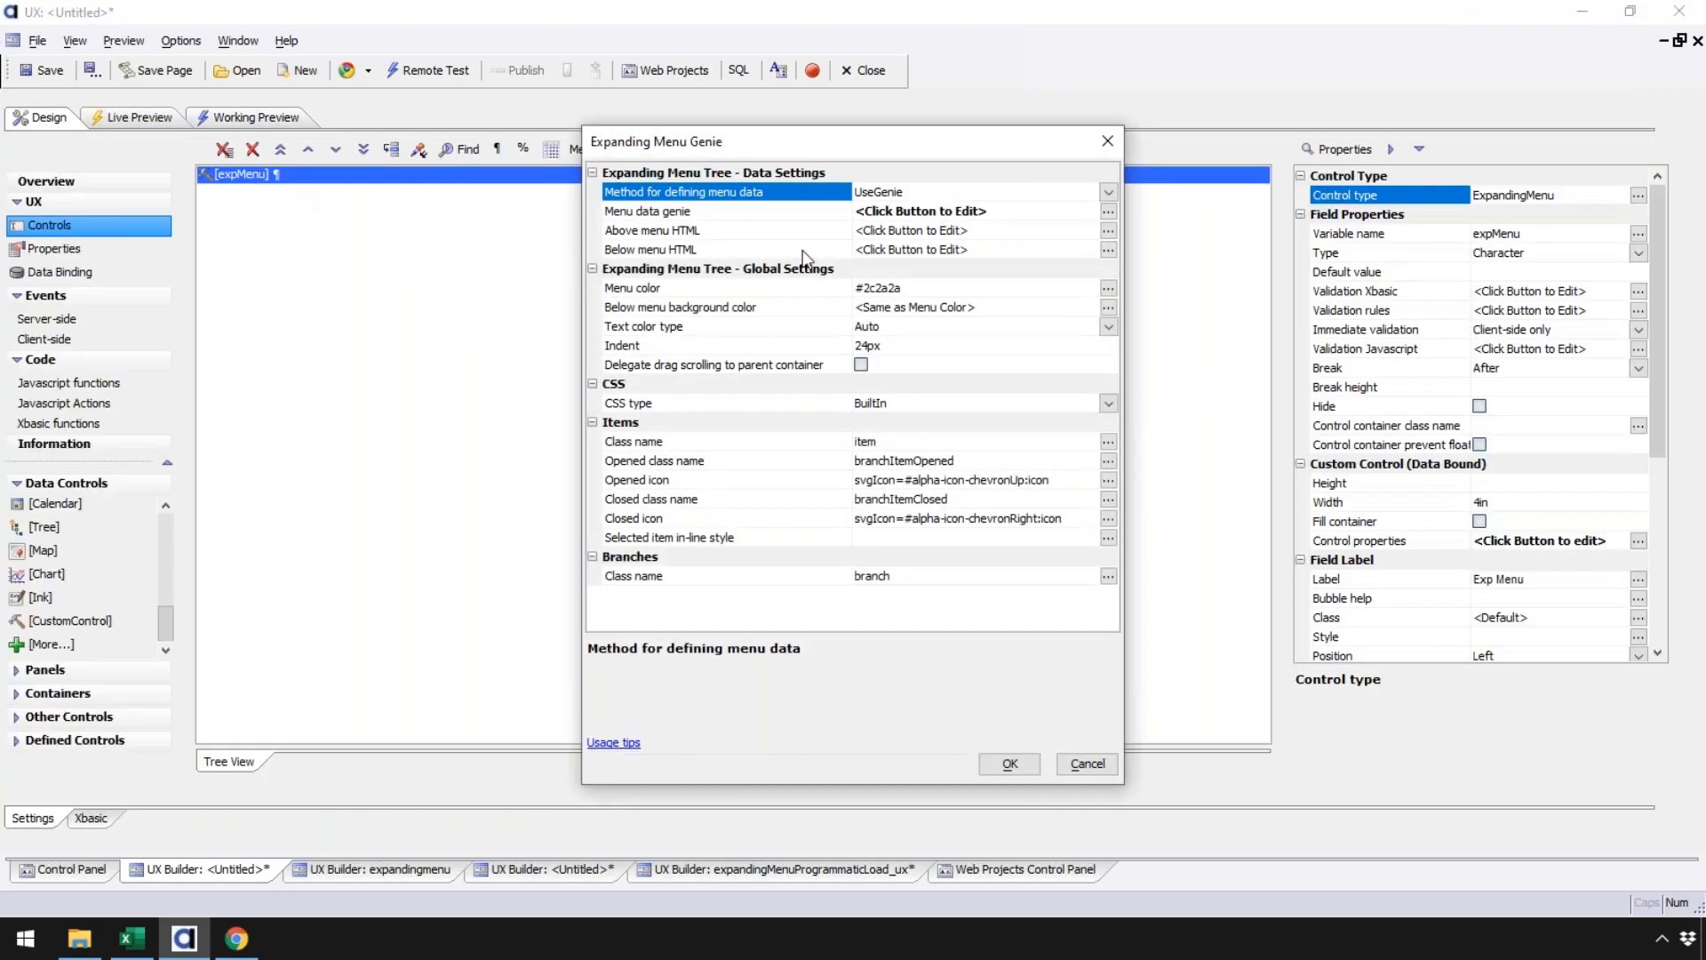
click(764, 213)
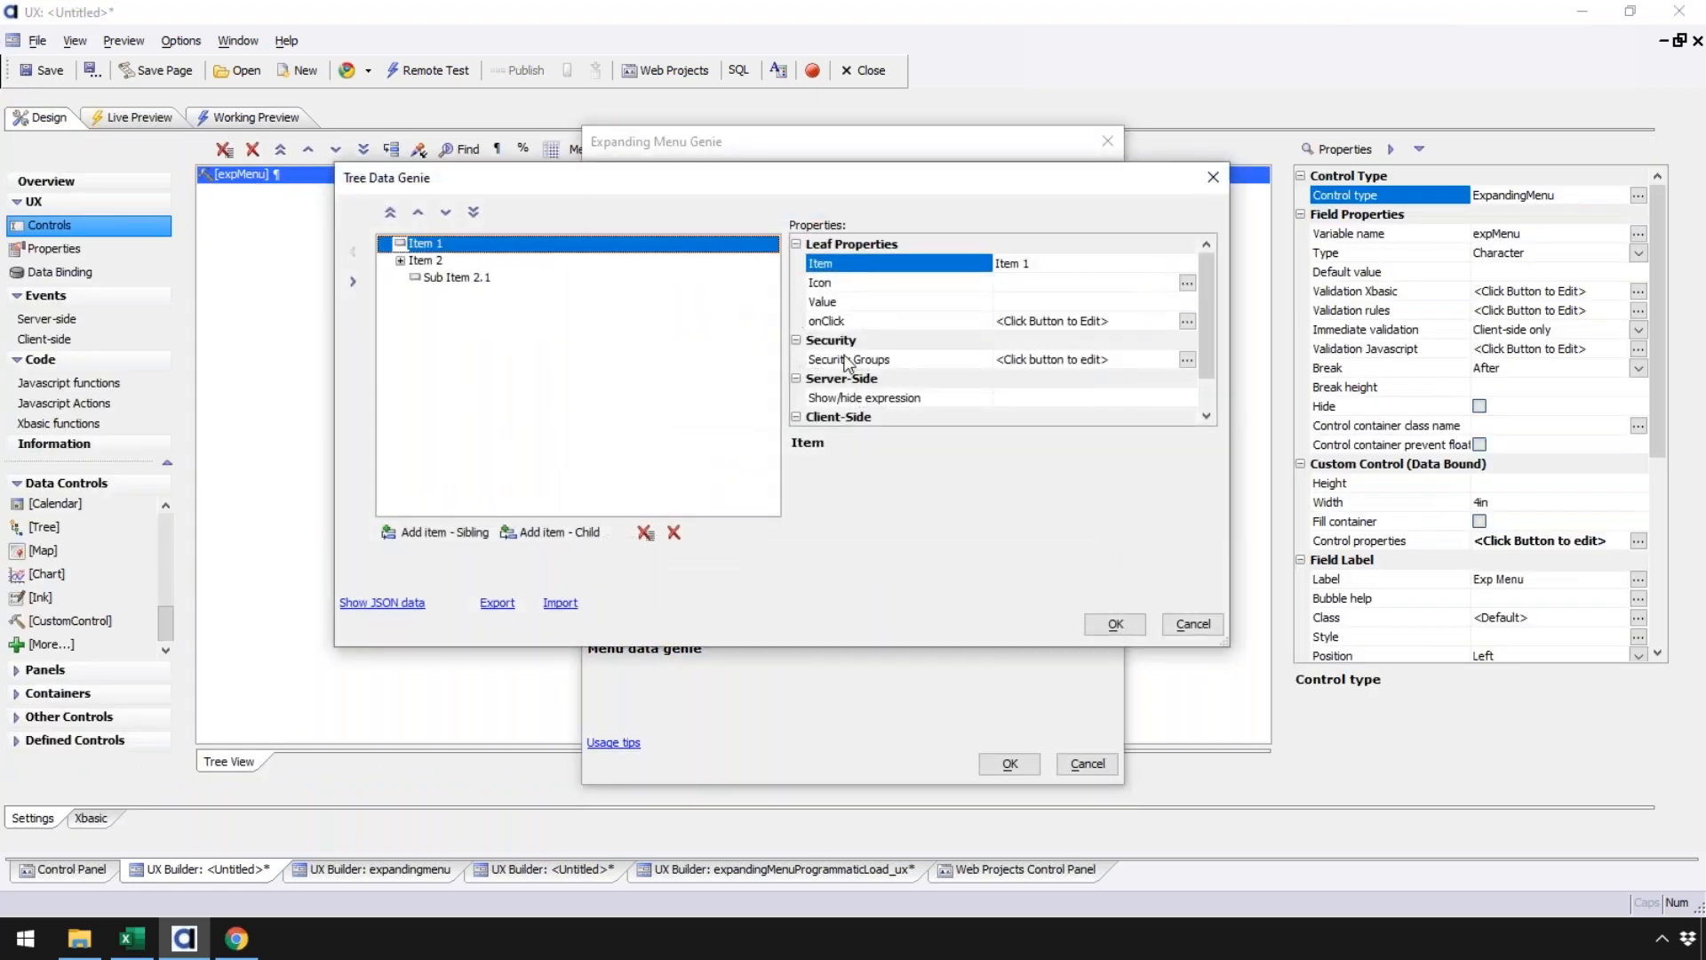
click(855, 364)
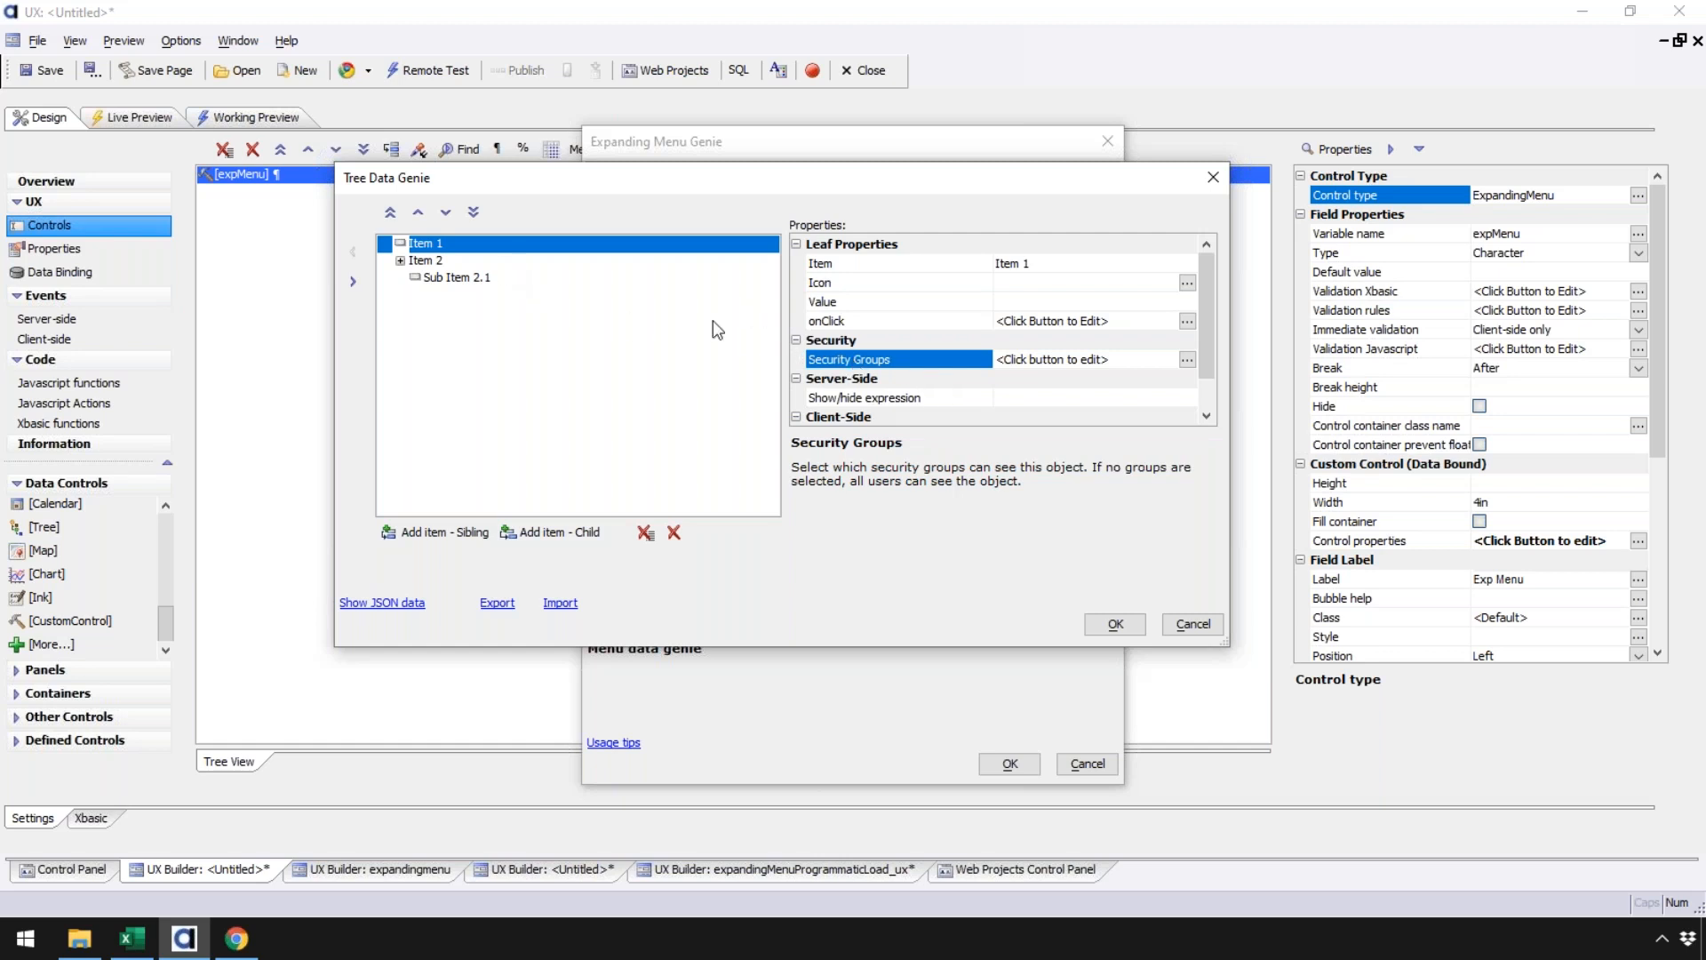
Step: Check Sub Item 2.1's server-side show/hide expression and client-side show/hide Javascript properties, and accept the menu data and Expanding Menu Genie settings
click(451, 277)
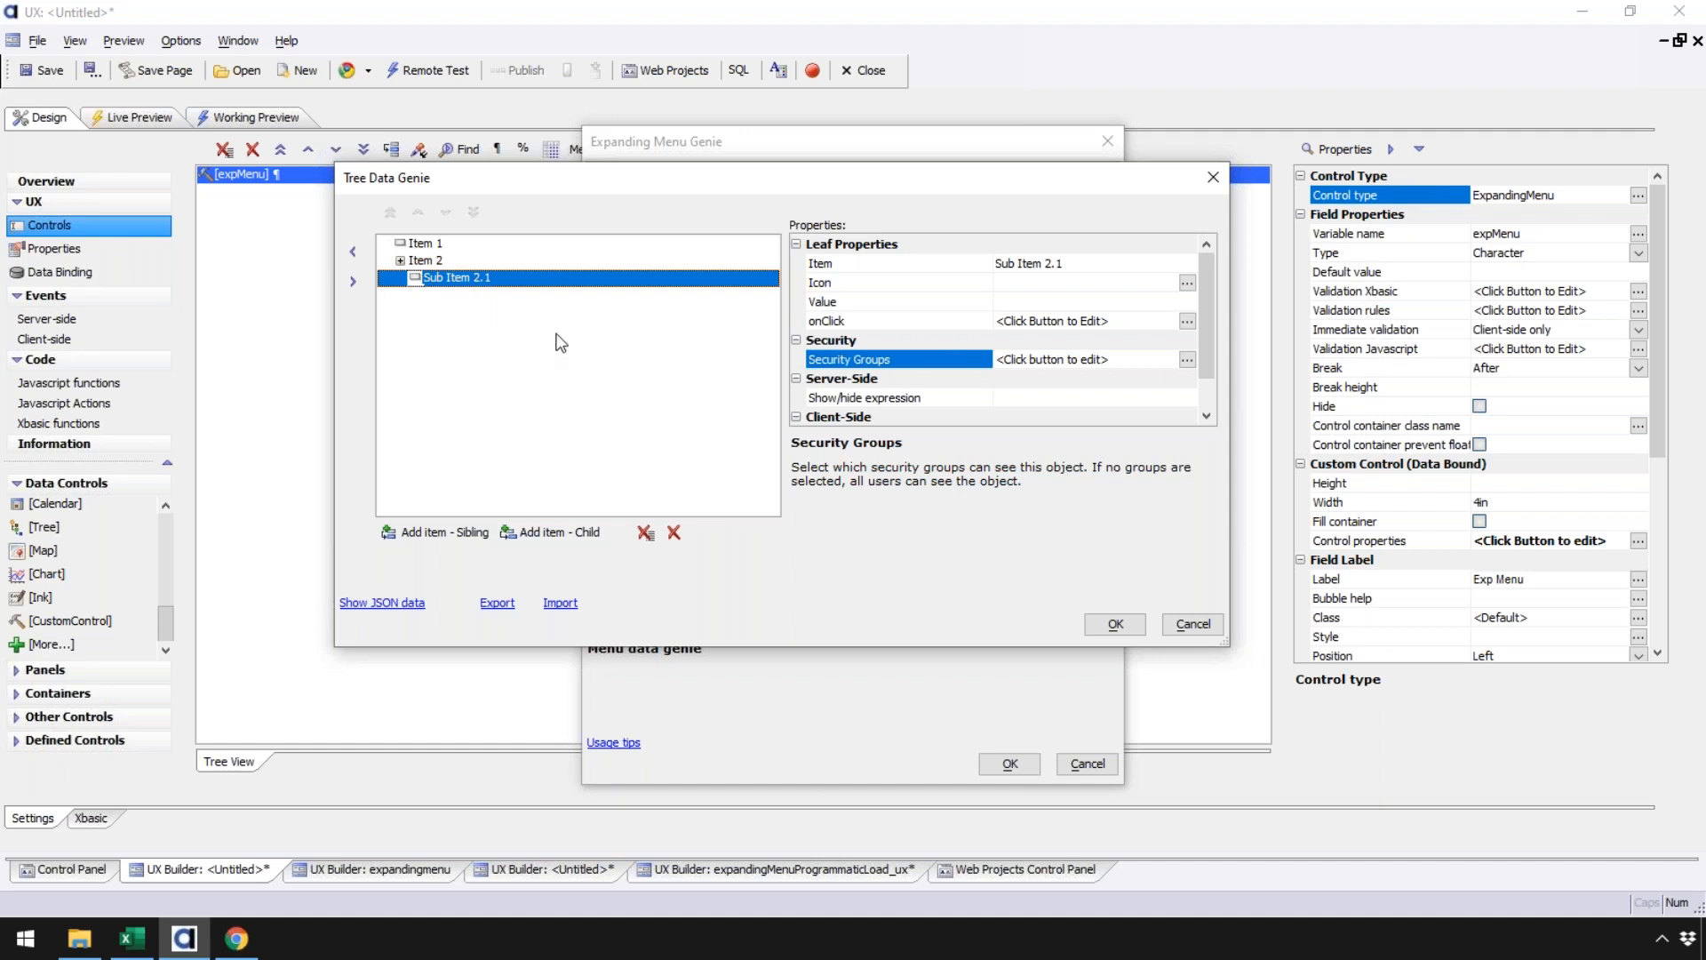
click(883, 399)
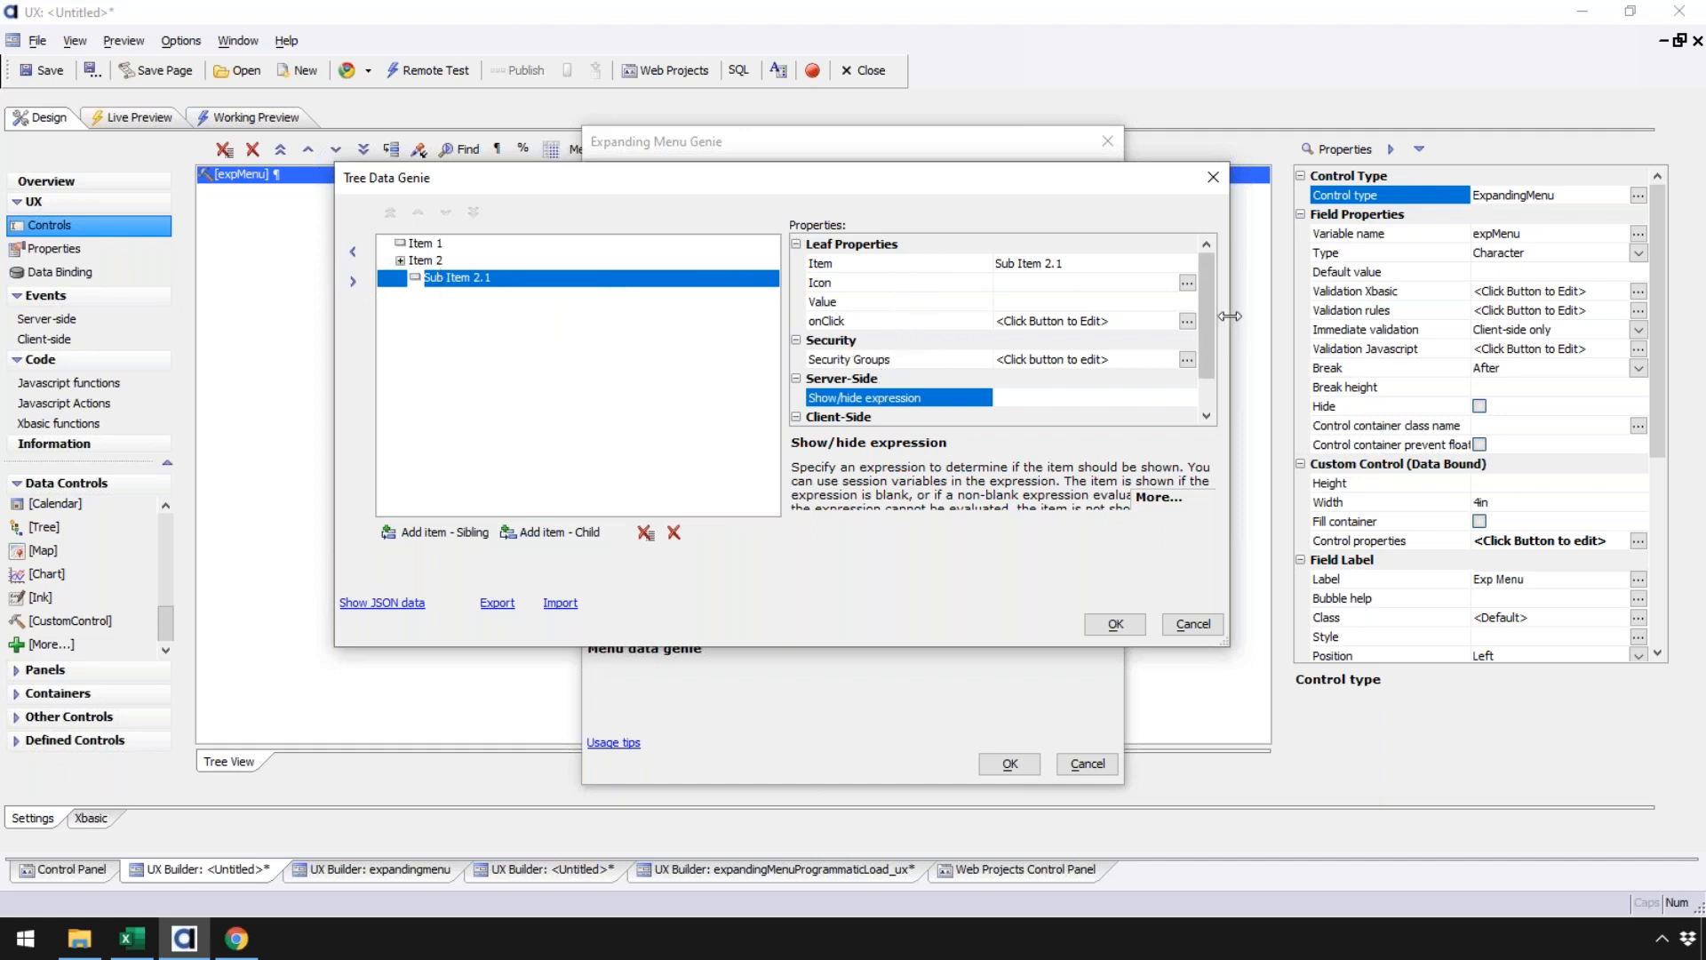
drag(1211, 329, 1207, 366)
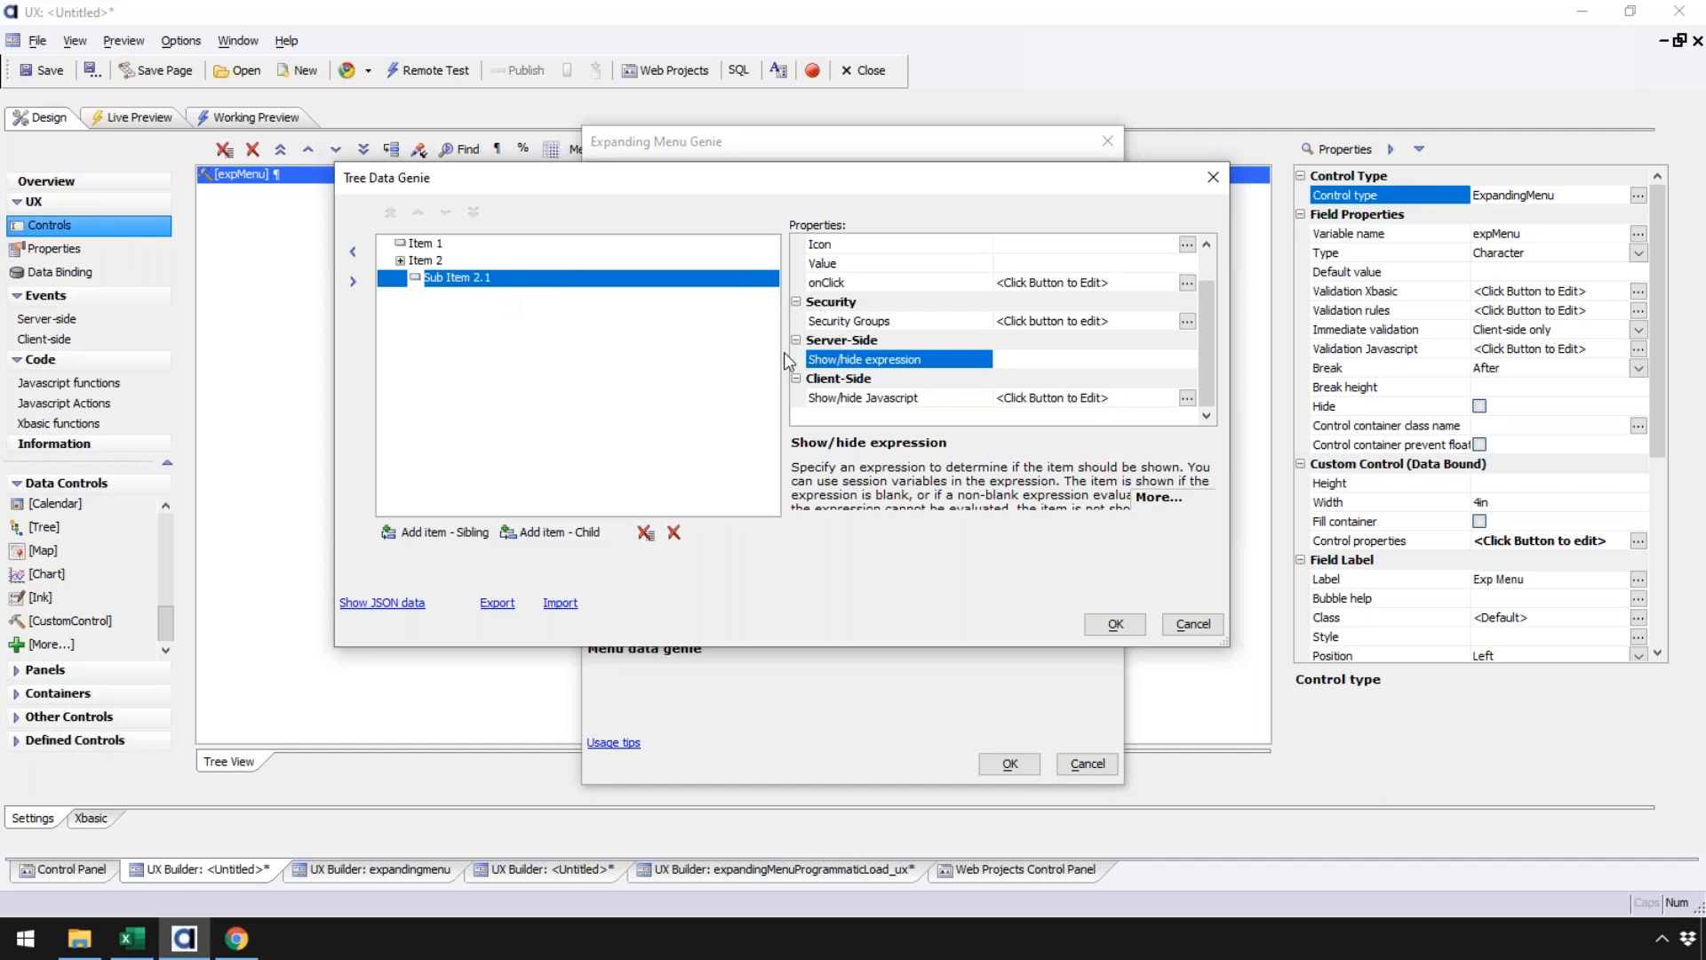
click(1102, 623)
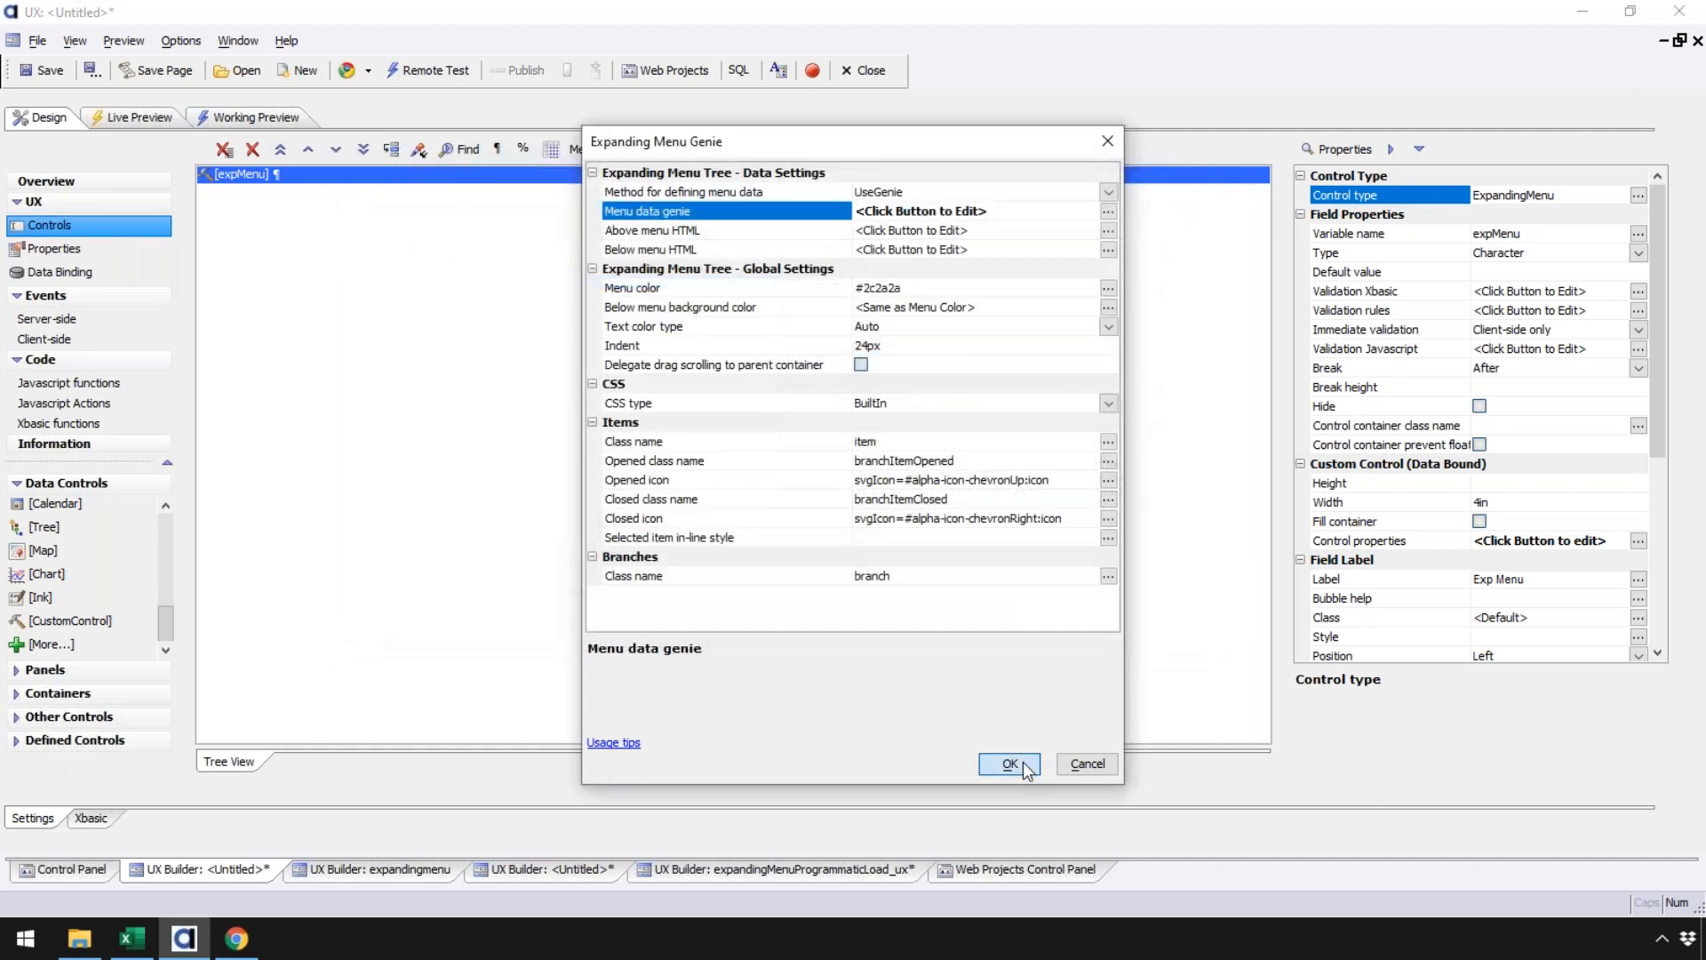
click(1022, 760)
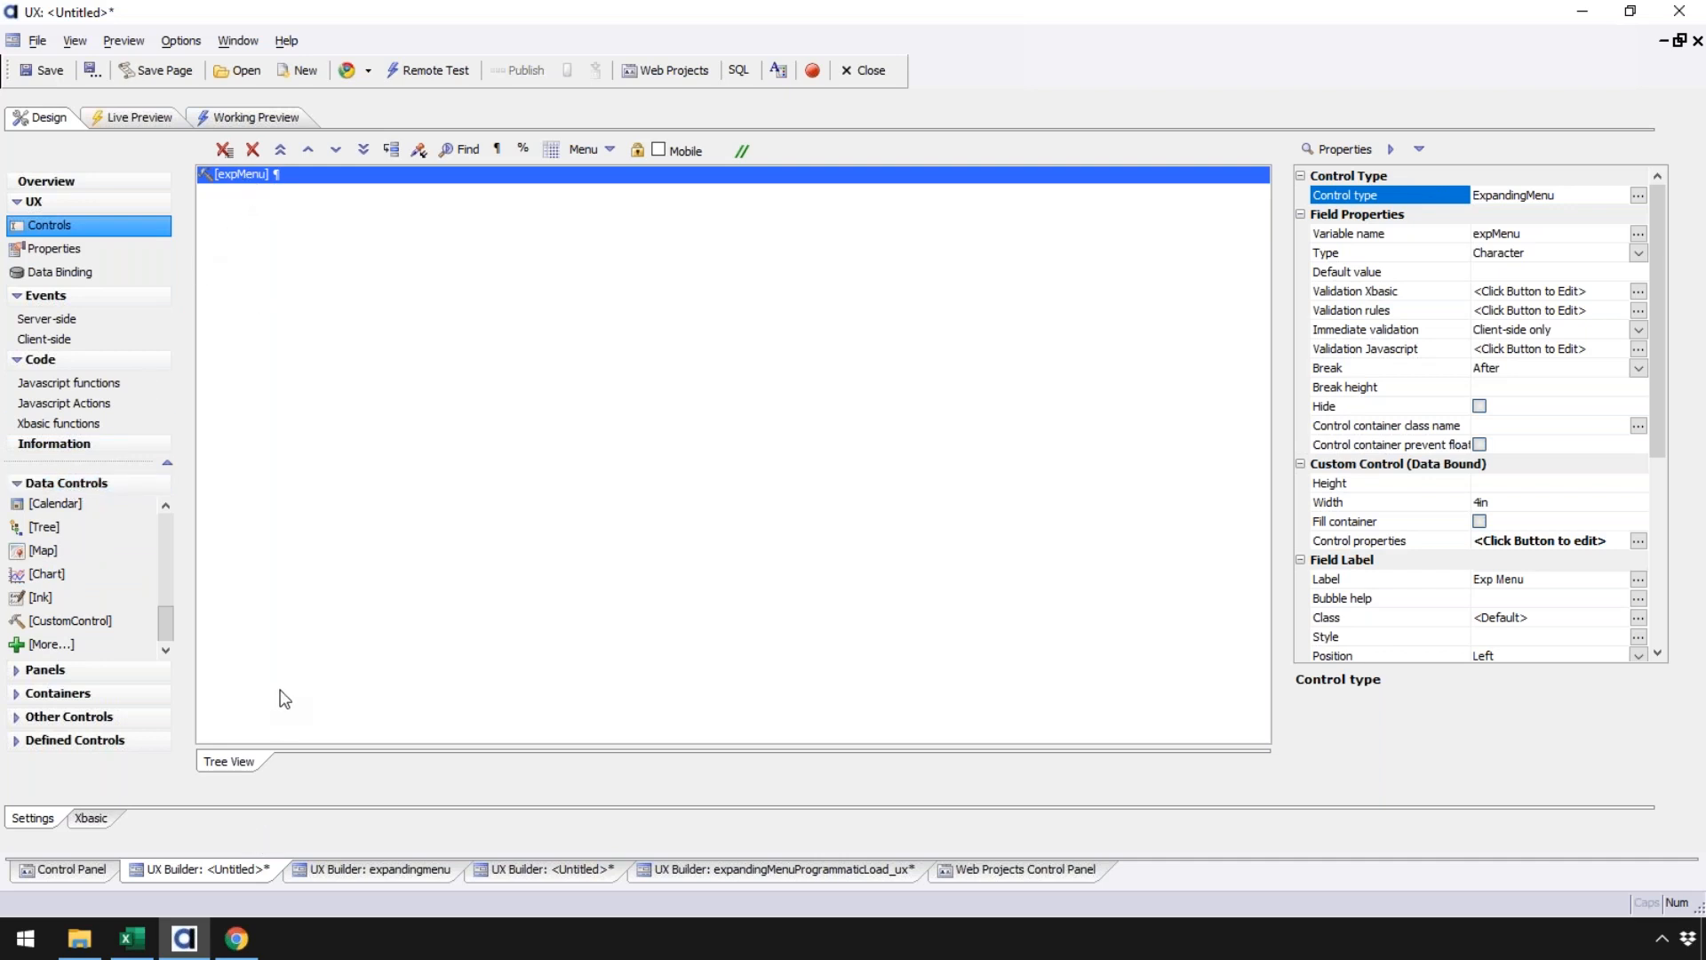
Step: Switch to the ExpandingMenu documentation page in Chrome and copy its share link
click(237, 938)
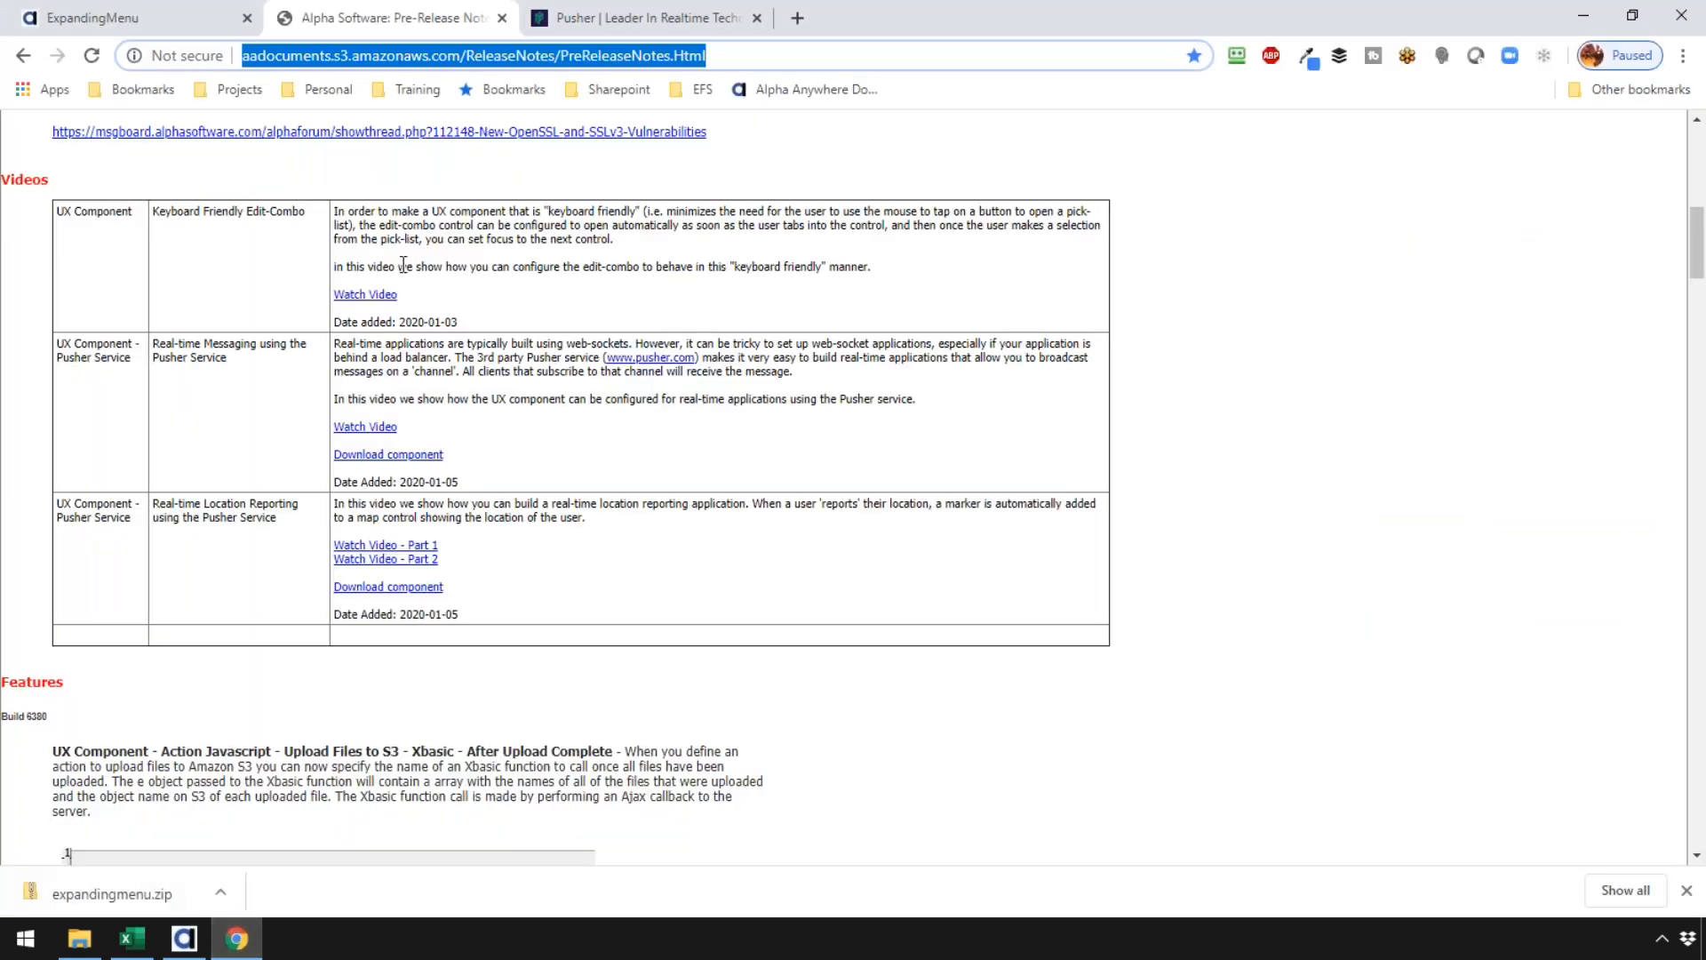
click(152, 18)
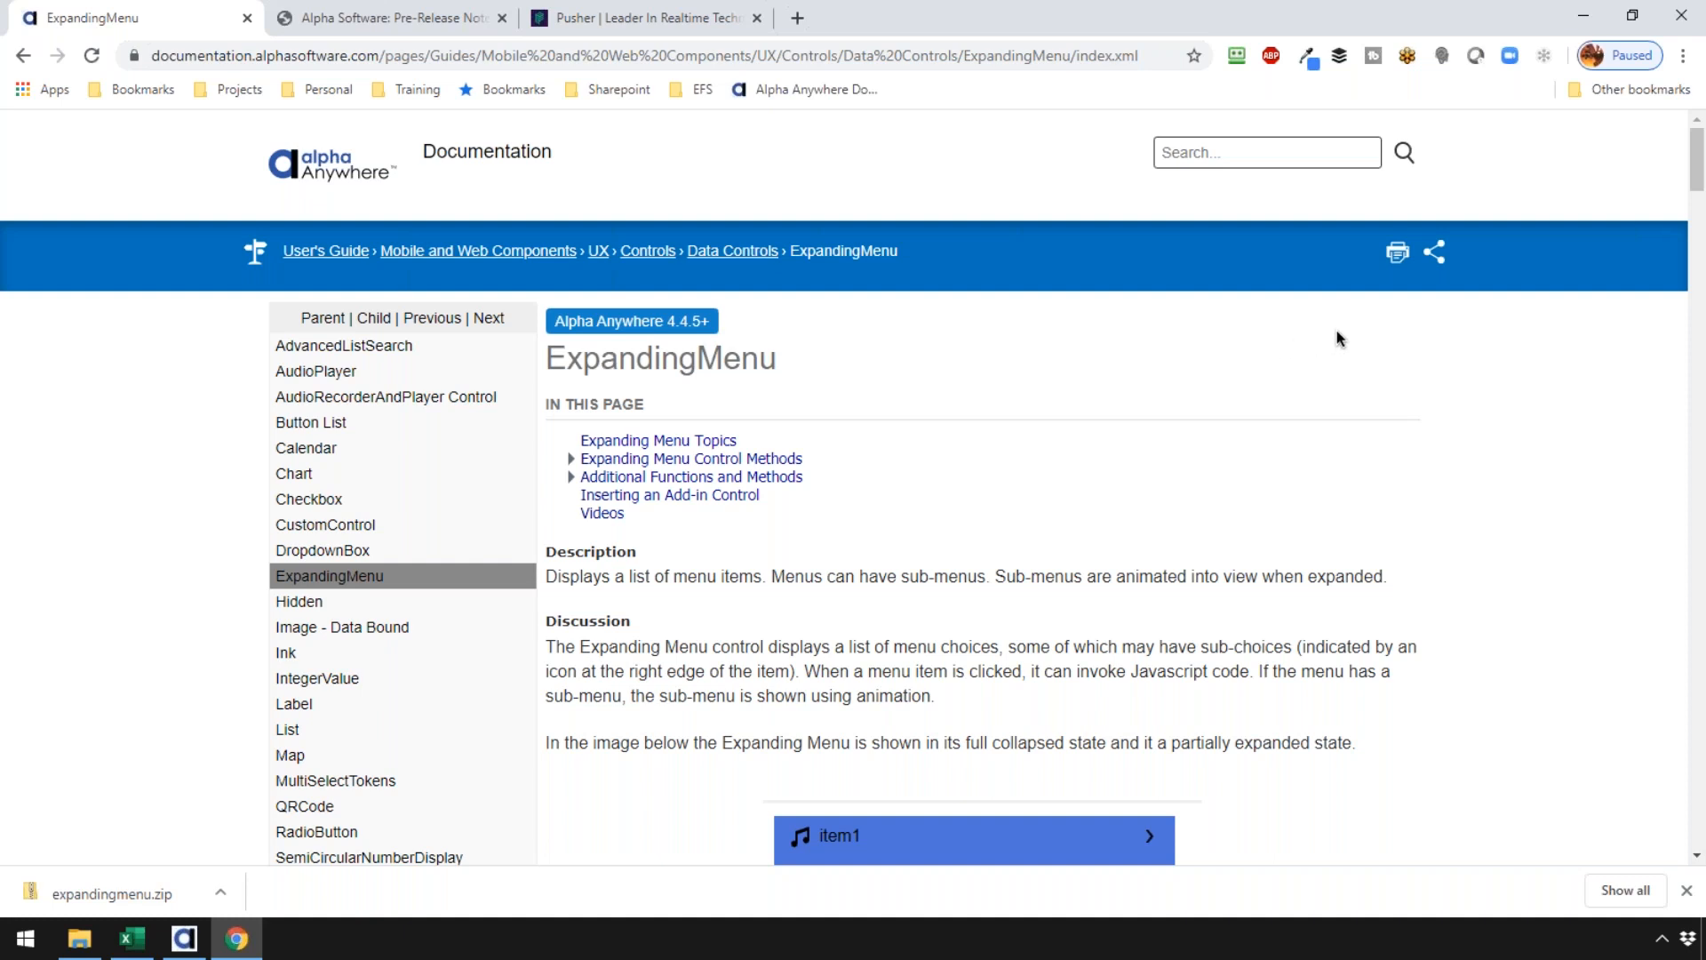
click(1437, 257)
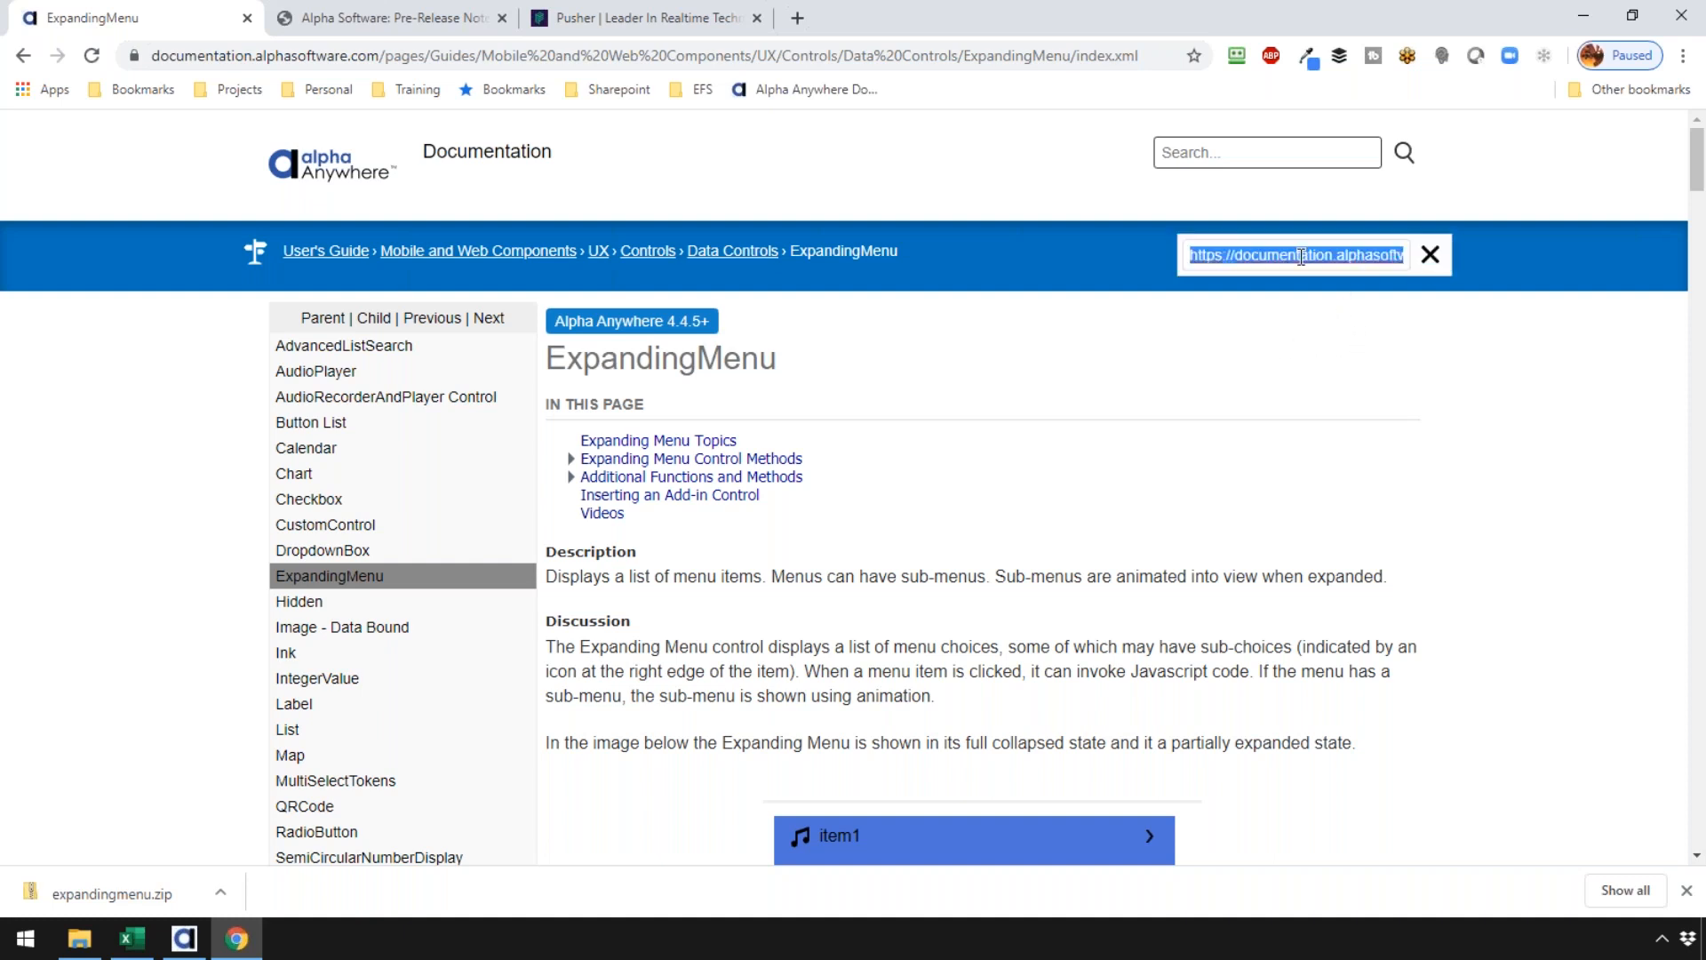
right_click(1233, 255)
click(1472, 335)
click(947, 504)
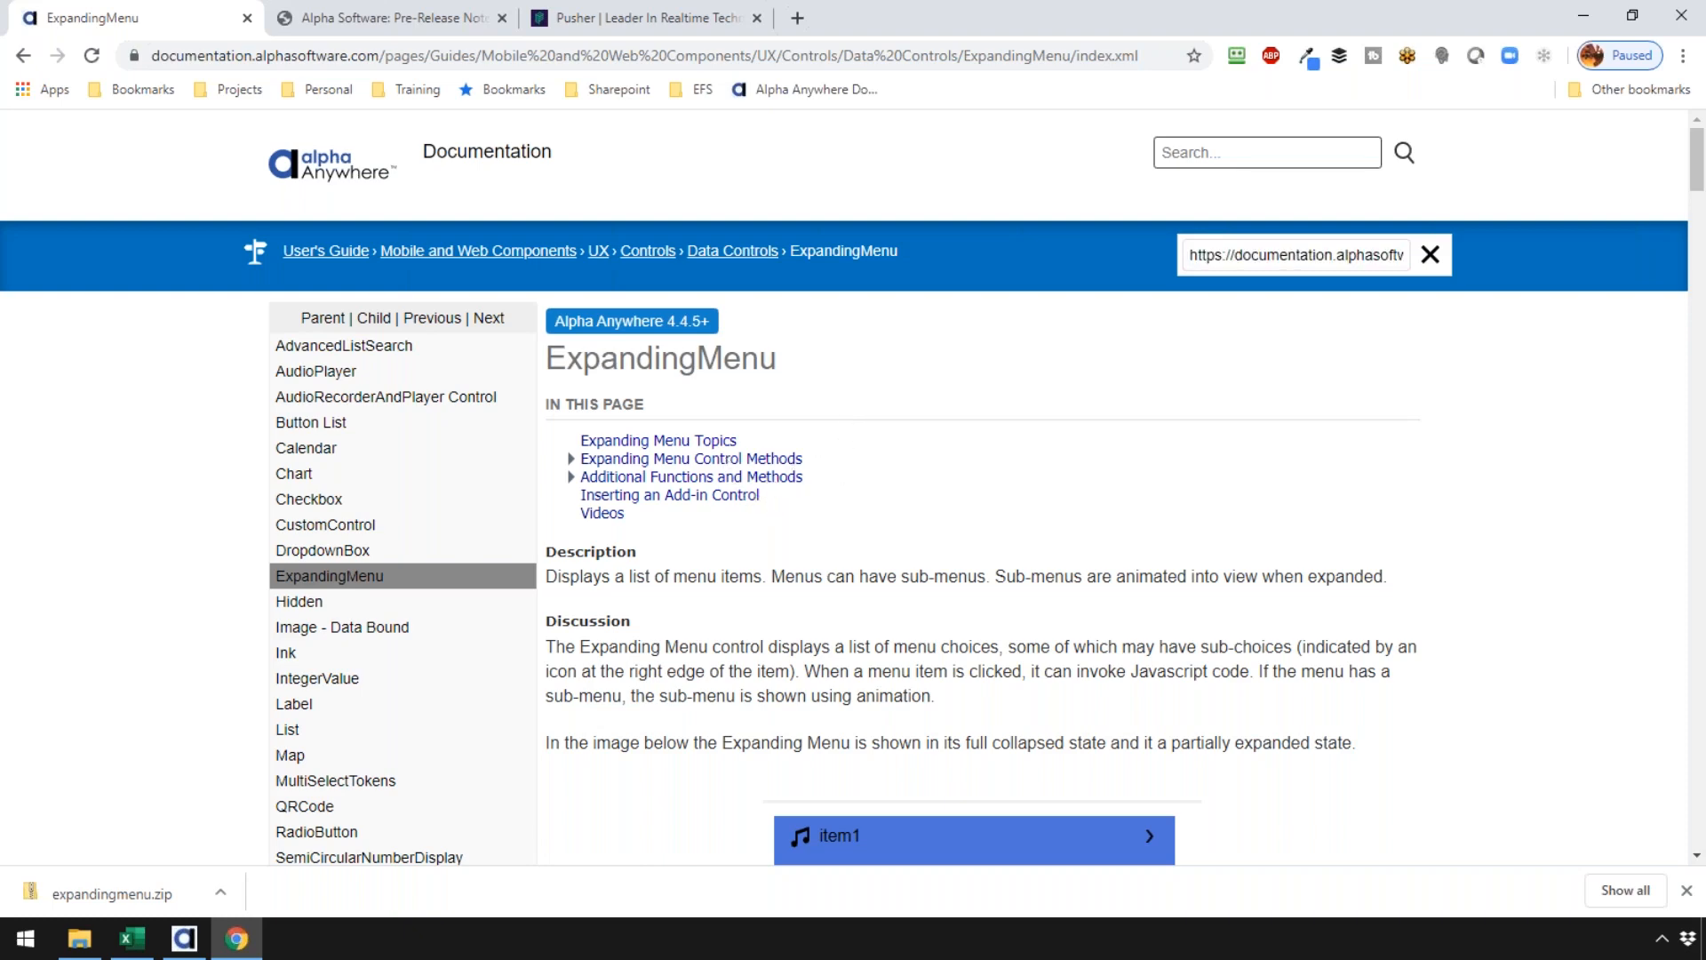
Step: Read through the ExpandingMenu documentation, covering adding the control, defining menu data, dynamic population, control methods, server-side functions and the Videos section
scroll(947, 503, down, 15)
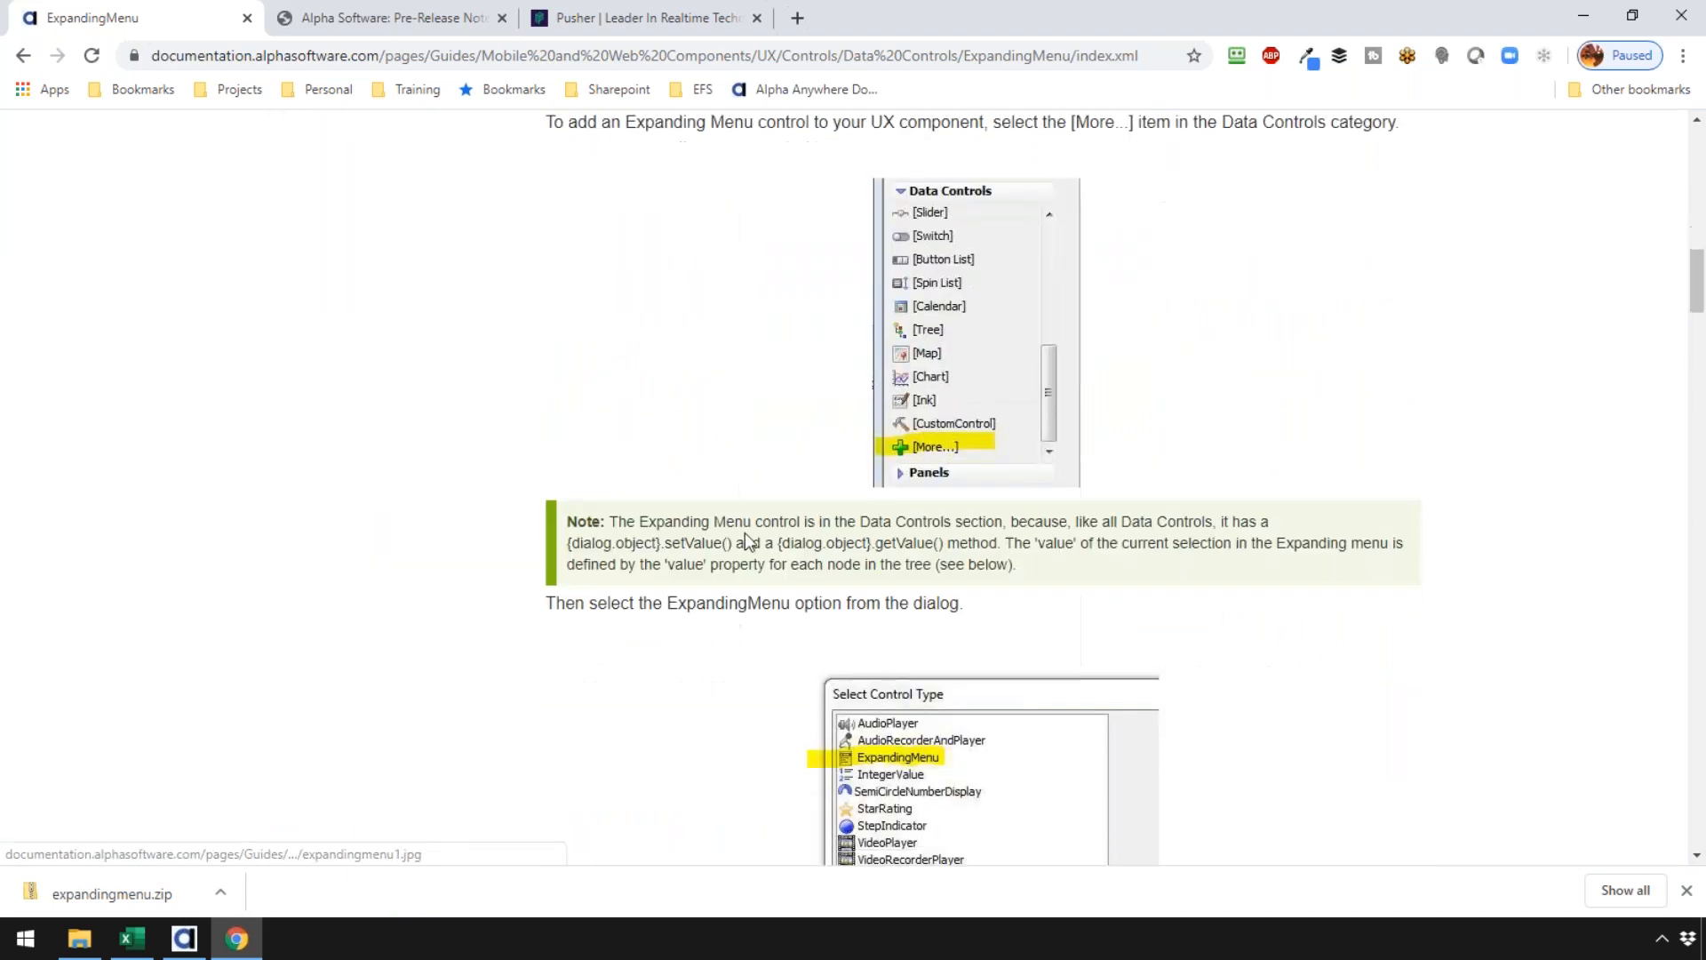
scroll(744, 532, down, 15)
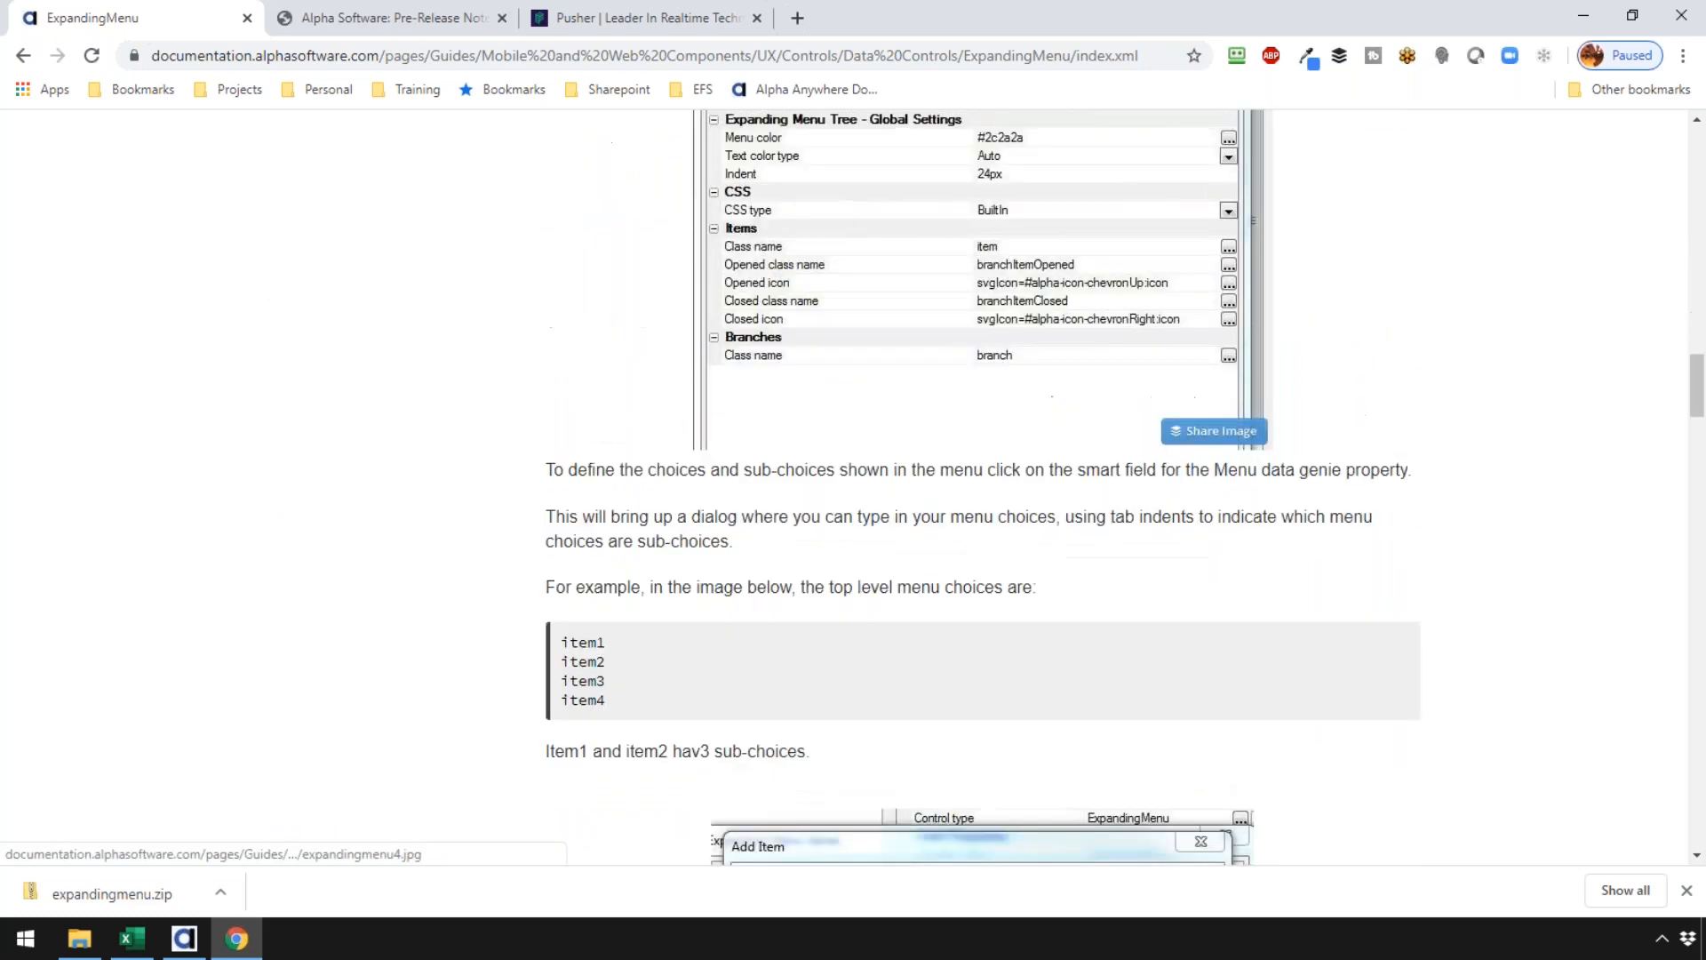
scroll(745, 525, down, 9)
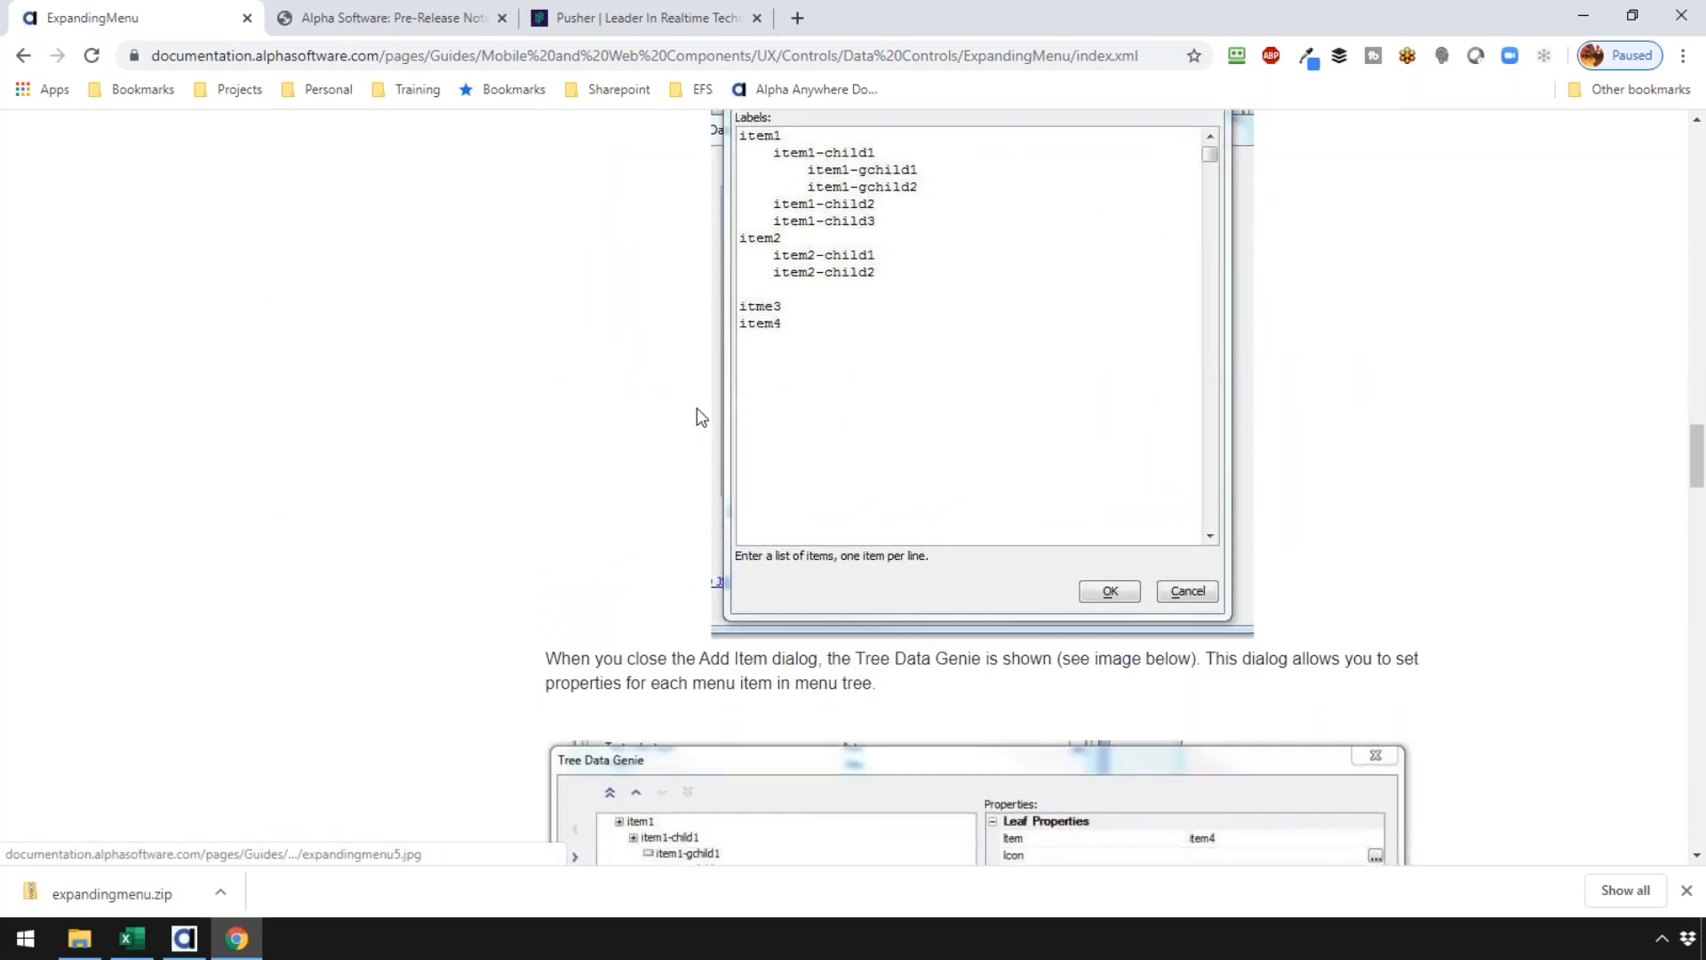
scroll(697, 408, down, 15)
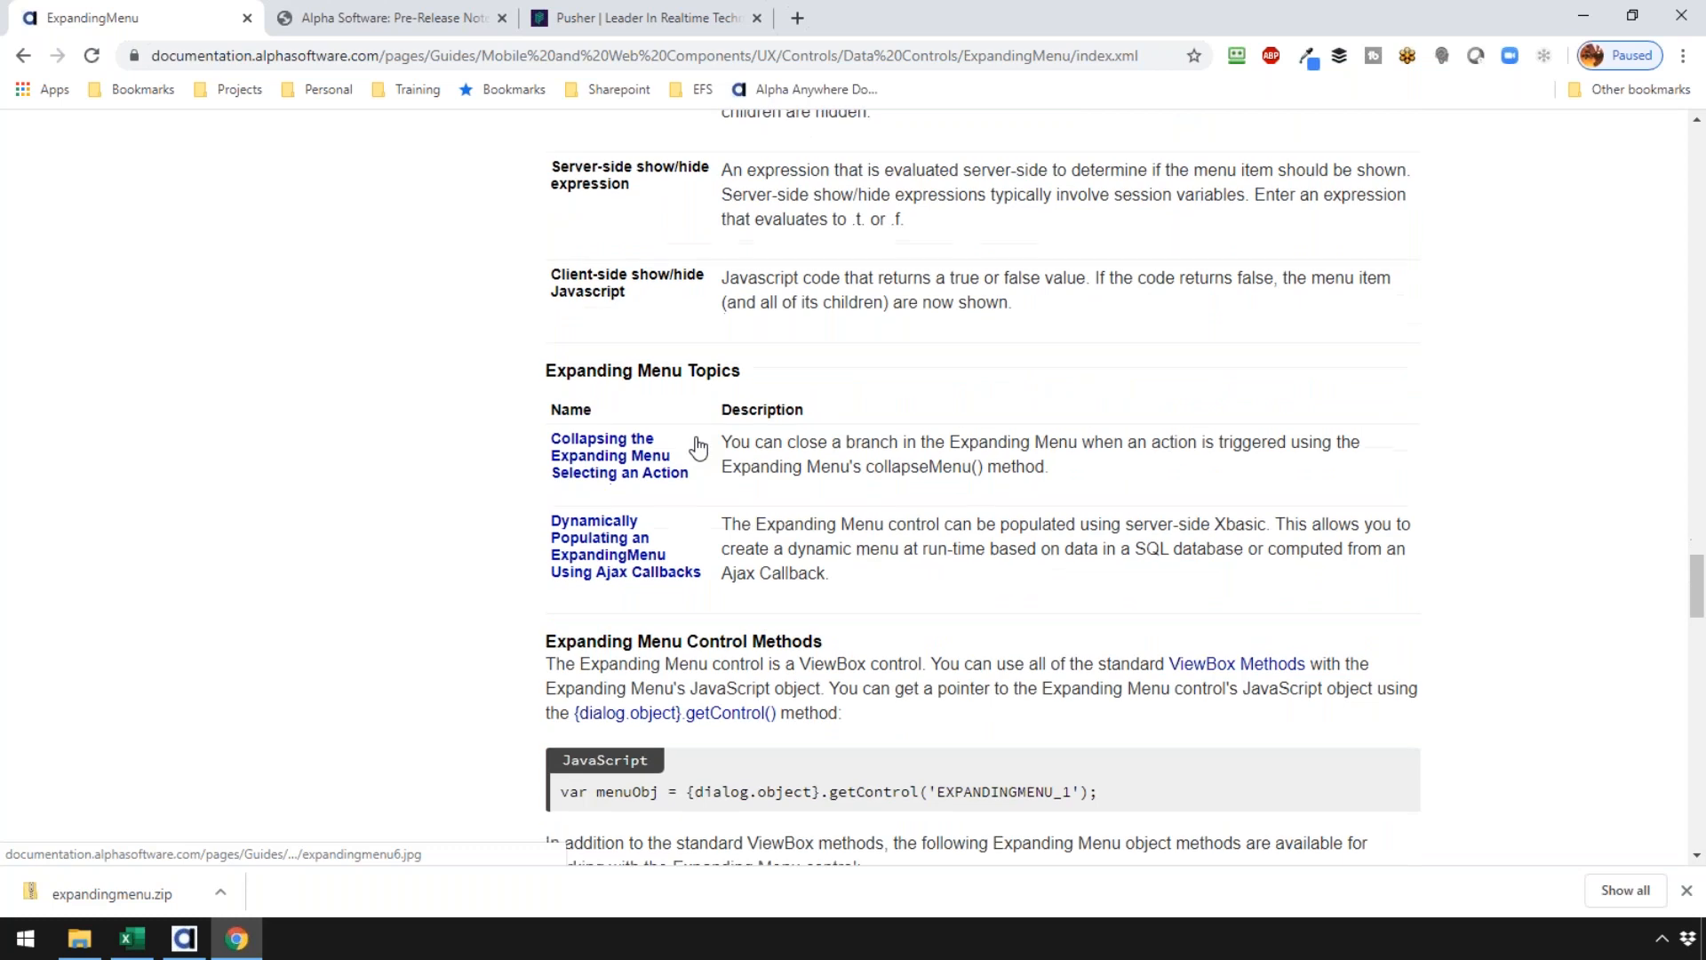
scroll(702, 442, down, 1)
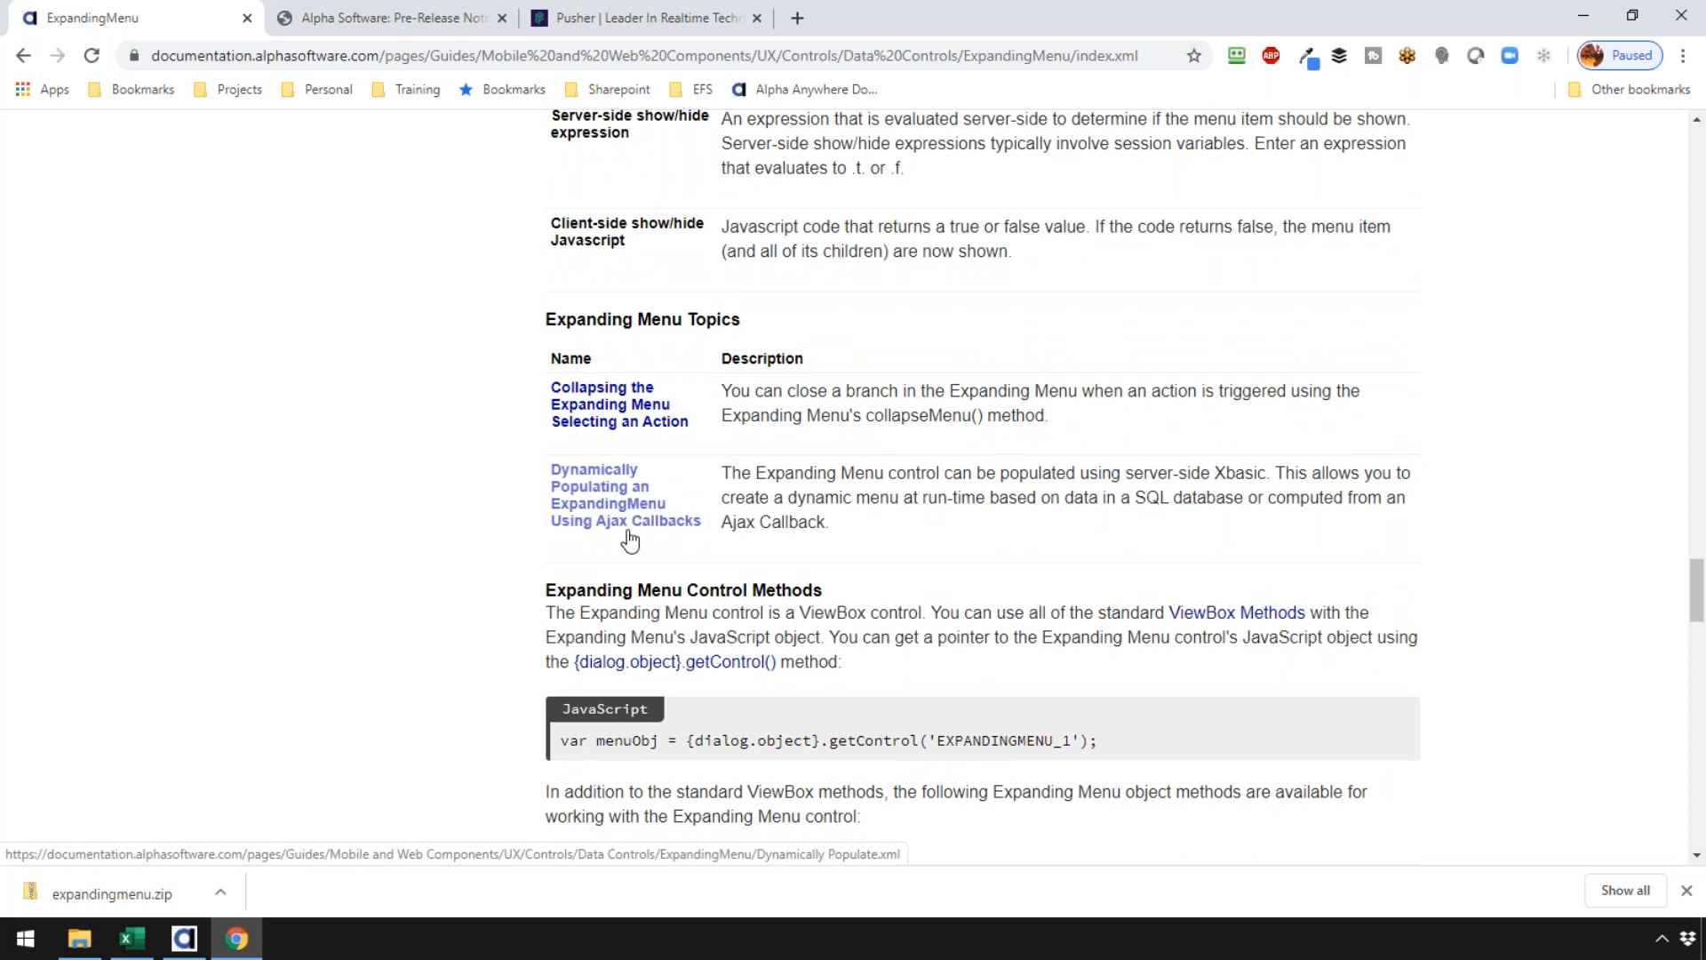
scroll(505, 563, down, 3)
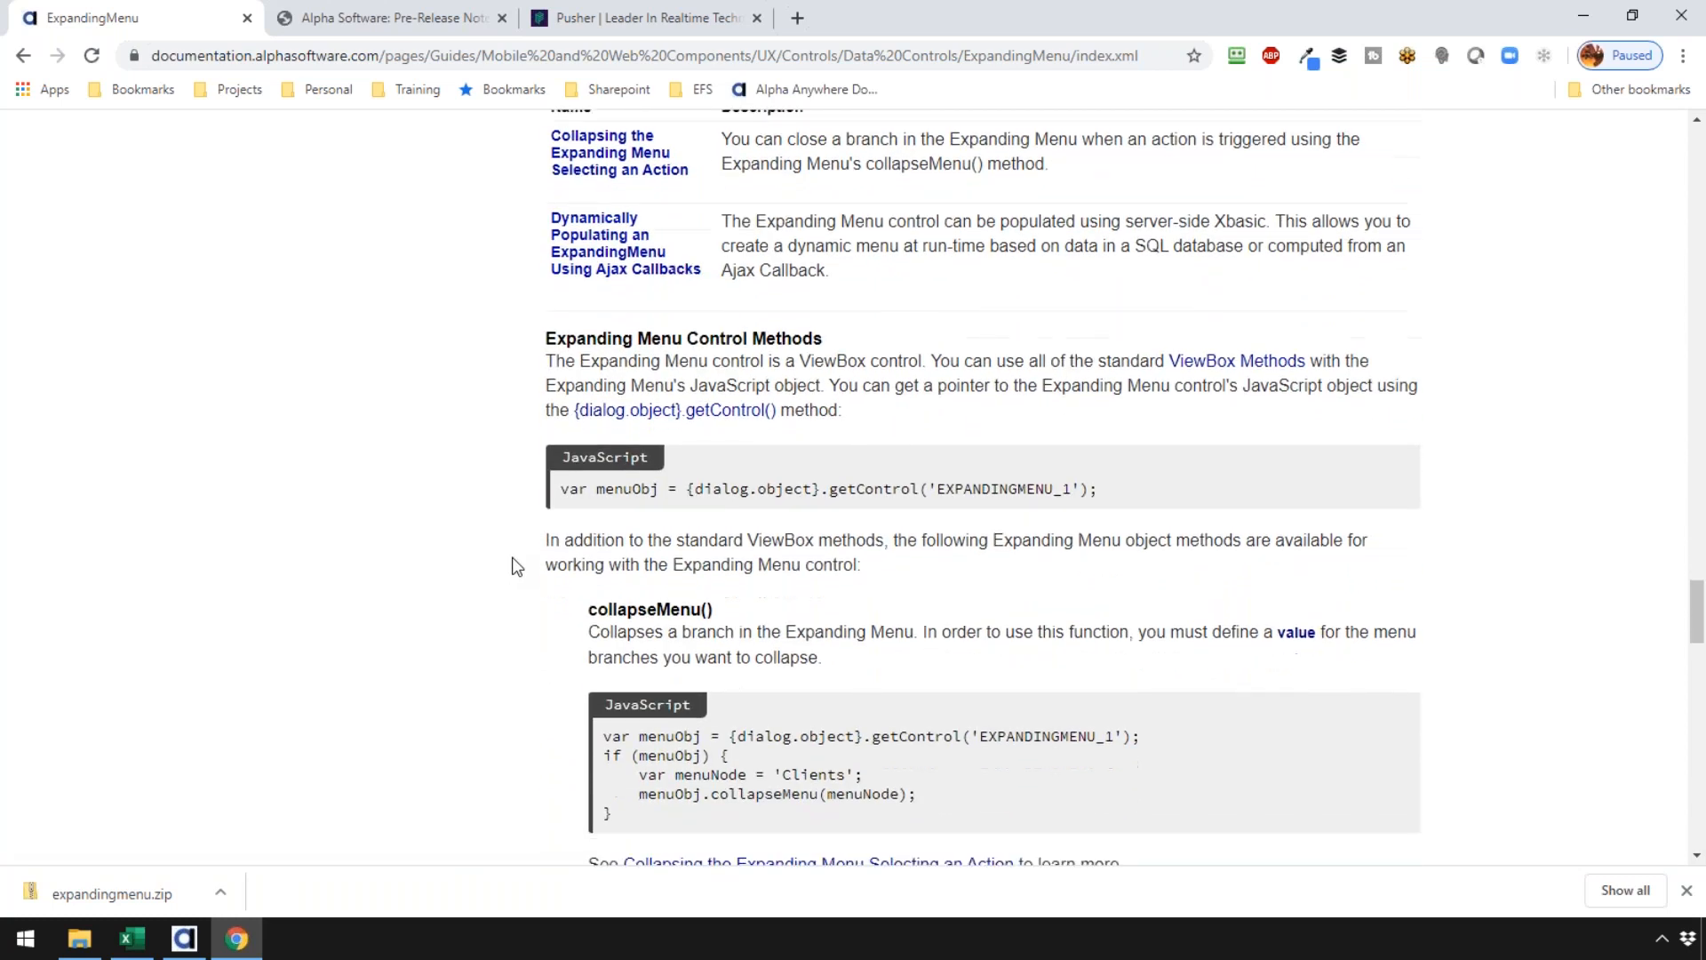
scroll(517, 582, down, 2)
scroll(521, 557, down, 4)
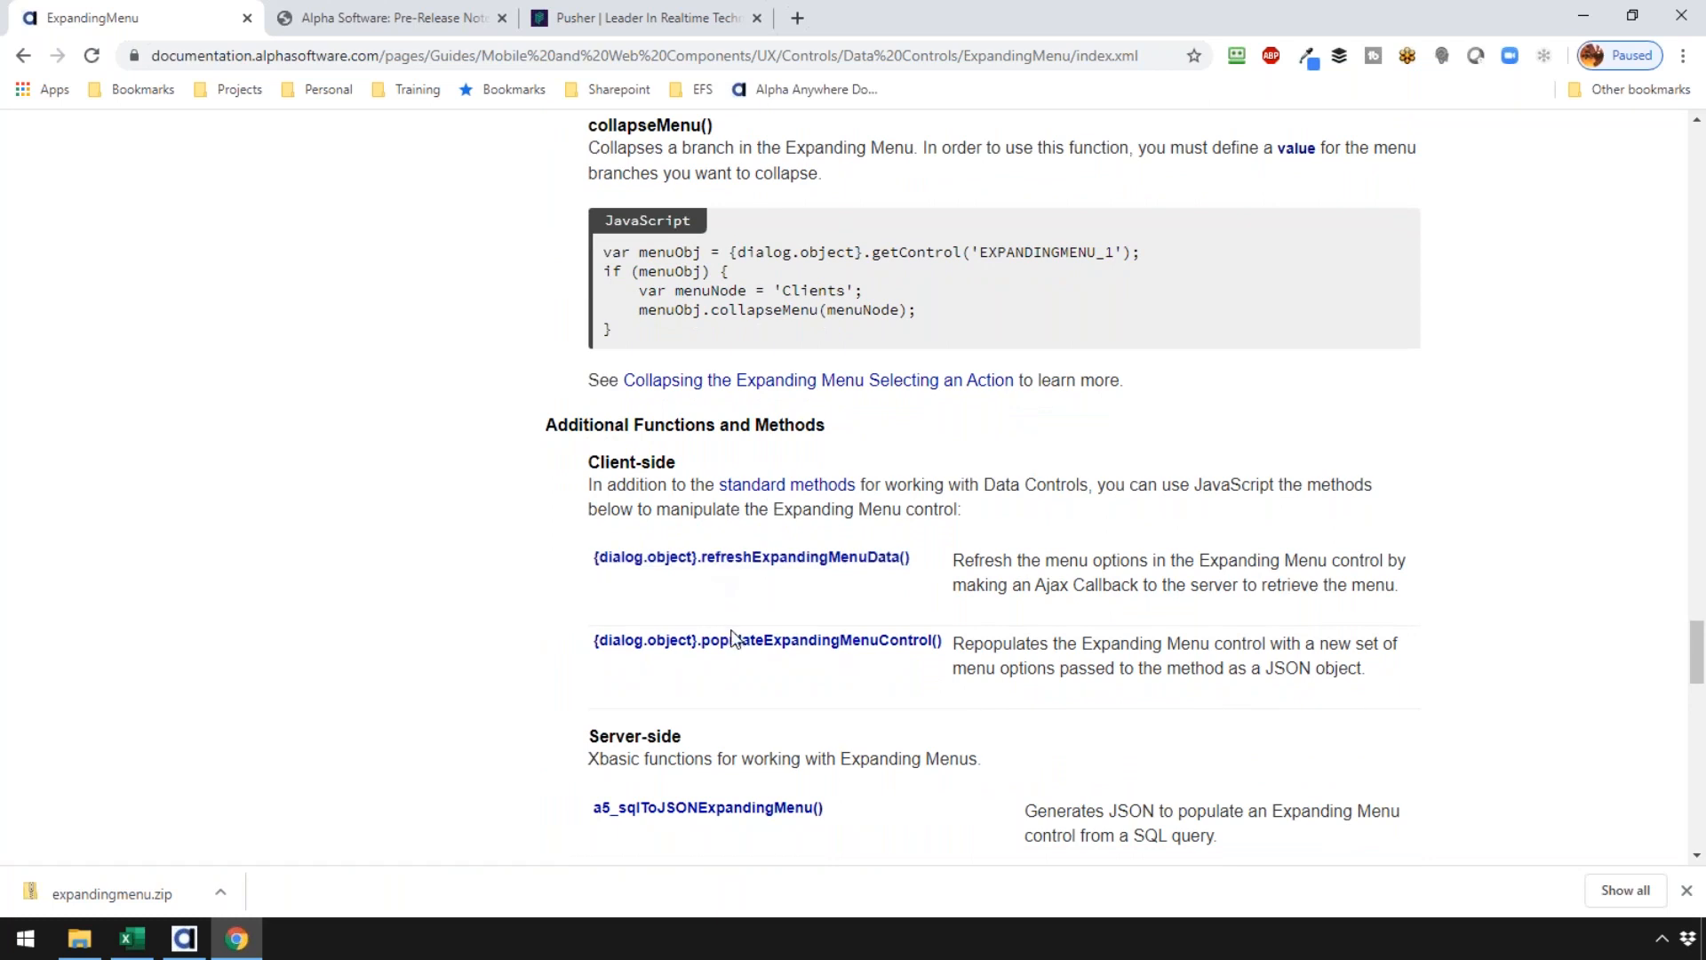
scroll(544, 627, down, 5)
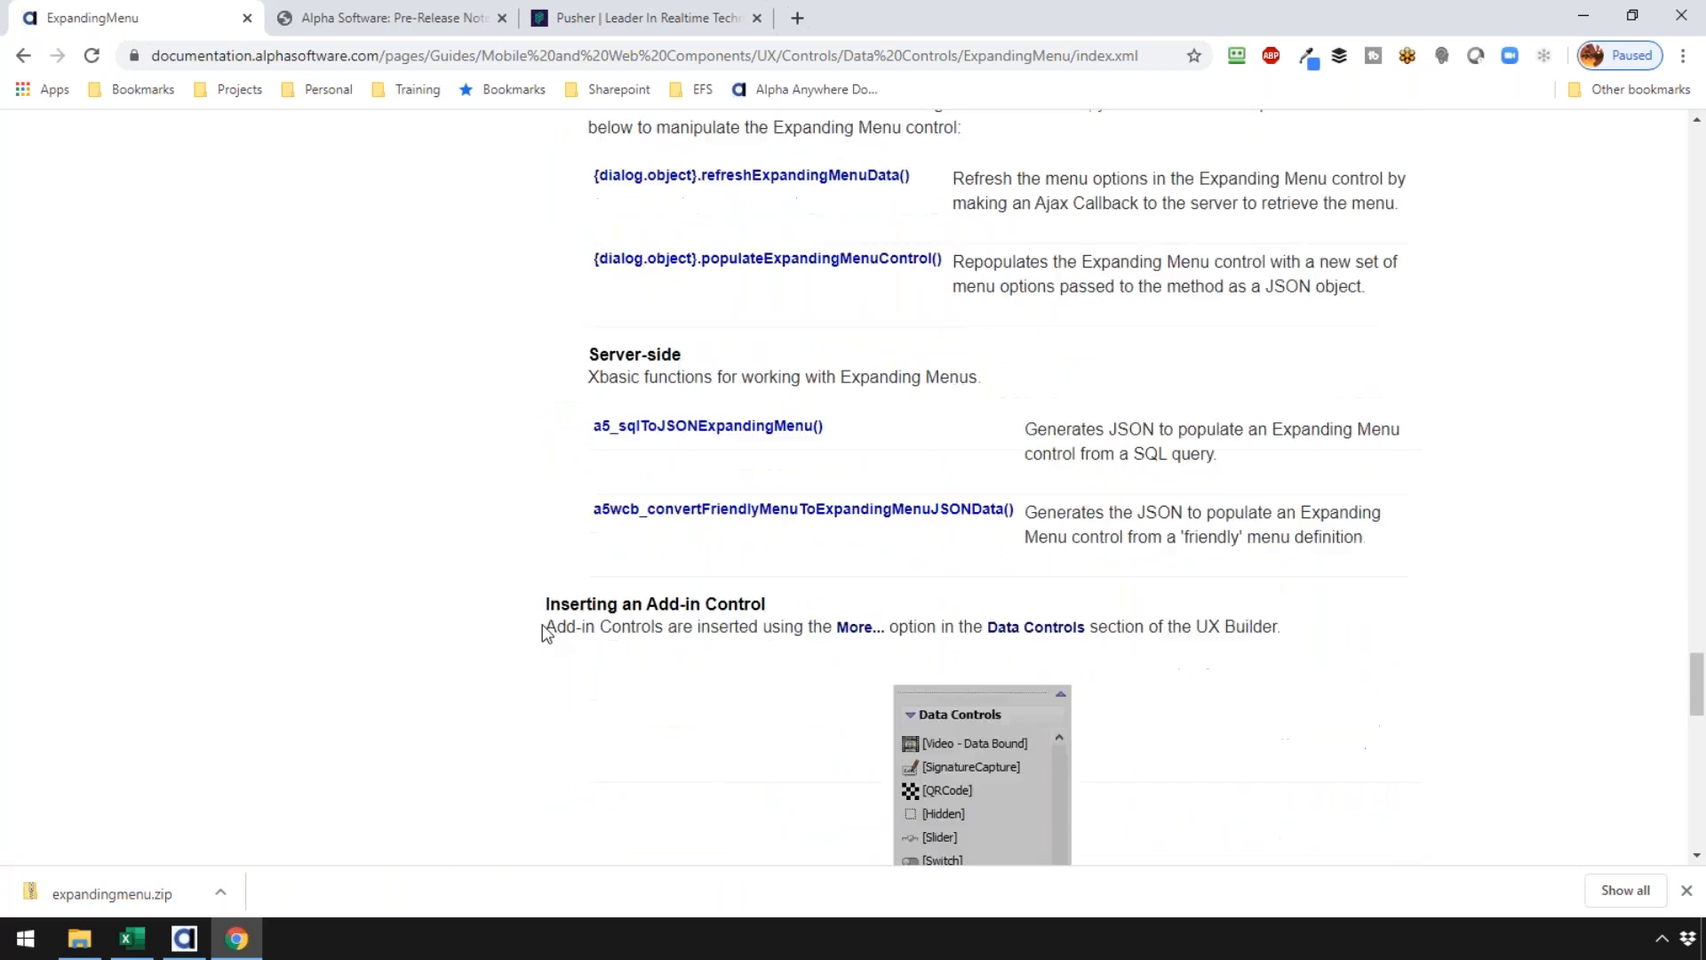
scroll(558, 460, down, 15)
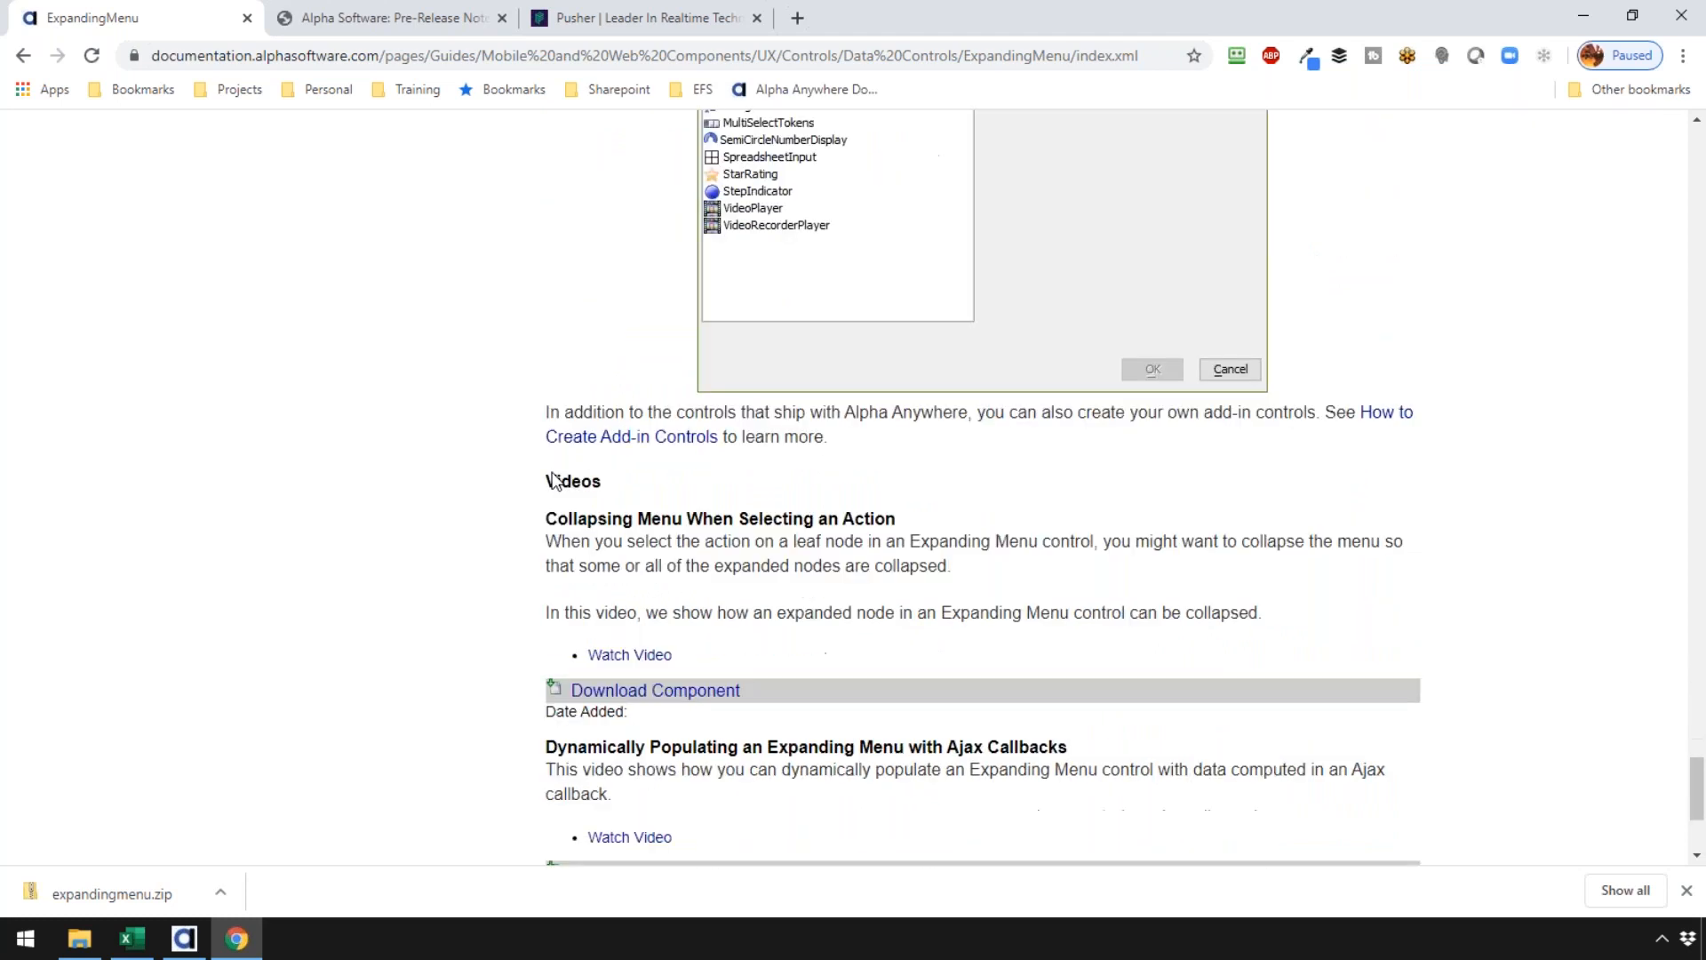
scroll(553, 481, down, 3)
scroll(553, 473, down, 1)
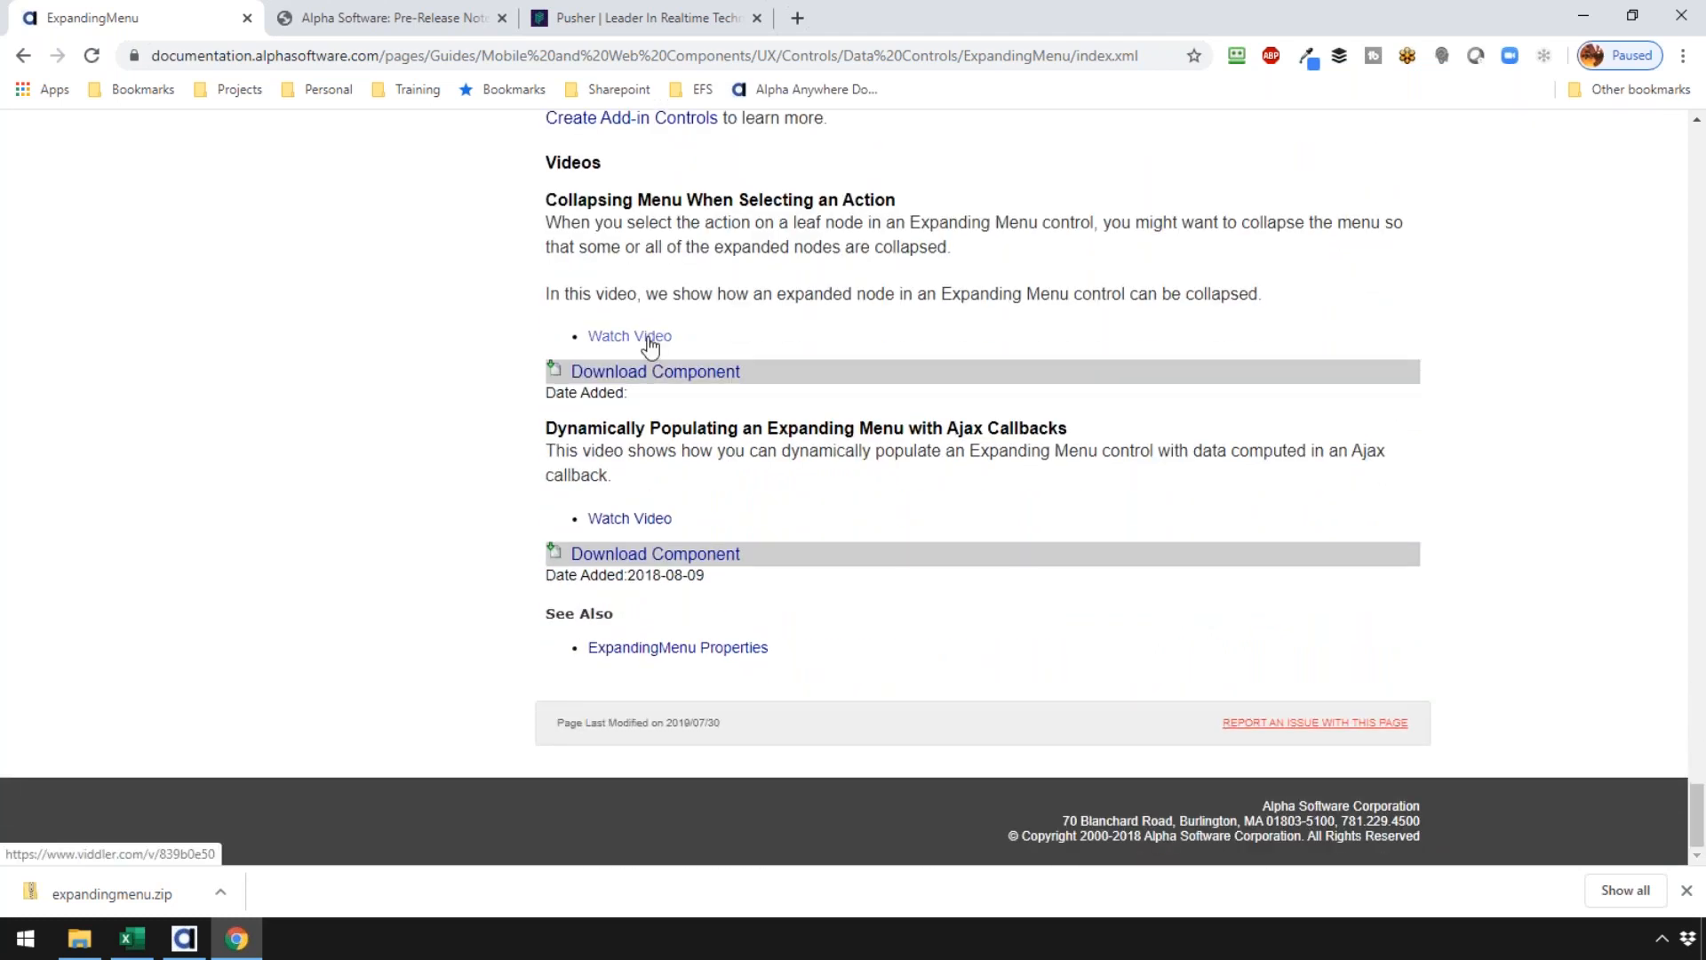
Step: Return to Alpha Anywhere's expandingmenu component and inspect the ExpandingMenu control's menu data genie and Menu color setting, accepting the control's settings
click(184, 937)
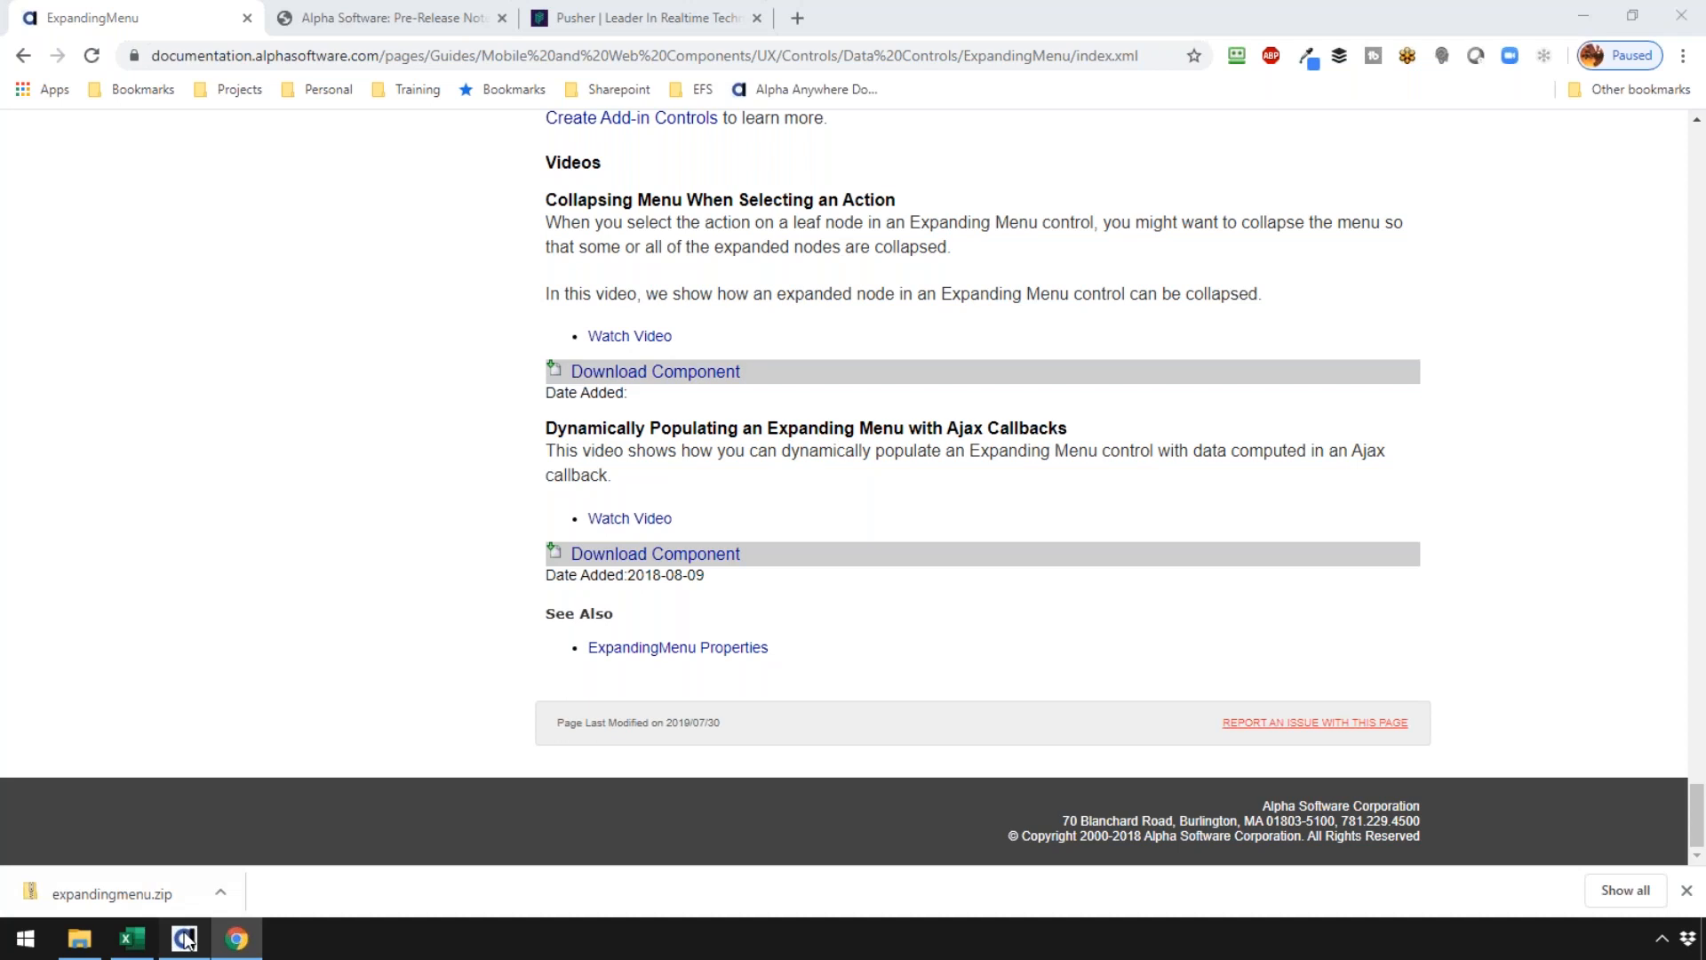
click(420, 868)
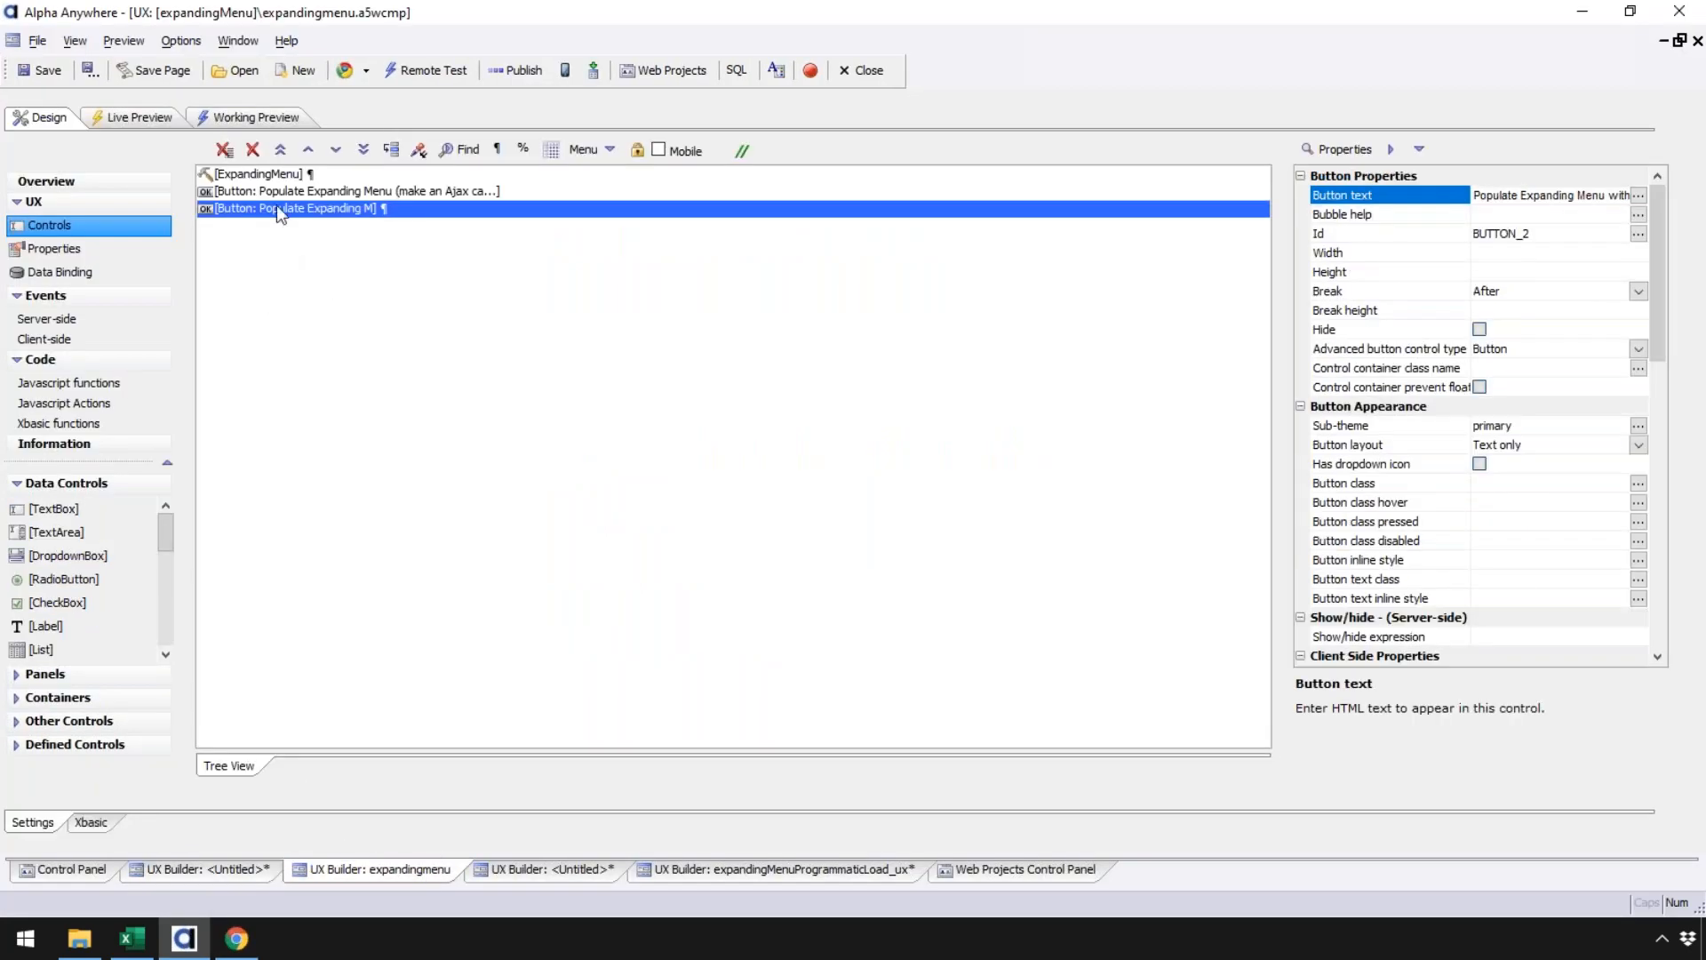
click(265, 175)
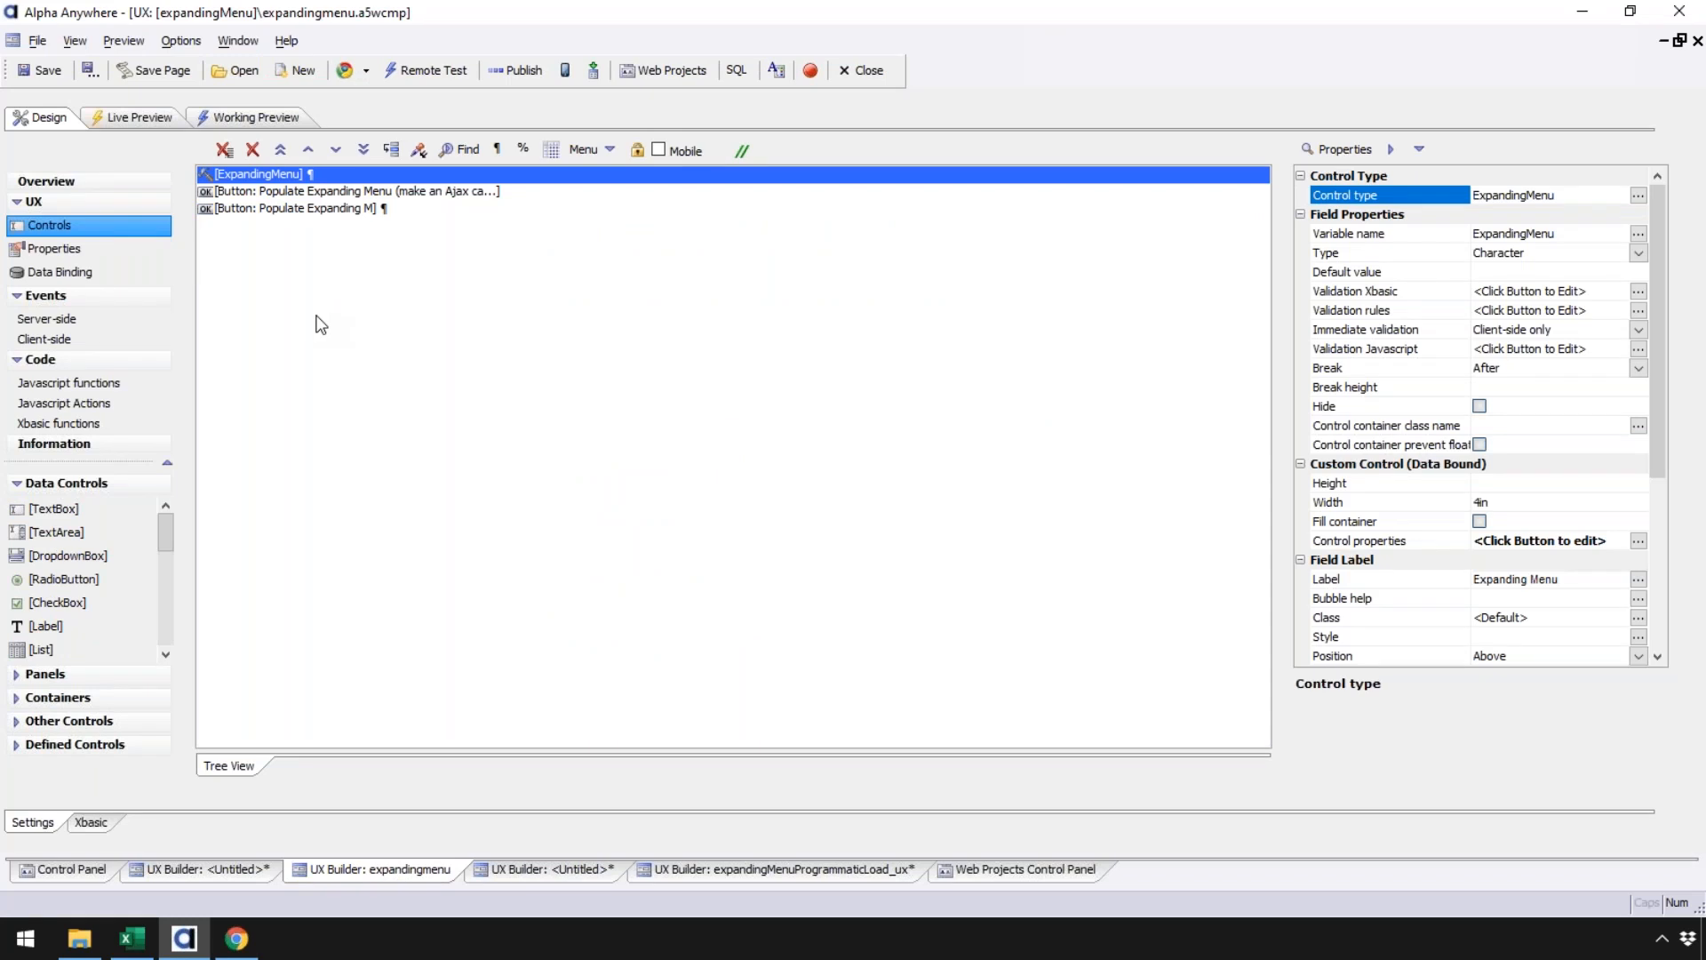
double_click(293, 176)
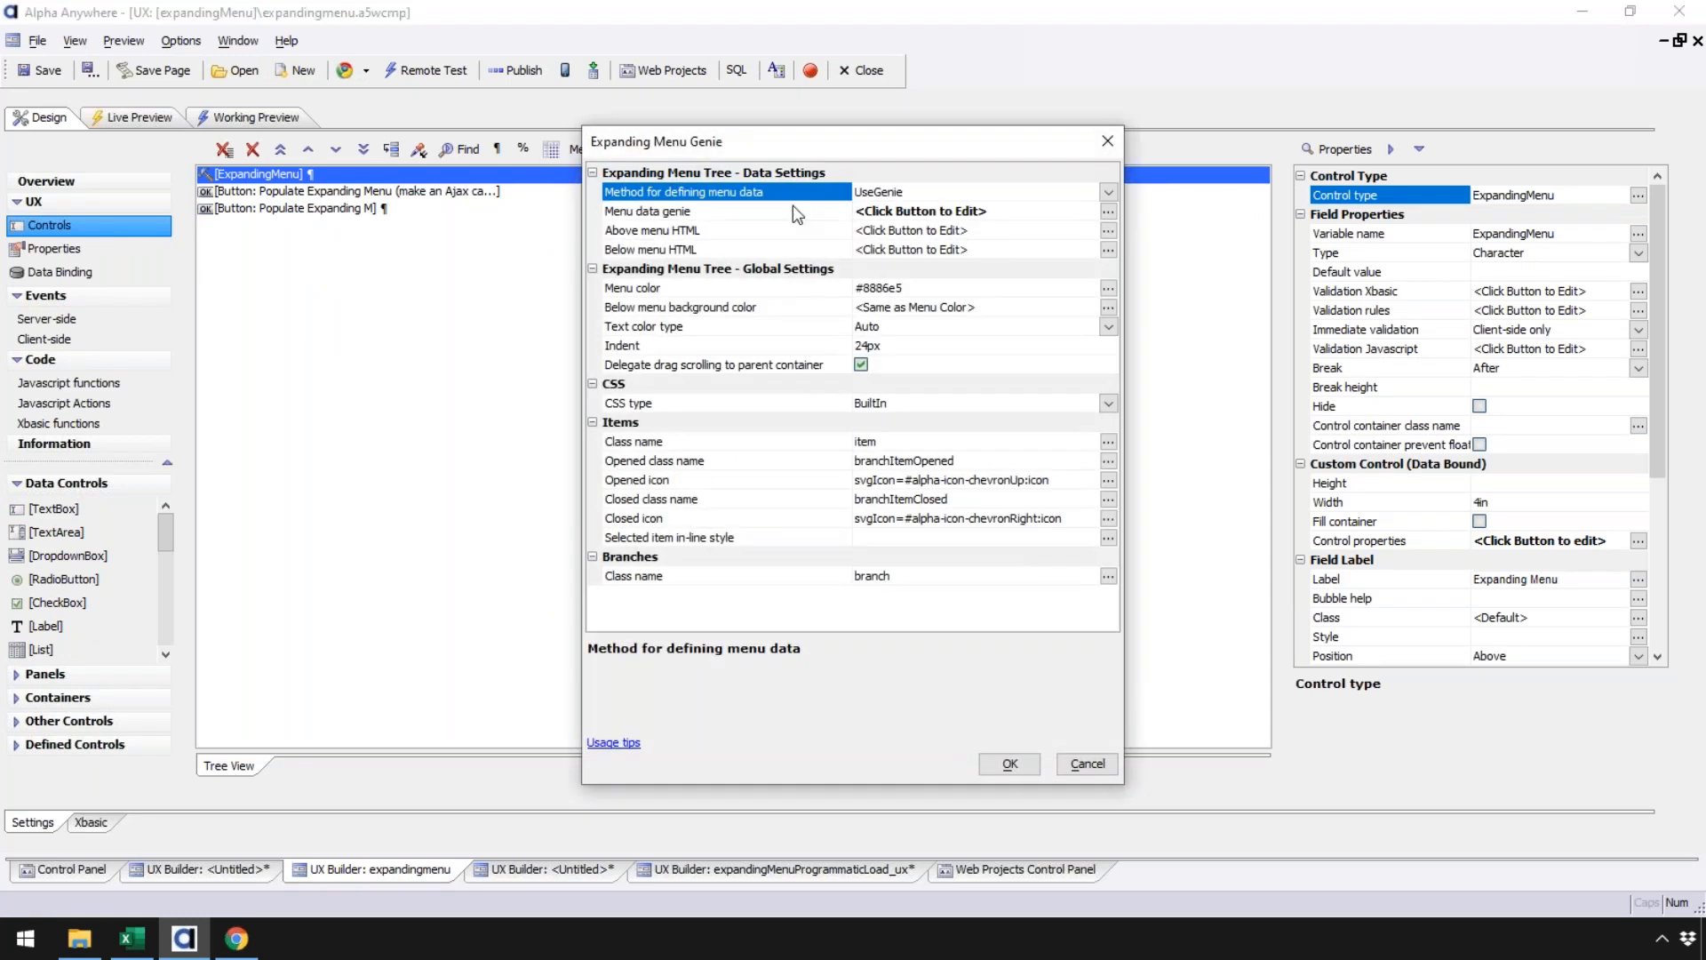
double_click(819, 210)
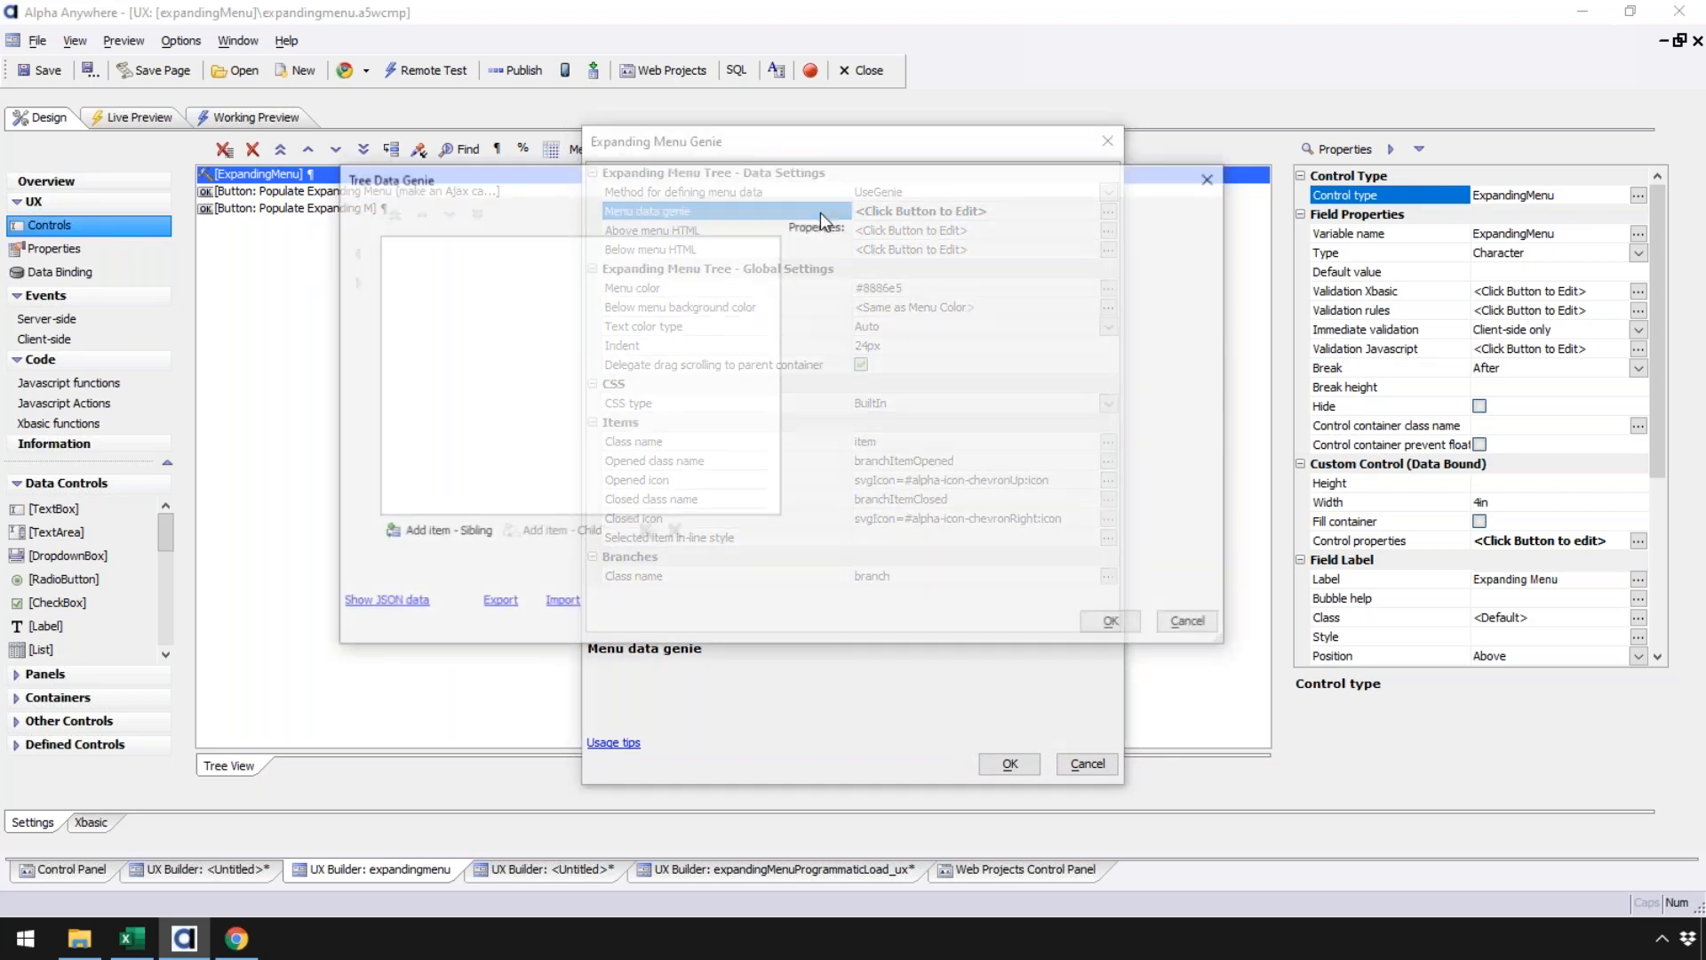
click(1187, 620)
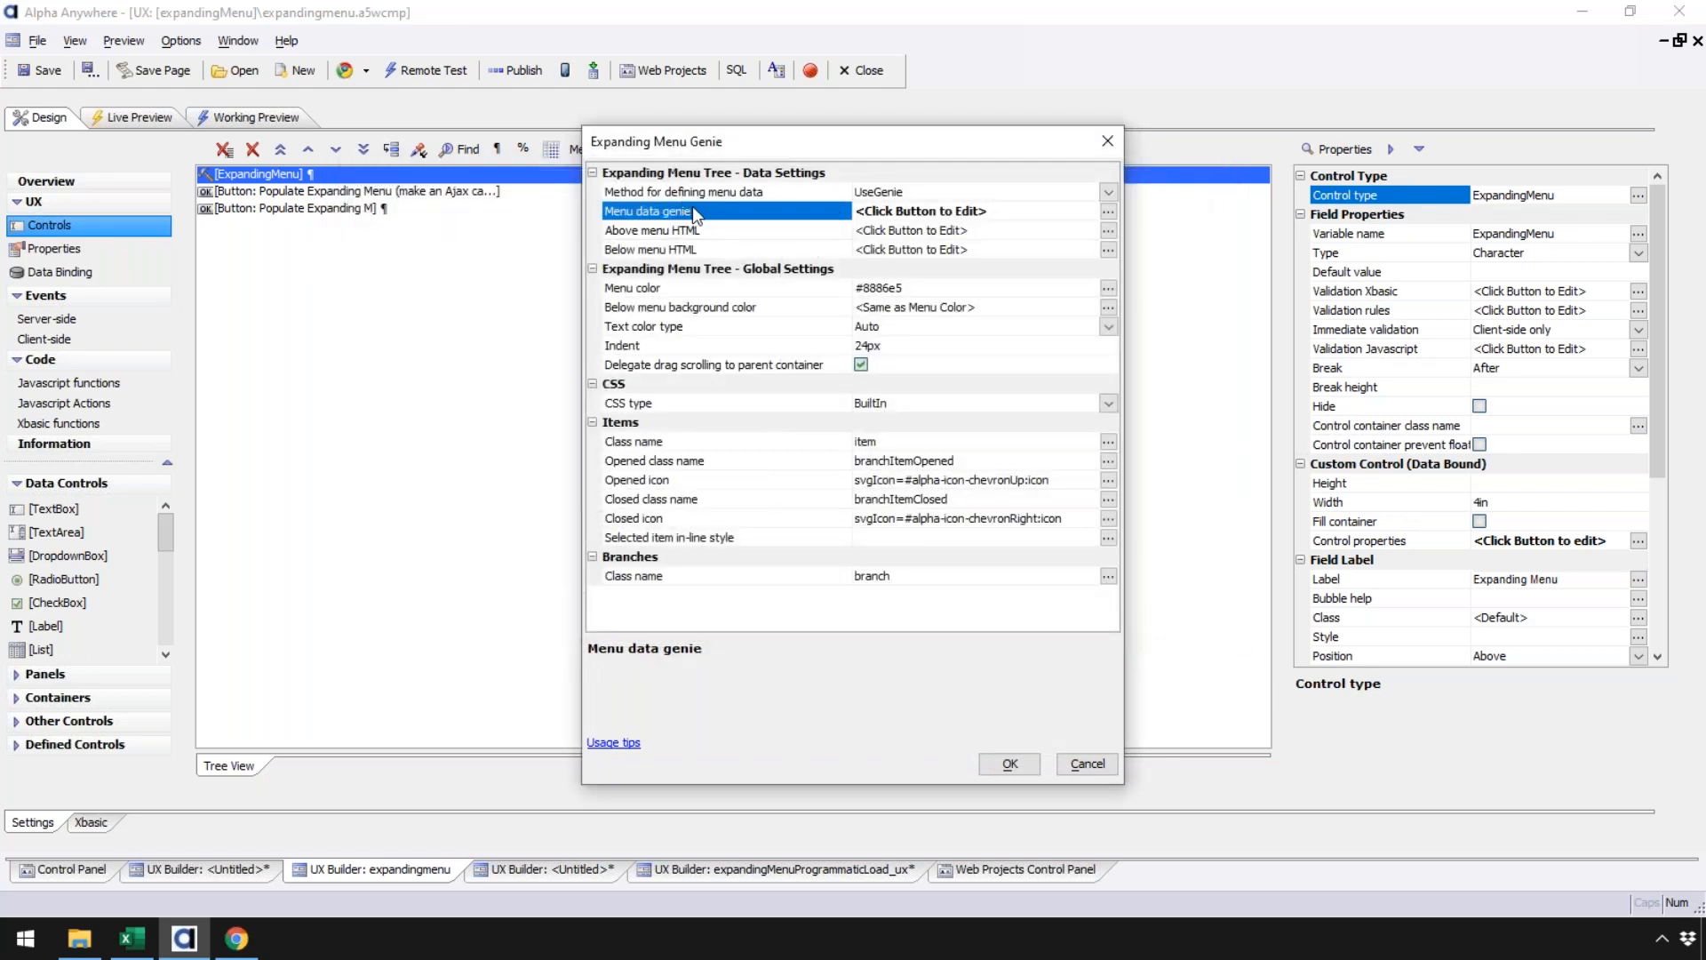
click(709, 282)
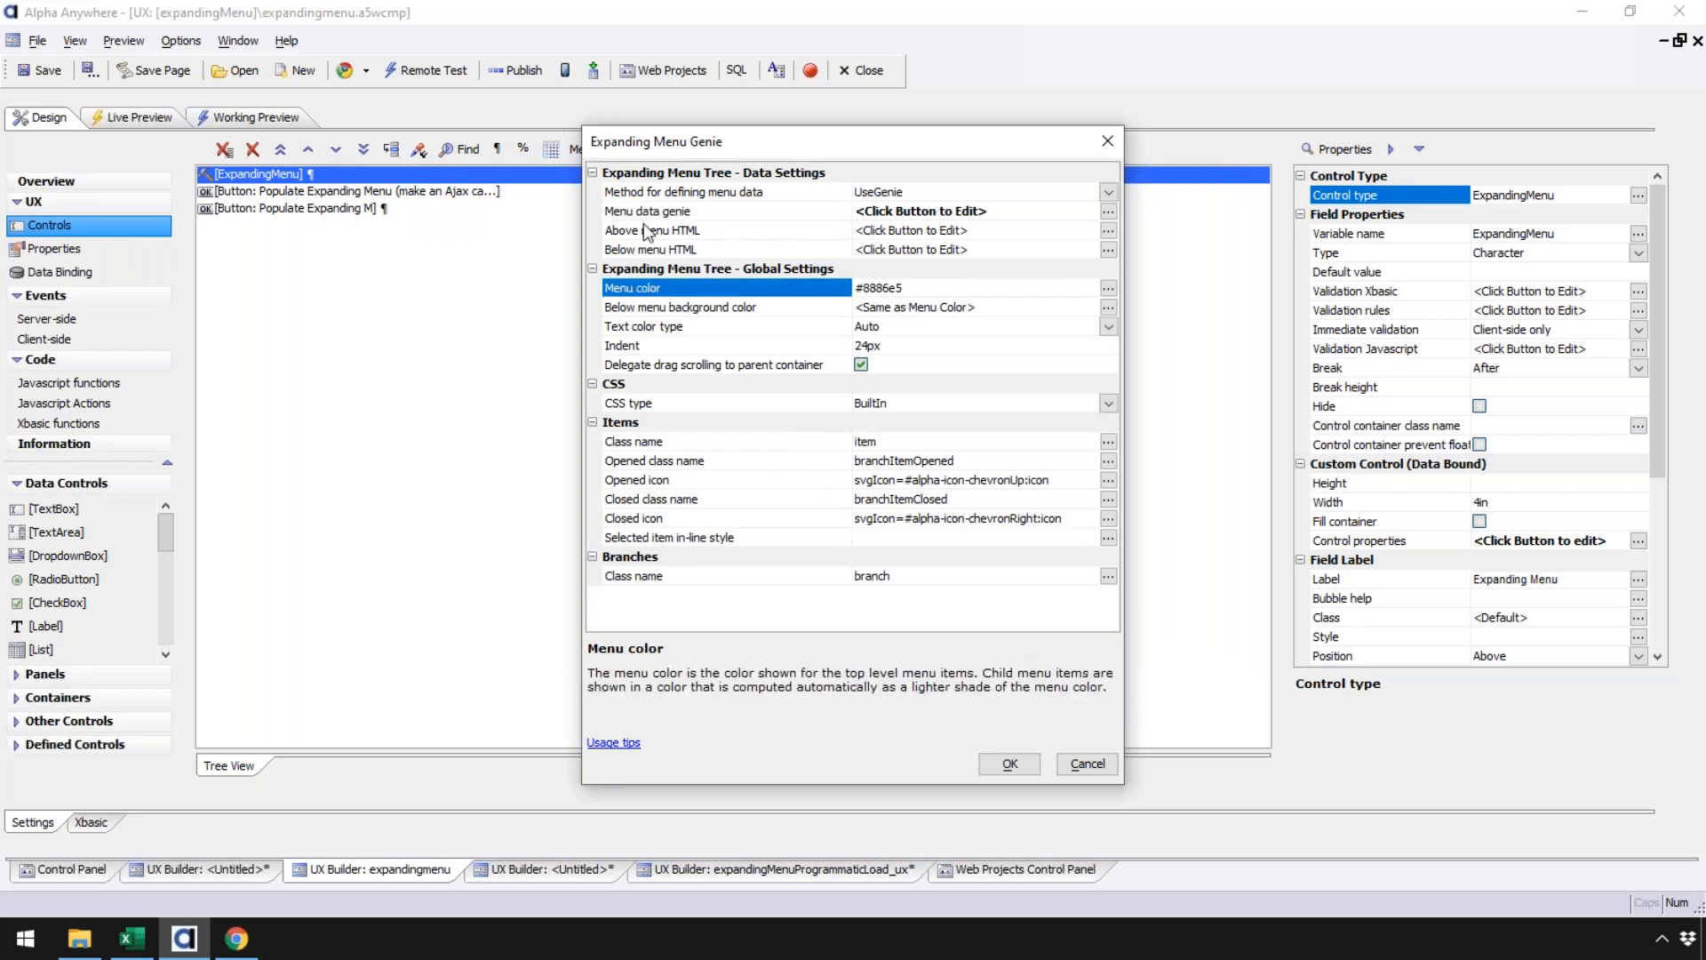
click(1009, 763)
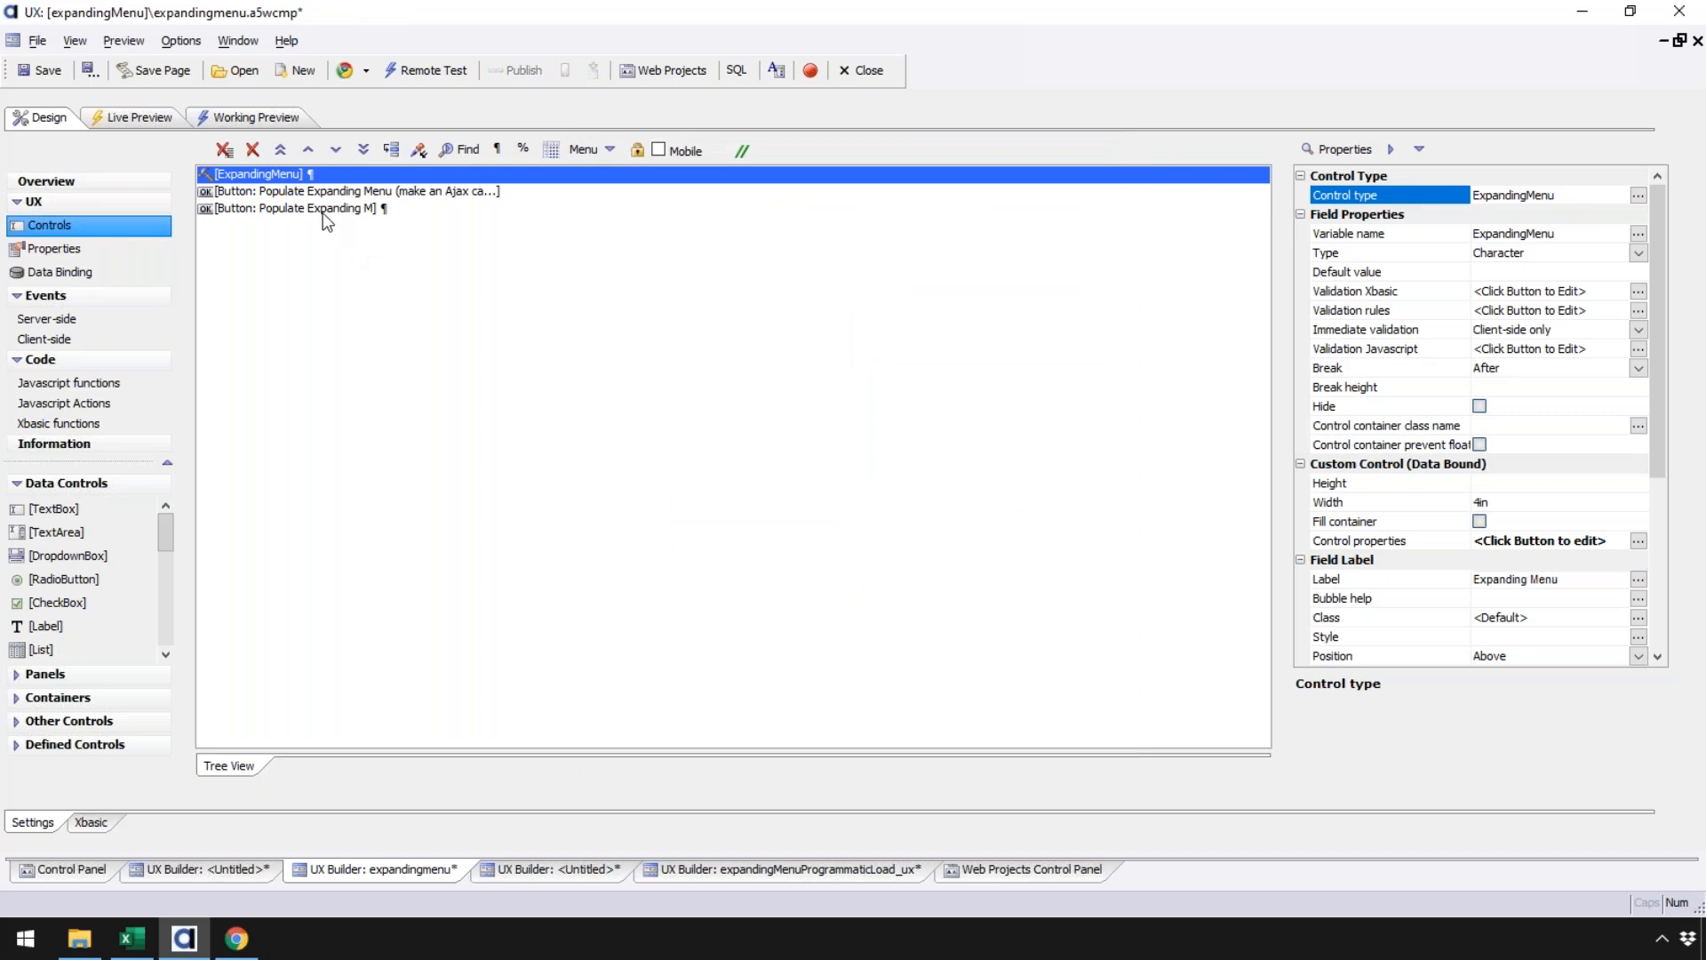
Step: Inspect the two Populate Expanding Menu buttons in the design and show the component in the Working Preview
click(320, 193)
click(318, 208)
click(320, 193)
click(318, 210)
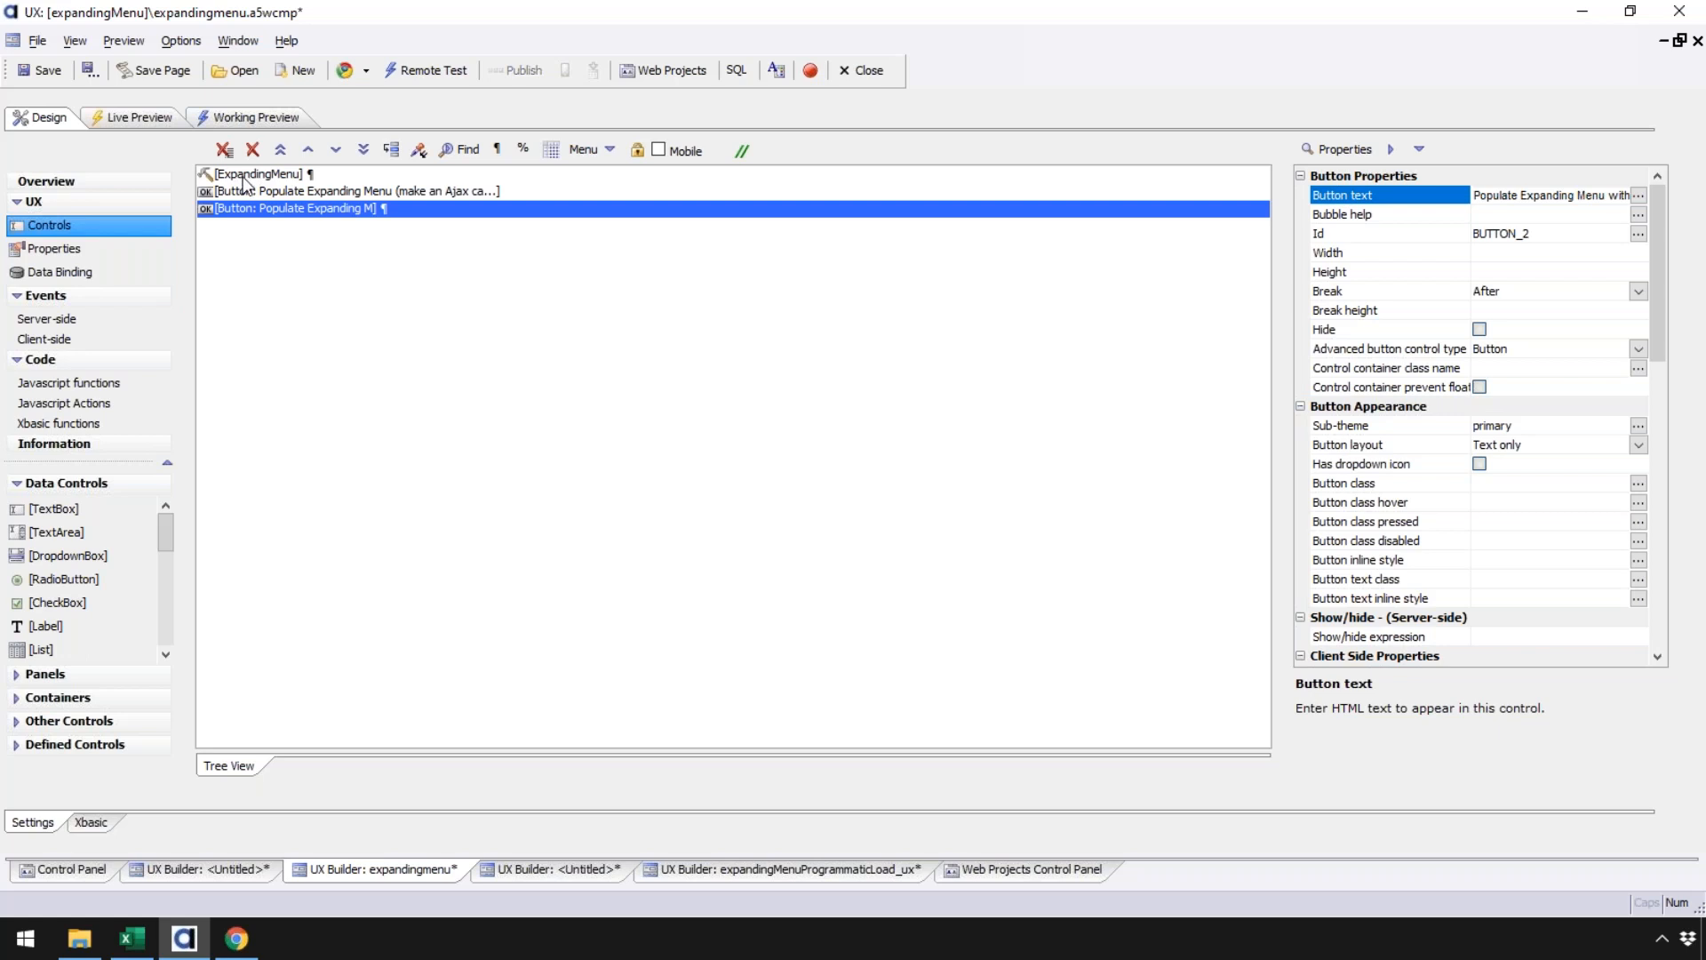
click(229, 121)
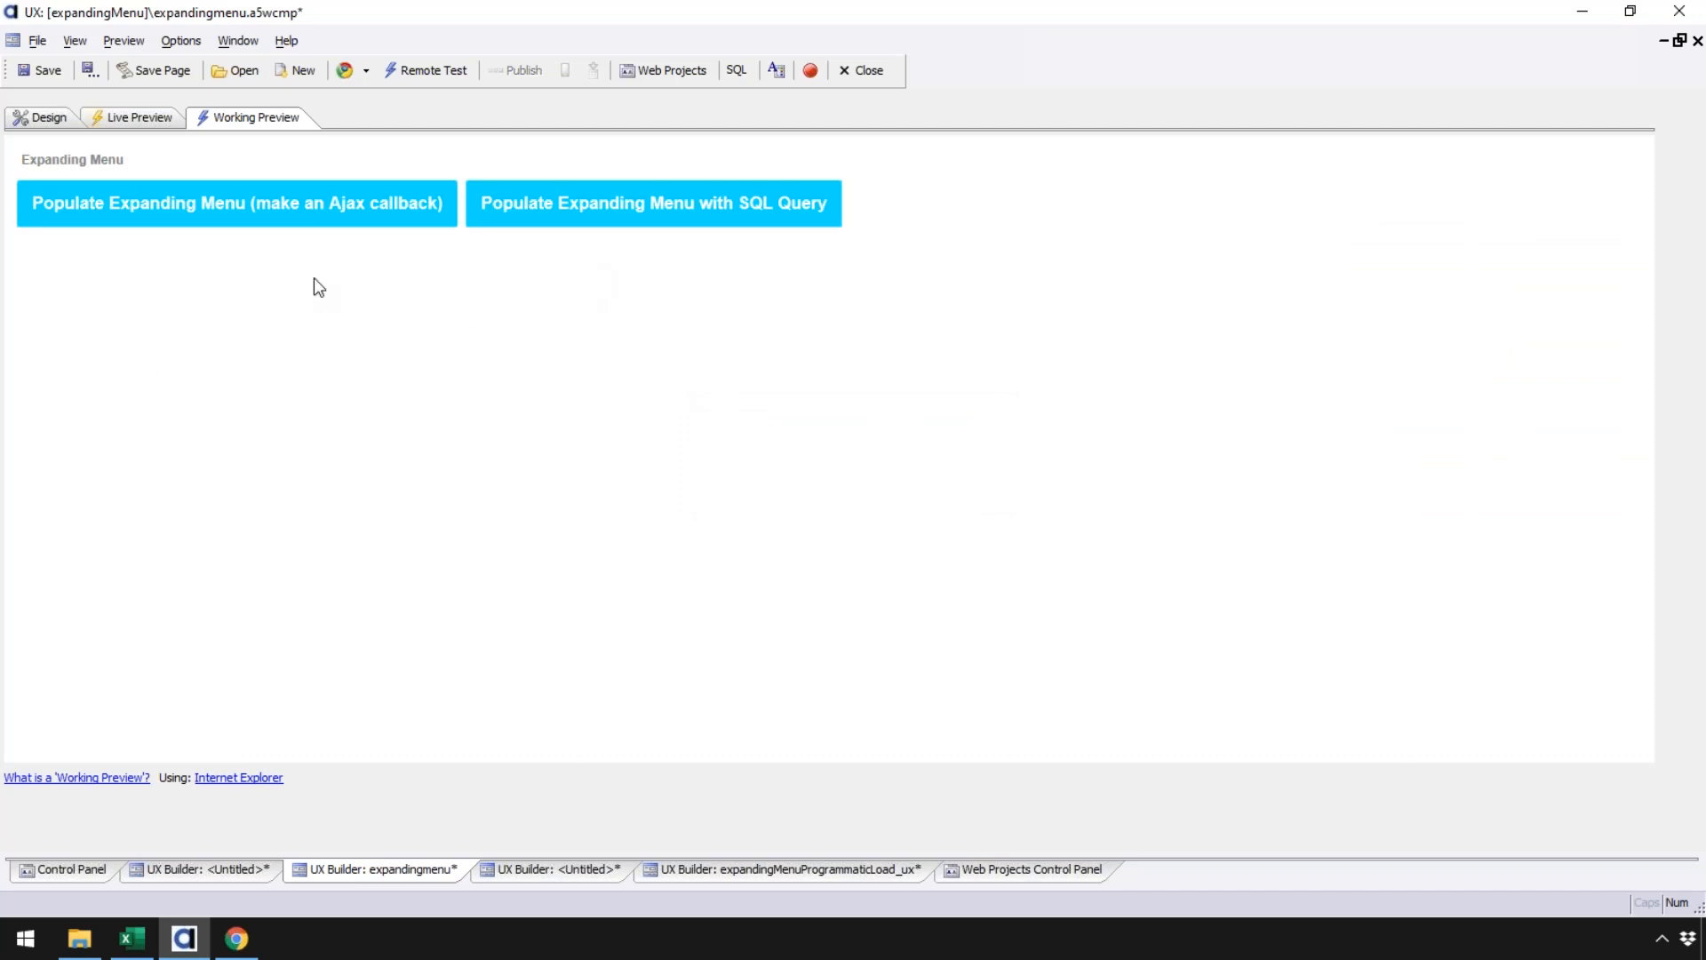
Step: Populate the expanding menu through the Ajax callback and test it by expanding and collapsing Alpha and expanding Beta
click(84, 210)
click(628, 212)
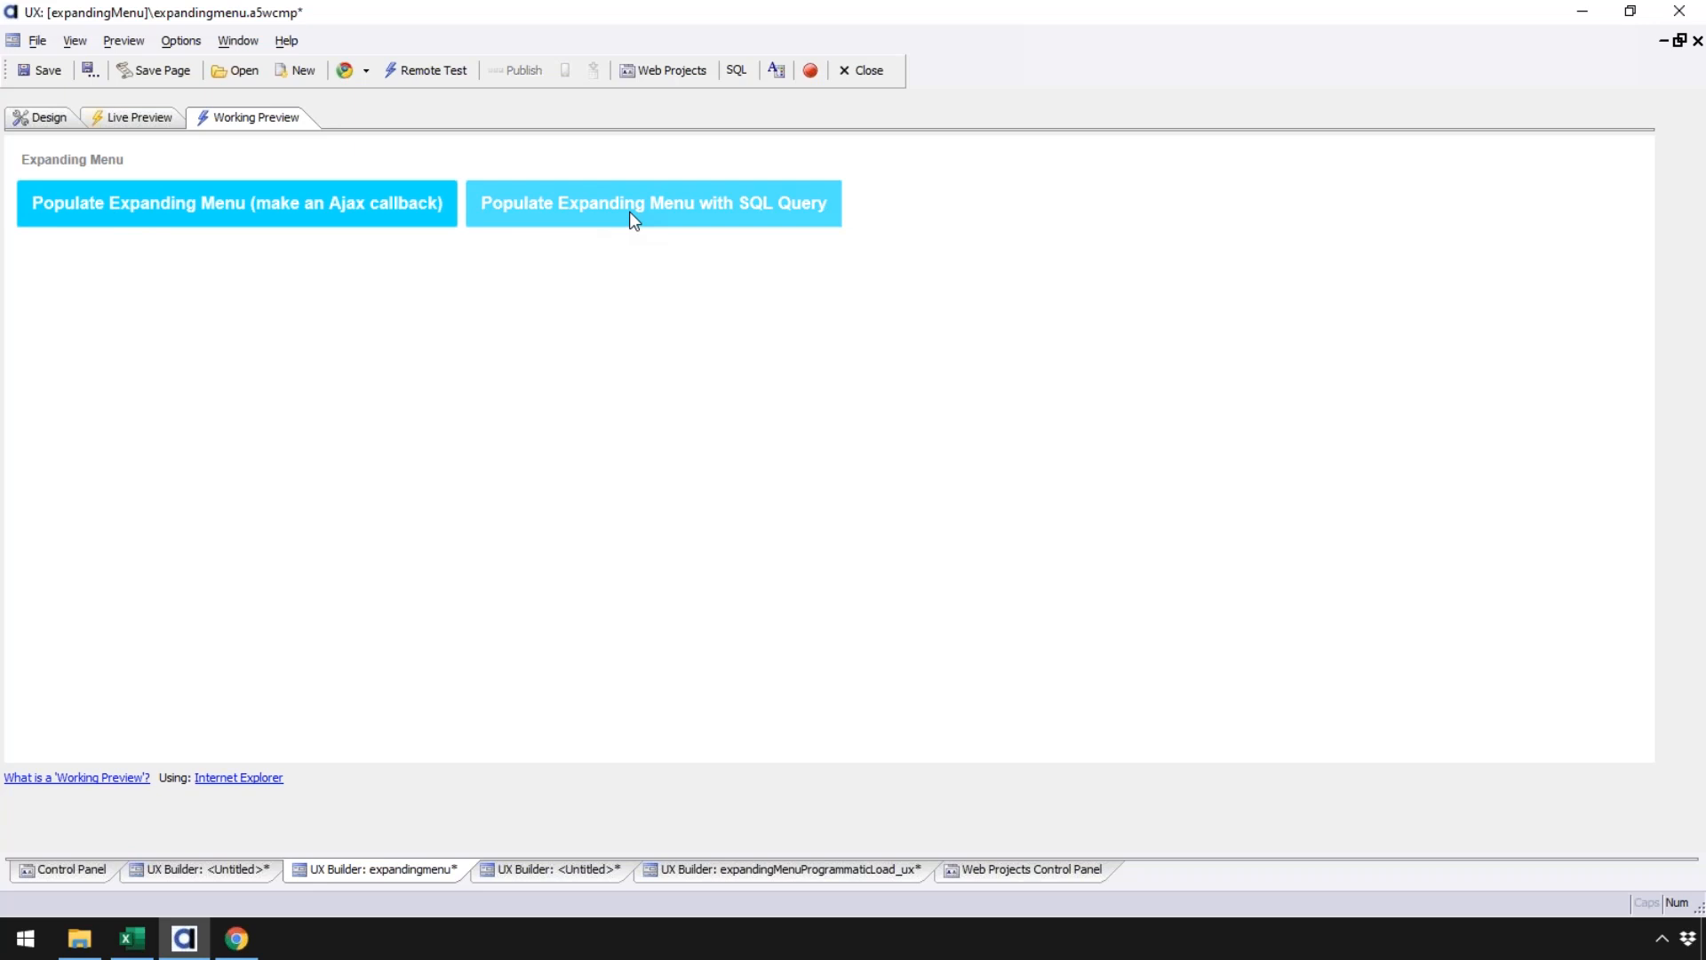
click(129, 204)
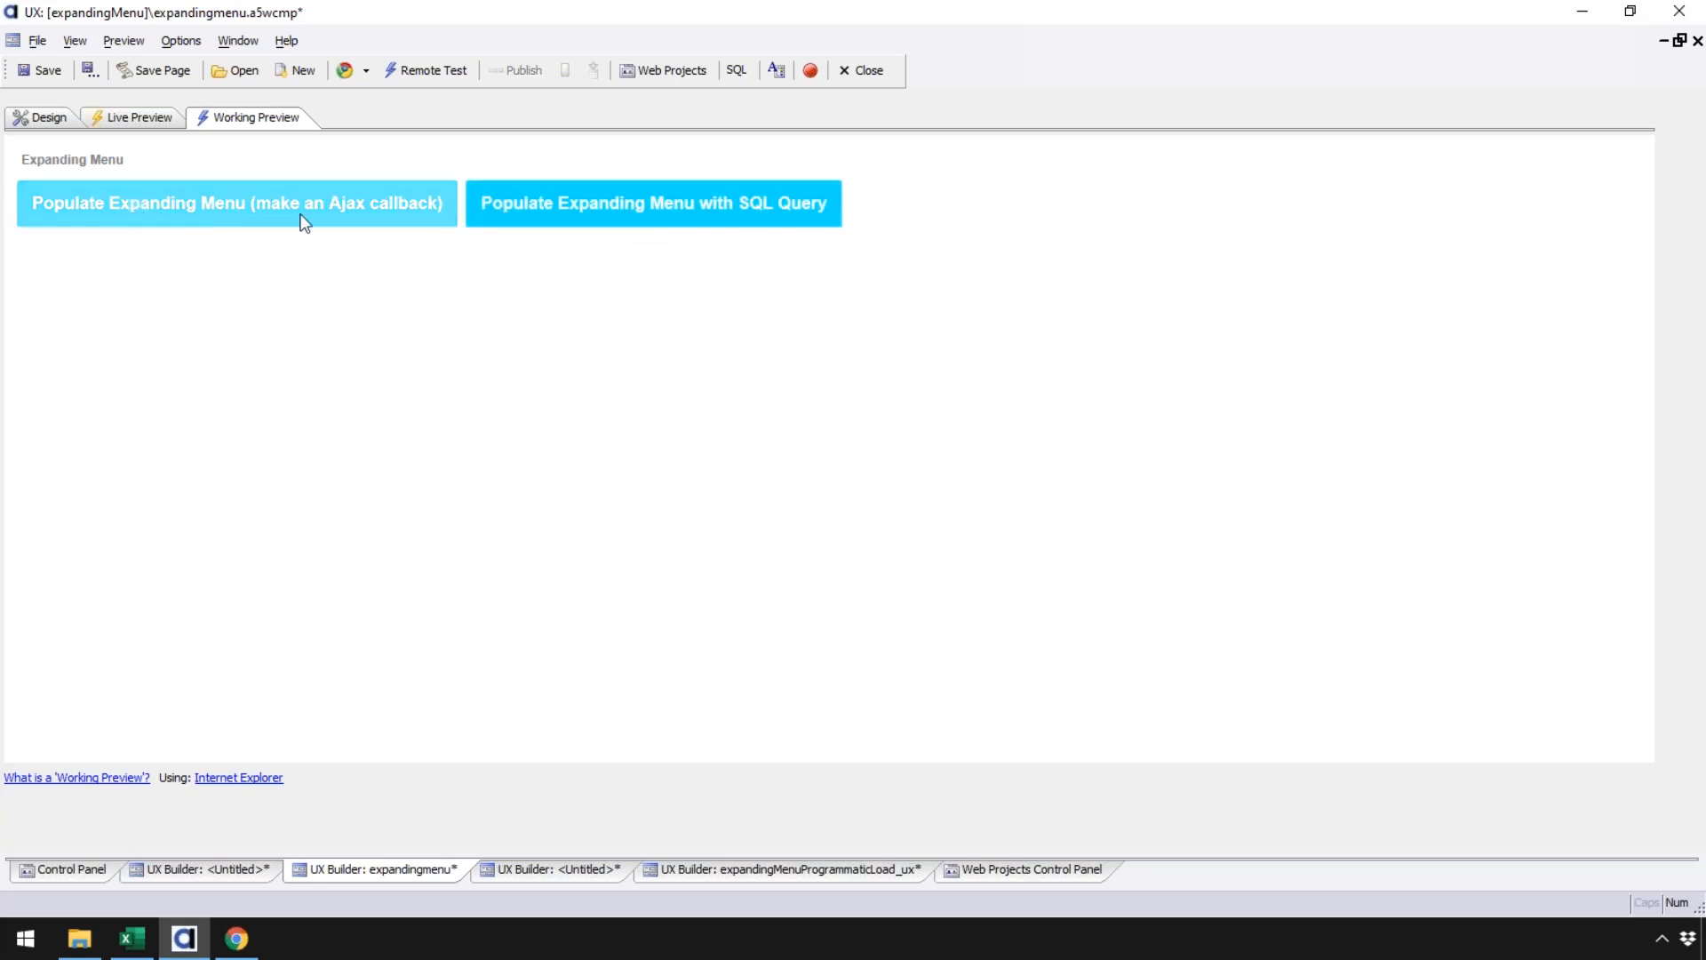
click(646, 219)
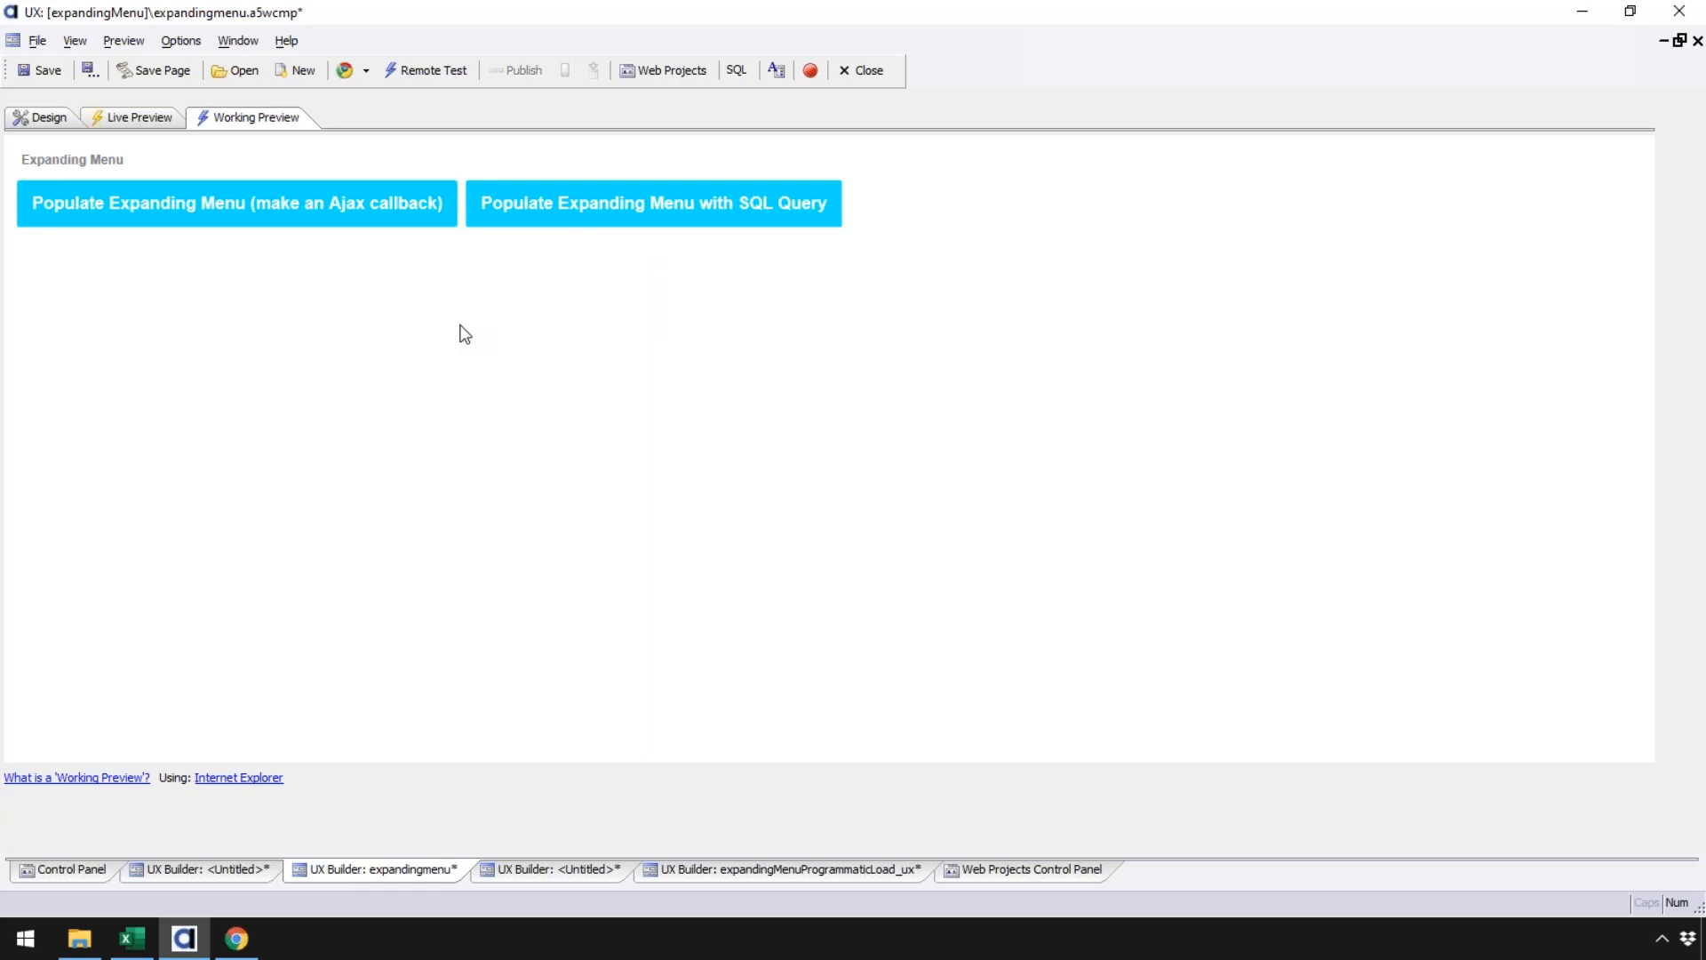
click(312, 202)
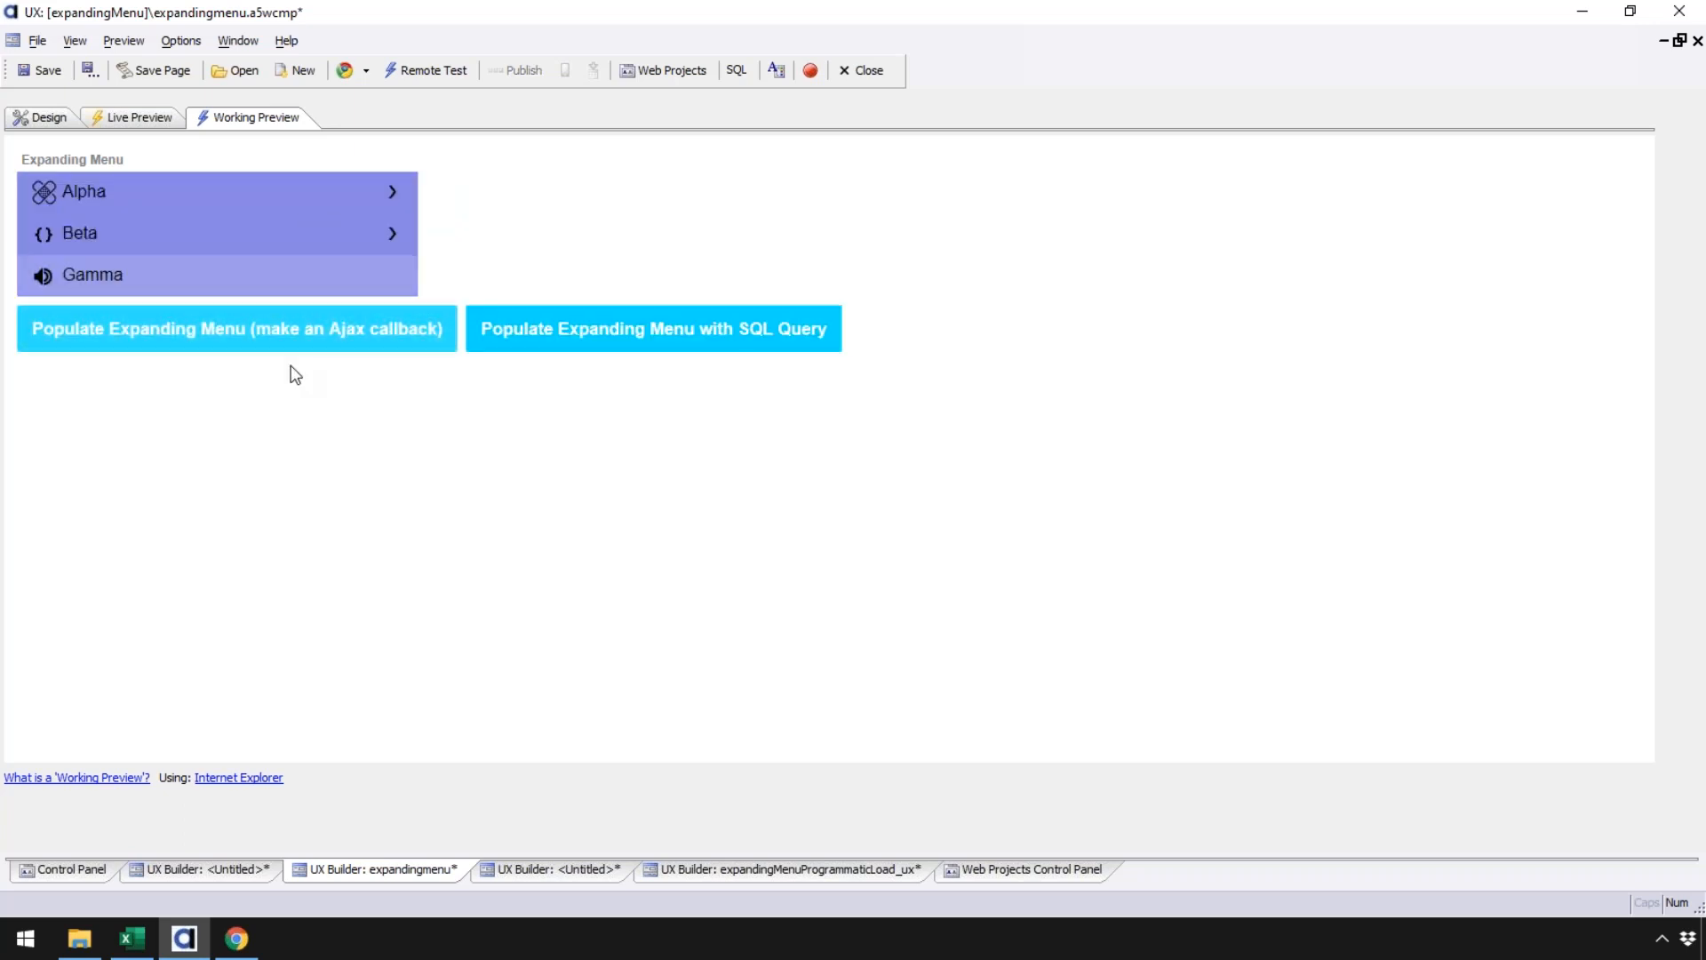
click(158, 197)
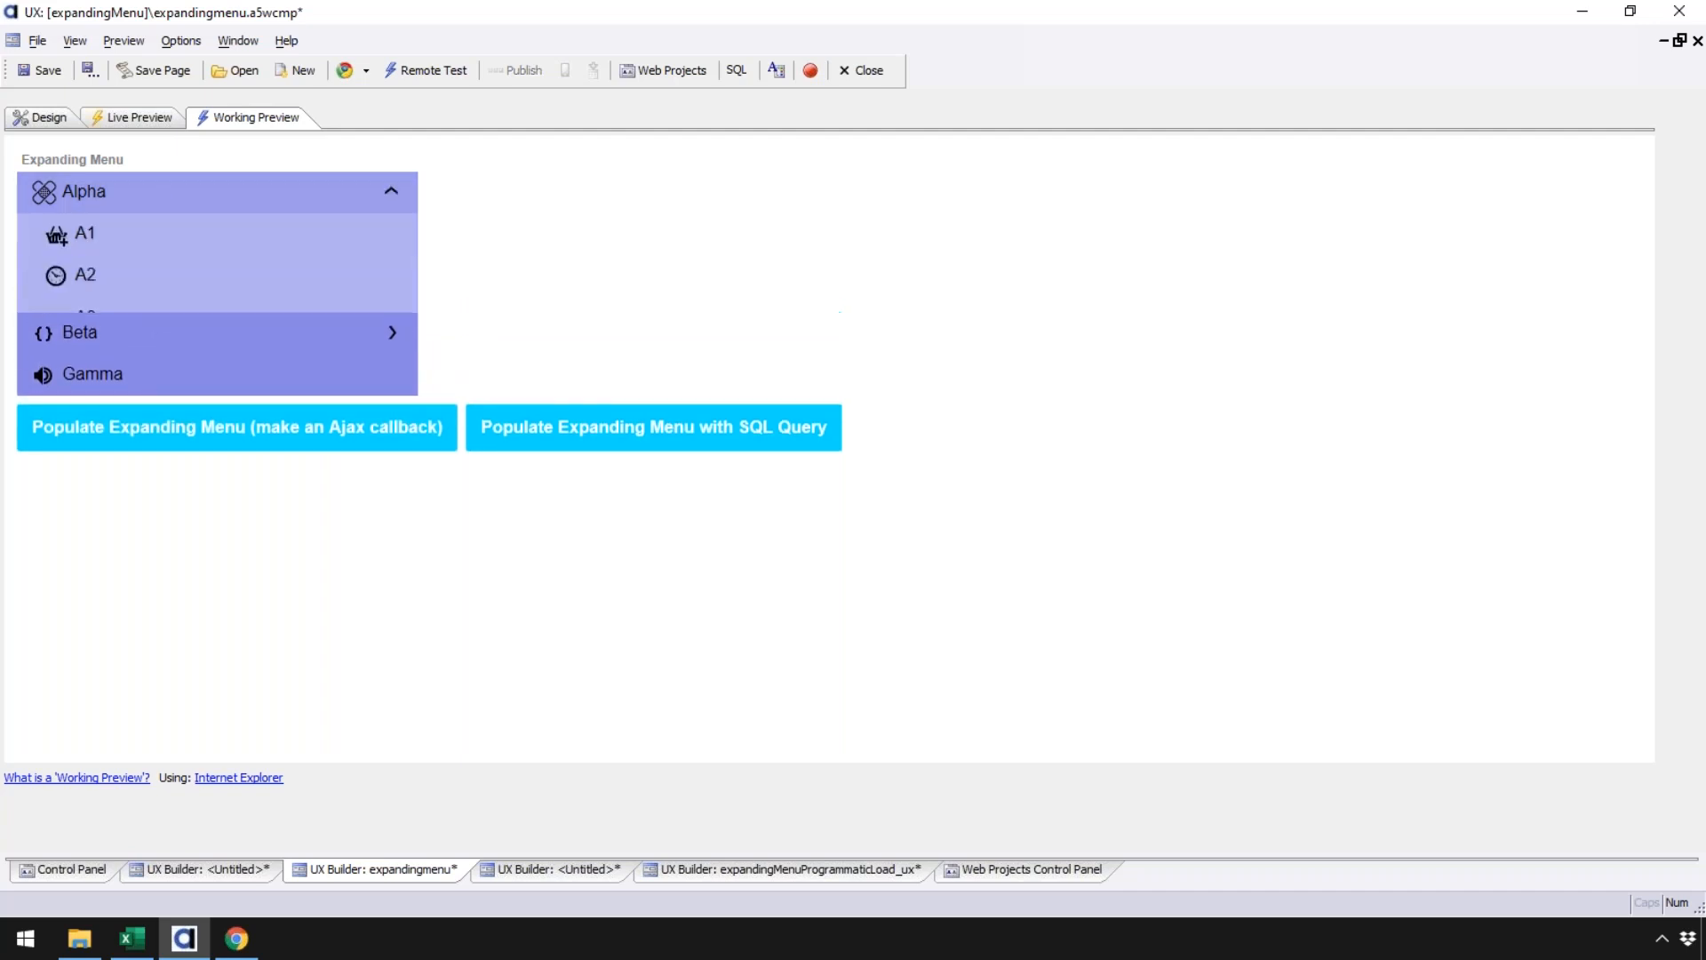
click(159, 198)
click(158, 229)
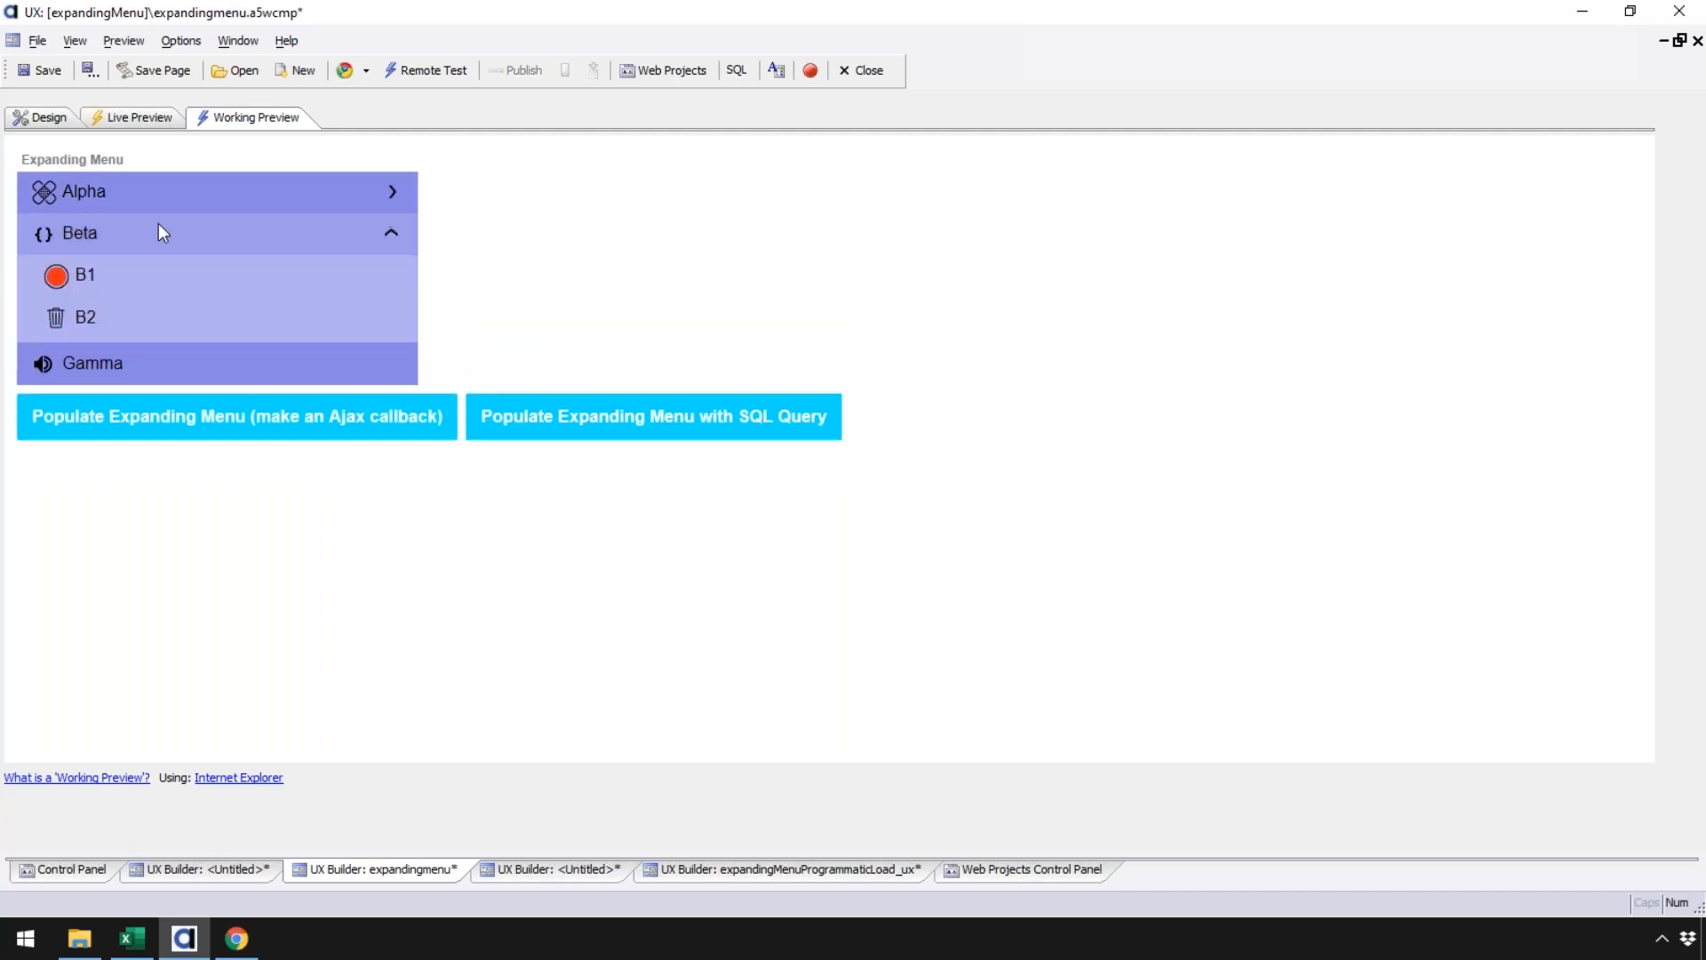
Step: Expand Alpha in the populated menu and test the A1 item's action twice, dismissing each message
click(91, 203)
click(89, 249)
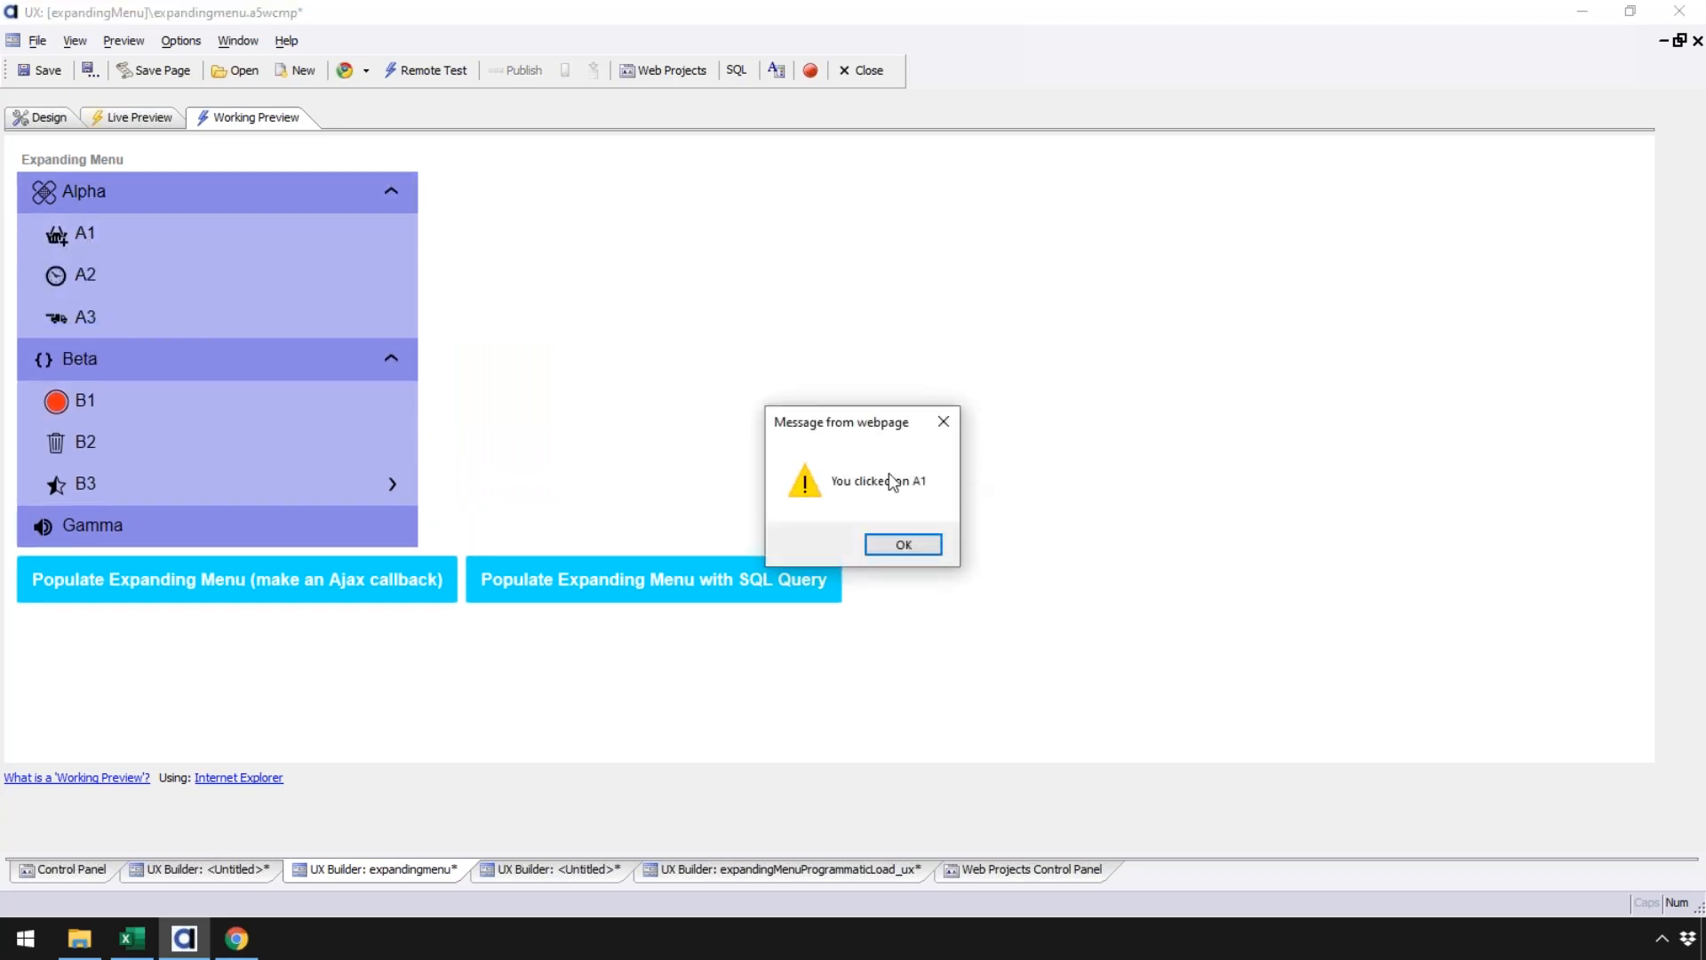
click(931, 549)
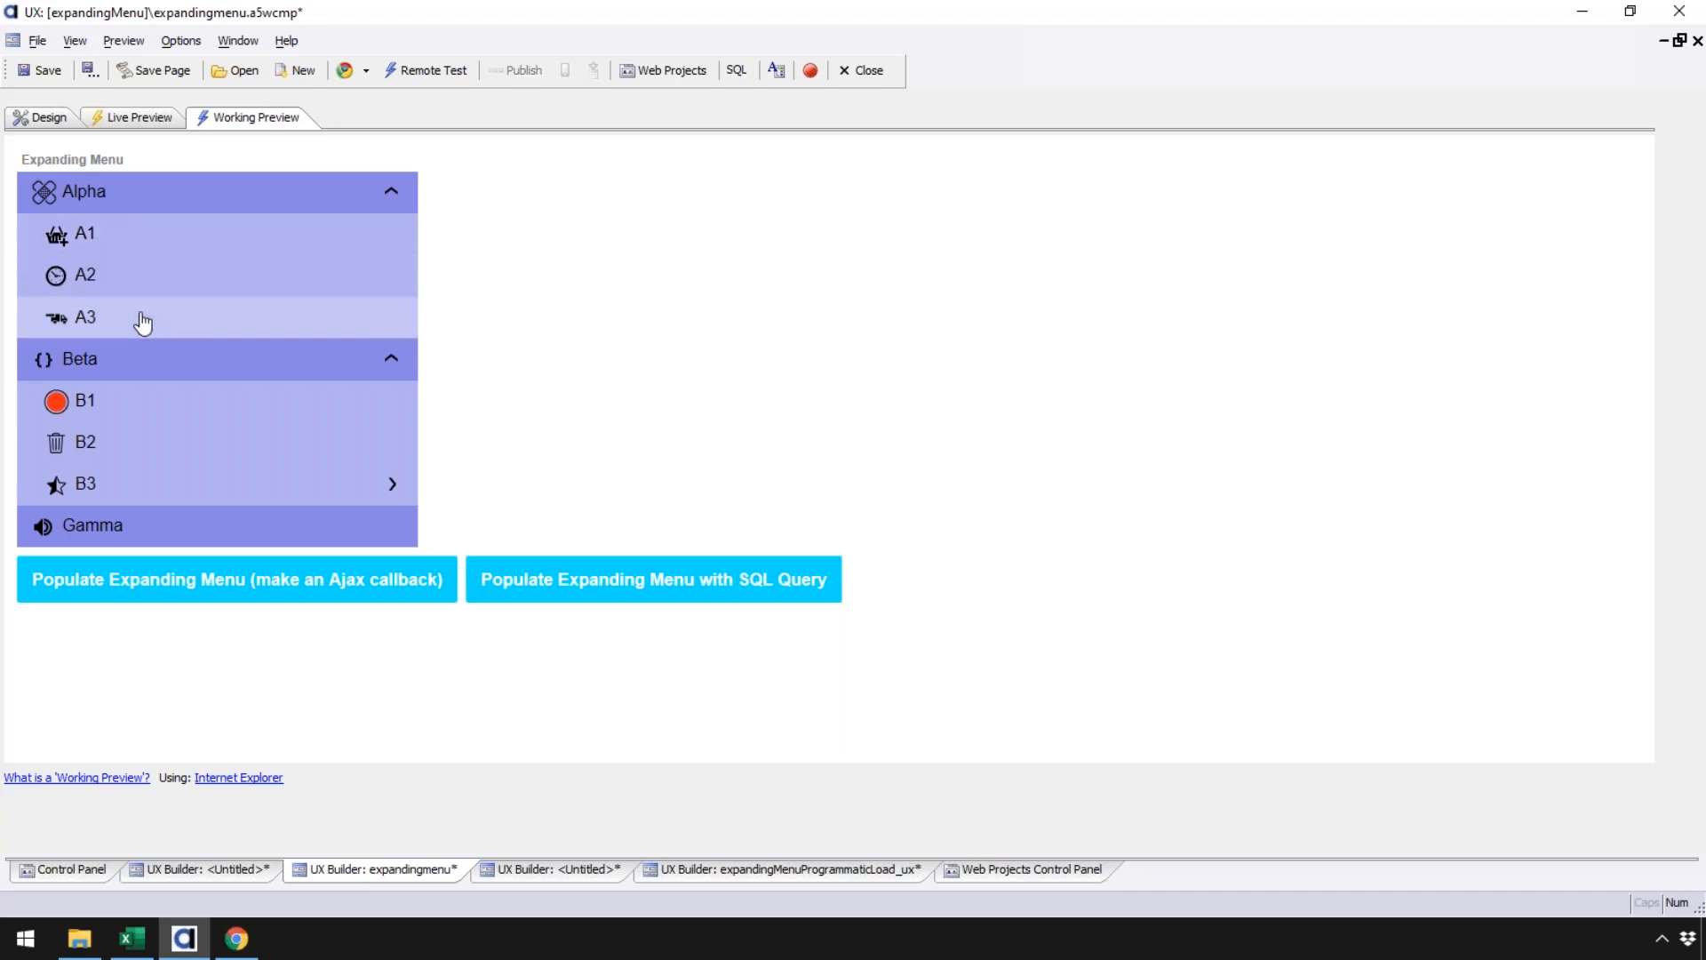
click(120, 242)
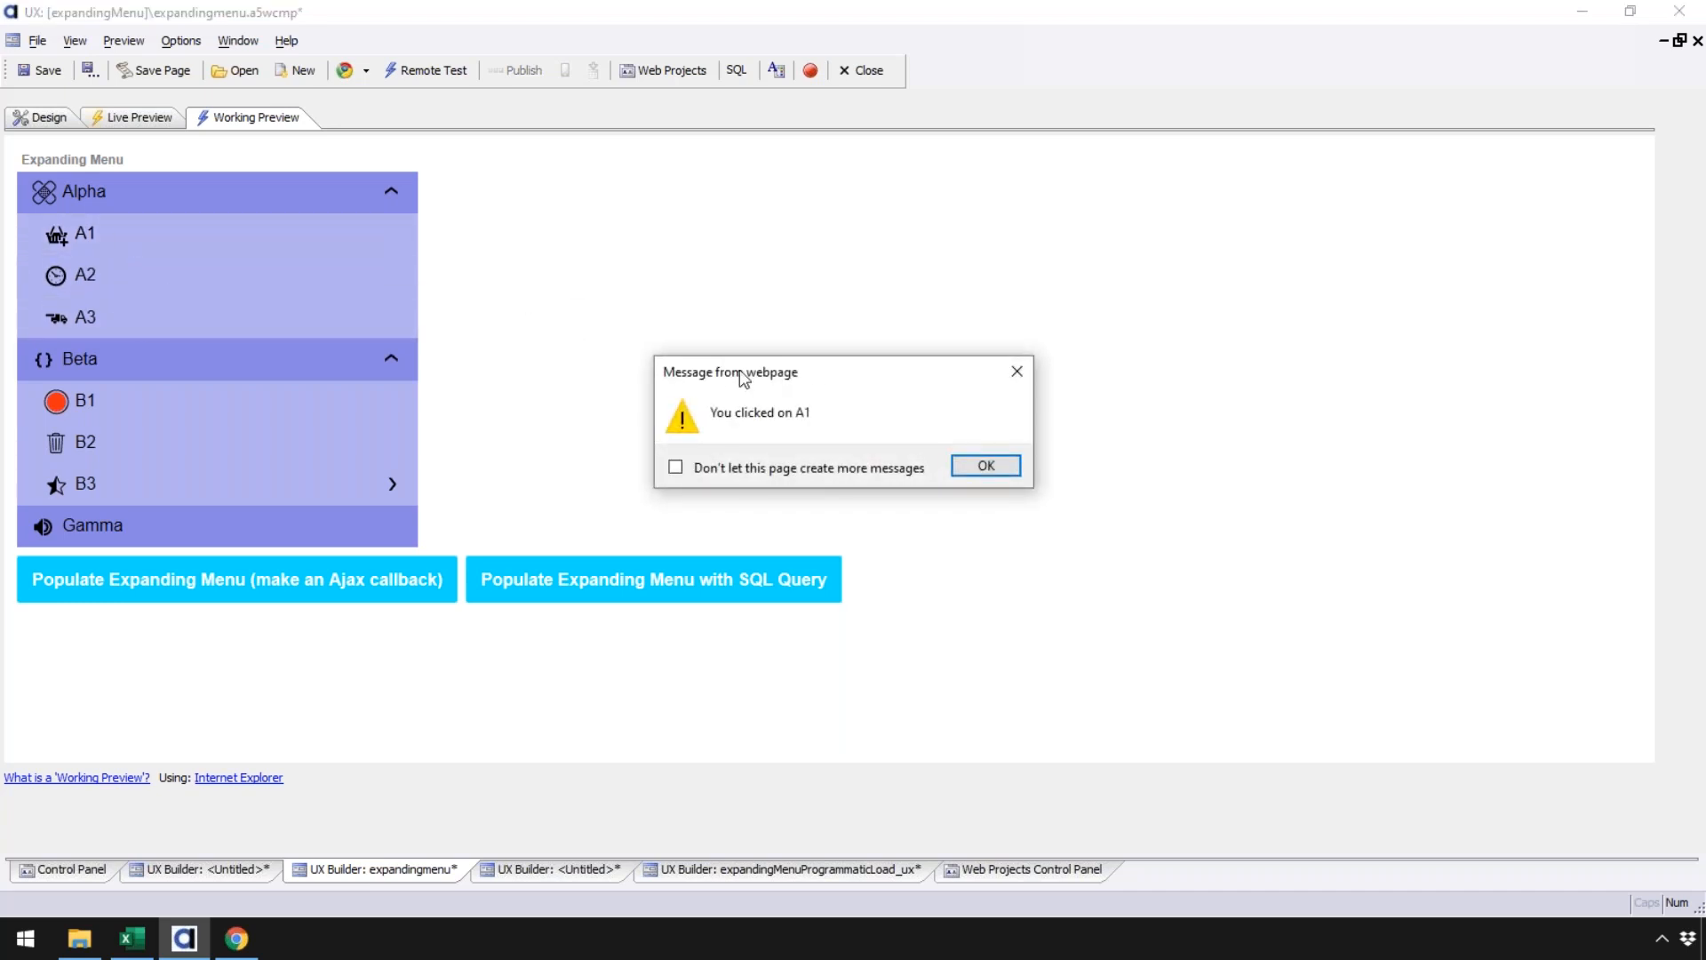
click(987, 467)
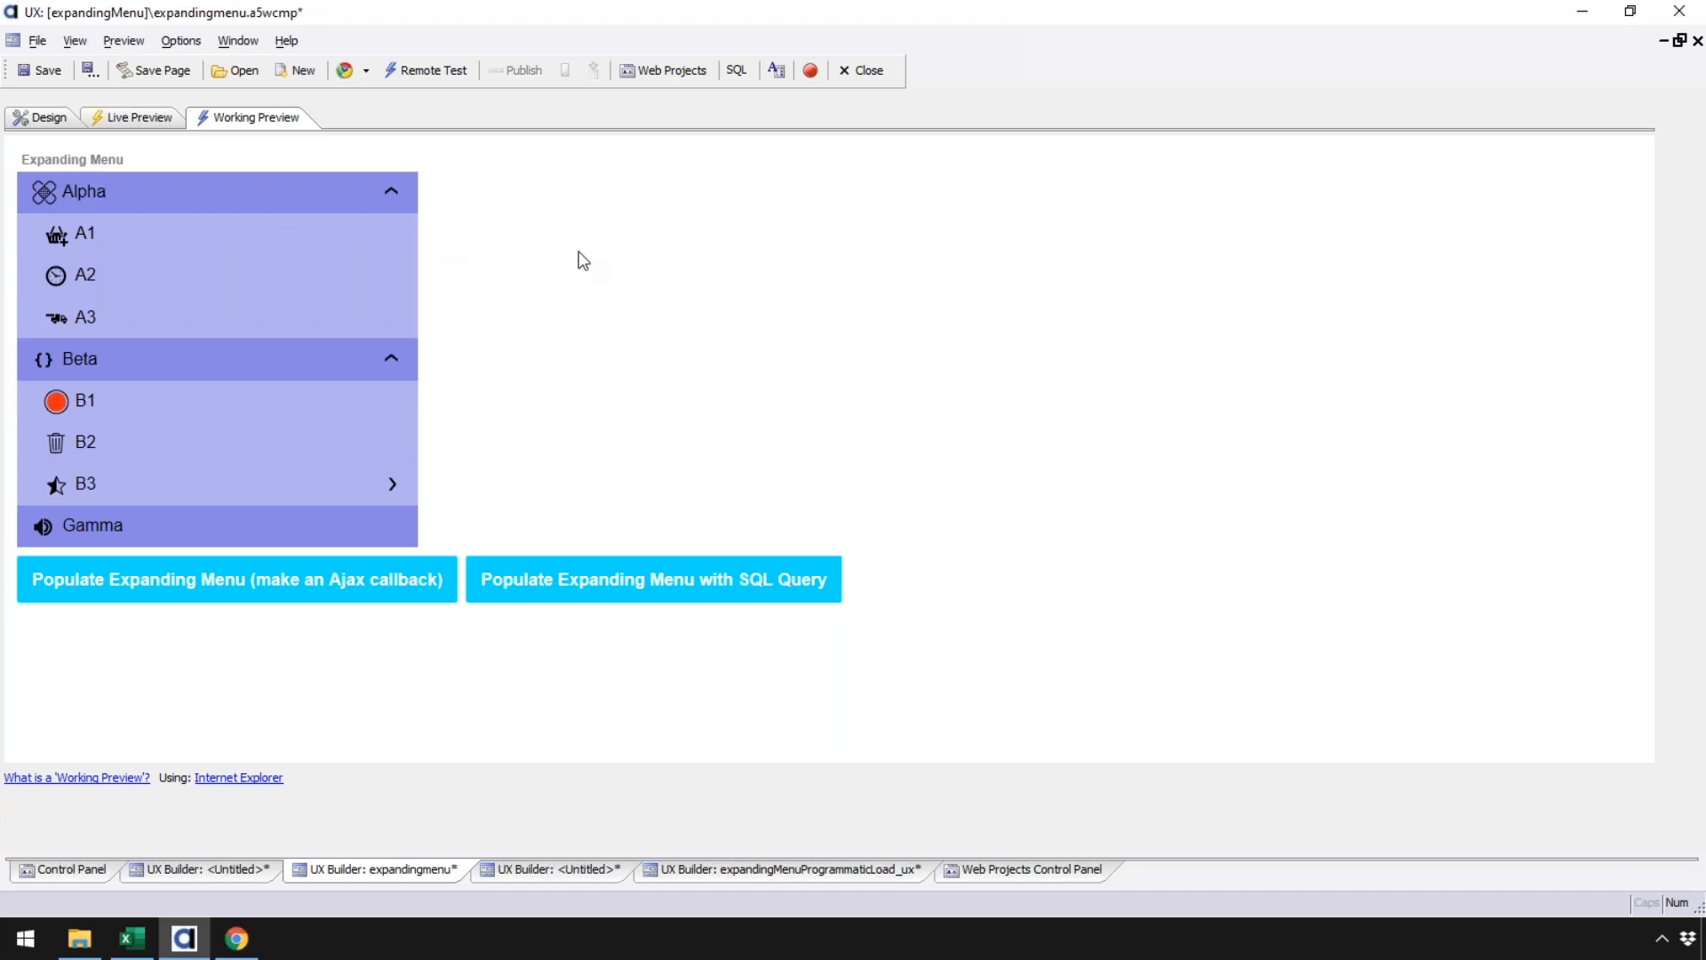
Step: Repopulate the expanding menu through the Ajax callback and expand Beta and Alpha
click(339, 572)
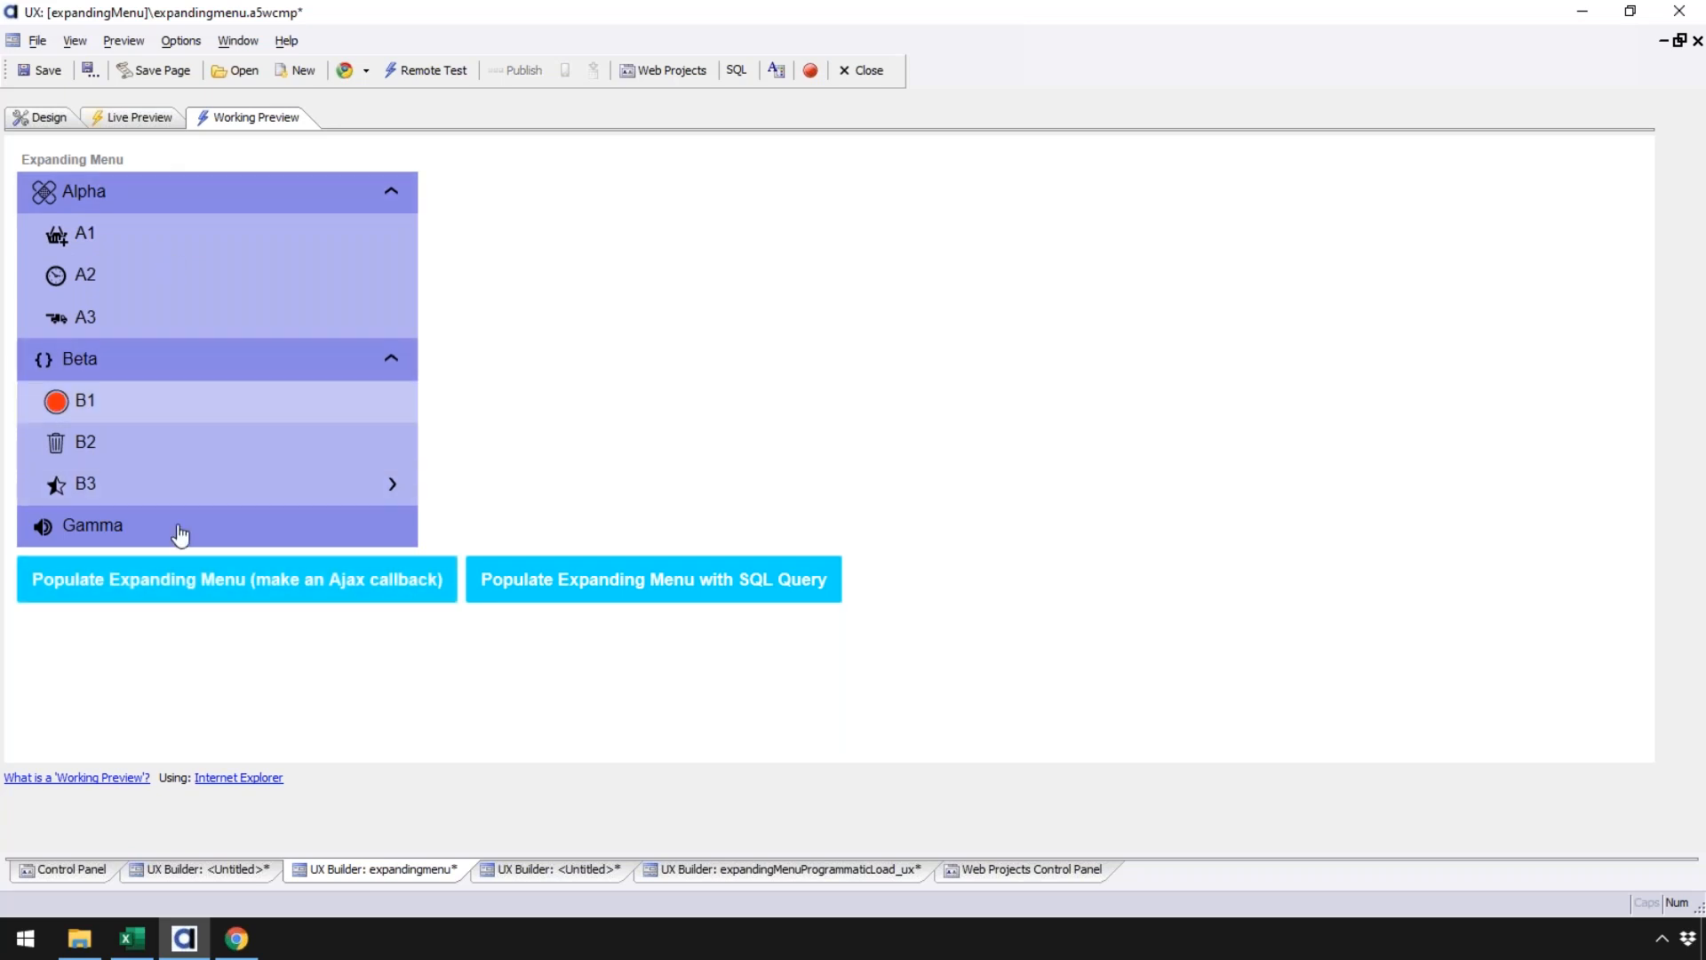
click(190, 572)
click(152, 242)
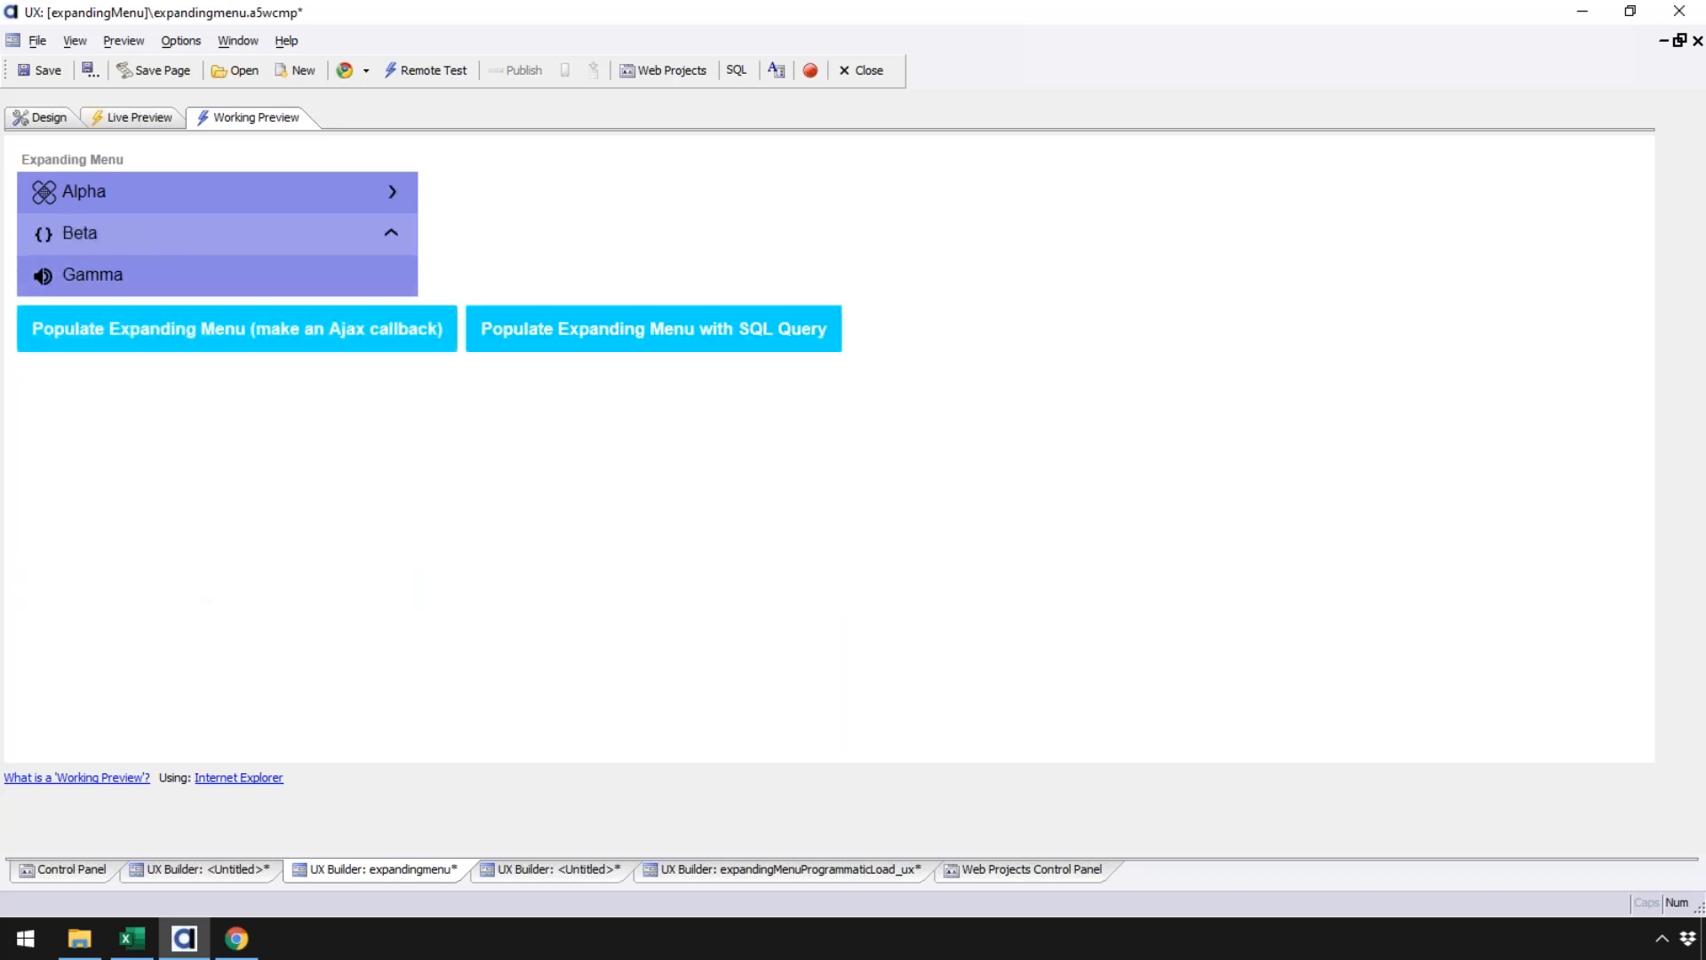
click(156, 195)
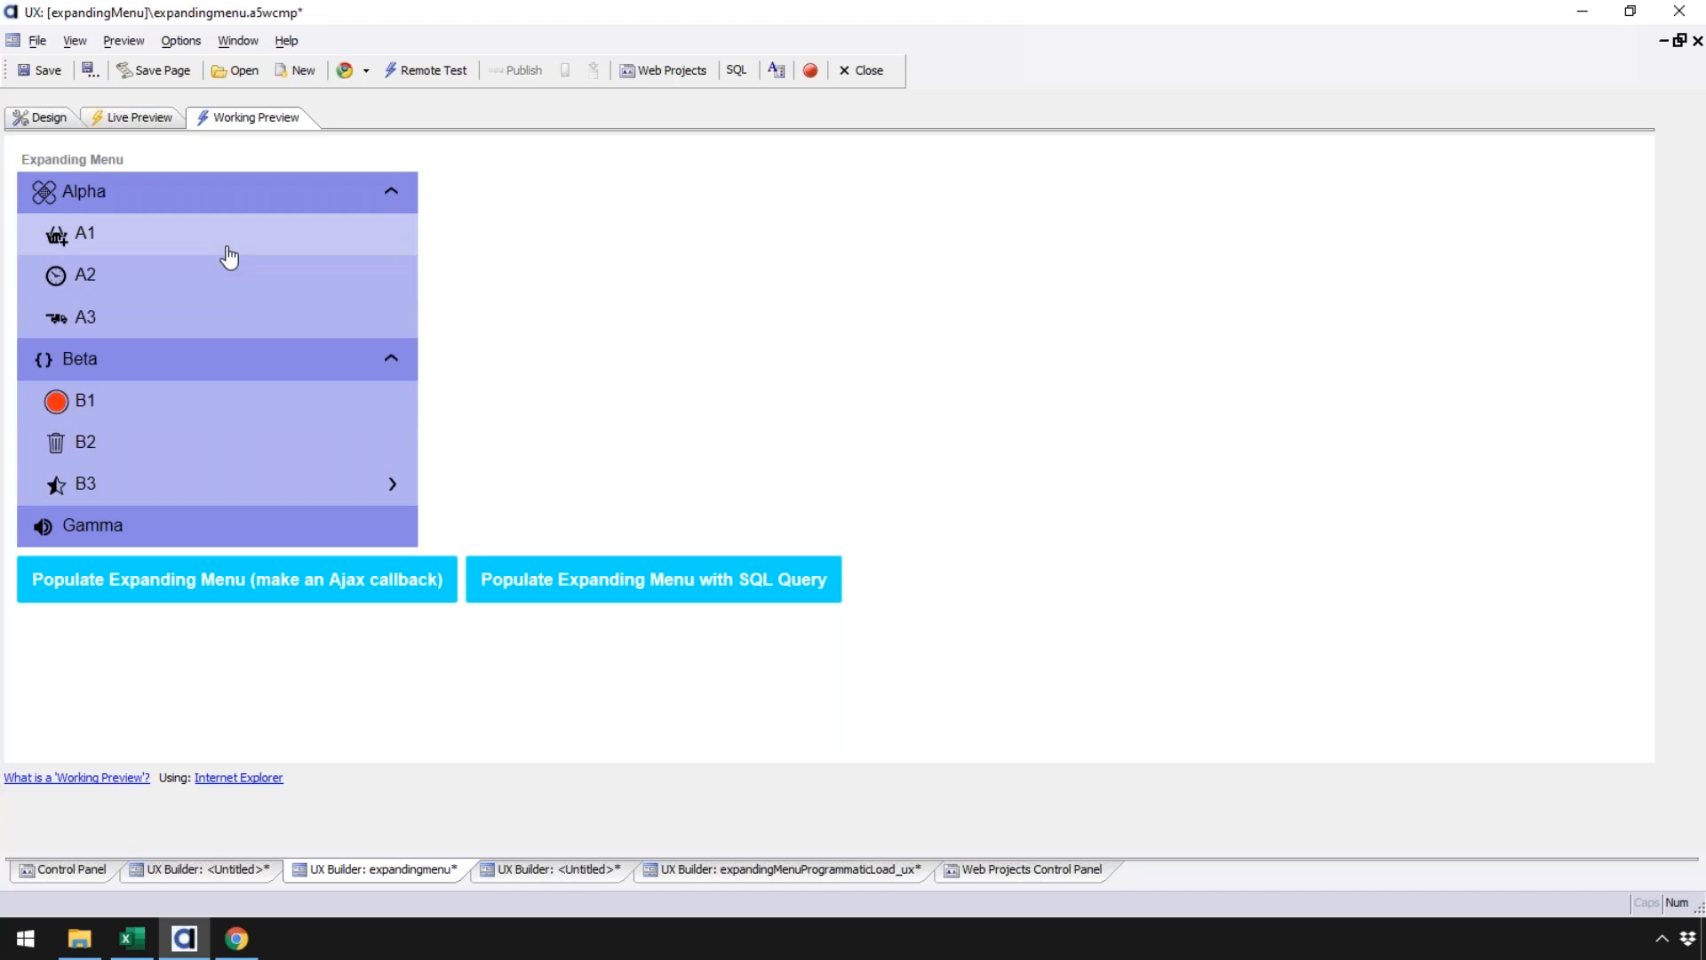
Step: Populate the expanding menu with the SQL query and expand Austria, Argentina and Belgium to their cities
click(686, 588)
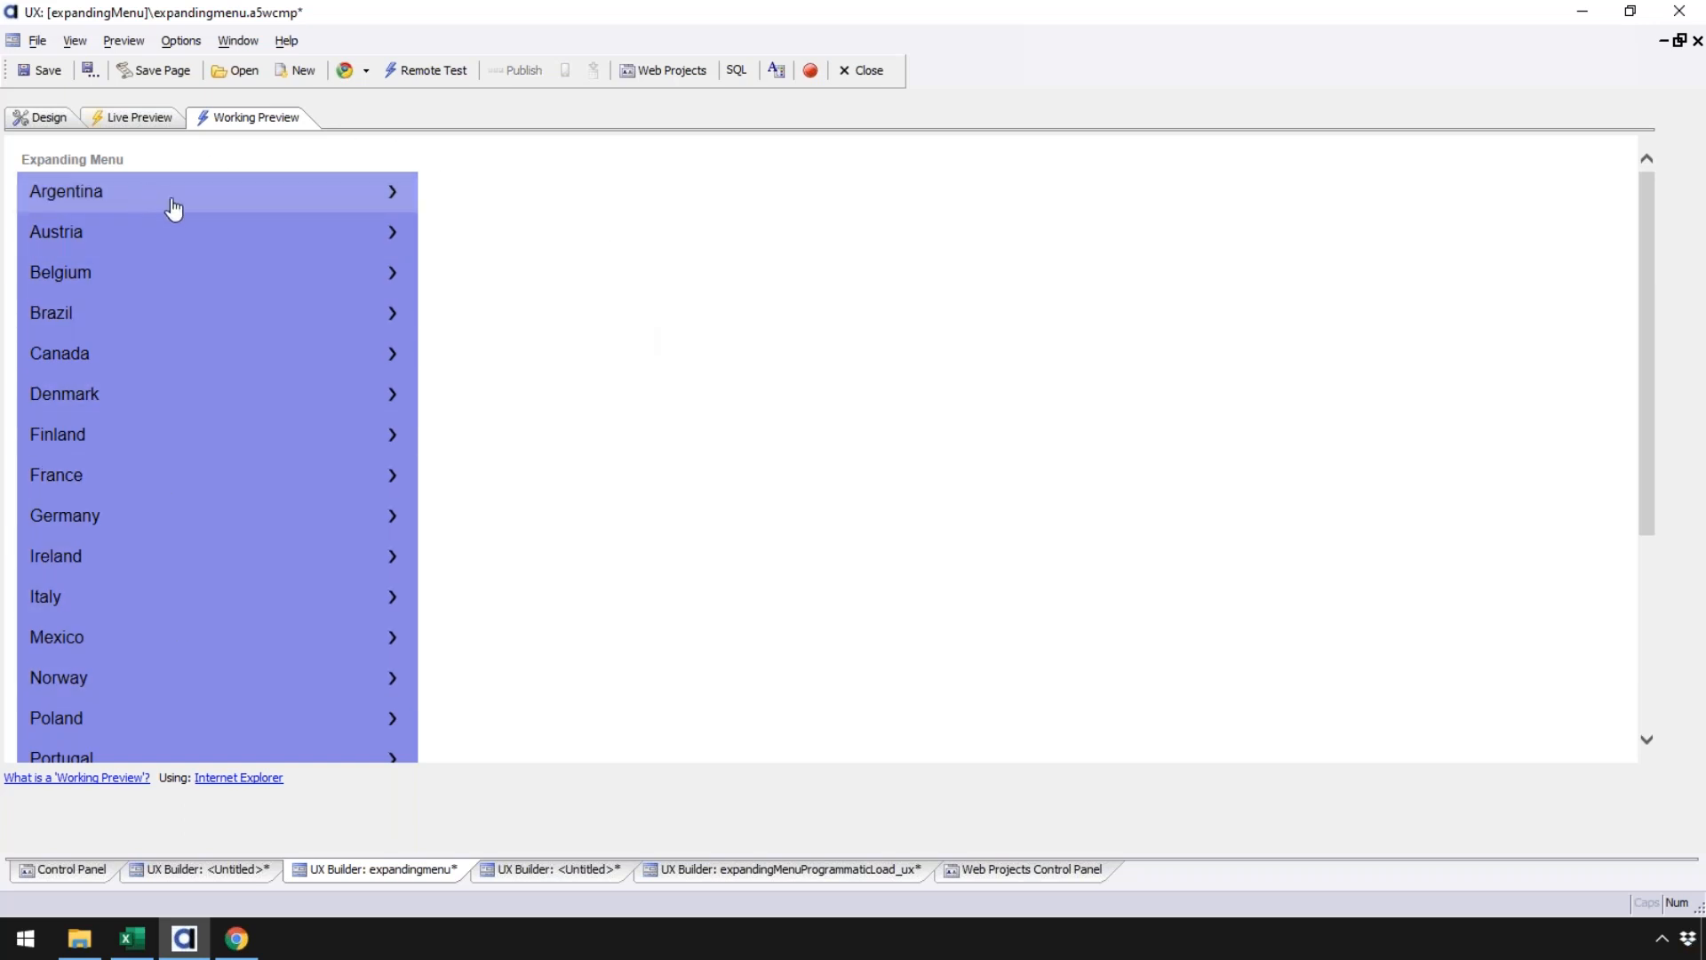
click(169, 234)
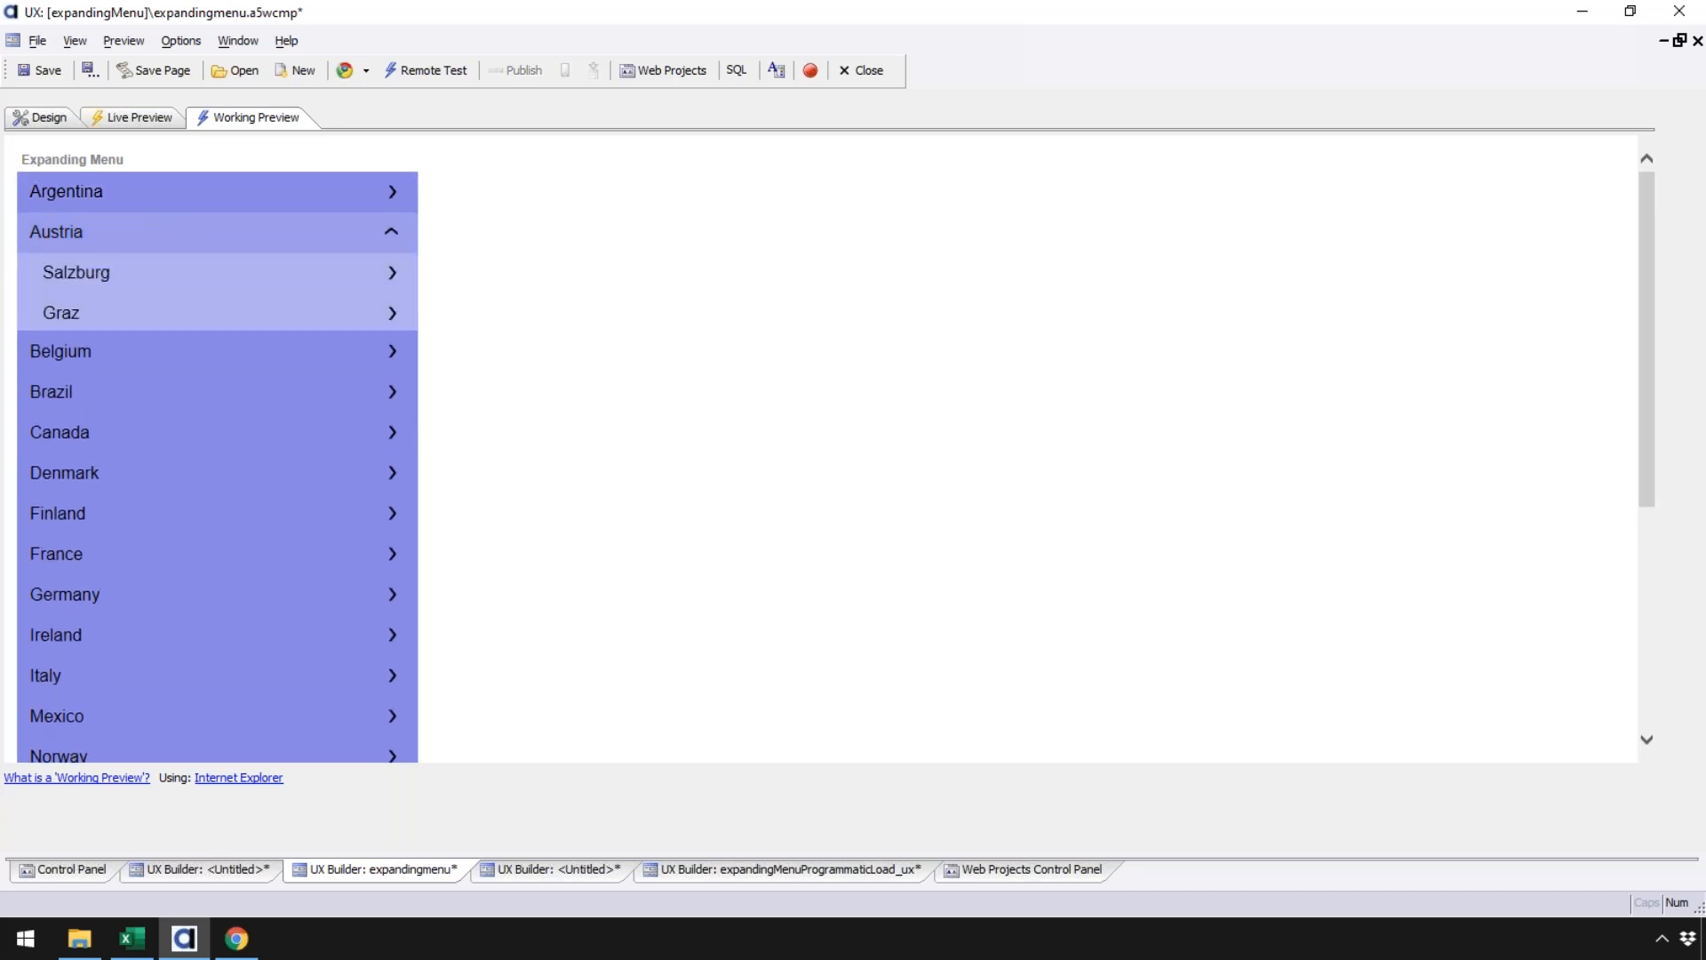
click(82, 196)
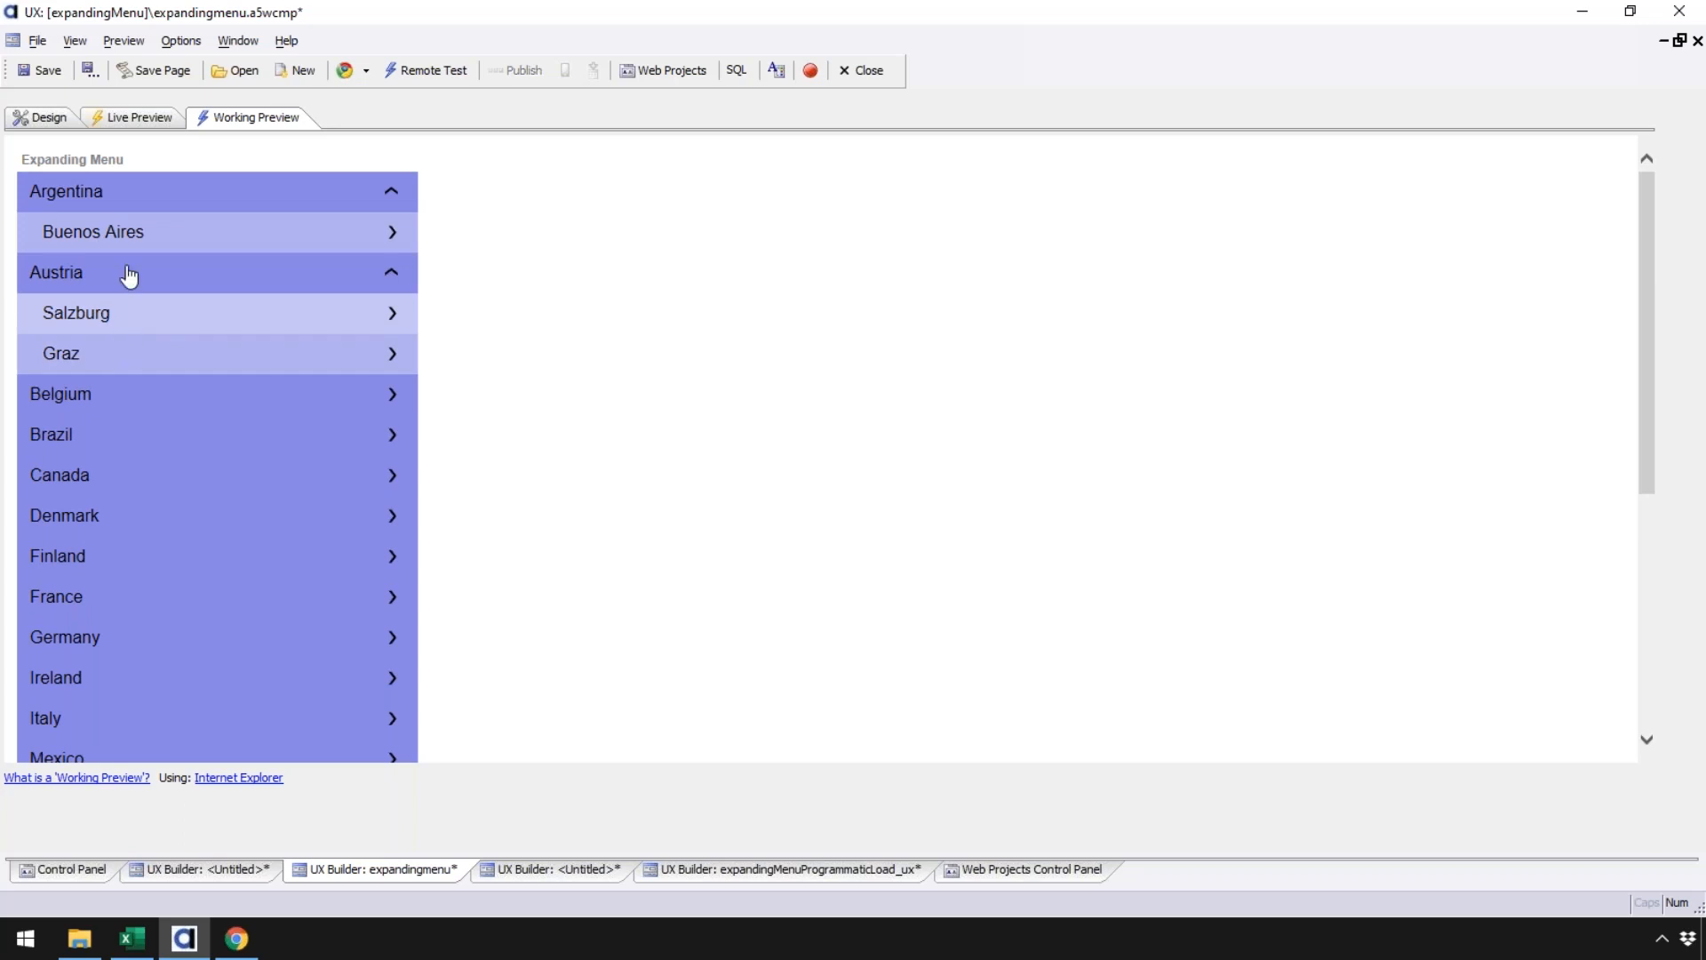
click(138, 402)
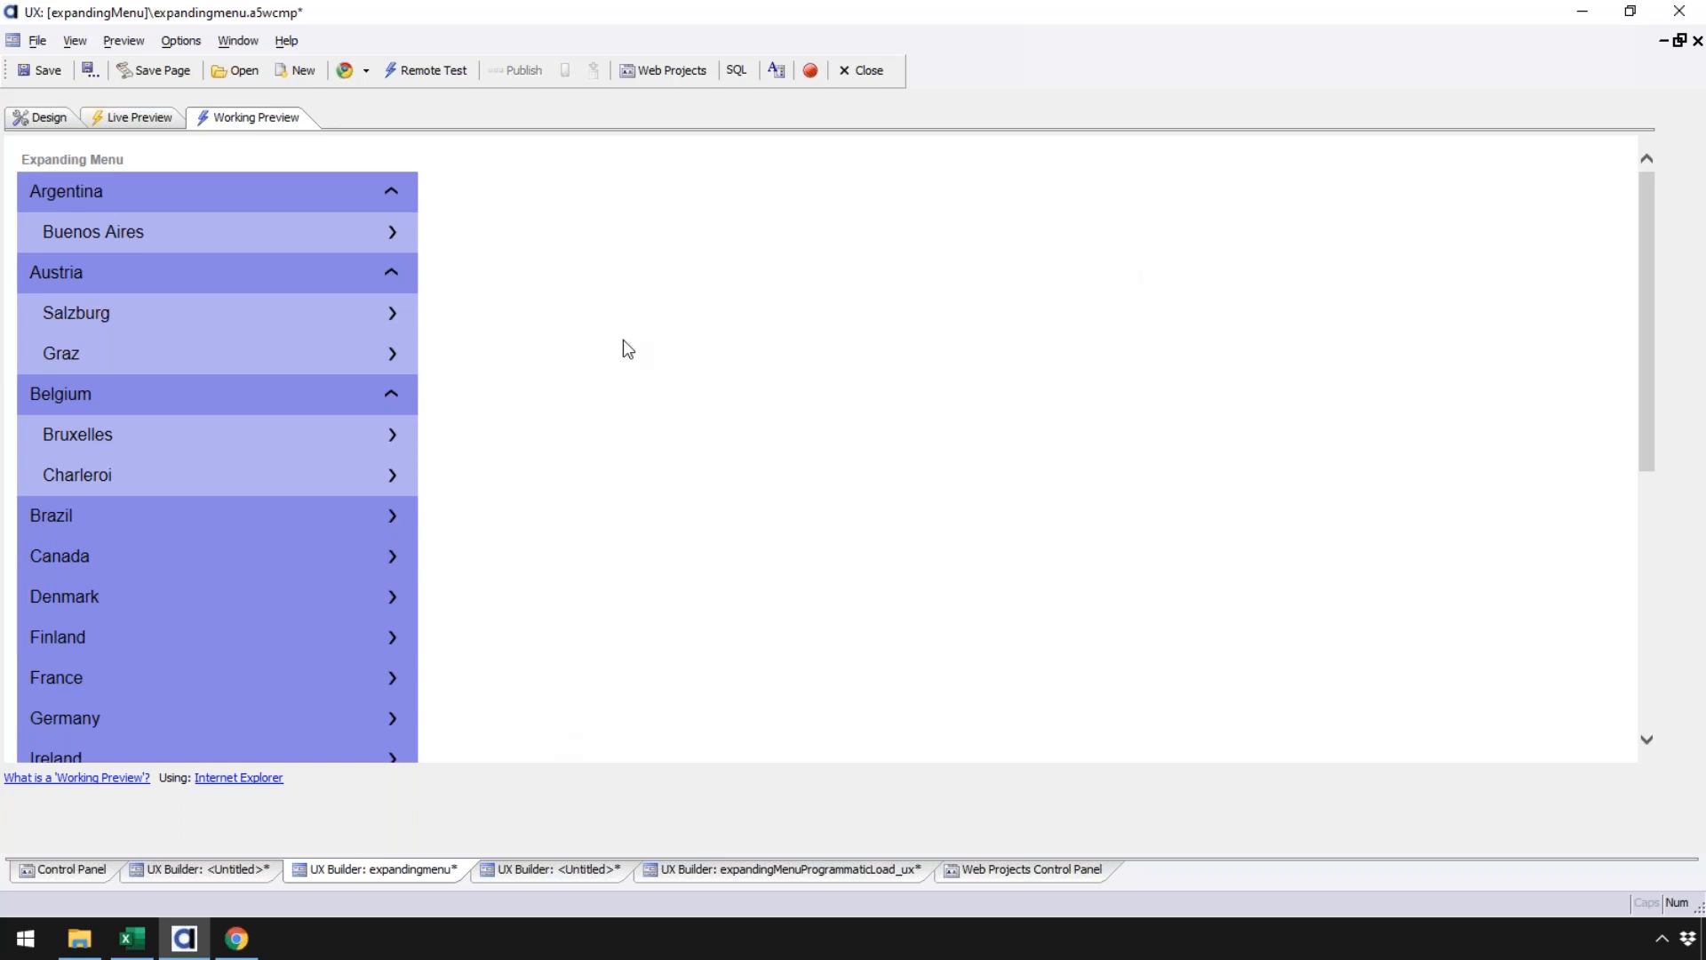
Step: Expand Salzburg and Bruxelles, test the customer item under each city, dismiss the messages, and collapse Salzburg
click(93, 323)
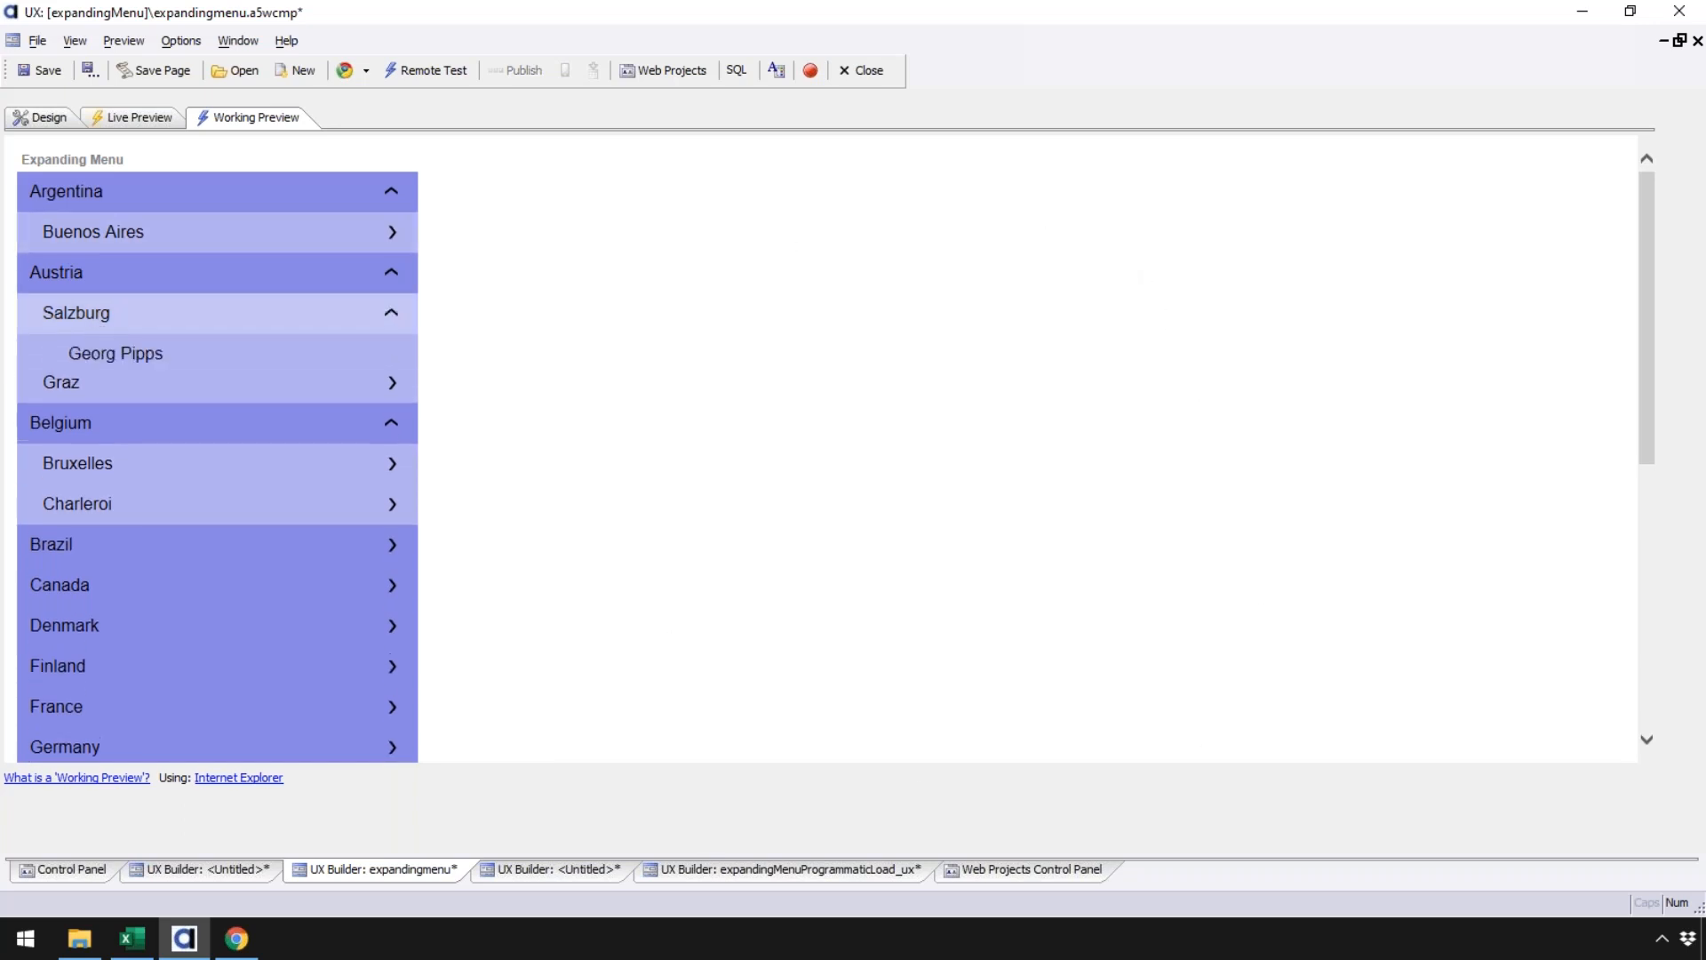
click(98, 360)
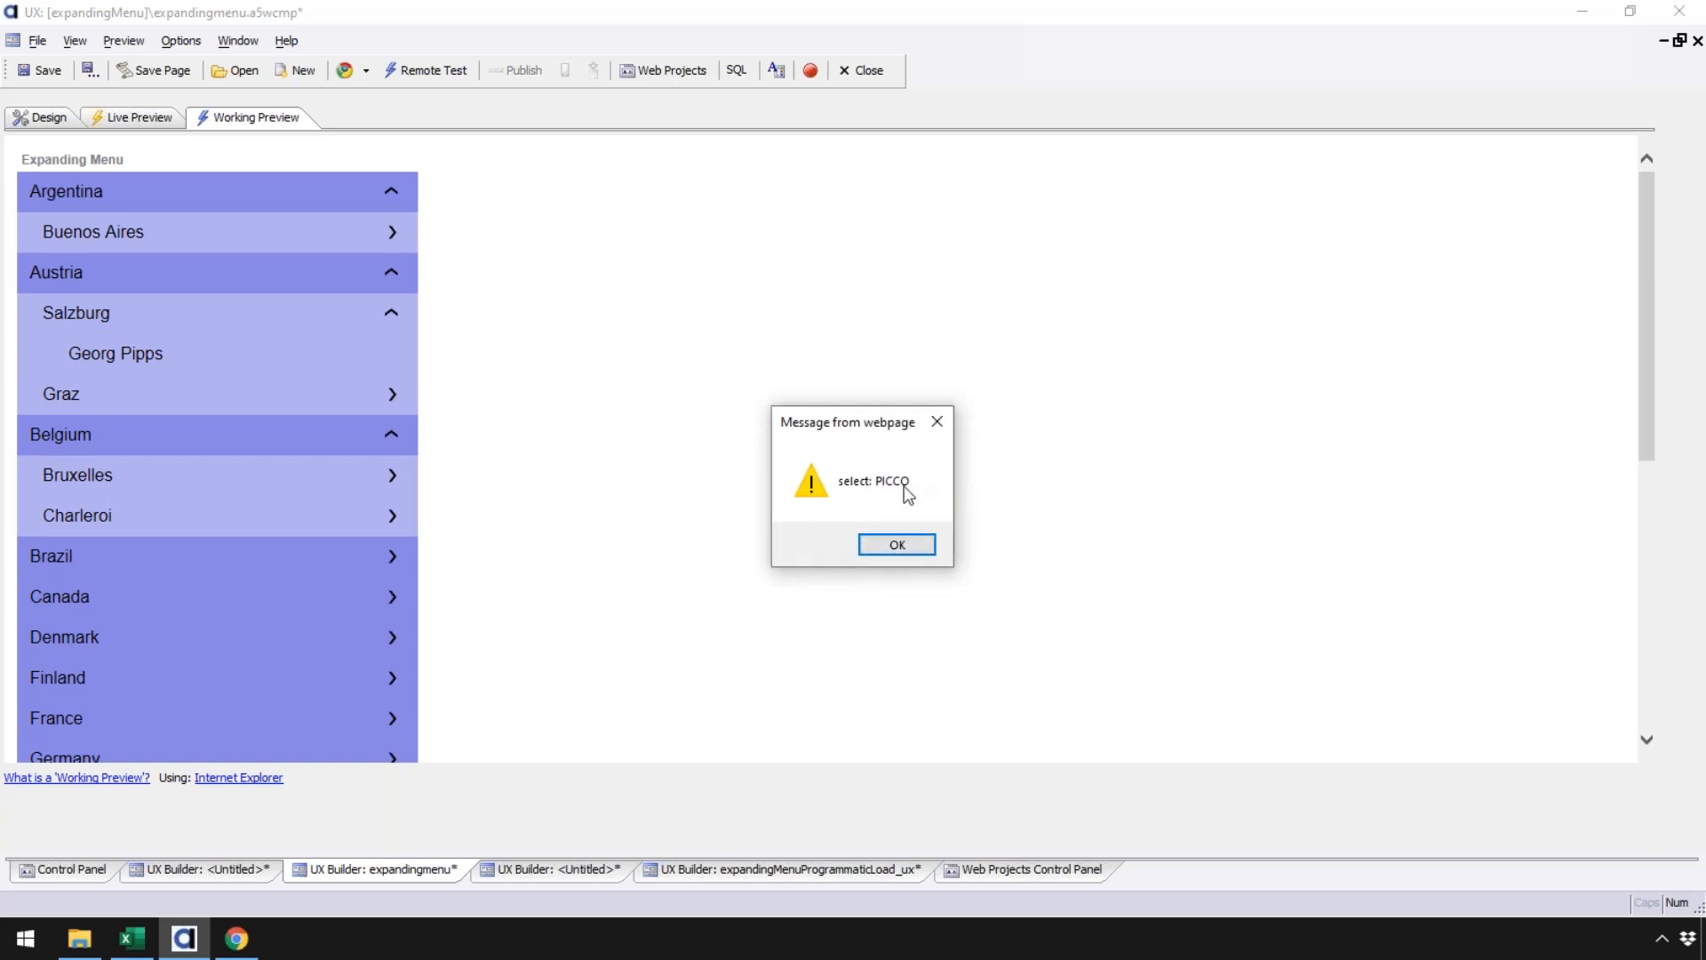
click(893, 545)
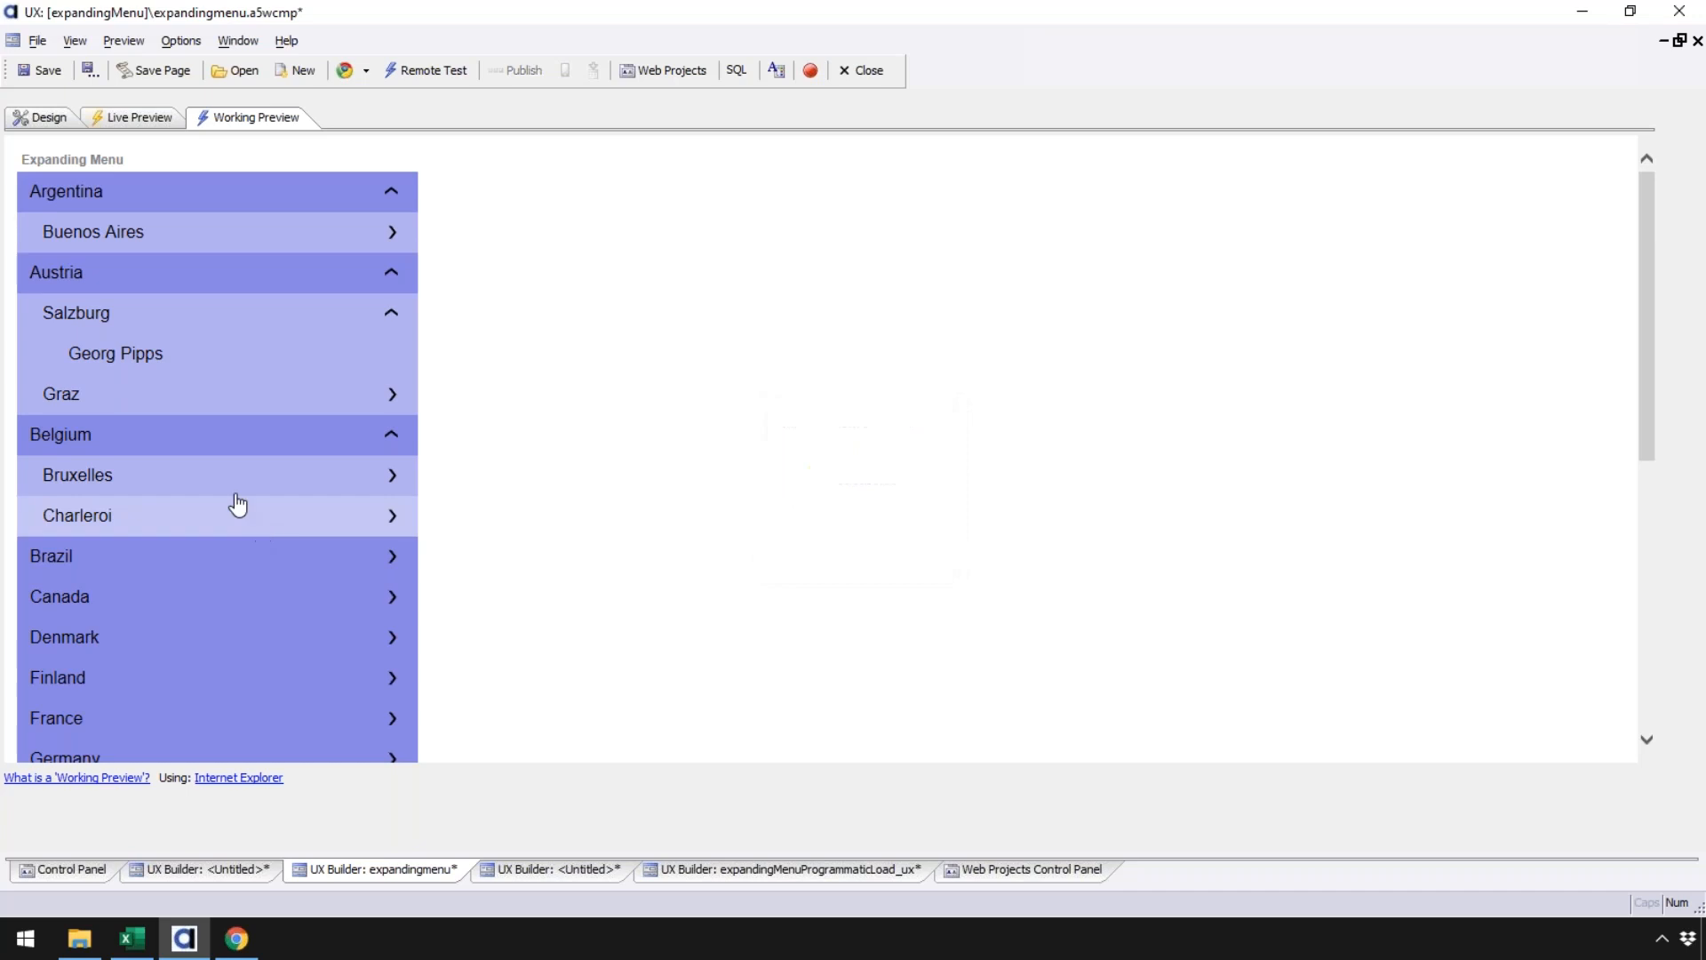
click(230, 494)
click(360, 519)
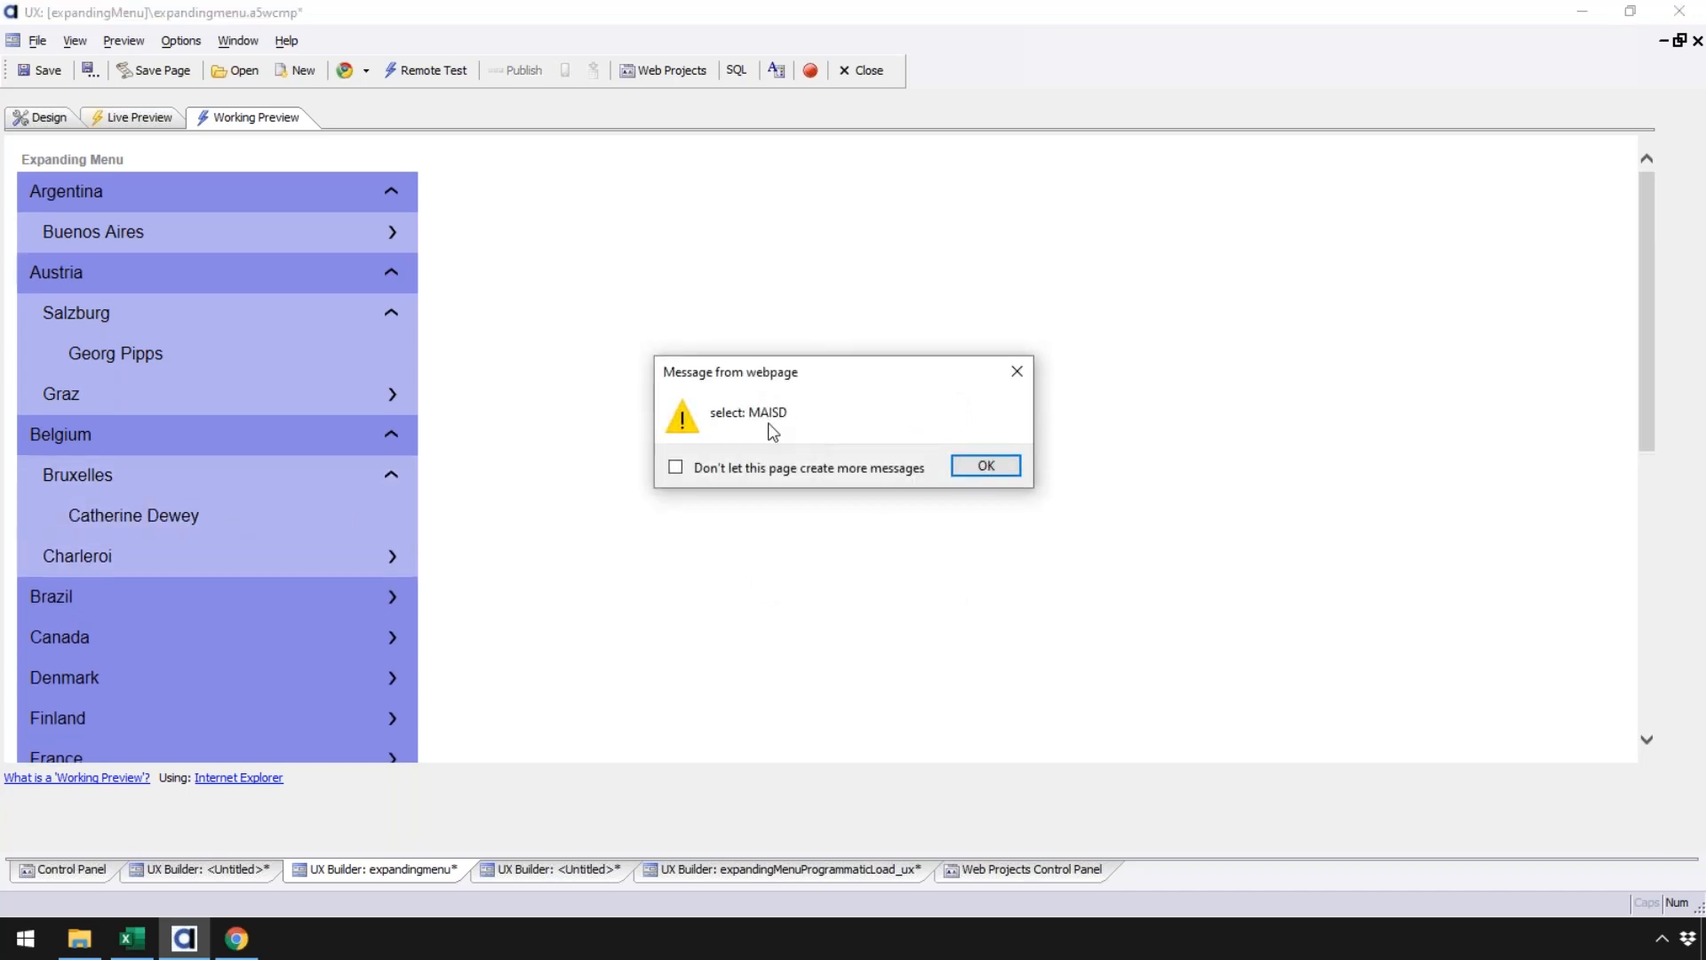
click(959, 471)
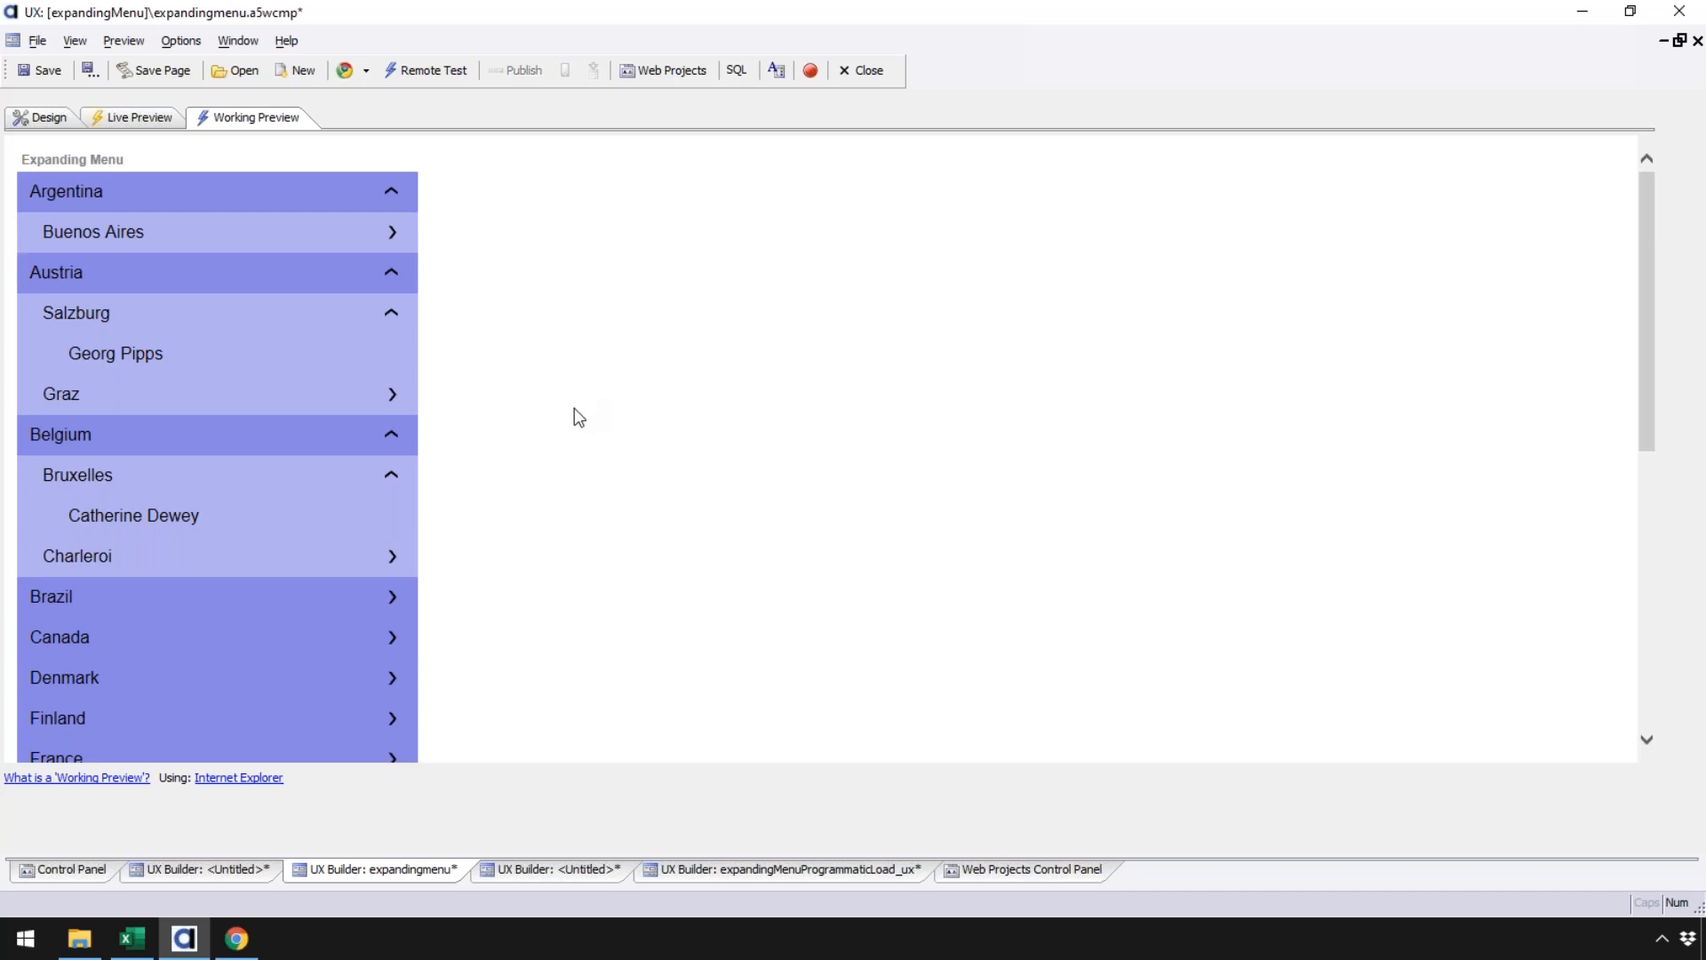
click(160, 320)
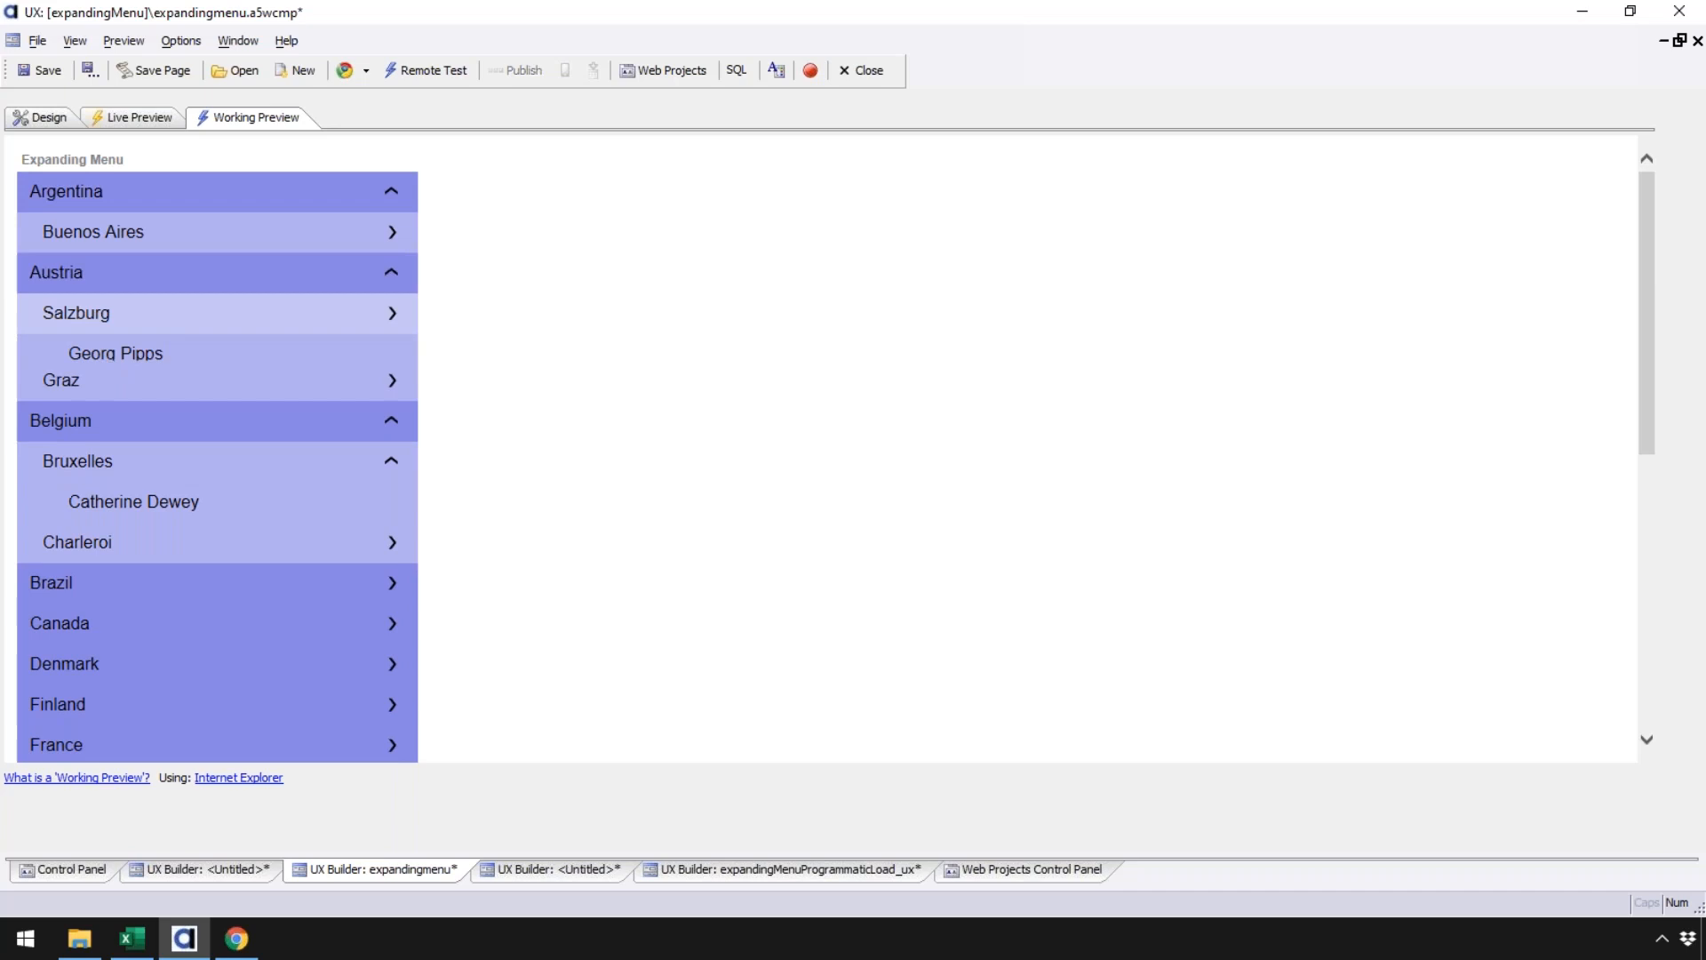
click(160, 355)
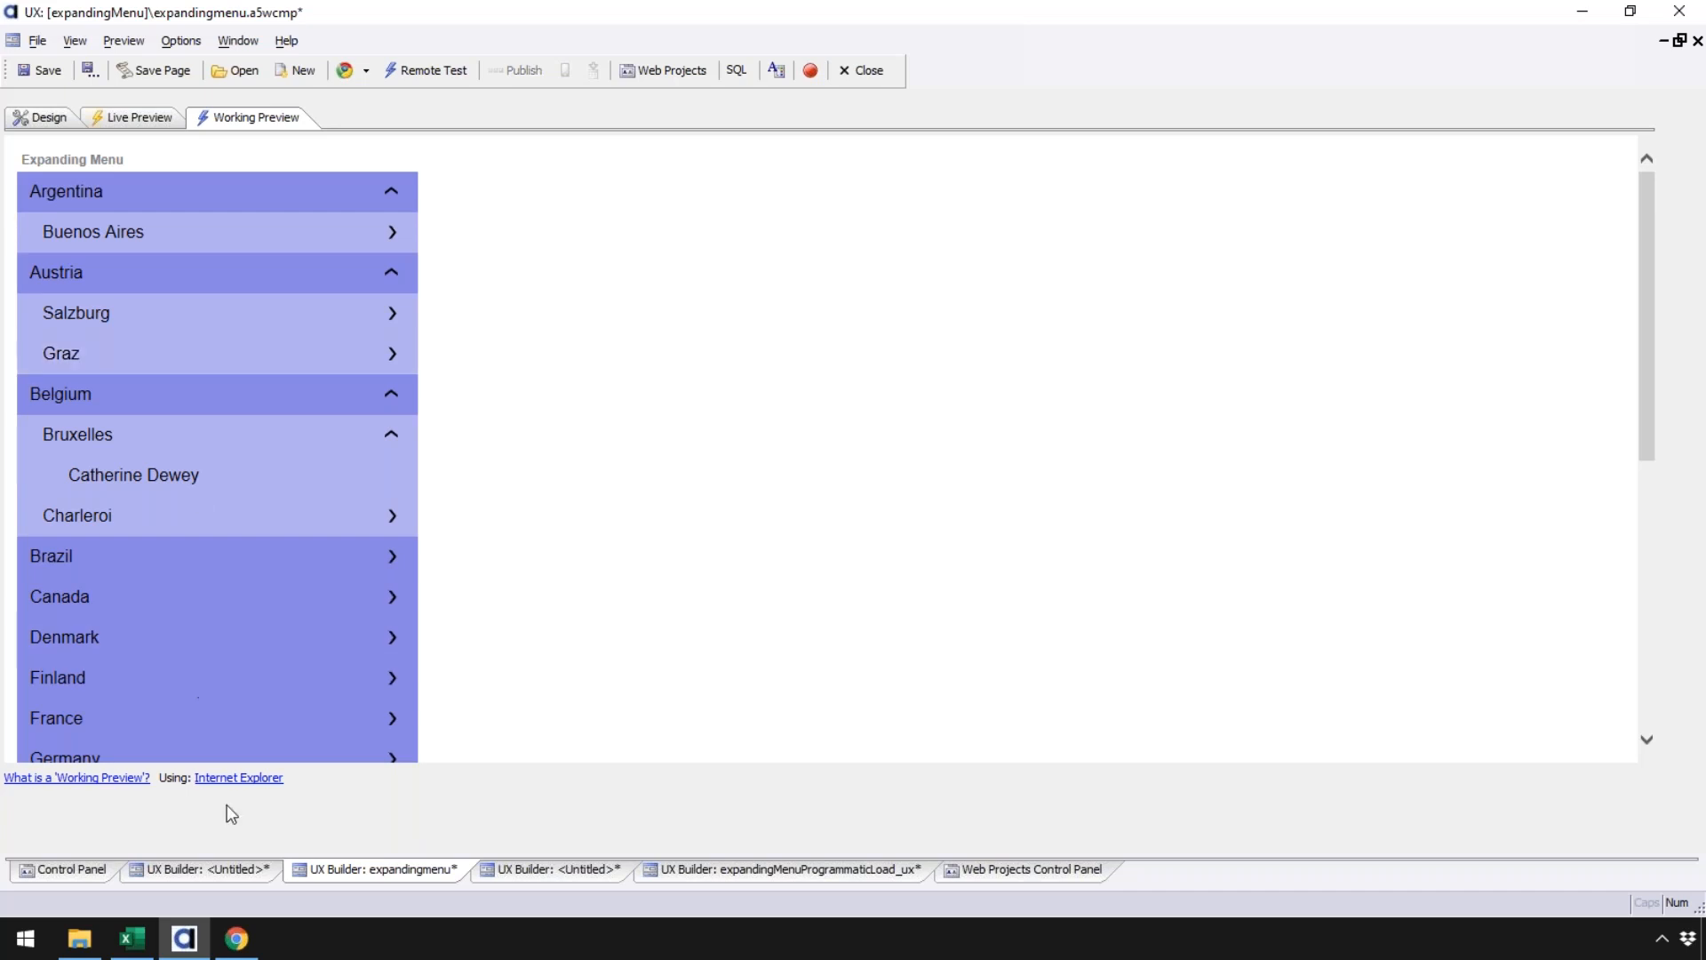
Step: Return to the component's design and read the usage tips in the ExpandingMenu control's genie, leaving its settings unchanged
click(236, 939)
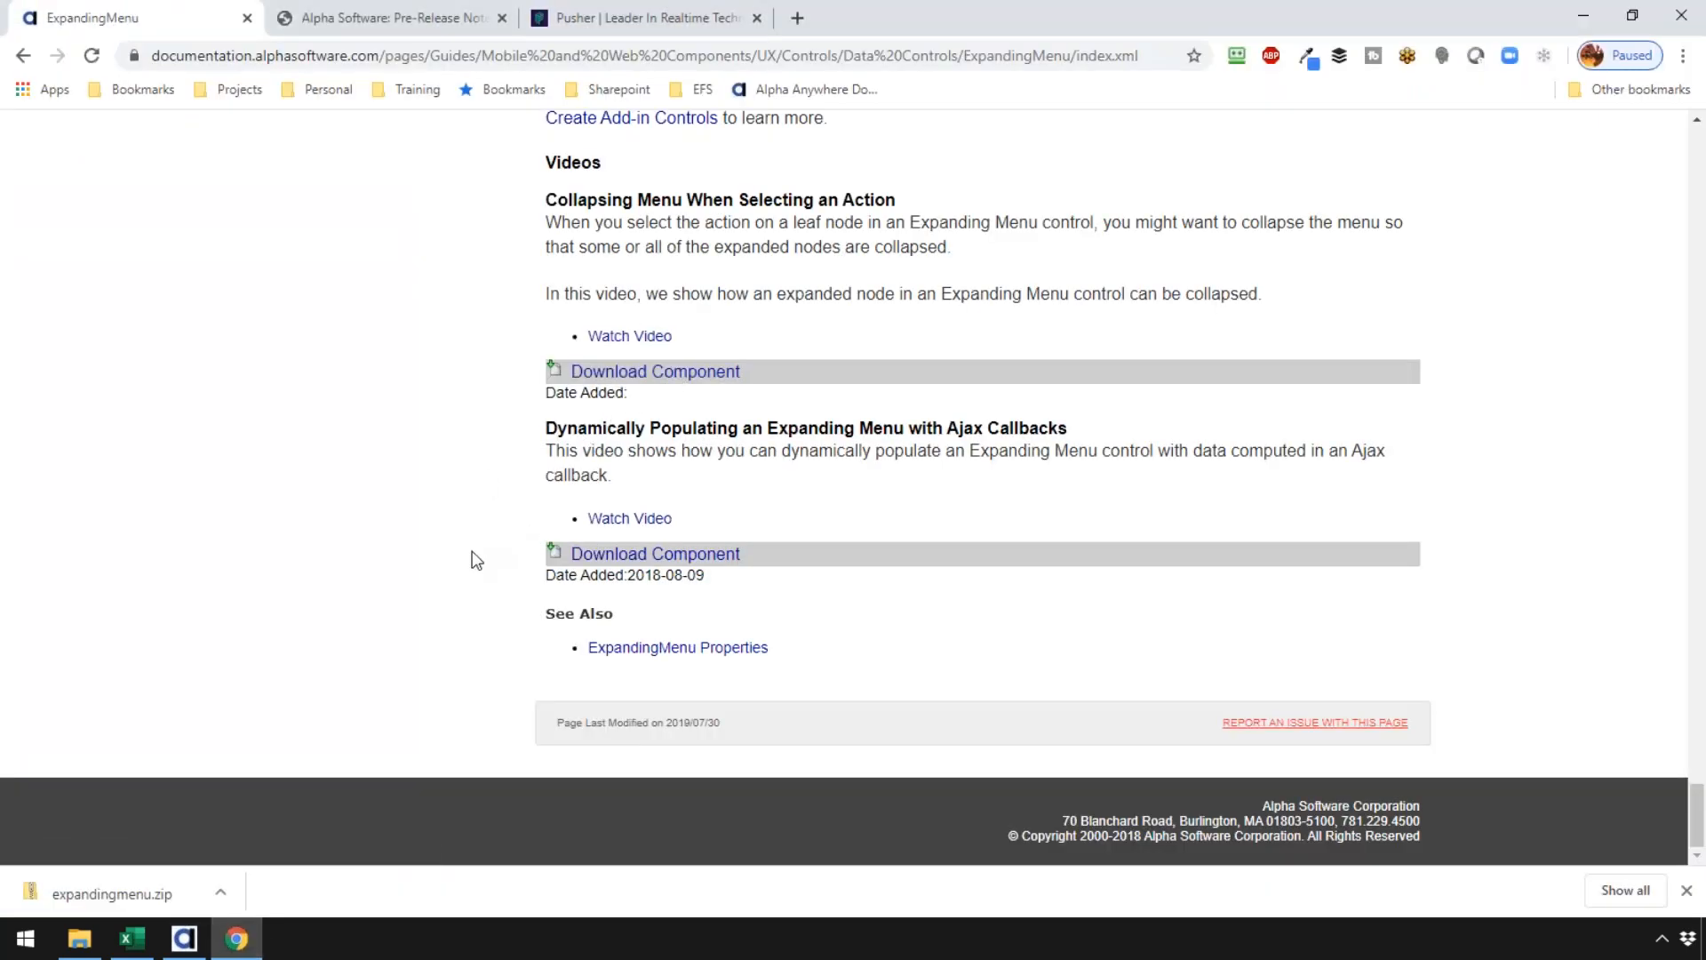
click(184, 938)
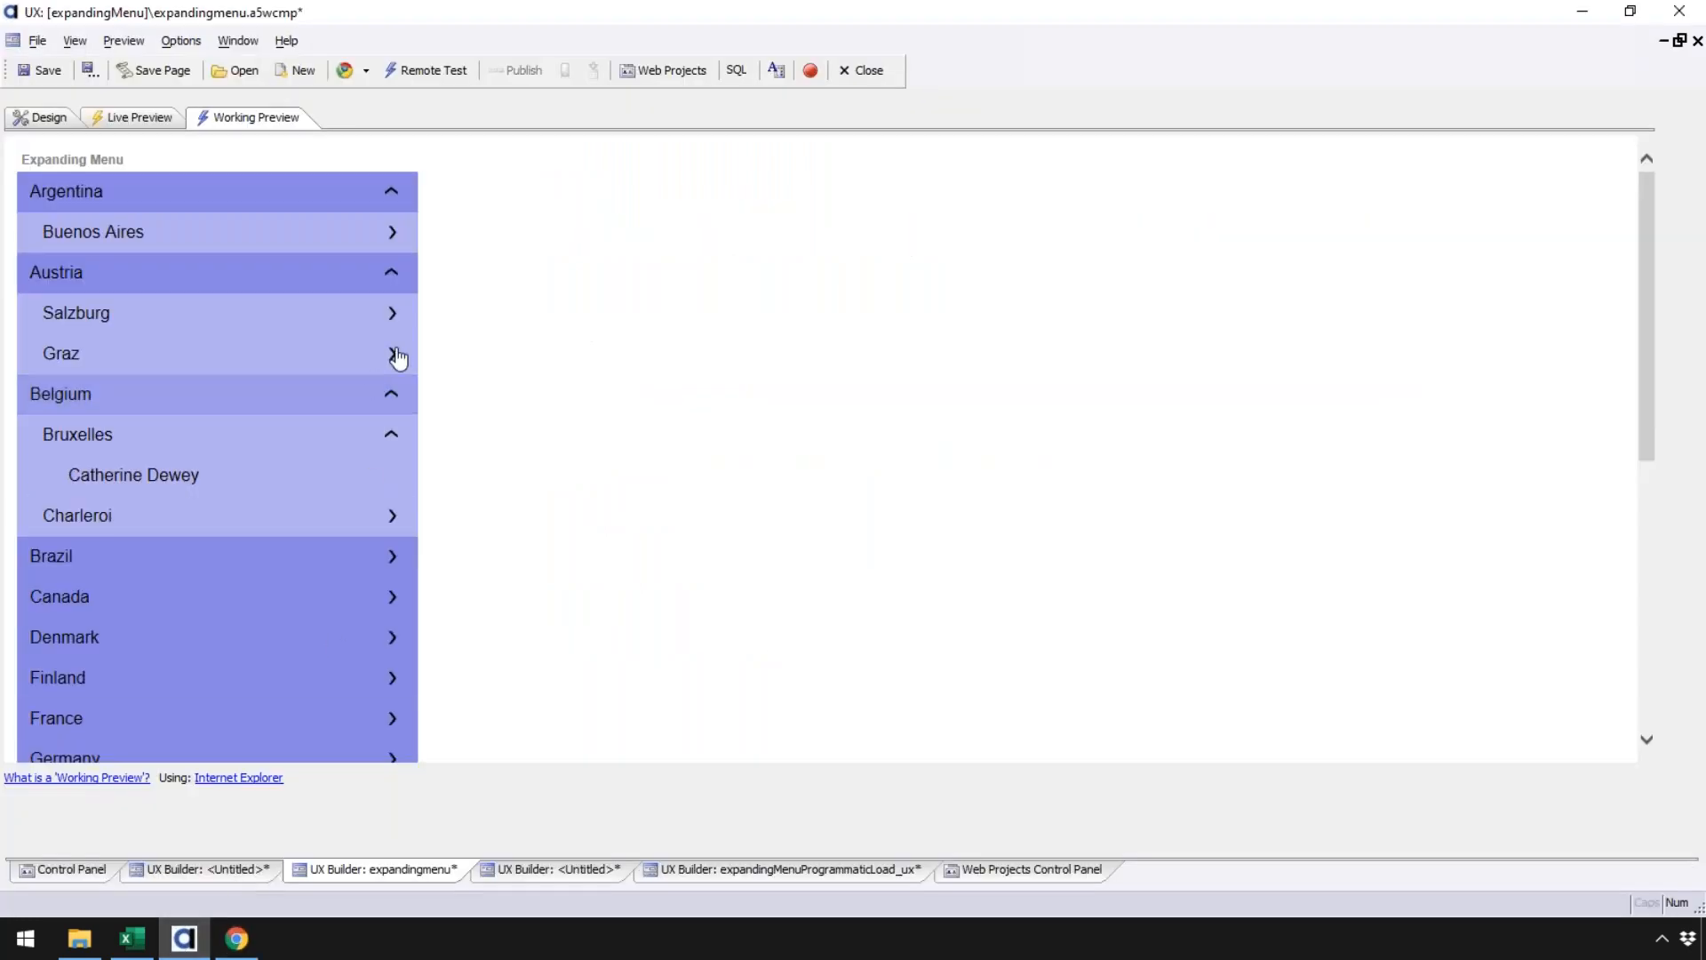
click(56, 120)
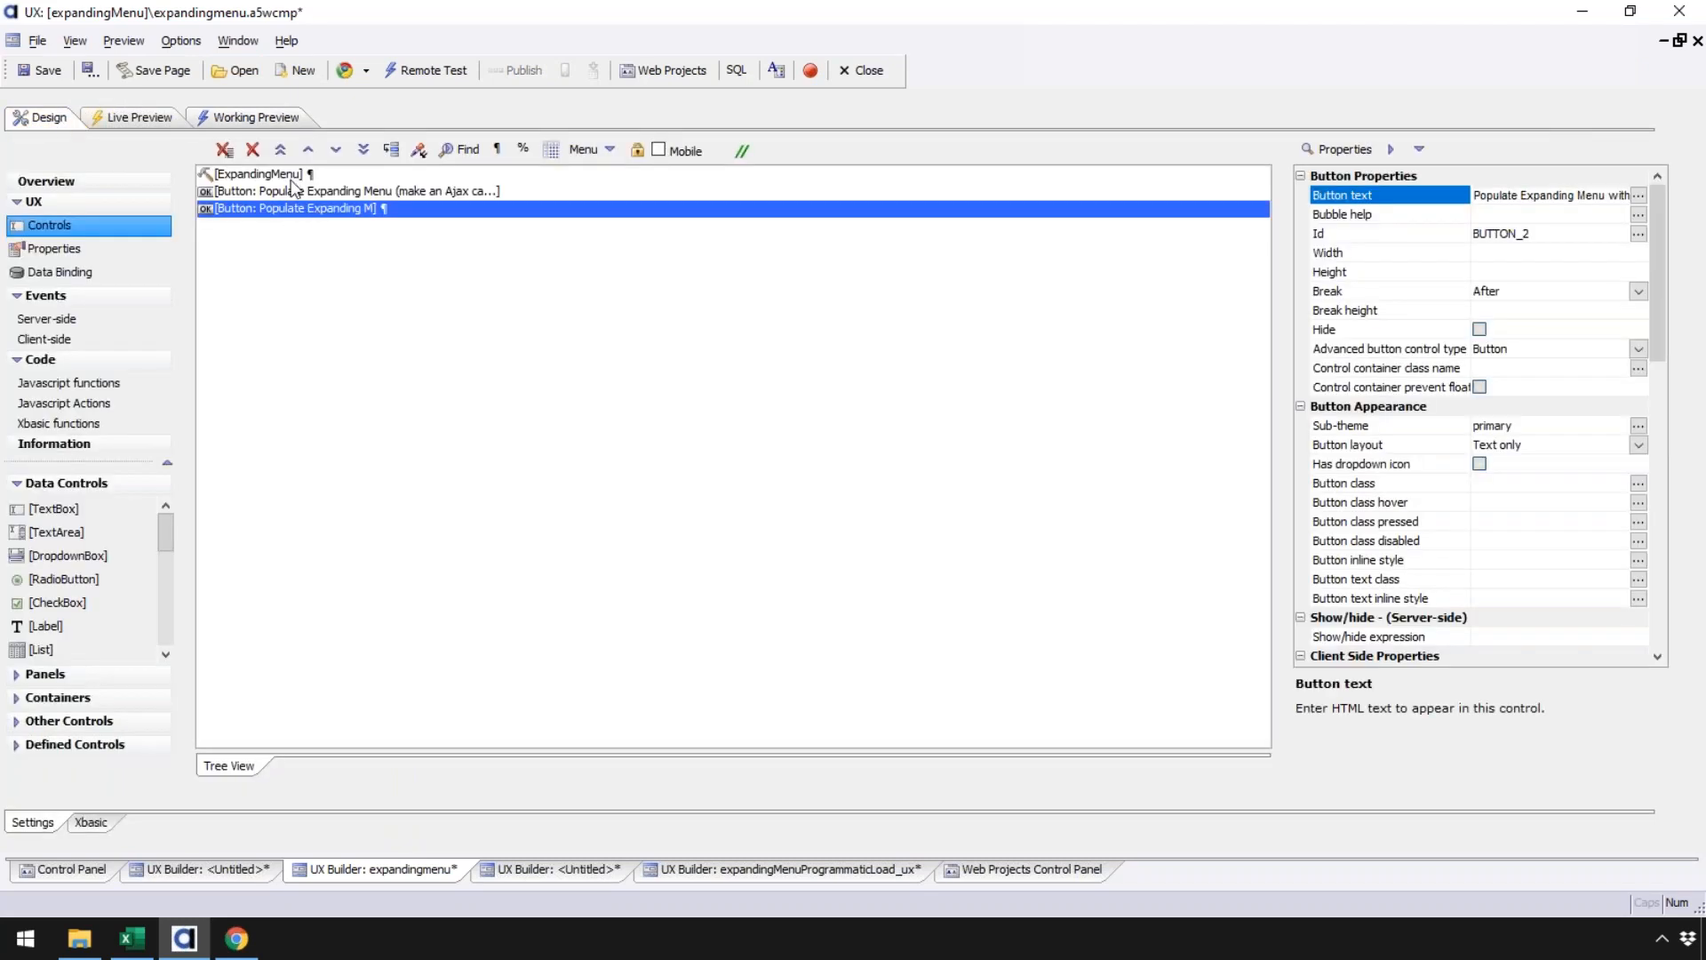
double_click(292, 177)
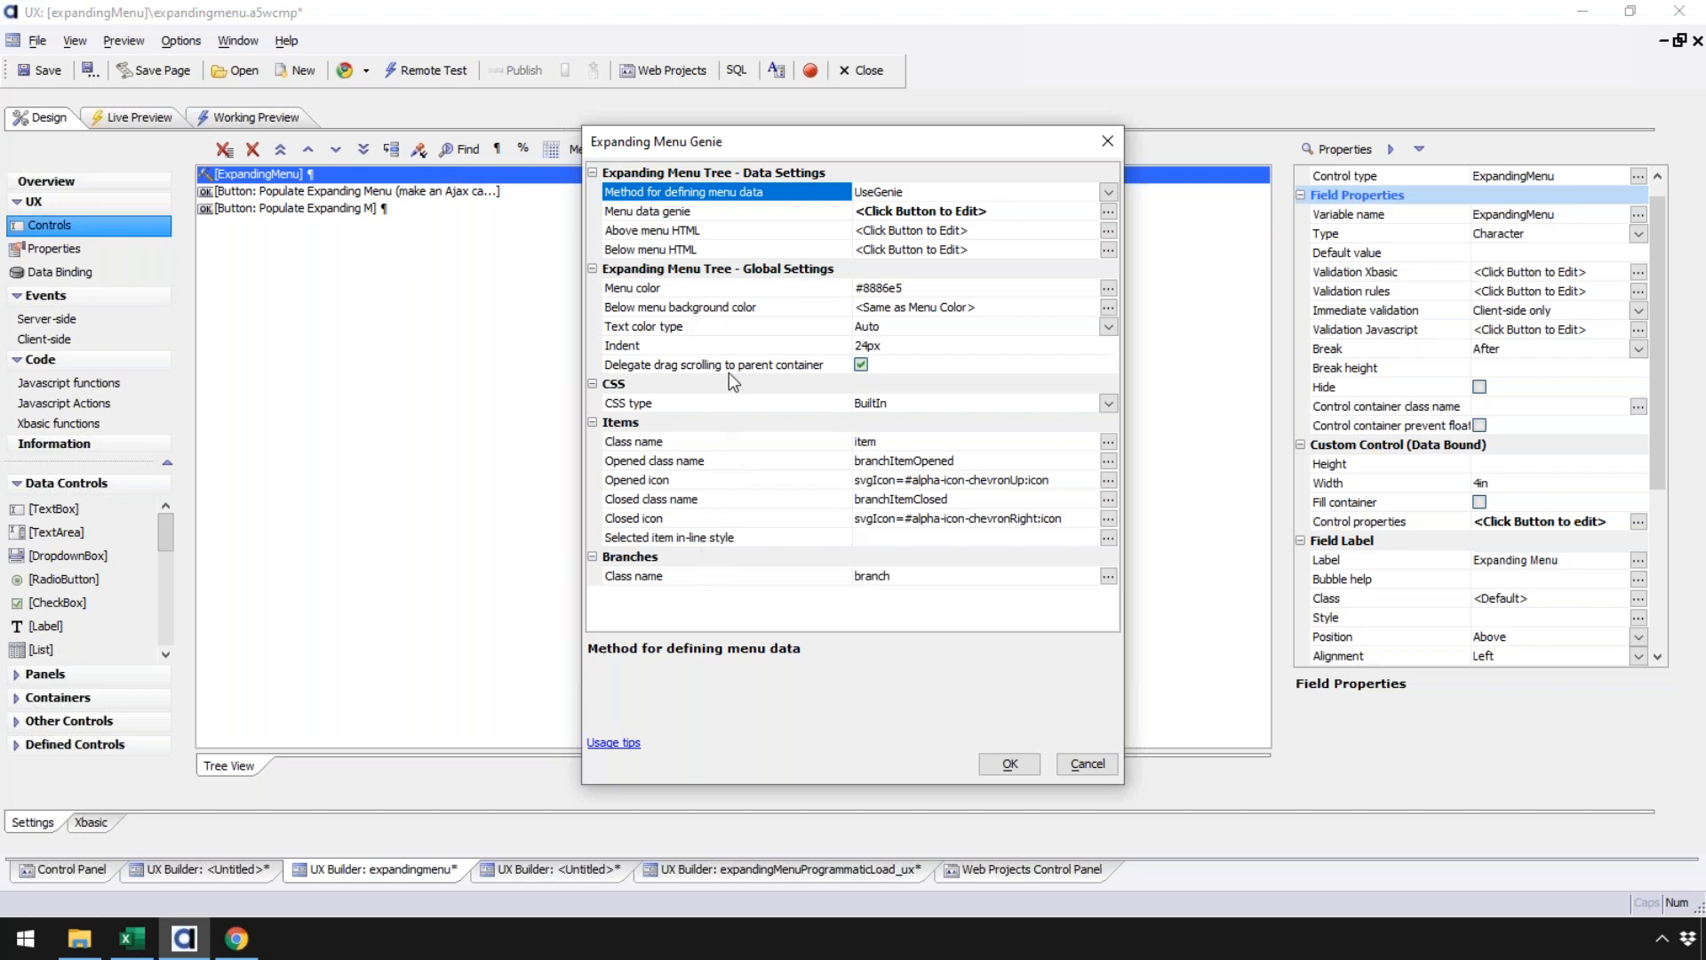
click(619, 746)
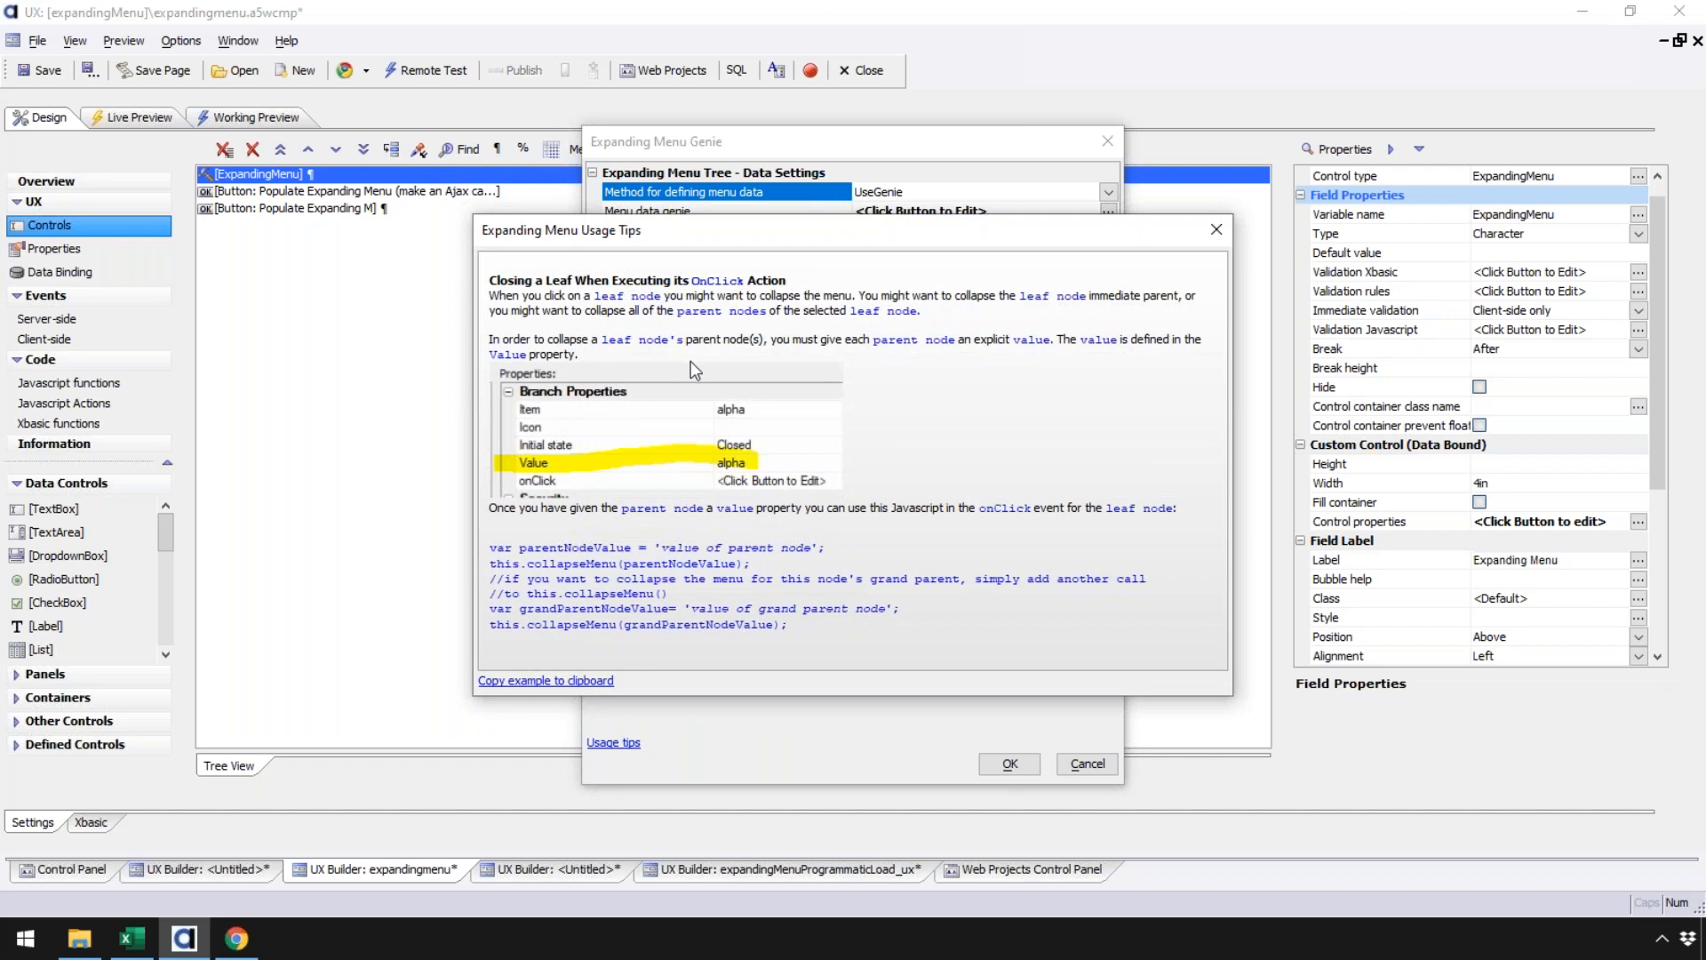
click(1217, 230)
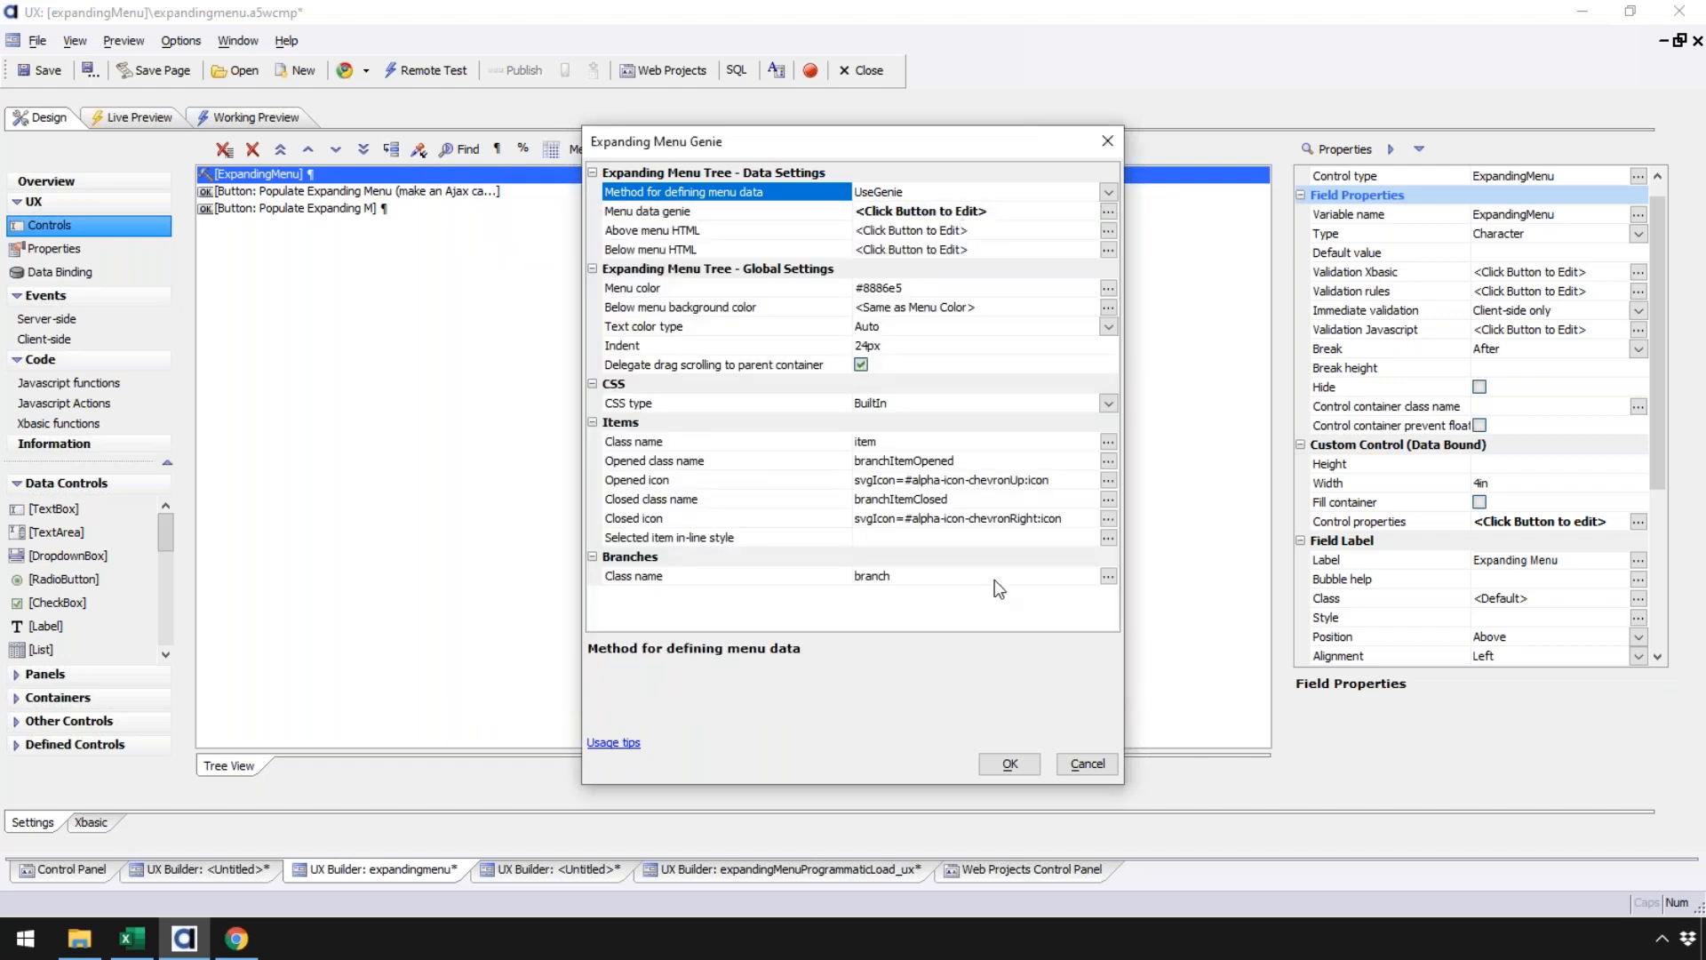
click(1087, 763)
Step: Inspect the Ajax Callback action in the first Populate Expanding Menu button's click event, checking its function name, without changing it
click(300, 191)
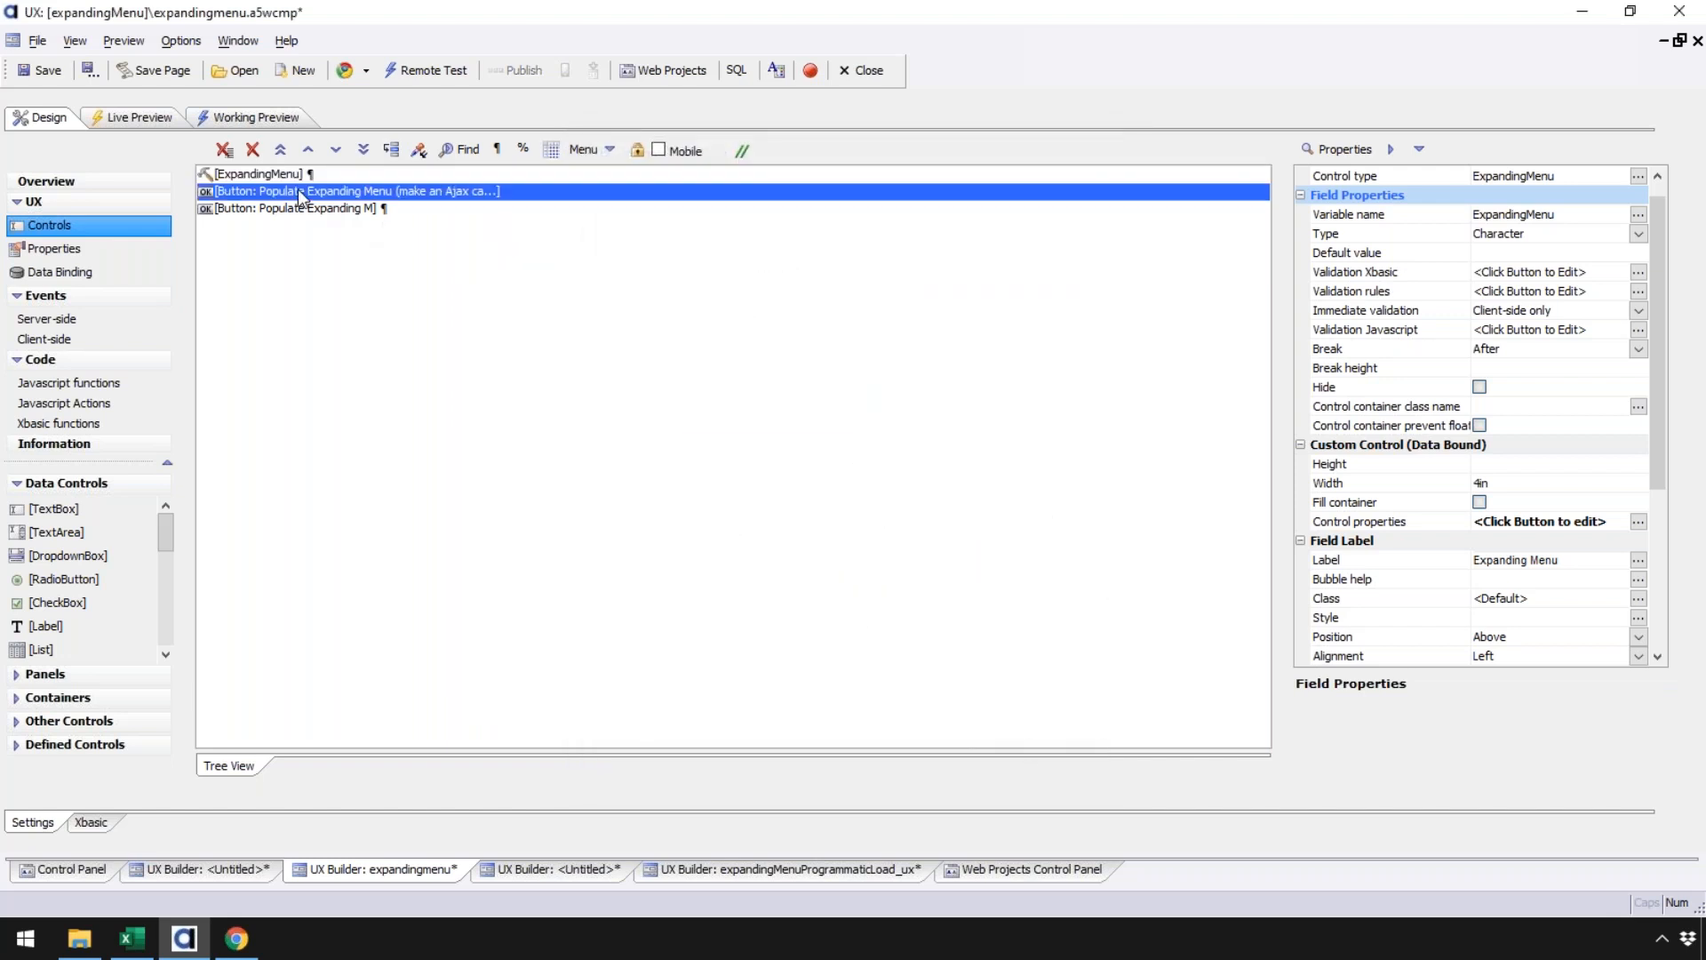
click(306, 208)
click(309, 192)
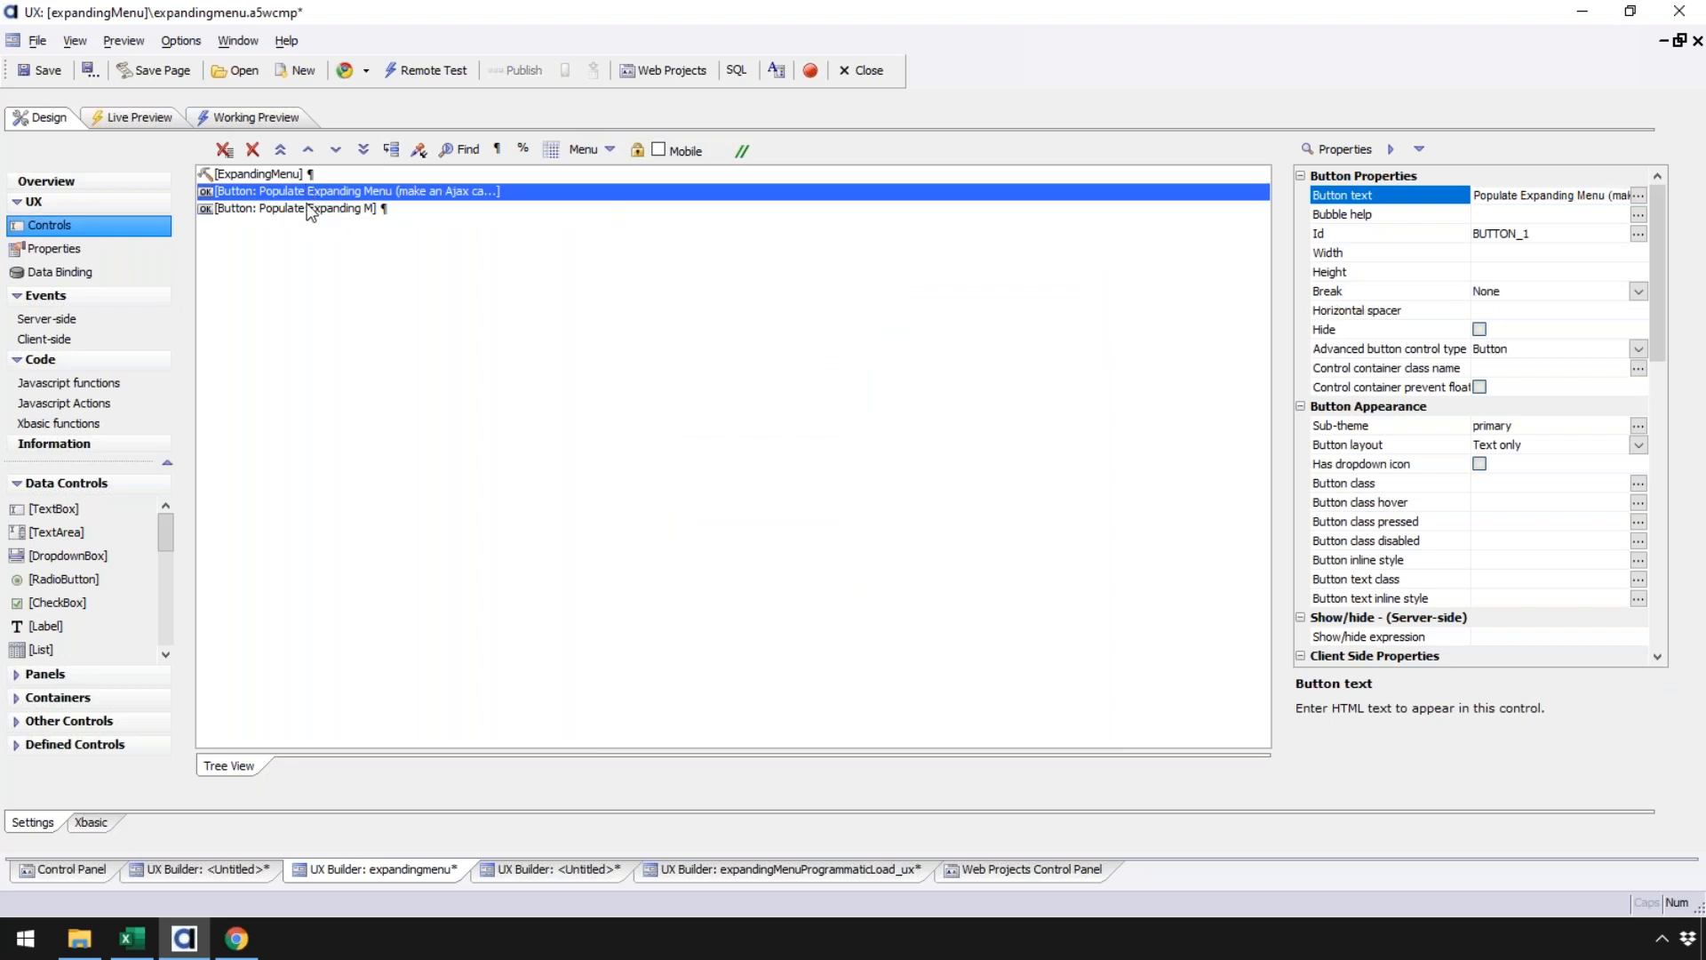
click(306, 208)
click(309, 193)
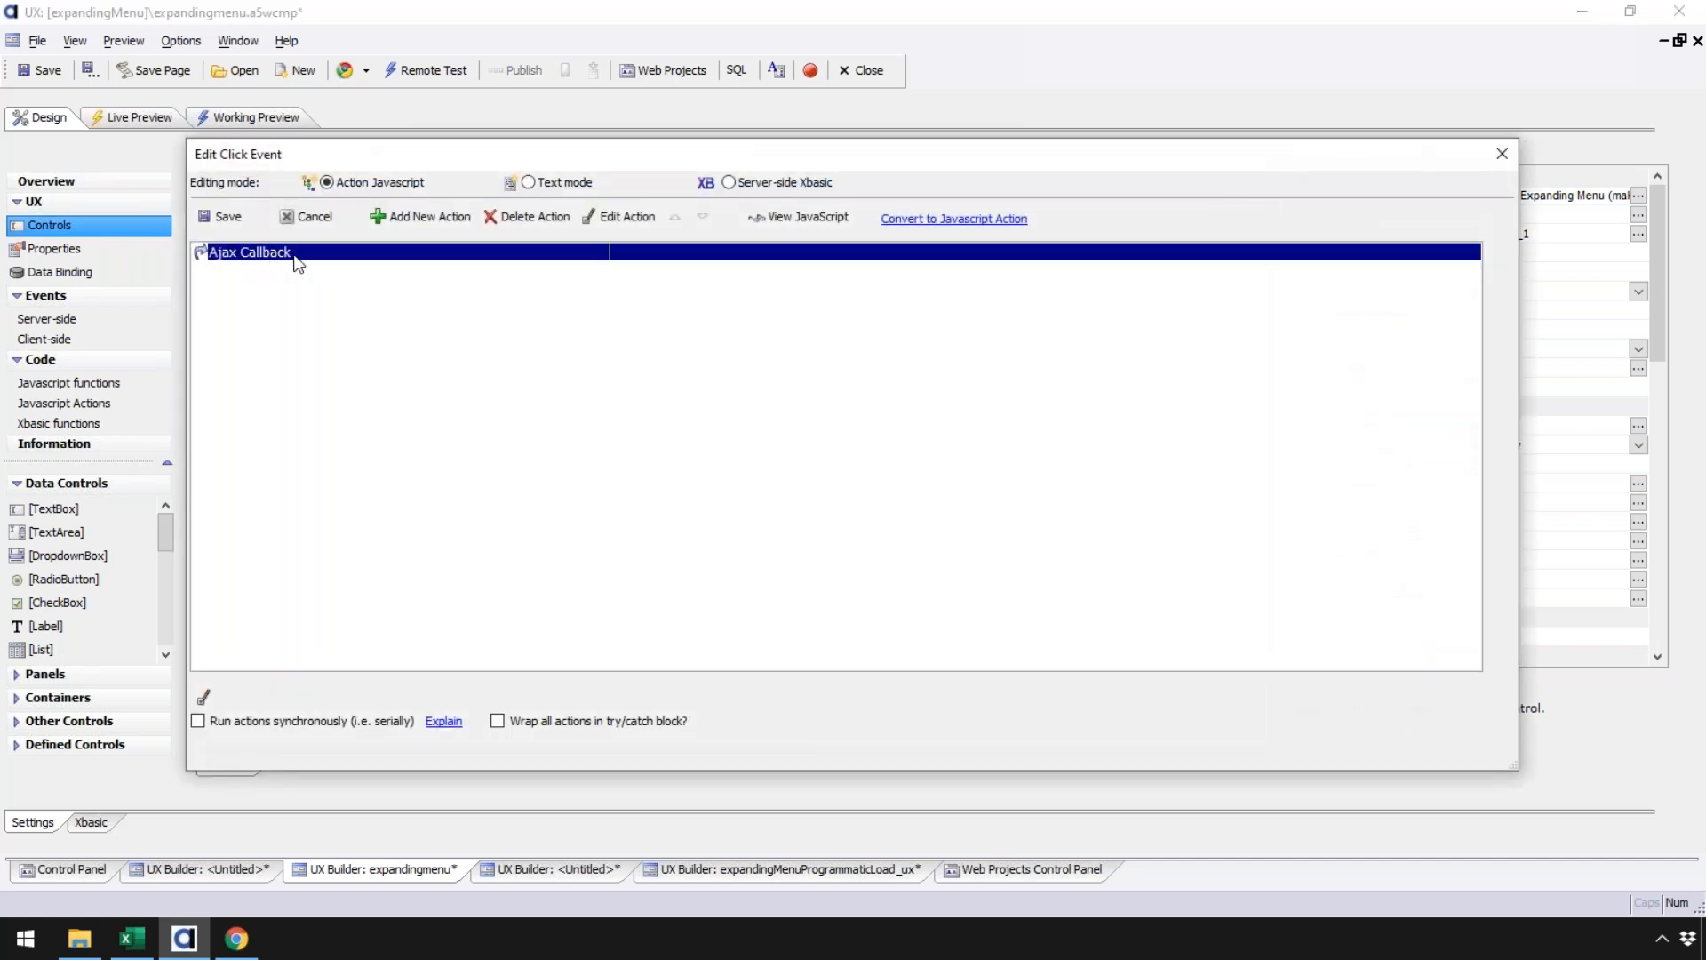
double_click(297, 256)
click(824, 272)
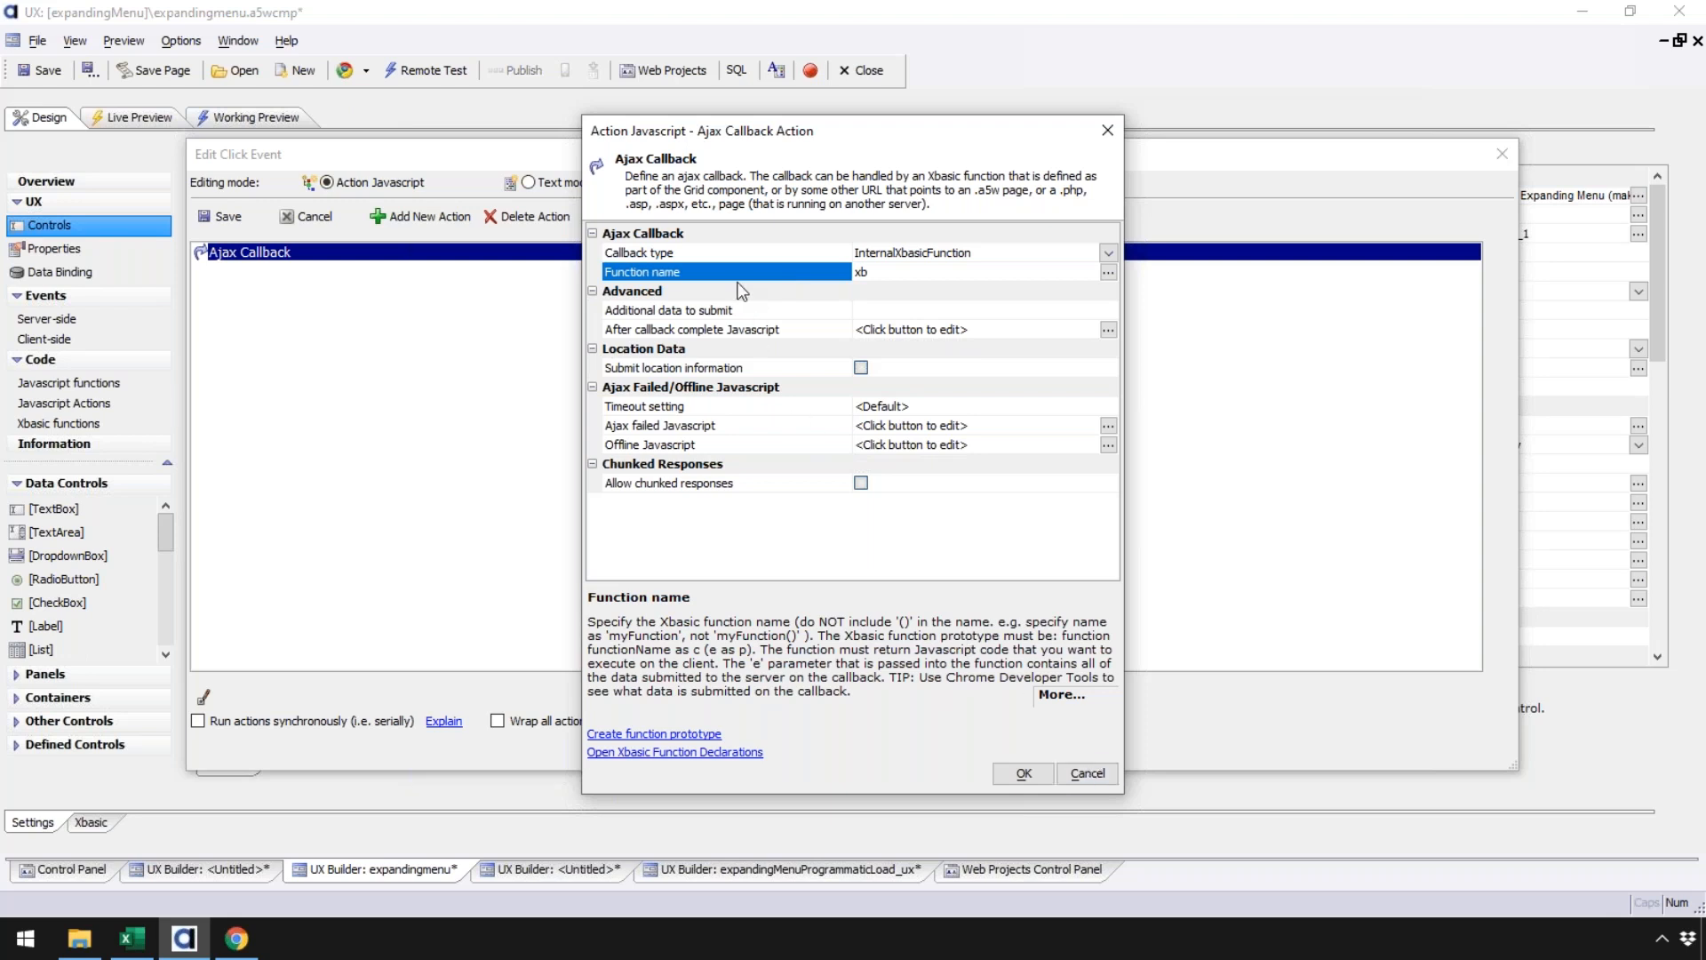
click(1088, 773)
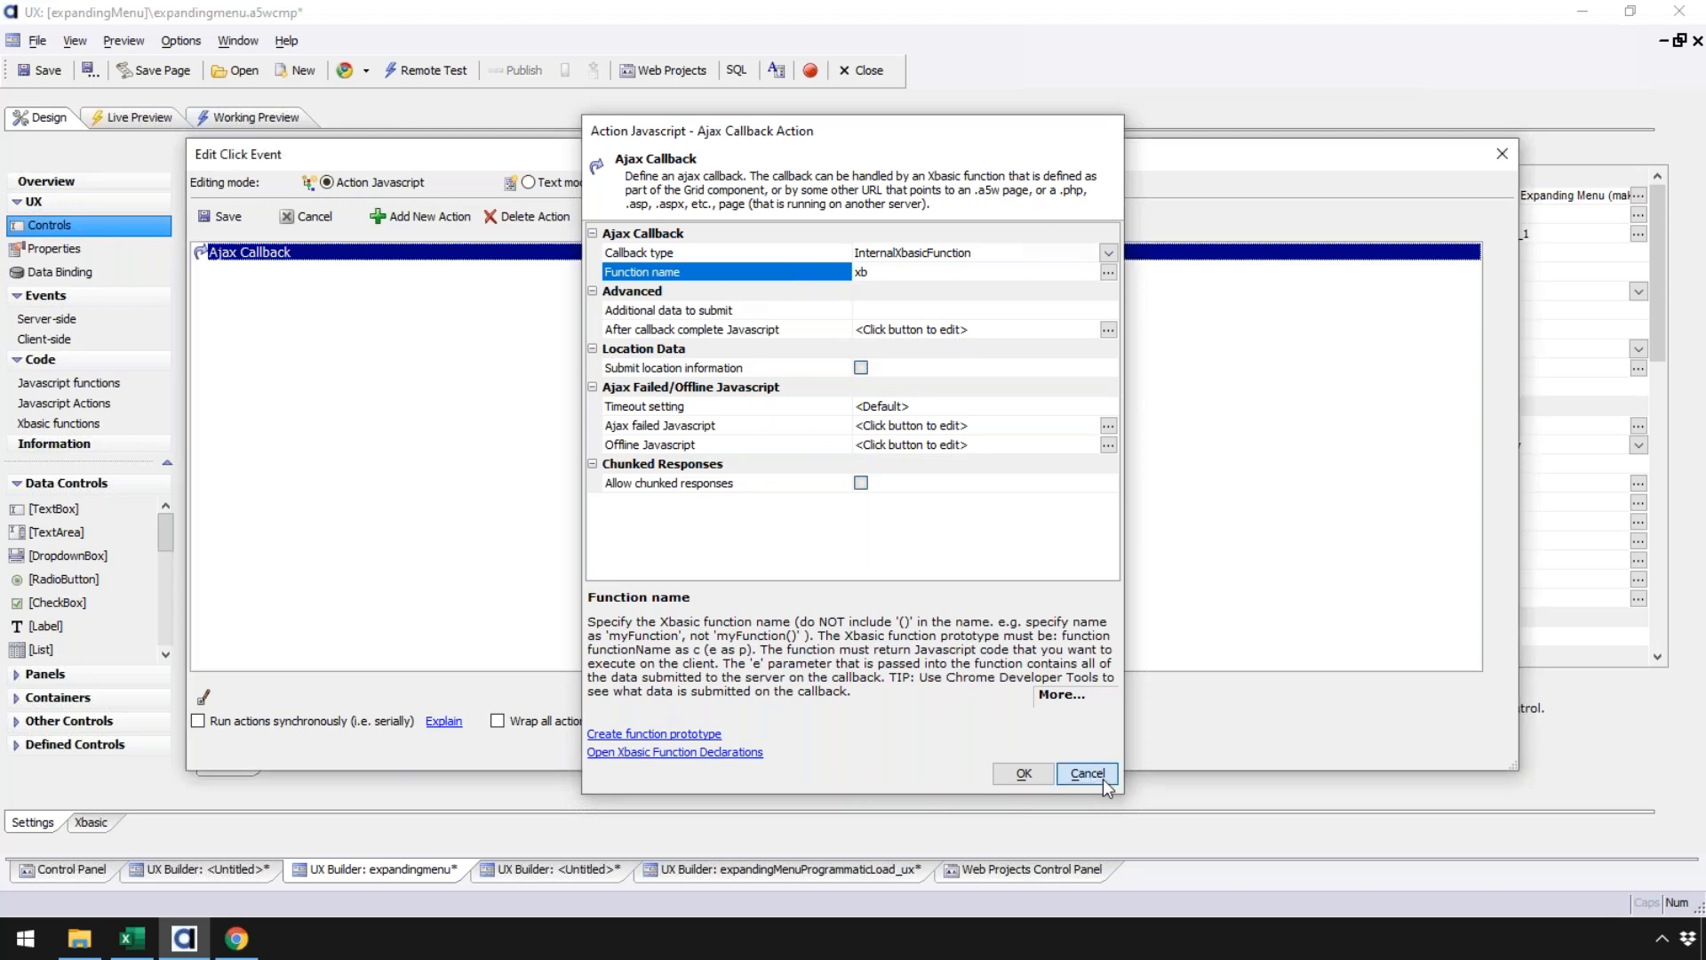
drag(377, 154, 520, 150)
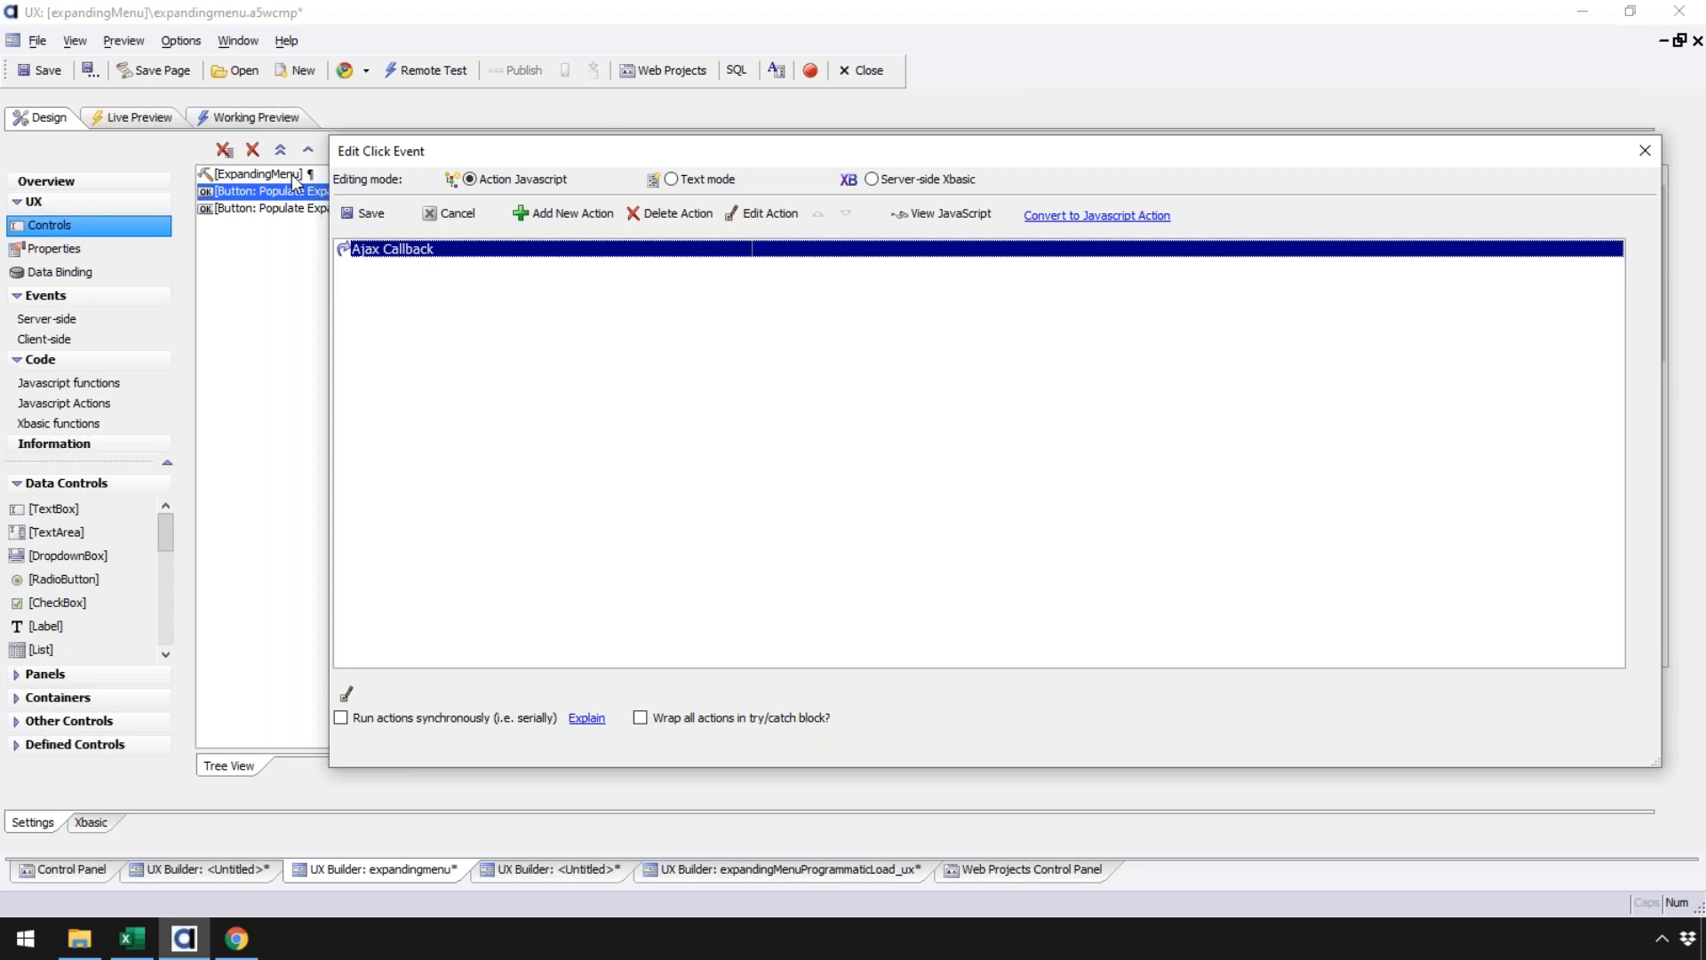
click(451, 213)
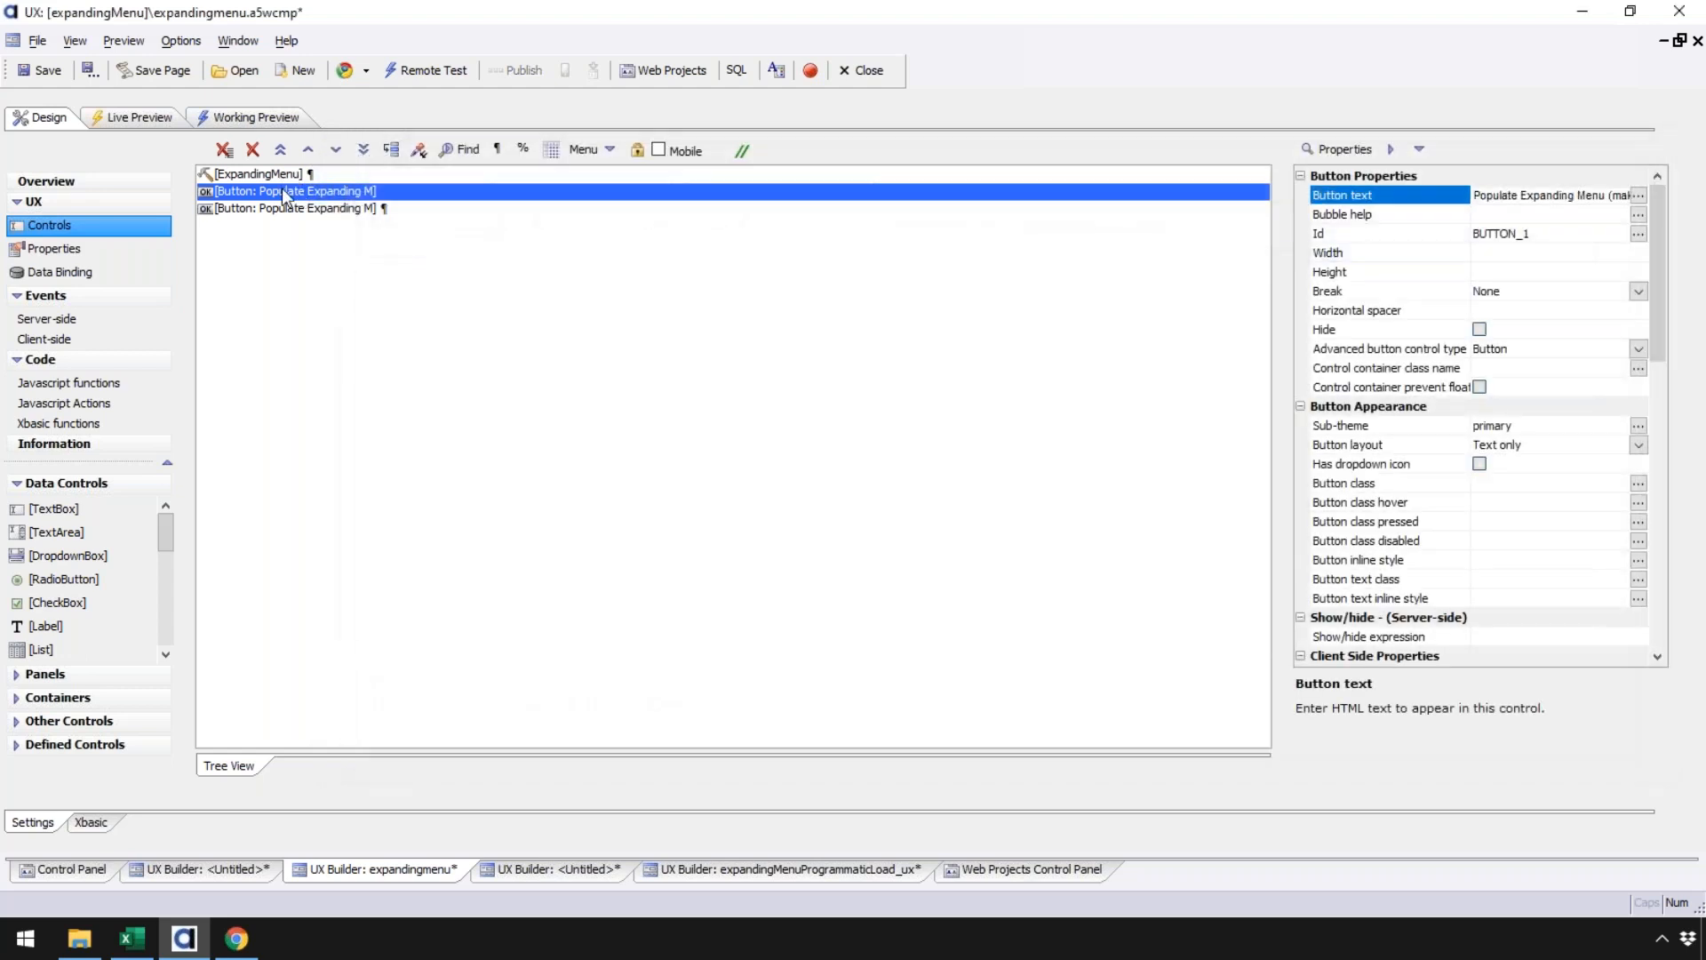
Step: Go to the xb function in the component's Xbasic functions and examine its menu definition string
click(104, 426)
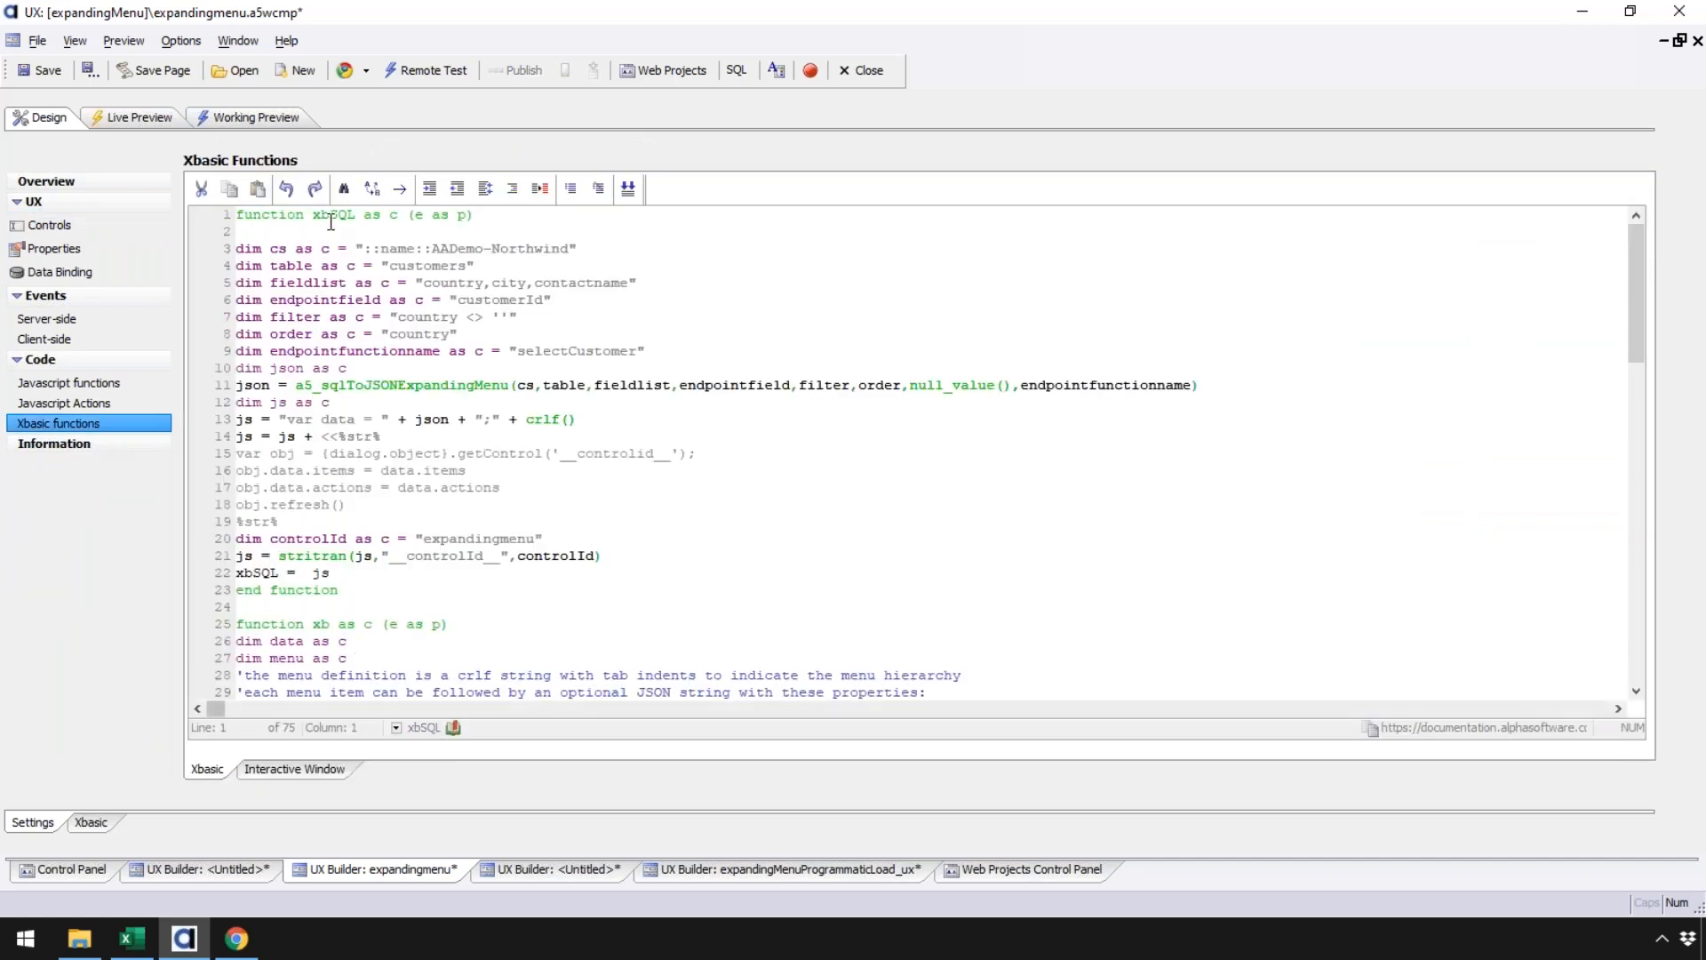
click(422, 725)
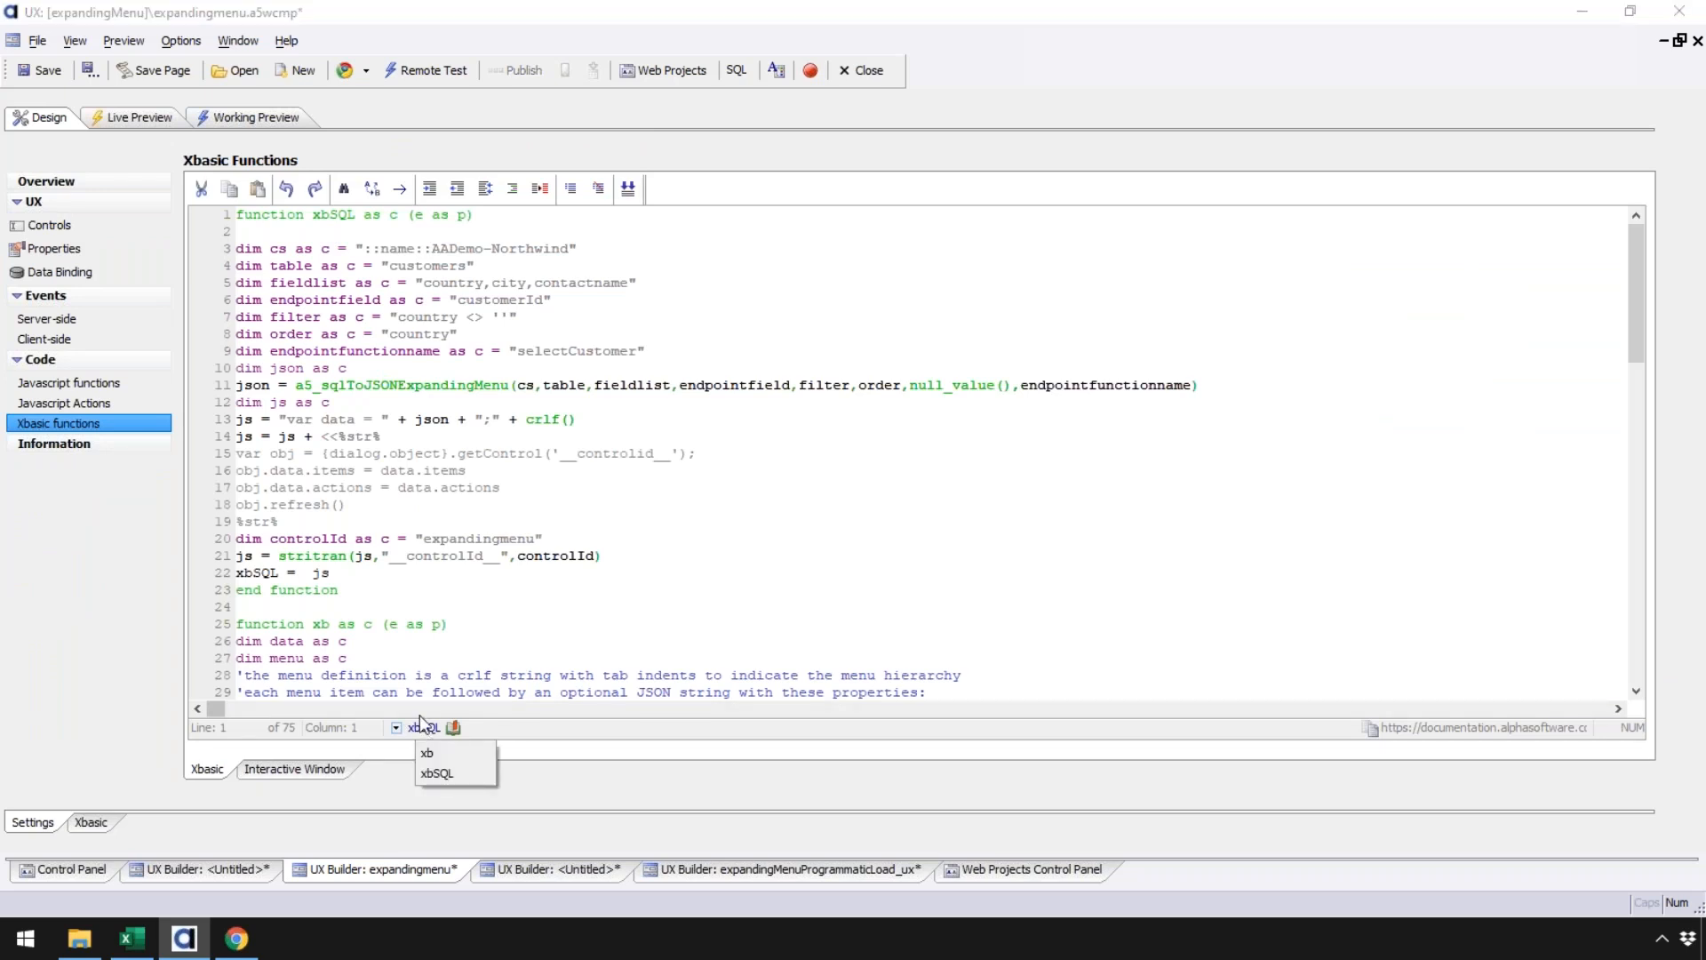
click(459, 760)
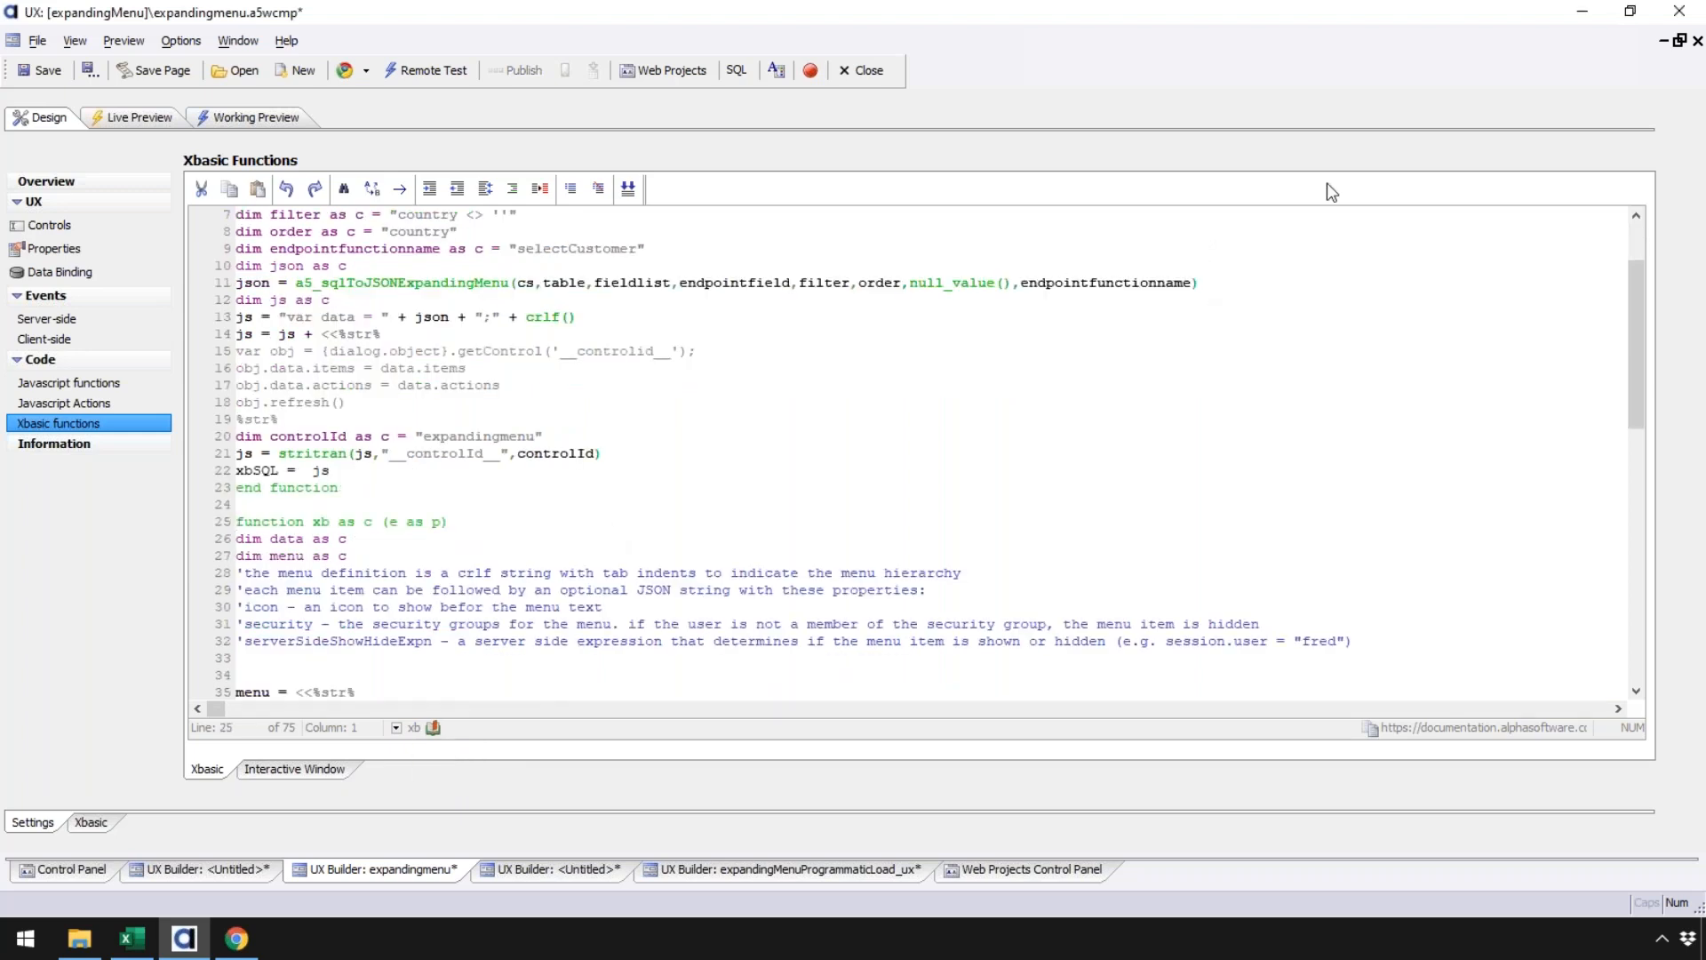
drag(1639, 292, 1651, 385)
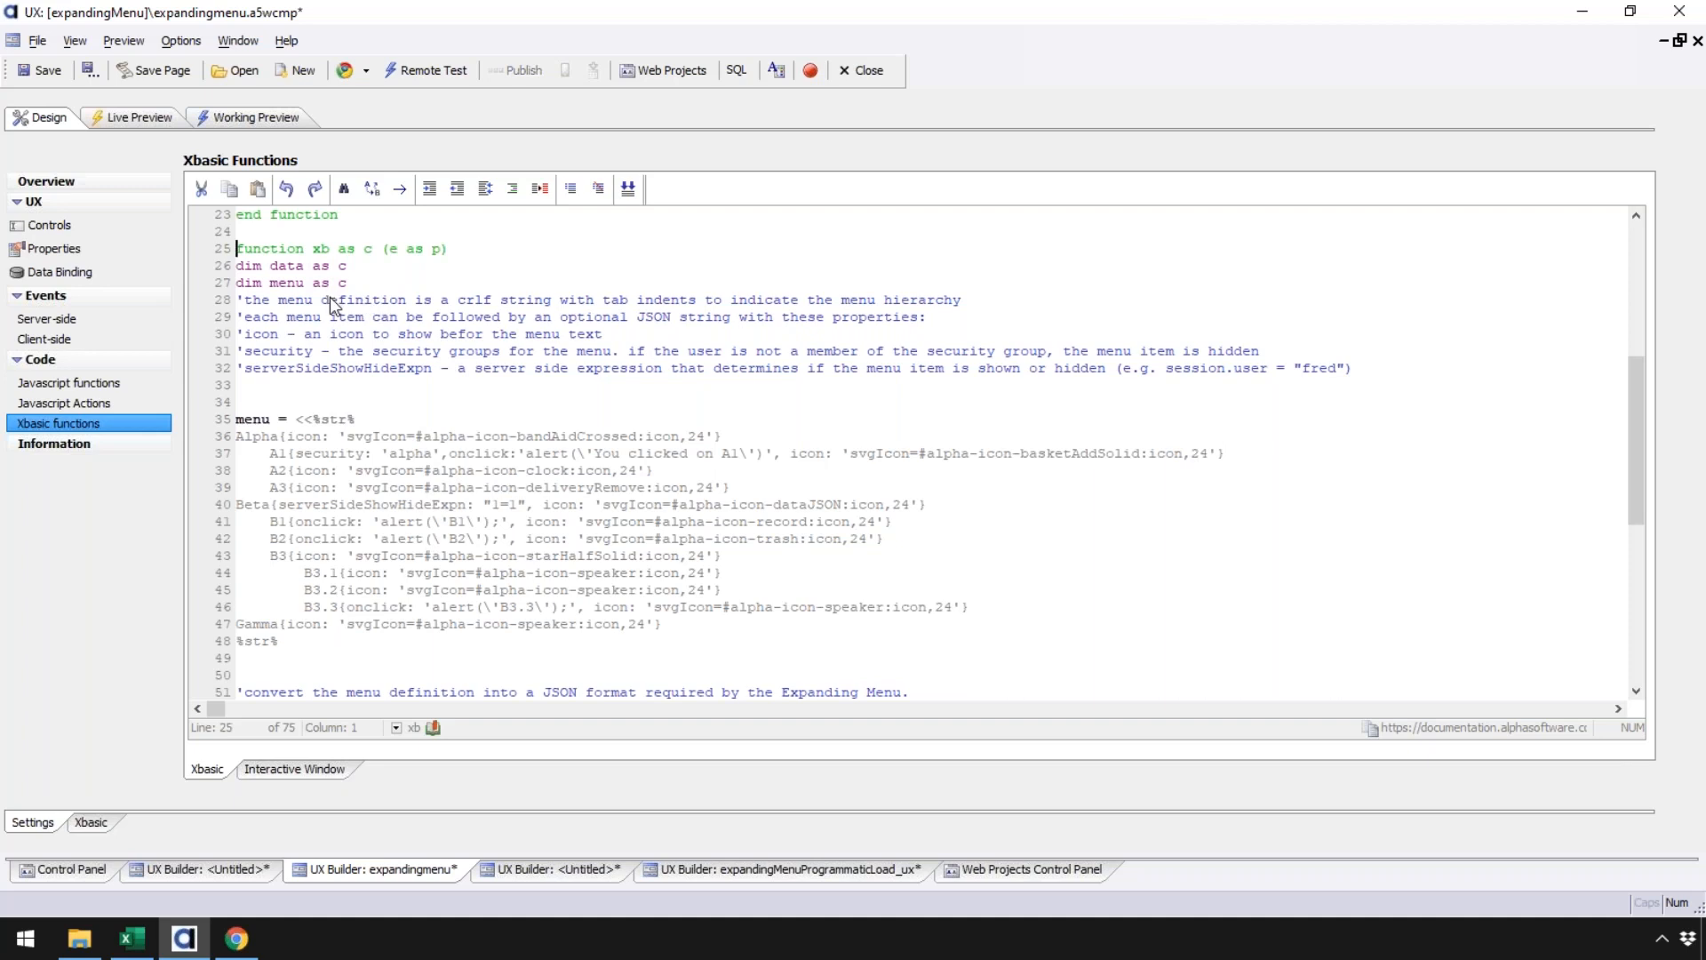
Step: Return to the control list and view the ExpandingMenu control's genie settings, leaving them unchanged
drag(1646, 359, 1641, 384)
click(94, 228)
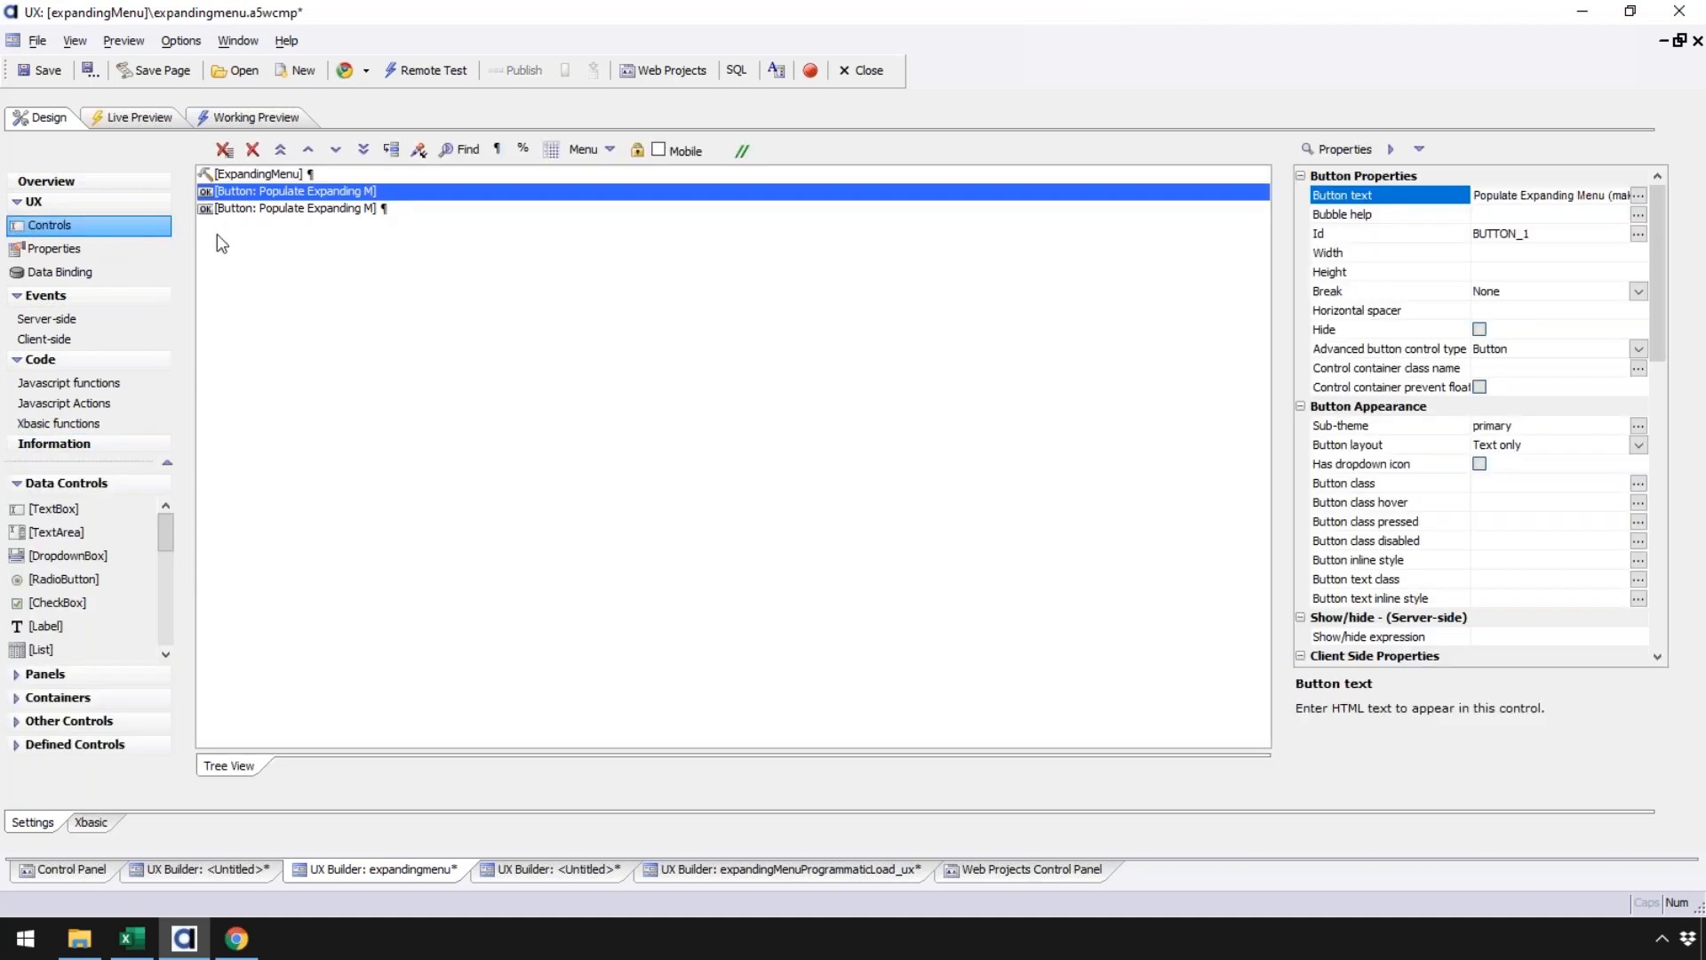
click(266, 176)
double_click(266, 177)
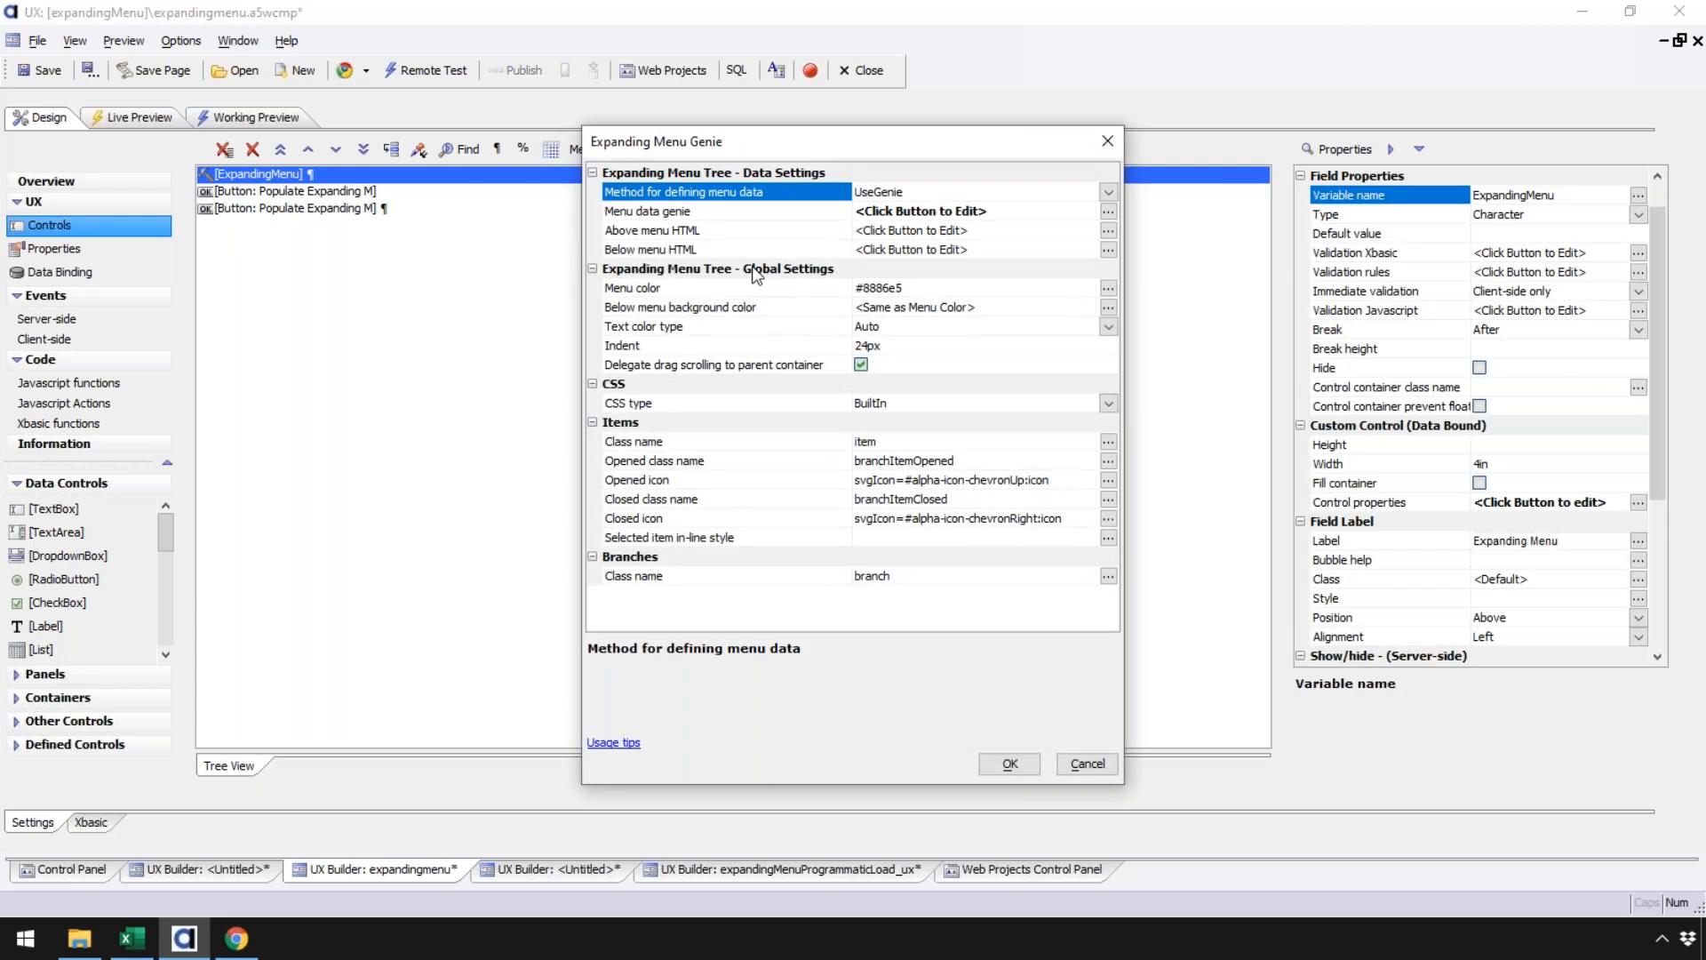
click(1086, 763)
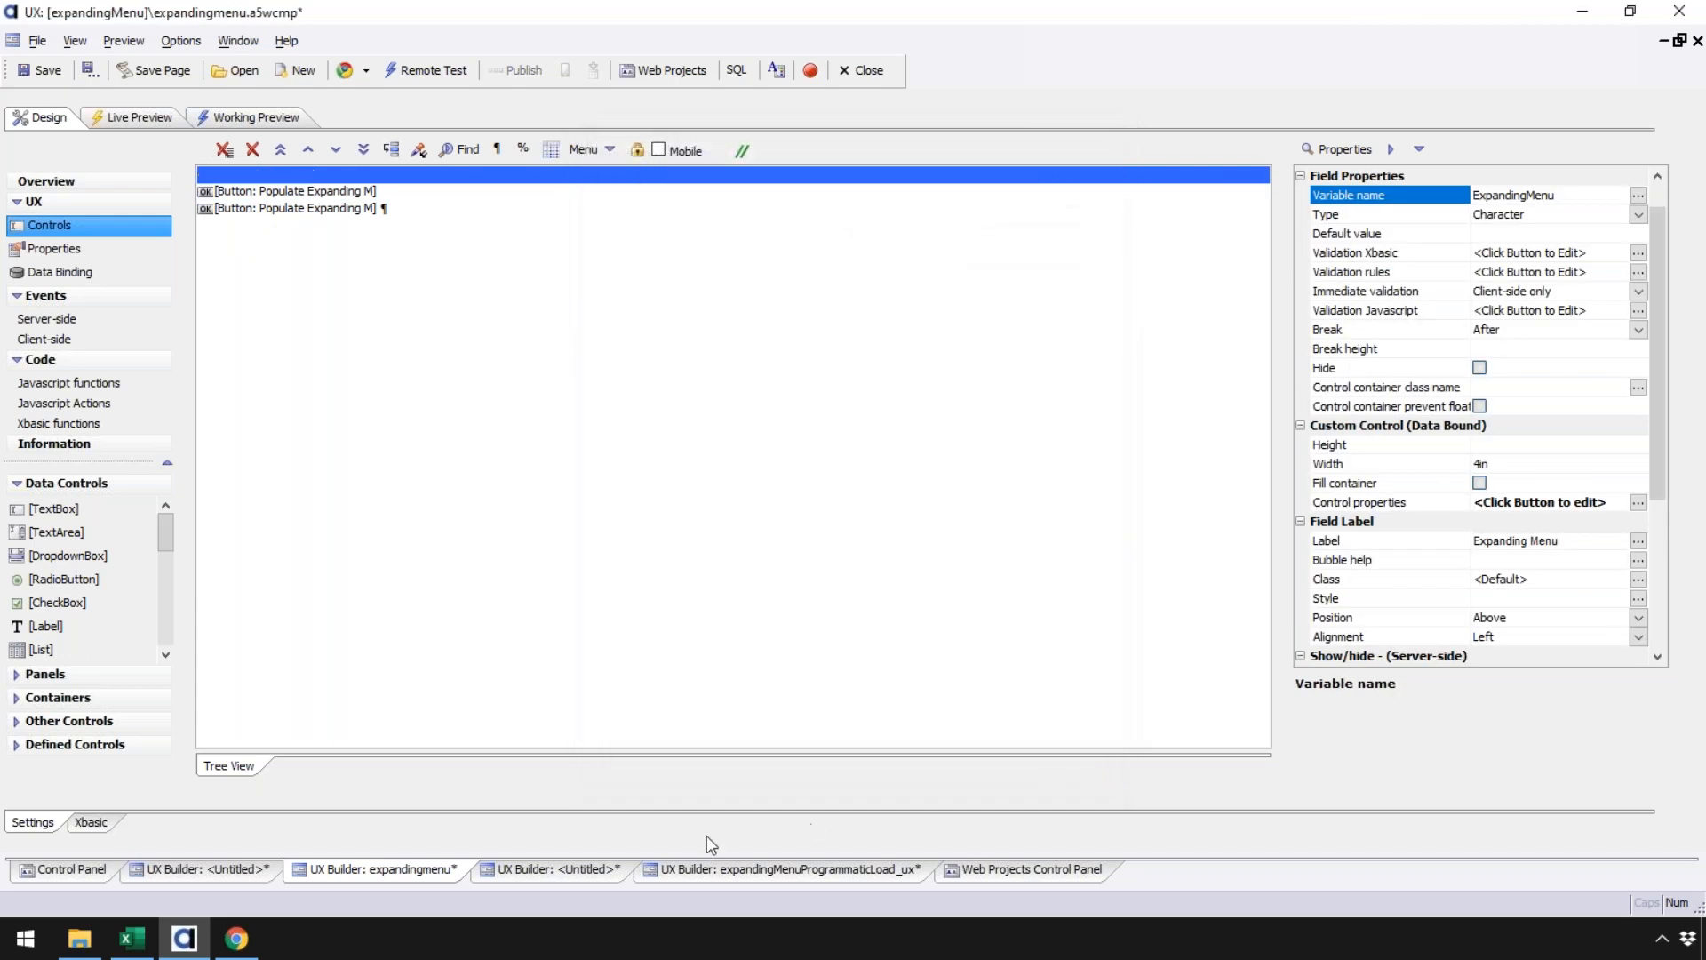
Step: In the untitled component with the expMenu control, inspect the JSON behind the menu data genie, leaving both genies unchanged
click(201, 866)
double_click(237, 177)
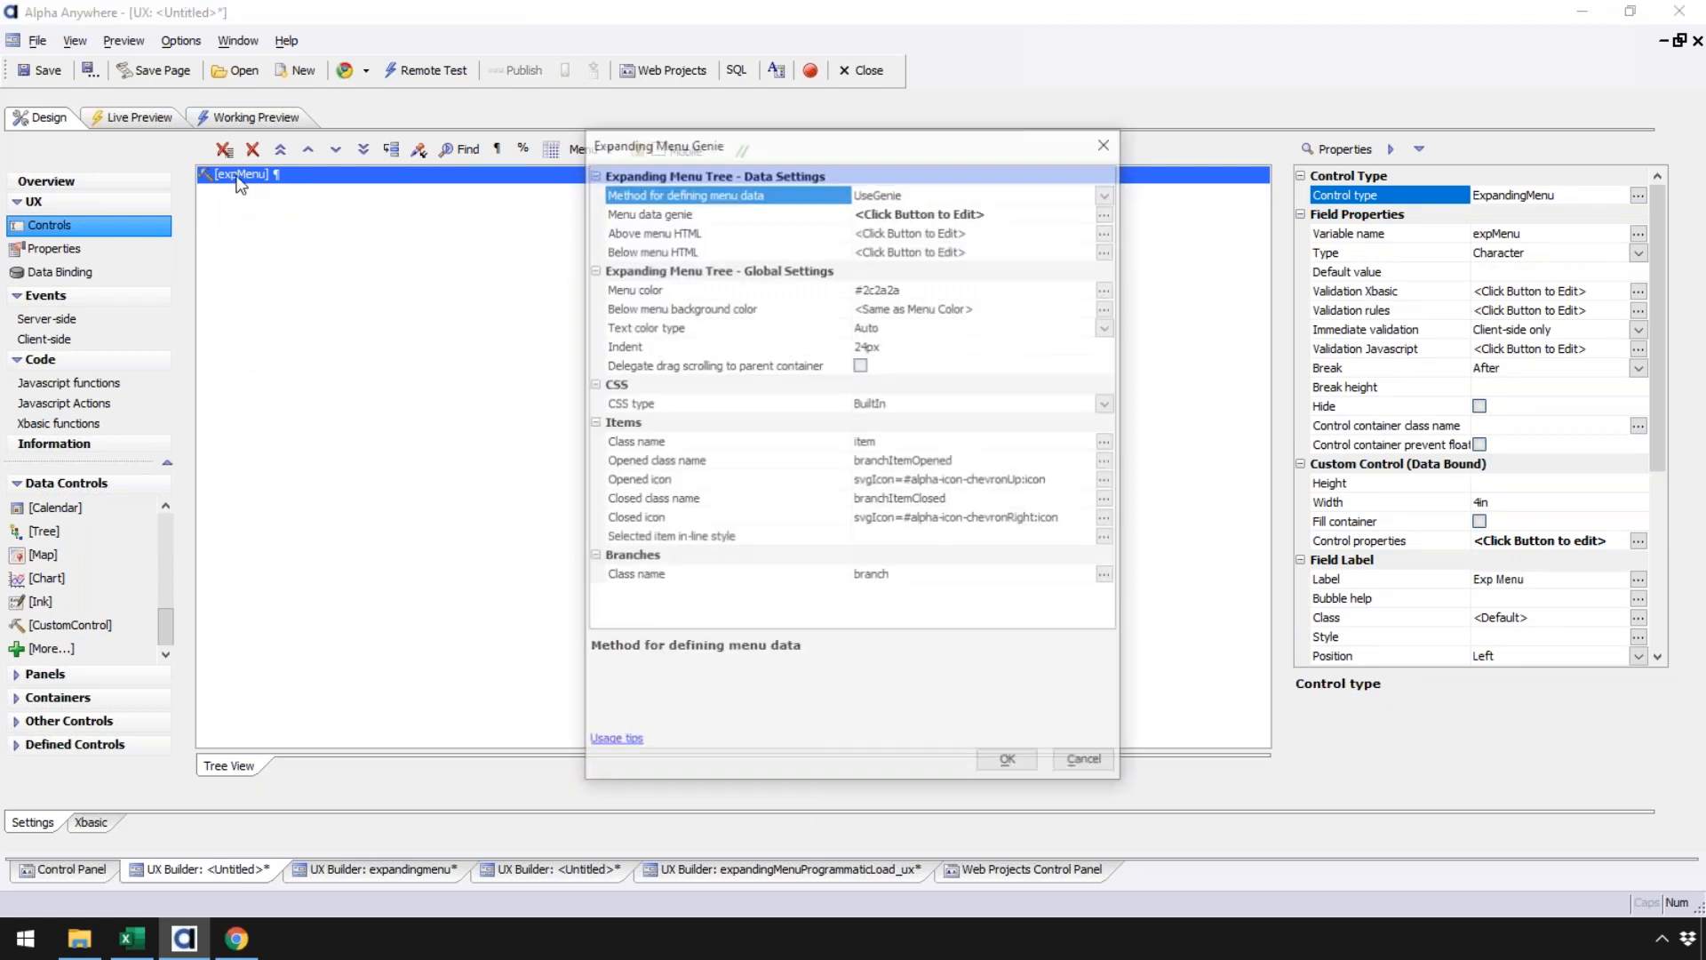
double_click(742, 210)
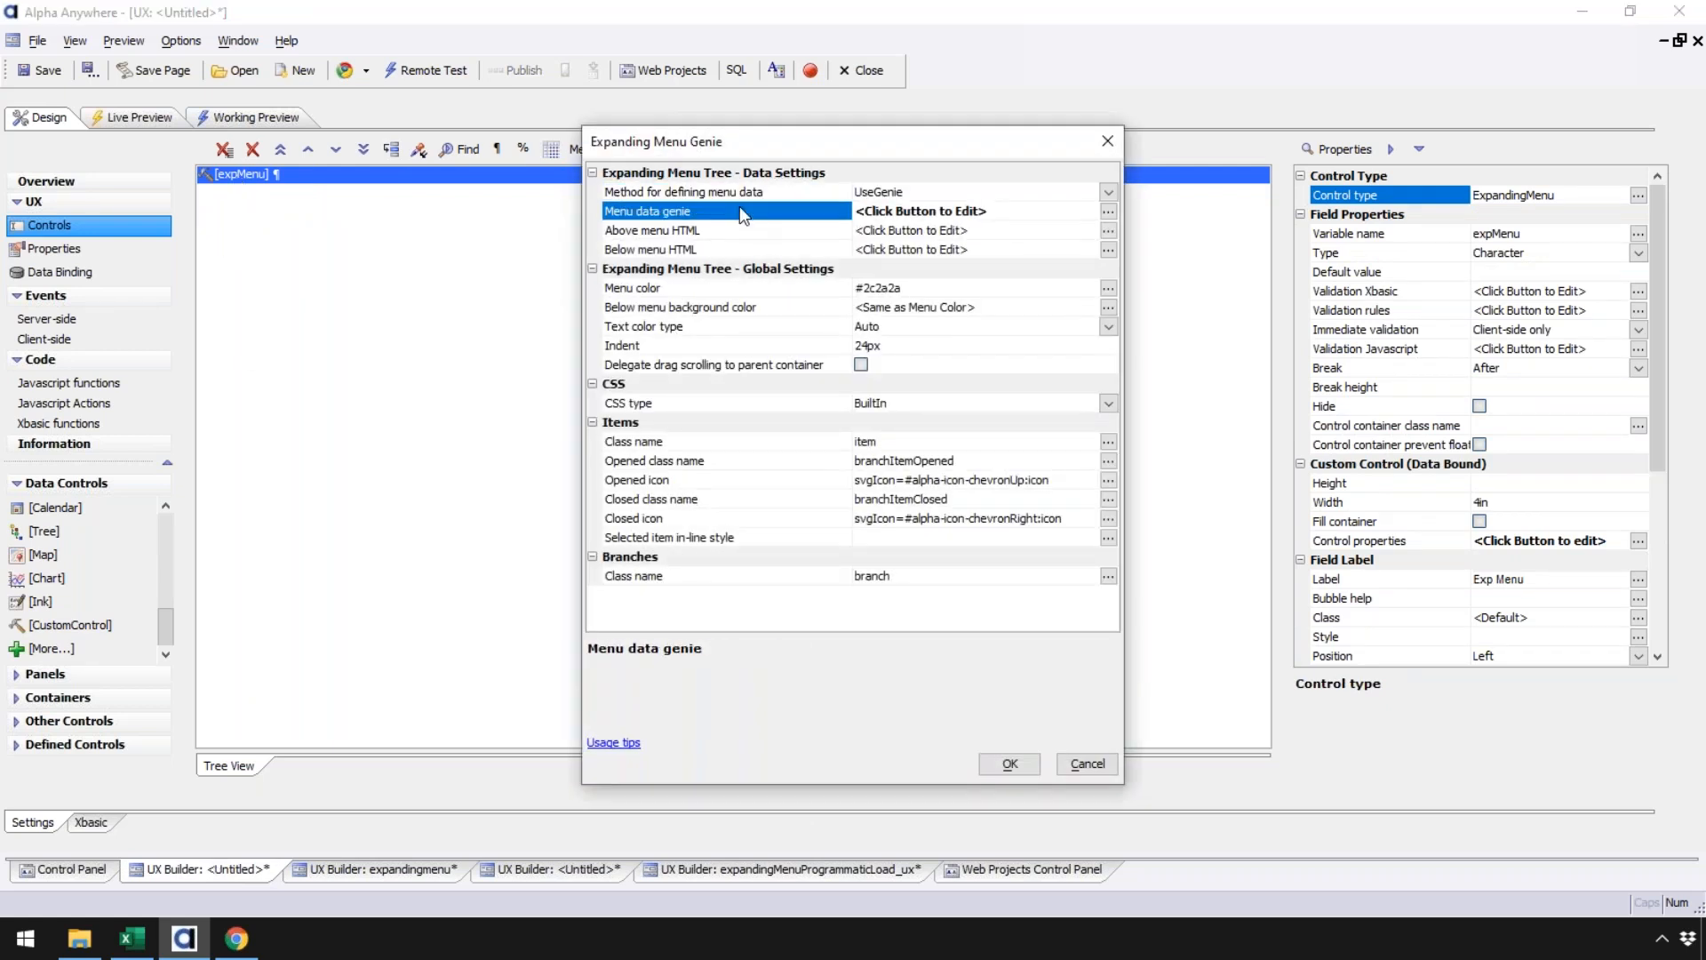
click(382, 602)
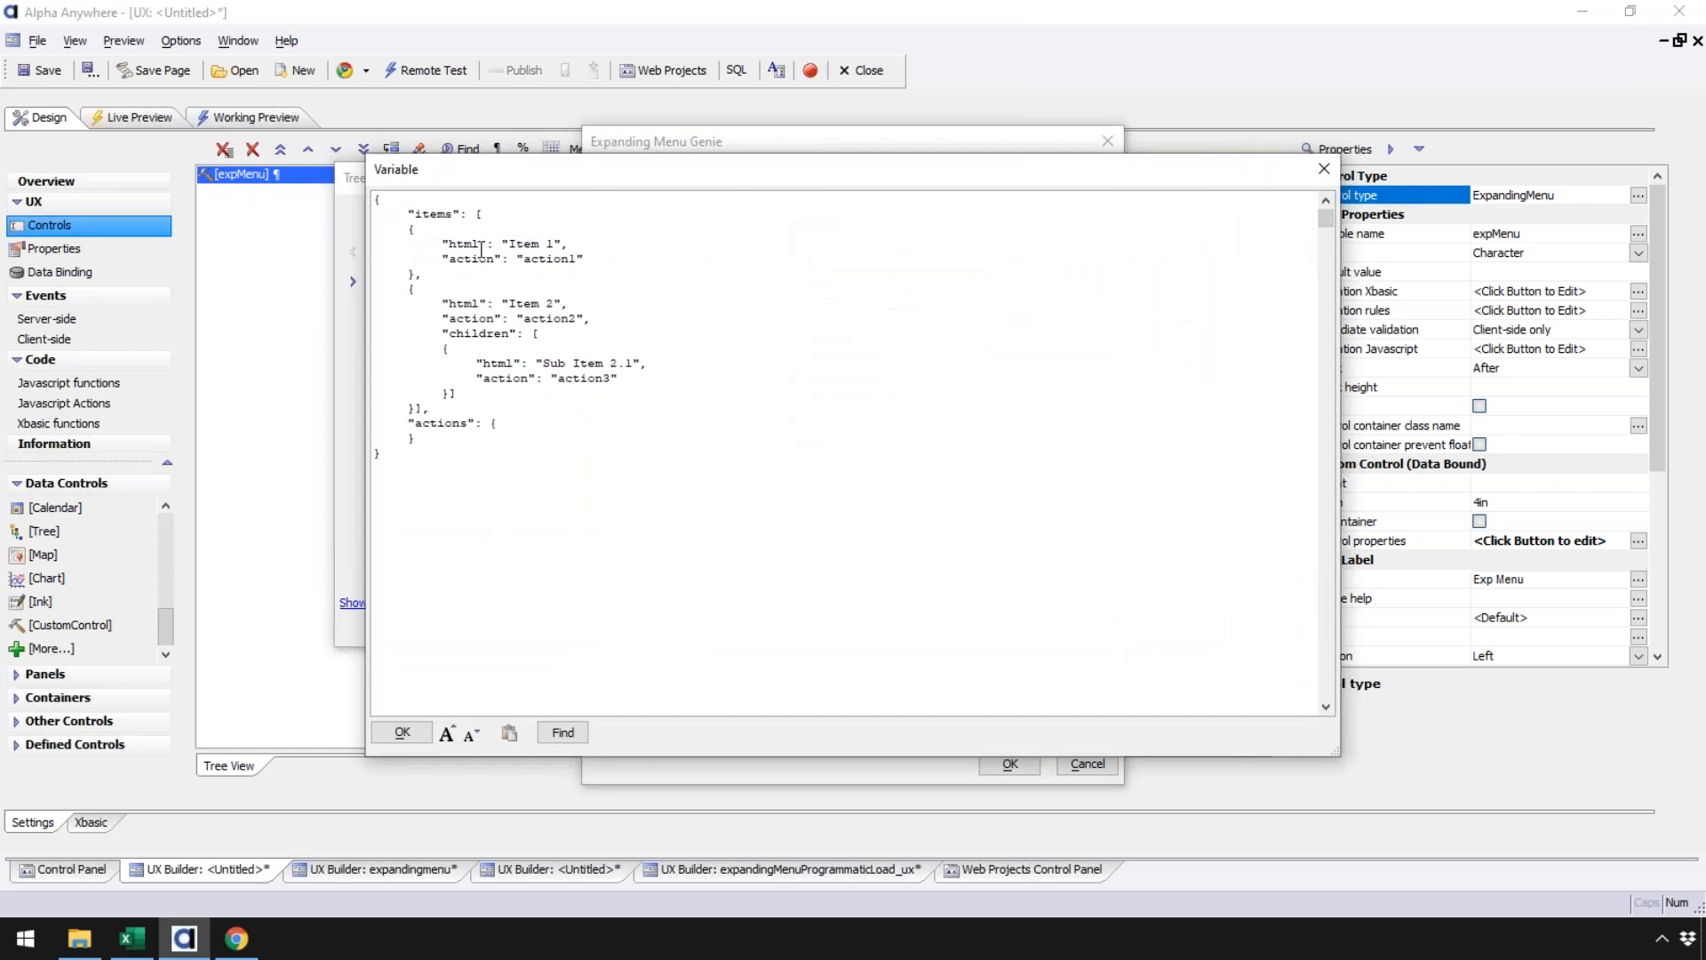
drag(382, 201, 422, 556)
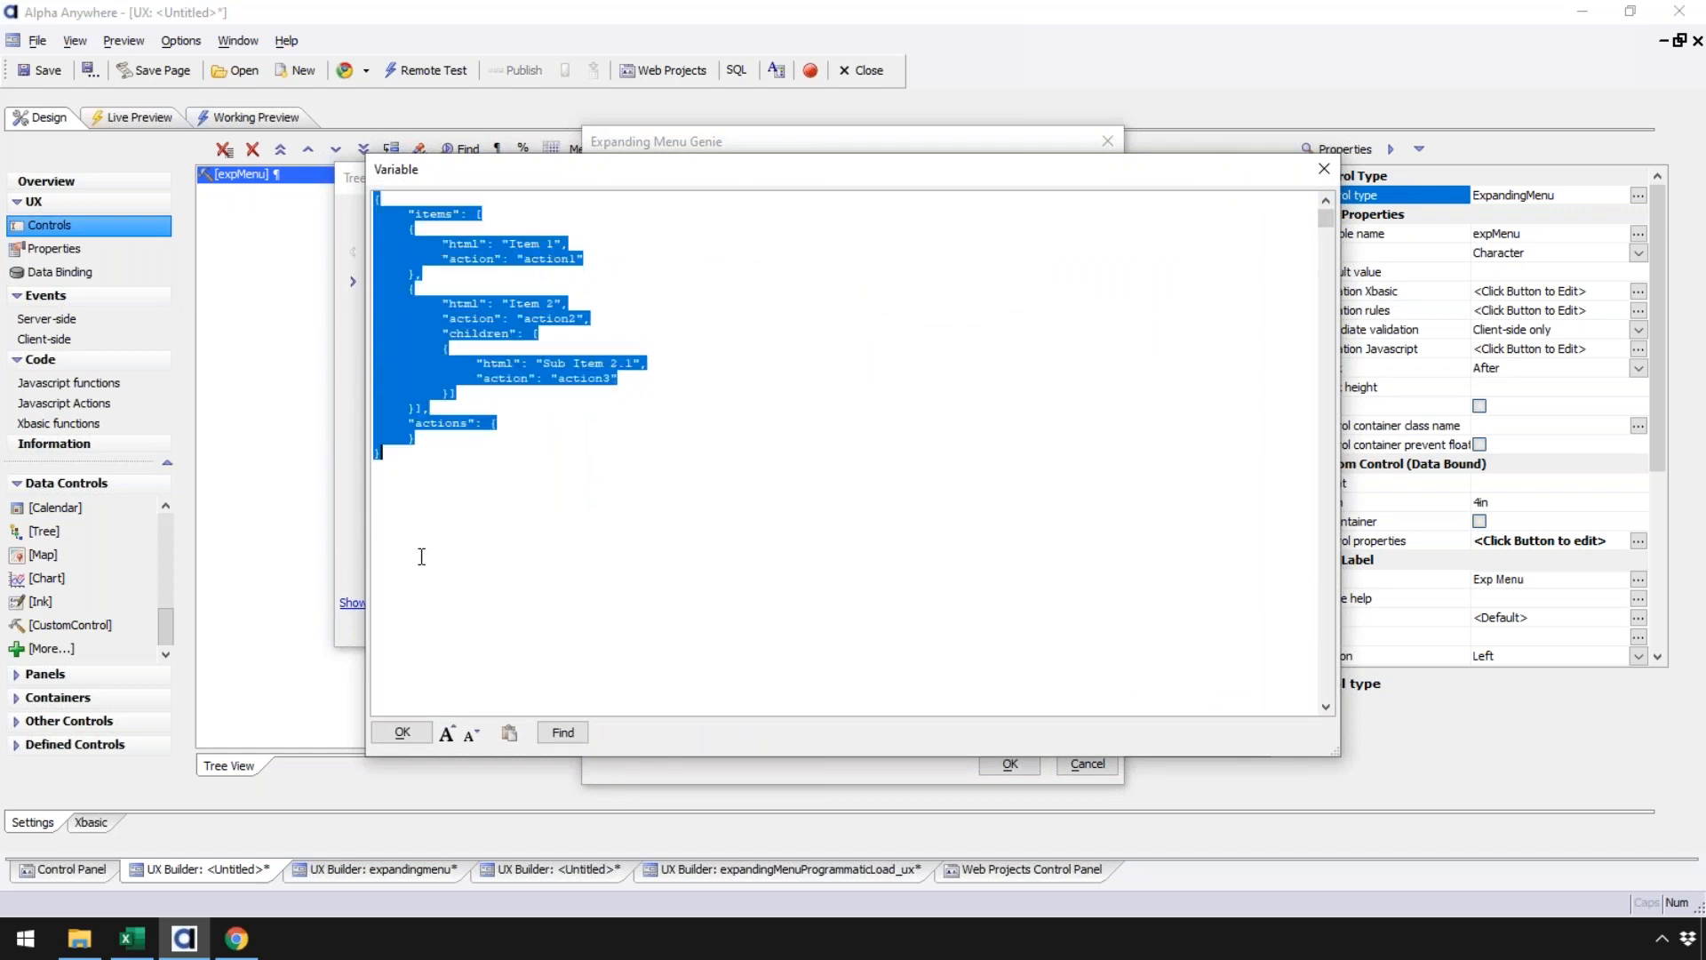
click(403, 733)
click(404, 734)
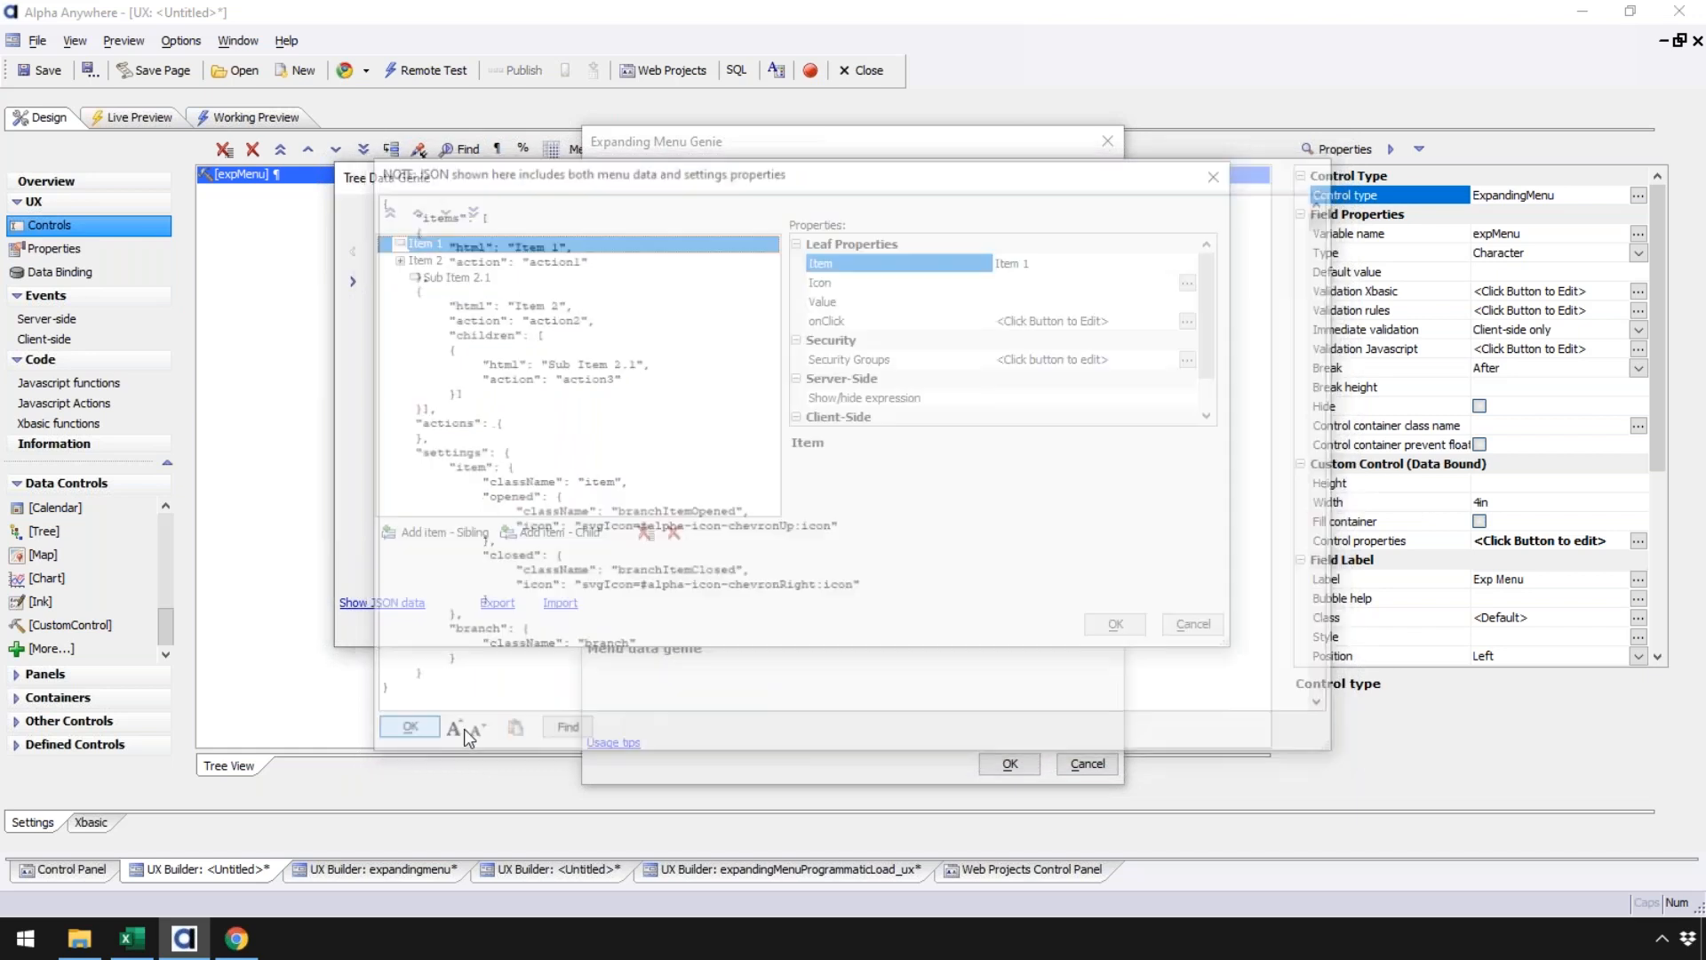
click(1194, 627)
click(1069, 764)
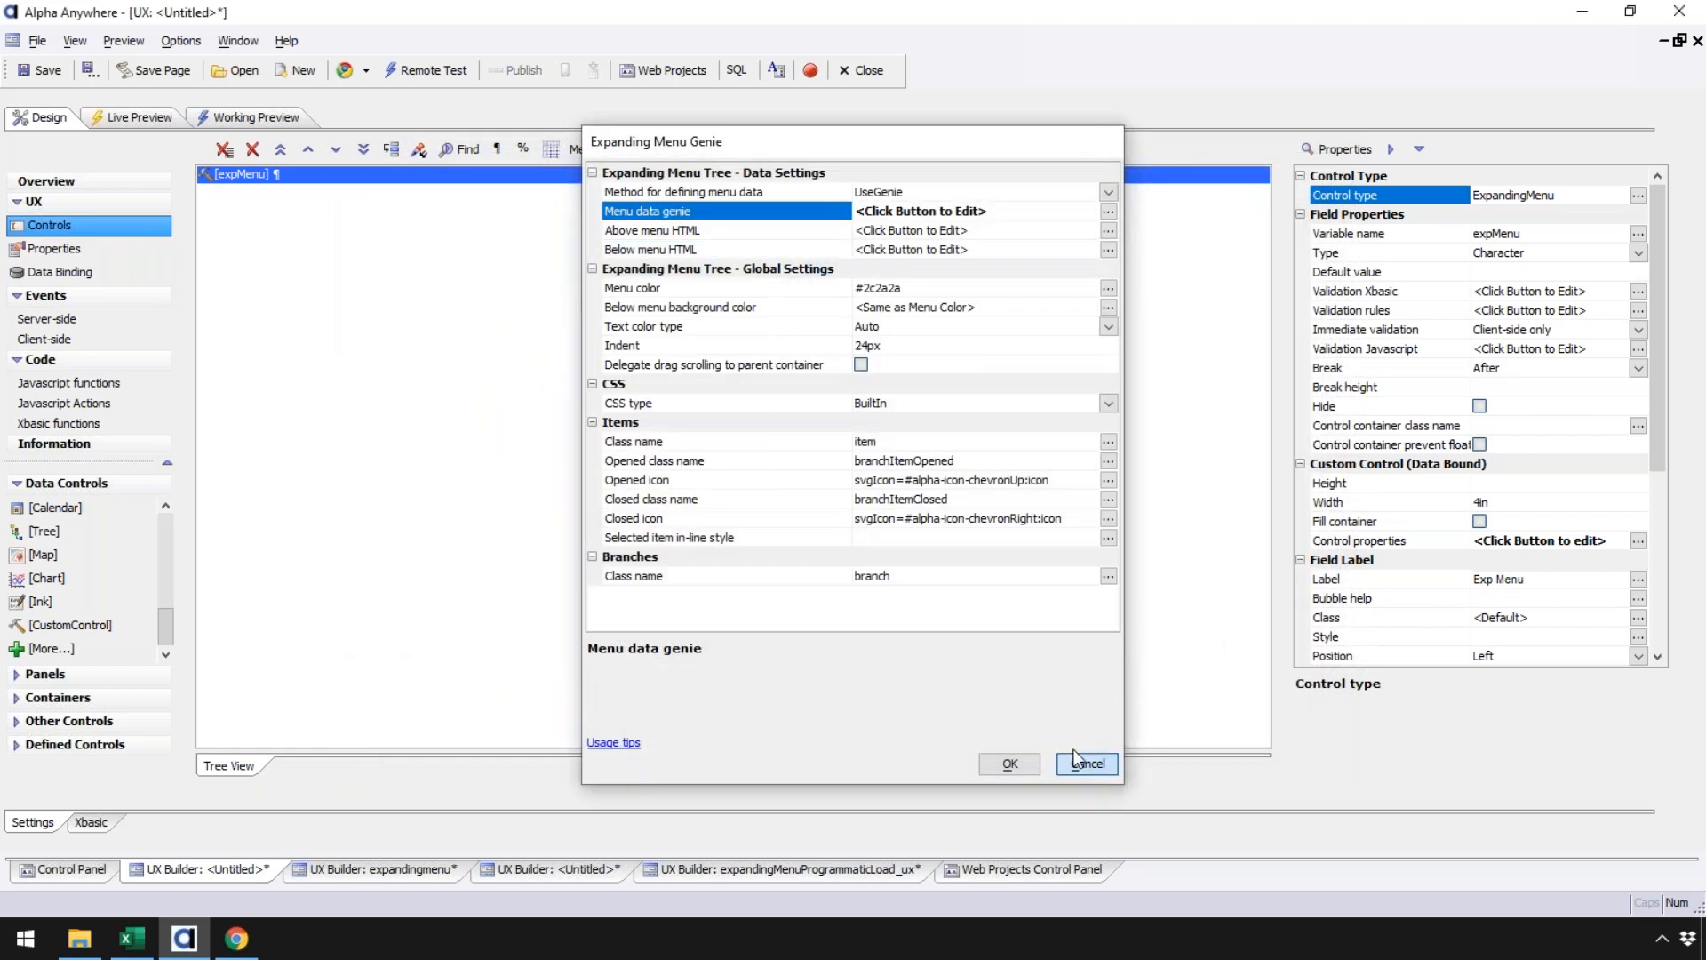
Step: Return to the expandingmenu component's Xbasic functions and examine the indented items in the xb function's menu definition
click(382, 869)
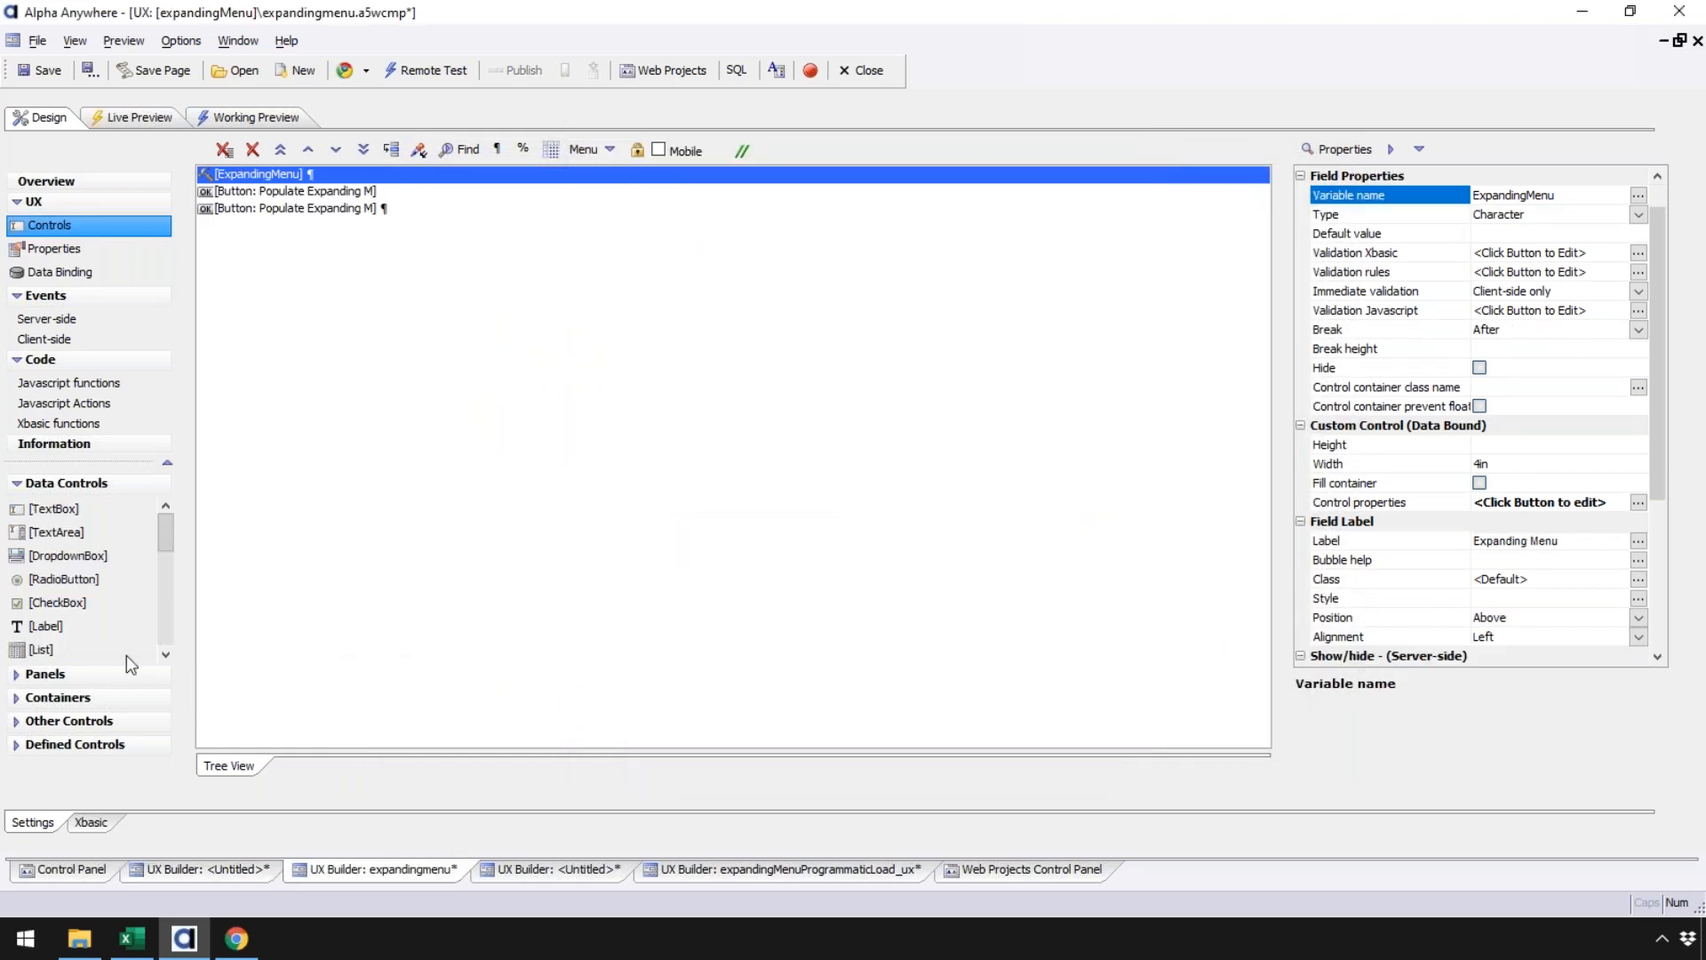
click(69, 422)
click(326, 338)
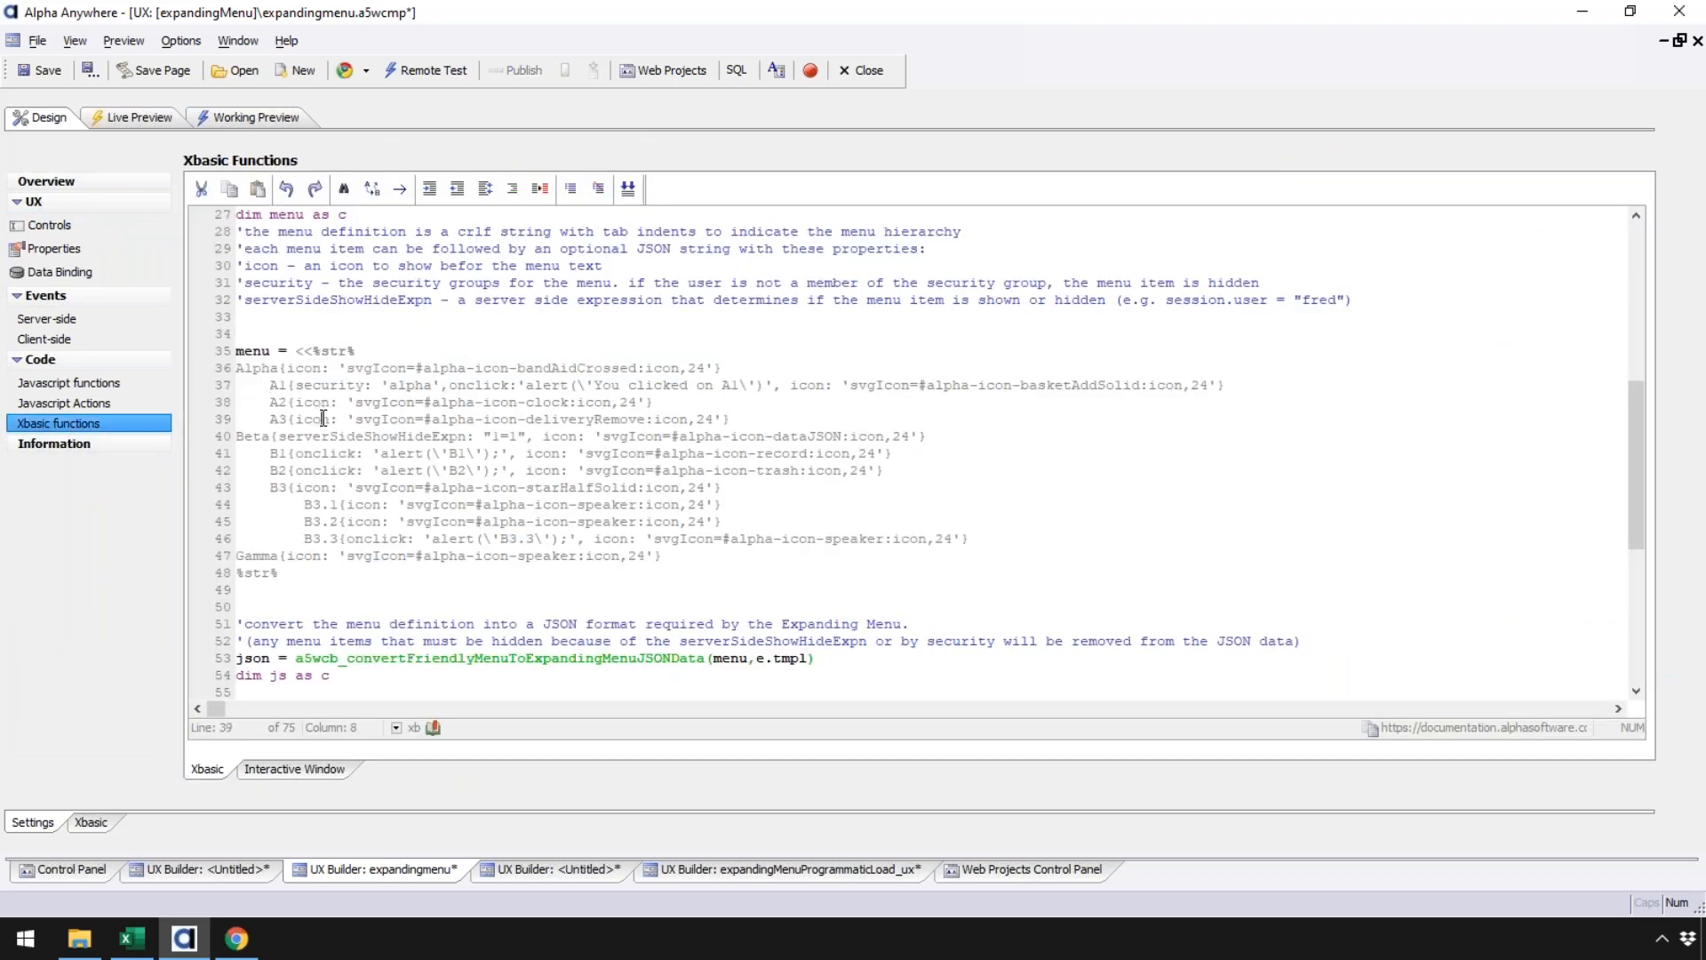
click(435, 454)
click(434, 470)
click(240, 367)
Step: Examine how the xb function converts the menu definition to JSON and generates the Javascript that populates the control
drag(1636, 426, 1640, 477)
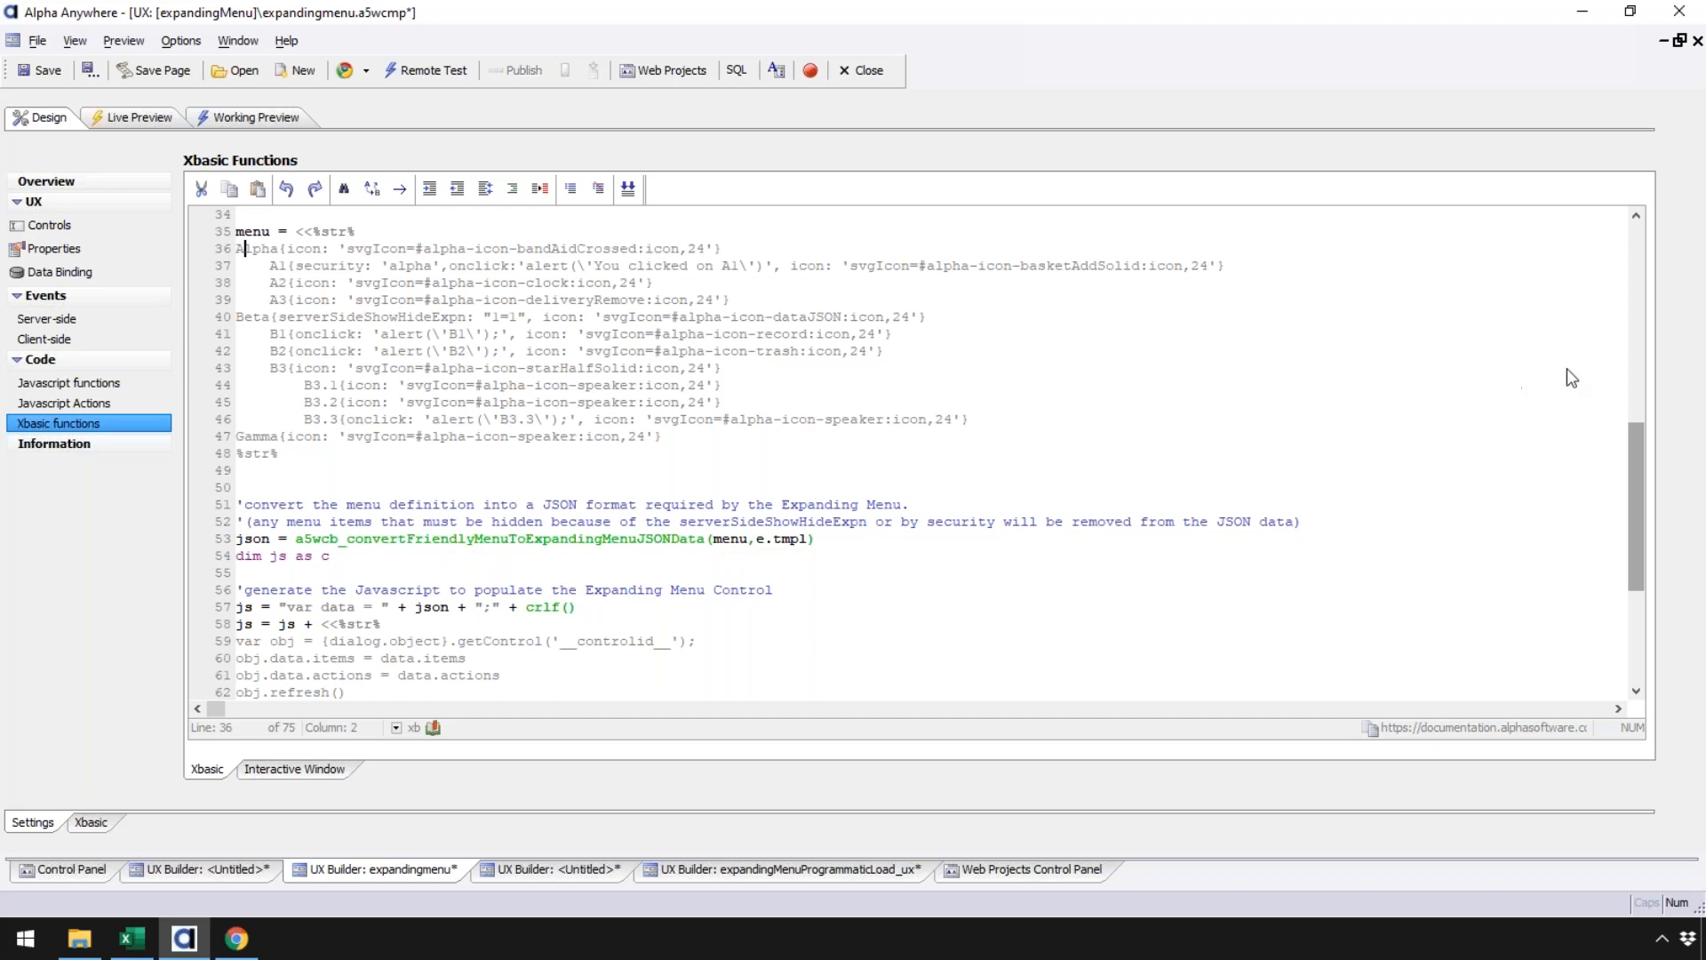
drag(1635, 455, 1635, 527)
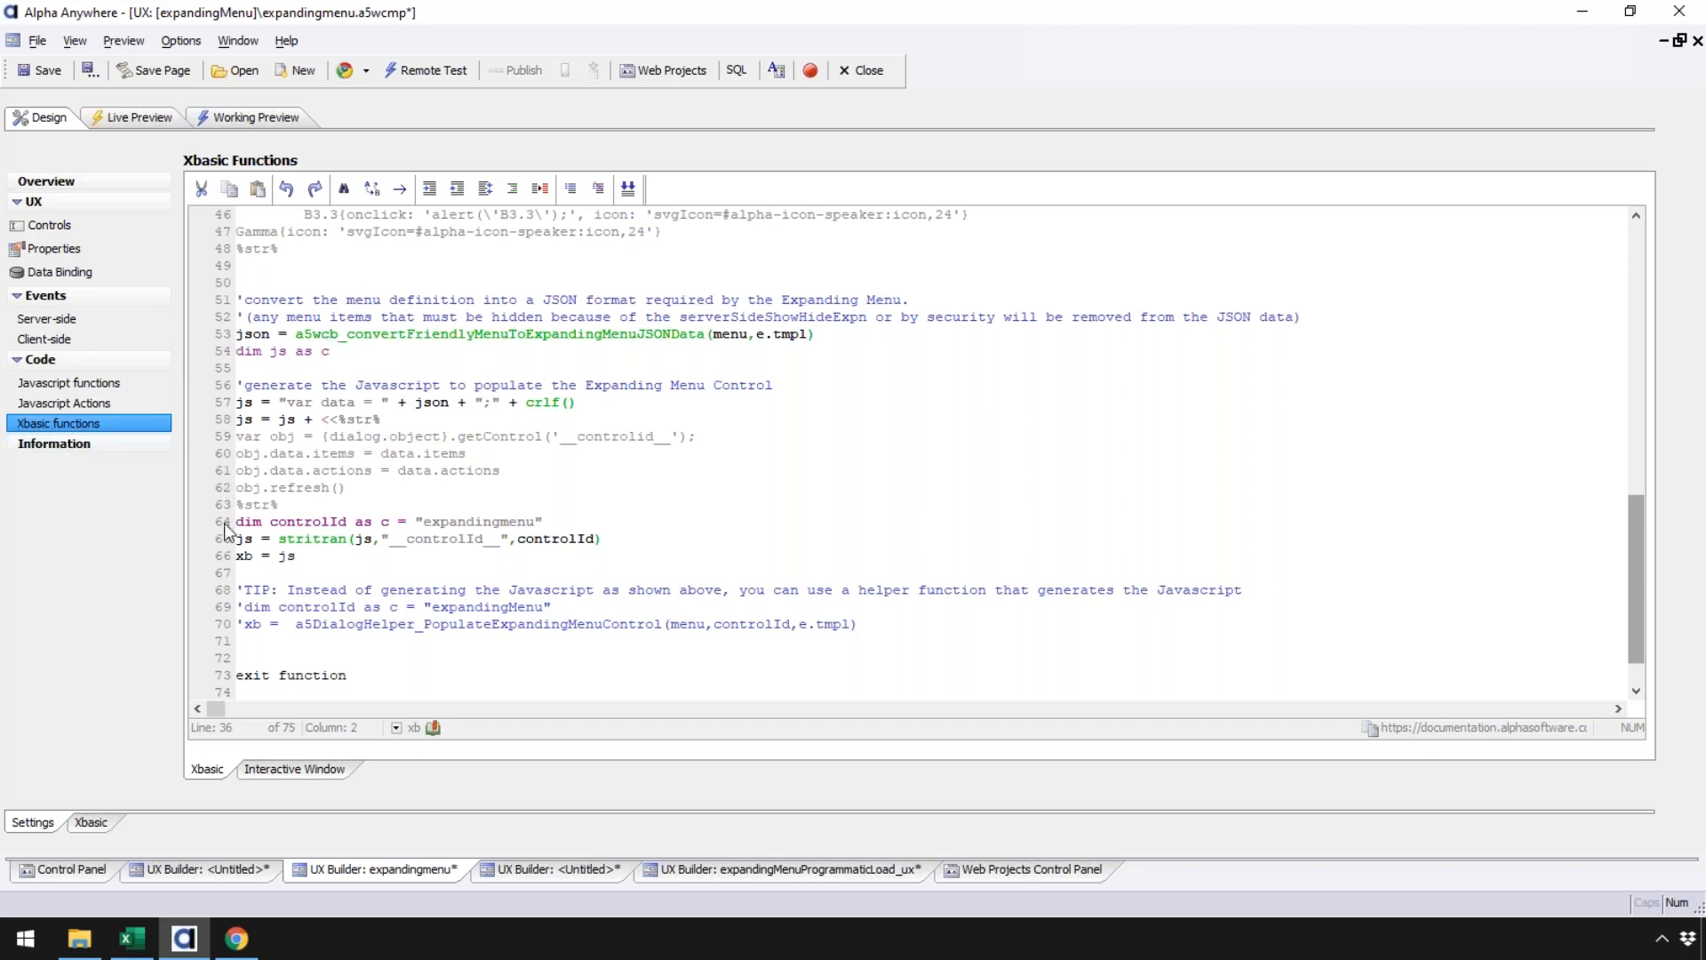
drag(1632, 544, 1637, 459)
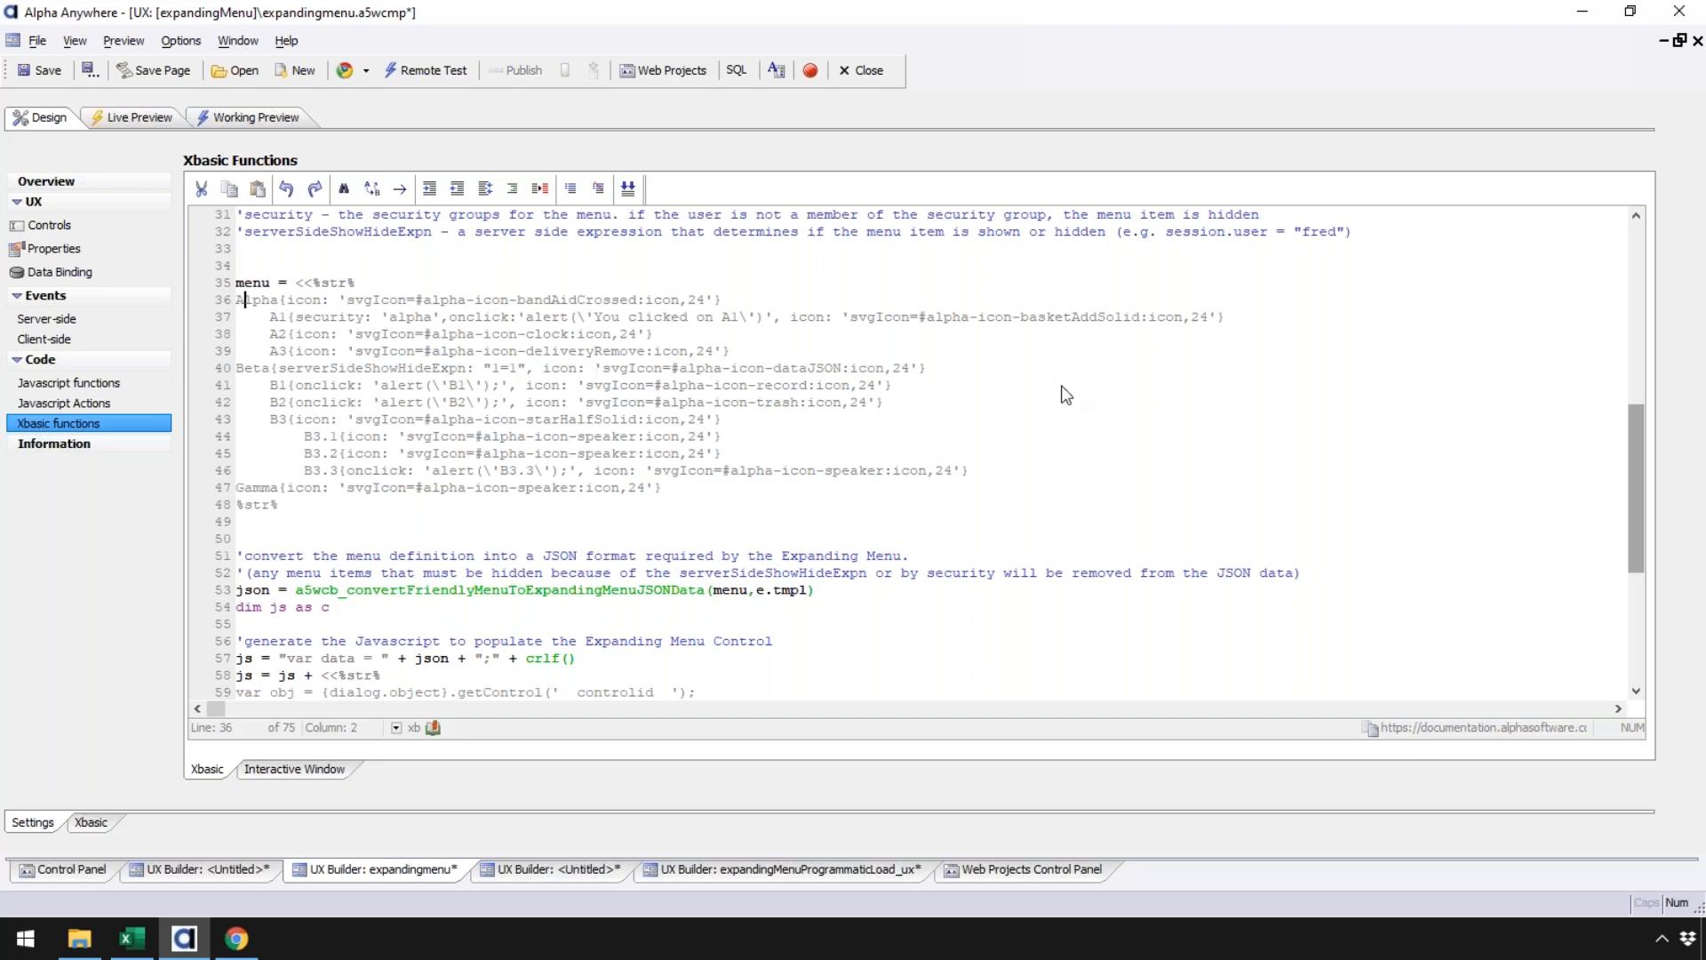
drag(1642, 467, 1630, 550)
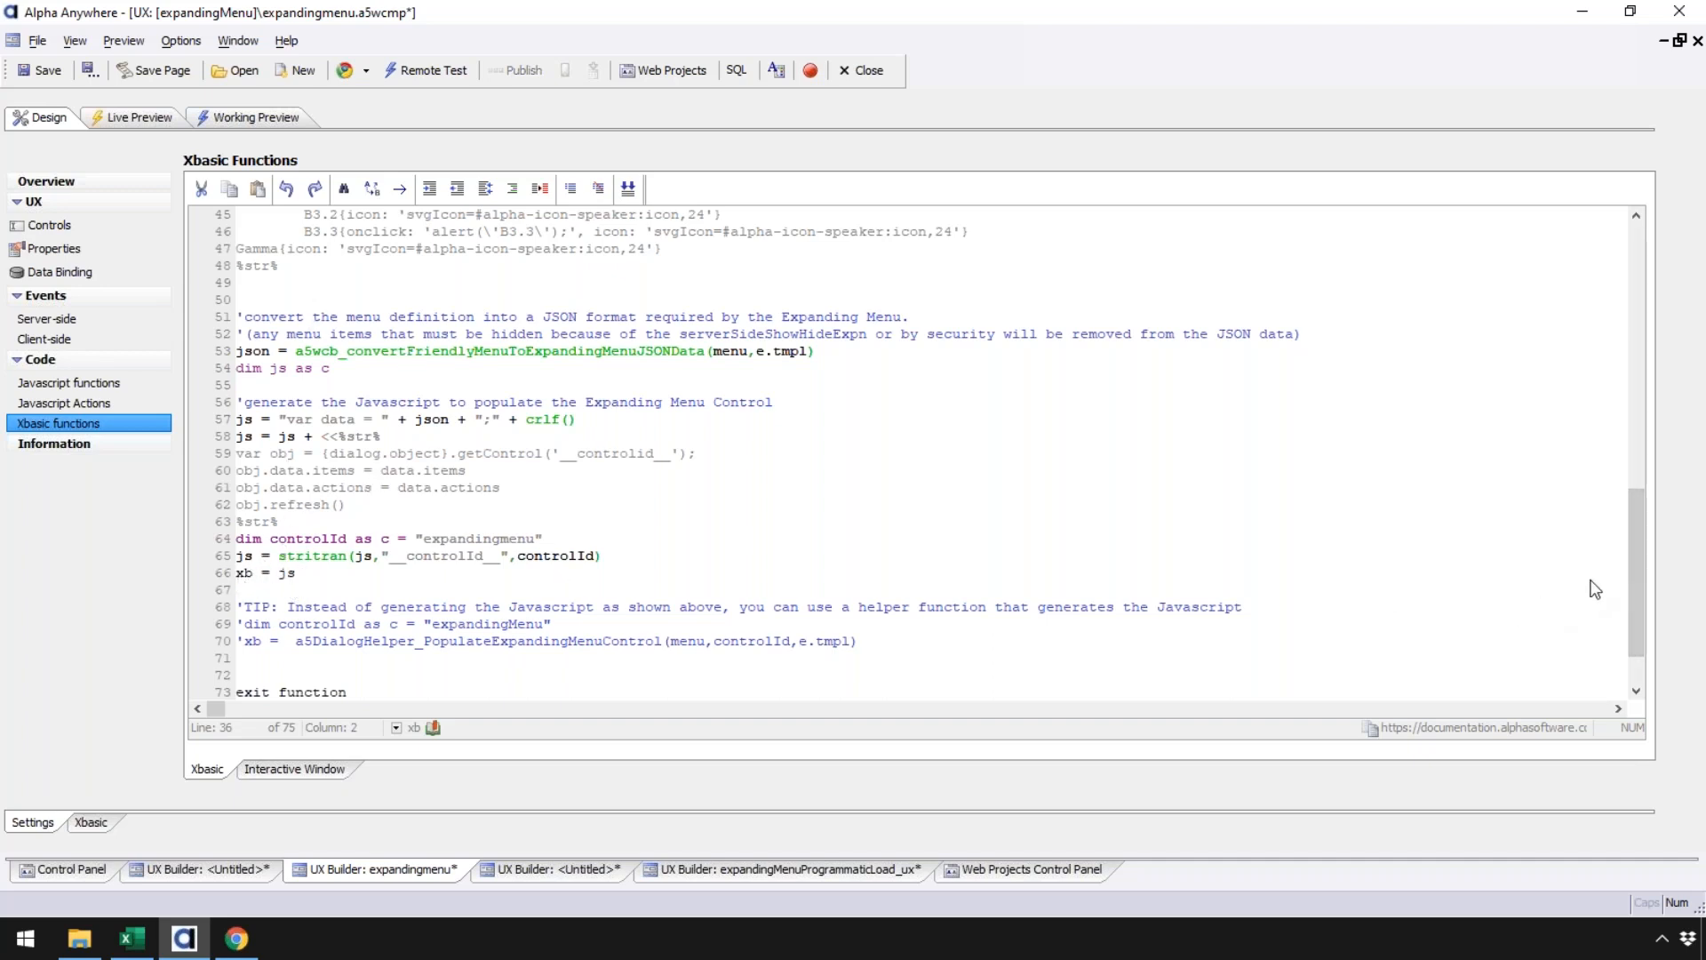
Step: Check the ExpandingMenu control's name in the control list, and highlight the Alpha through Gamma menu definition in the xb function
click(112, 219)
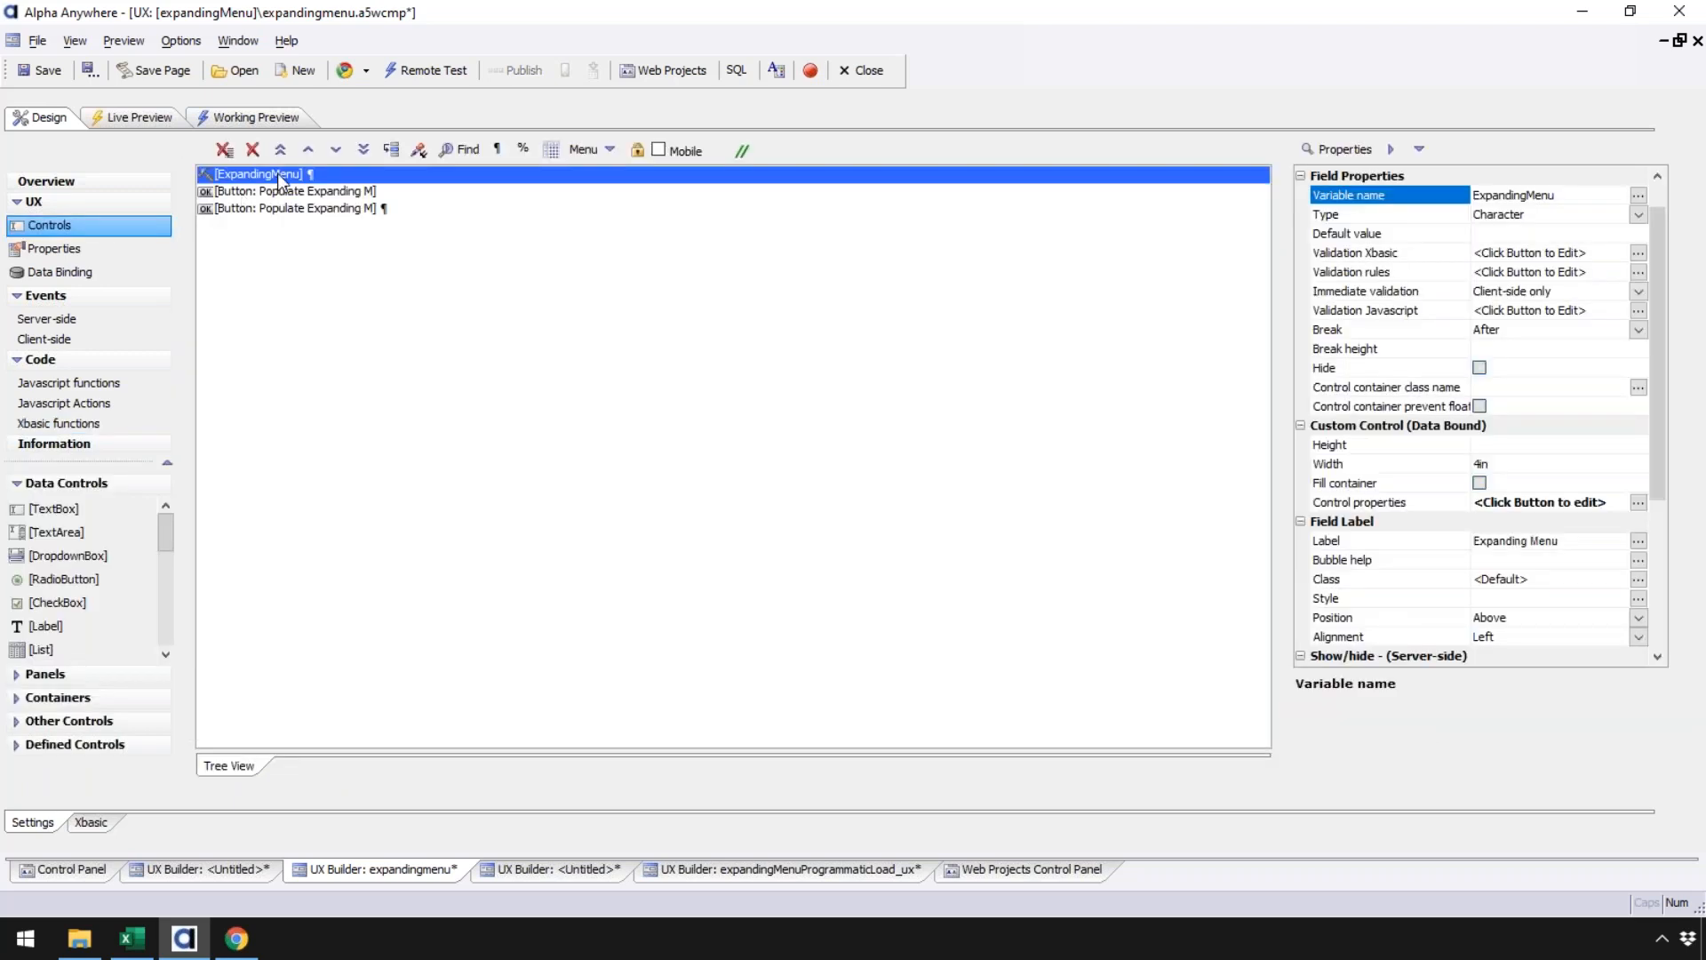
click(72, 420)
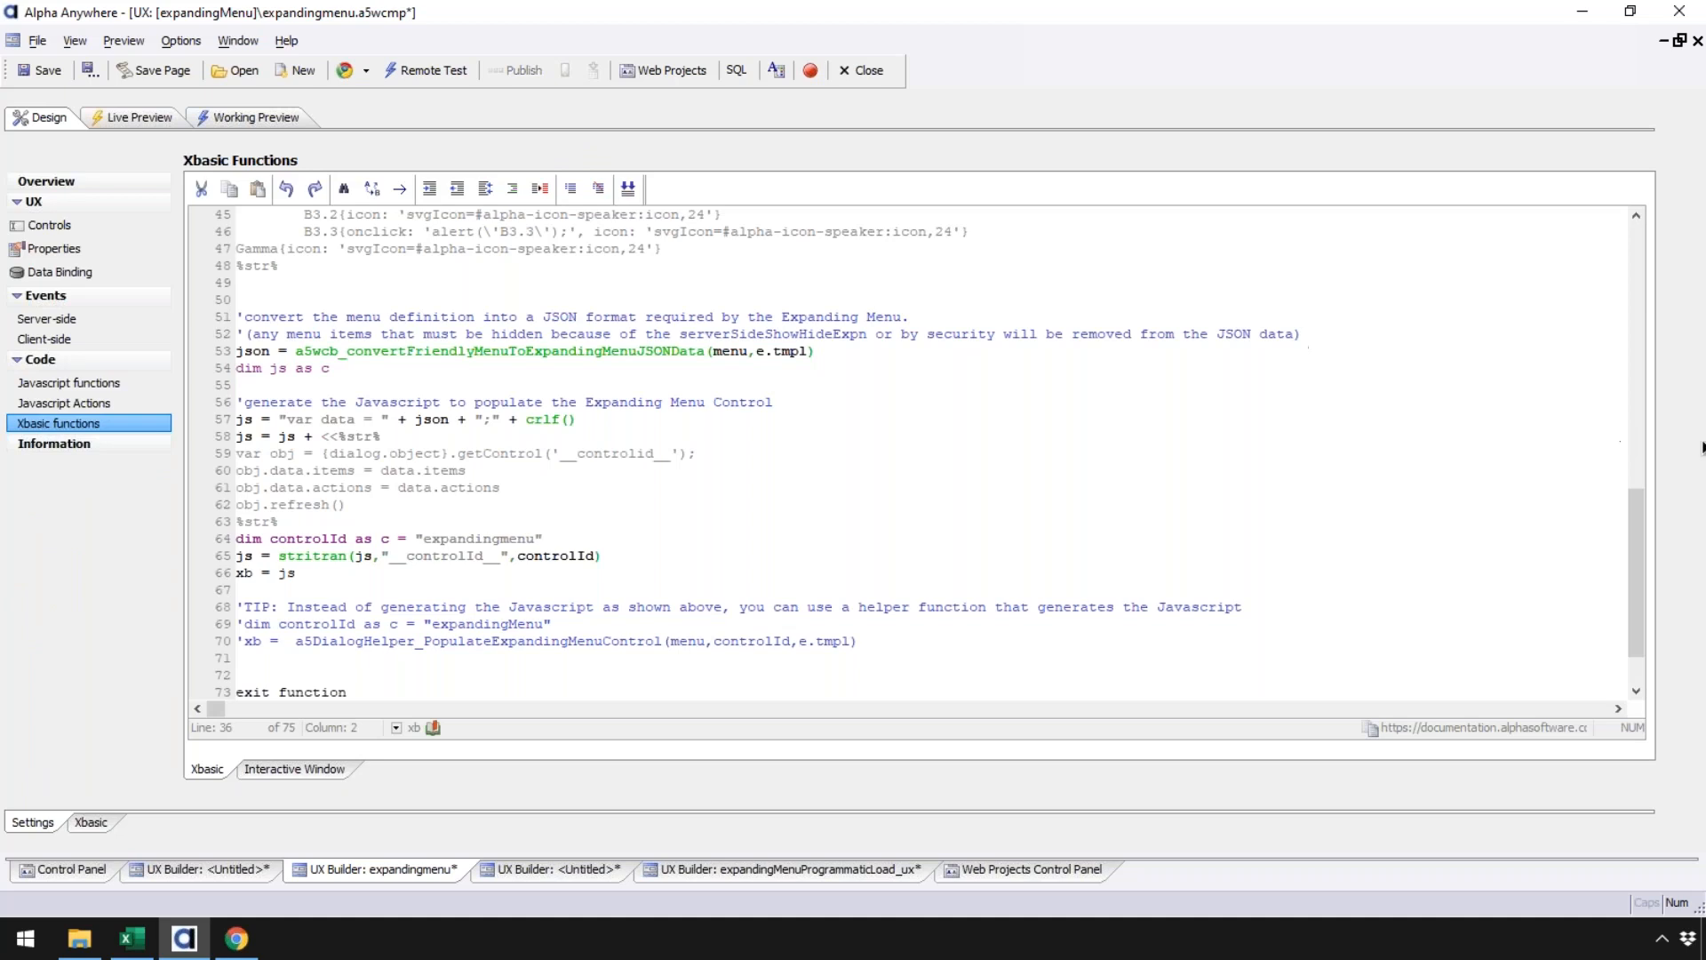
drag(1640, 524, 1638, 435)
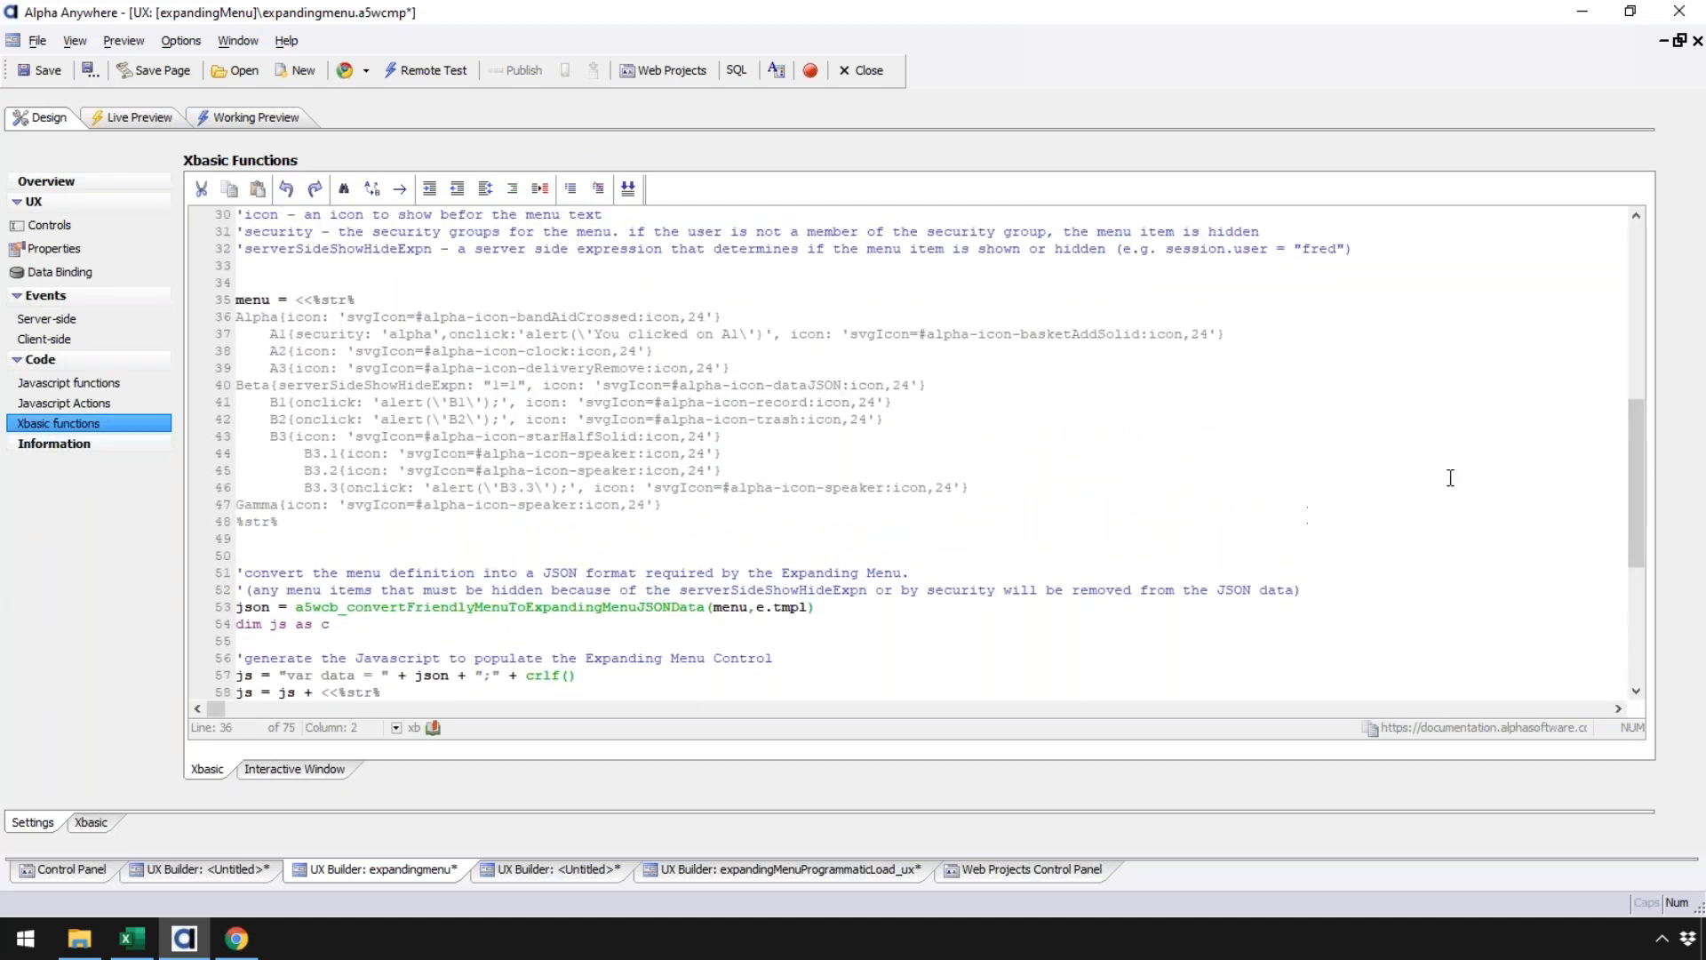
scroll(1635, 477, down, 6)
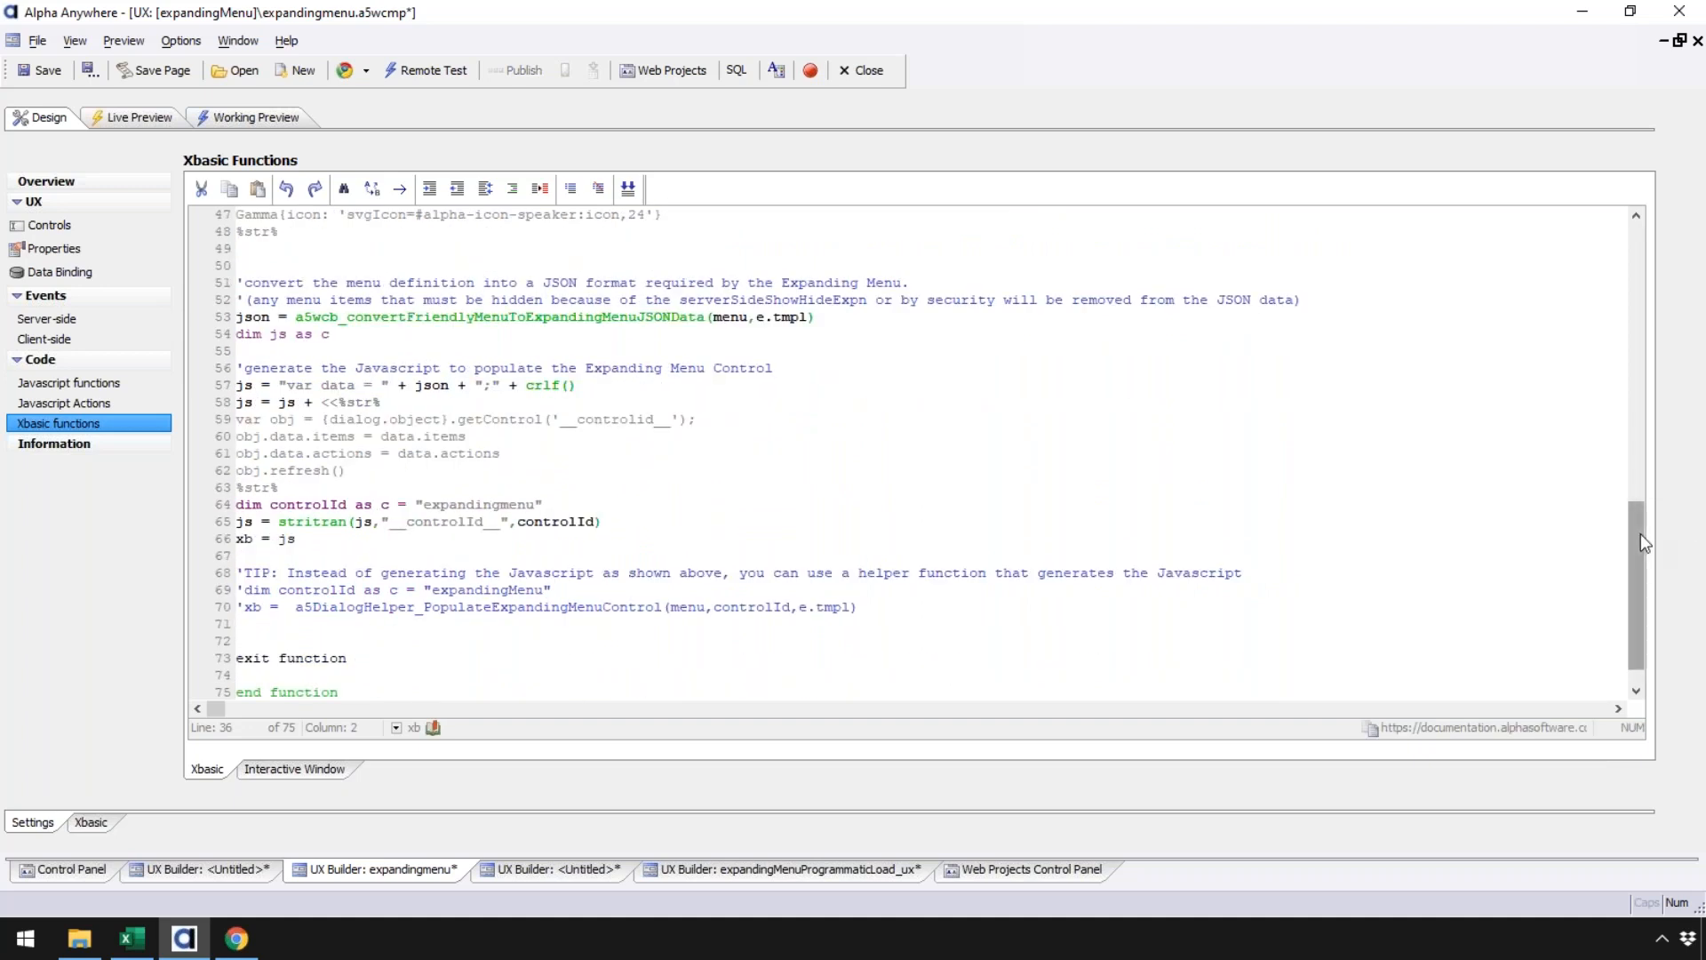
drag(1635, 530, 1624, 428)
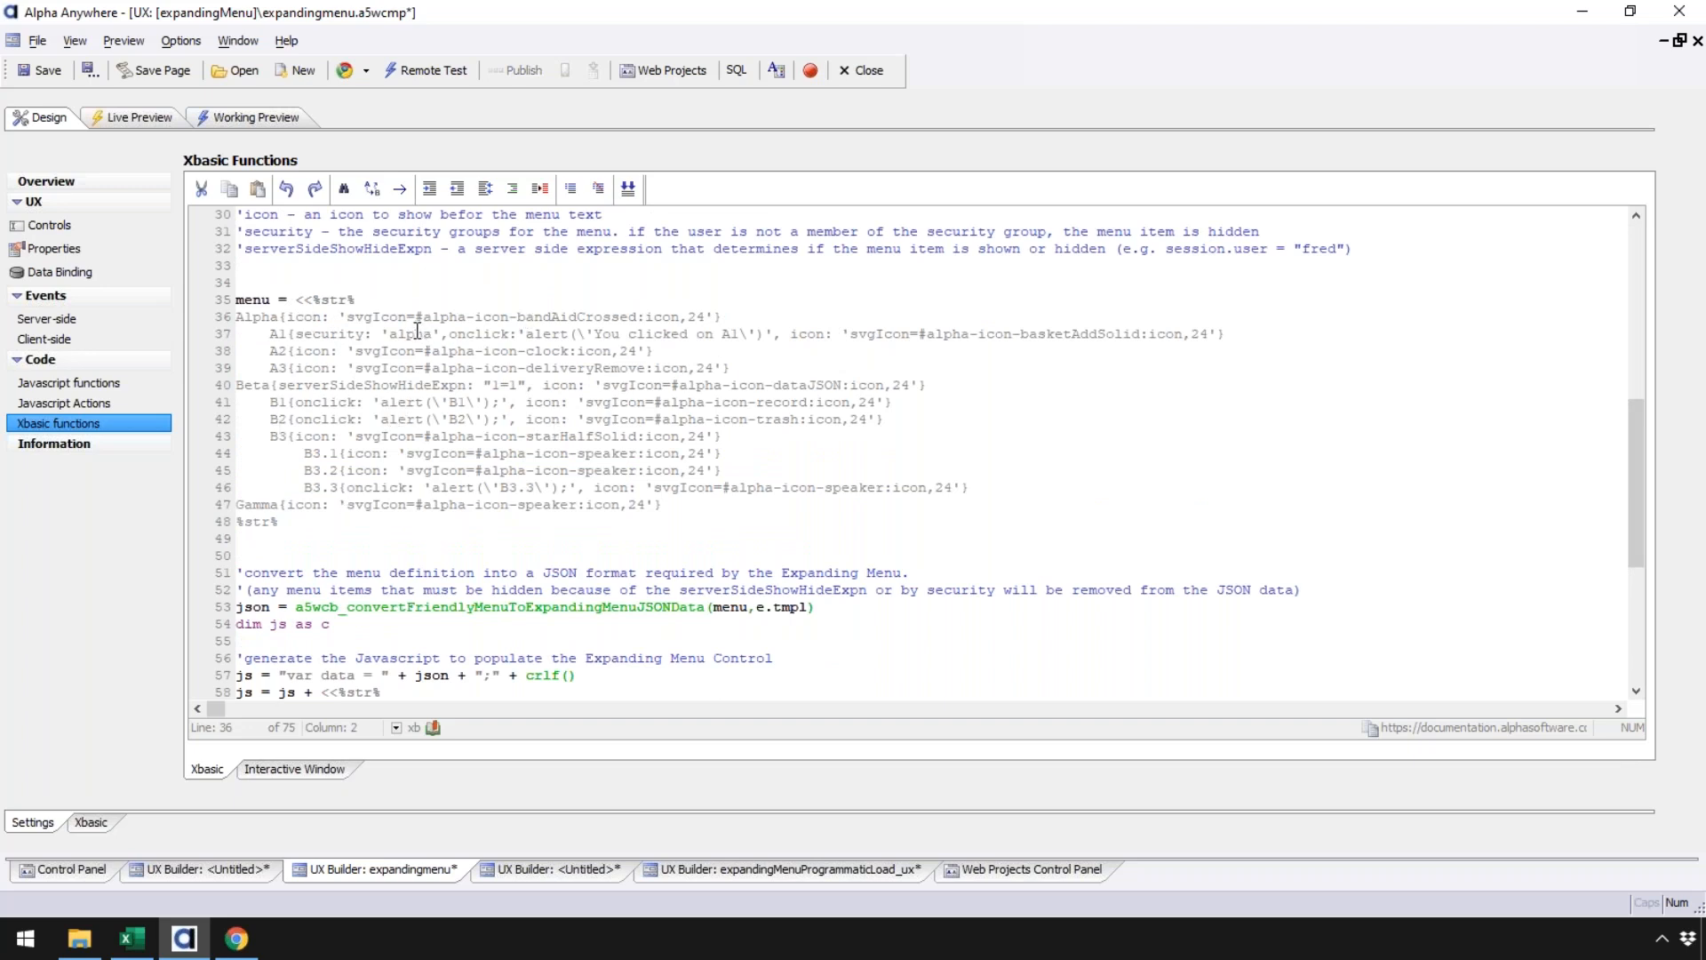
click(233, 318)
shift+click(663, 505)
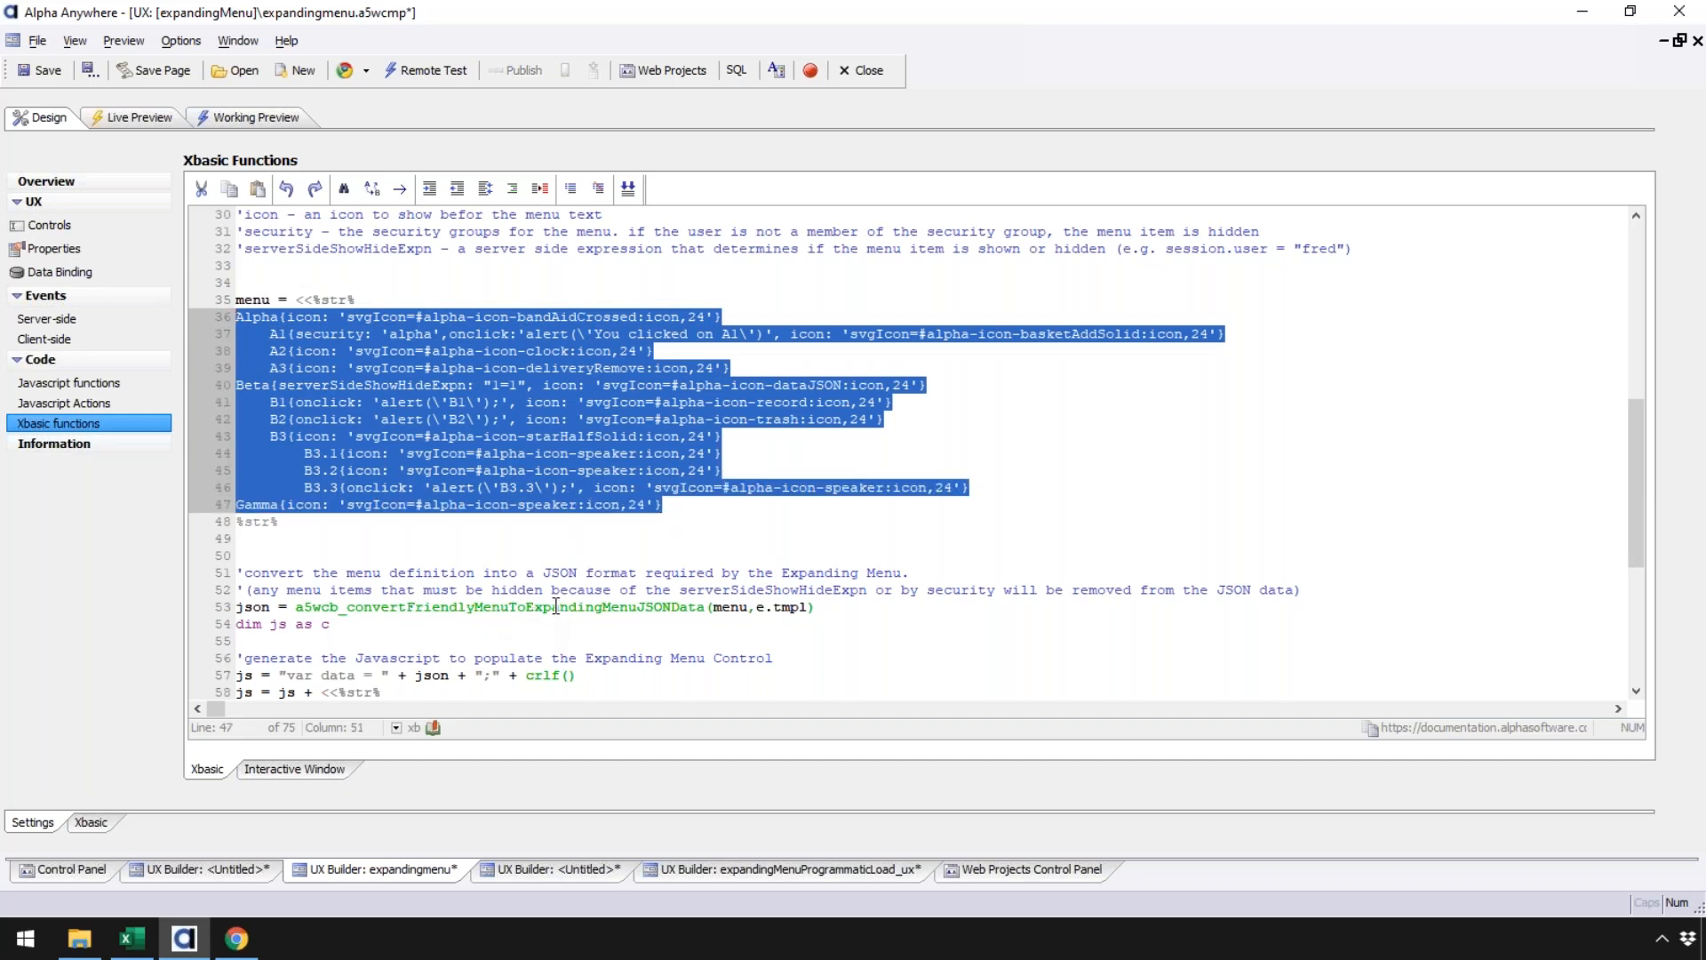
click(518, 492)
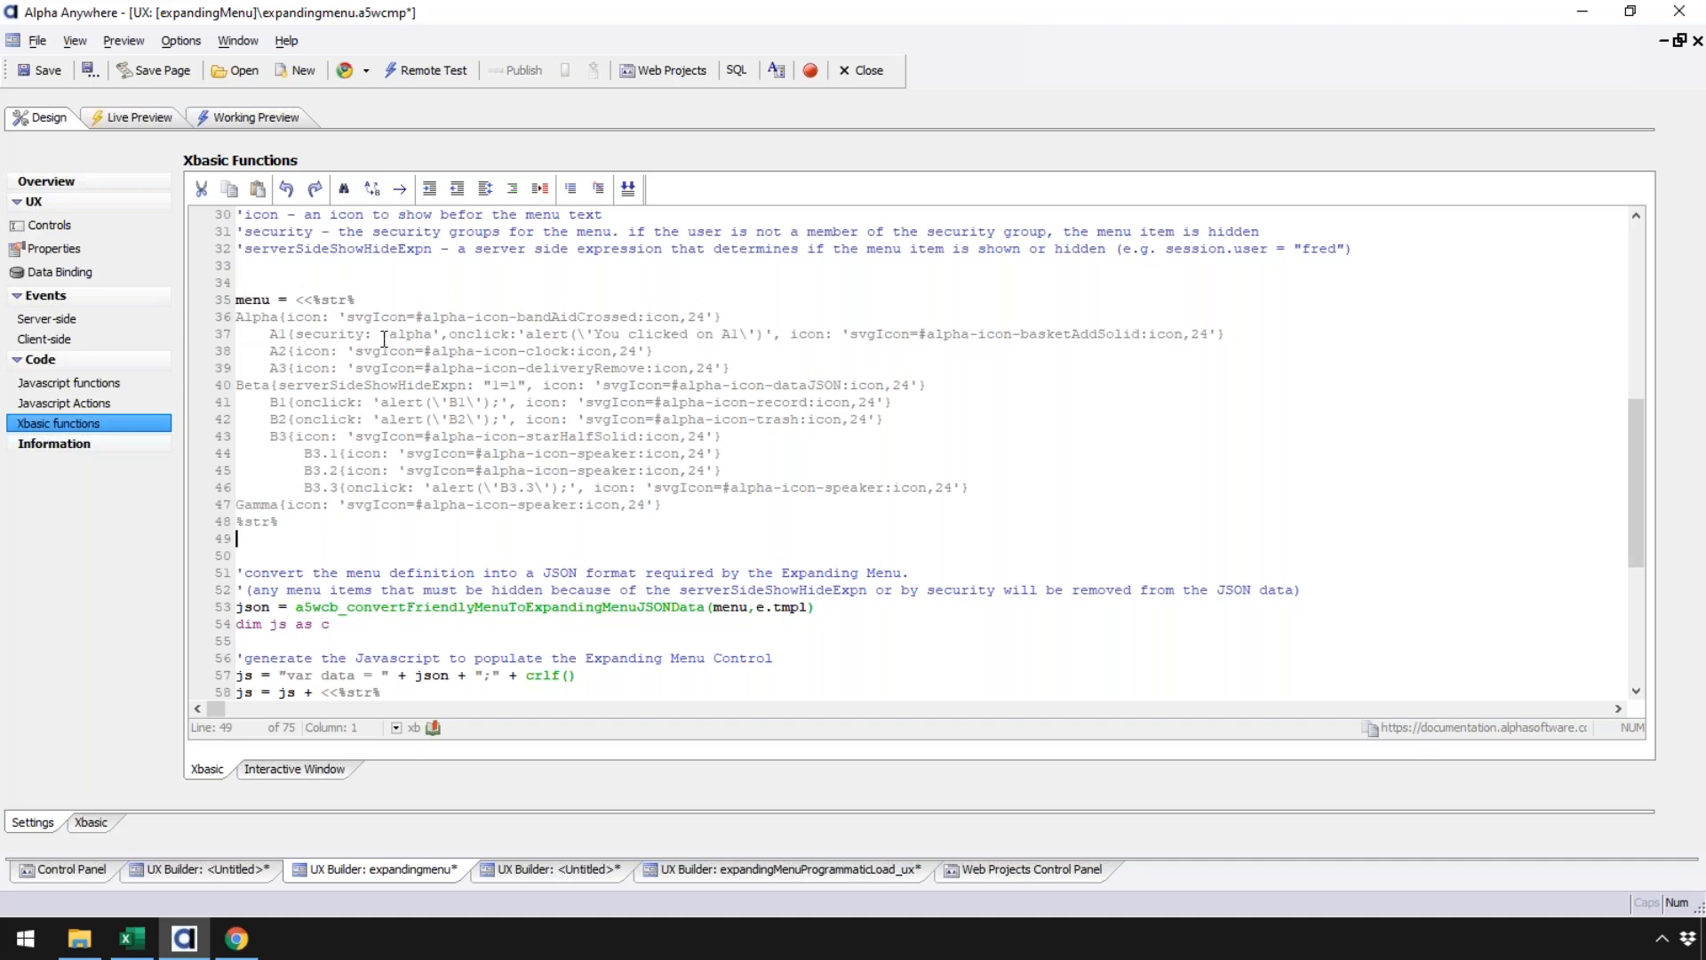
Step: Examine the xbSQL function's a5_sqlToJSONExpandingMenu call and the Javascript-generating lines below it
drag(1635, 478, 1624, 289)
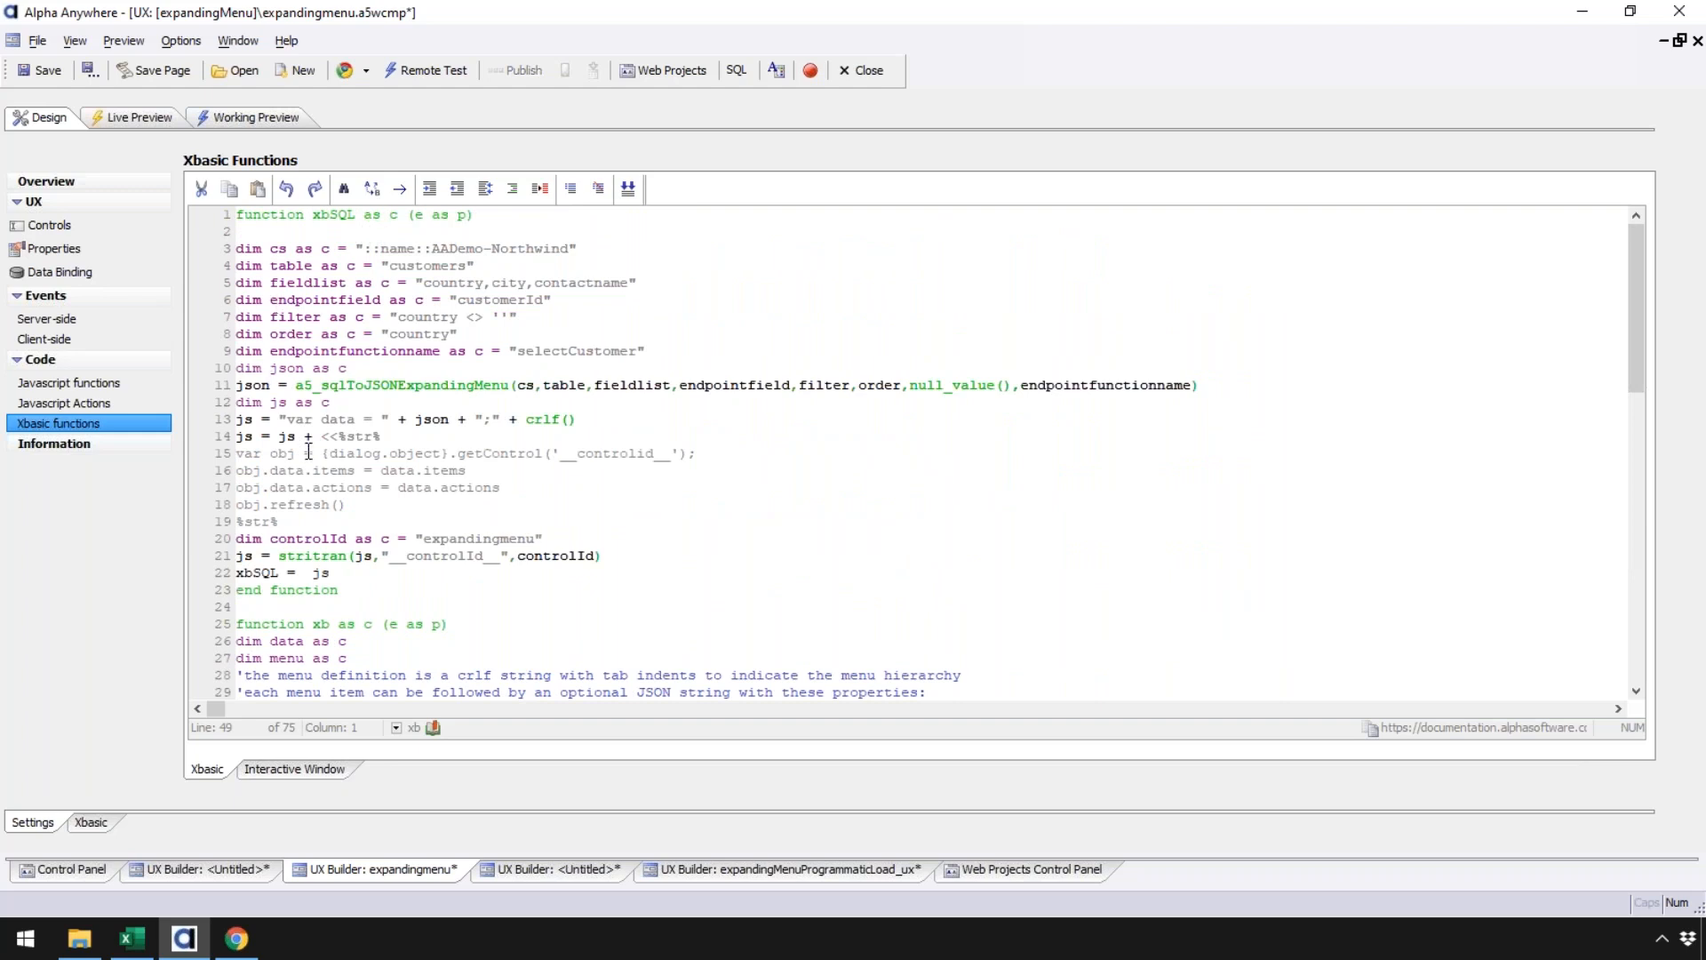
drag(297, 389, 509, 388)
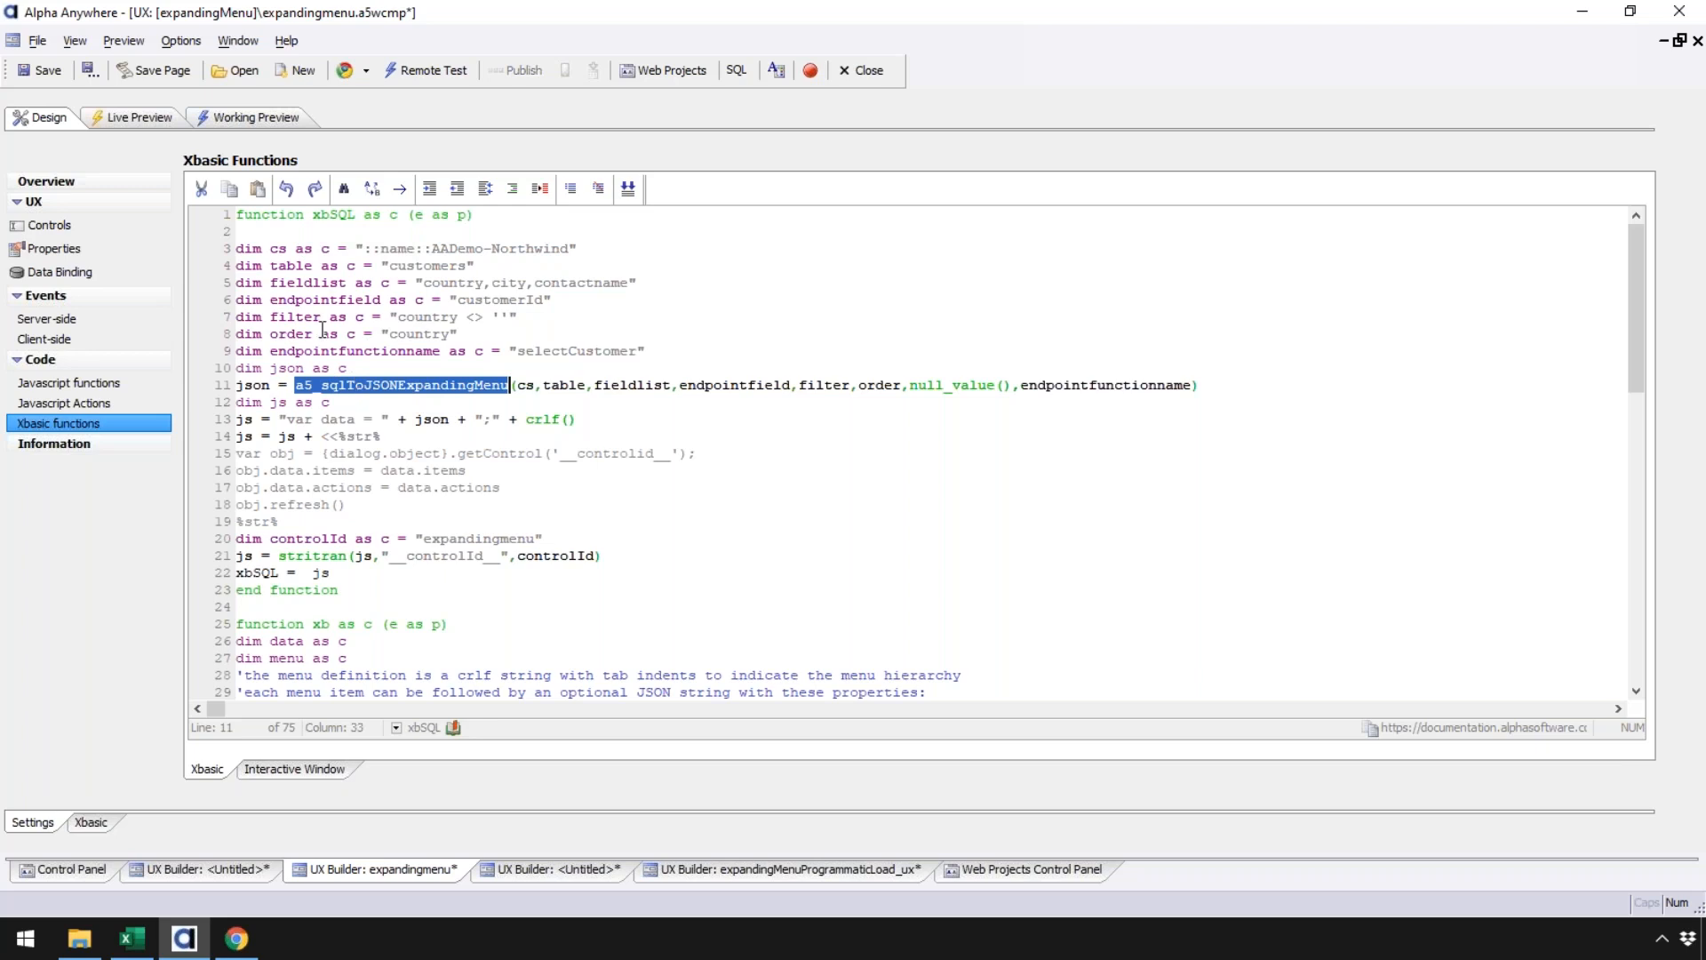
click(238, 403)
drag(238, 402, 631, 555)
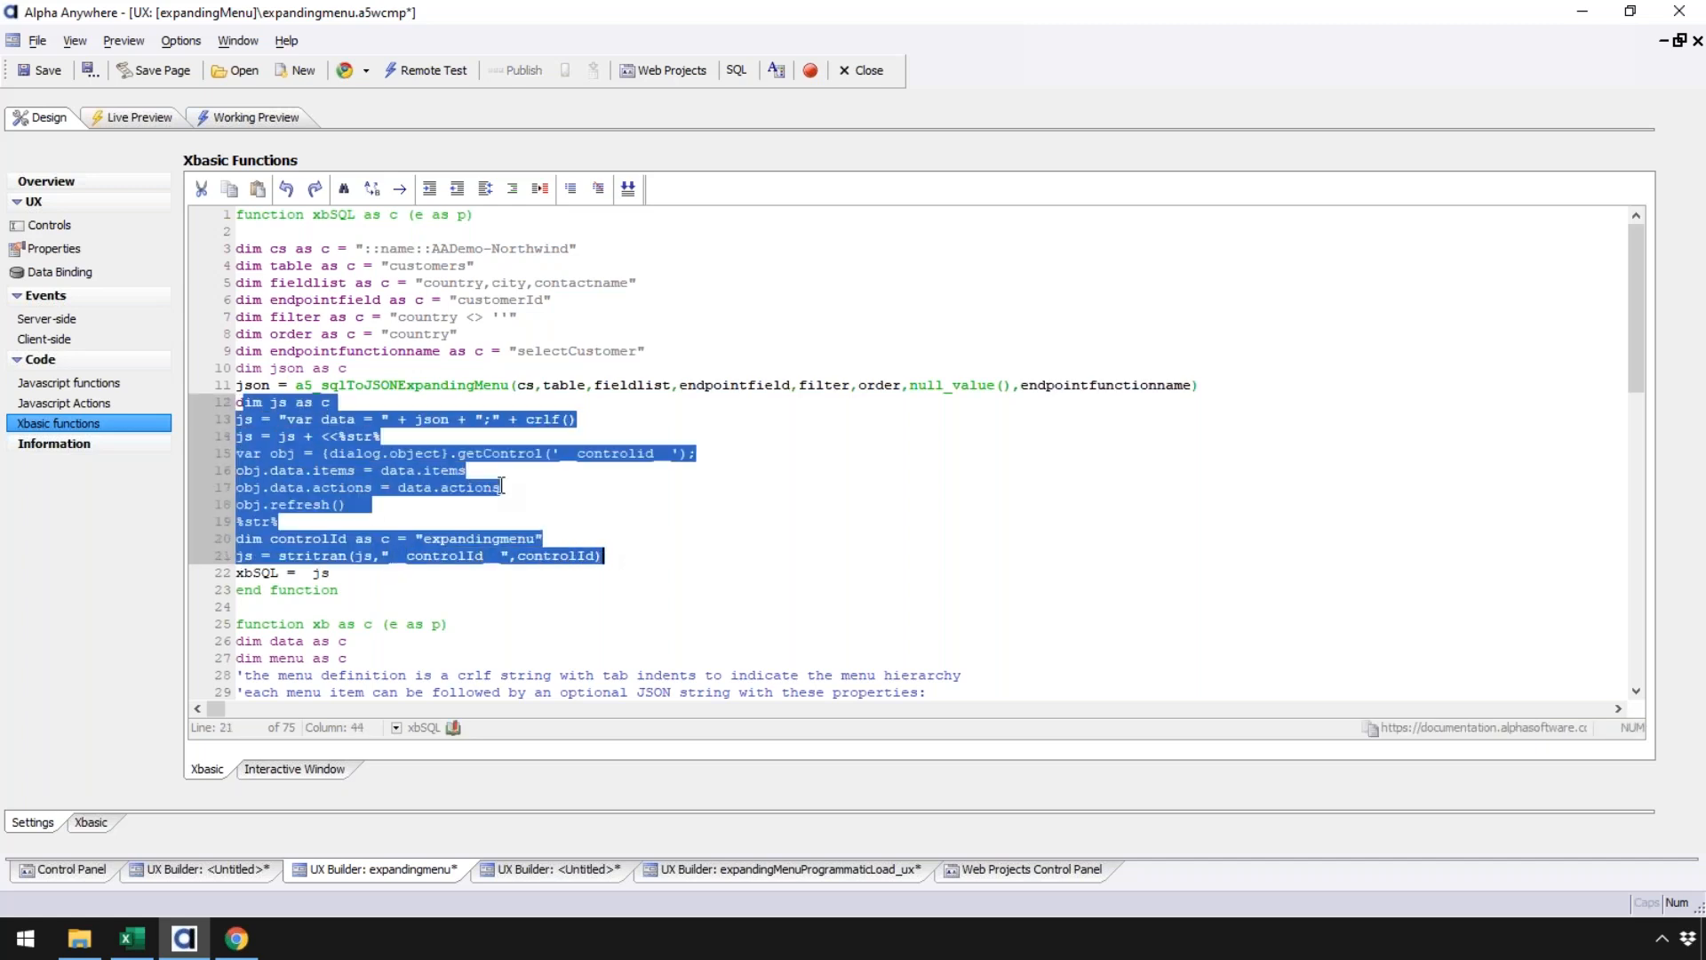
click(302, 385)
double_click(254, 386)
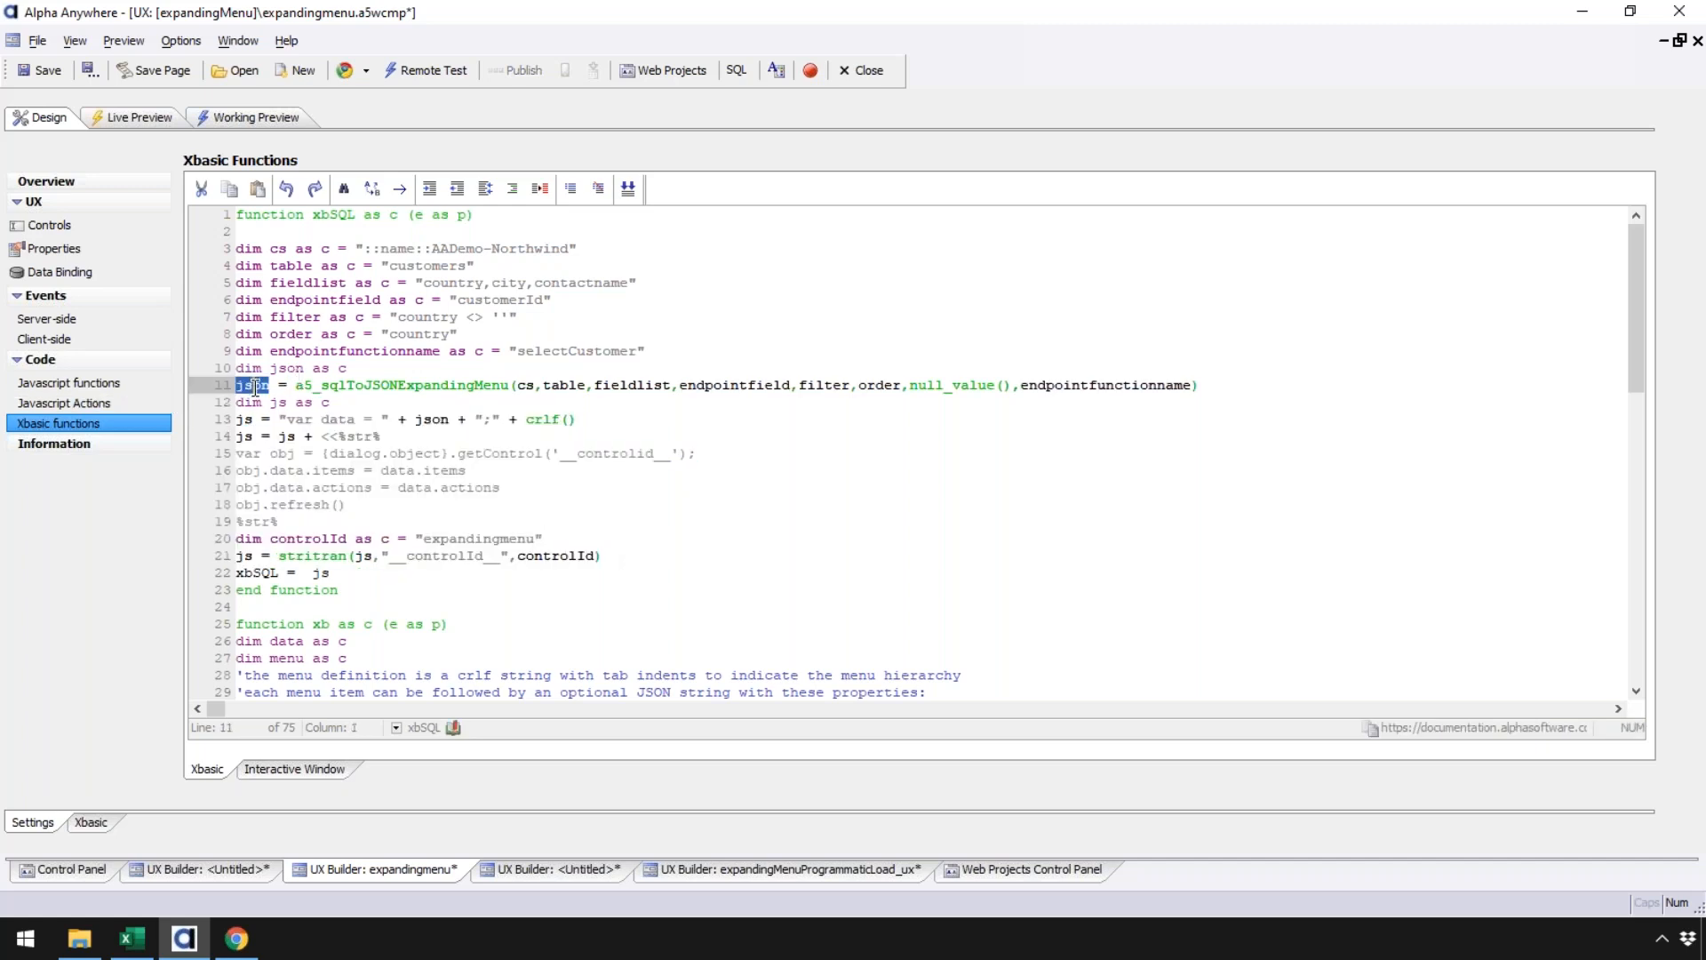
drag(237, 402, 573, 568)
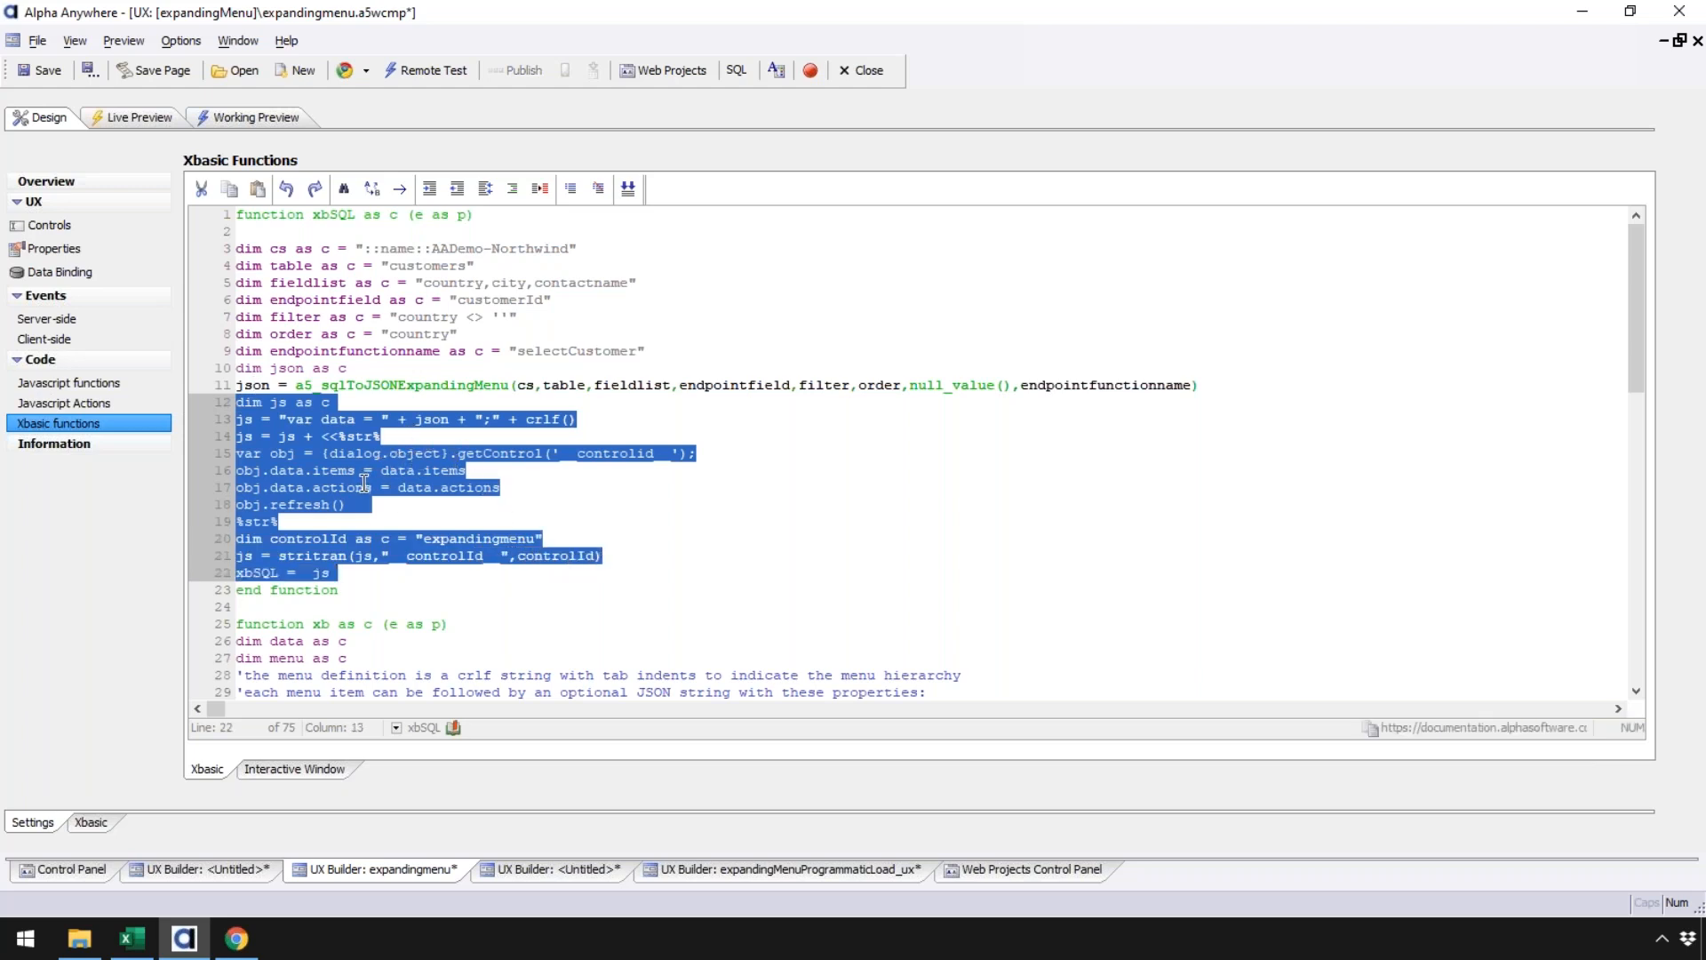
click(373, 418)
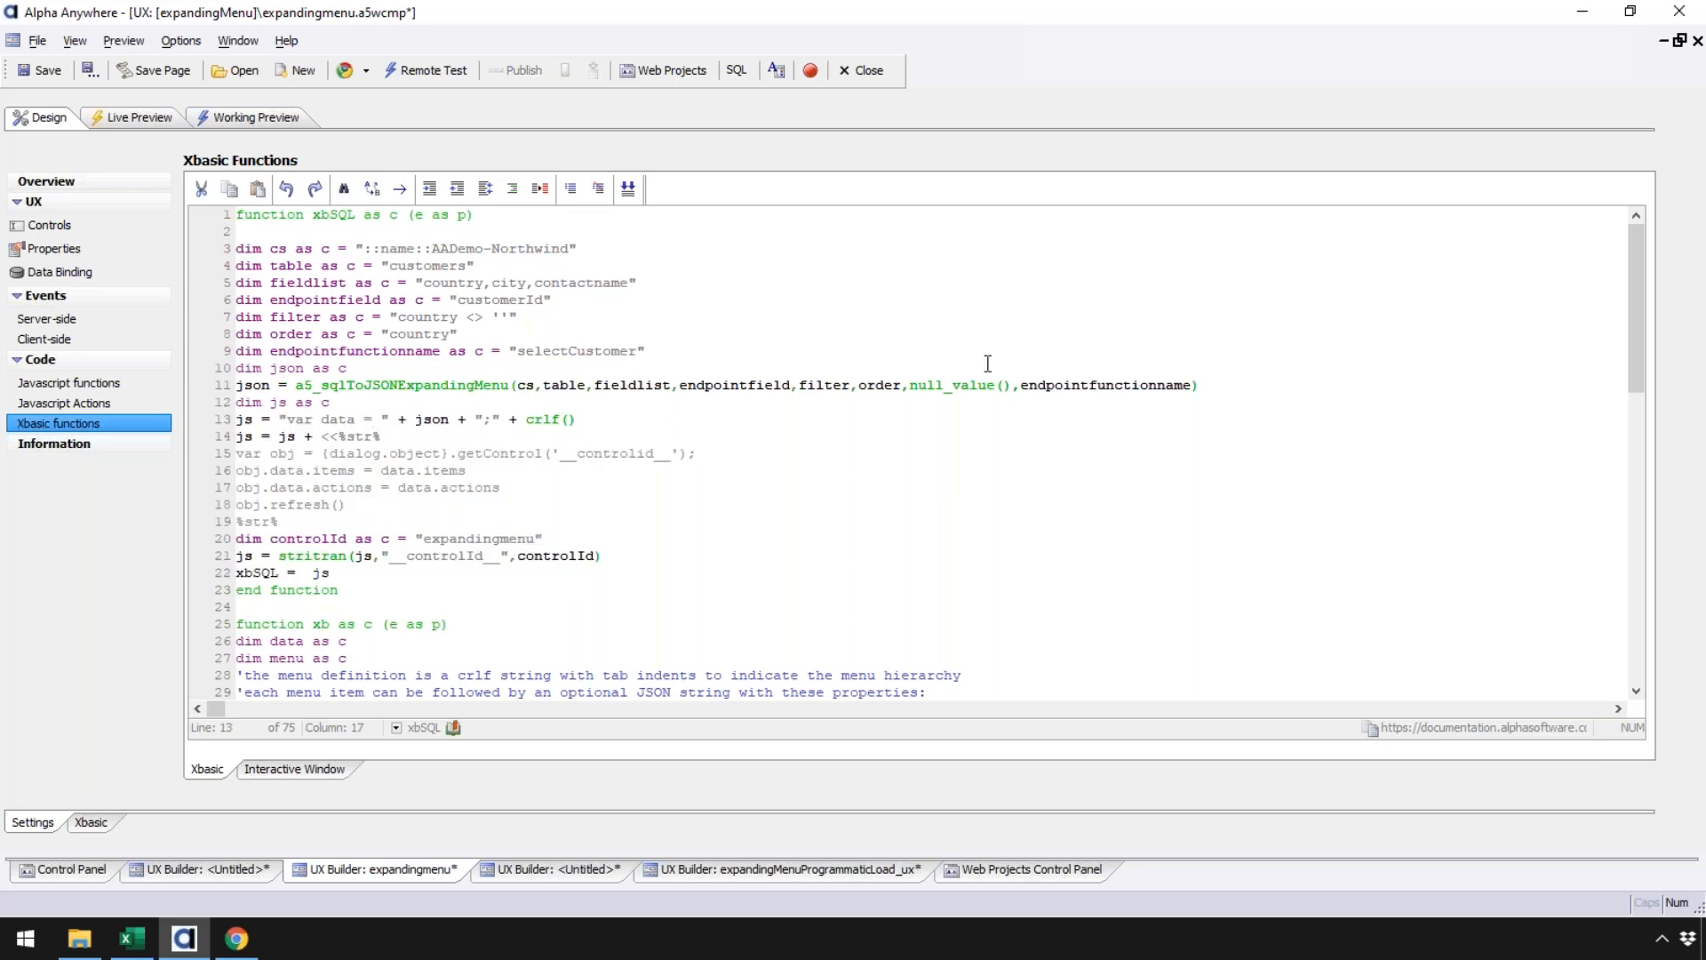
Step: Review the parameter declarations for the SQL-to-JSON call in xbSQL, highlighting the ::name::AADemo-Northwind connection string
drag(1220, 386, 217, 249)
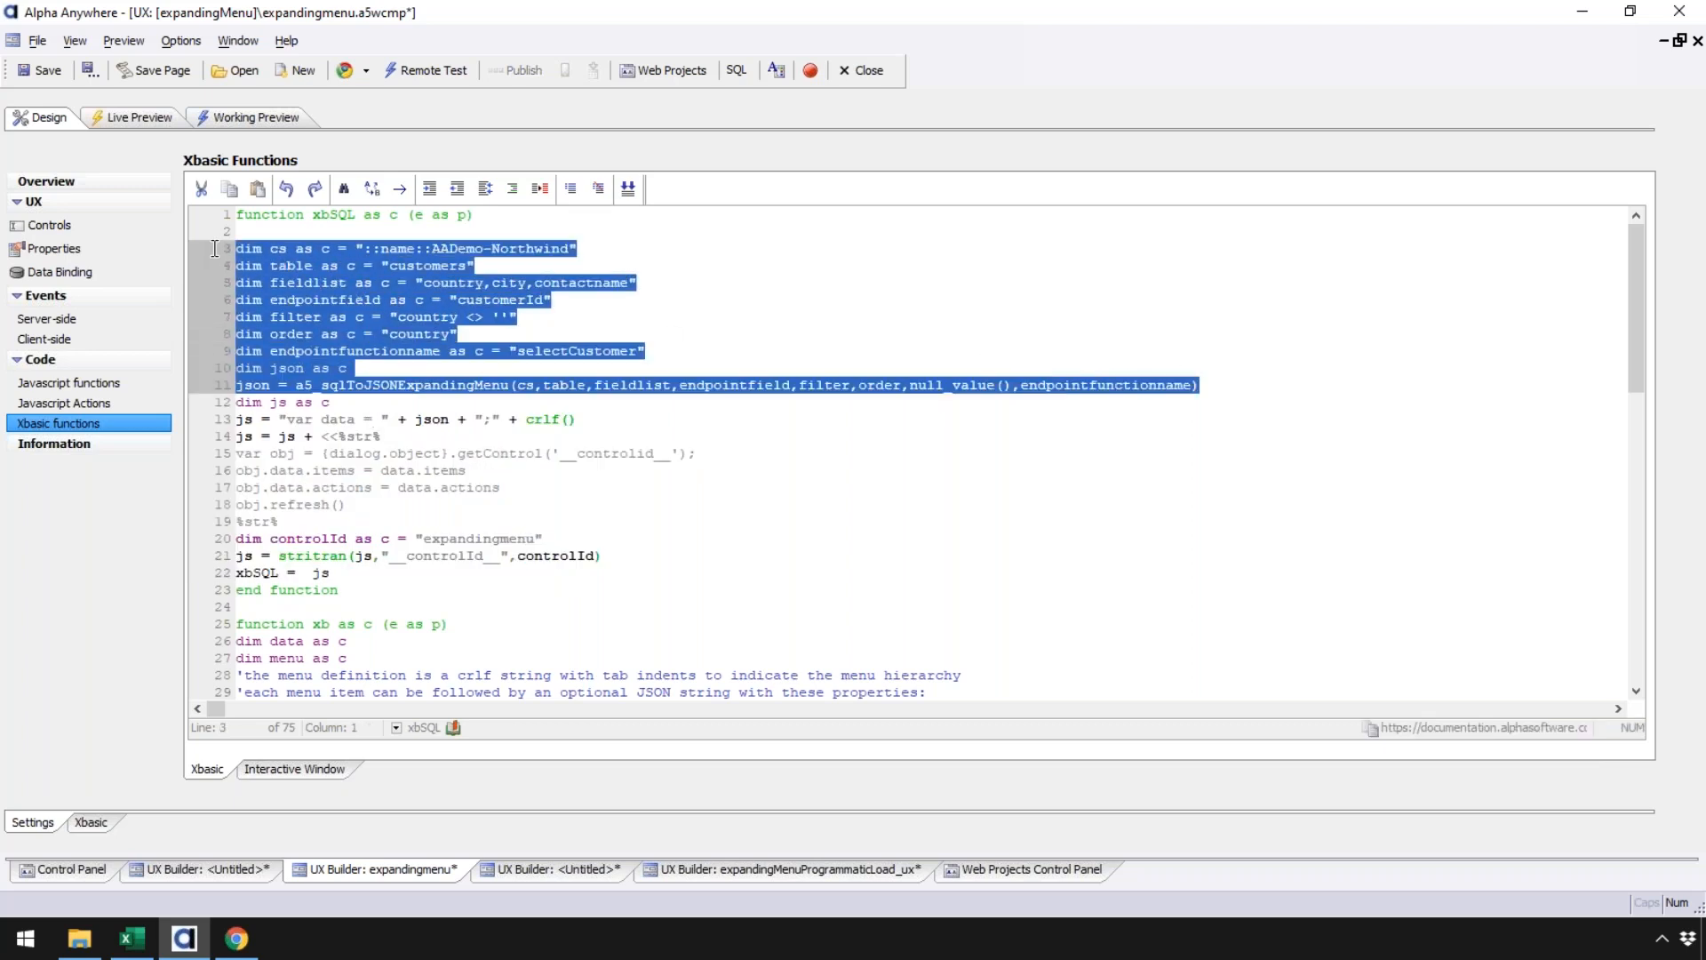
click(365, 265)
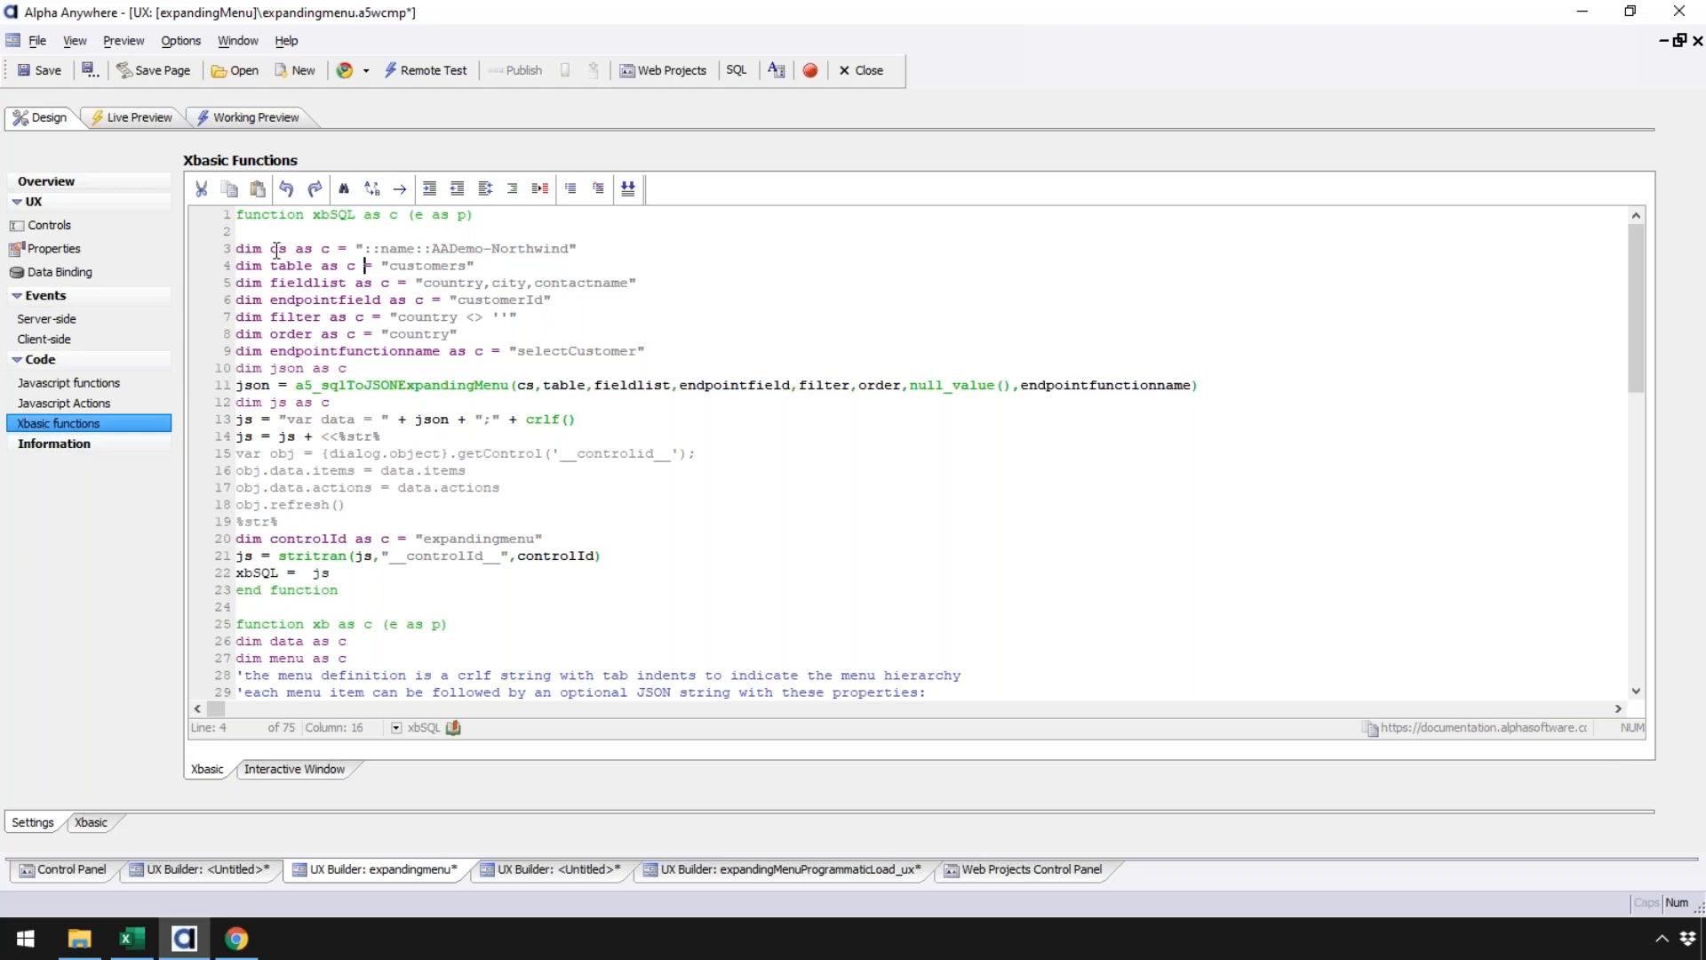
drag(363, 249, 574, 249)
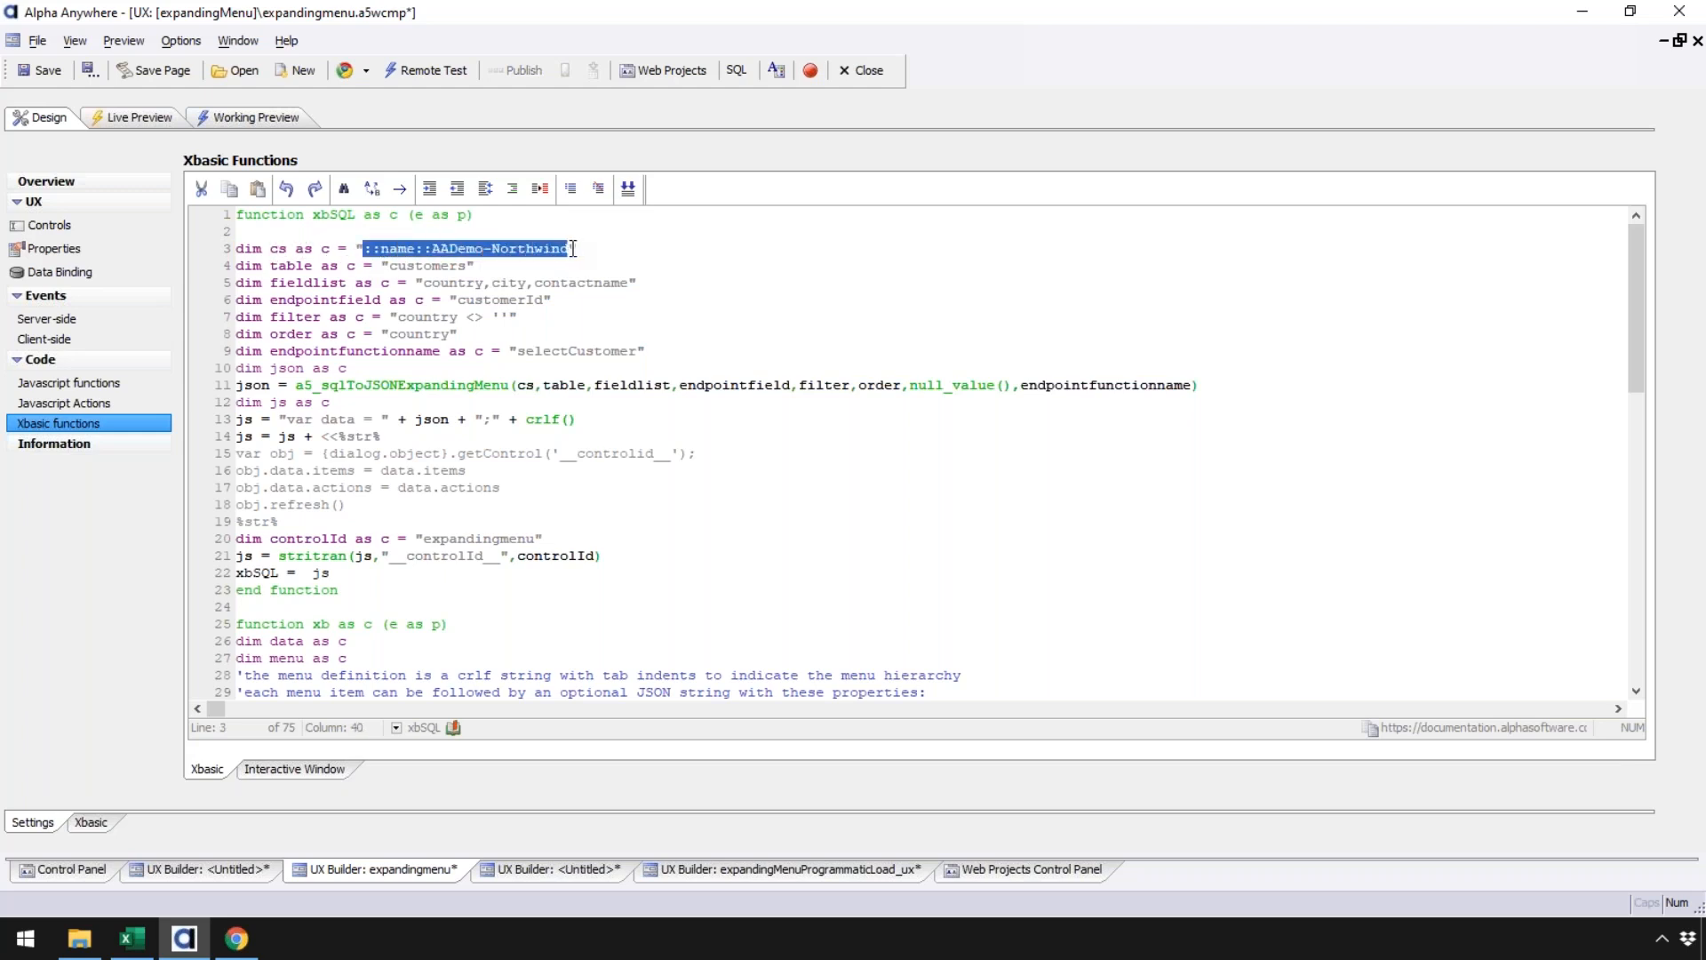
click(571, 266)
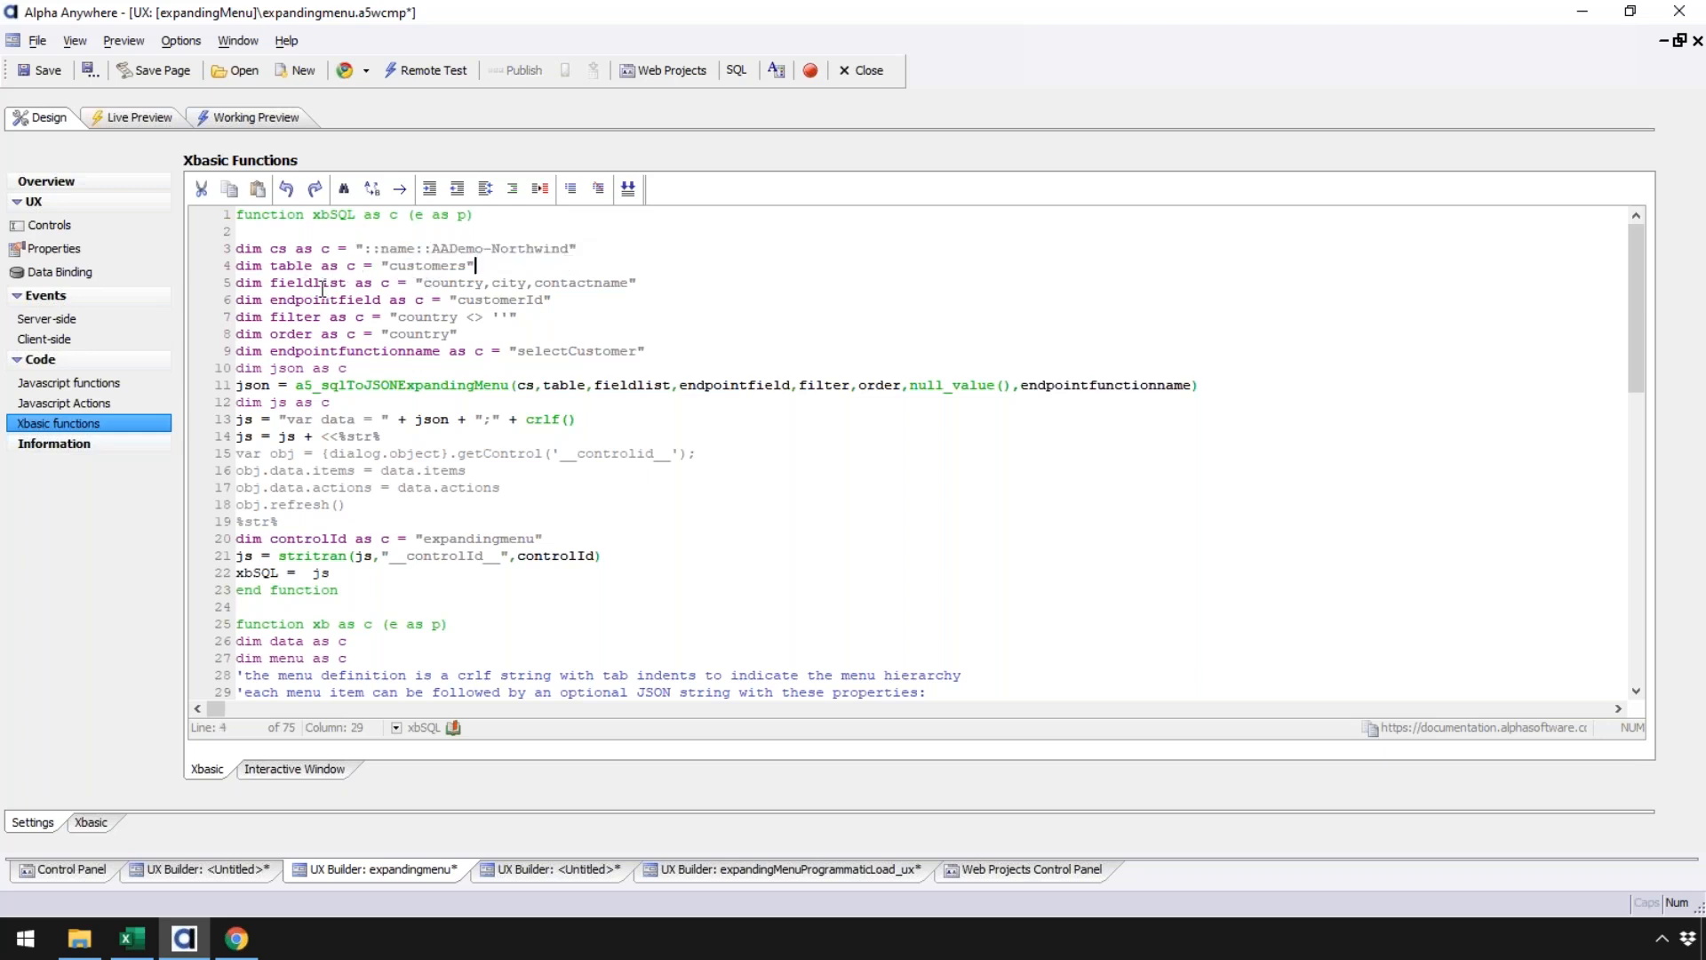
Step: Examine the country, city and contactname entries in xbSQL's field list and the customerId endpoint field
double_click(453, 282)
double_click(510, 283)
click(562, 282)
double_click(564, 282)
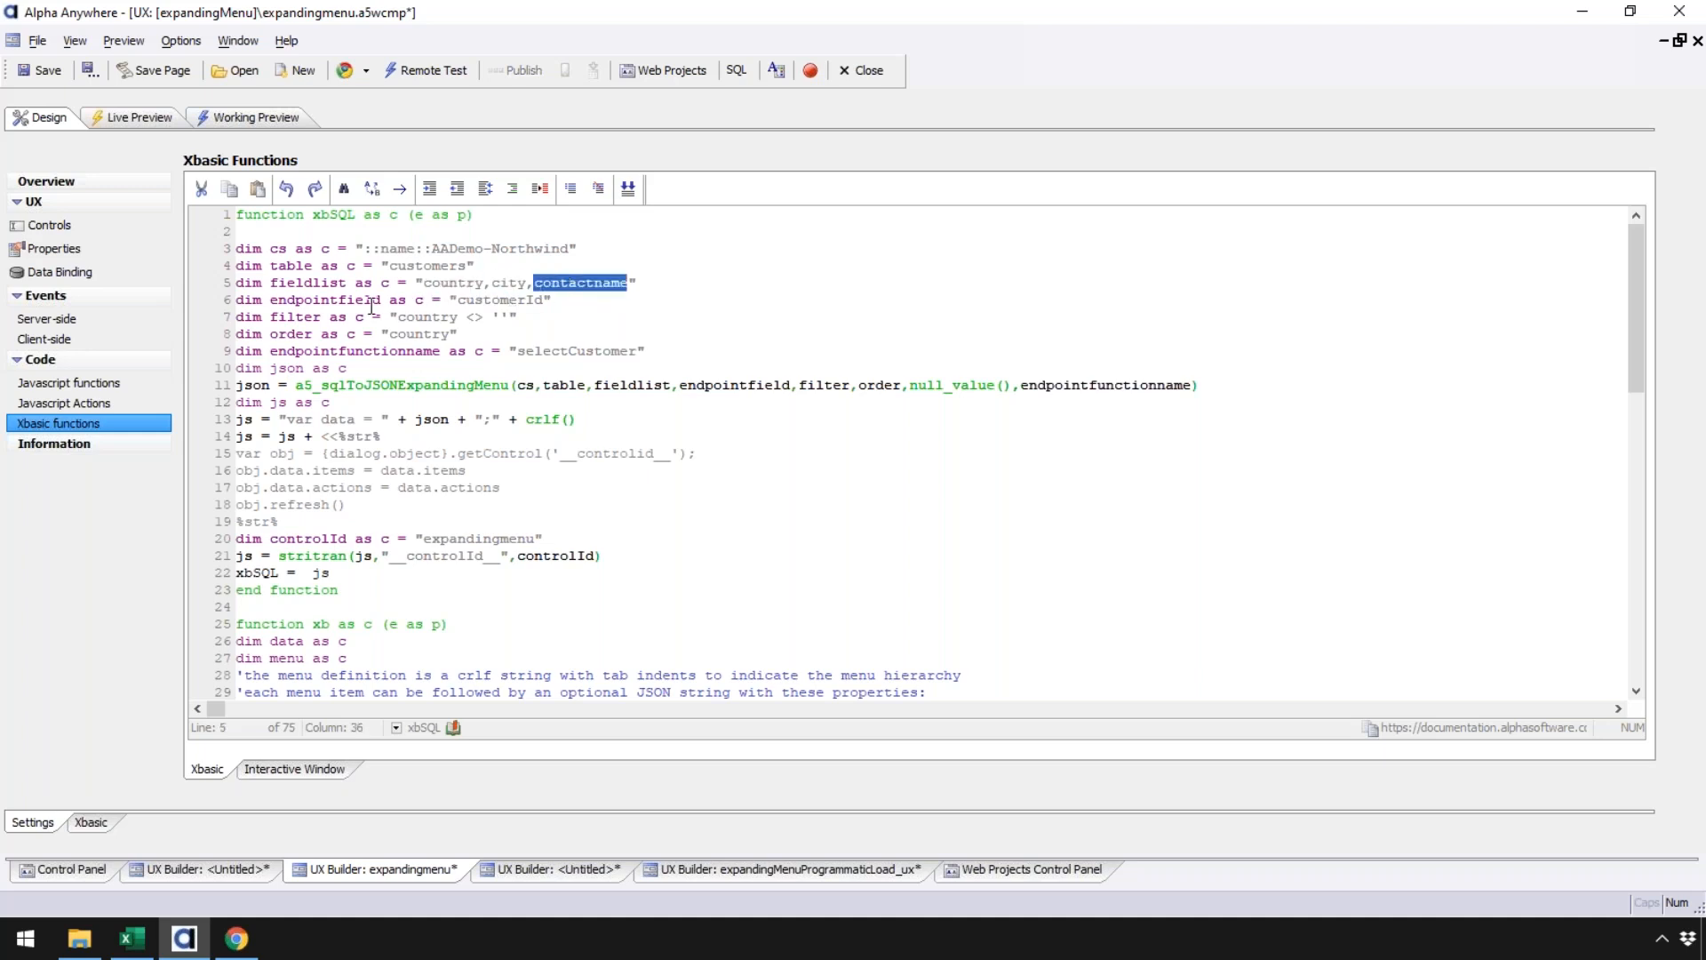
double_click(340, 302)
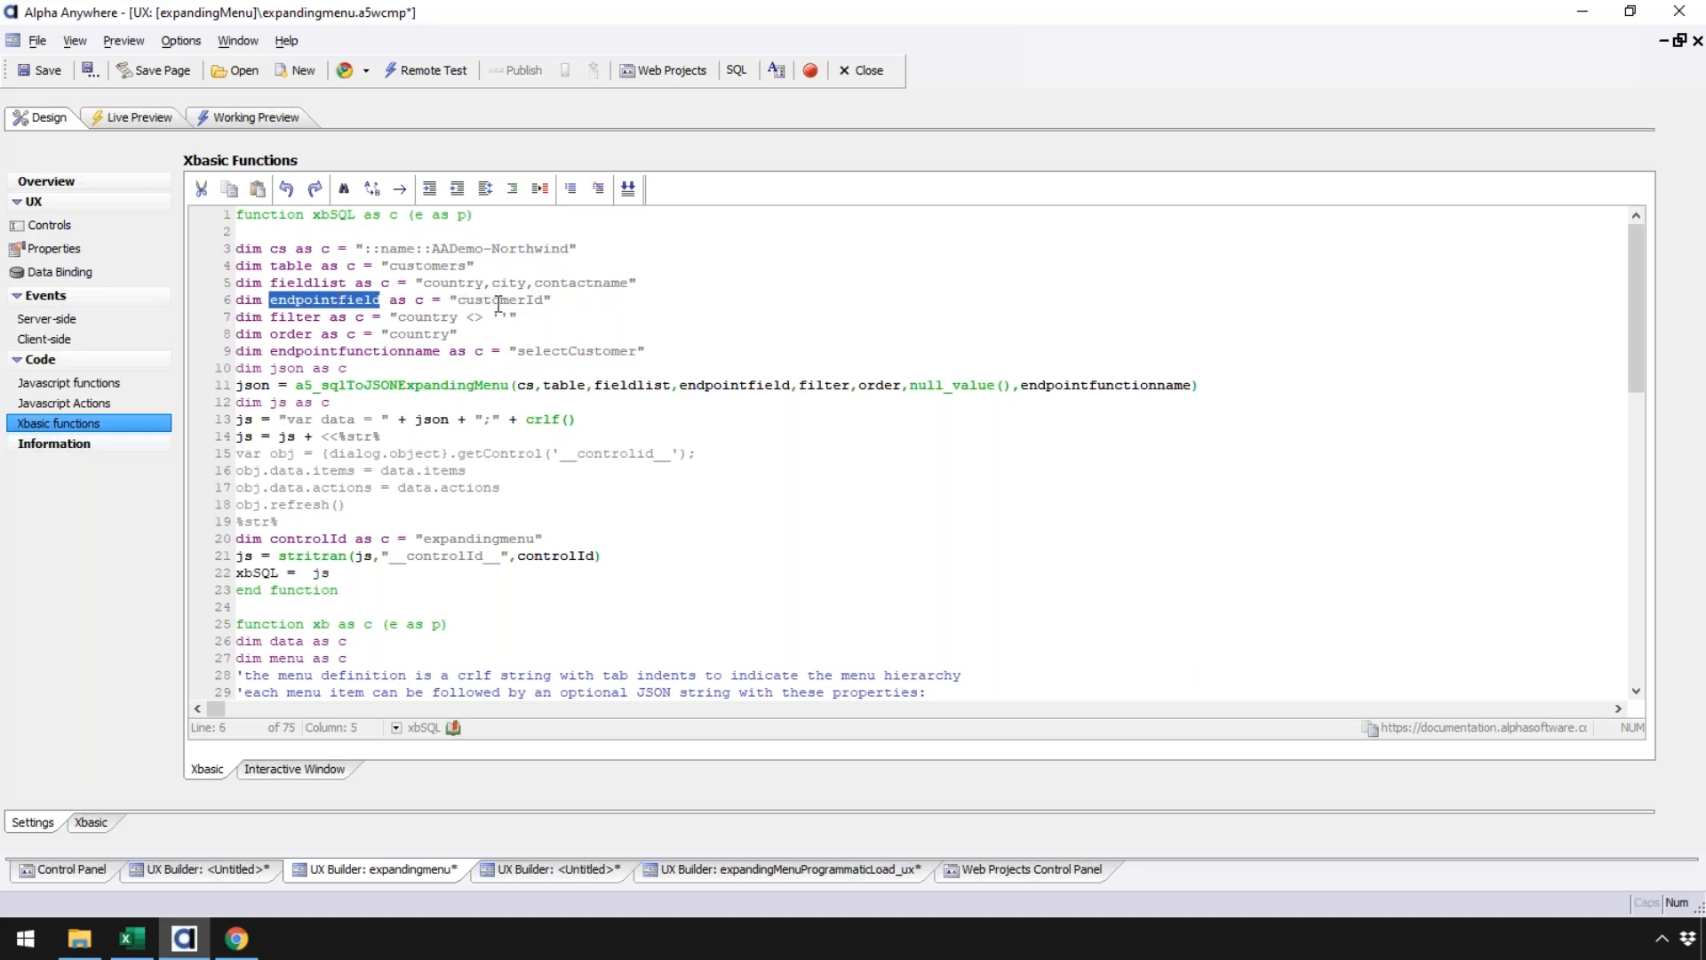
click(499, 303)
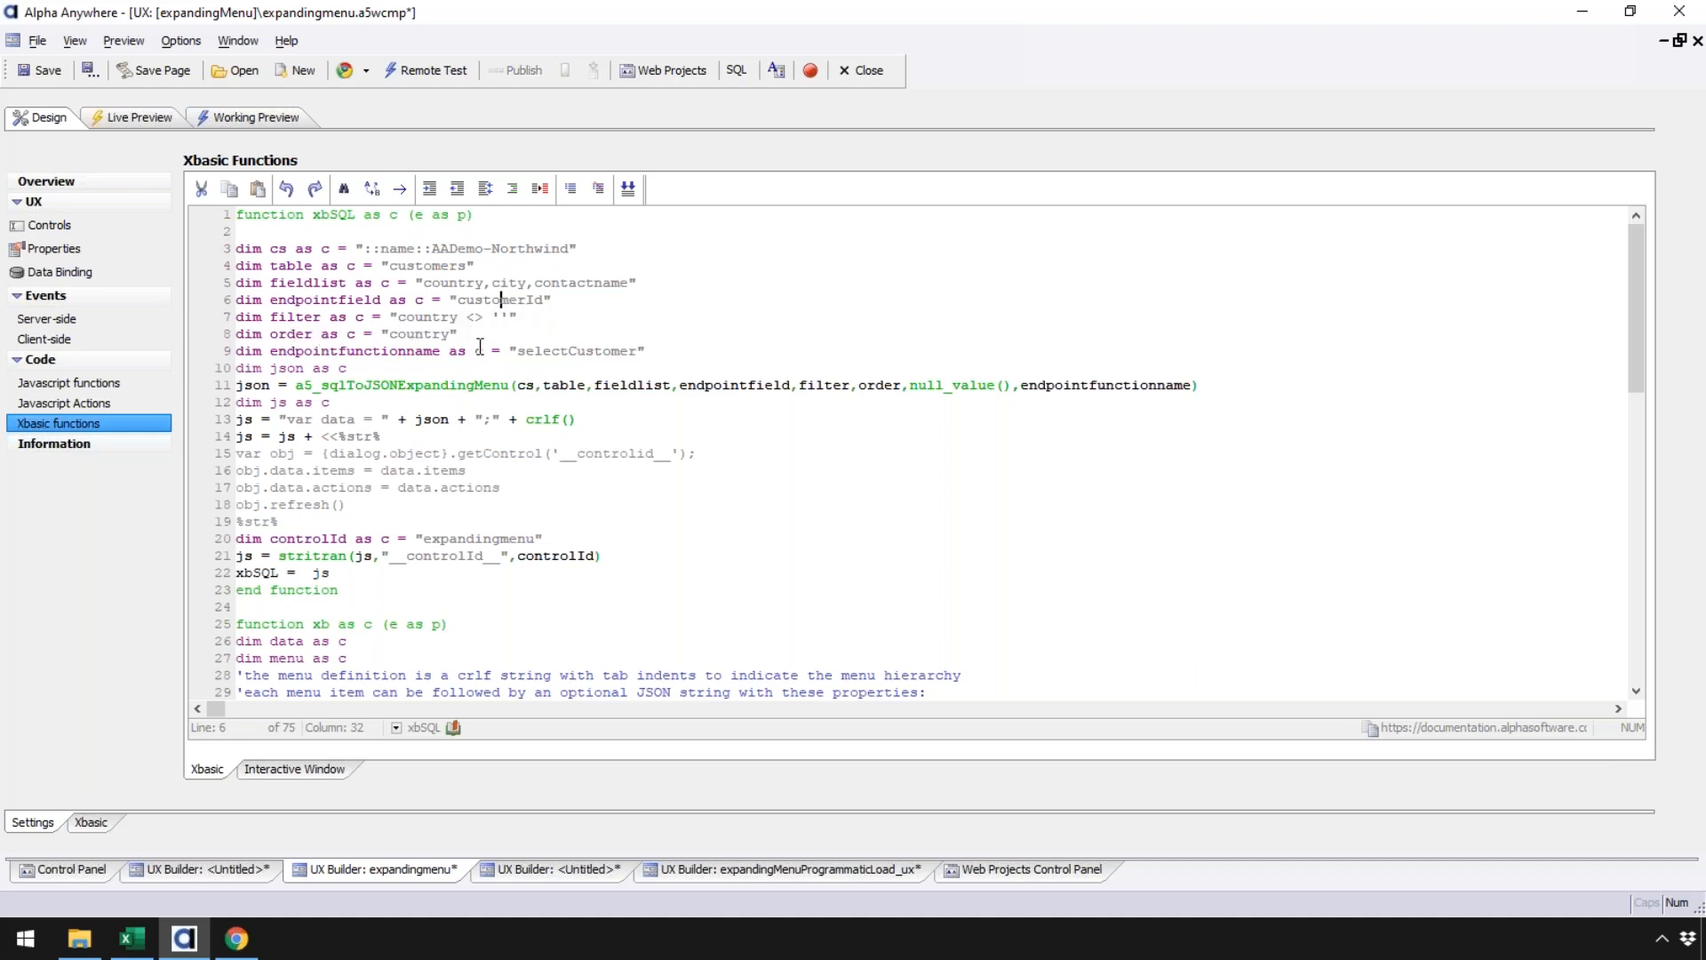
Step: Examine xbSQL's selectCustomer endpoint function name, the customerId endpoint field declaration and the a5_sqlToJSONExpandingMenu call
double_click(367, 353)
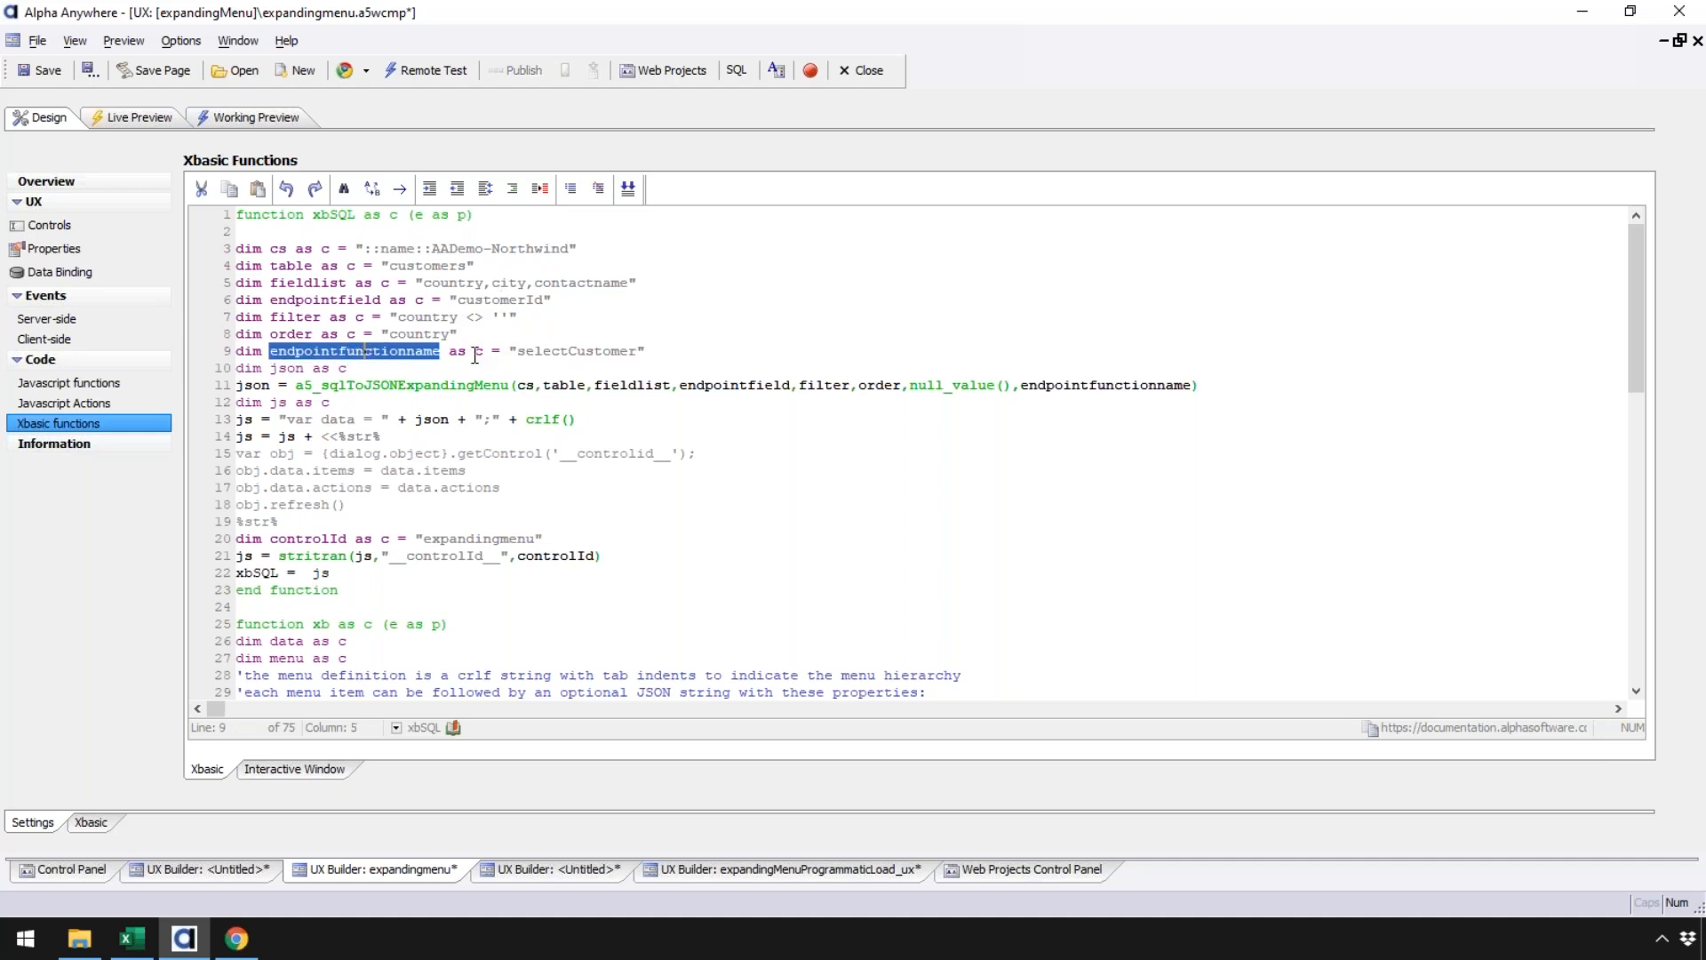
double_click(565, 352)
click(426, 317)
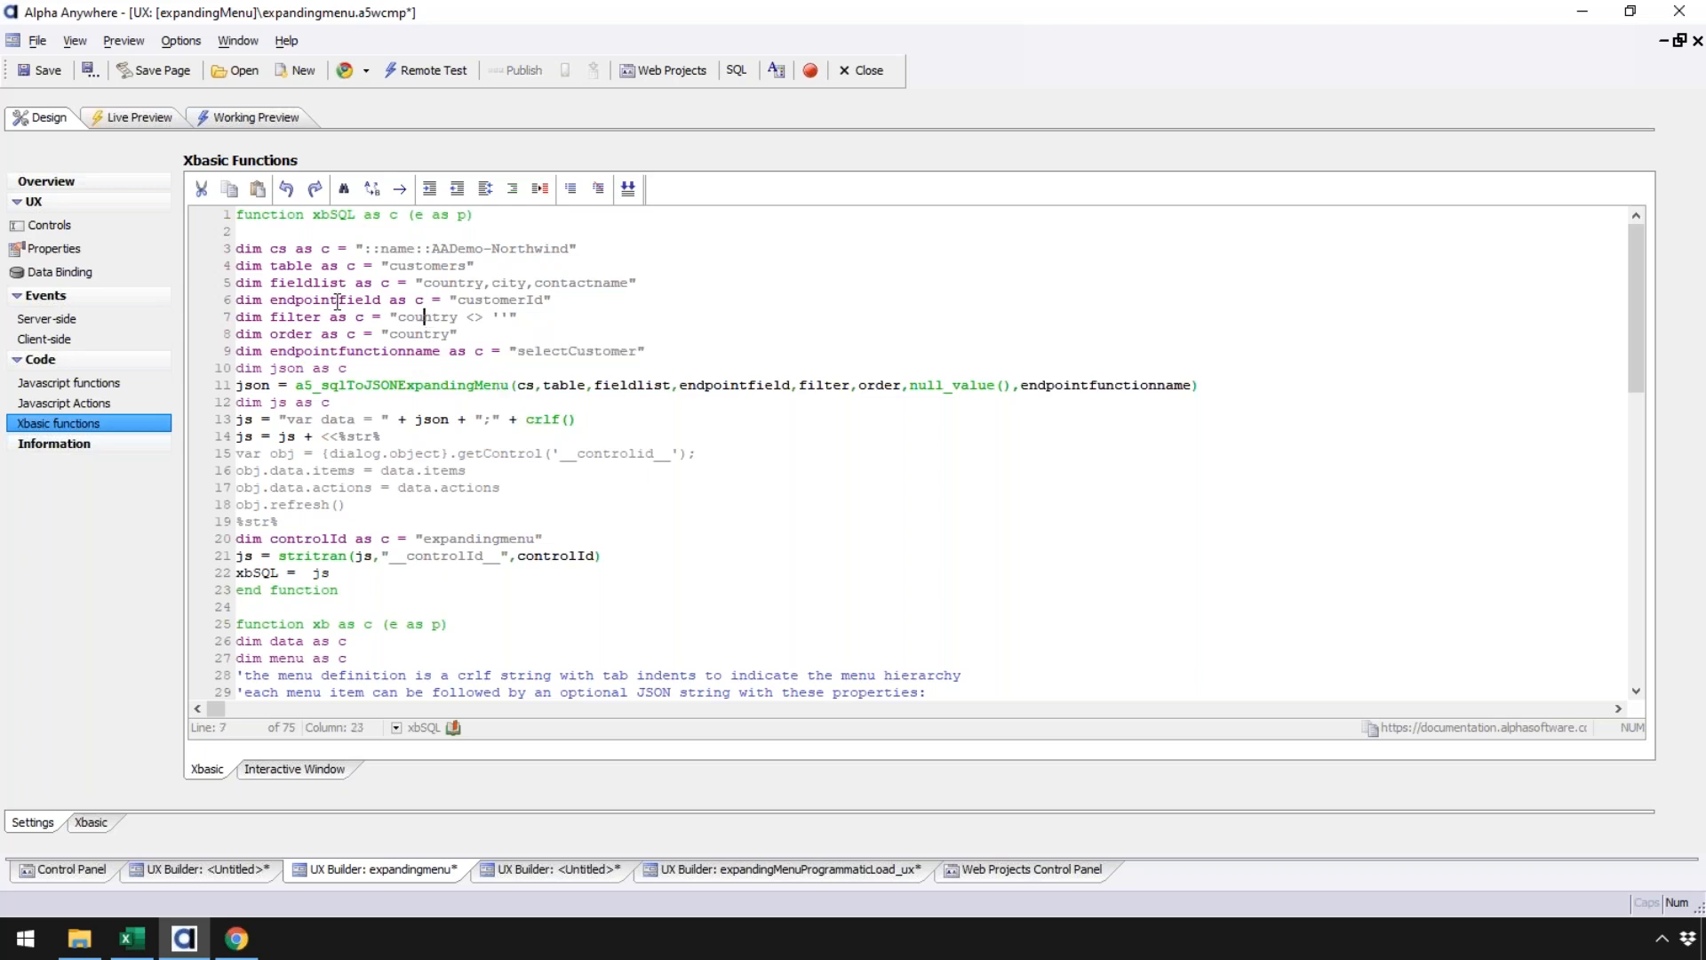
double_click(336, 300)
drag(238, 302, 559, 300)
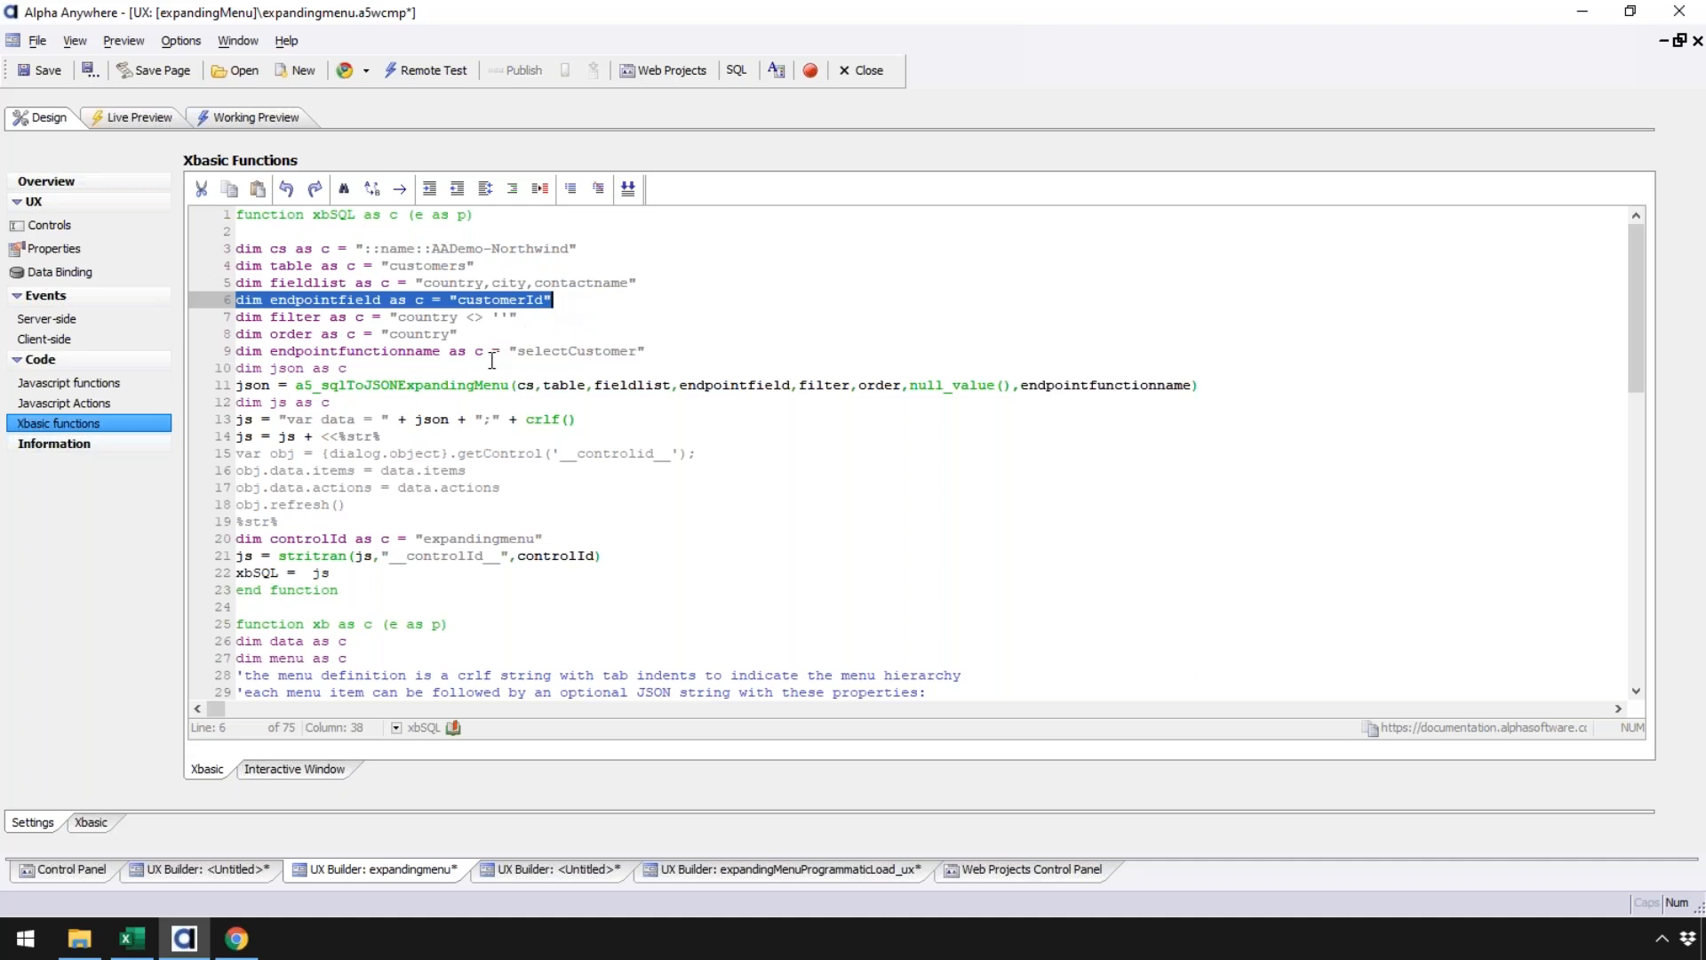
double_click(559, 351)
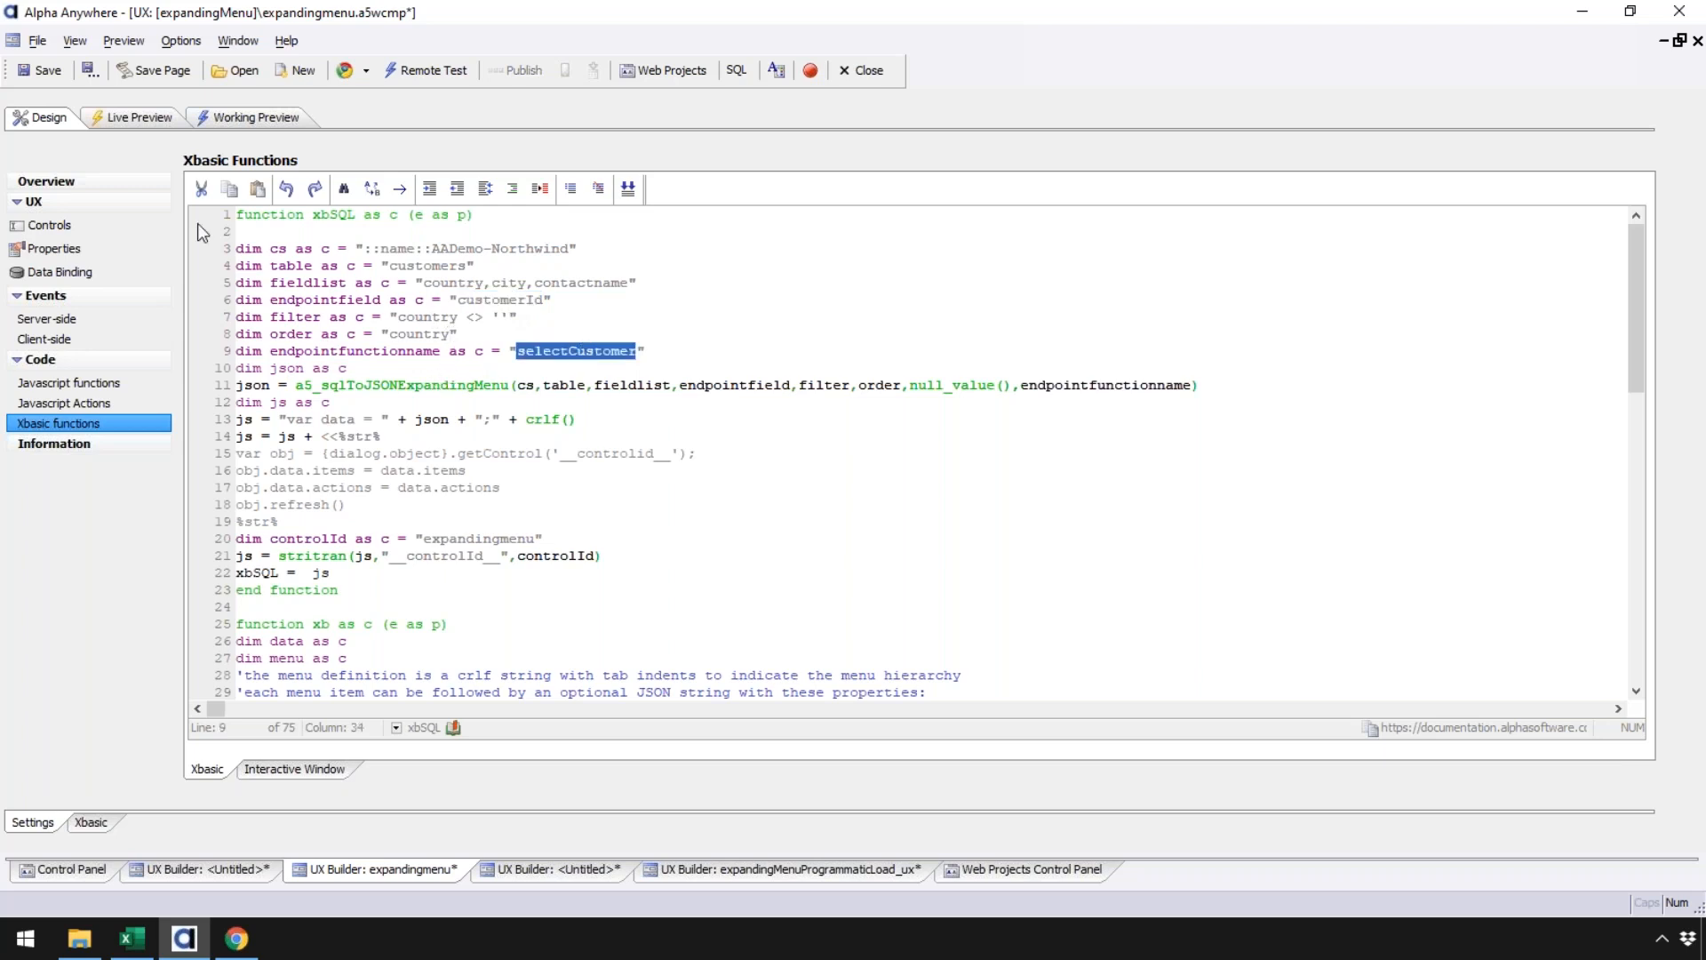
drag(295, 384, 513, 385)
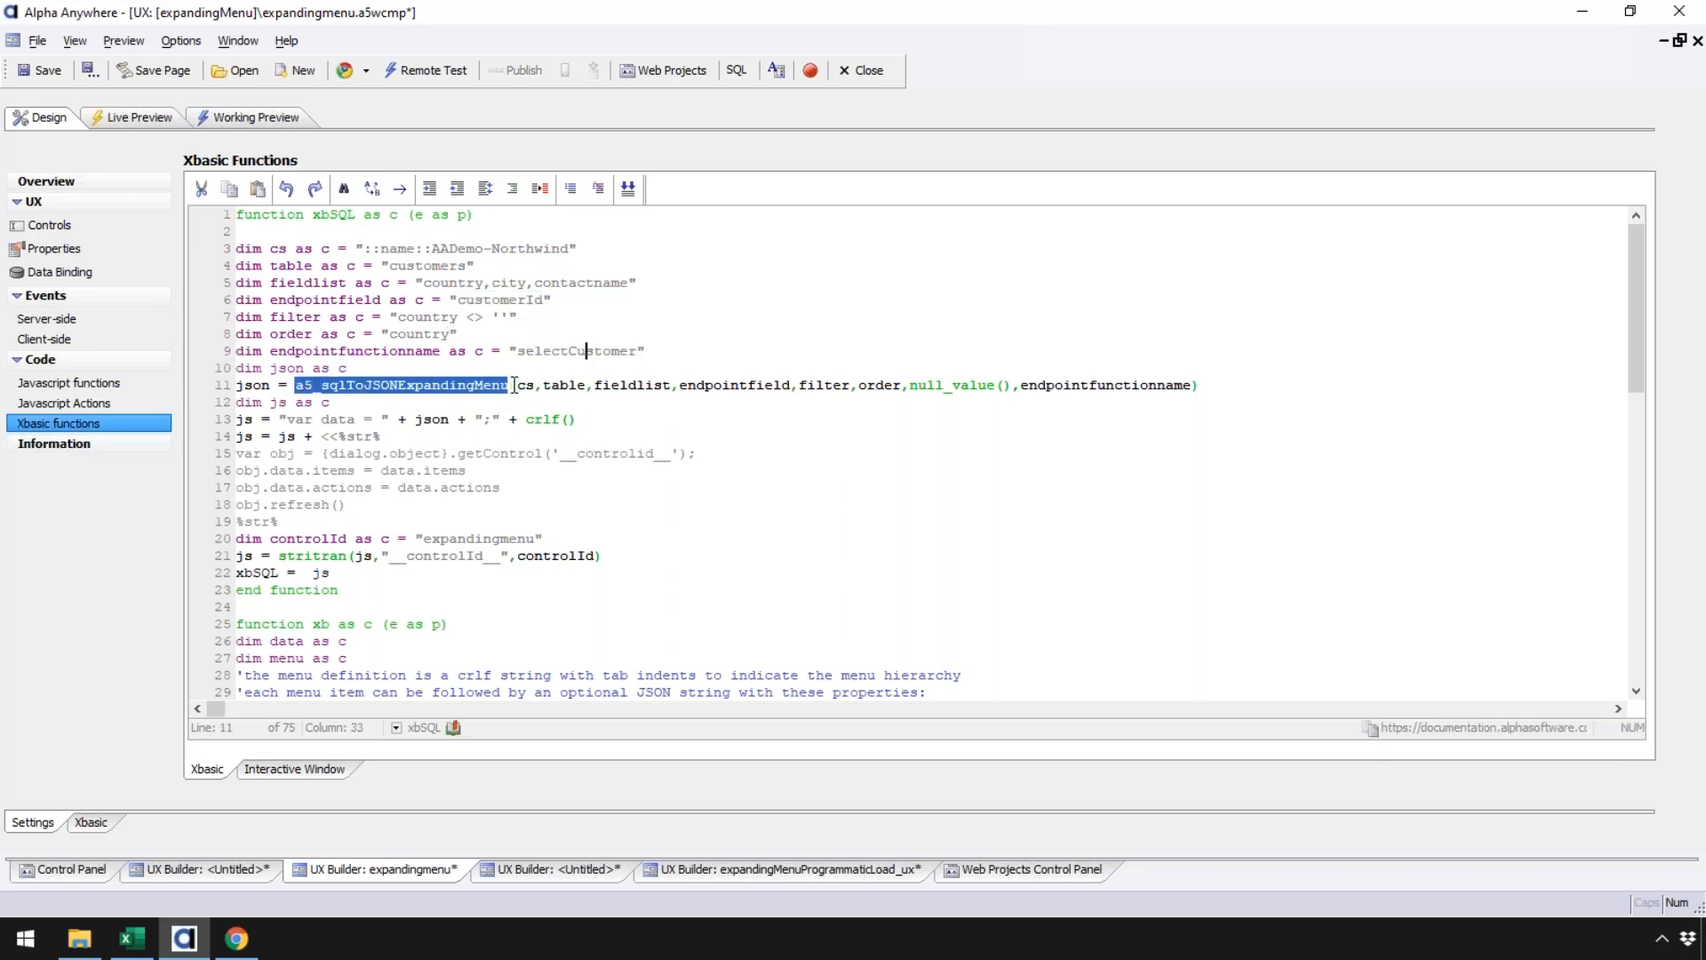
drag(1634, 358, 1635, 515)
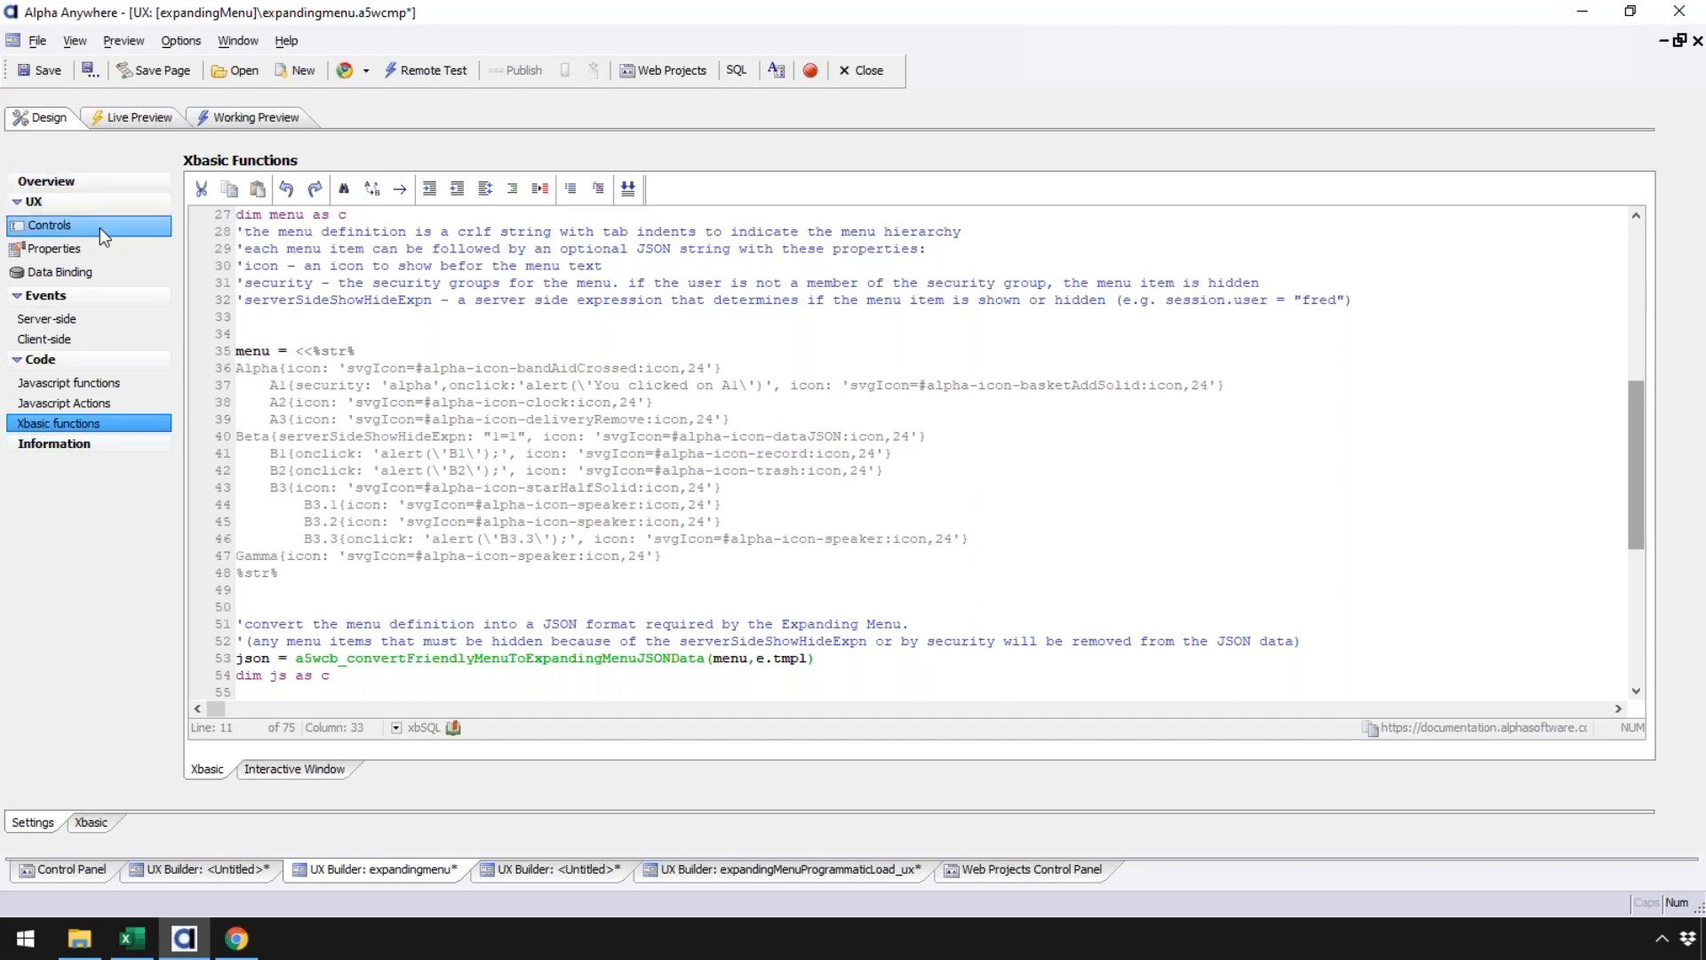
Step: Run the working preview, populate the expanding menu with the SQL query, and expand Argentina and Buenos Aires
click(227, 117)
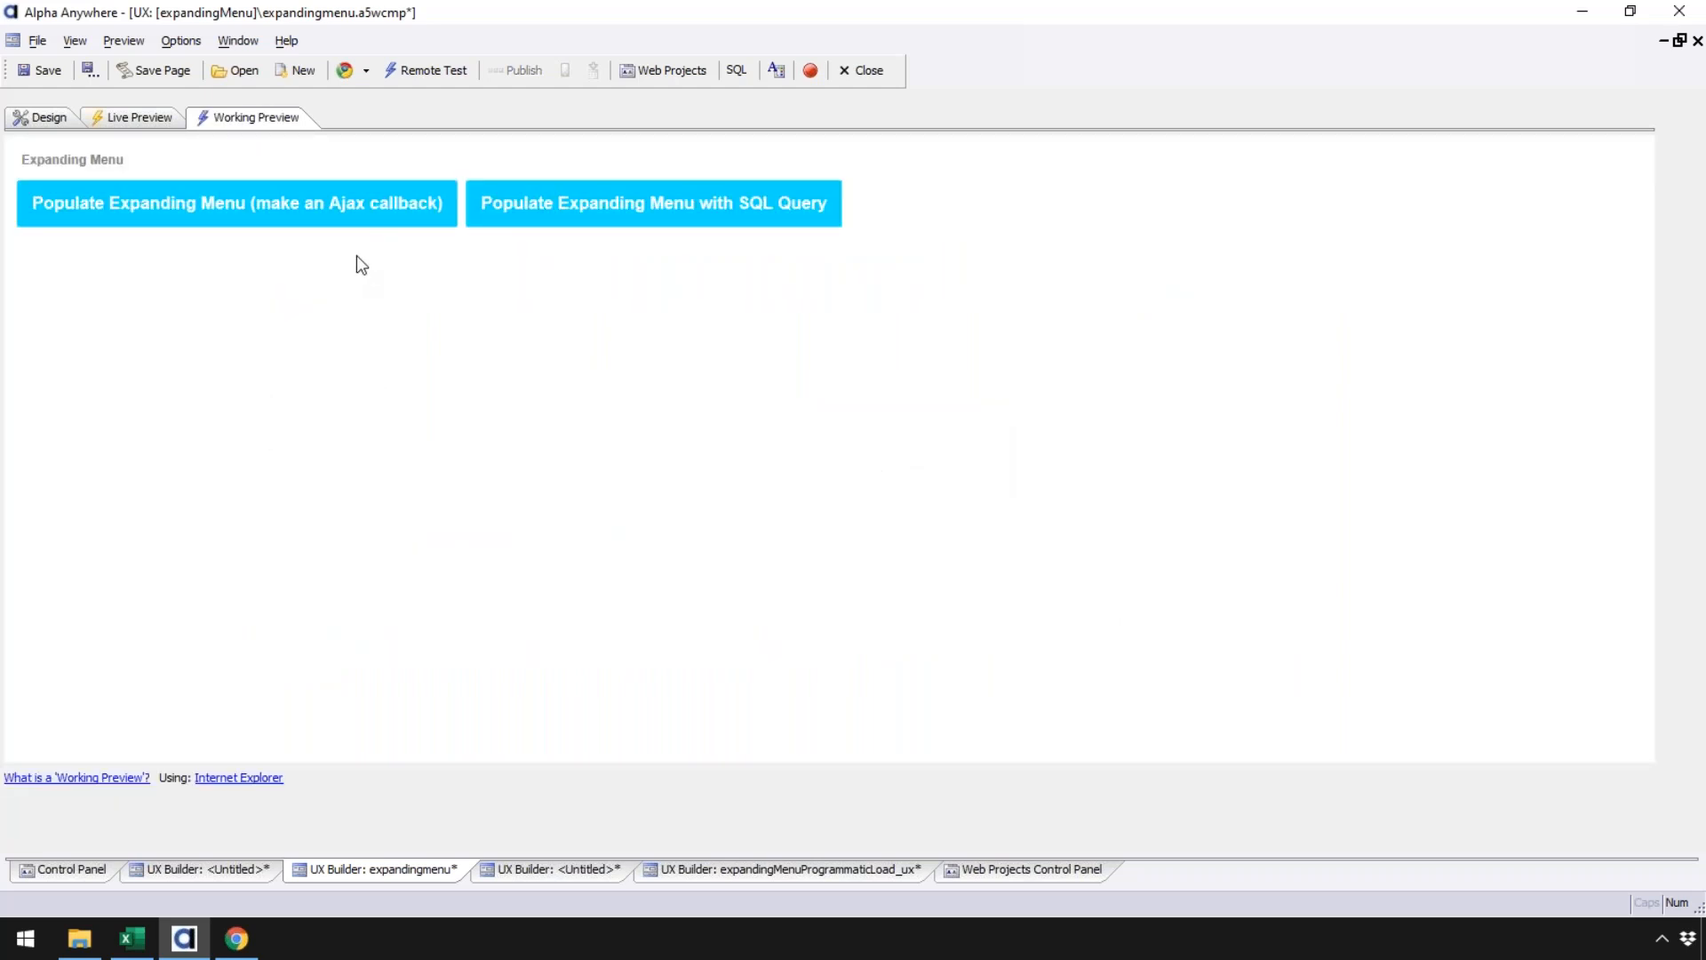
click(584, 206)
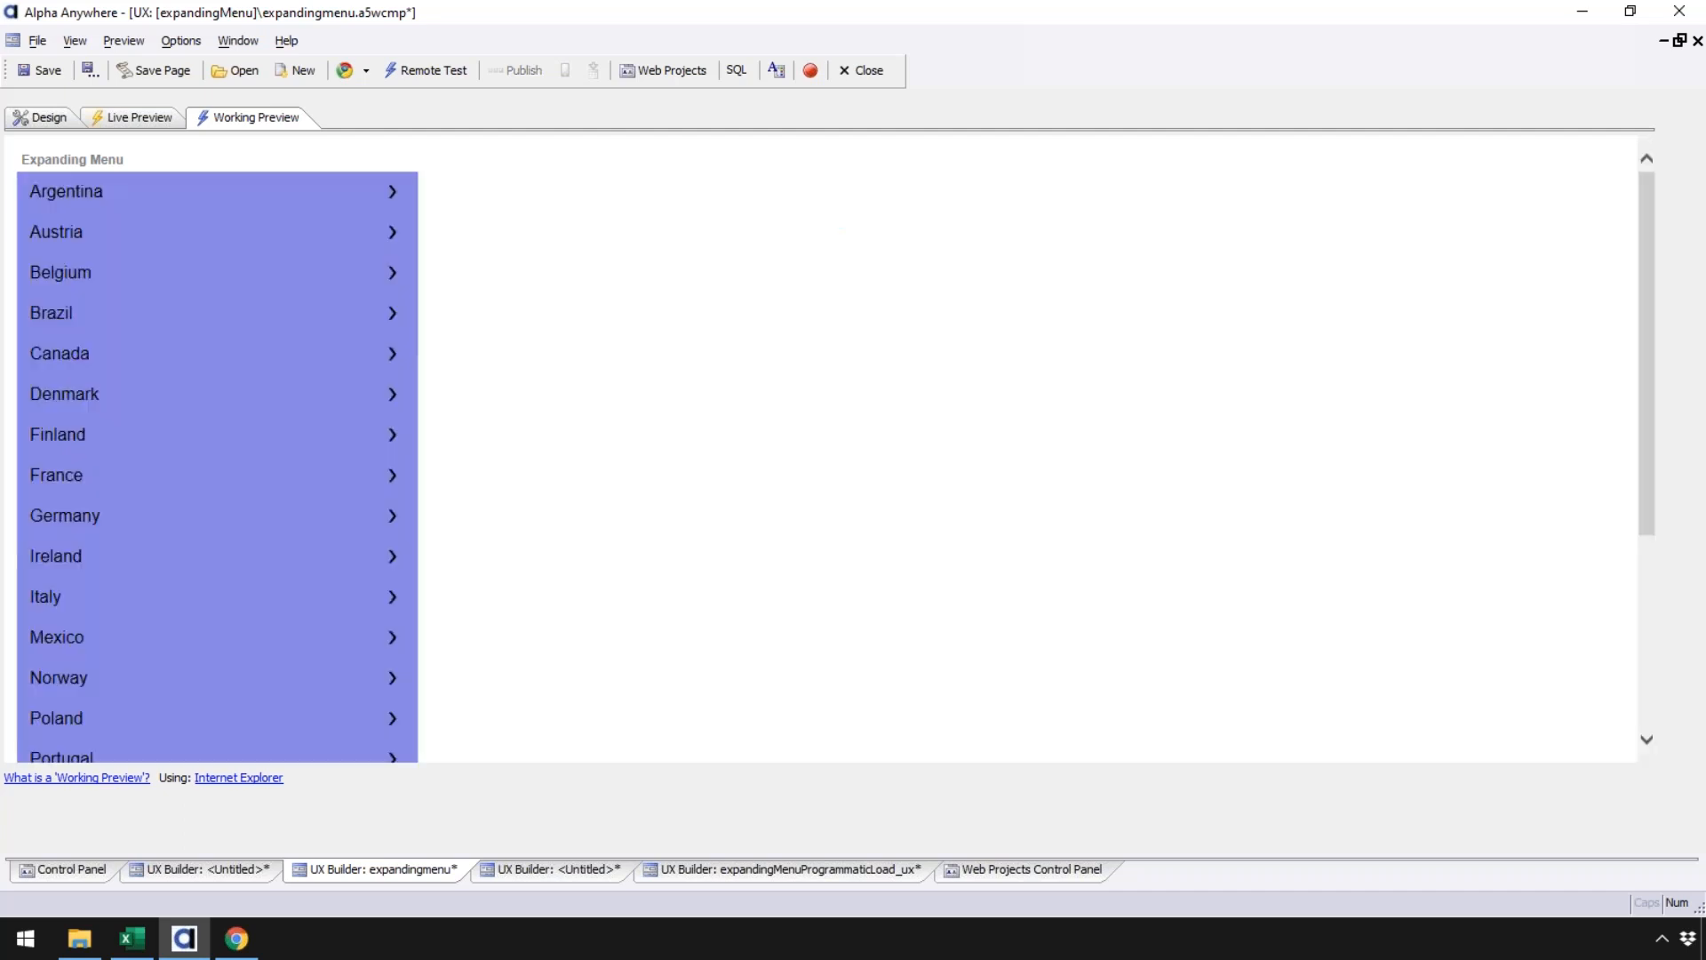
click(177, 193)
click(173, 233)
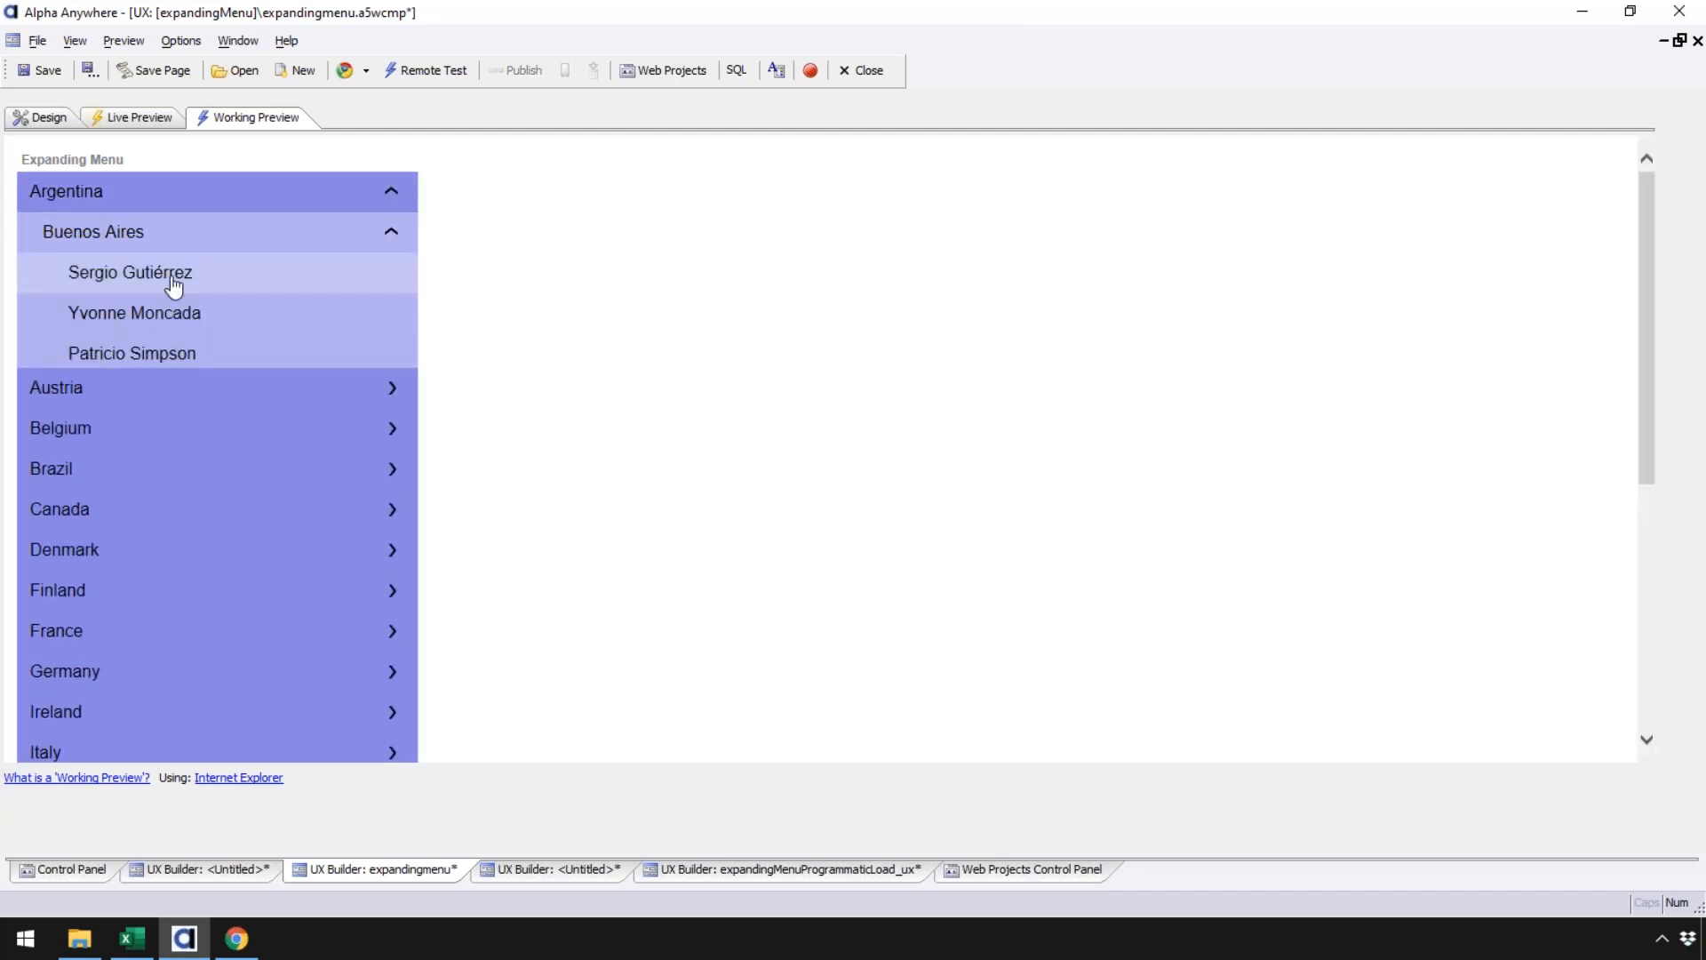
Step: Test the customer entries under Buenos Aires by selecting them one after another, dismissing each alert
click(114, 285)
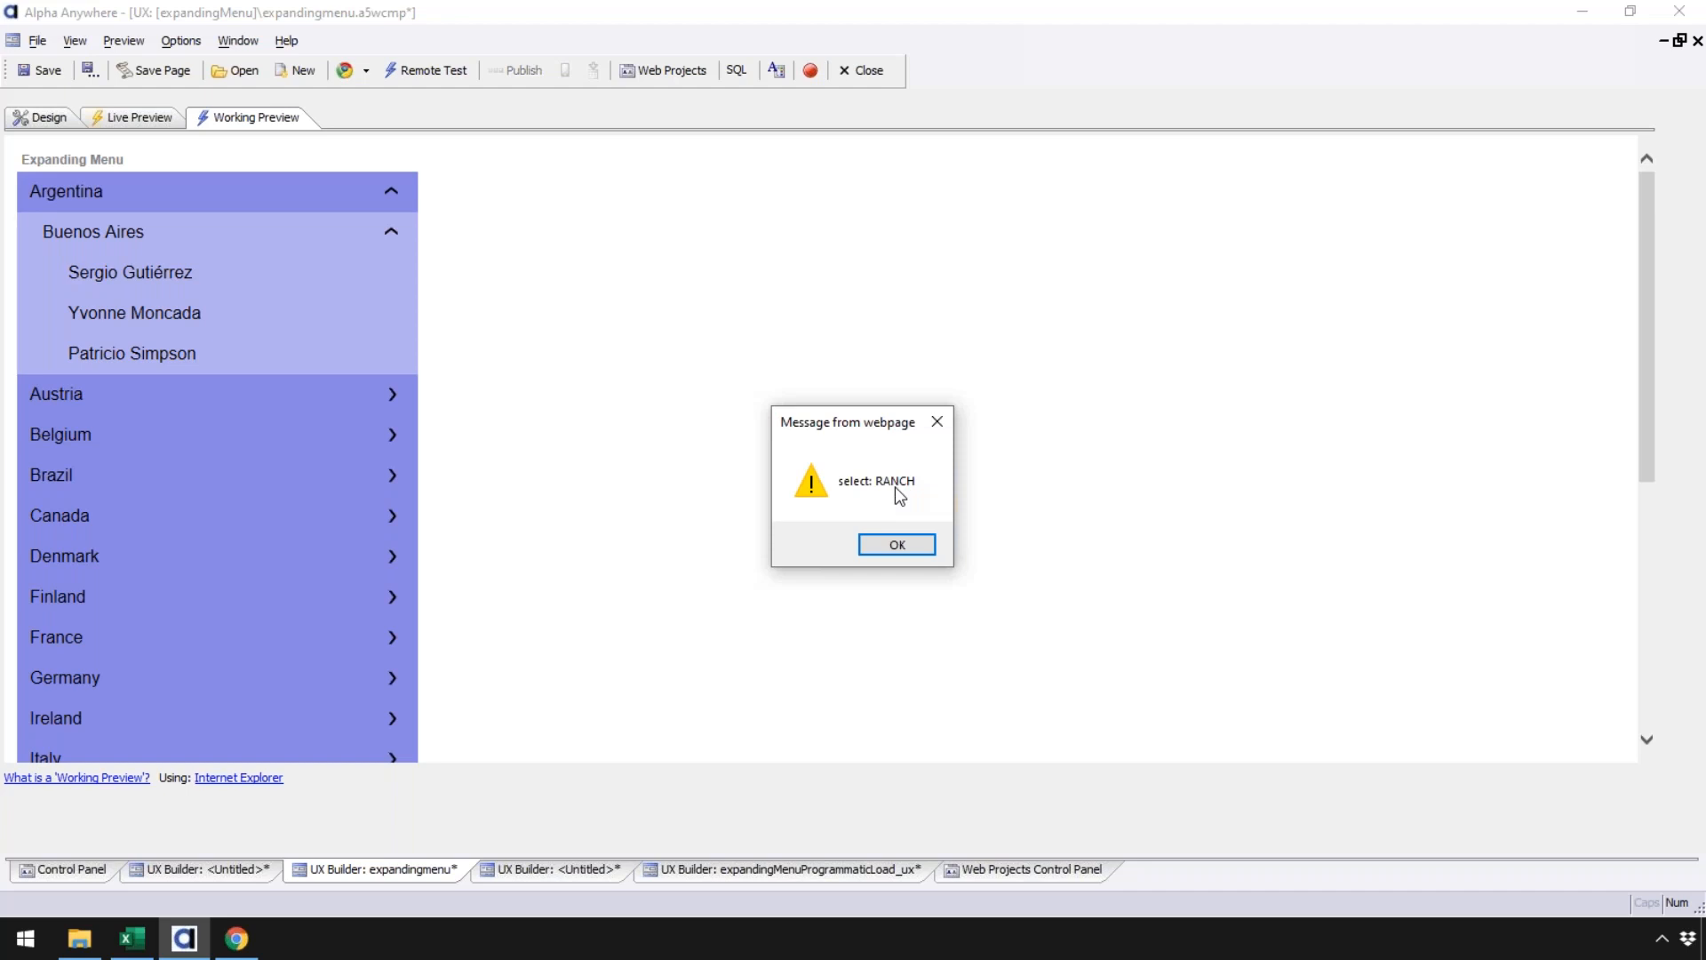
click(897, 544)
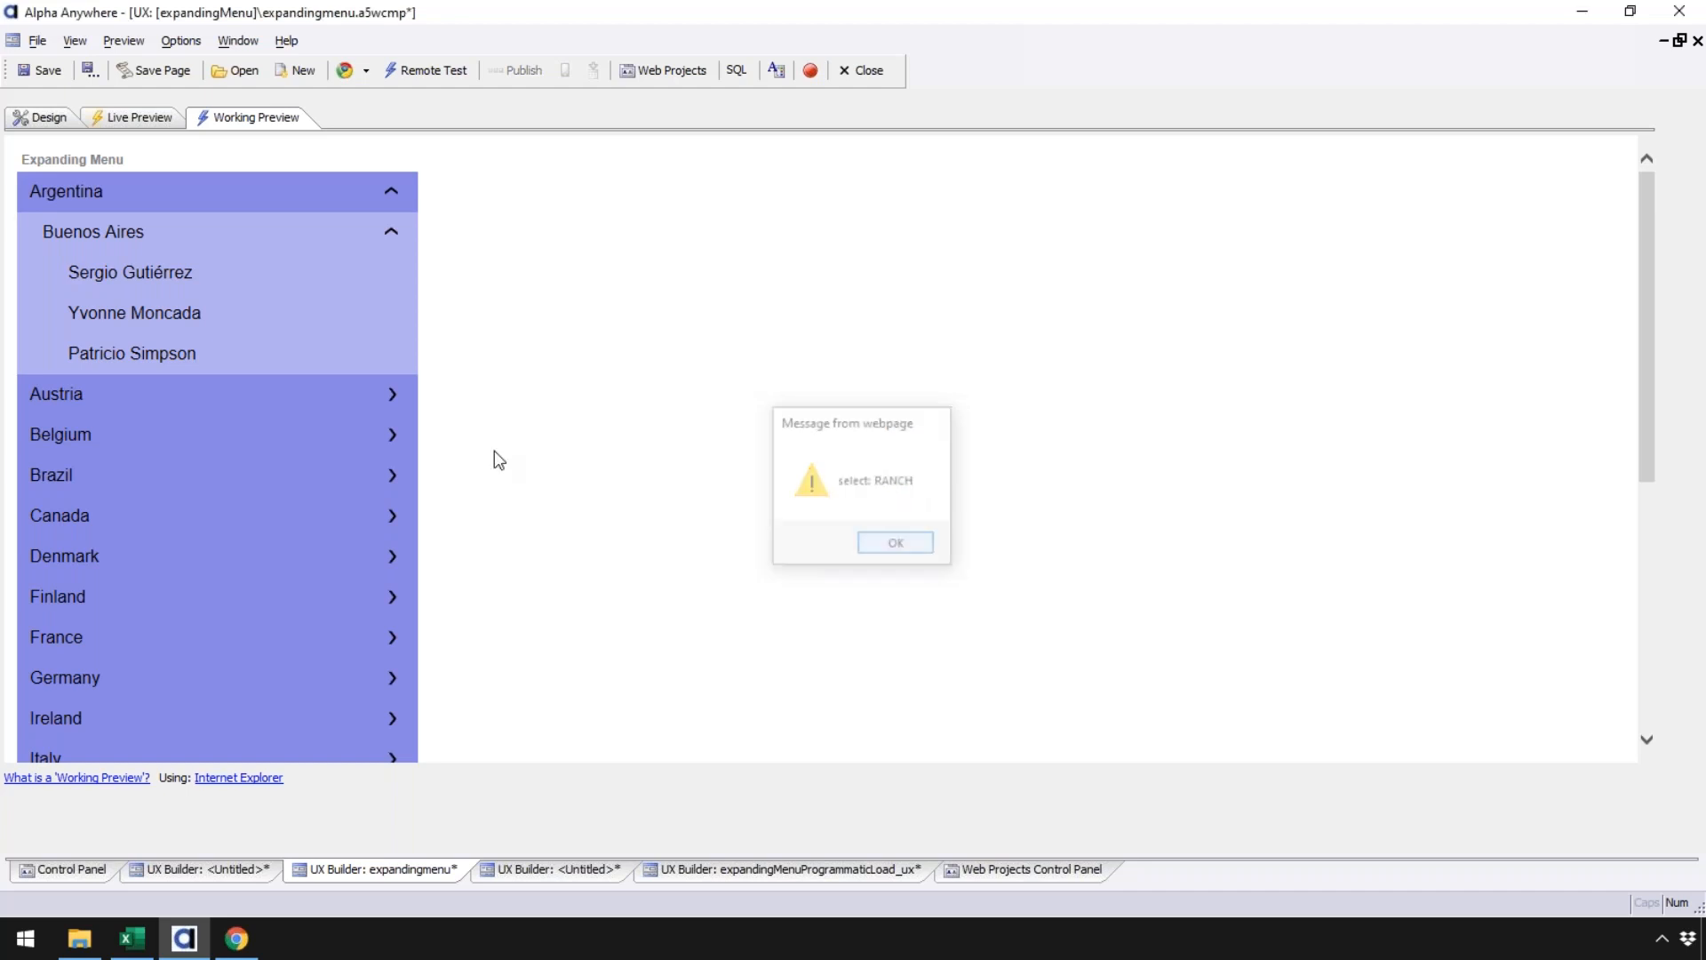
click(141, 325)
click(1003, 471)
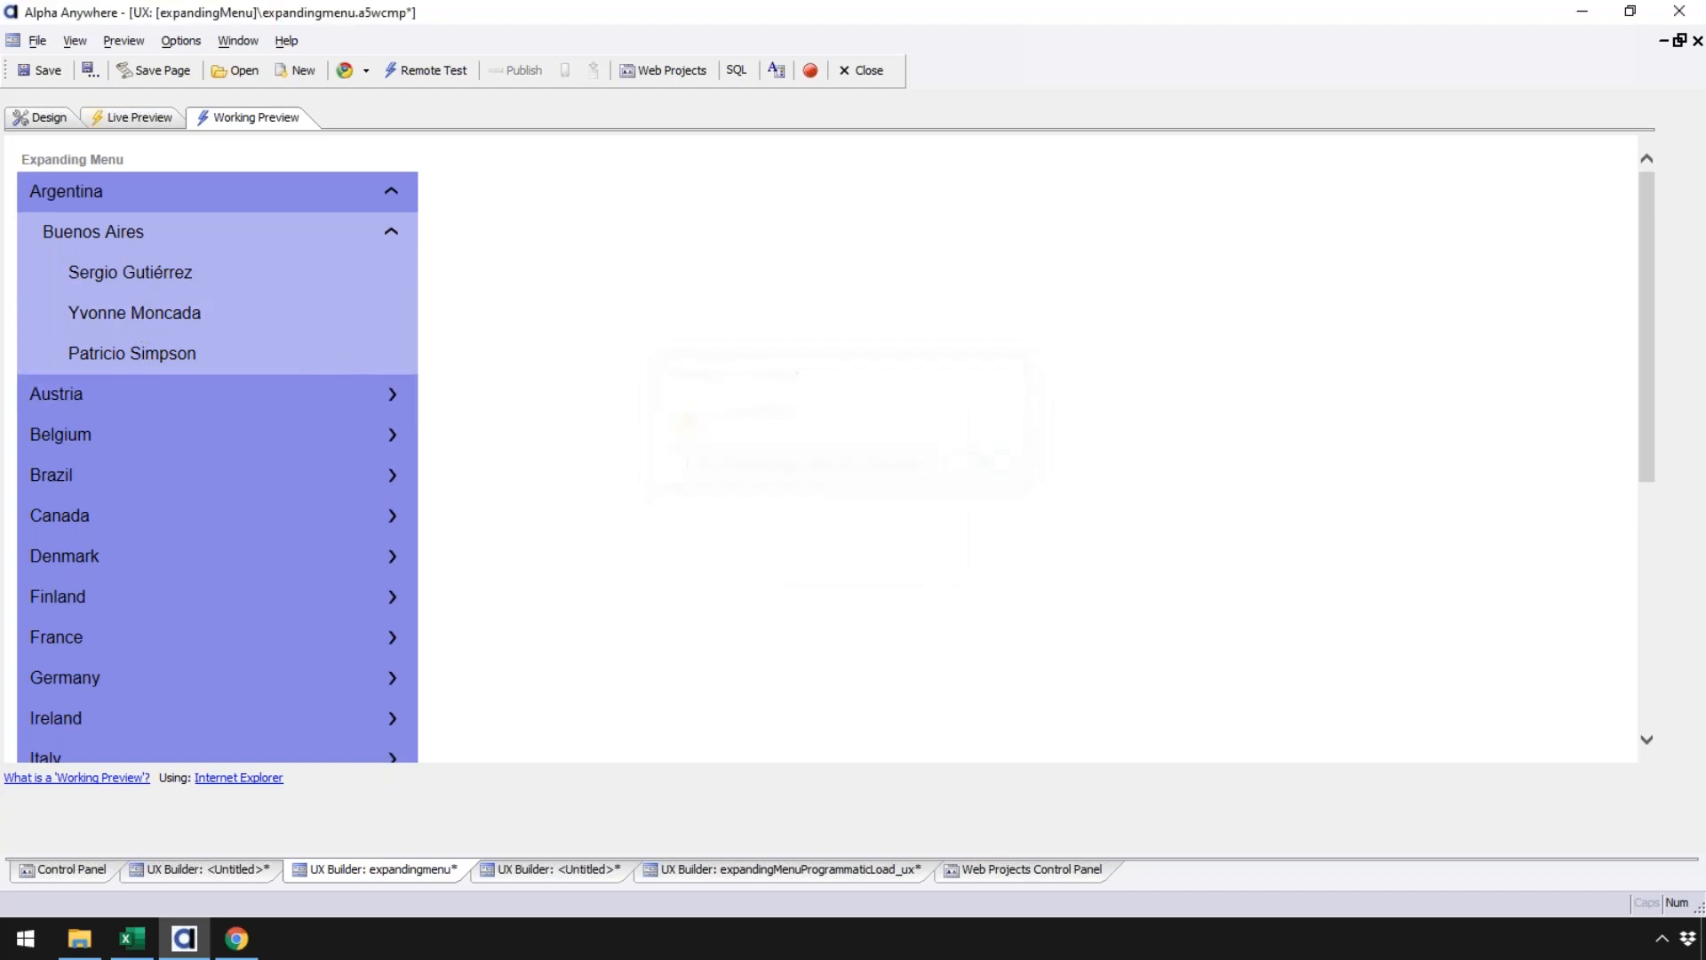
click(188, 282)
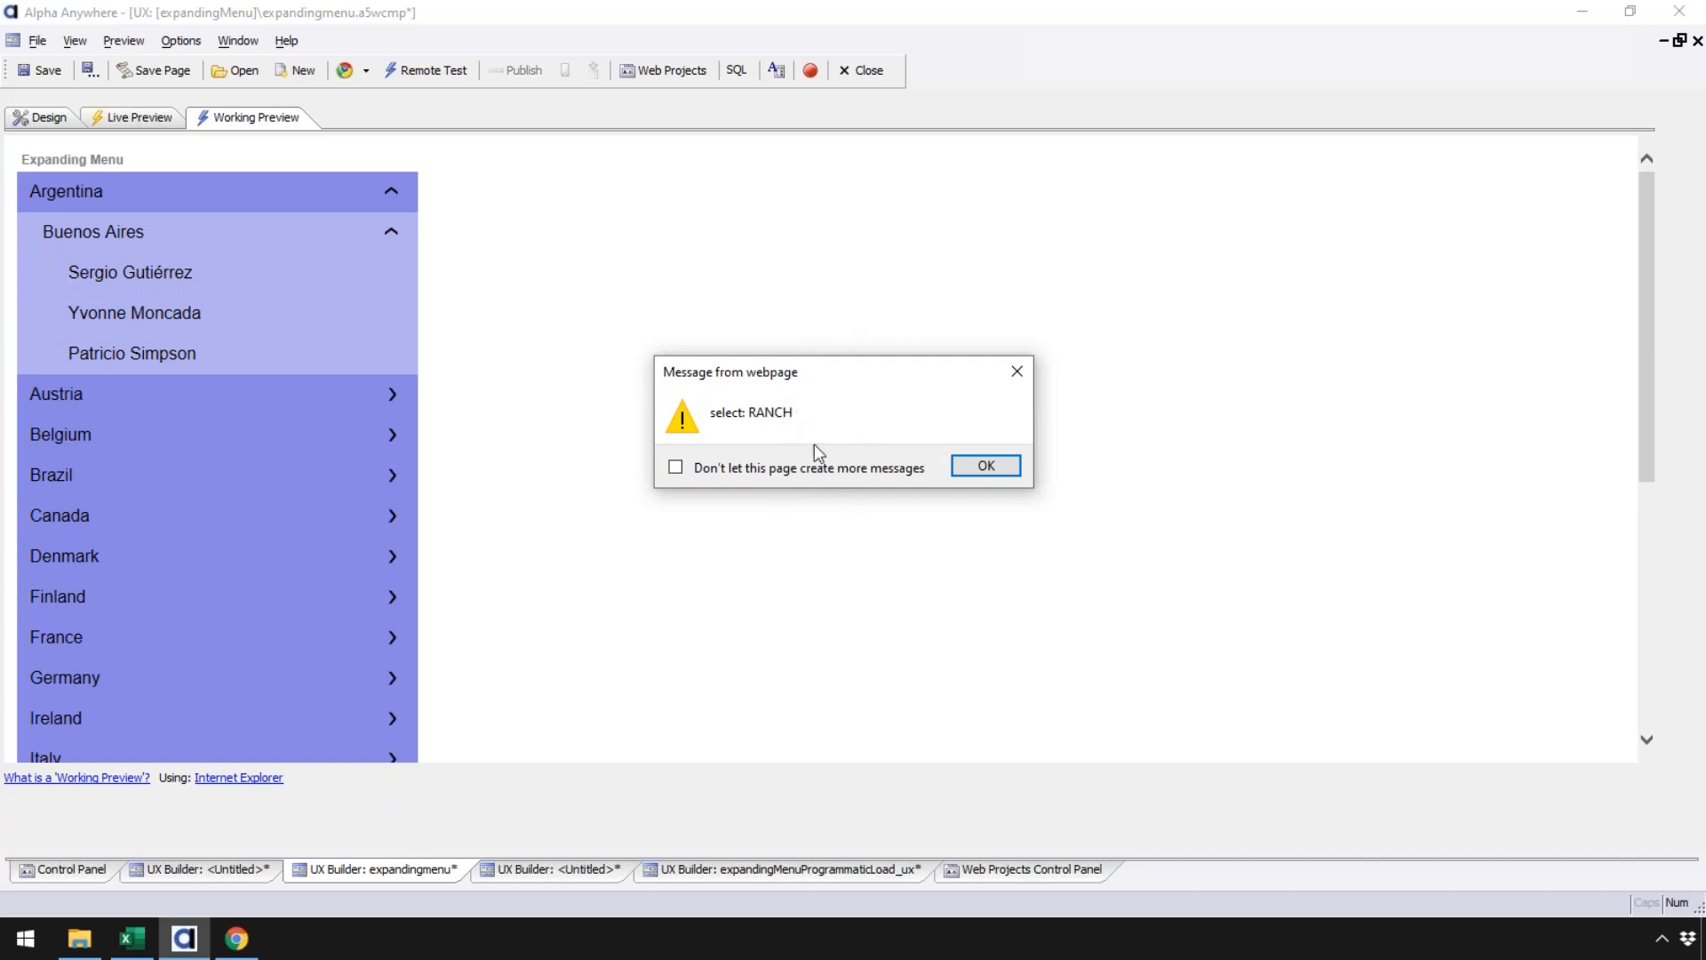
click(1003, 471)
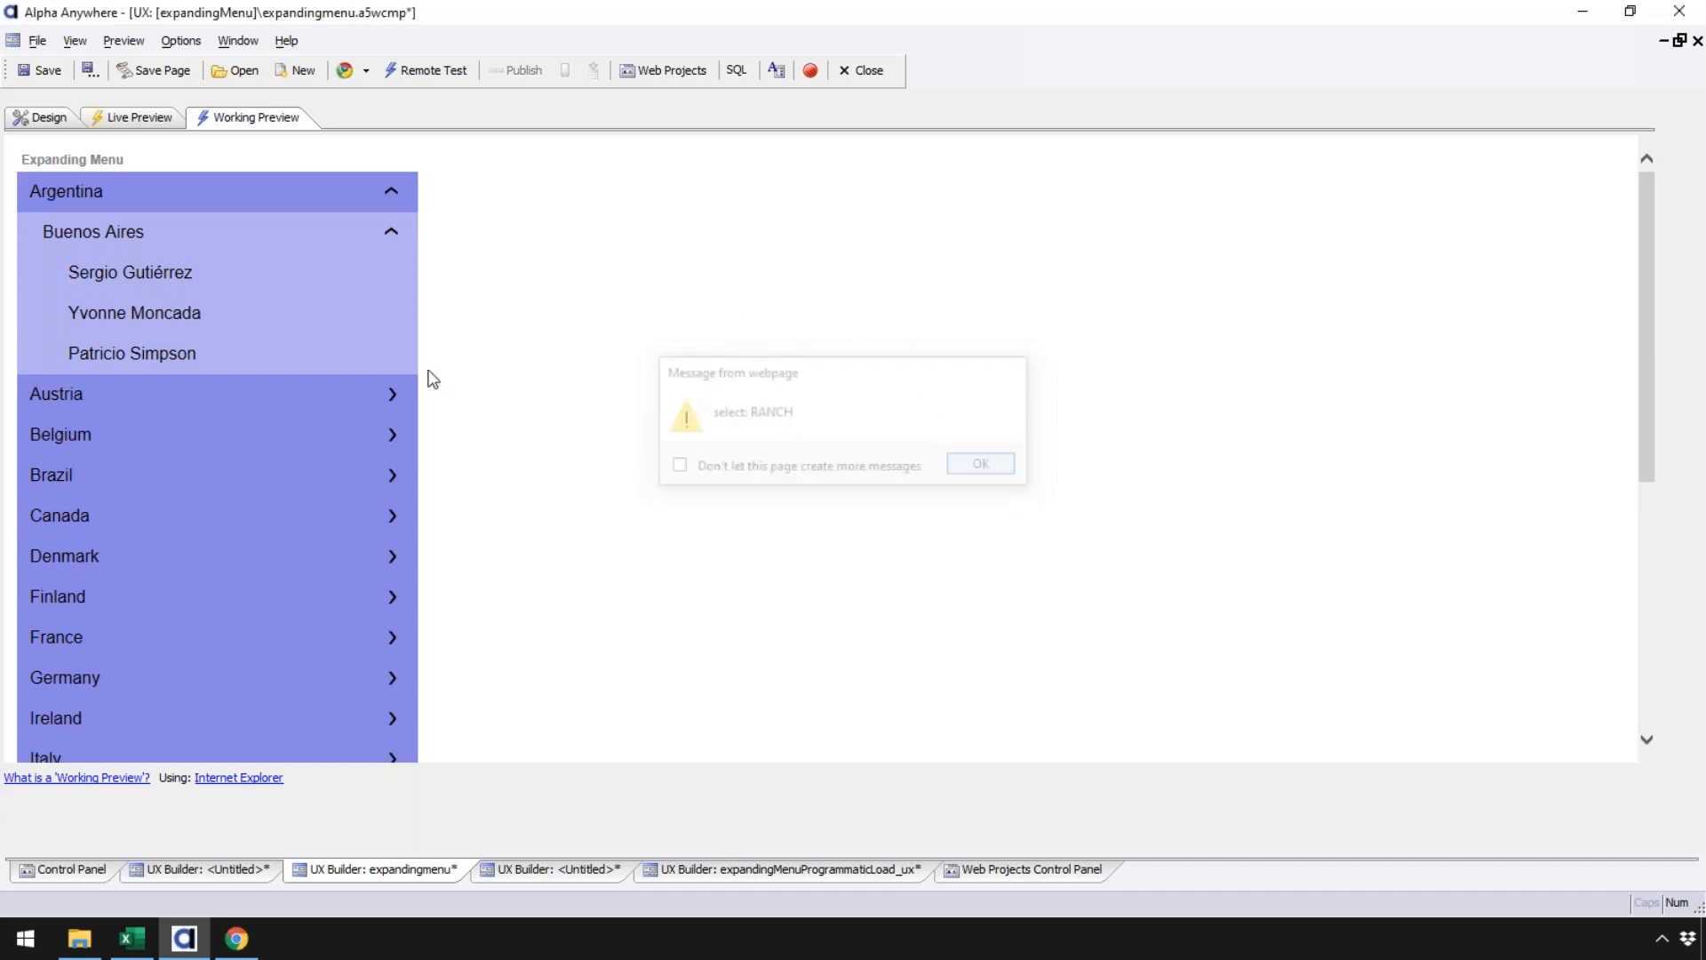
click(142, 360)
click(986, 466)
Step: Return to the design view and highlight xbSQL's endpointfunctionname parameter, its selectCustomer value and the customerId endpoint field
click(49, 119)
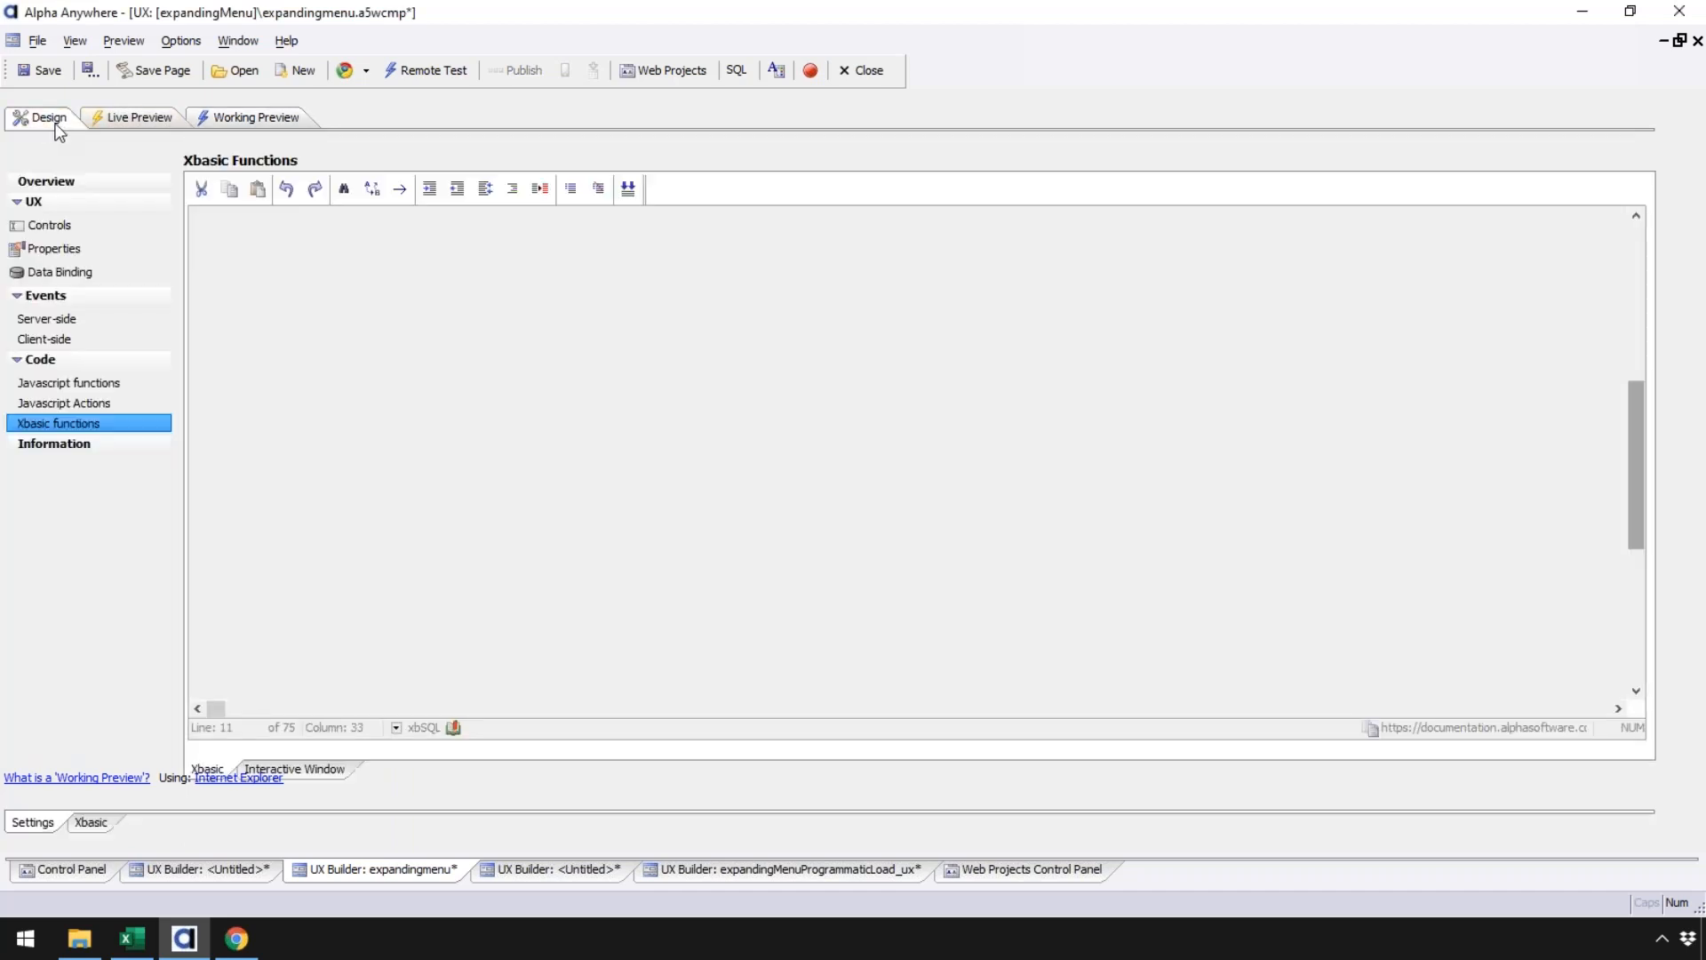
scroll(1634, 419, up, 9)
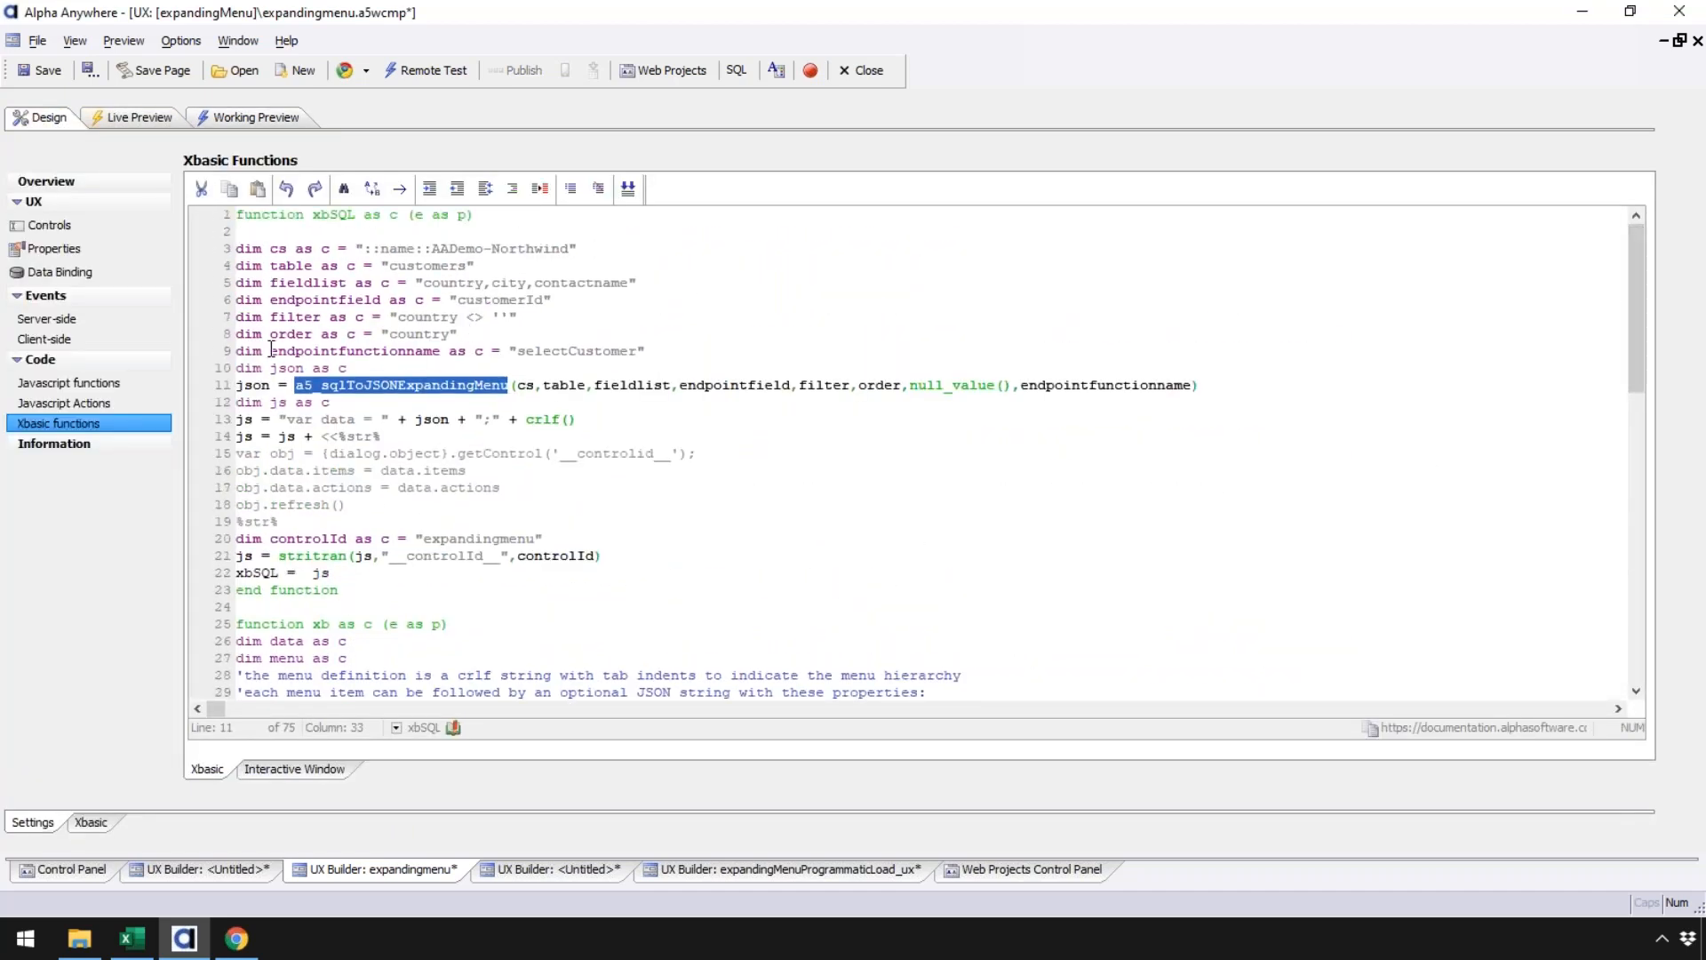
drag(269, 350, 436, 350)
click(517, 350)
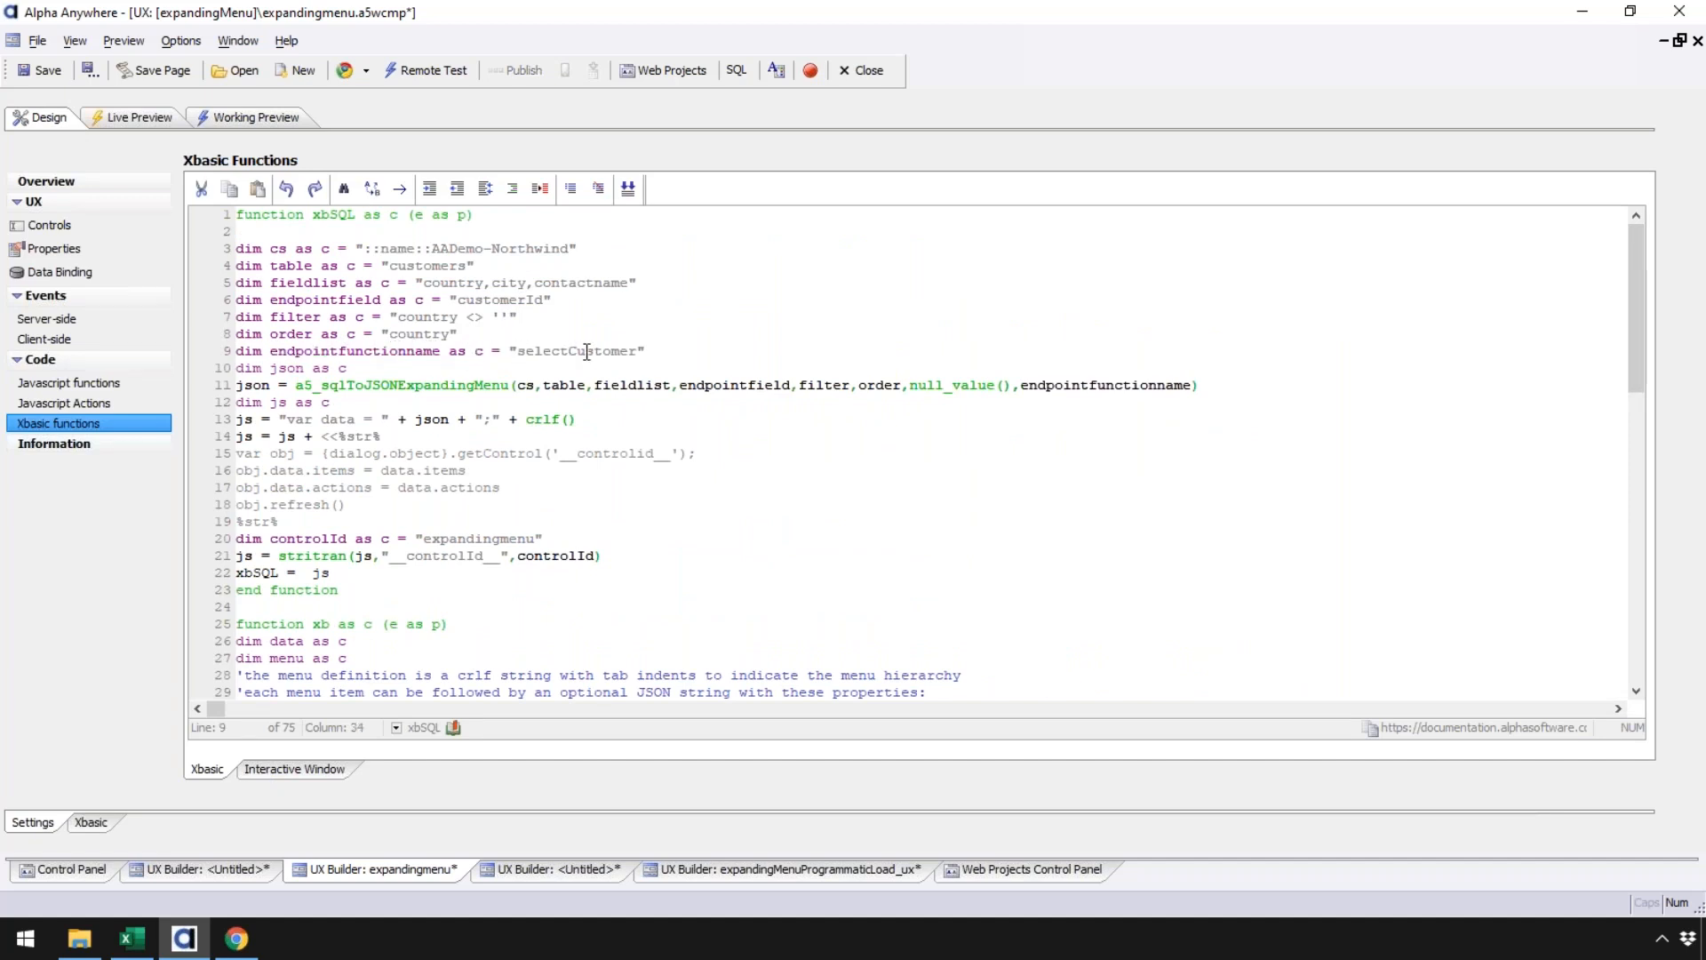
drag(637, 351, 520, 353)
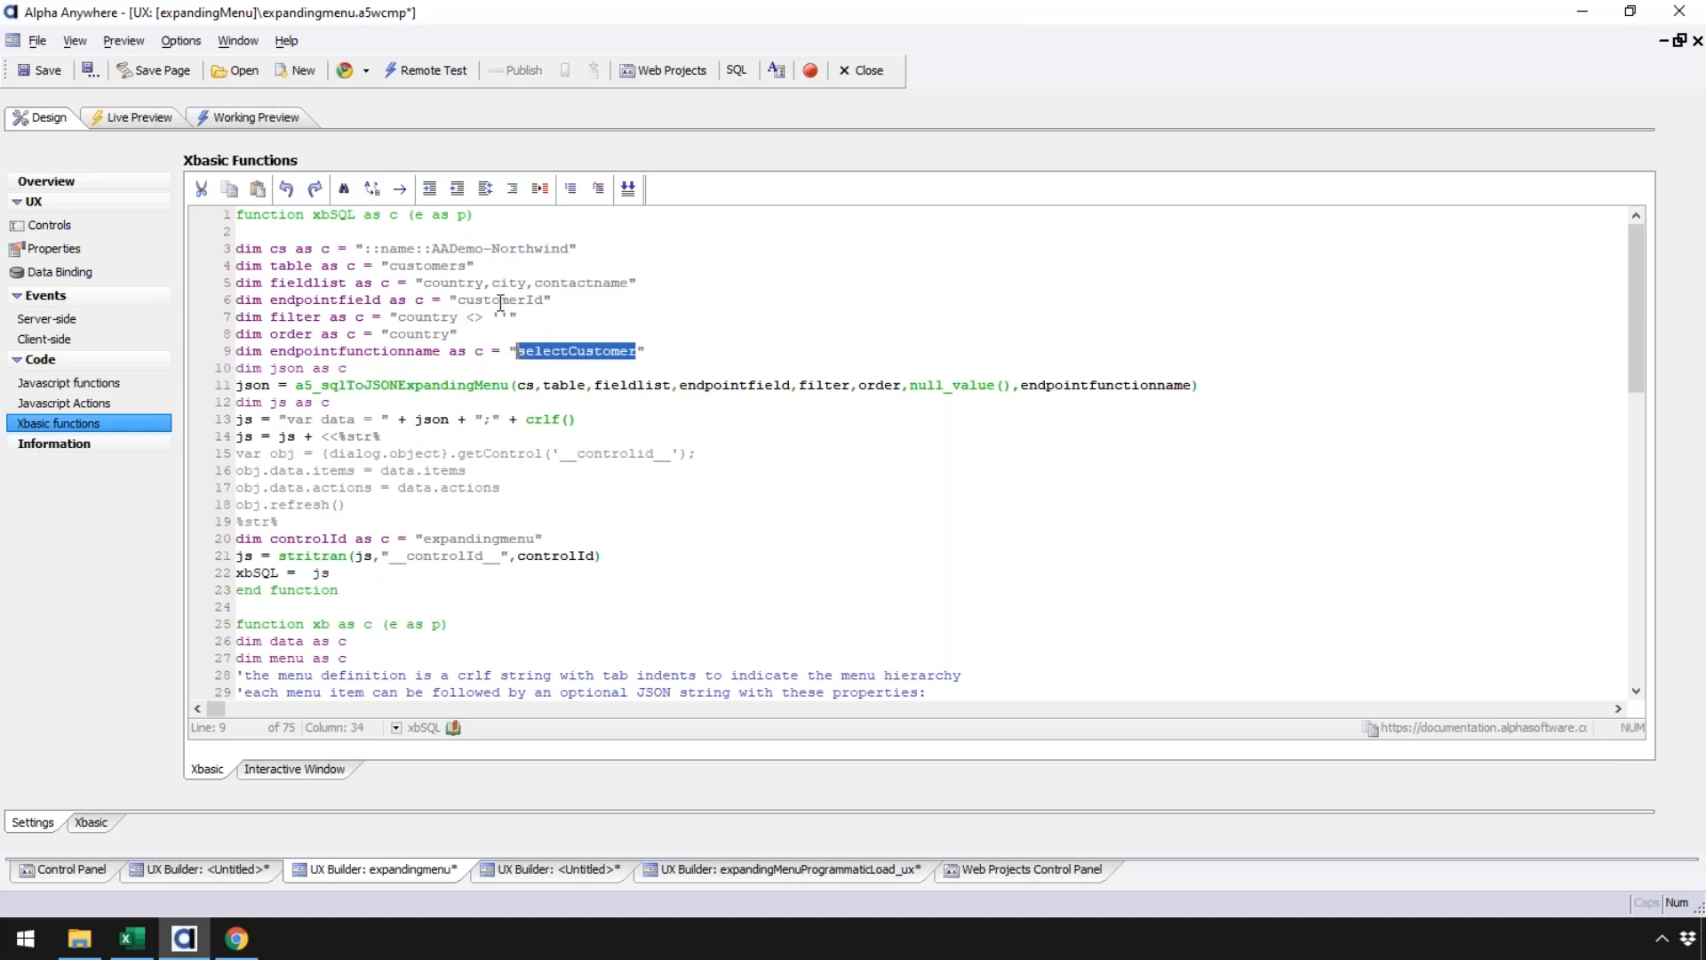
double_click(529, 300)
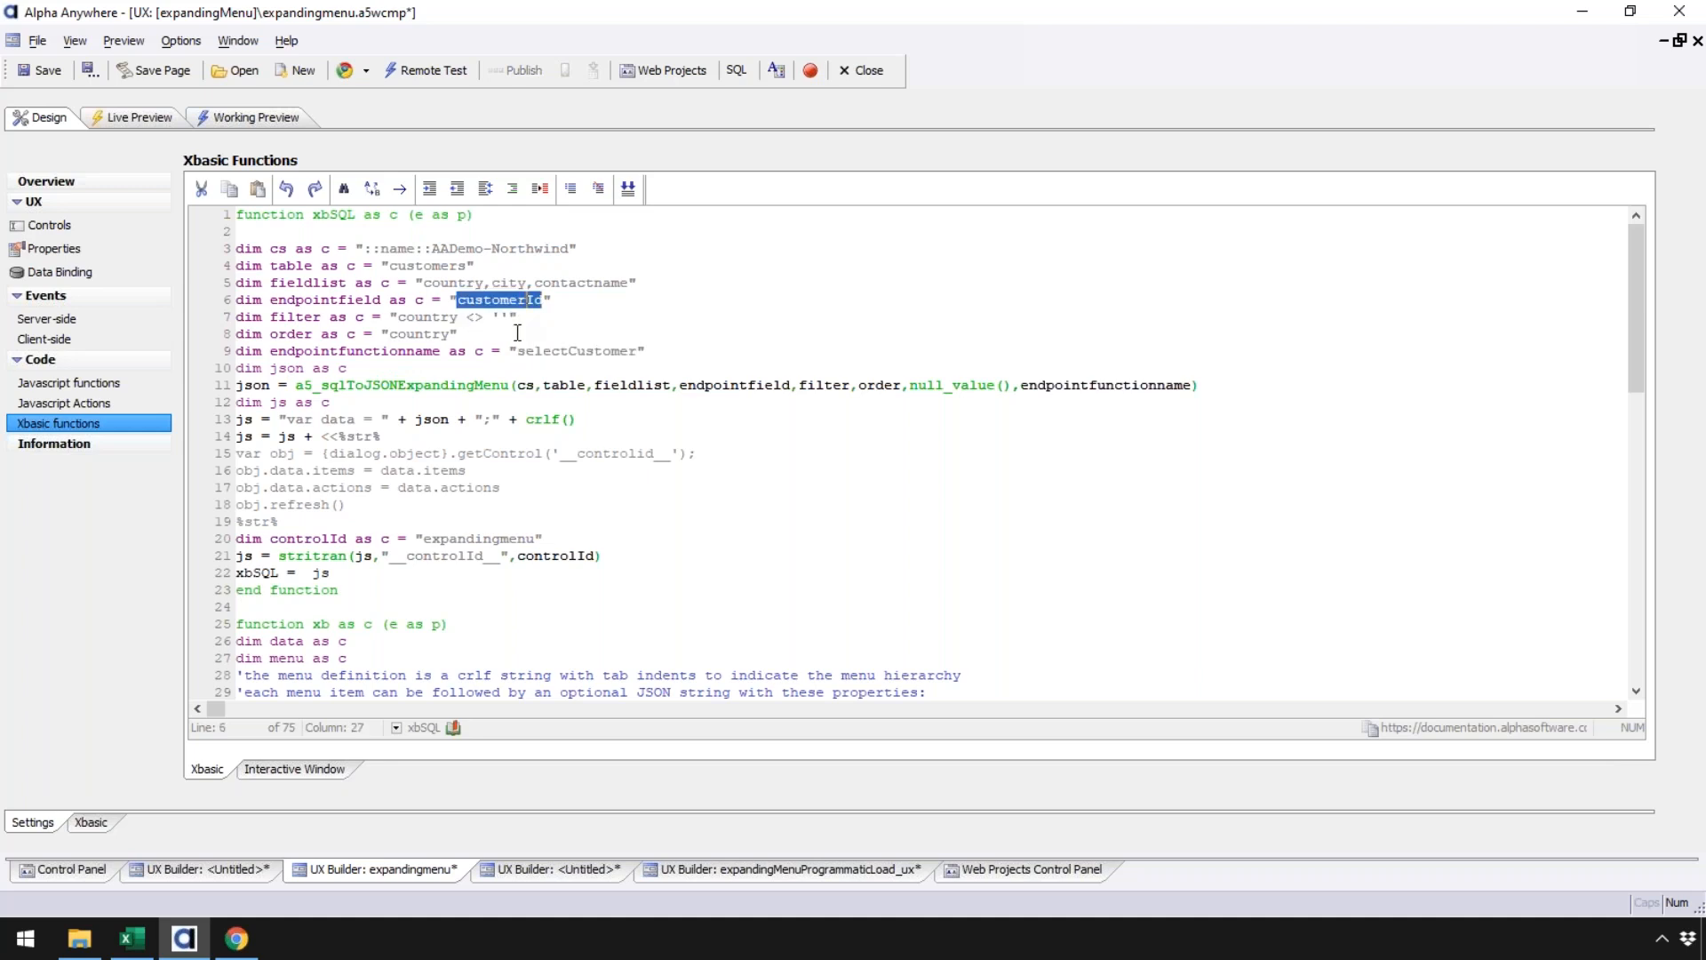
Step: Examine the selectCustomer Javascript function and its alert statement that shows the passed txt argument
click(73, 383)
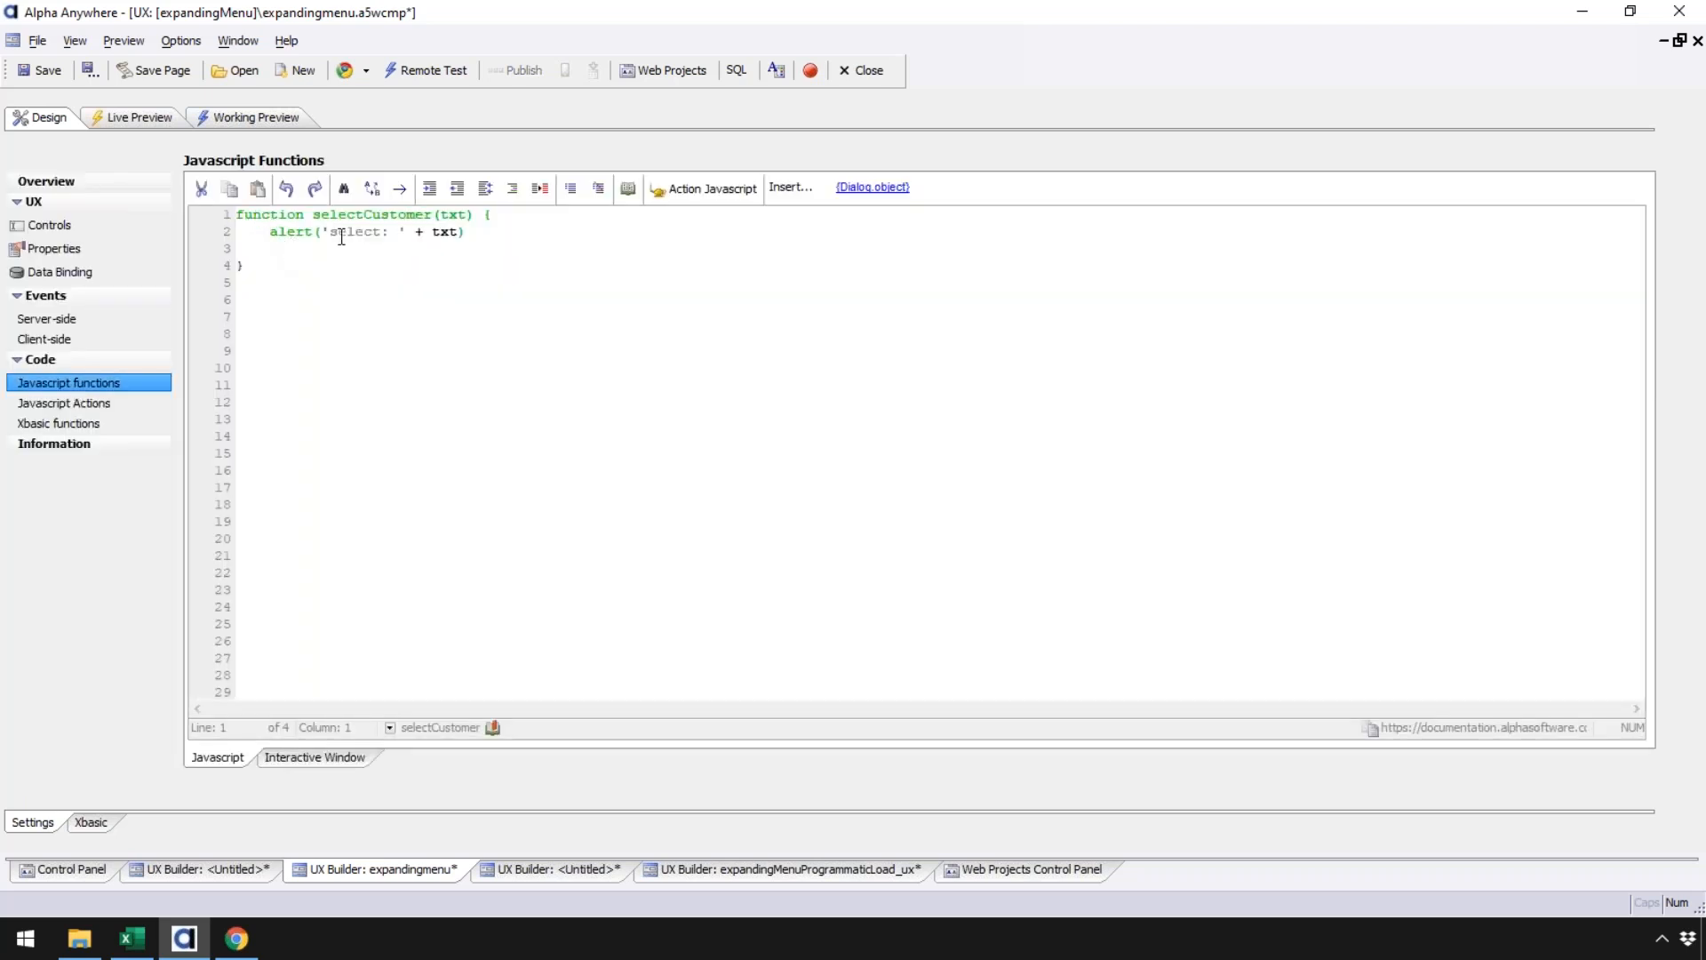
drag(314, 216, 440, 215)
drag(271, 232, 462, 231)
click(415, 240)
click(260, 251)
Step: View the ExpandingMenu control's genie settings and its menu data genie from the control list, cancelling both dialogs
click(77, 226)
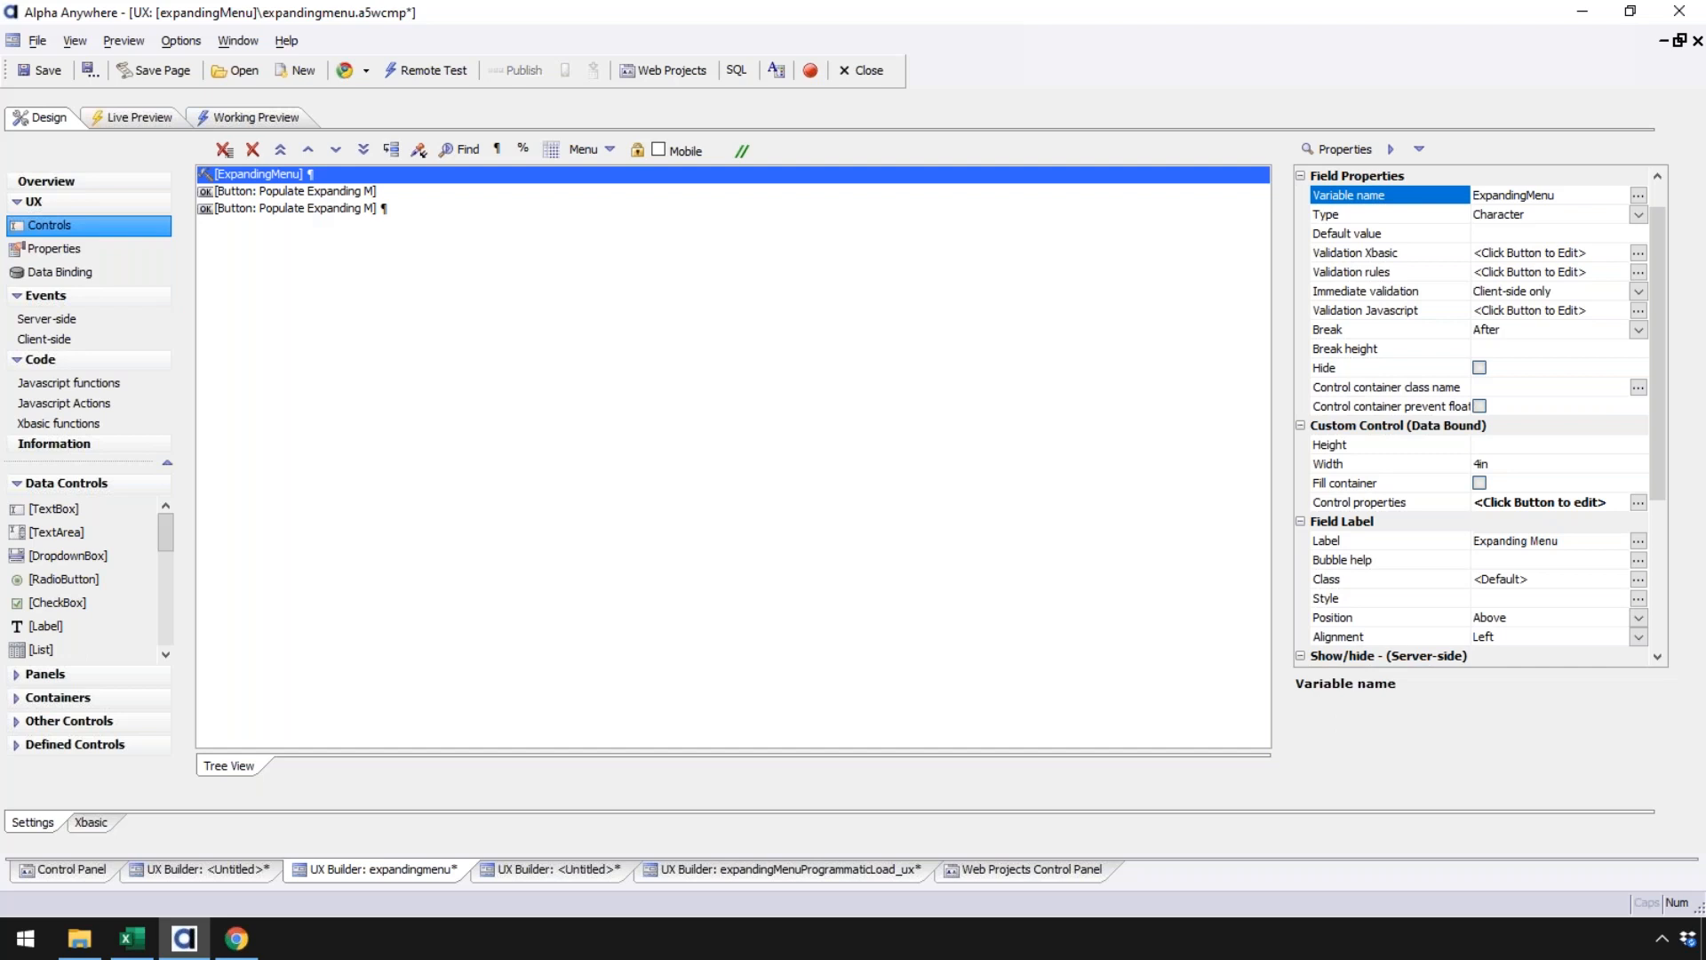
click(323, 210)
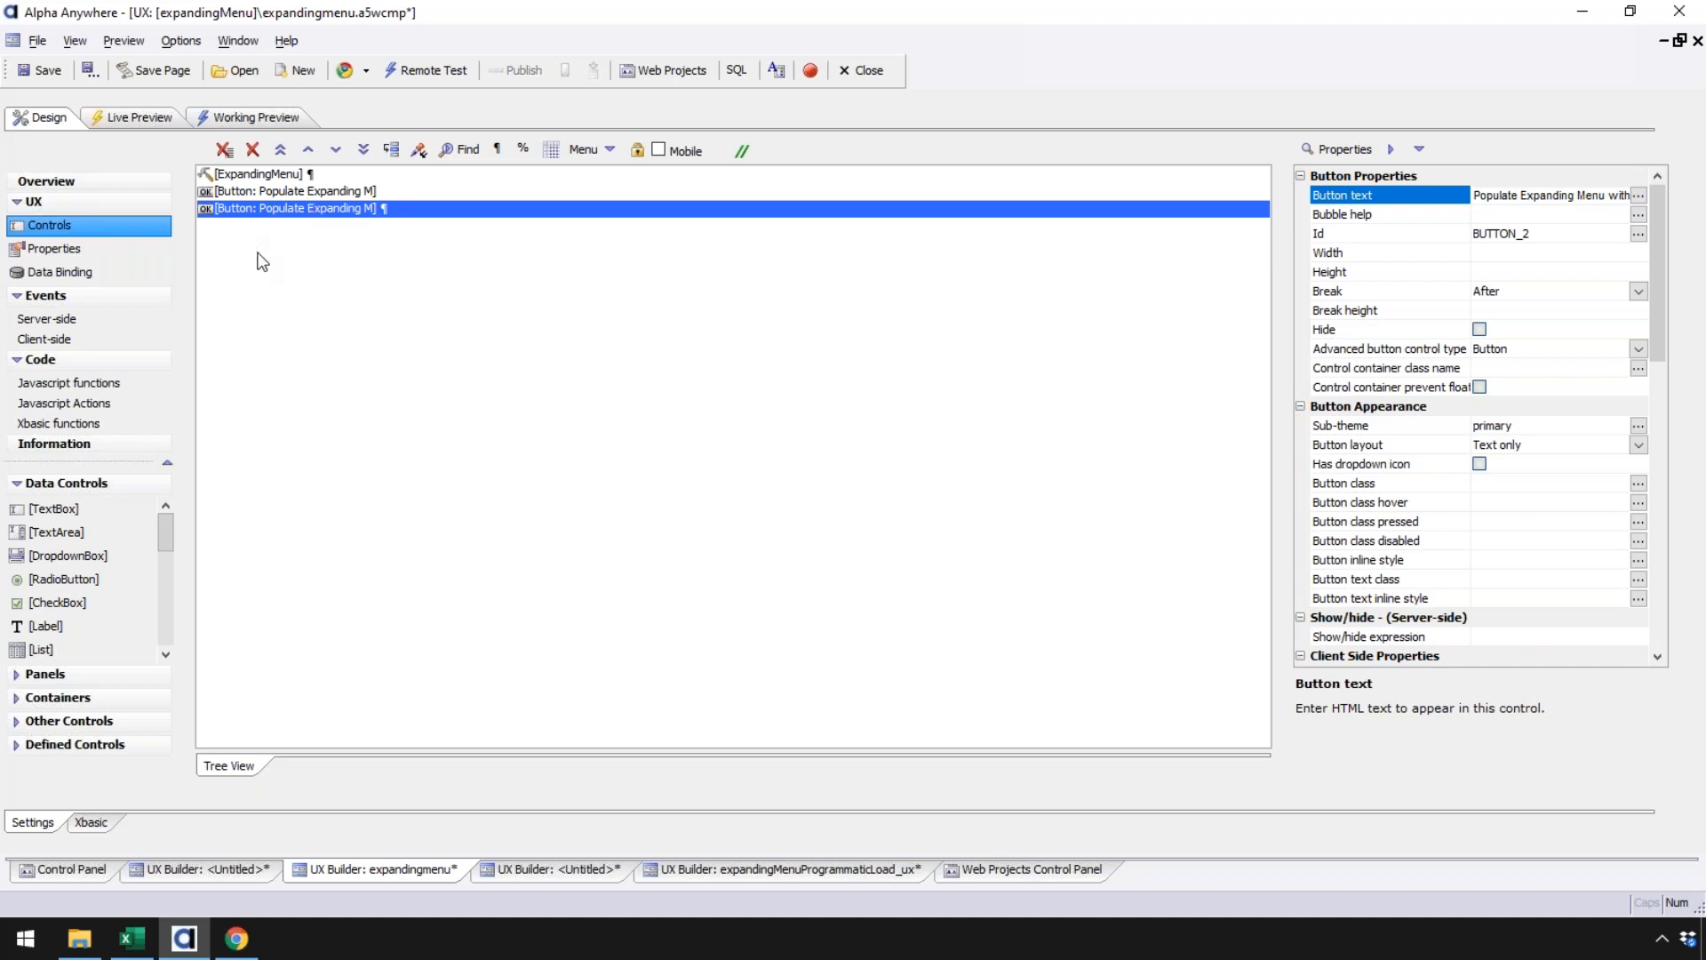
click(283, 175)
double_click(283, 174)
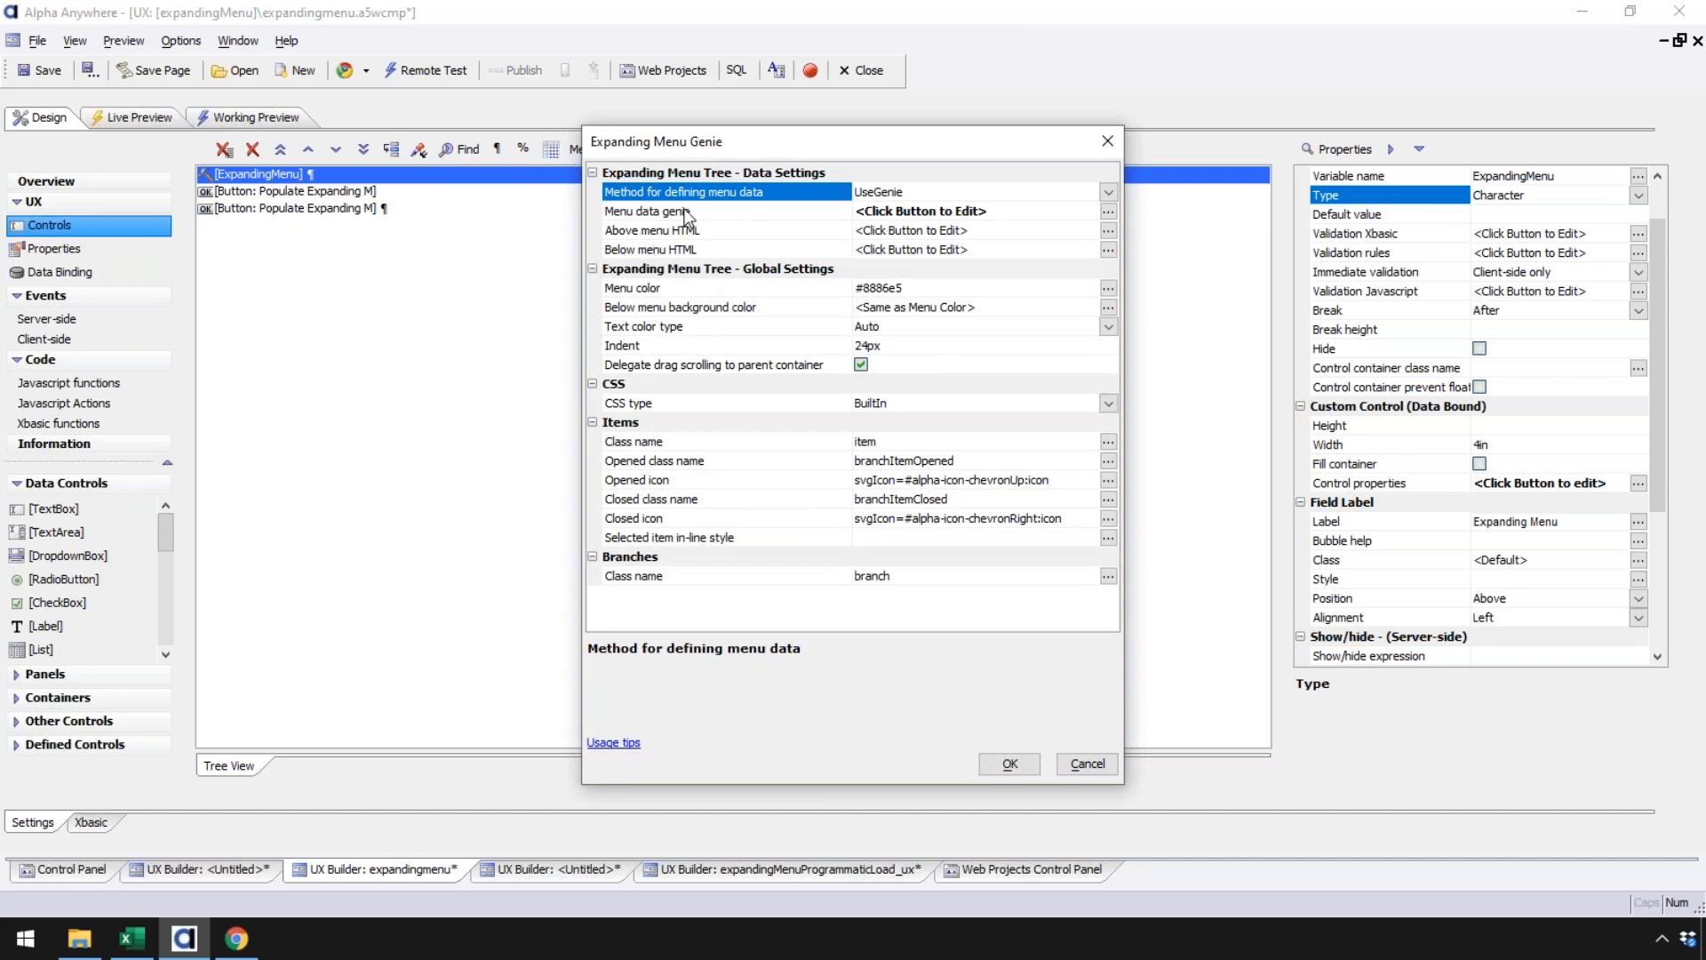
double_click(685, 213)
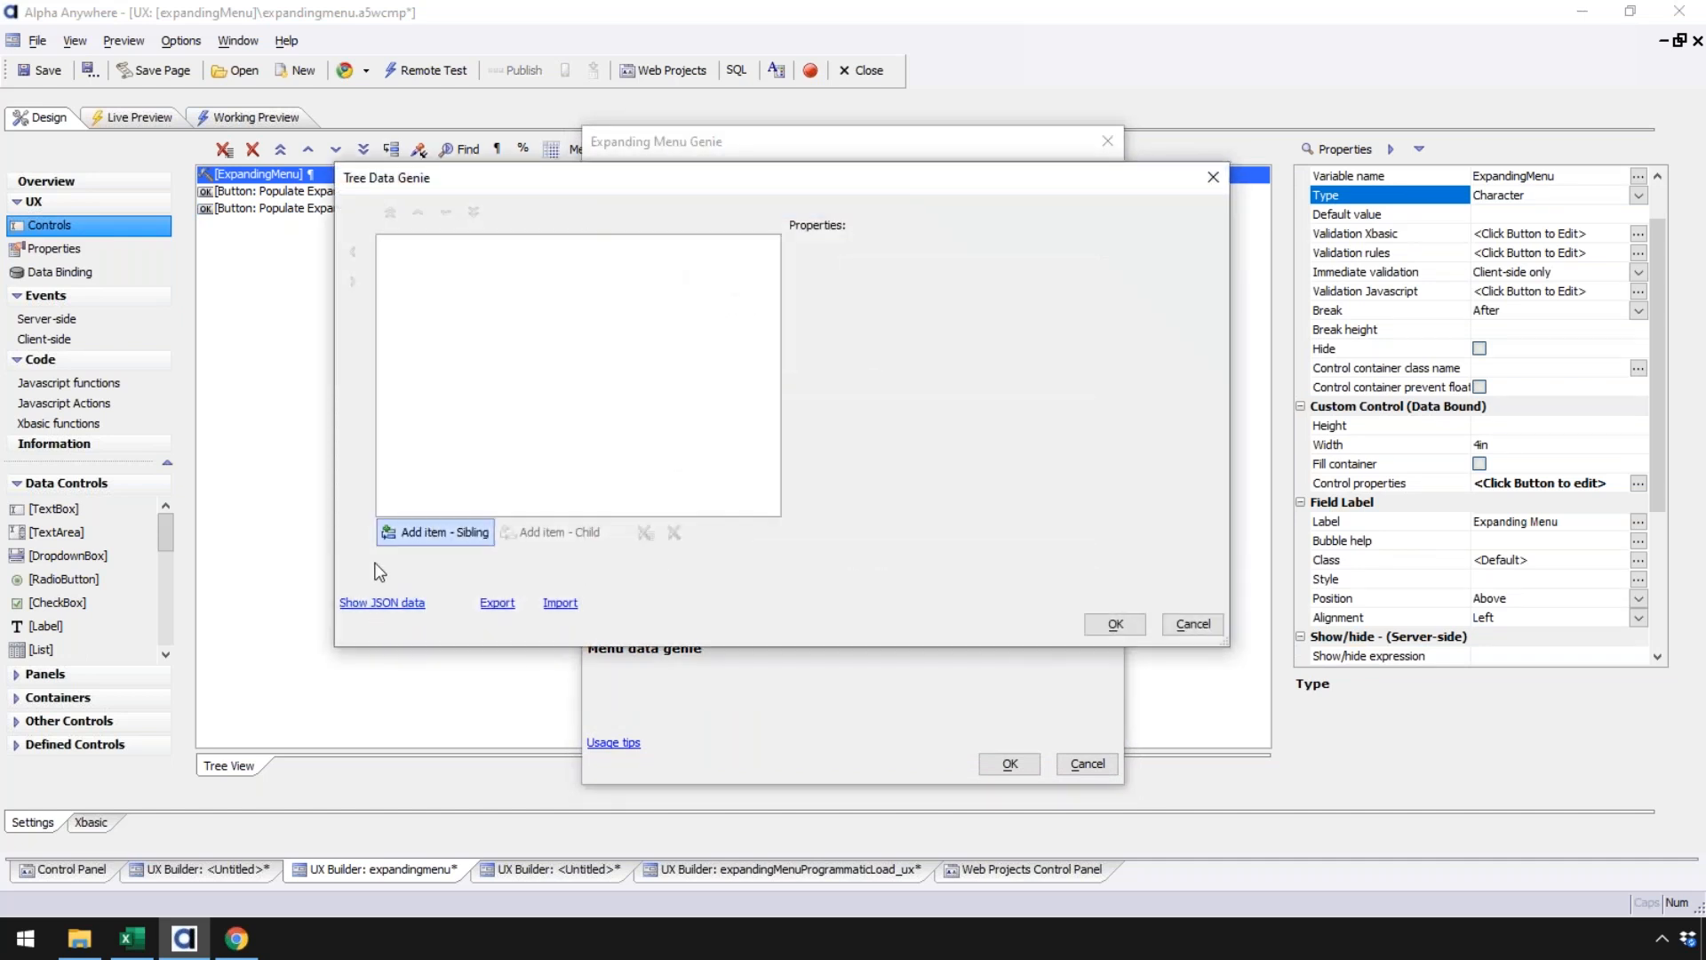
click(1191, 623)
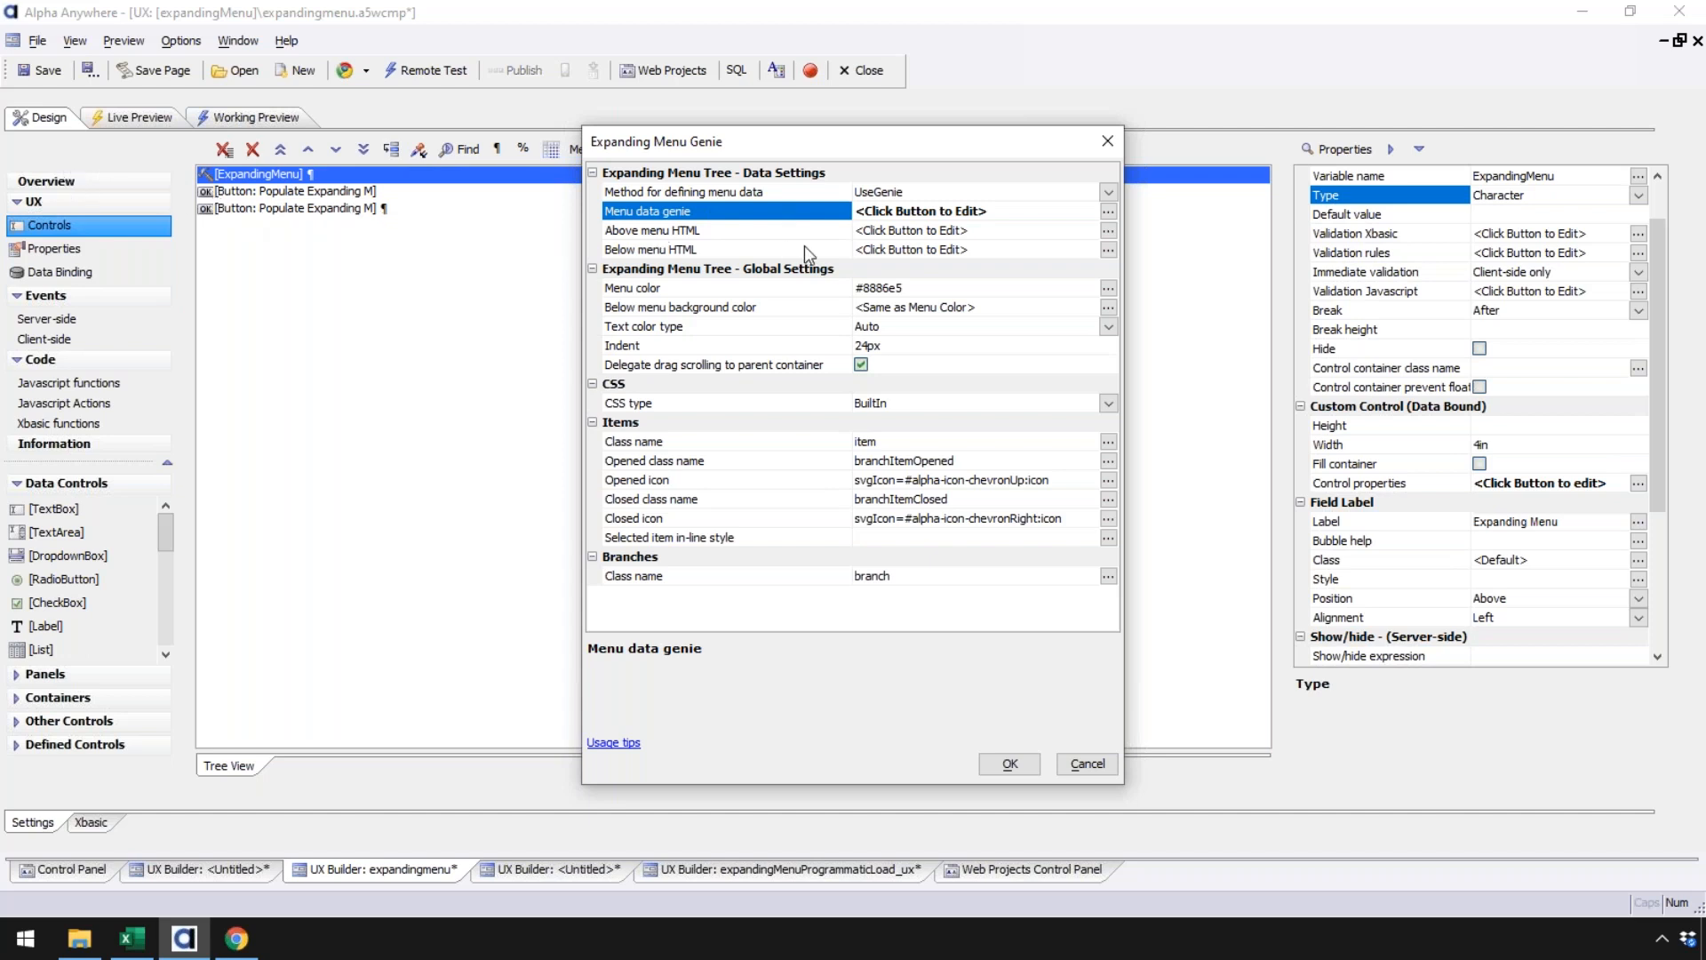
click(1087, 764)
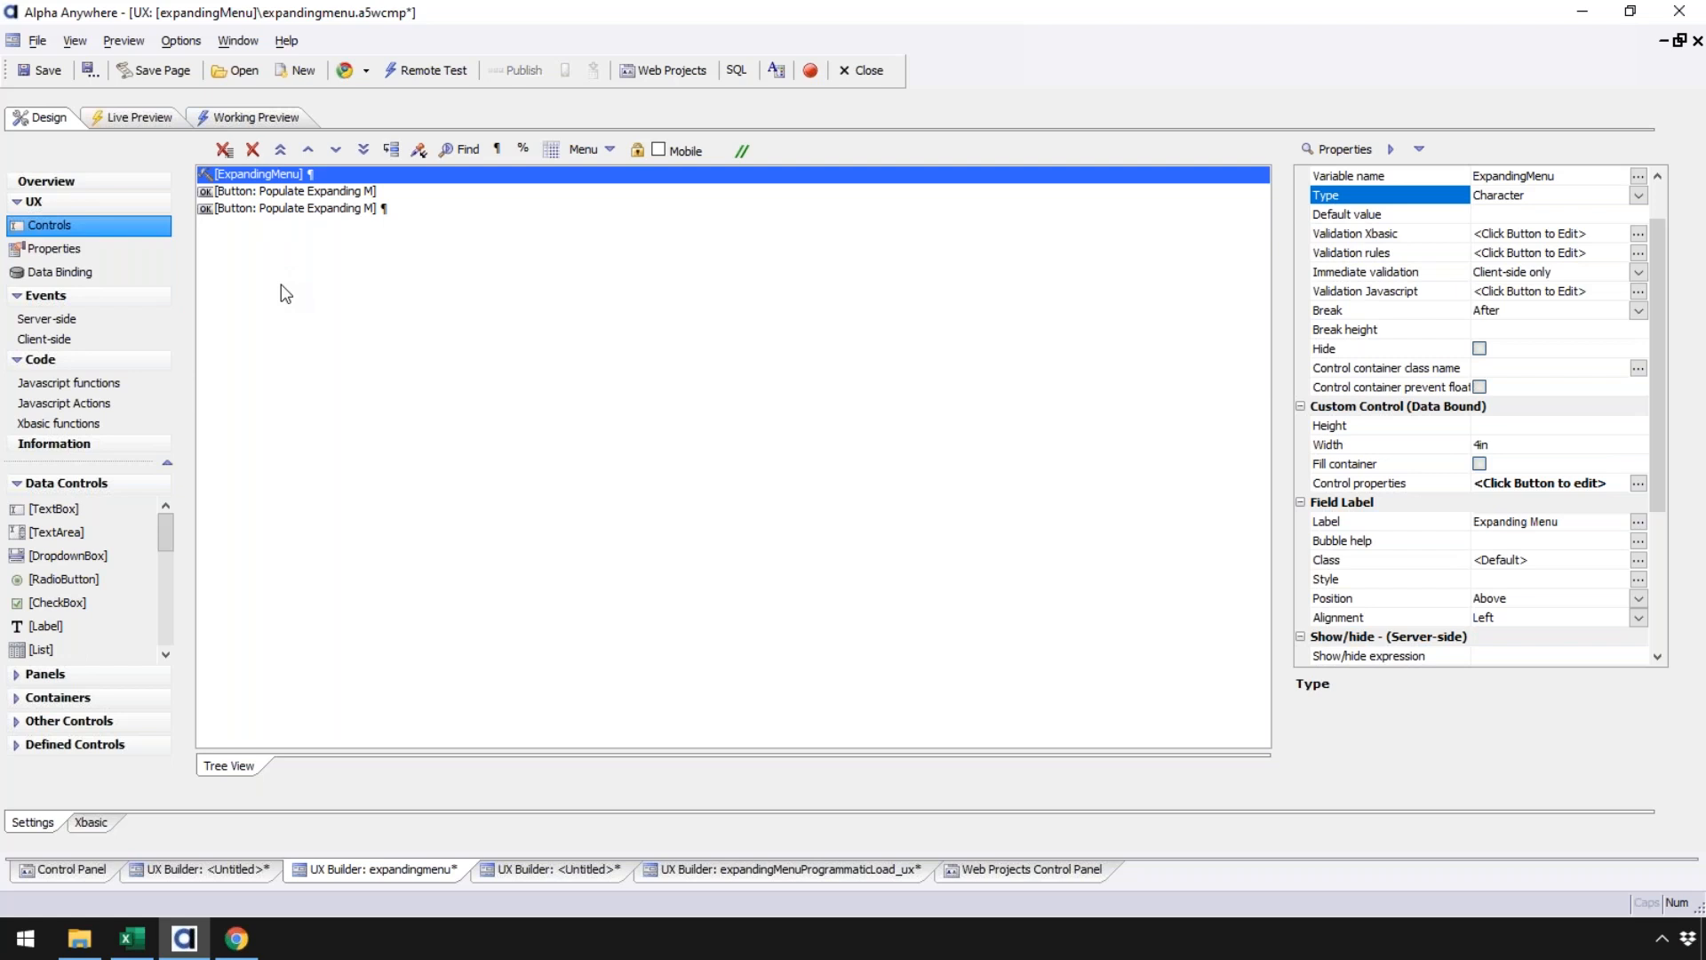
Step: Reopen the ExpandingMenu's menu data genie for another look, cancel both dialogs, and select the last populate button control
double_click(302, 174)
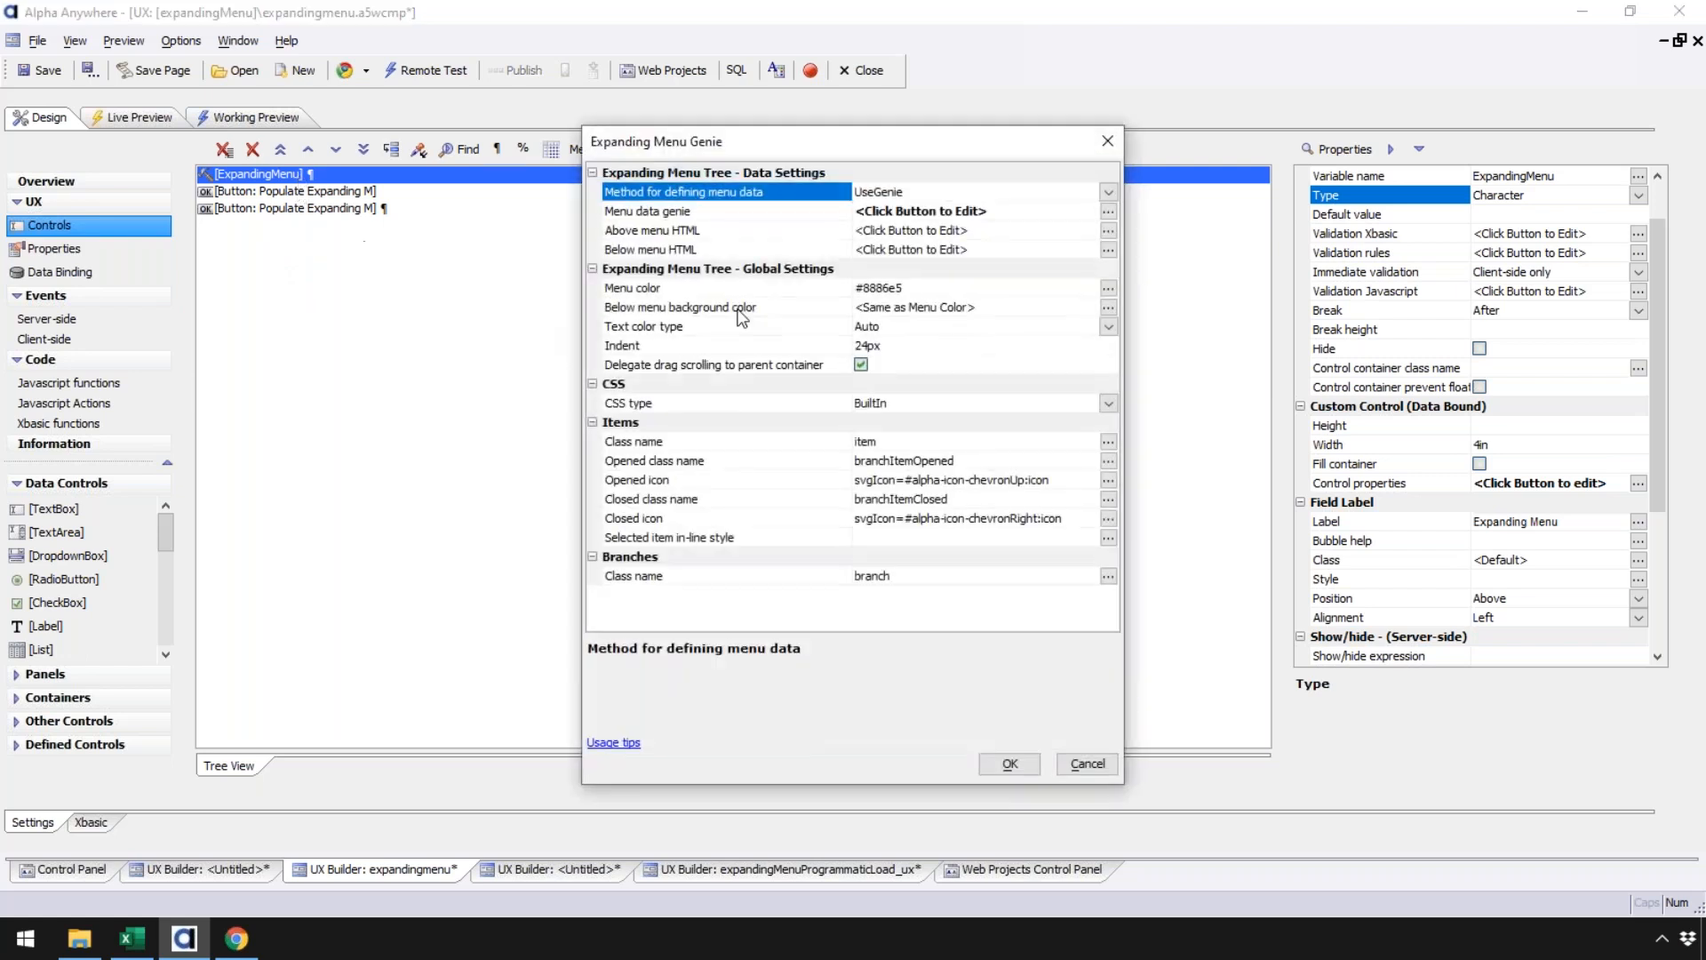
double_click(718, 210)
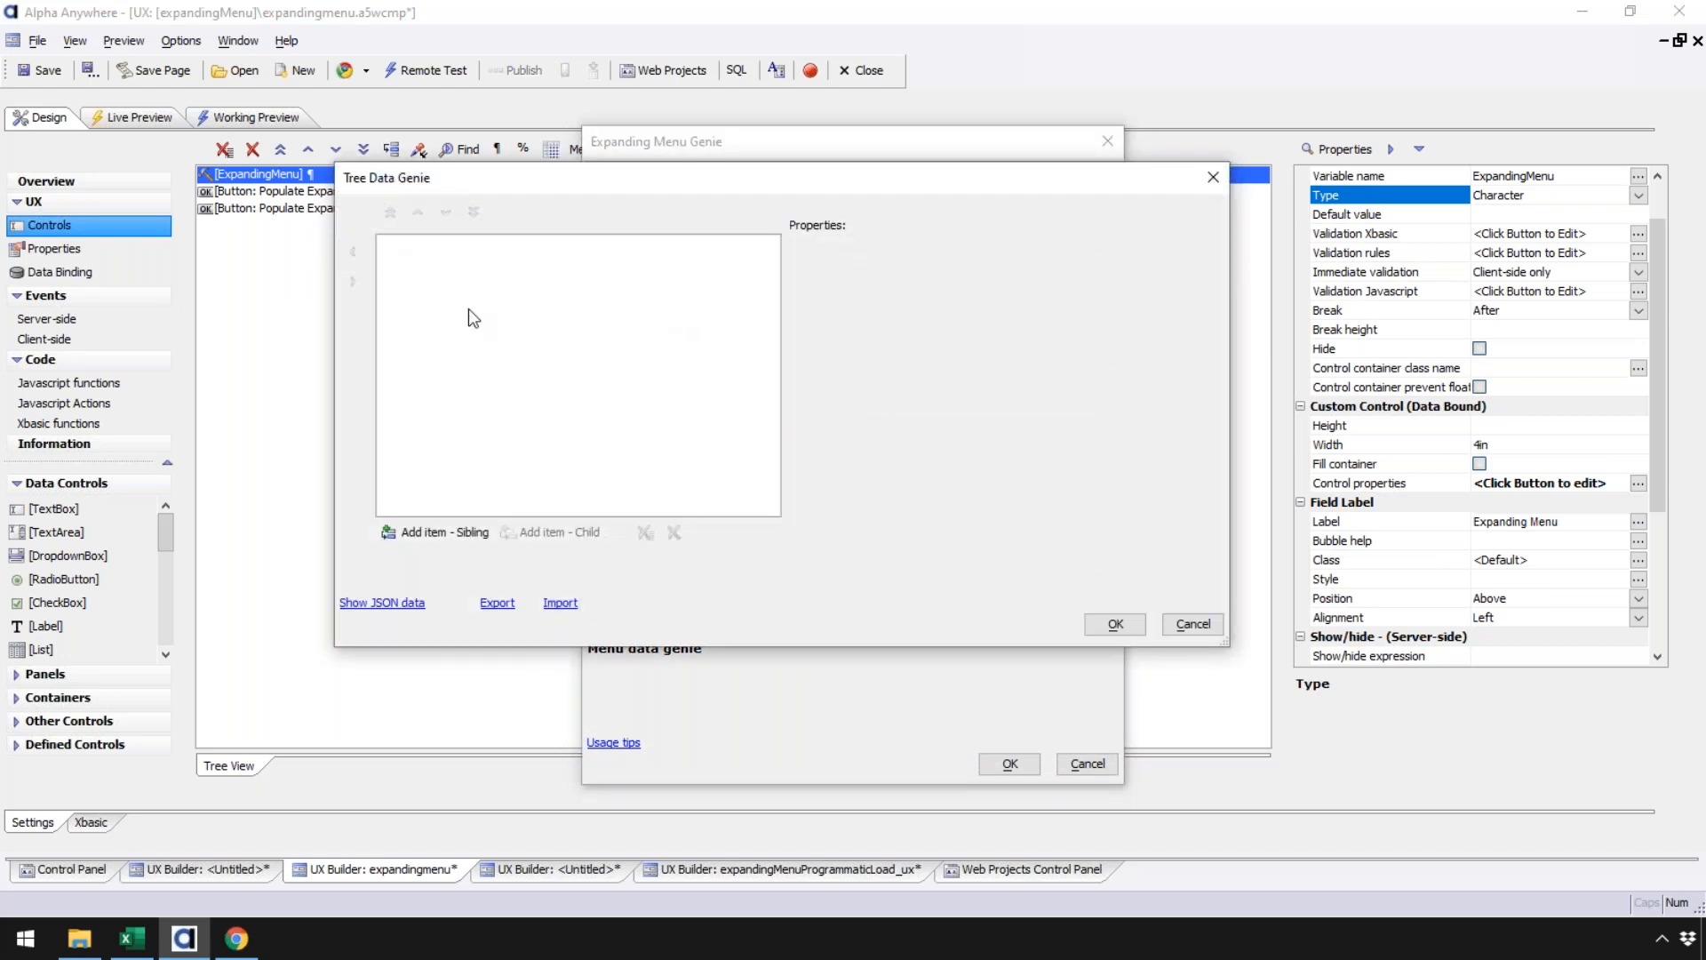
click(1184, 622)
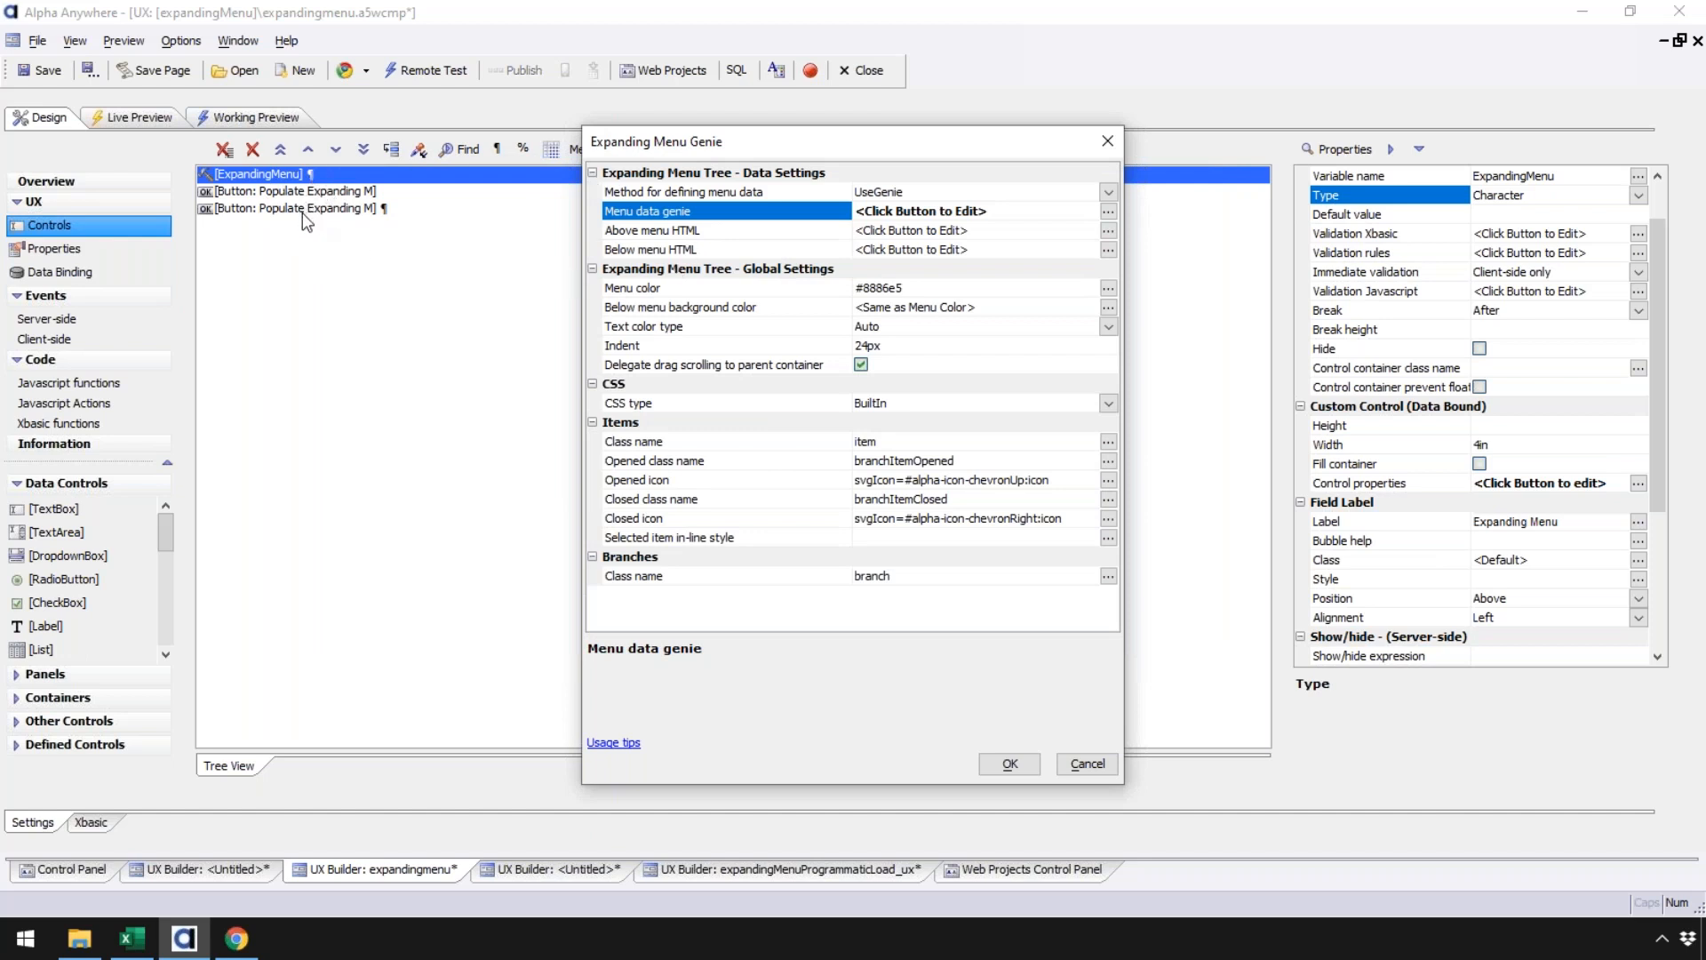
click(1089, 763)
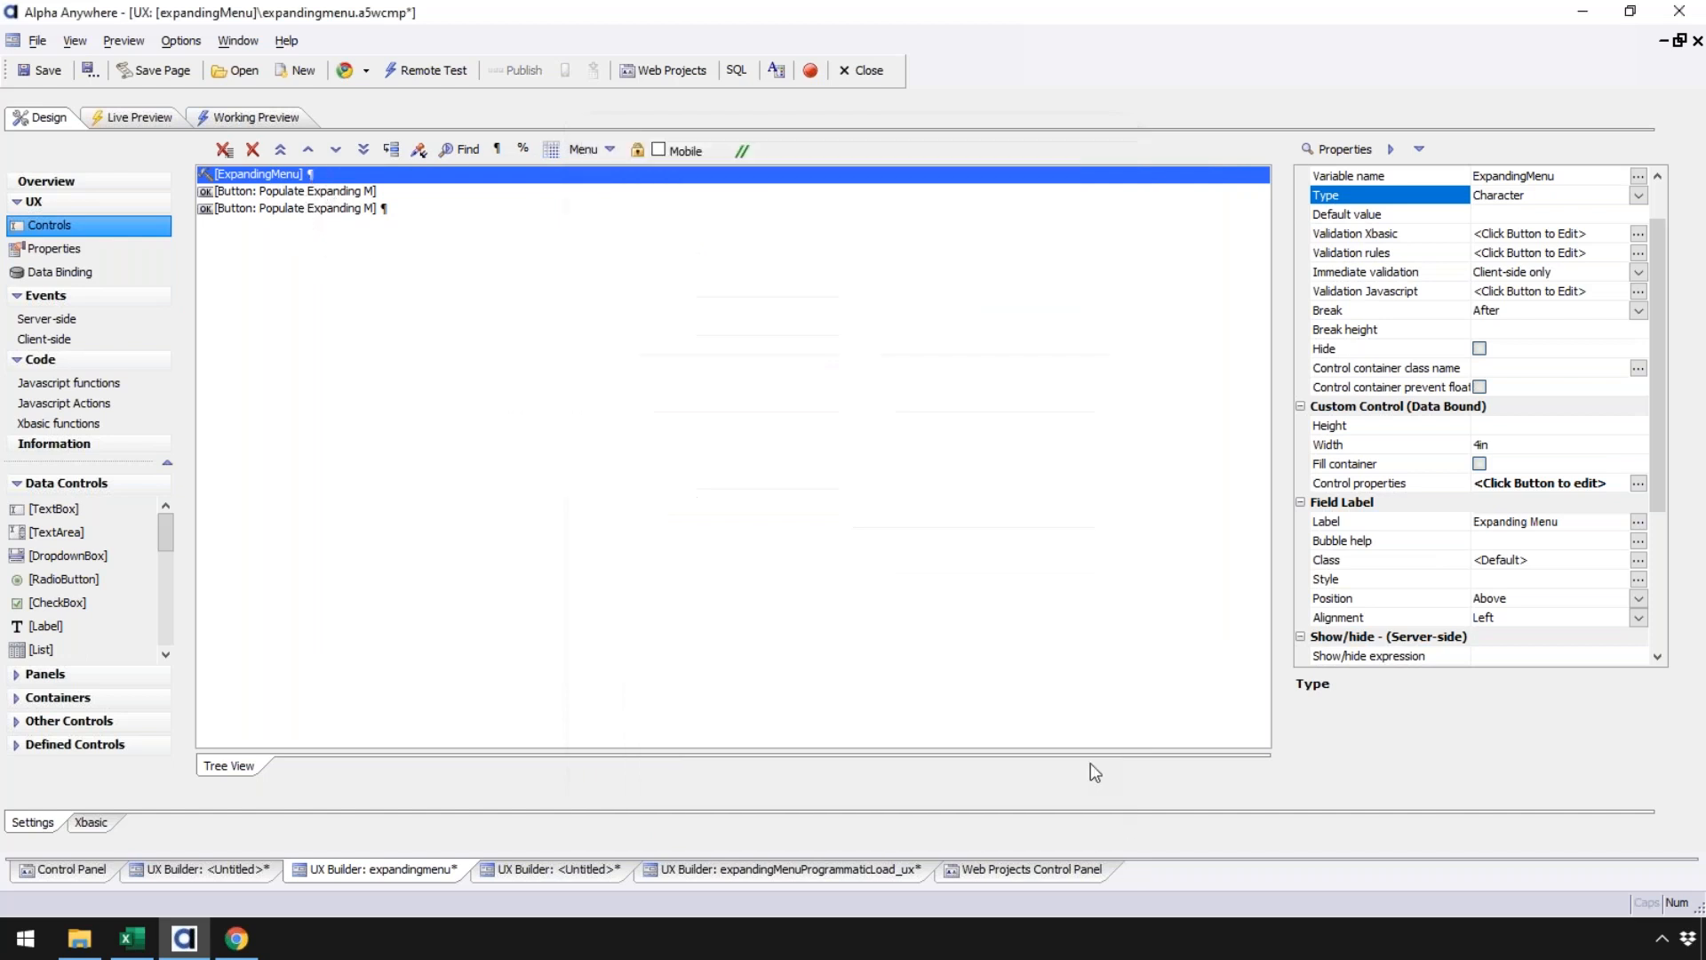
click(331, 323)
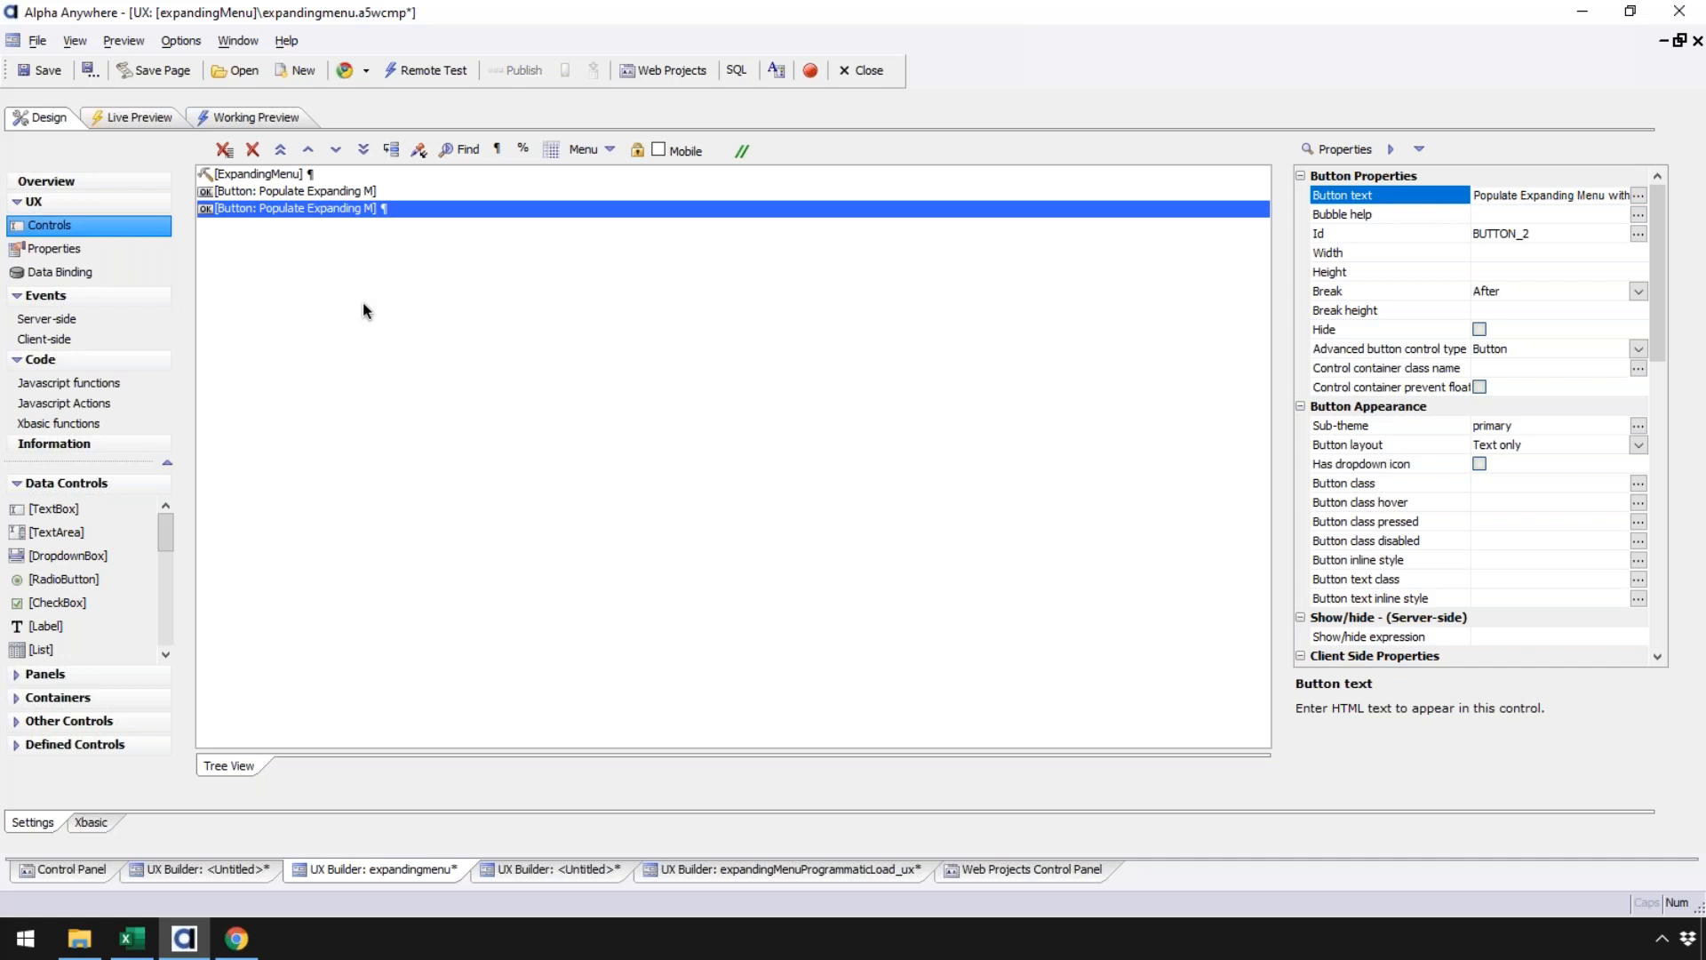
Step: Switch to Chrome and view the Build 6380 pre-release note on the Upload Files to S3 After Upload Complete function
key(alt+Tab)
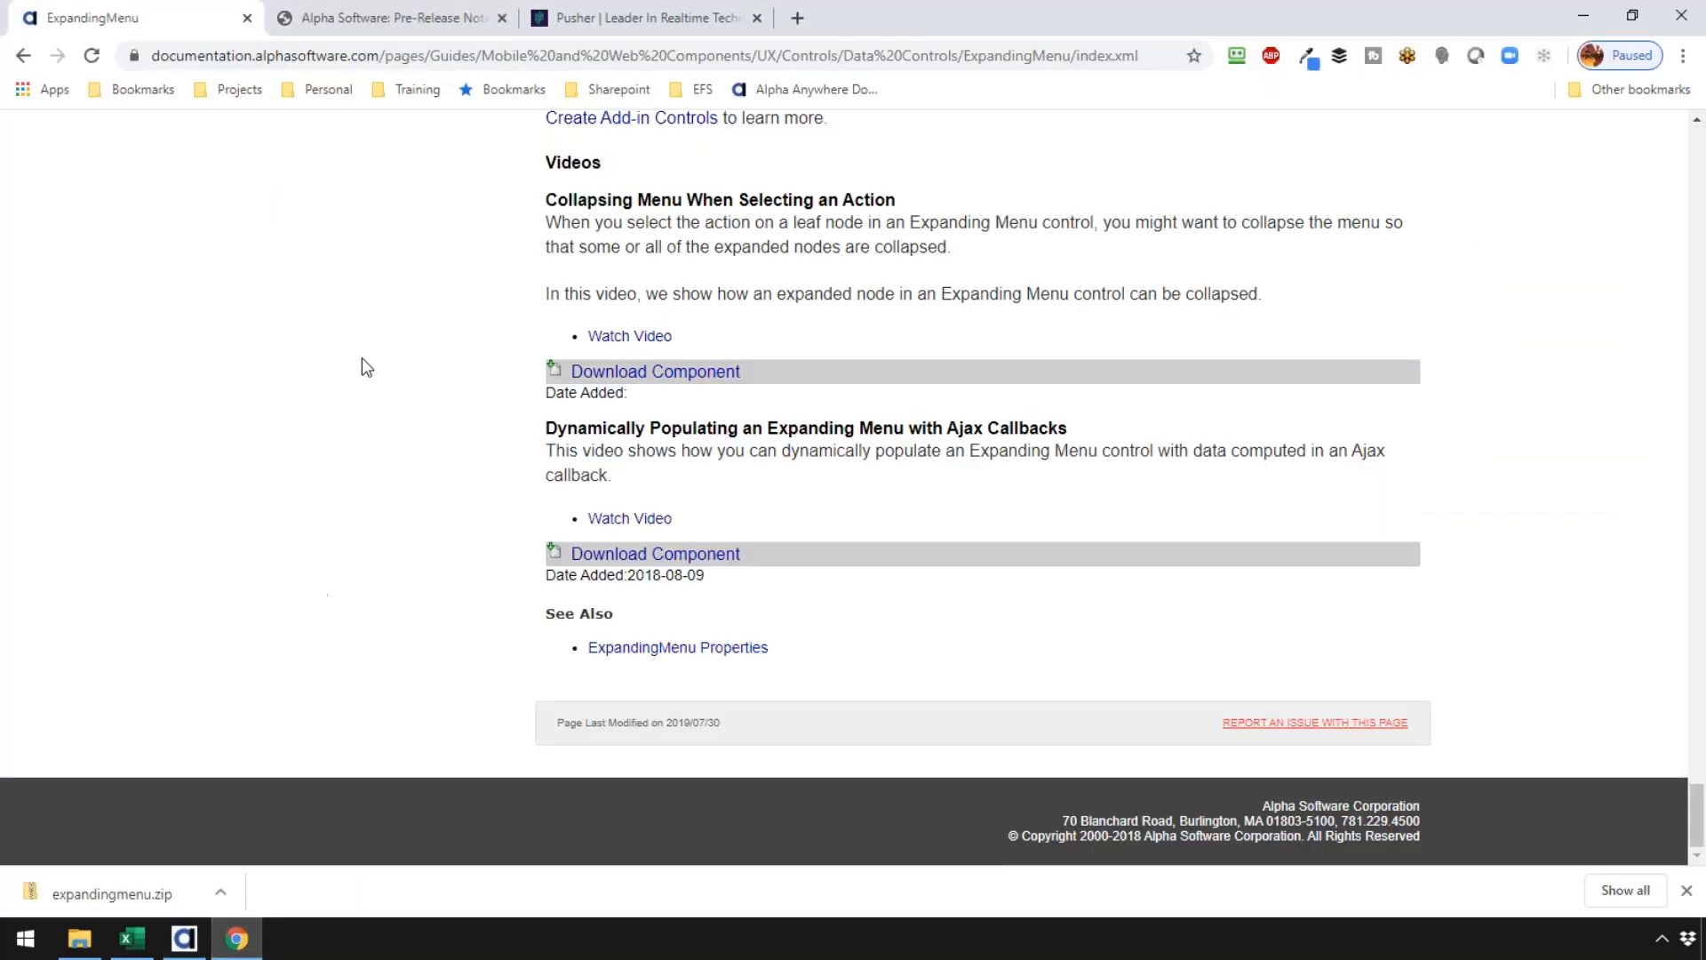
click(425, 27)
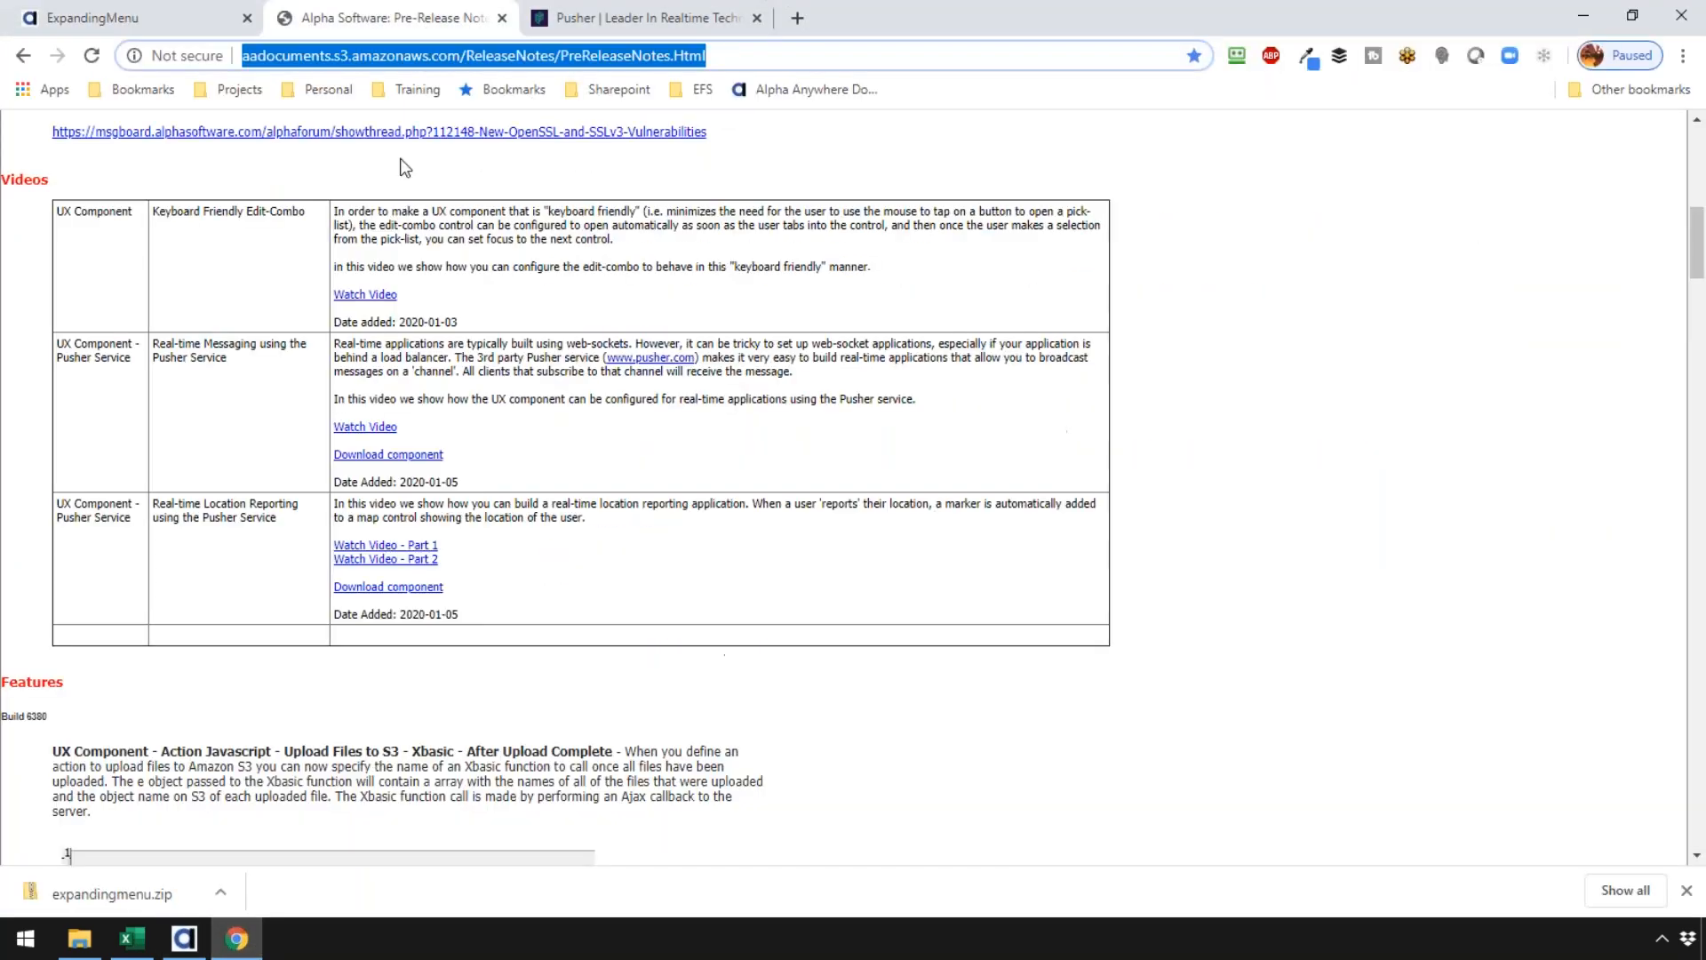
scroll(544, 566, down, 6)
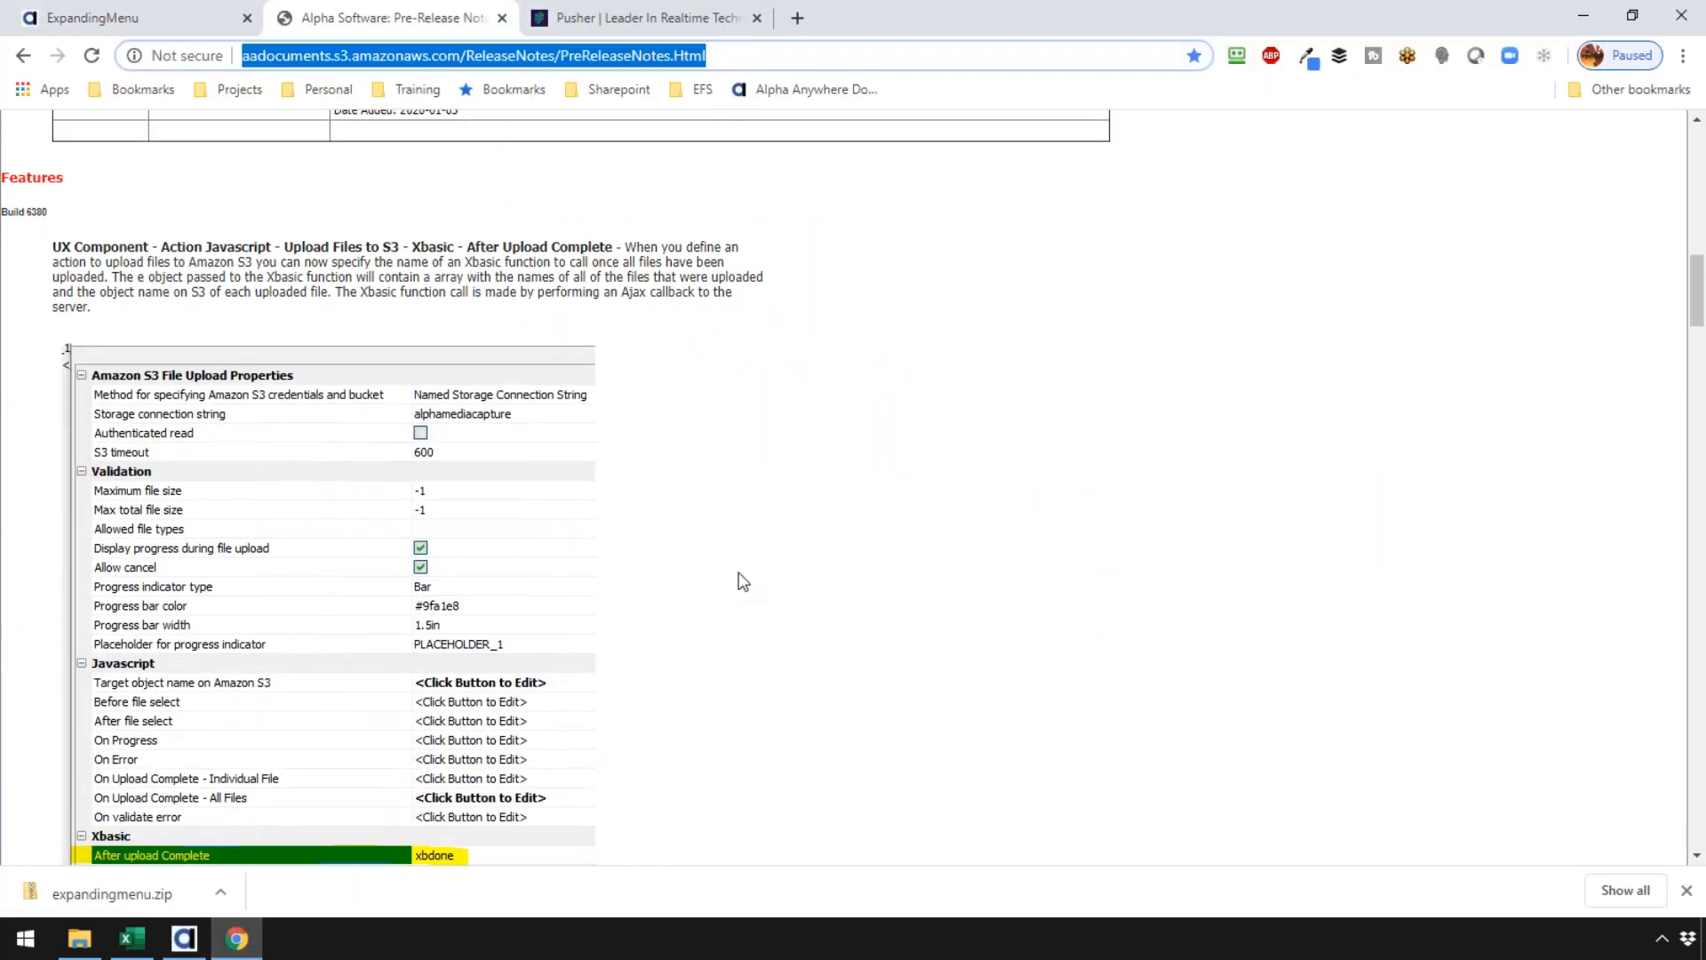
scroll(741, 583, down, 1)
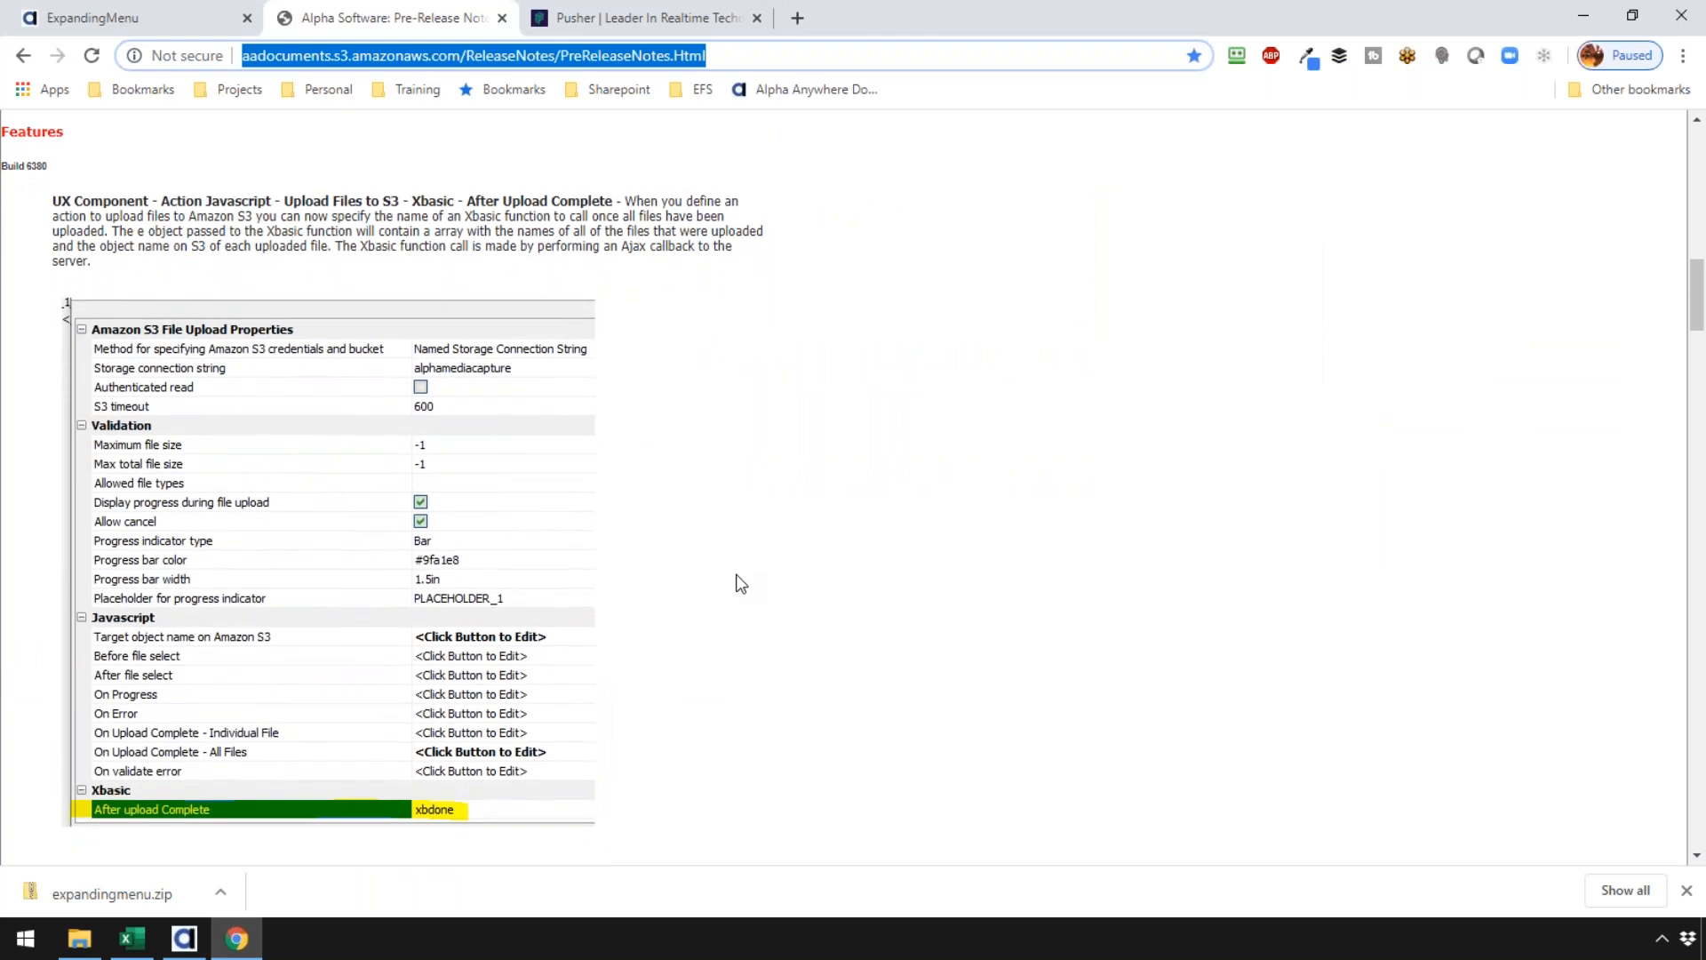
Step: Search the web for wasabi in a new browser tab
scroll(741, 584, down, 1)
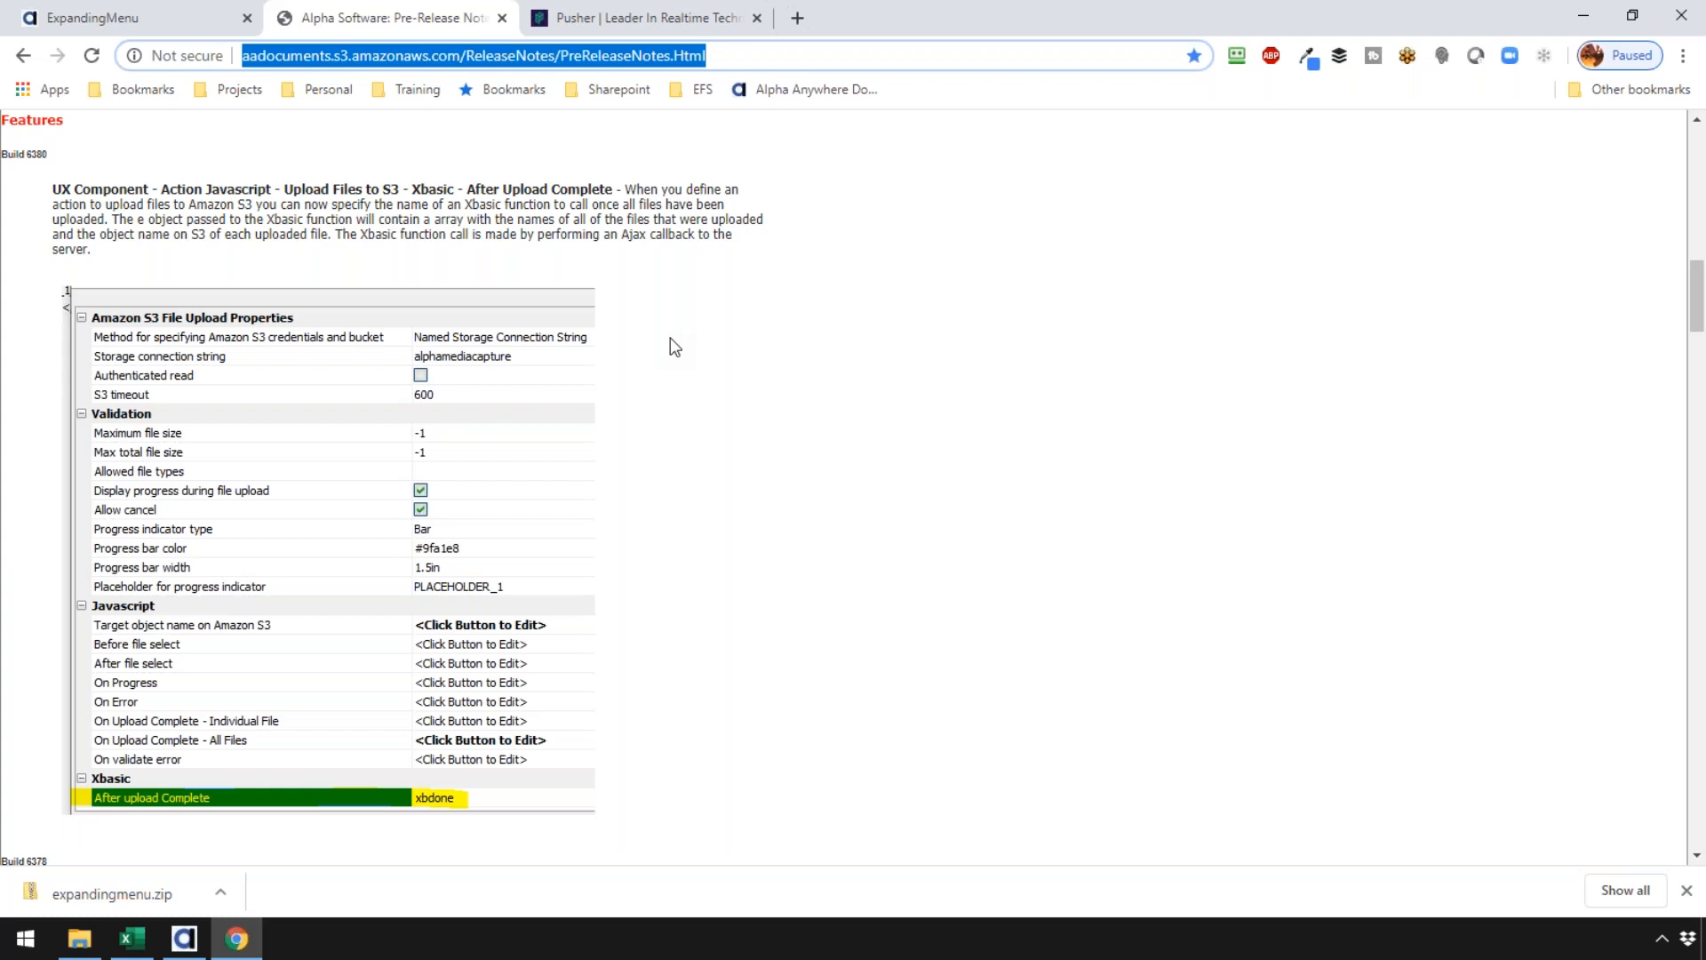
click(795, 20)
text(wsas)
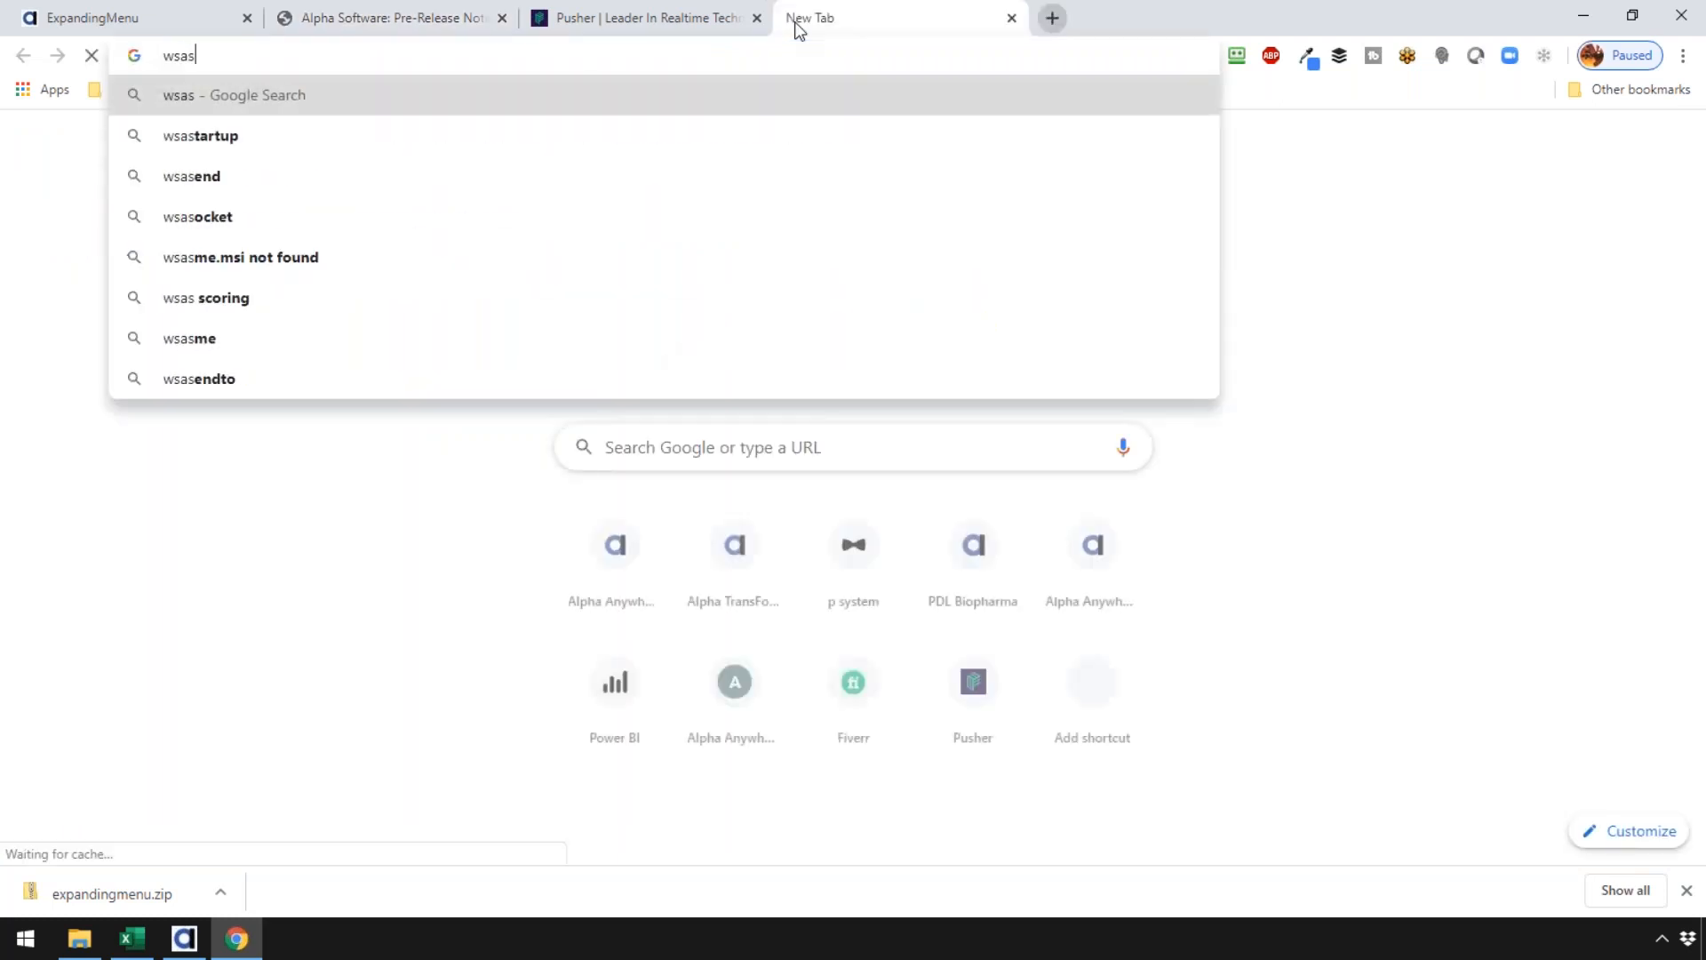
key(BackSpace)
key(BackSpace)
text(asabi)
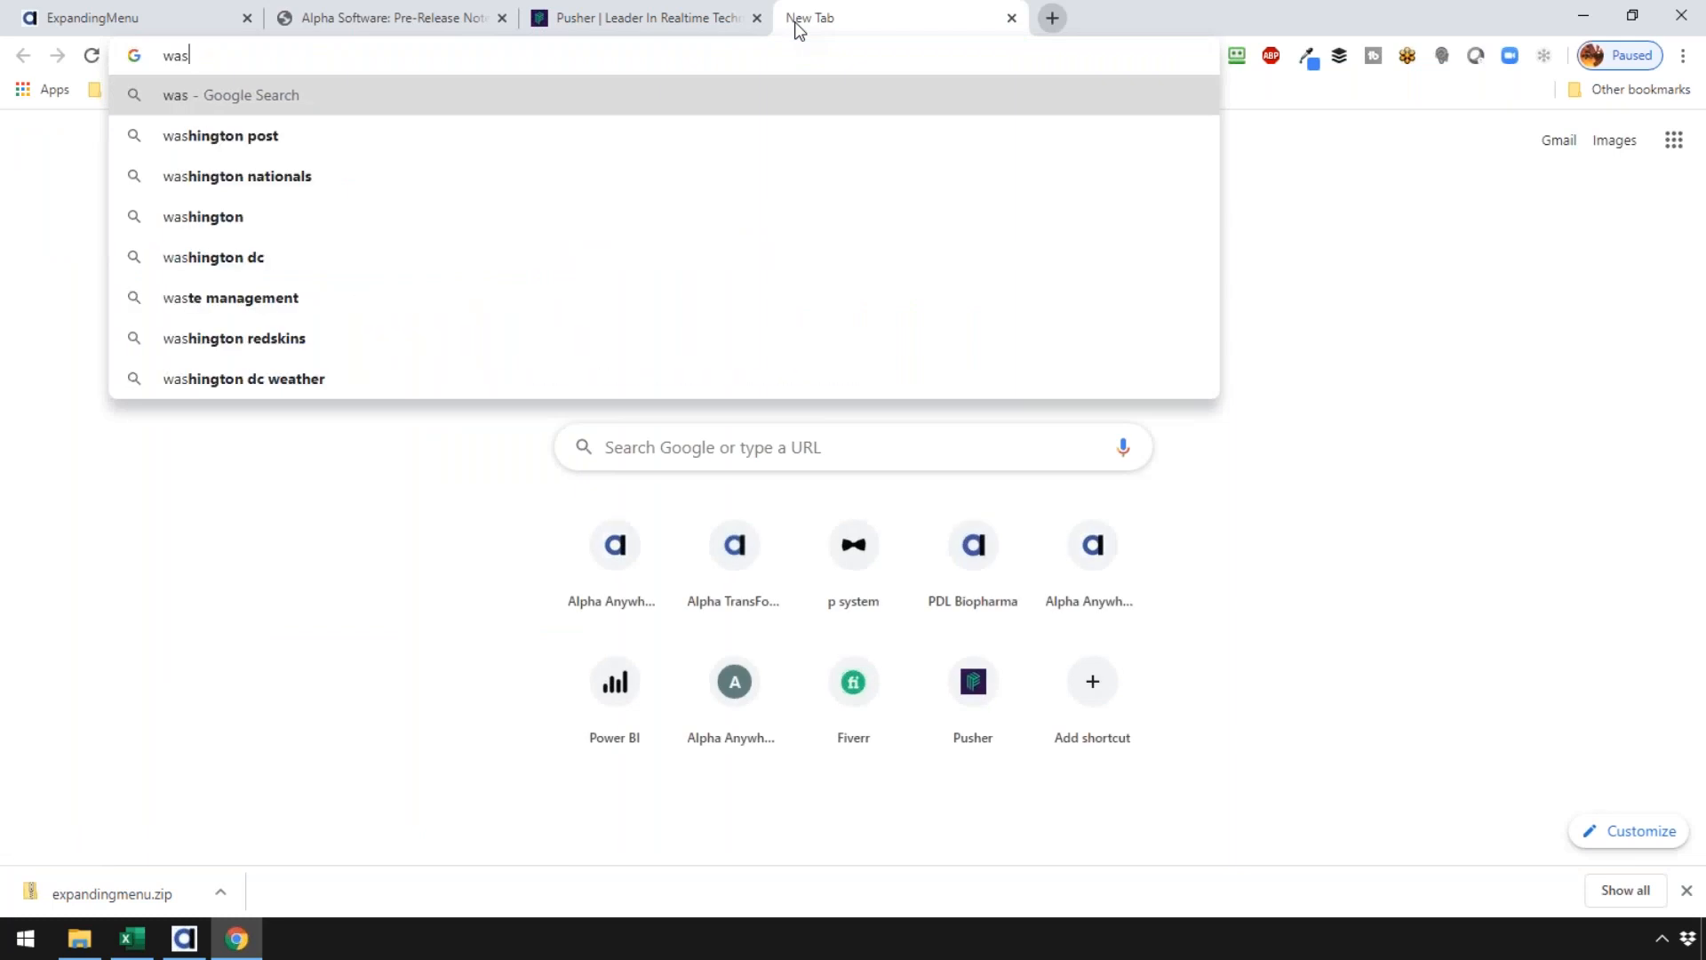
key(Return)
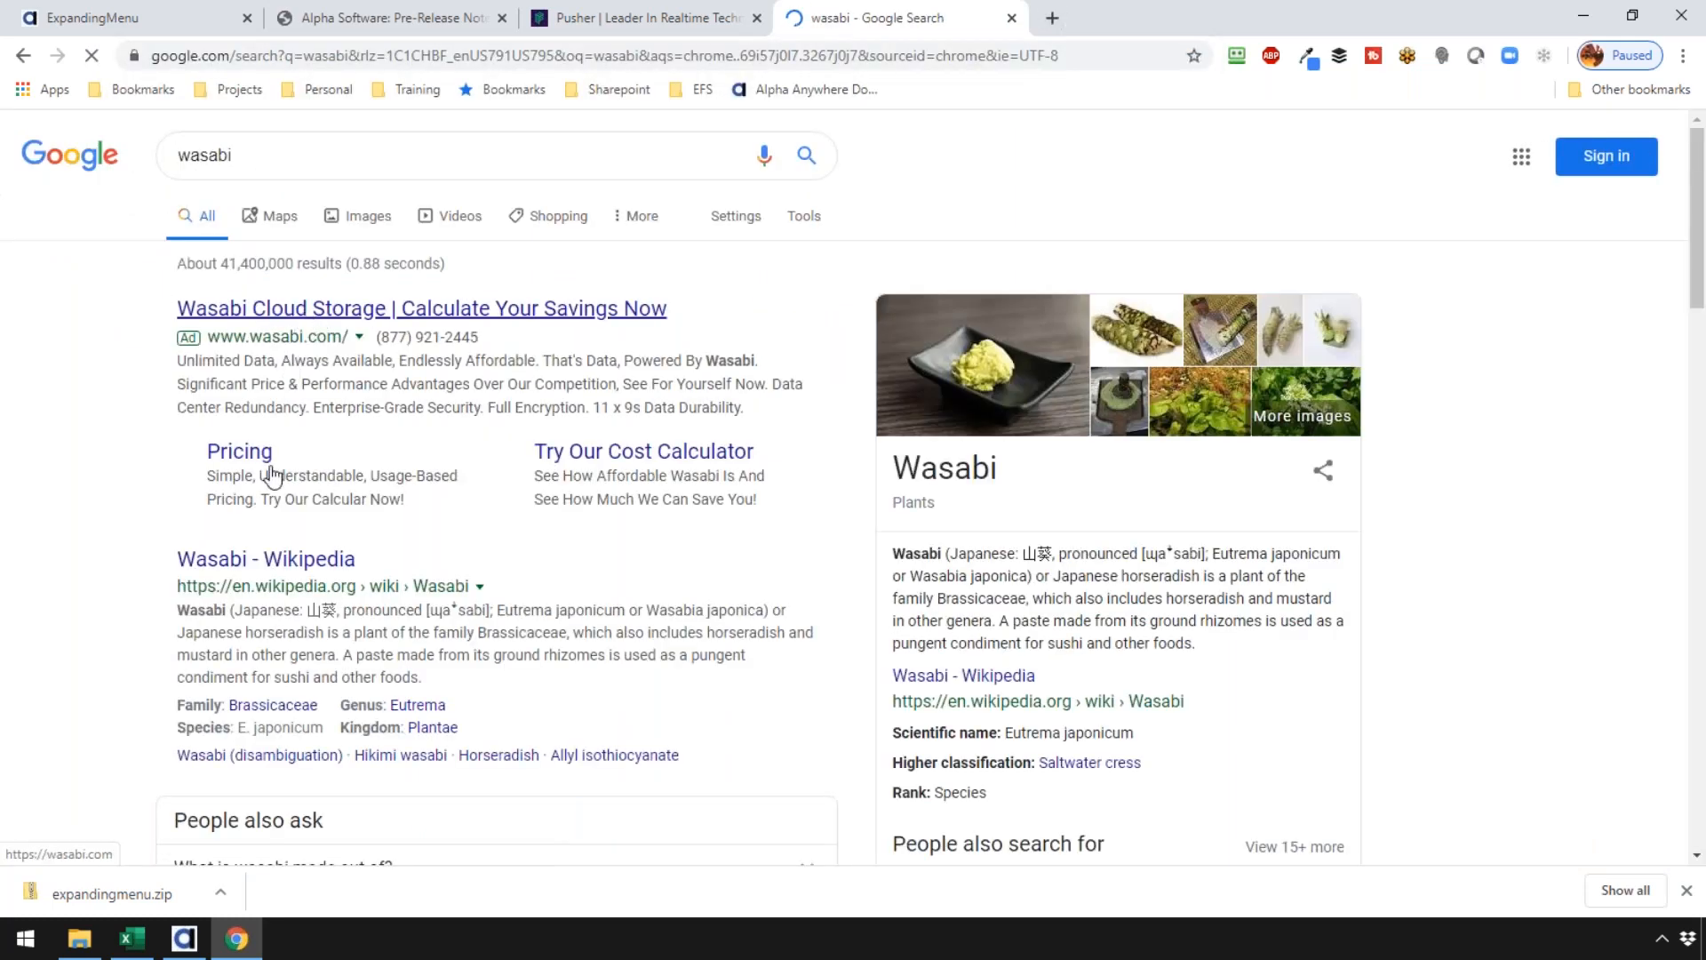
Step: Open the Wasabi Cloud Storage site, dismiss the downloads bar, and highlight the cost comparison with Amazon S3
click(313, 322)
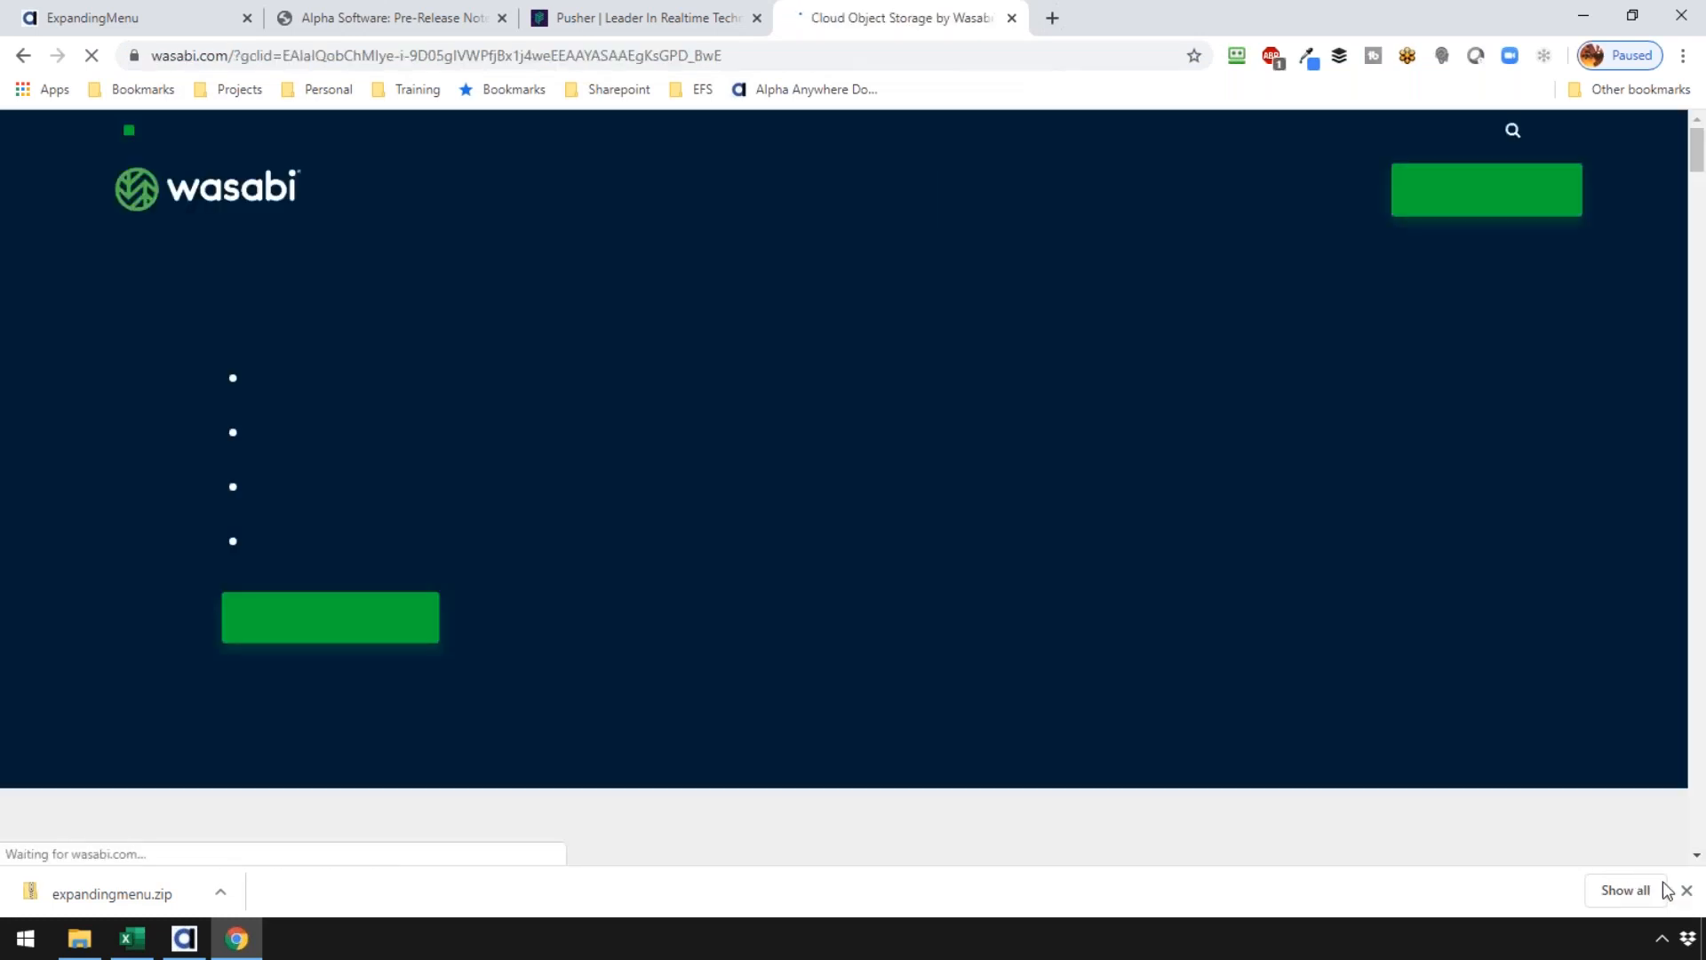
click(1686, 890)
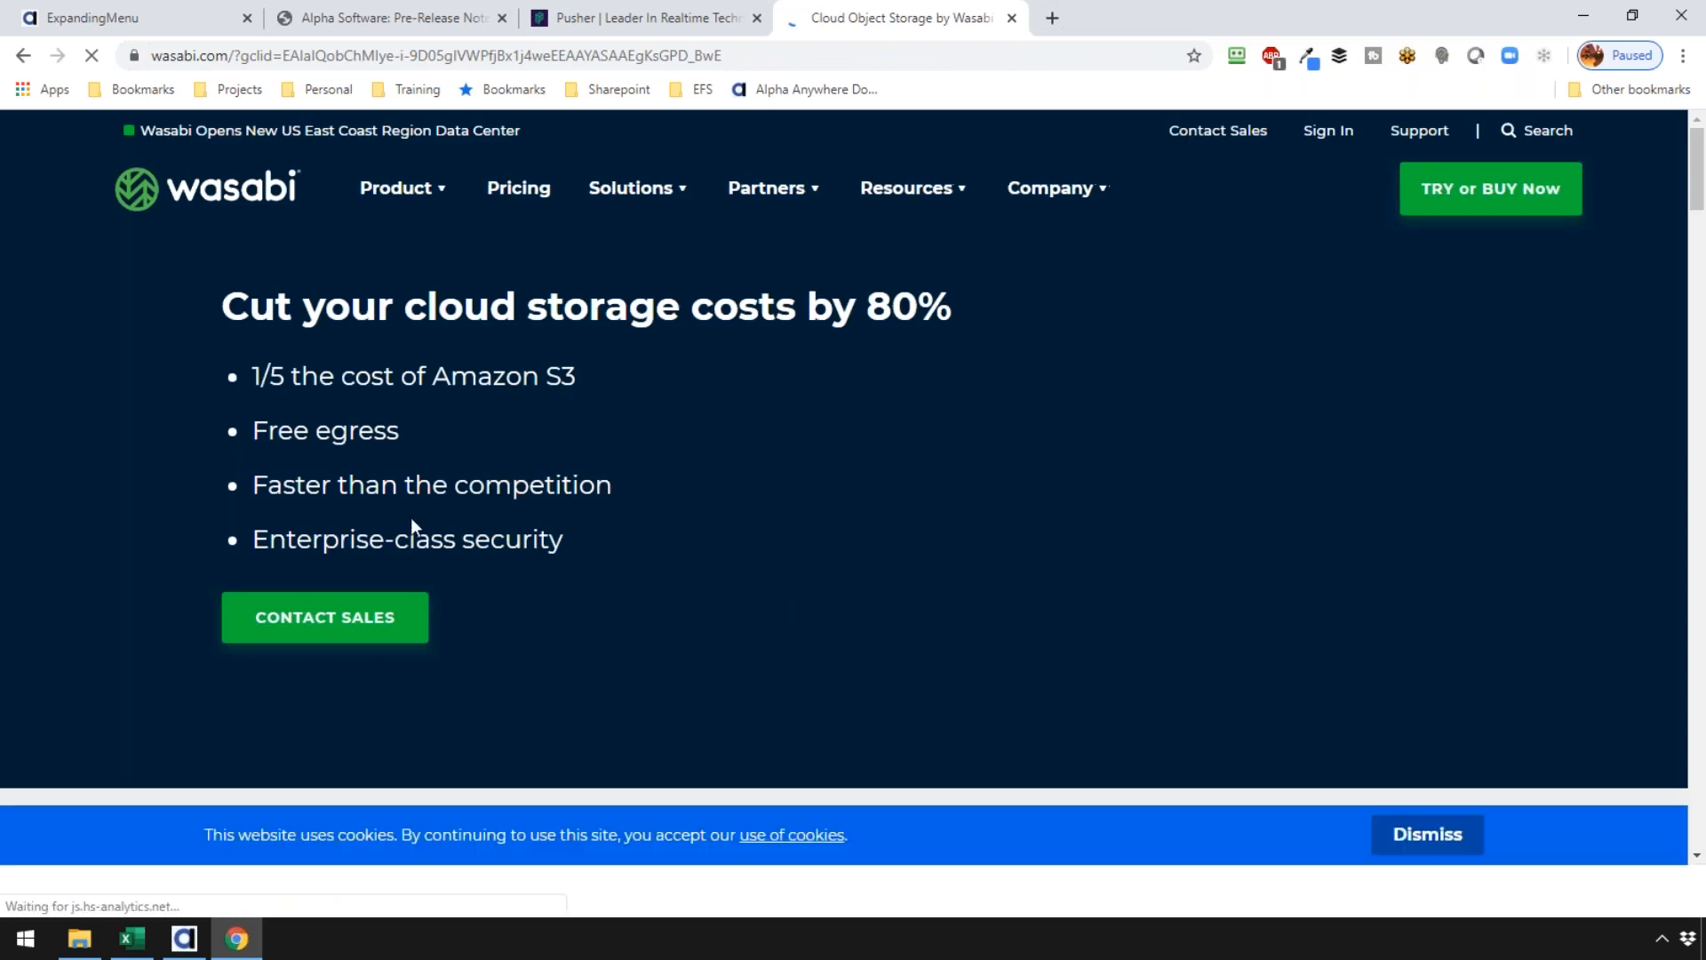
mouse_move(251, 375)
mouse_down()
mouse_move(576, 373)
mouse_move(276, 367)
mouse_up()
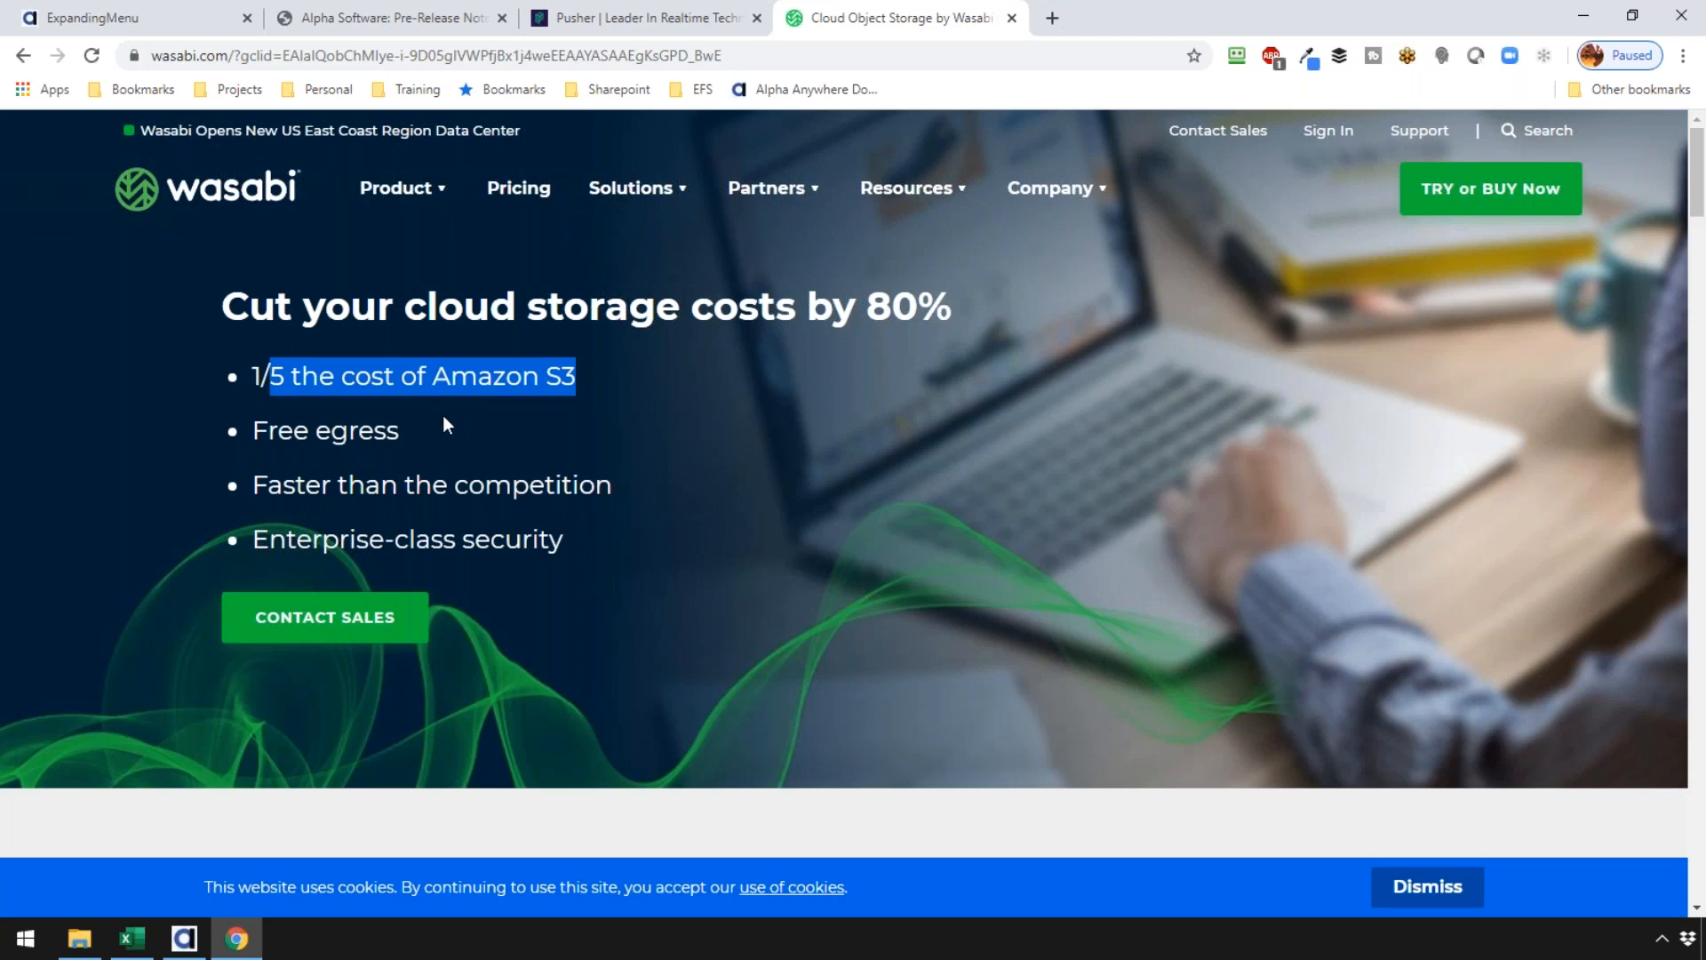
Step: Switch to Alpha Anywhere's Web Projects Control Panel and open the builder for a new storage connection string
click(187, 939)
click(1053, 866)
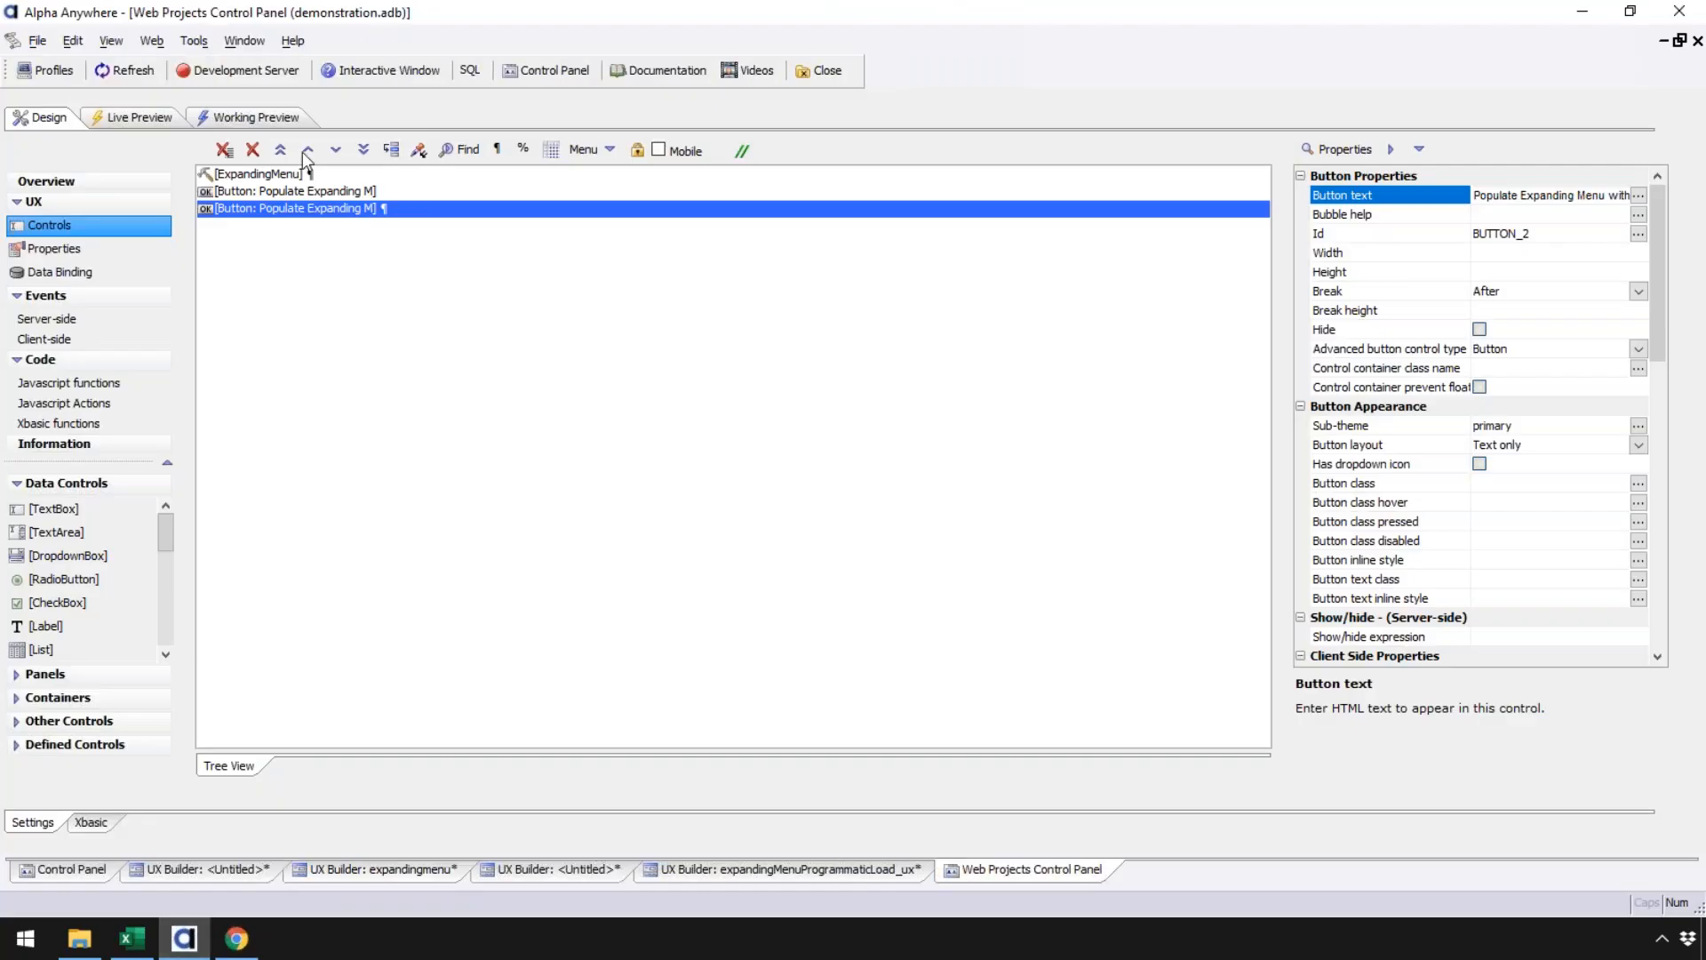
click(183, 42)
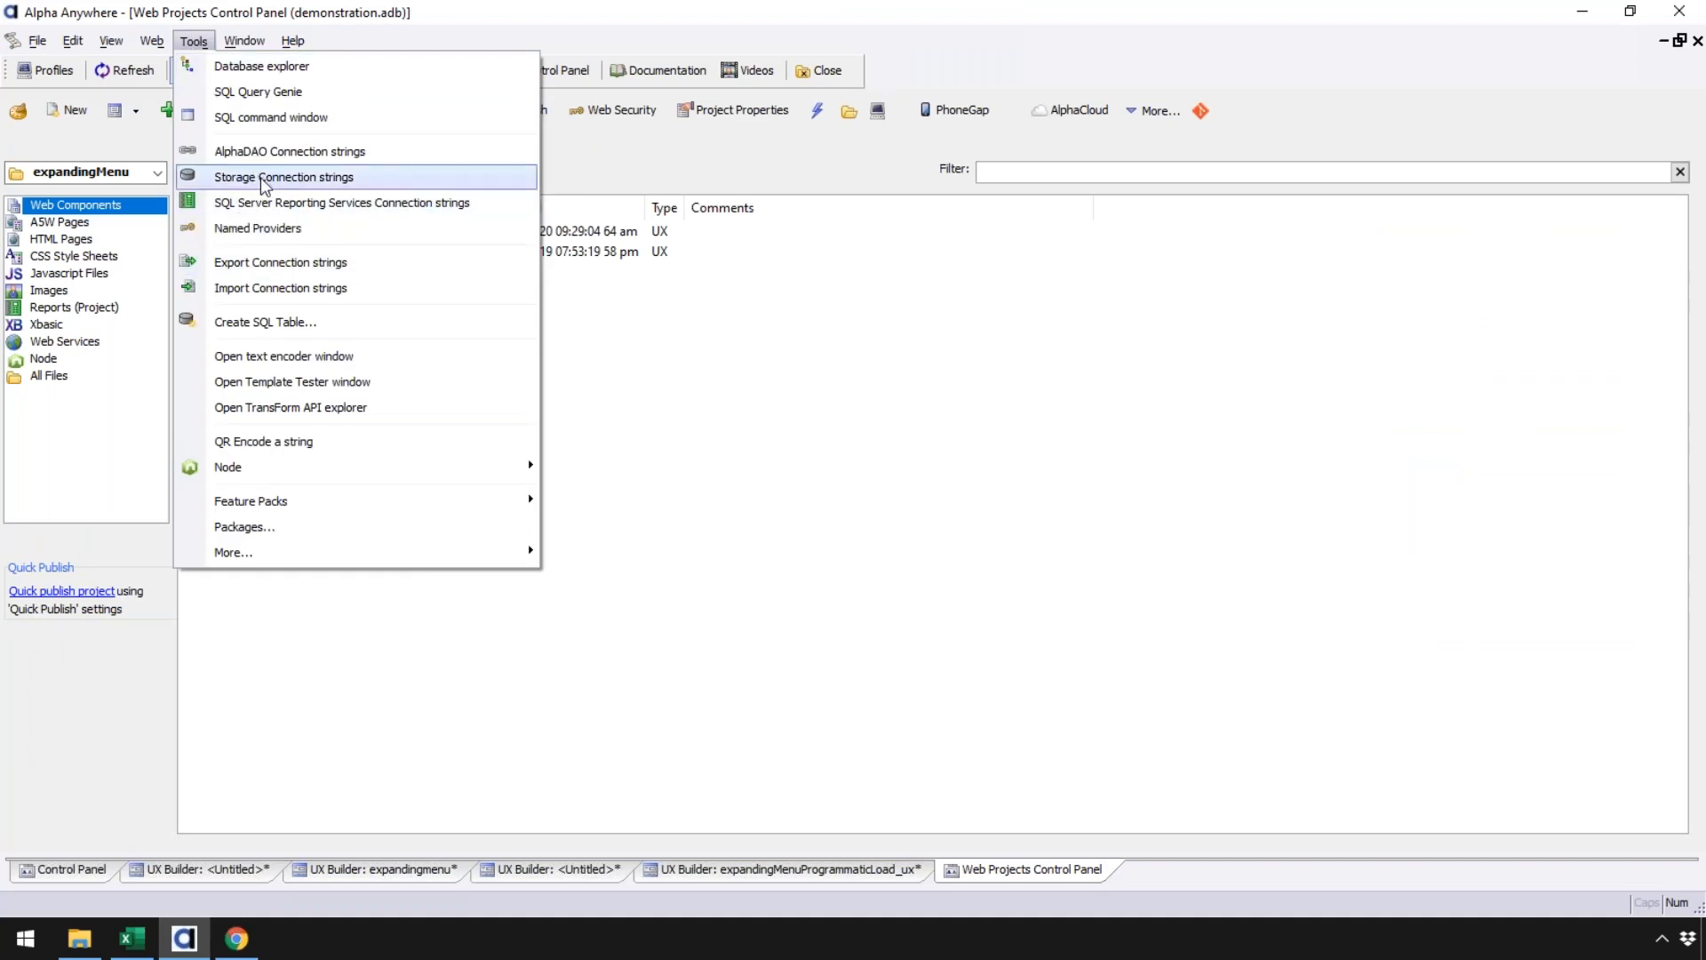
click(284, 180)
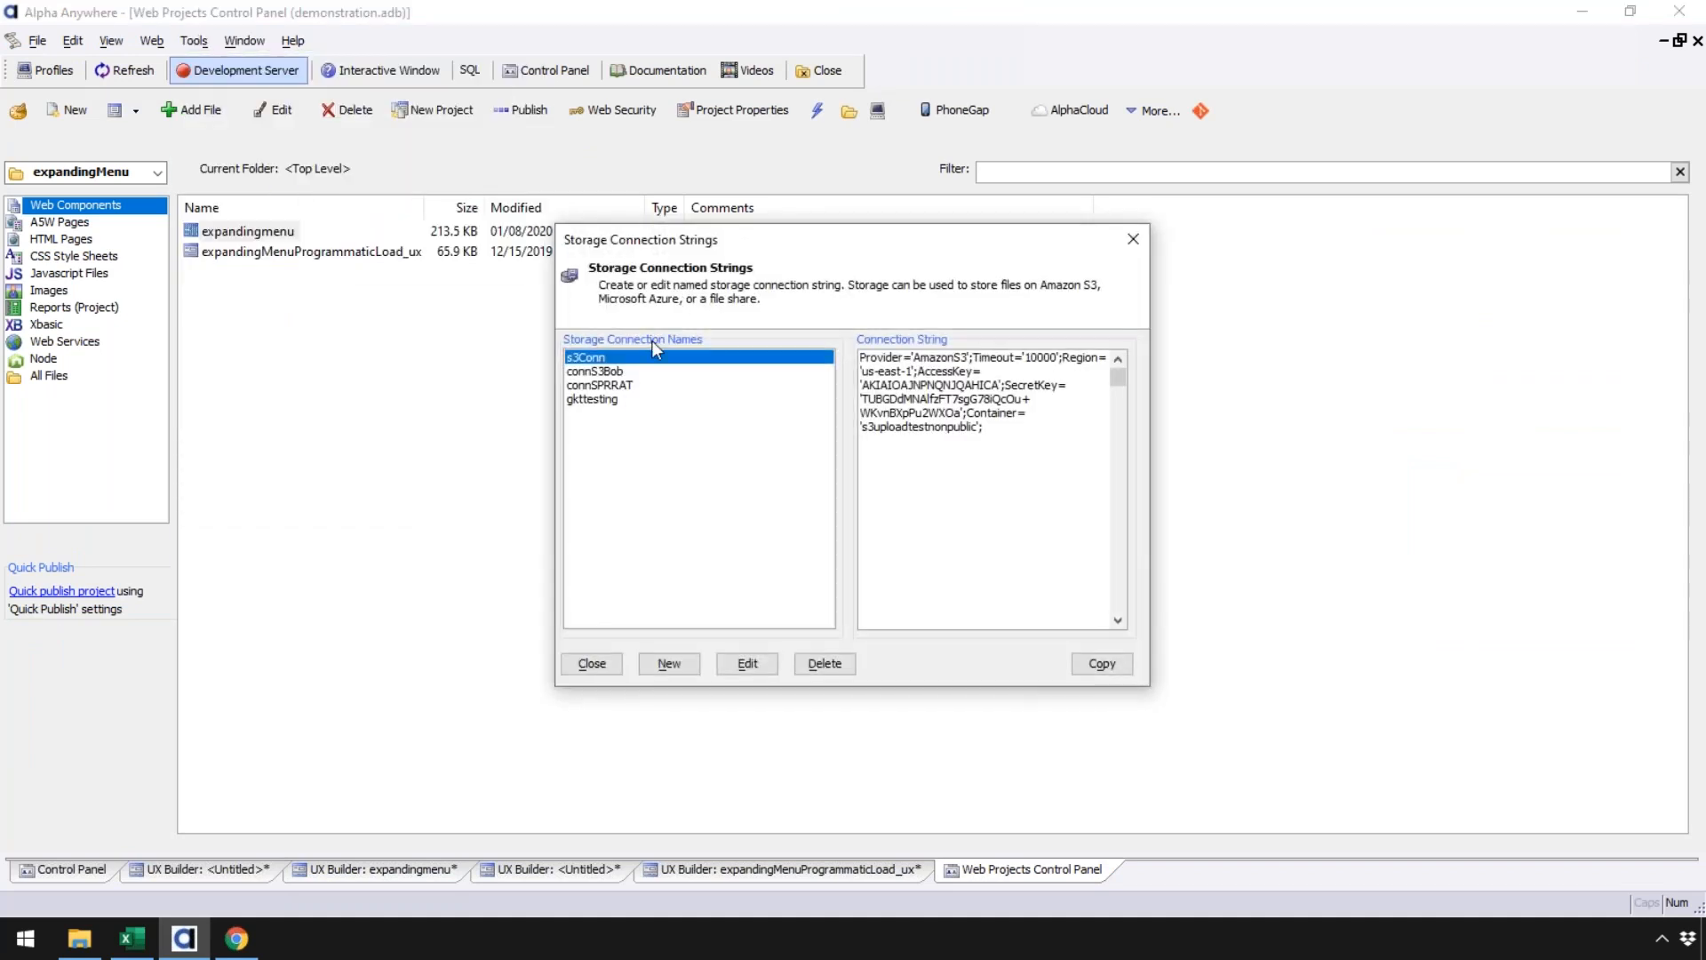
click(669, 664)
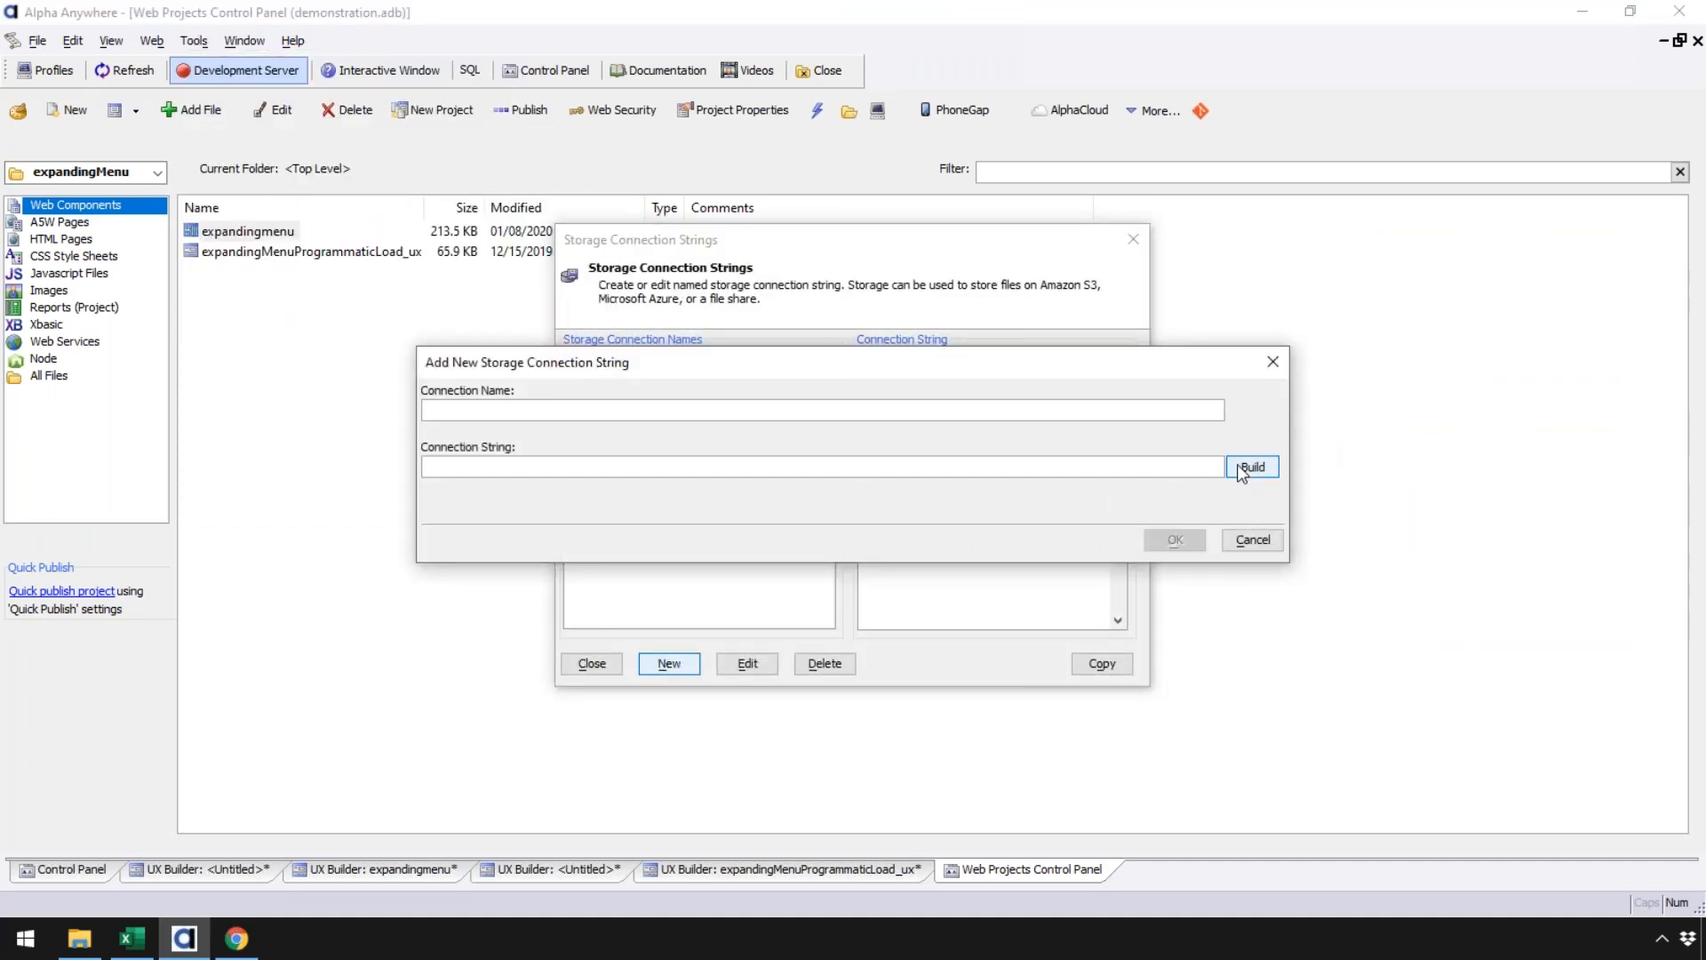
click(1249, 467)
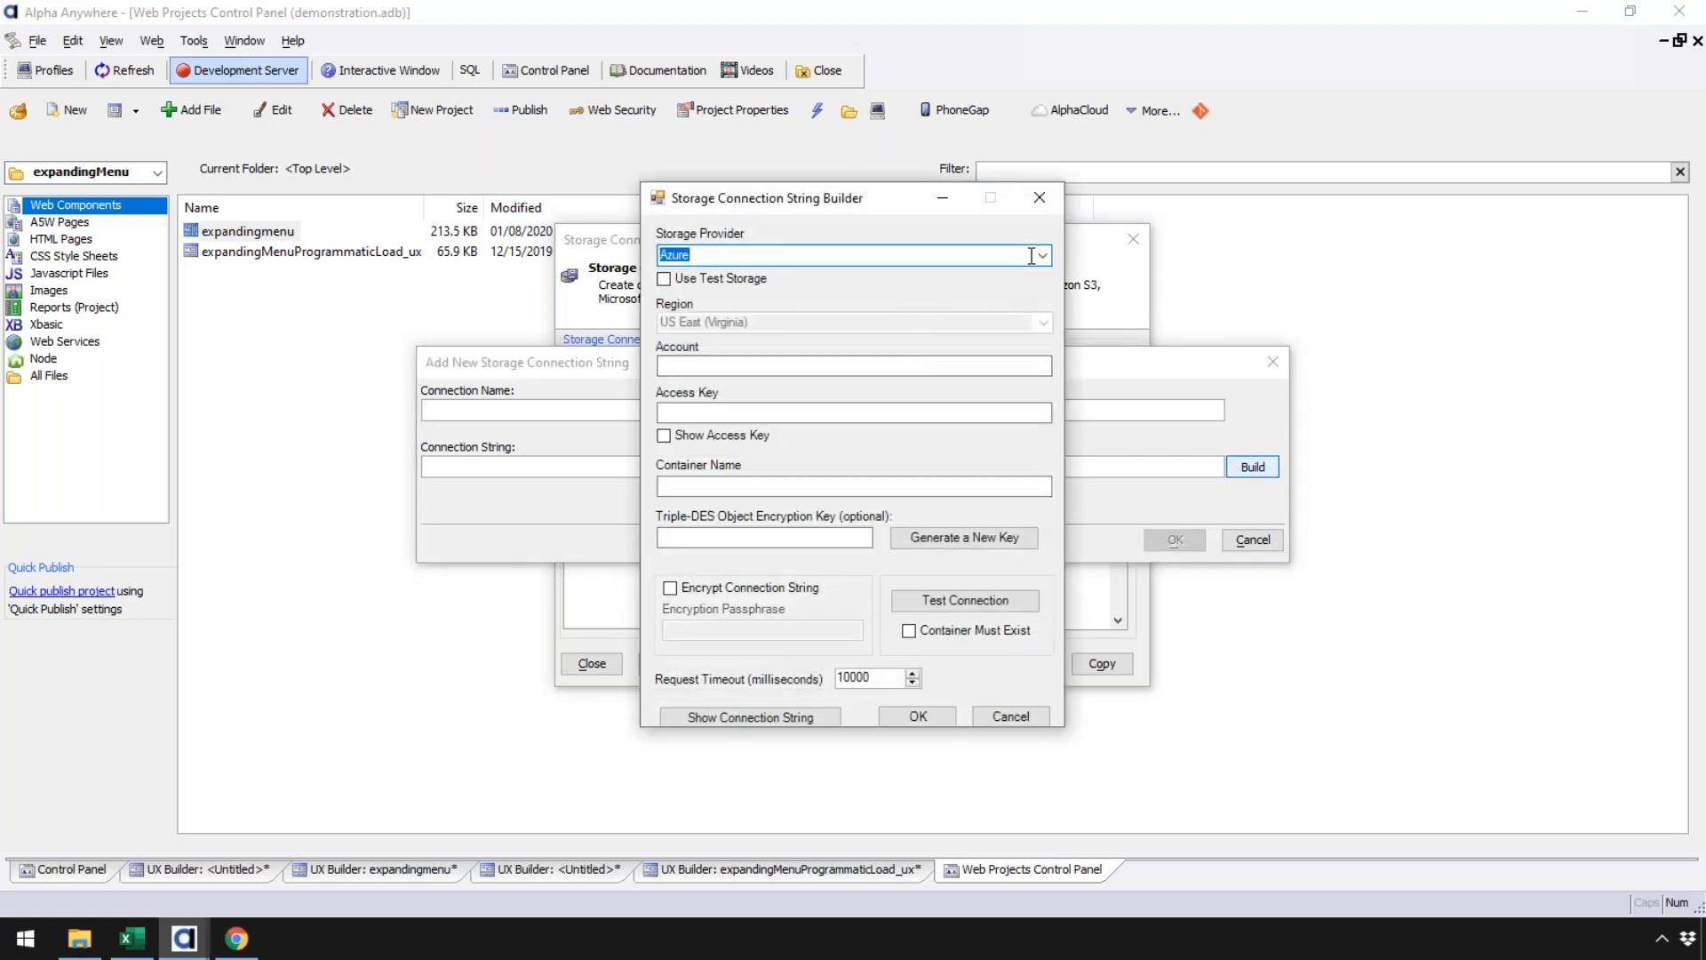
Step: Compare the AmazonS3 and Azure provider settings in the connection string builder, and cancel out of all storage connection dialogs
click(1031, 256)
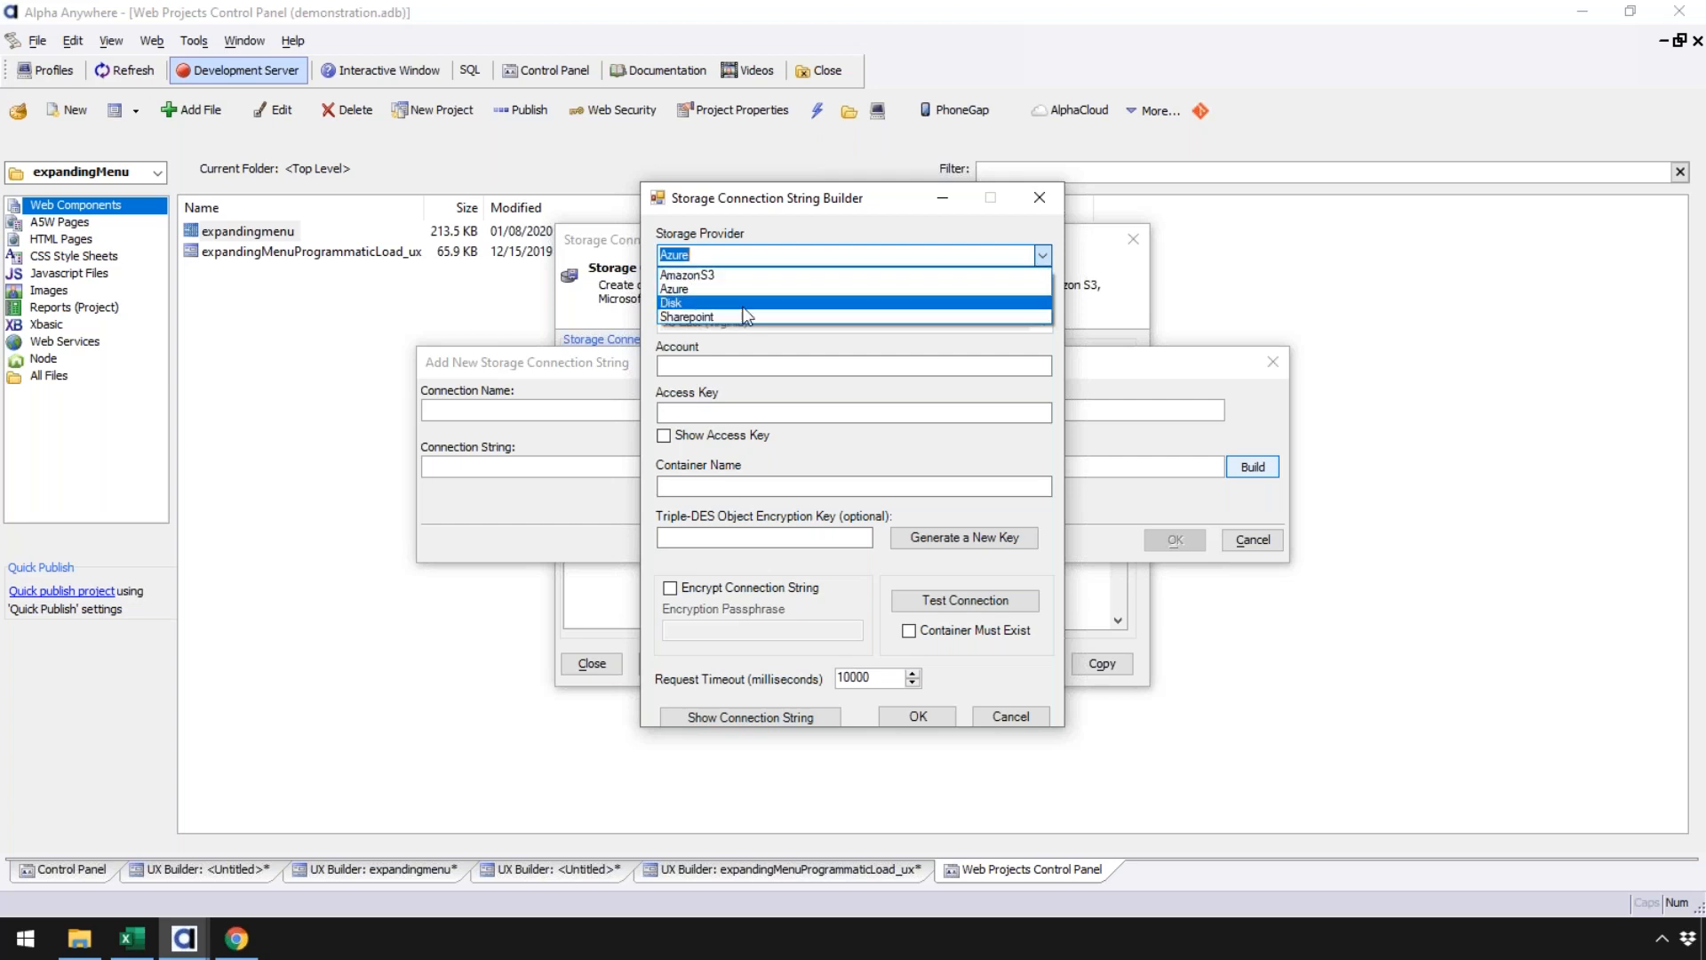
click(734, 275)
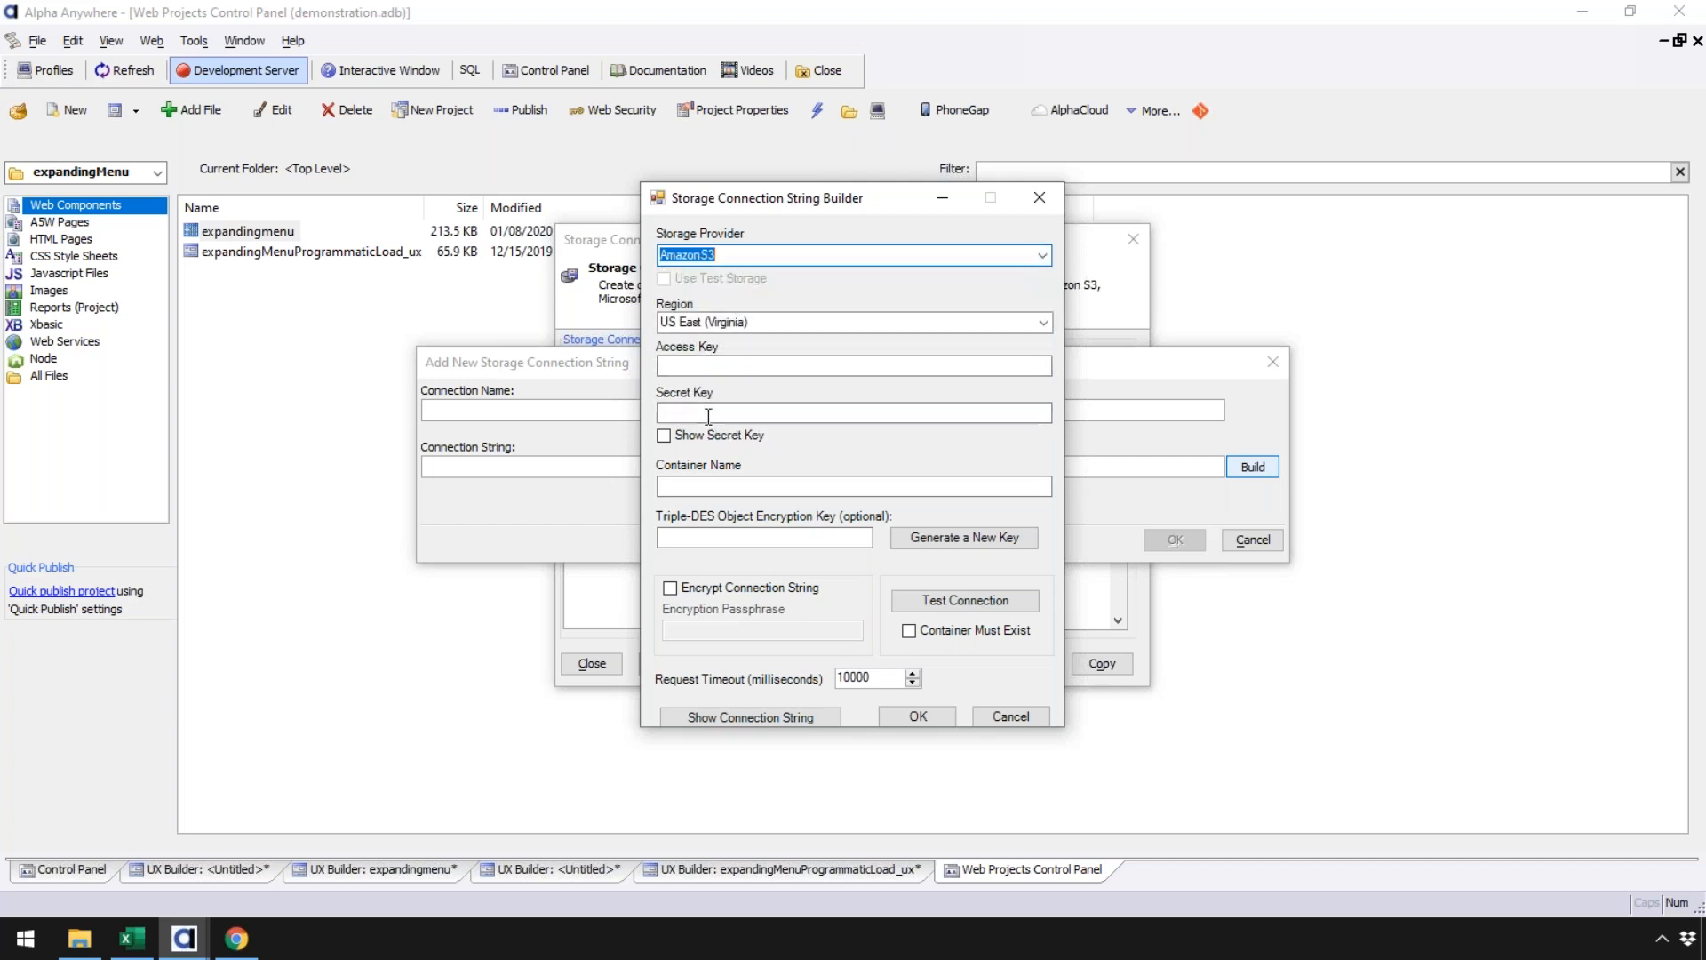
click(732, 484)
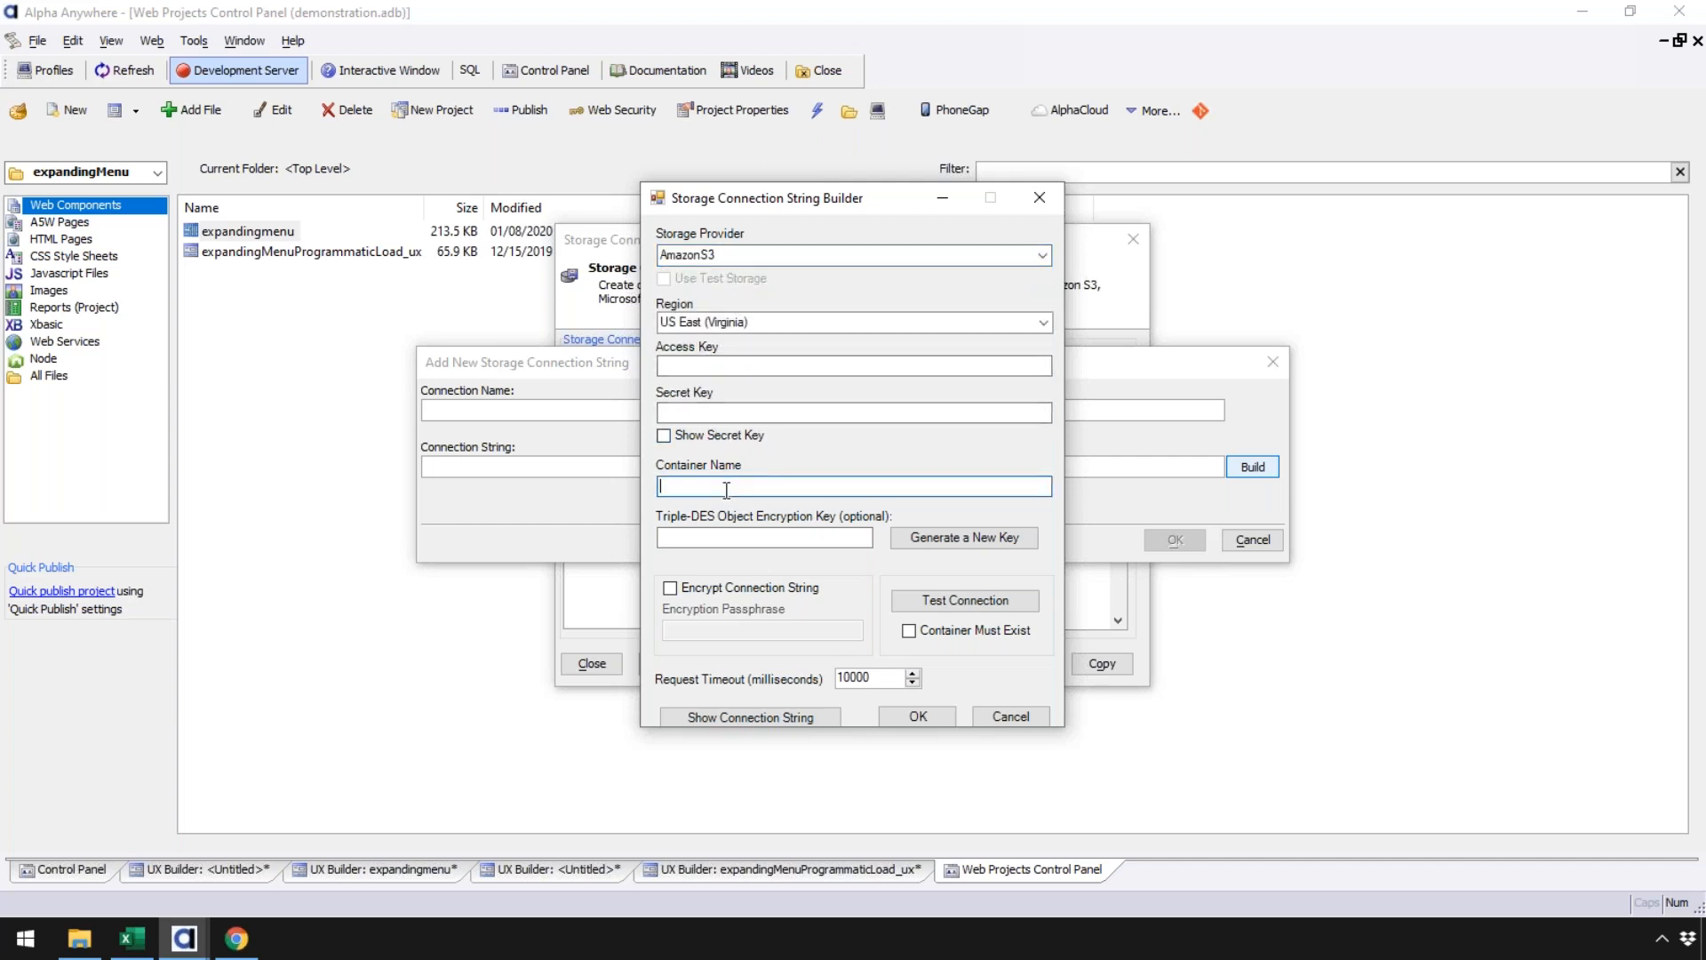
click(745, 254)
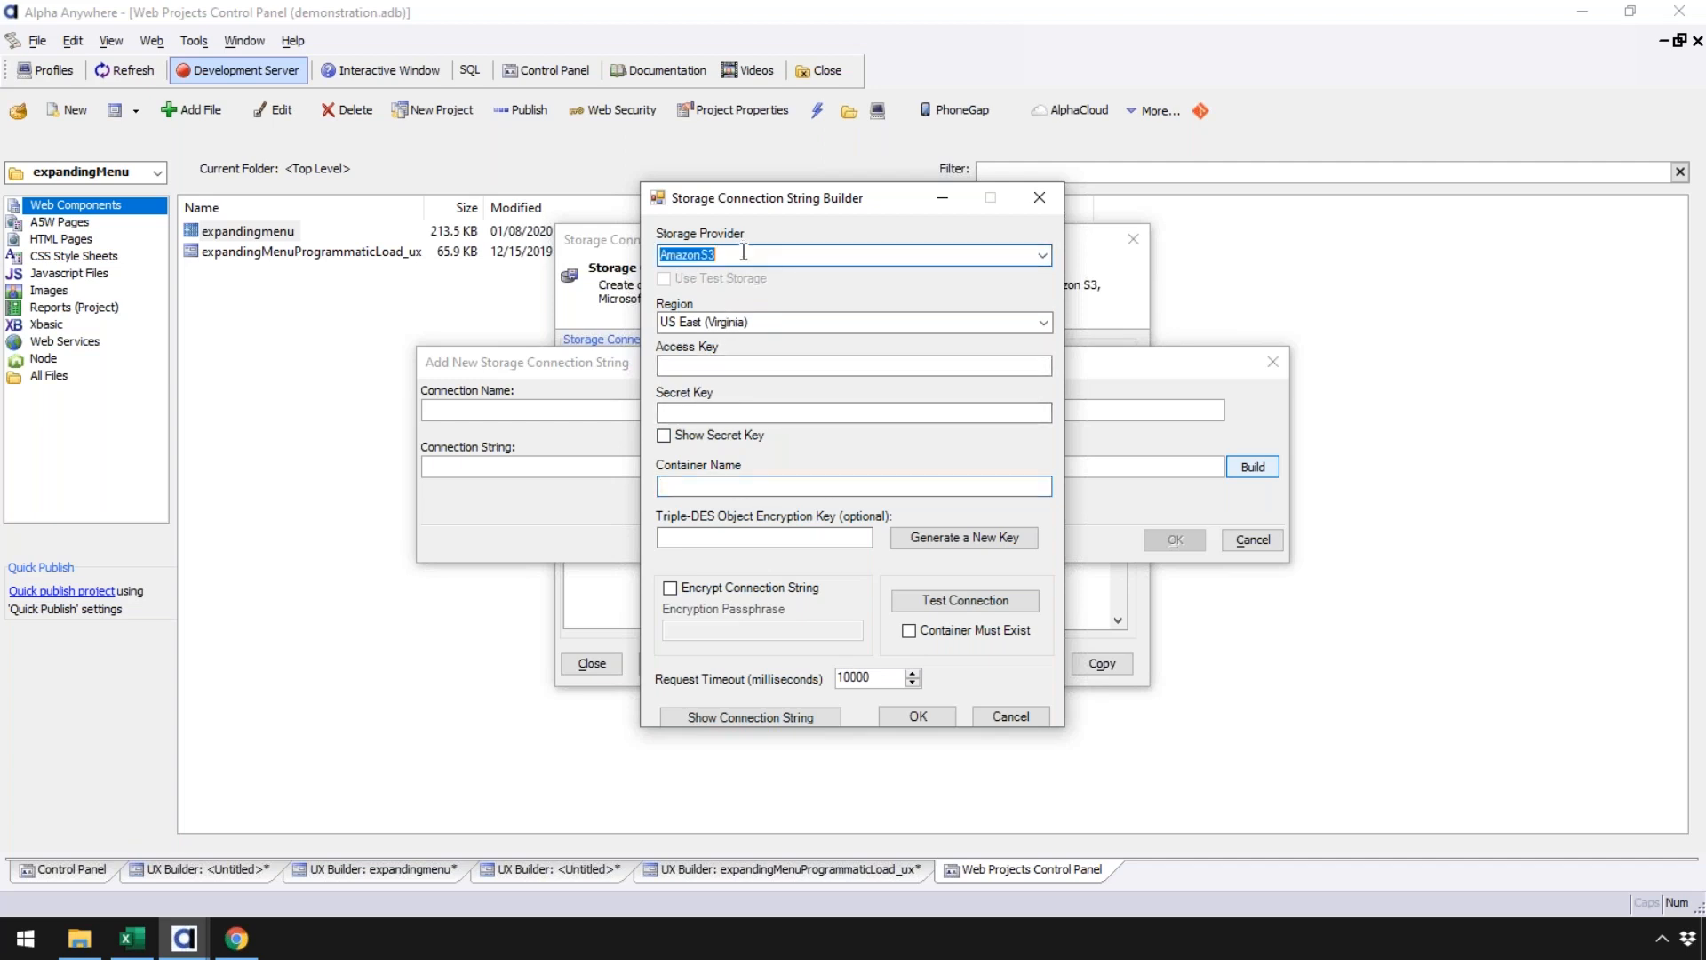
click(1043, 255)
click(713, 286)
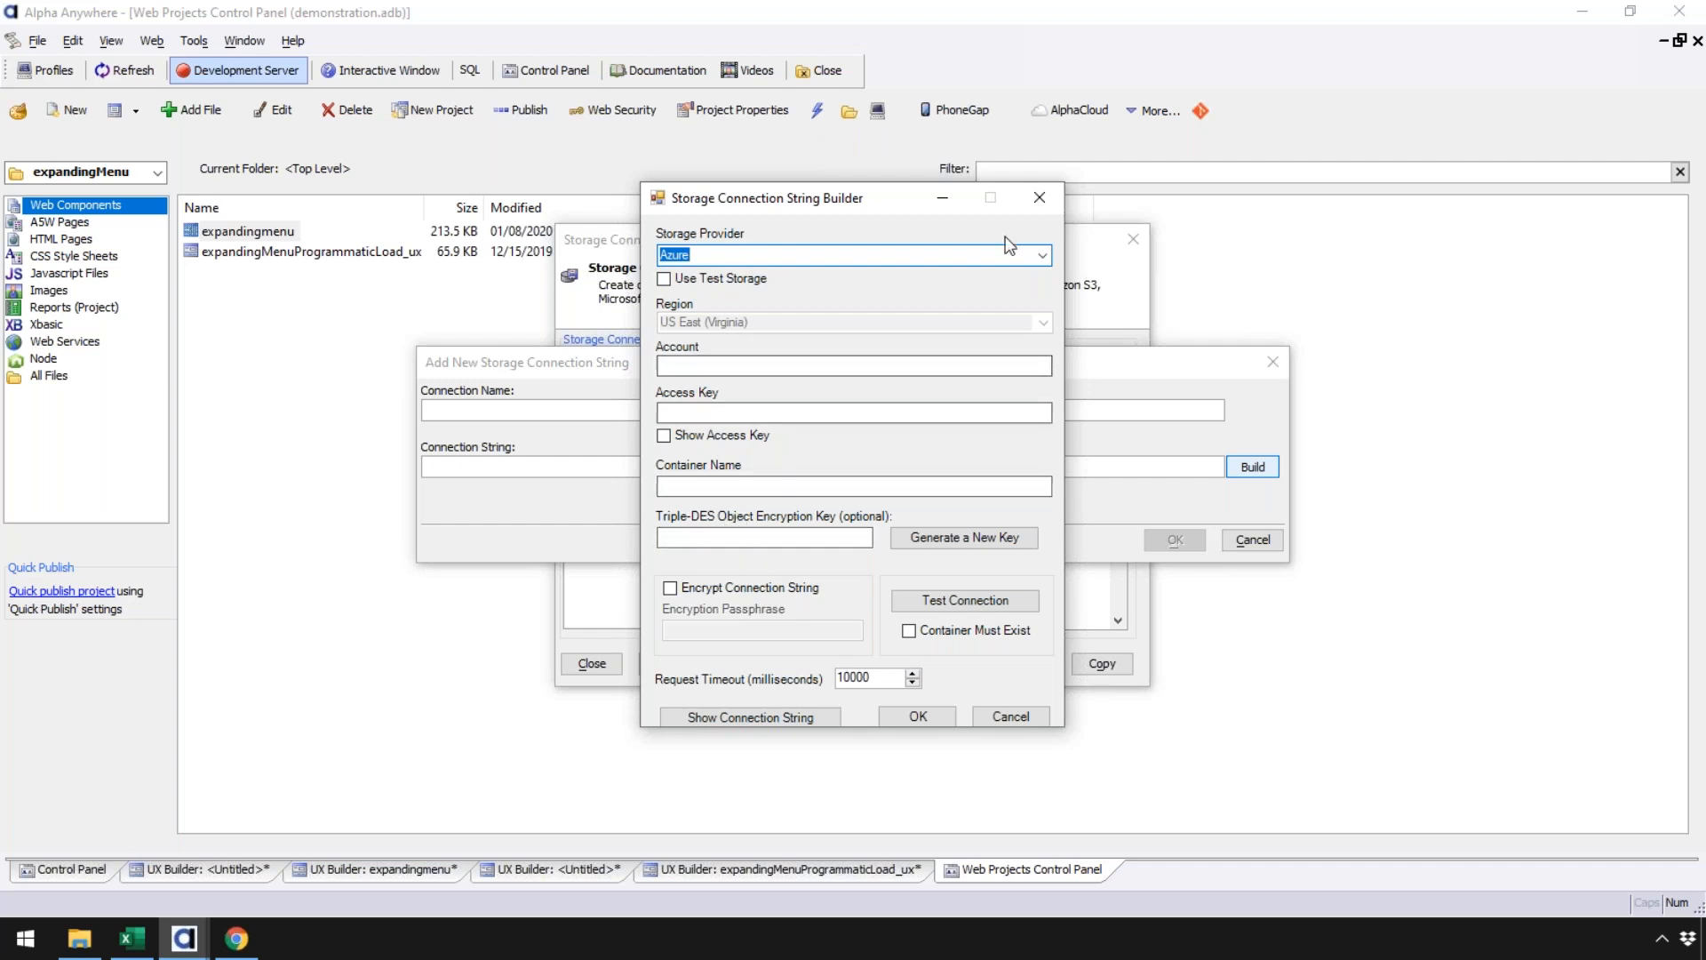
click(1042, 257)
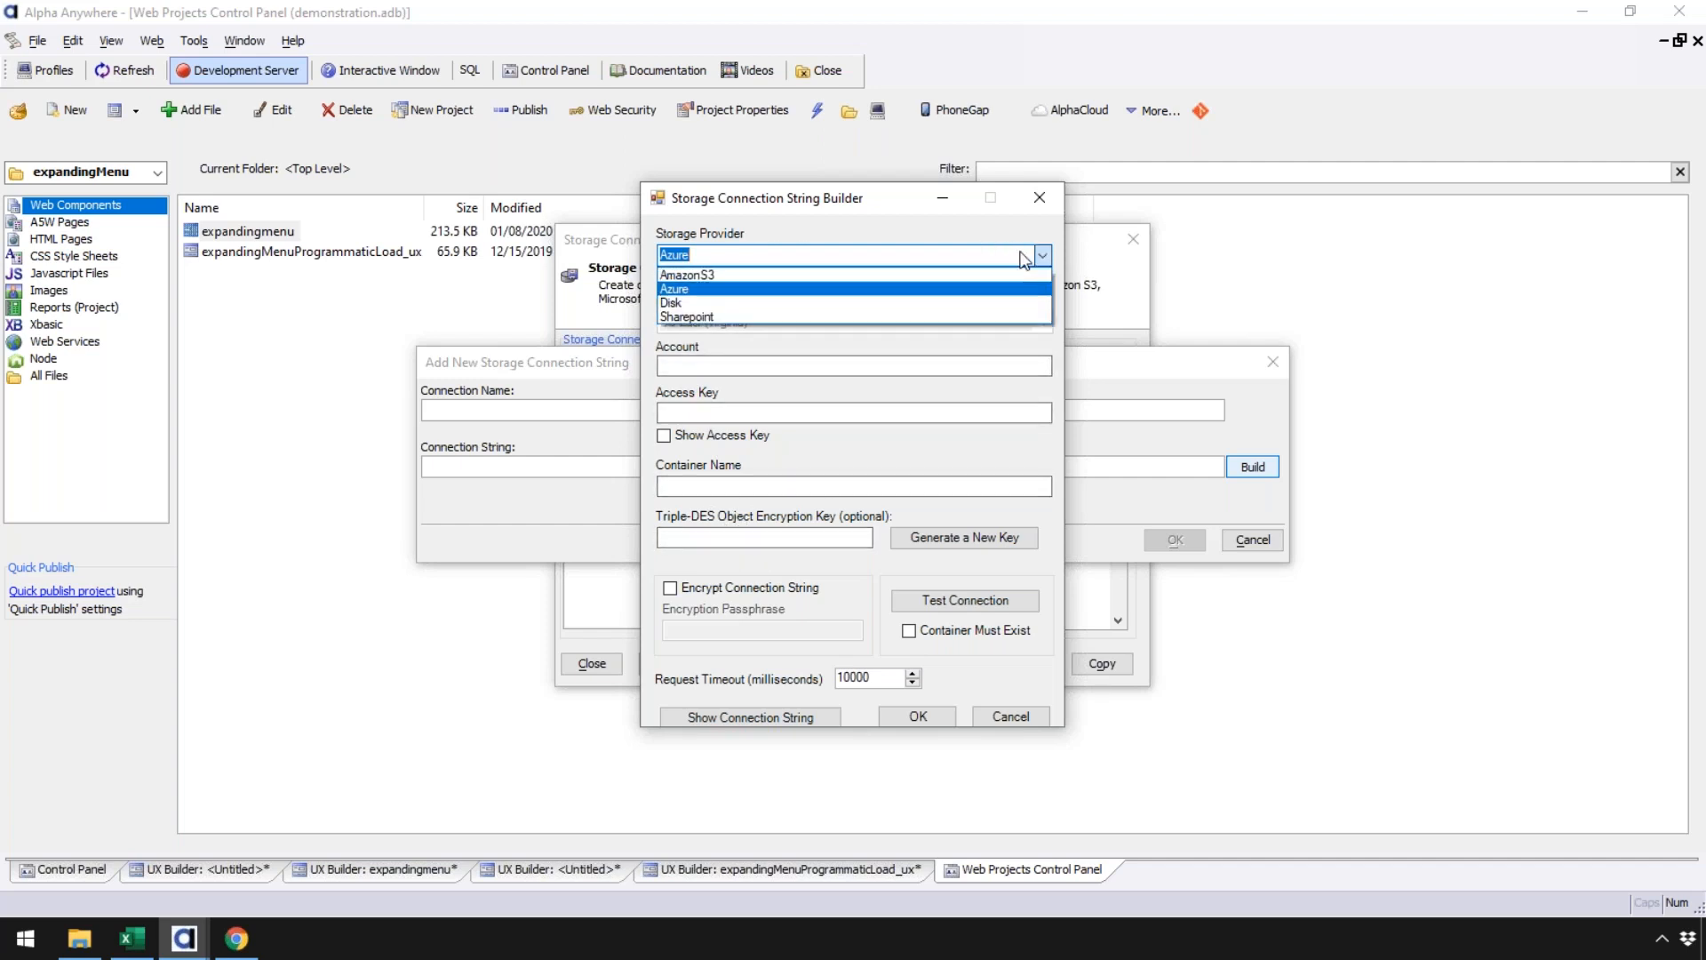
click(816, 278)
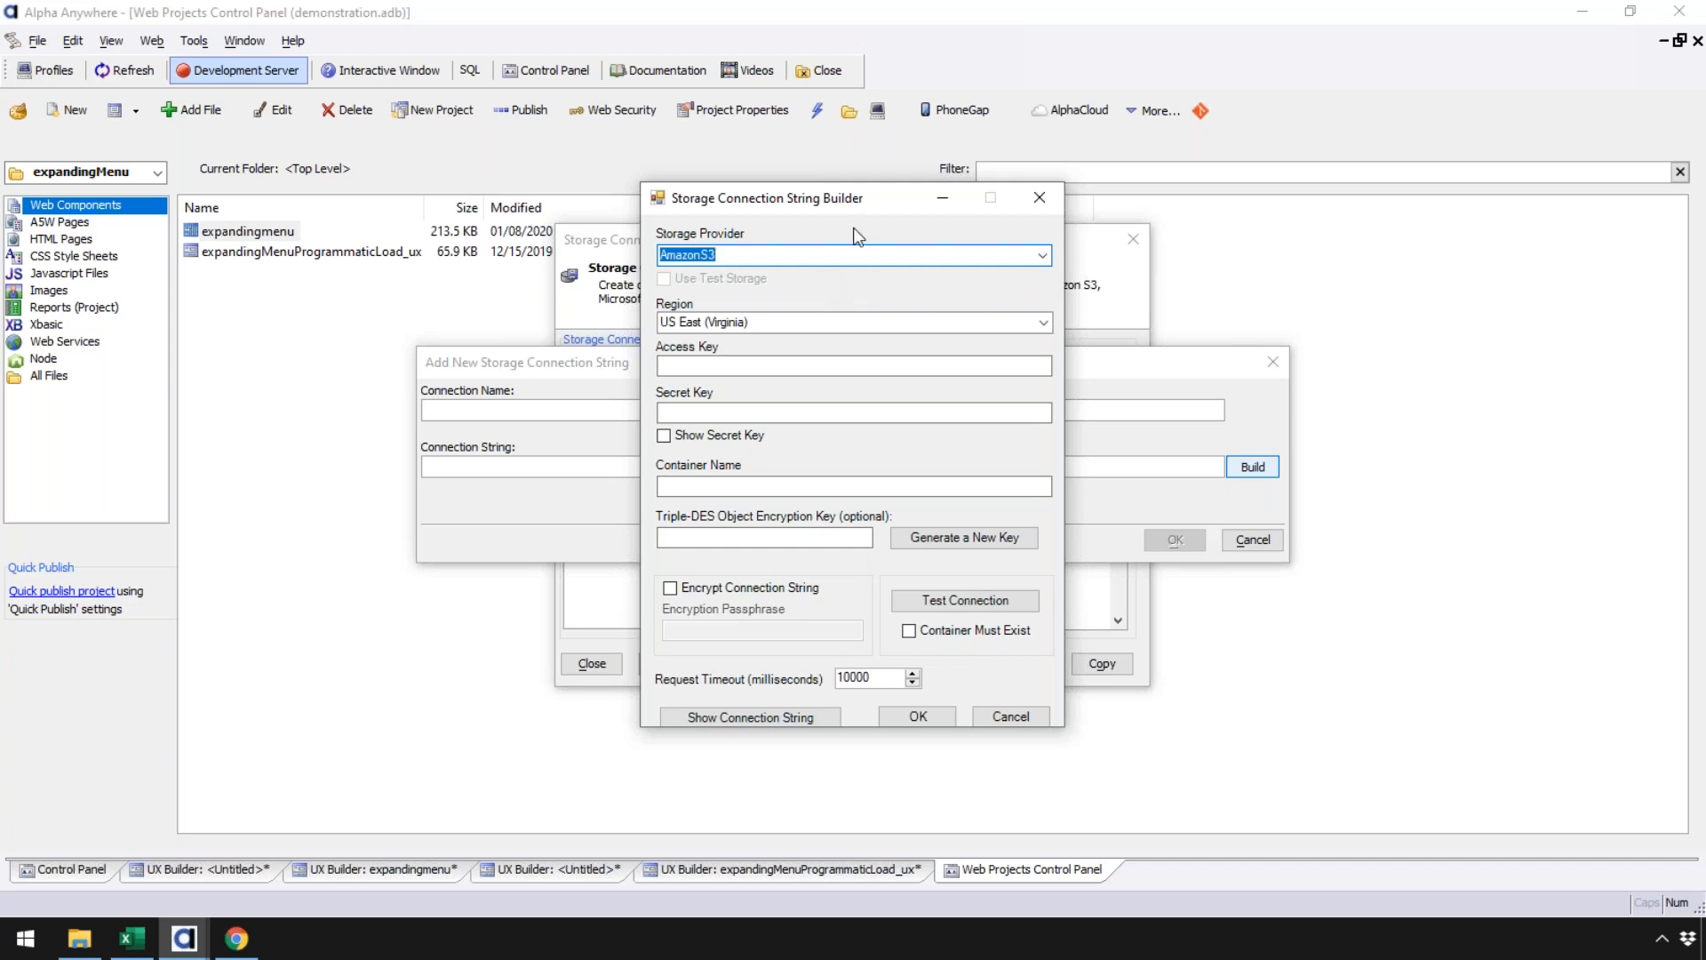
click(1011, 717)
click(1266, 540)
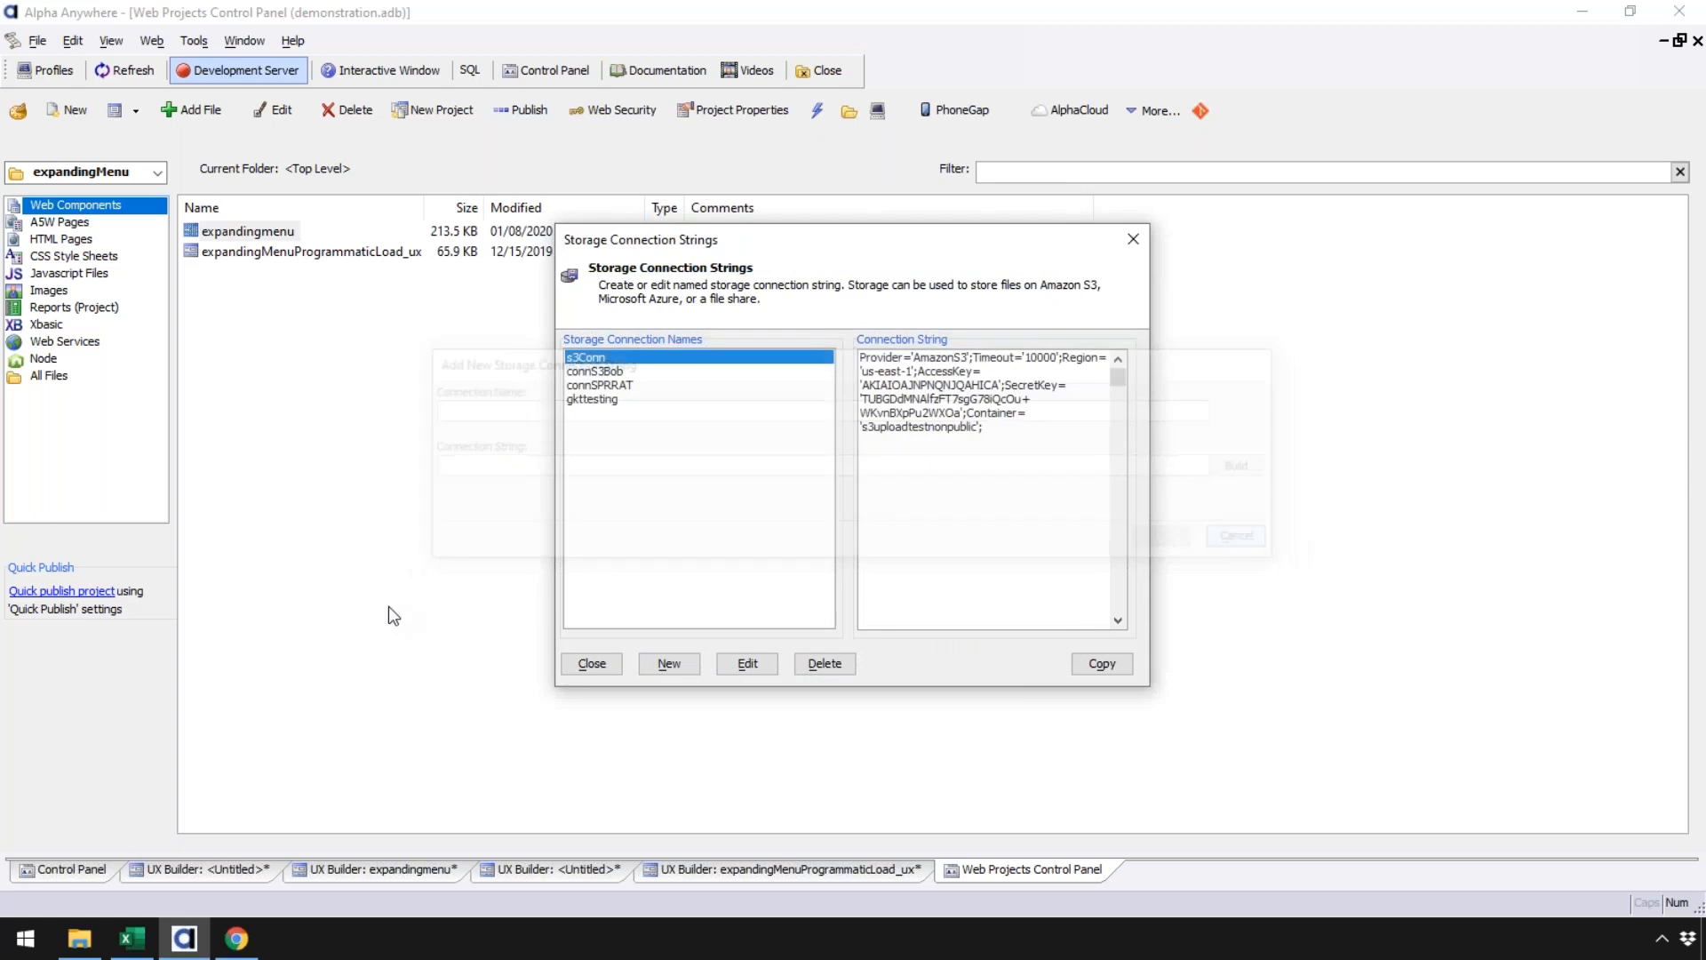
click(611, 663)
Step: Start an enhancement request despite the outdated version notice, using a browser based e-mail account
click(193, 41)
mouse_move(292, 41)
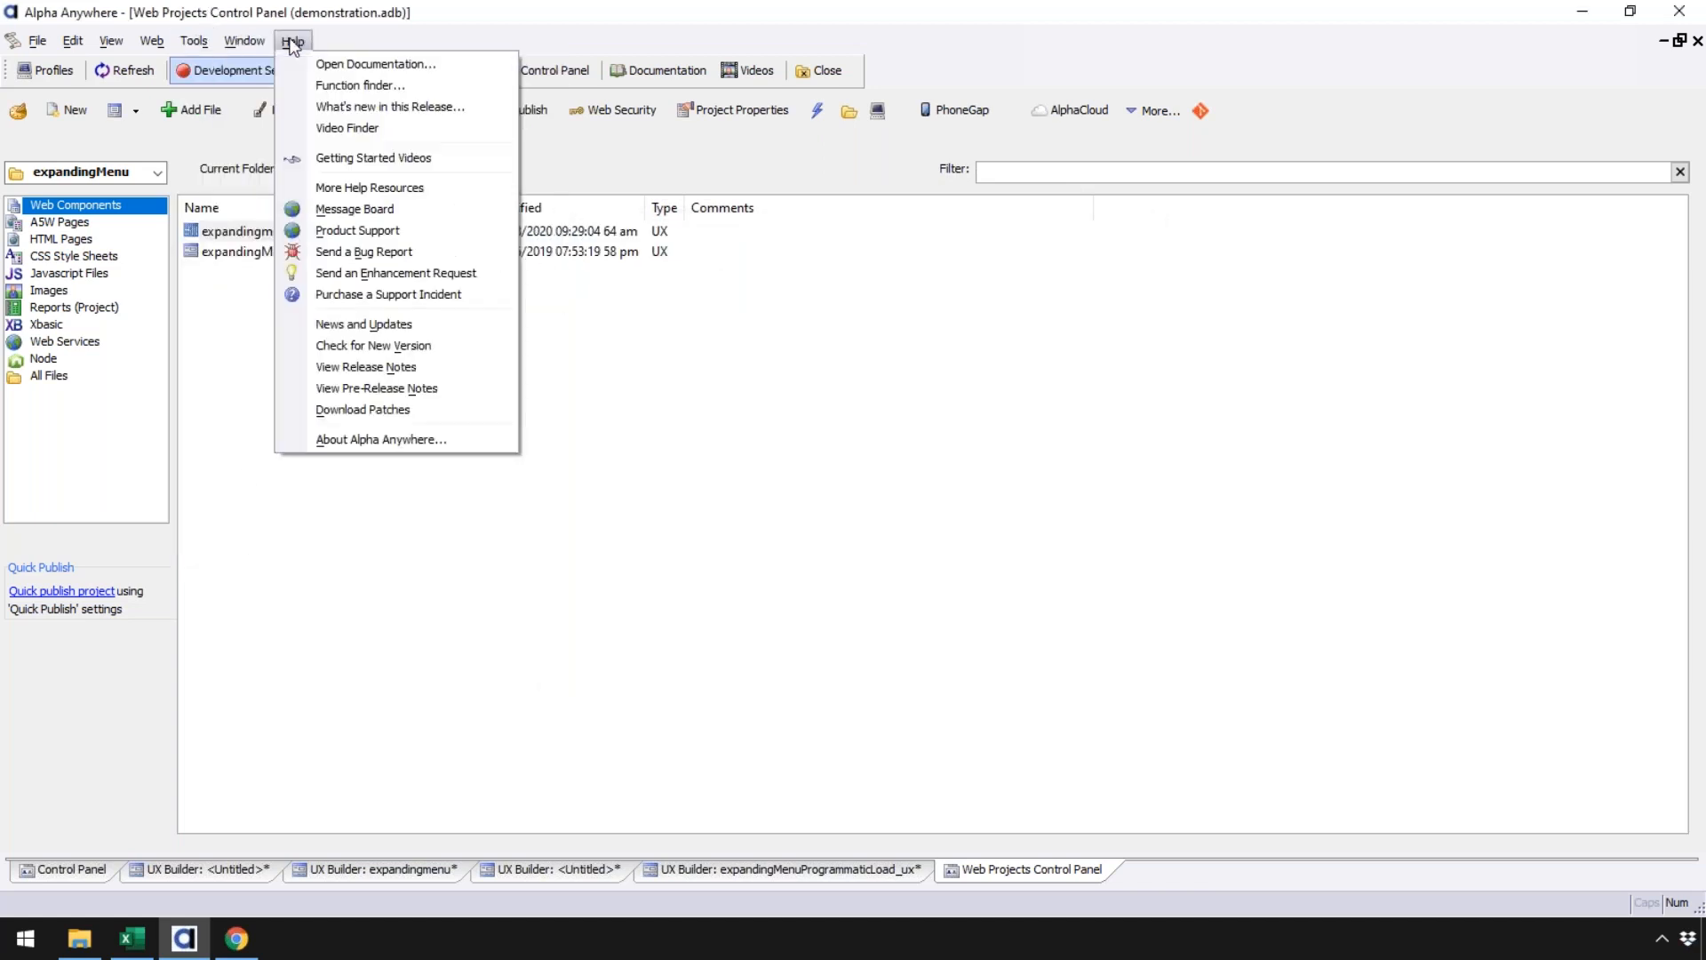
click(394, 274)
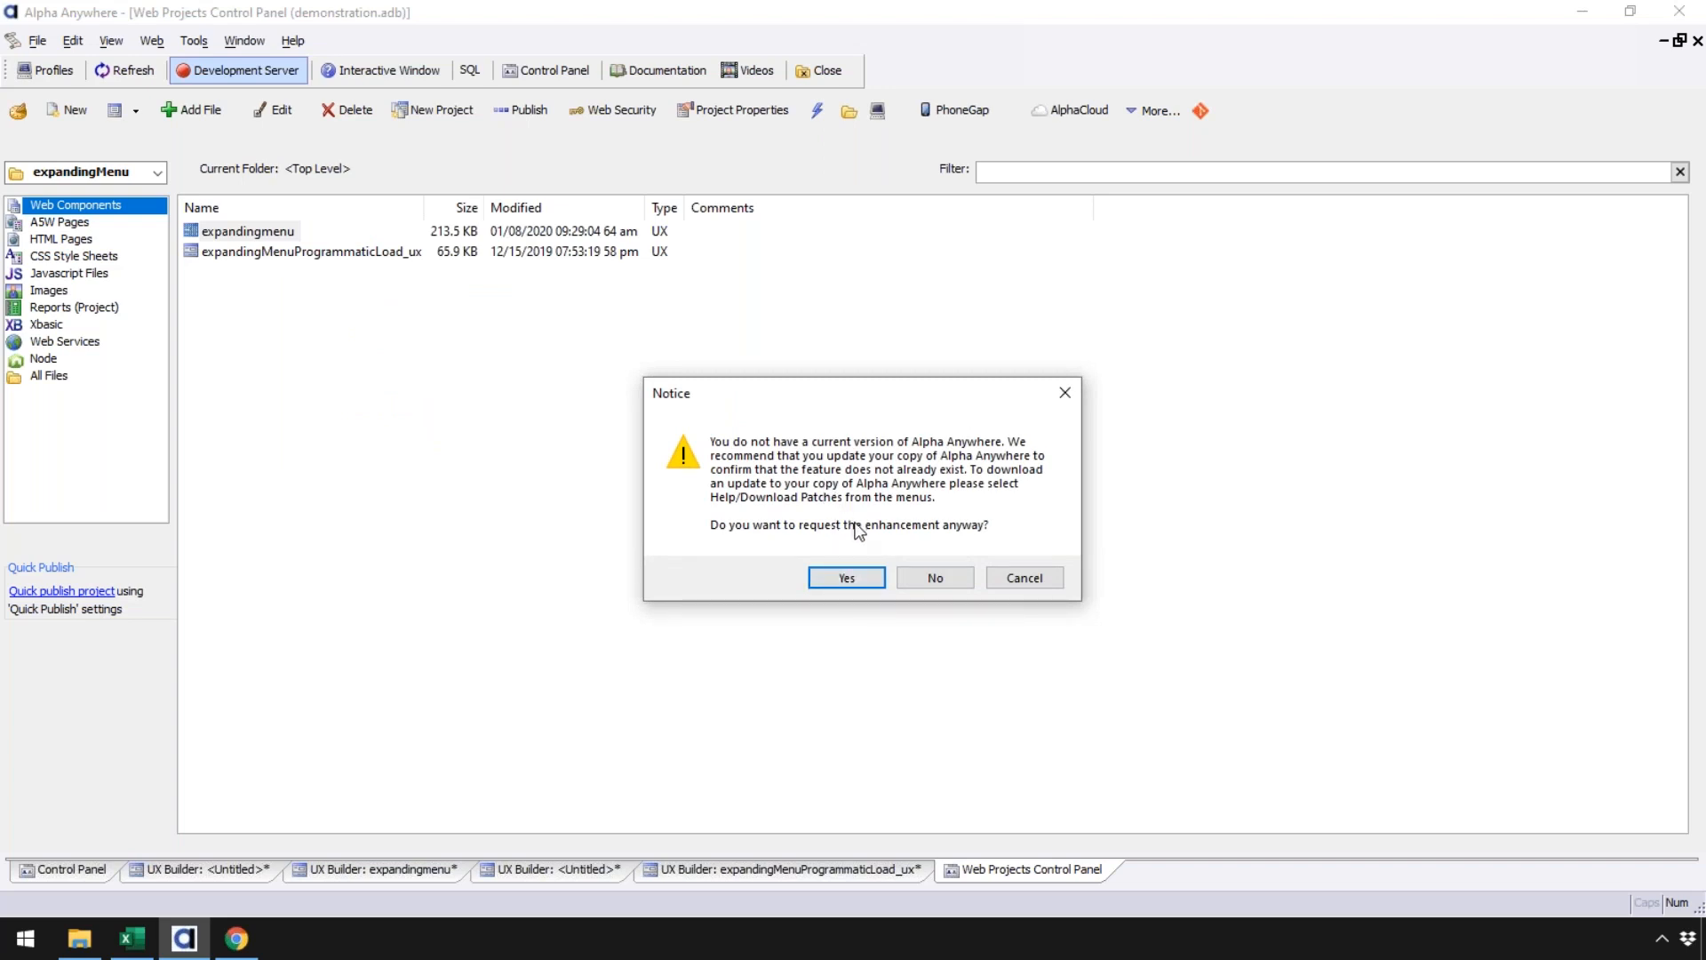
click(864, 578)
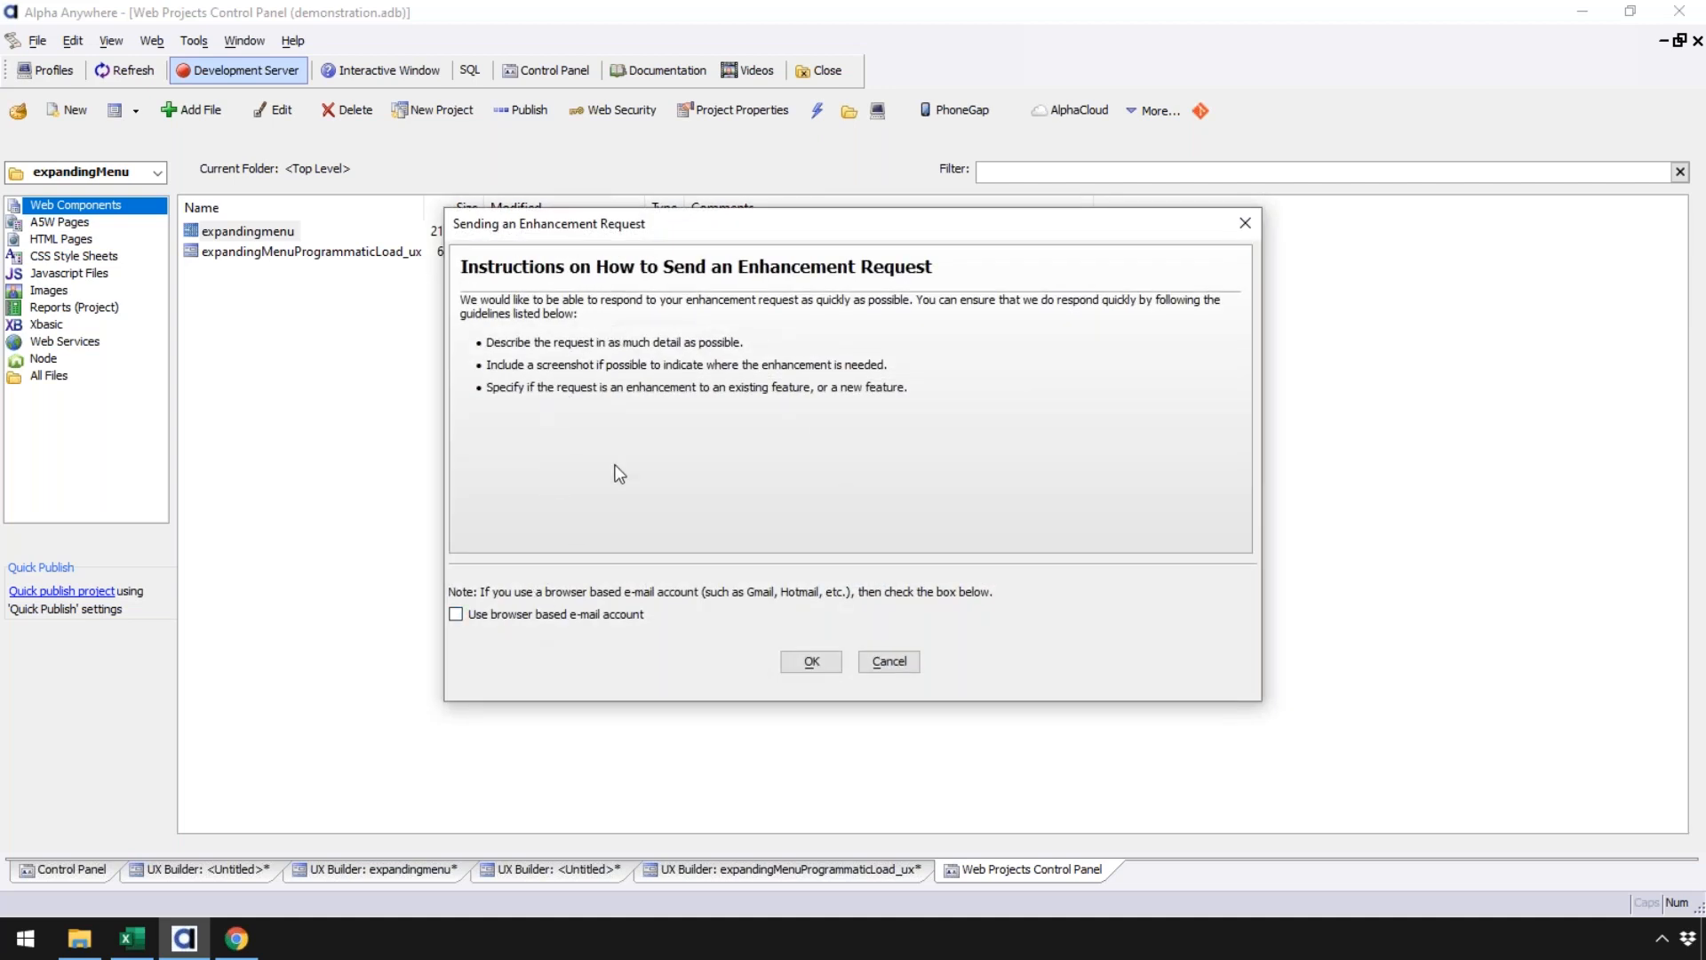
click(472, 616)
click(807, 661)
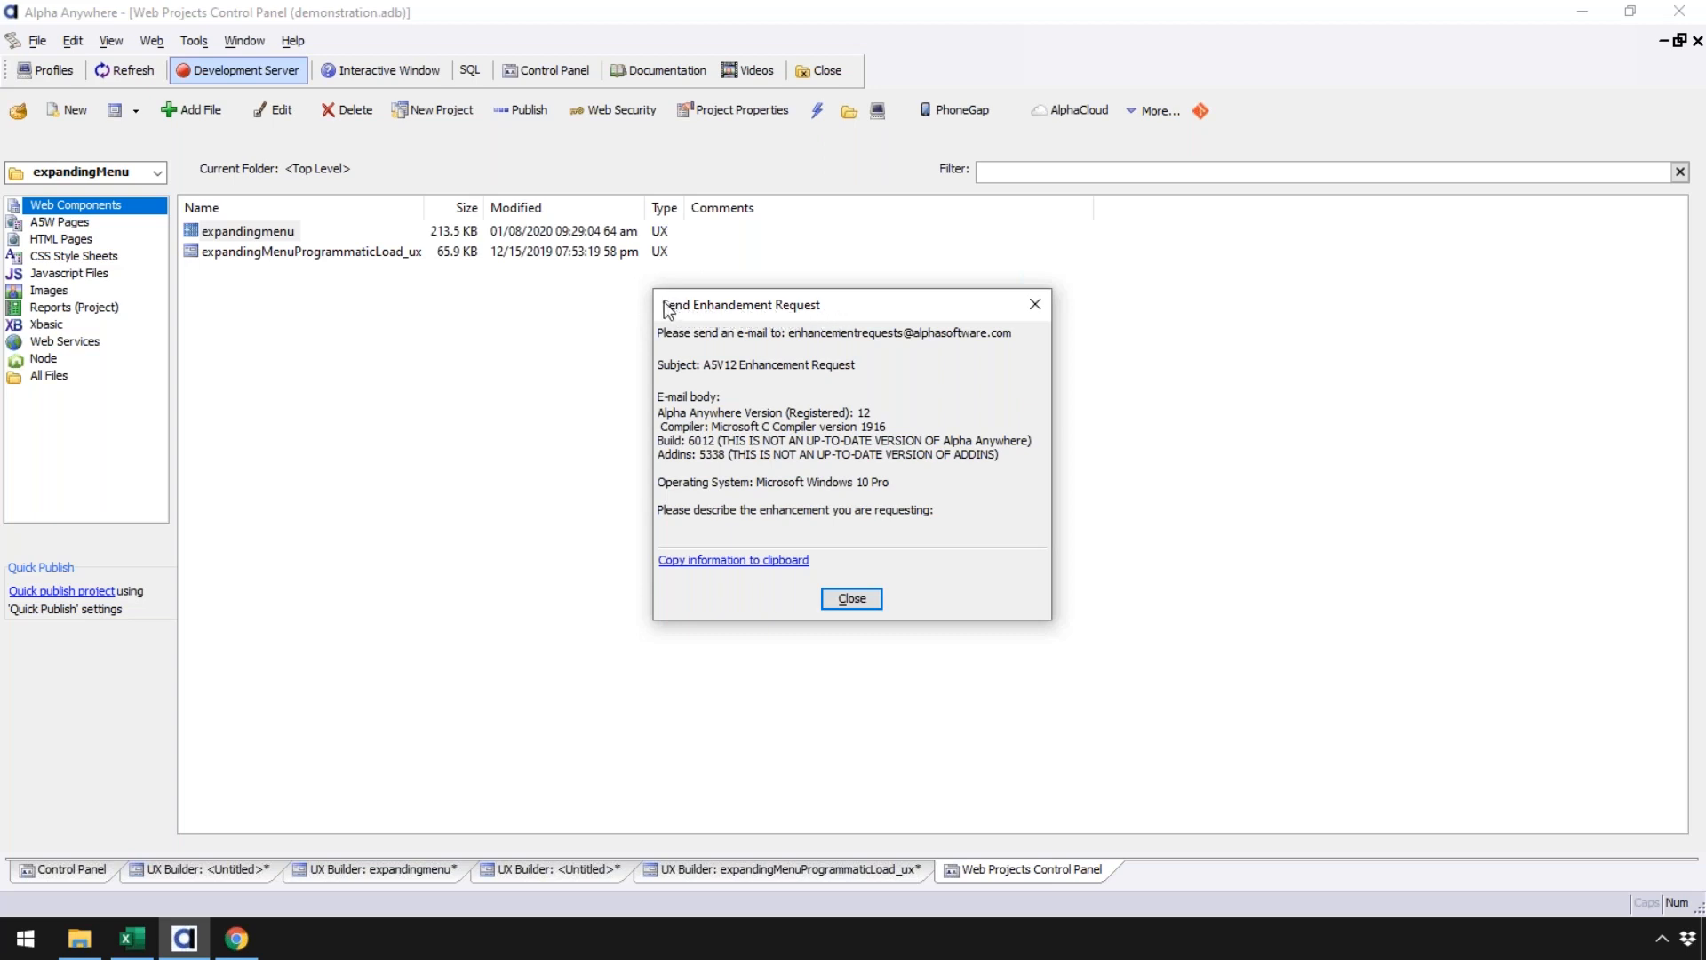
Step: Capture the enhancement request dialog as a screenshot in Snagit, and return to Alpha Anywhere to close the dialog
key(ctrl+shift+c)
drag(624, 261, 1112, 662)
click(611, 711)
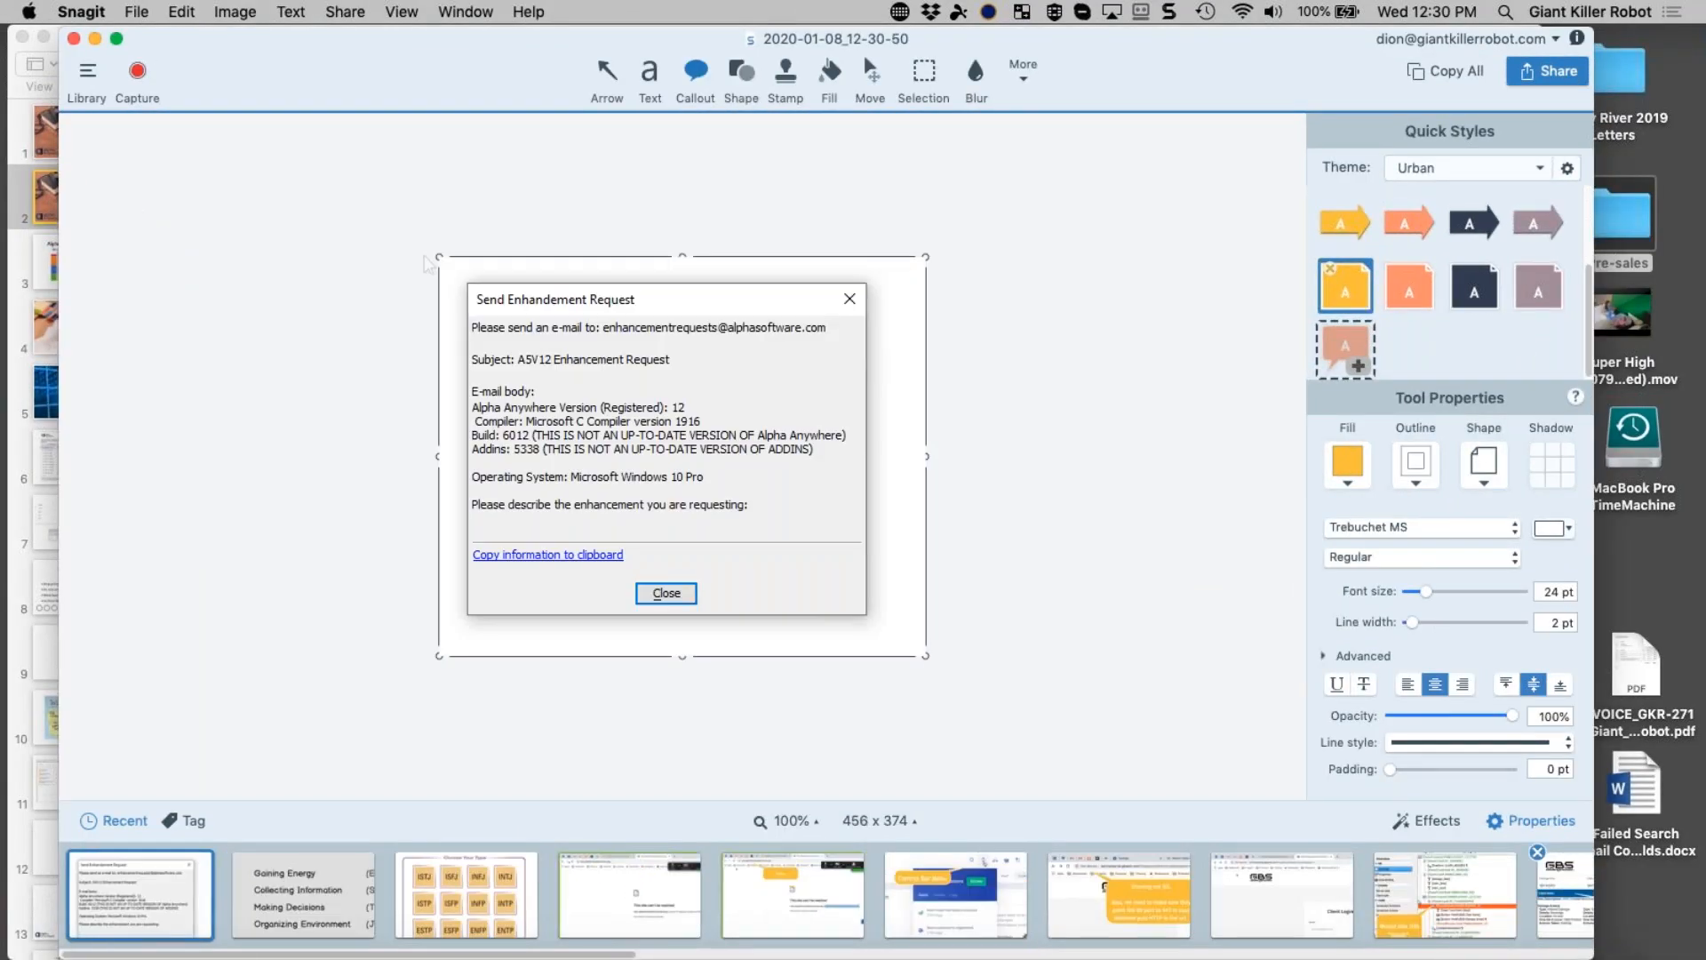
key(ctrl+Up)
click(904, 103)
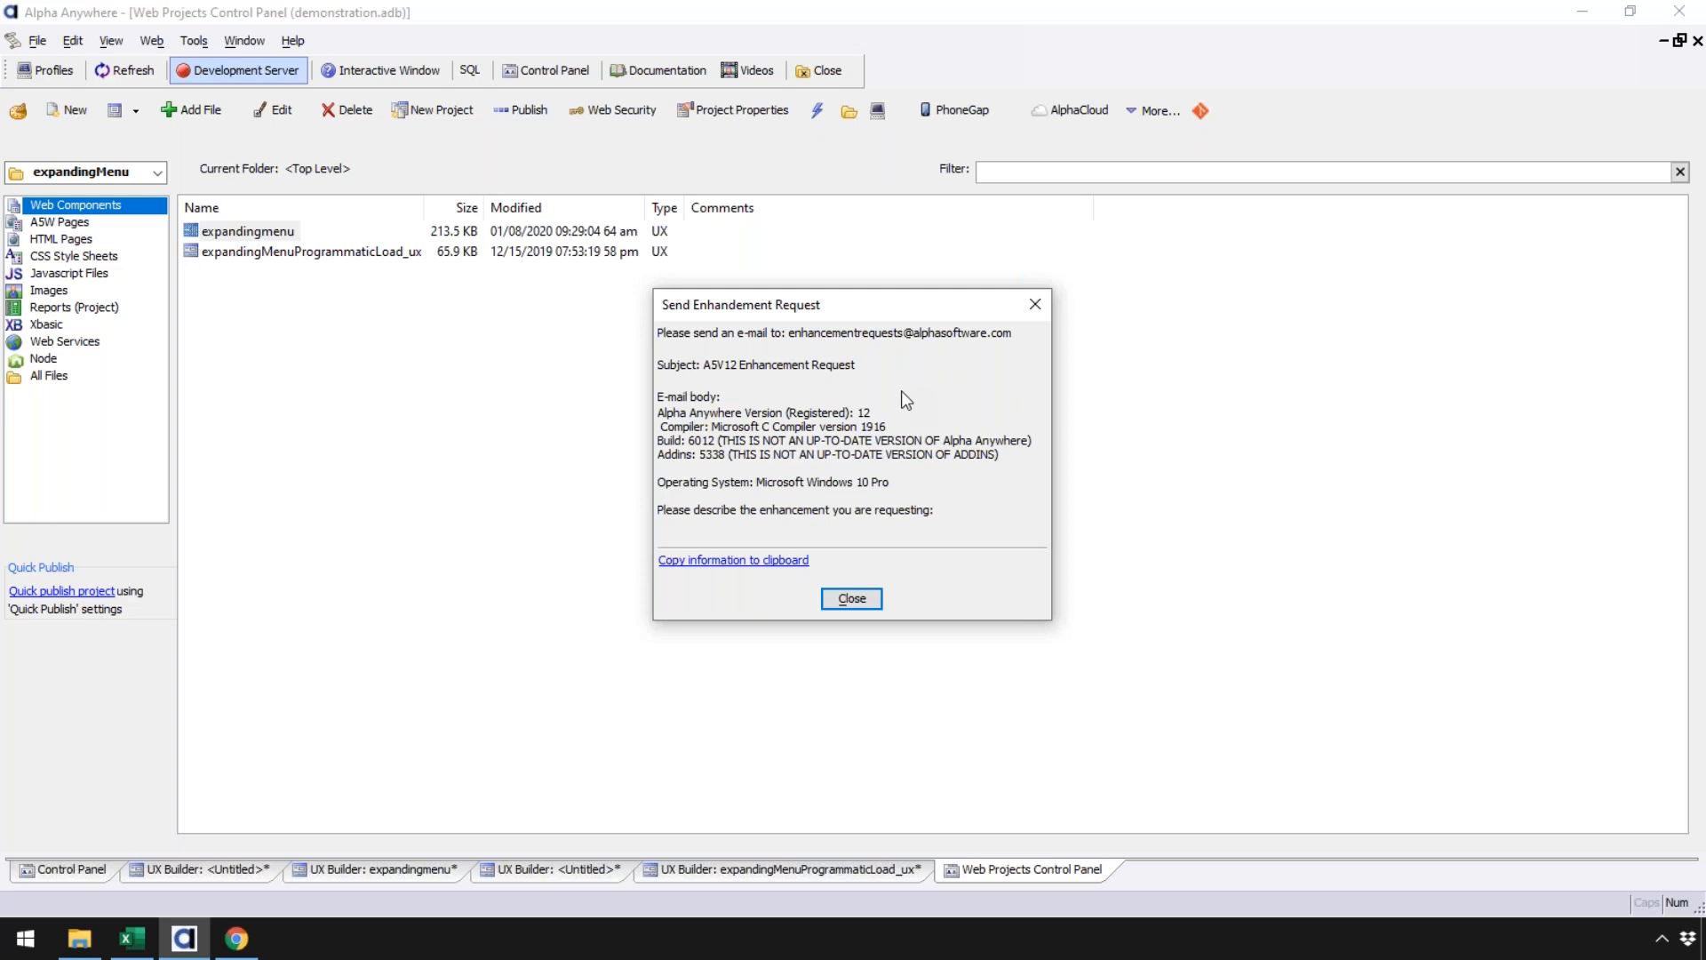
click(855, 598)
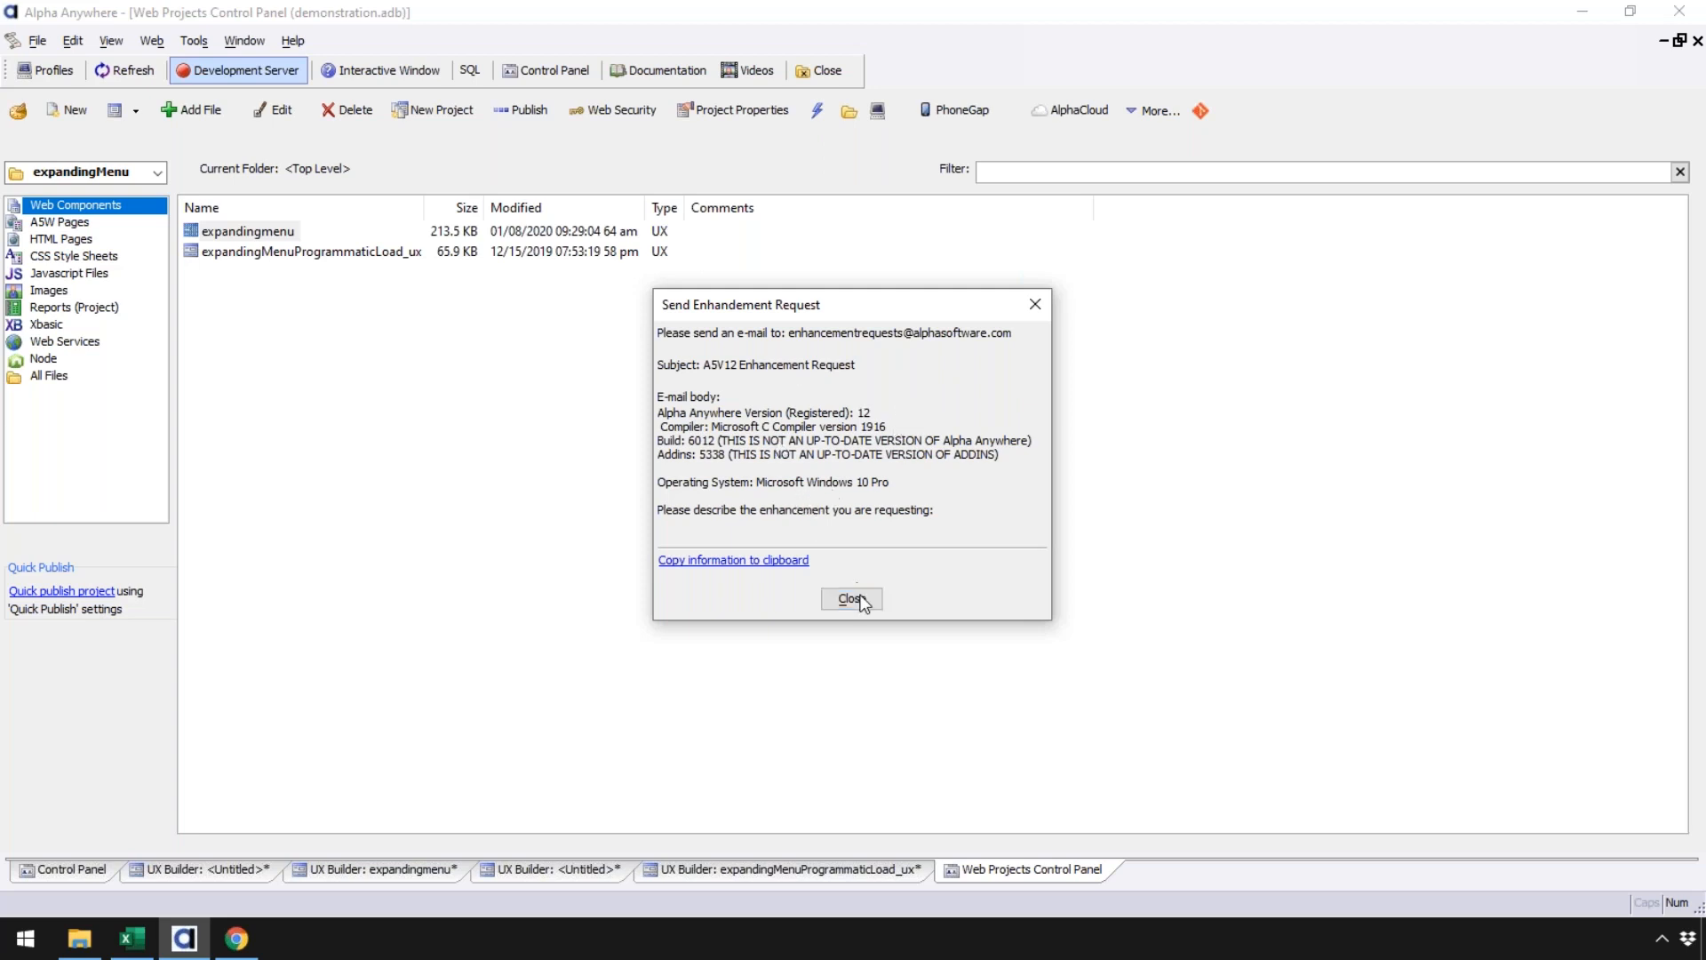
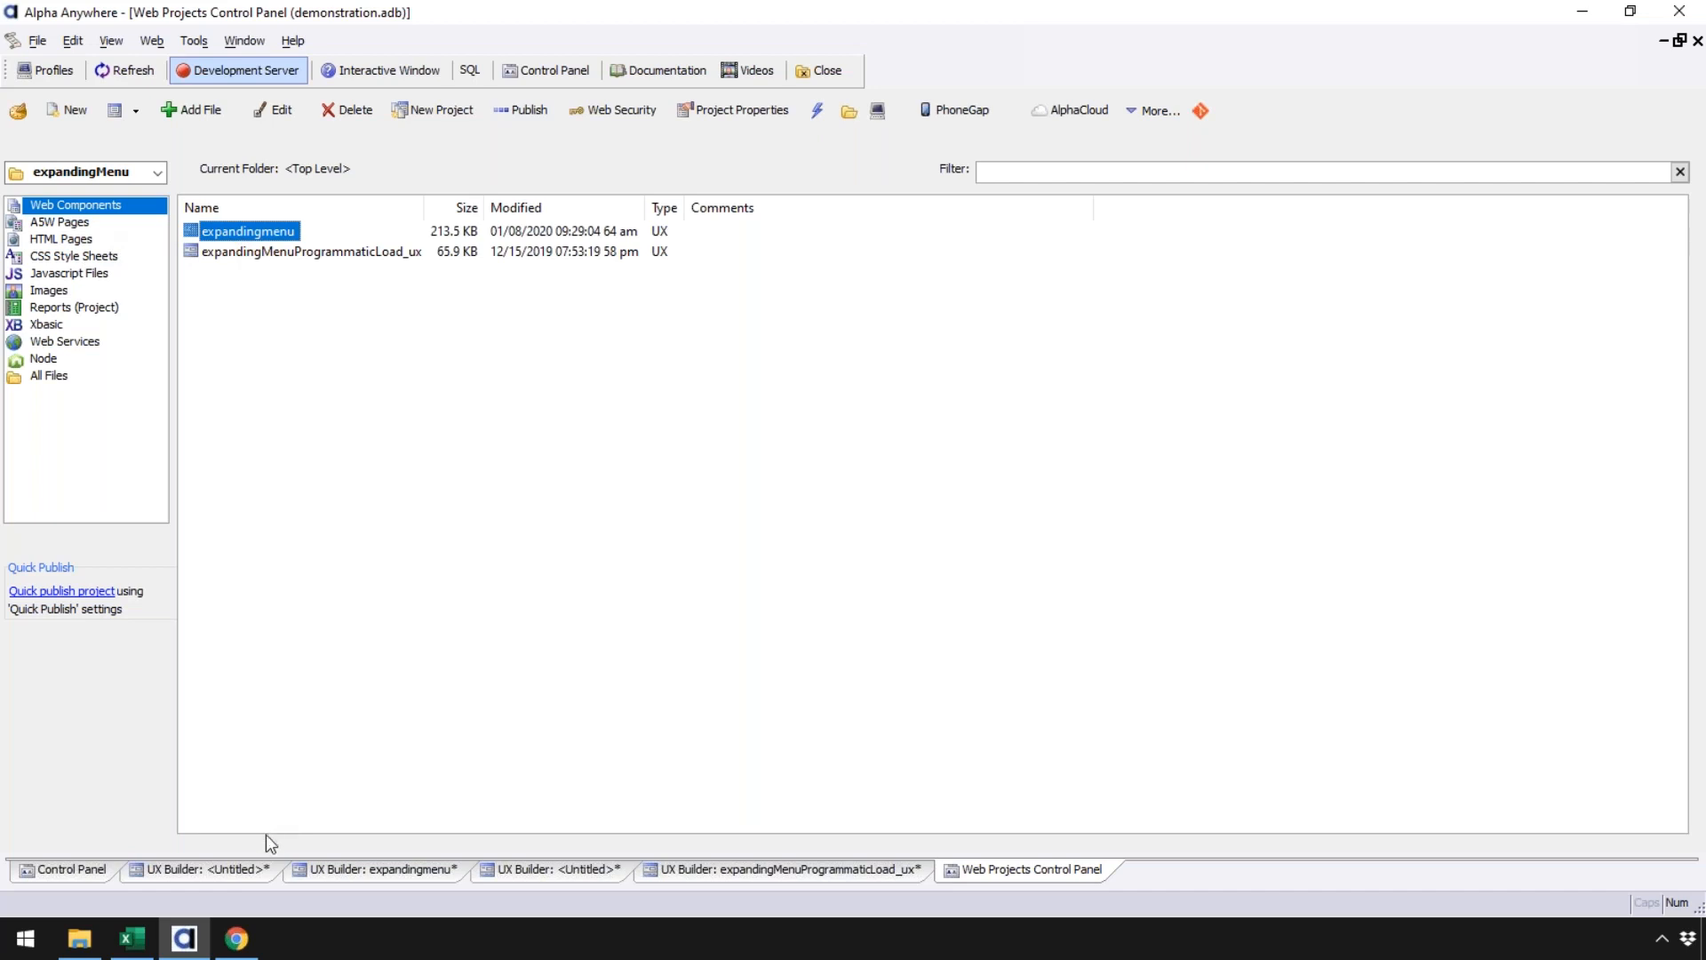
Step: Examine the country, city and contactname entries of the fieldlist in the expandingmenu component's xbSQL Xbasic function
click(364, 869)
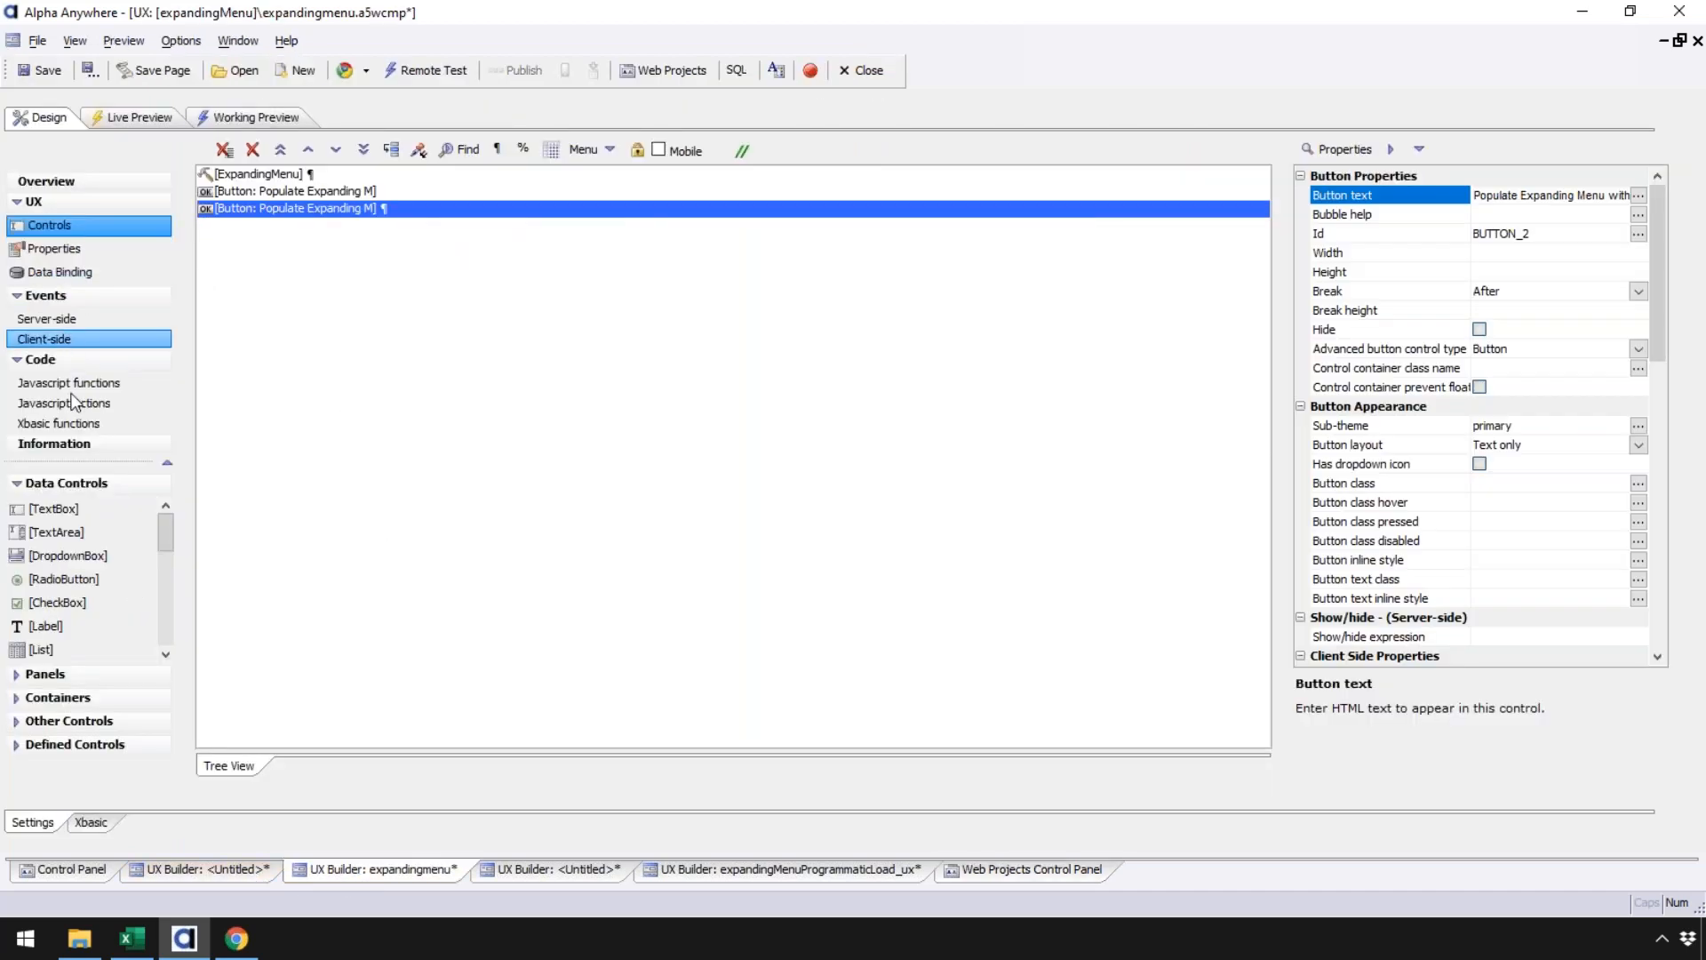
click(69, 318)
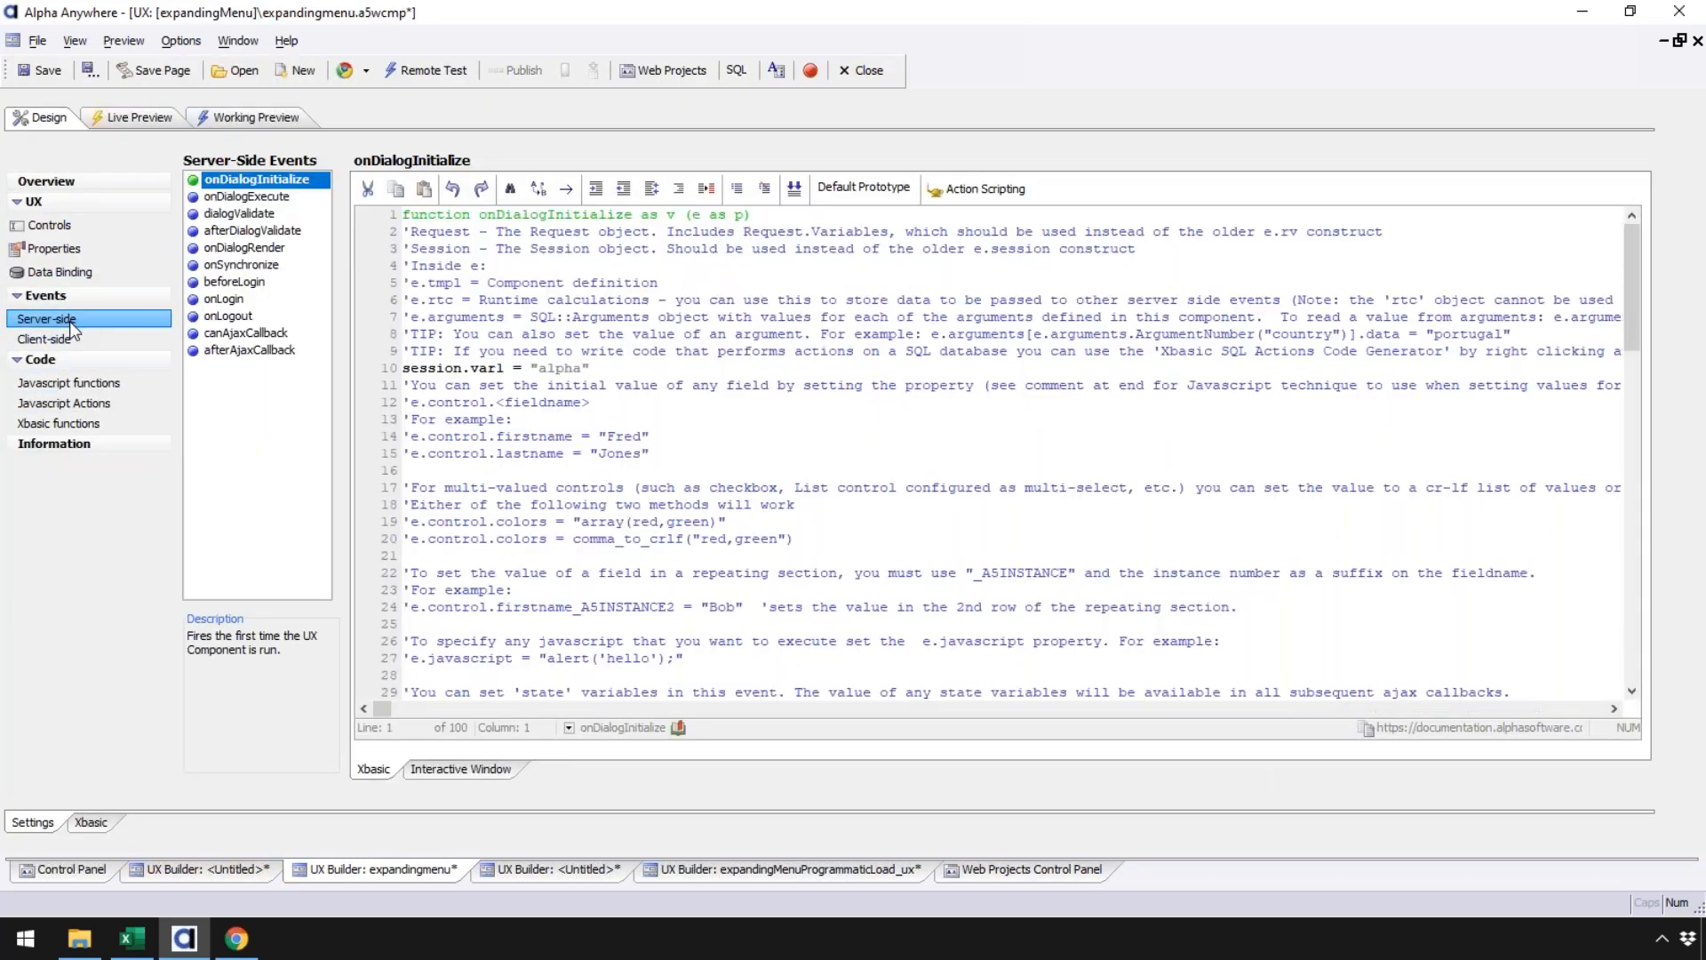
click(74, 414)
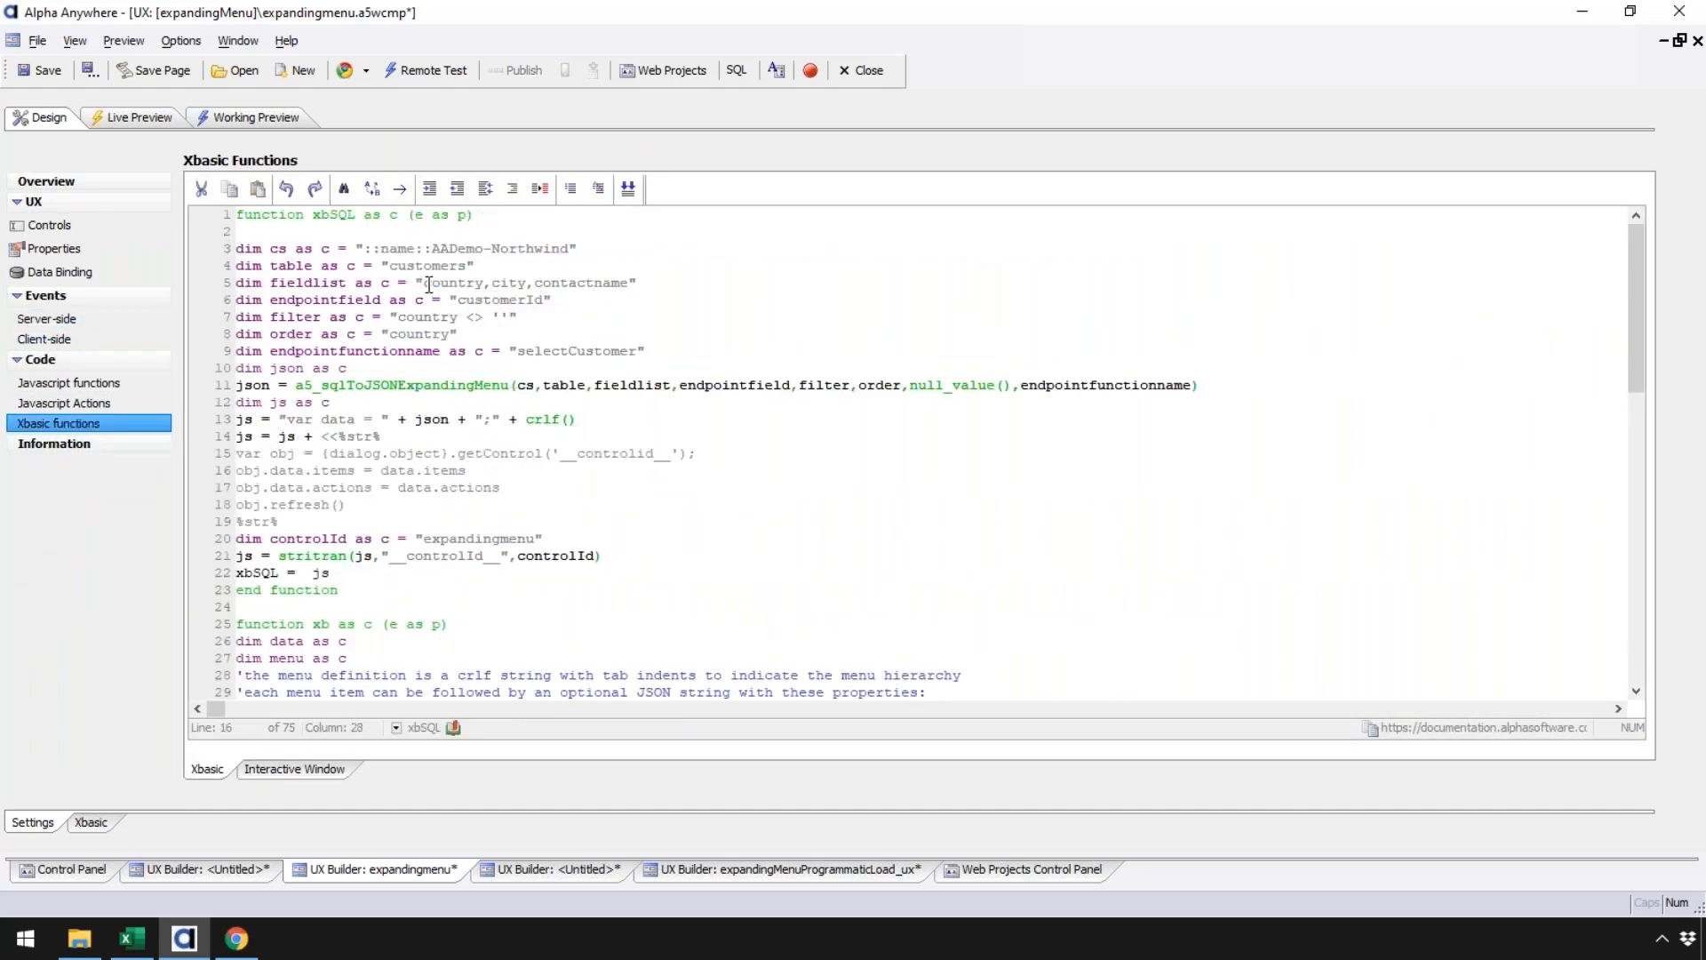
drag(424, 283, 631, 286)
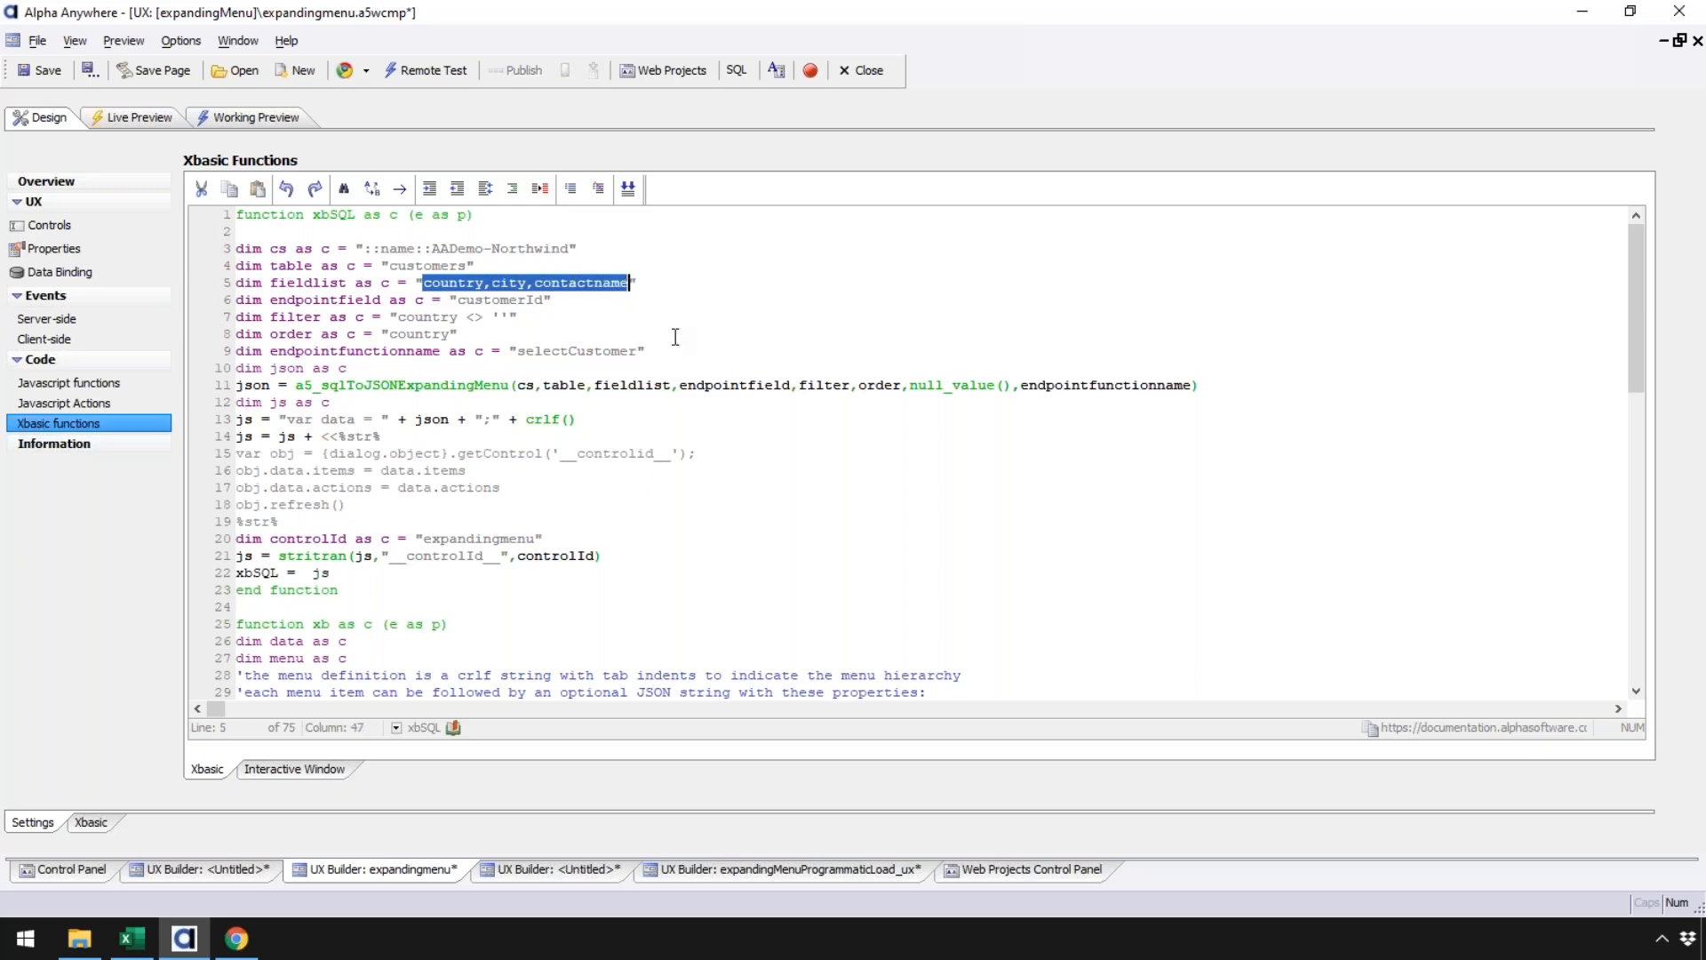
double_click(431, 283)
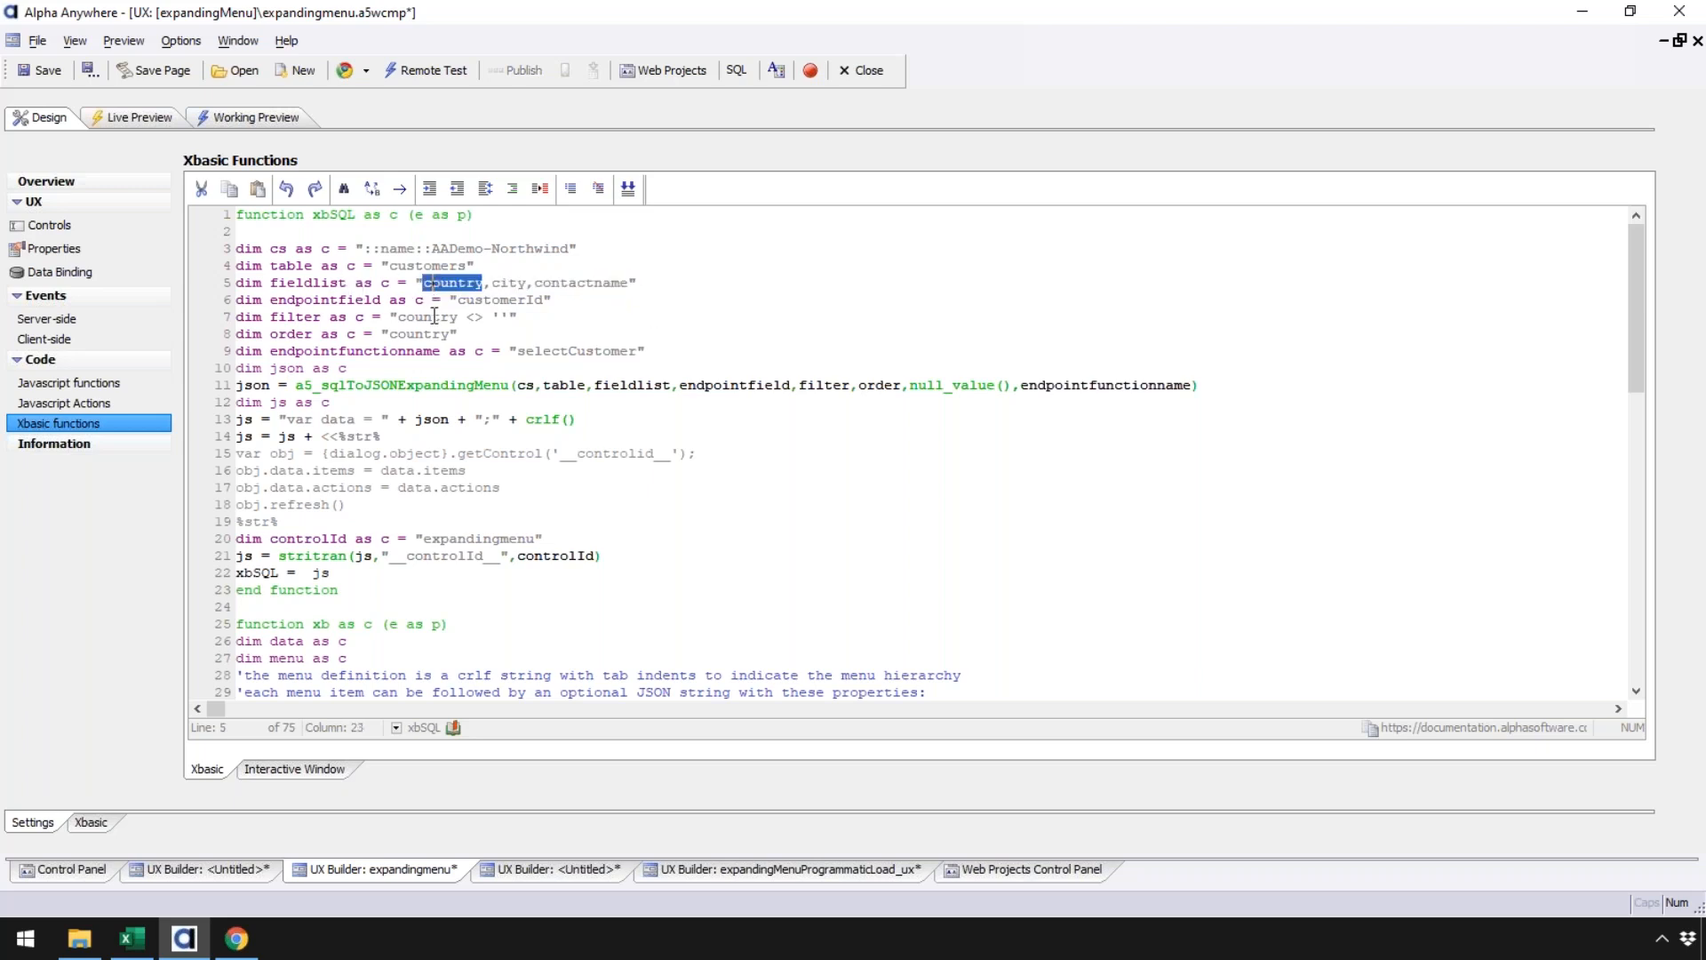
double_click(508, 284)
click(563, 283)
Step: Run the Working Preview, populate the Expanding Menu with the SQL query, and expand Argentina and Buenos Aires
click(256, 118)
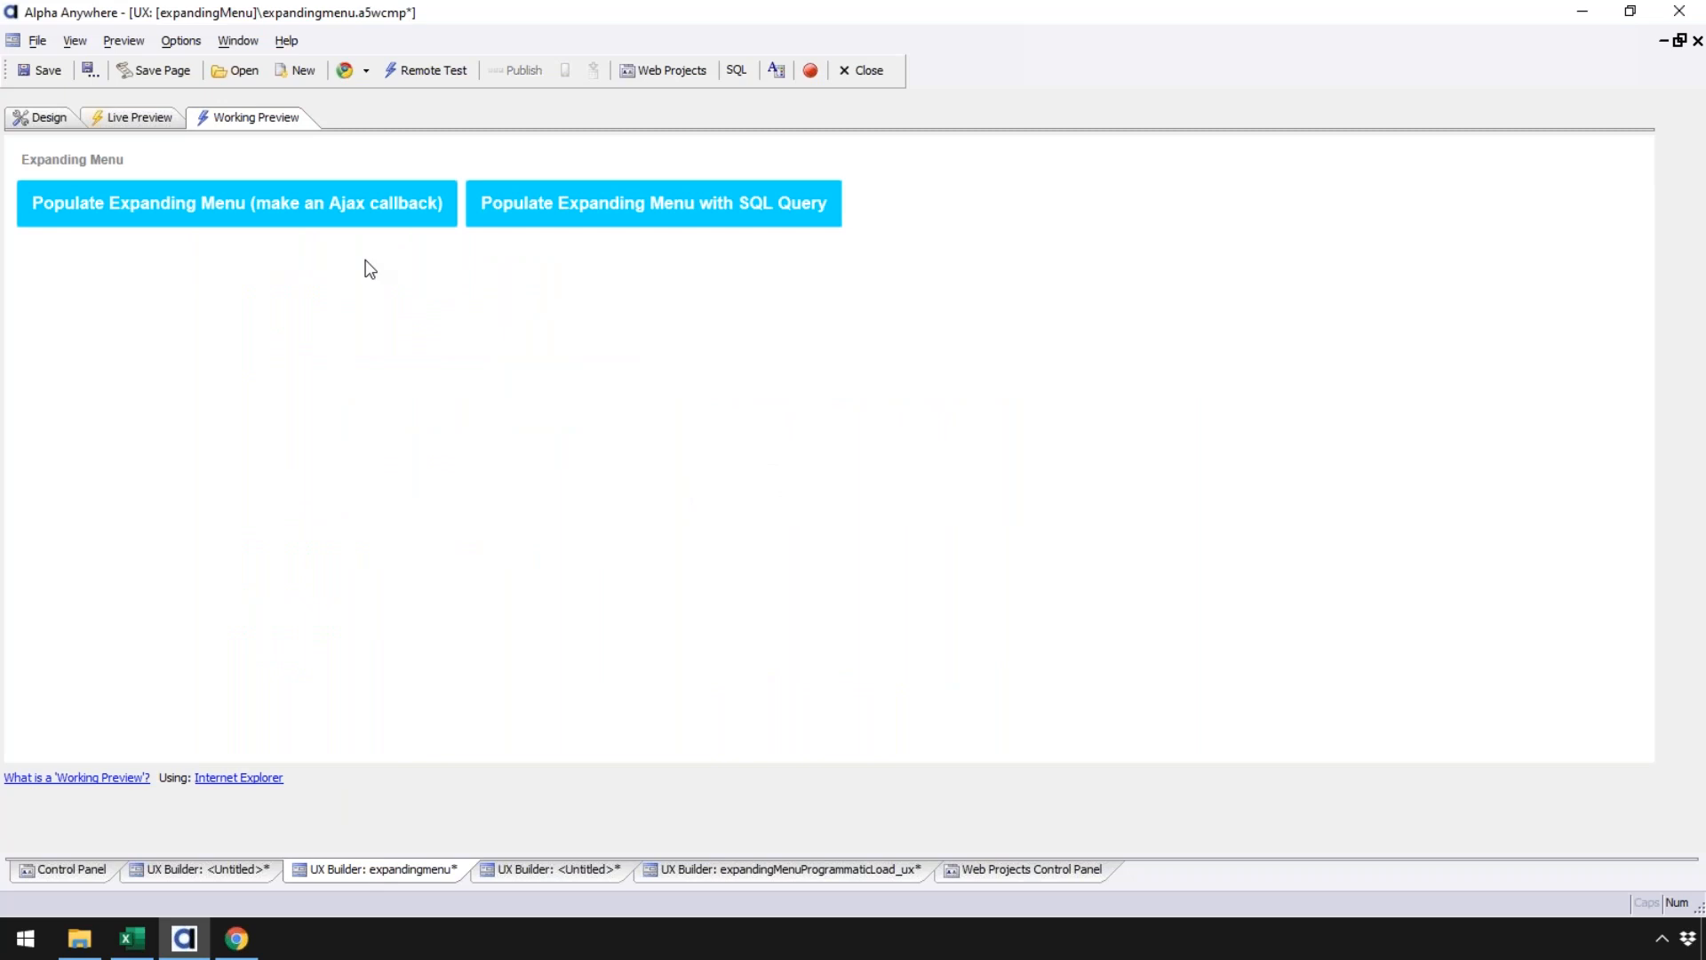
click(541, 213)
click(86, 202)
click(94, 231)
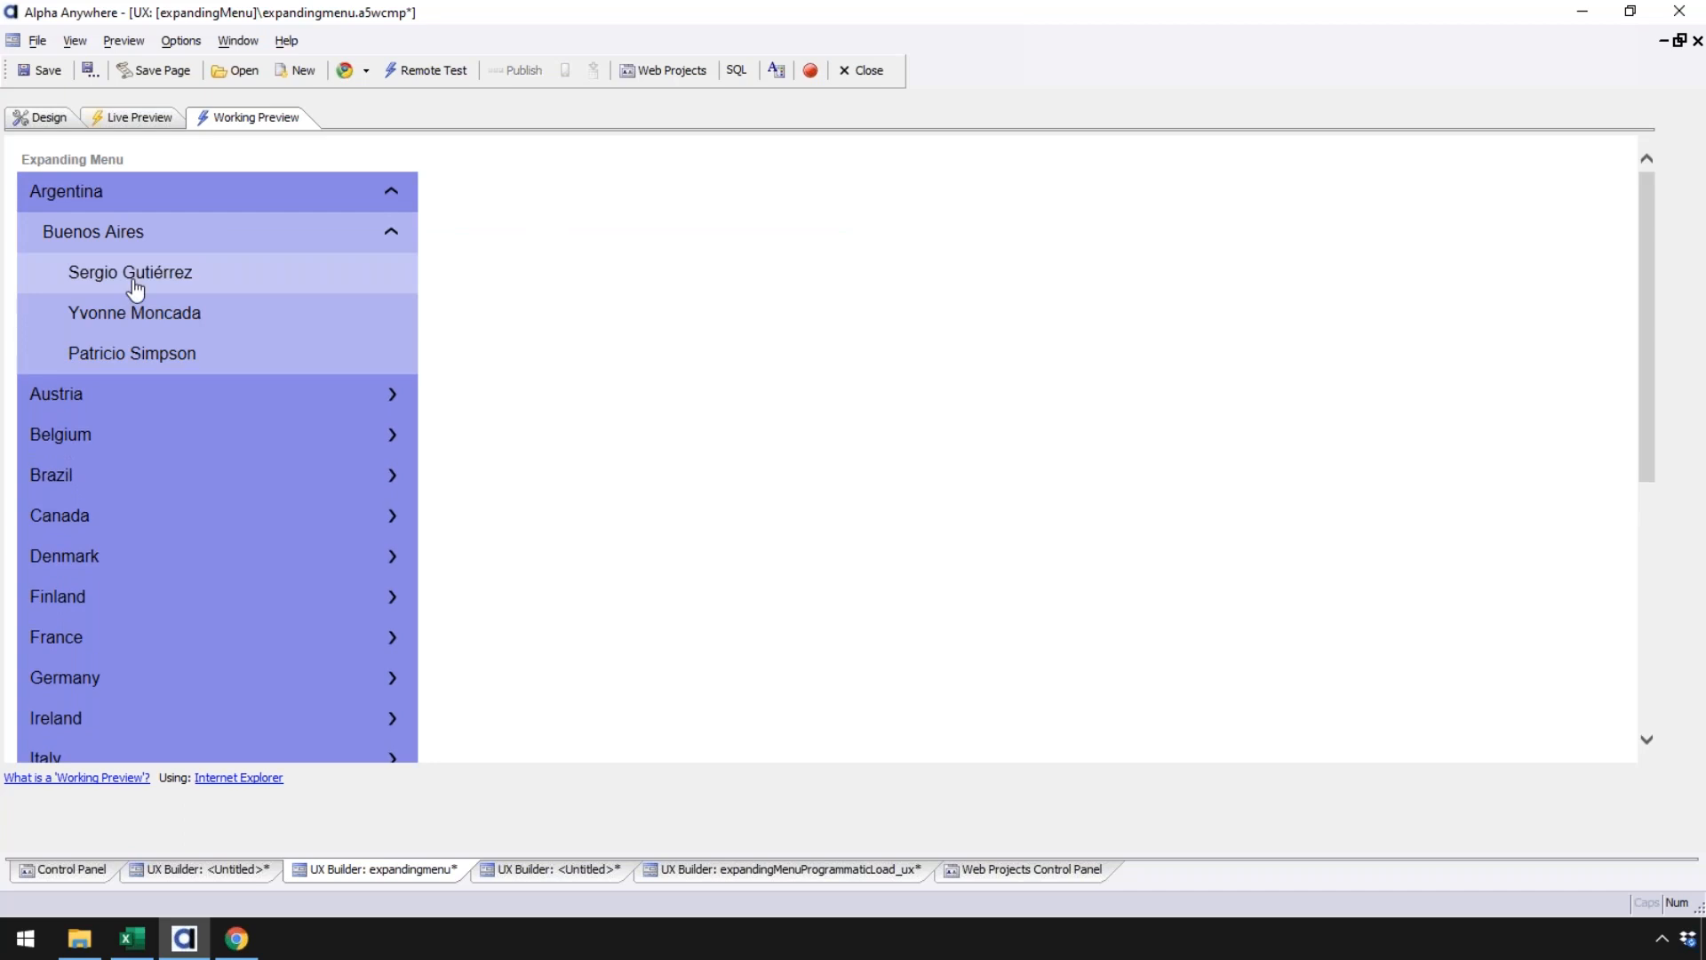
Step: Test the first contact entry under Buenos Aires, and return to the contactname entry of the xbSQL fieldlist in Design
click(133, 276)
click(897, 544)
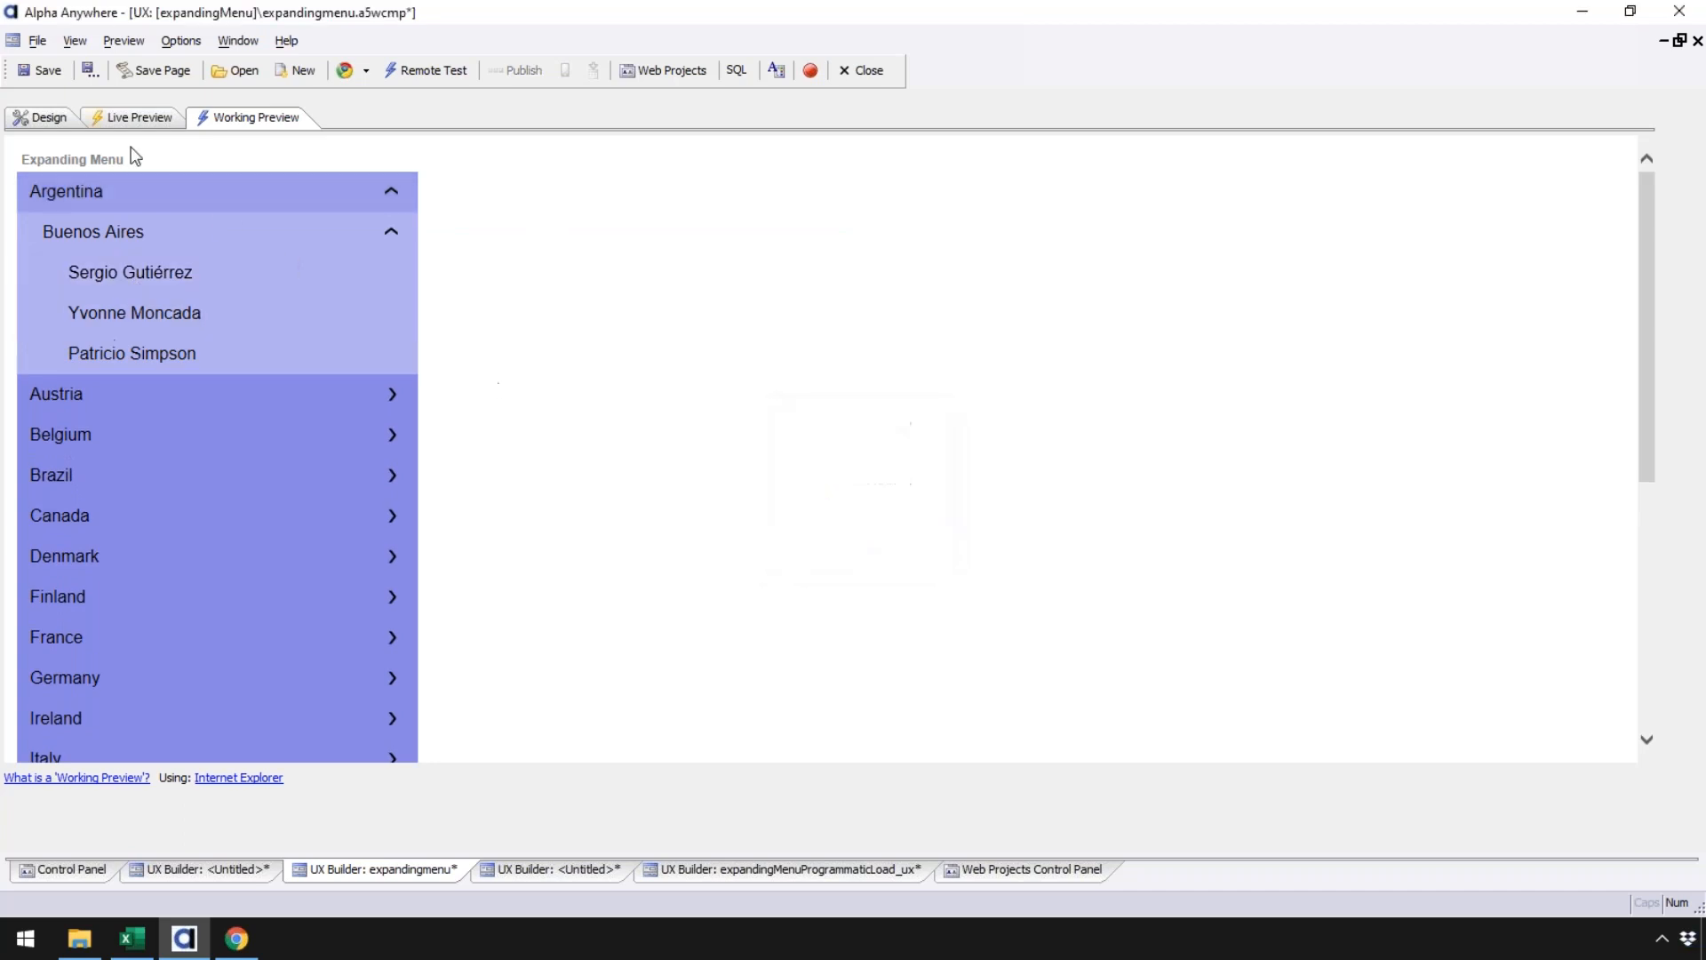
click(20, 118)
drag(534, 283, 629, 283)
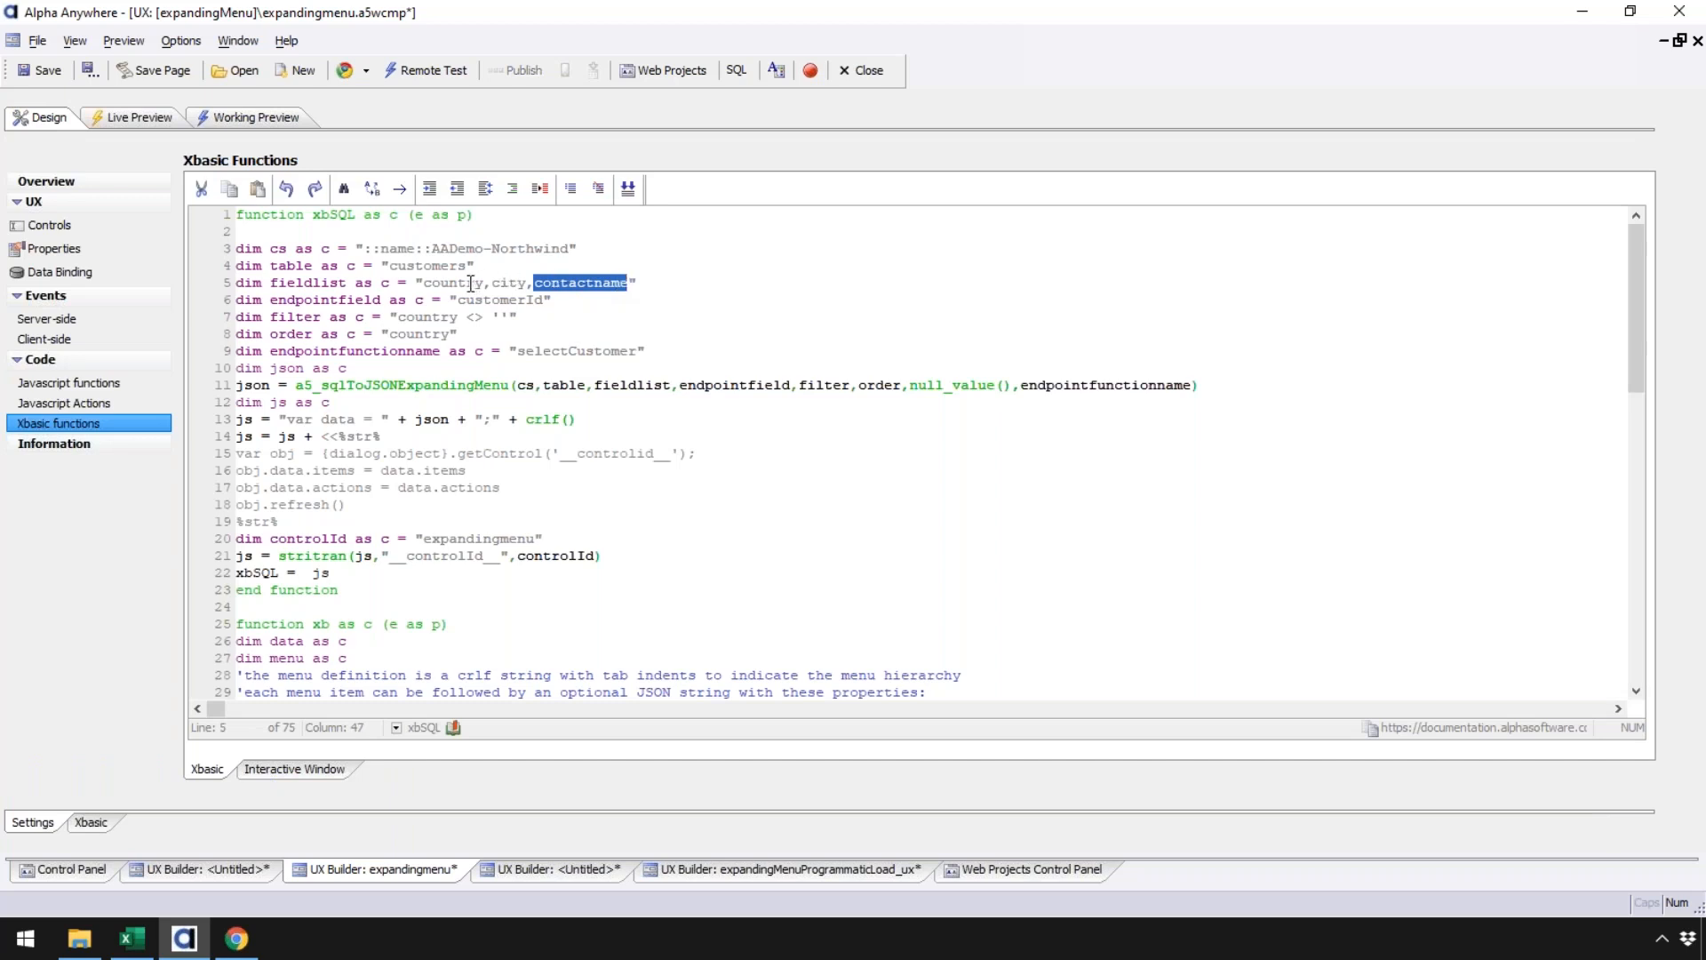
Step: Reorder the fieldlist in the xbSQL function to city,country,contactname
click(425, 283)
text(city,)
click(579, 284)
key(BackSpace)
key(BackSpace)
key(BackSpace)
key(BackSpace)
key(BackSpace)
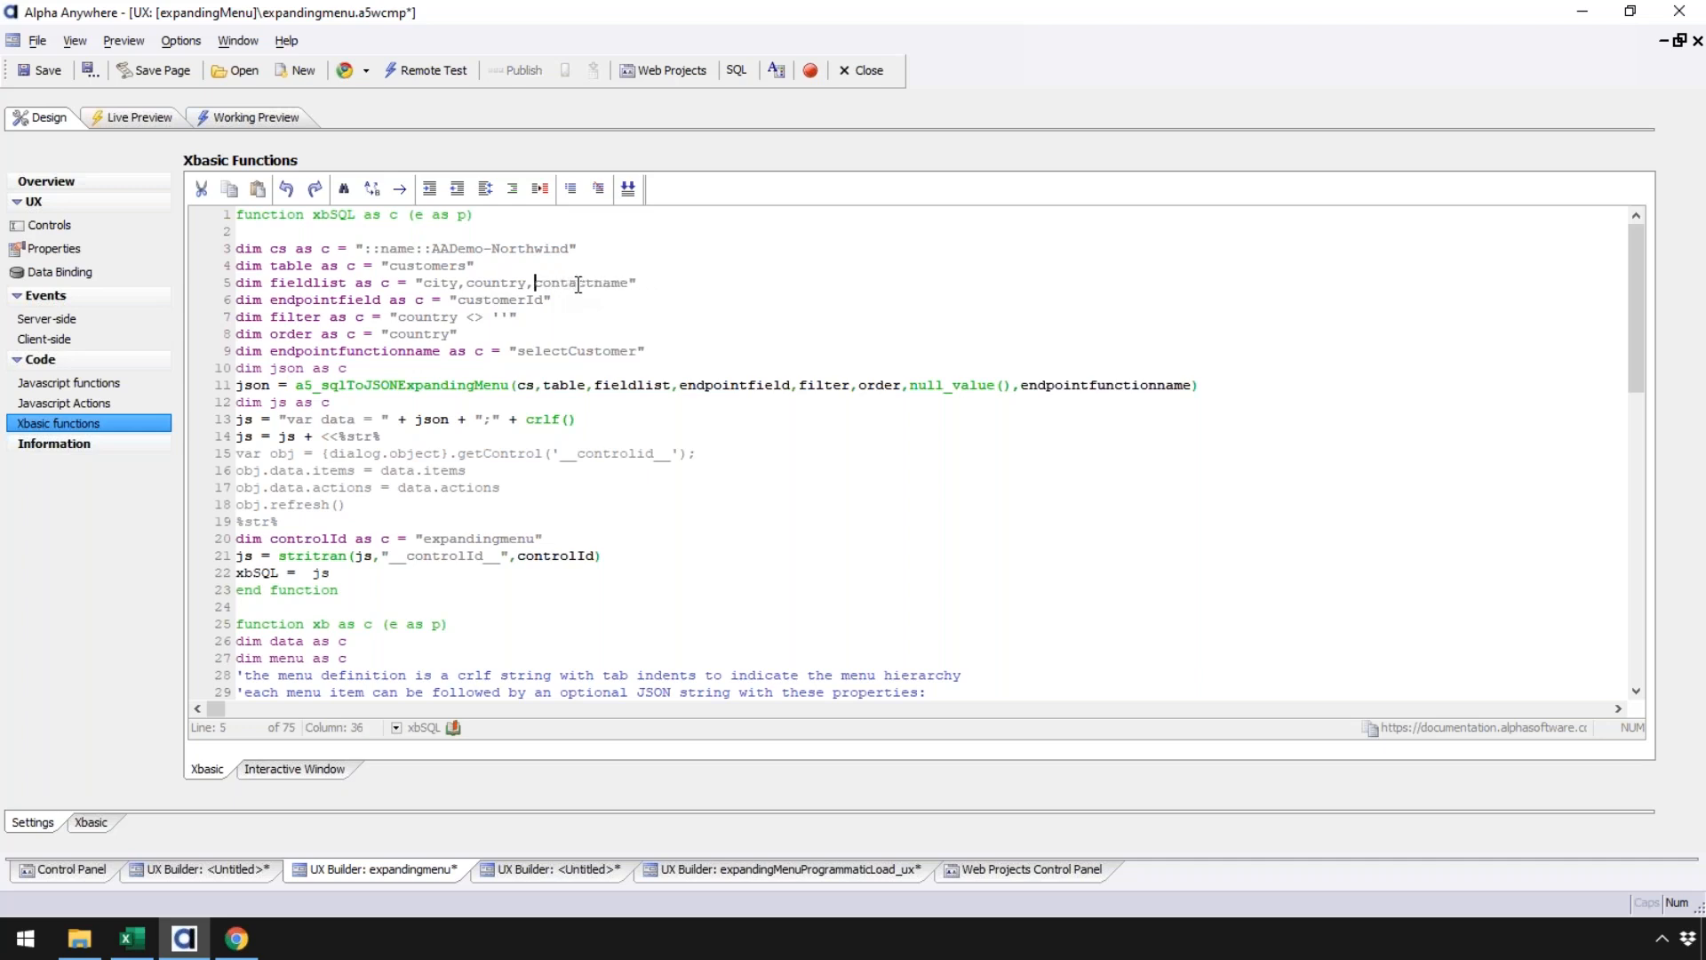
Step: Run the Working Preview, populate the Expanding Menu with the SQL query, and expand Buenos Aires, Argentina and Salzburg
click(267, 118)
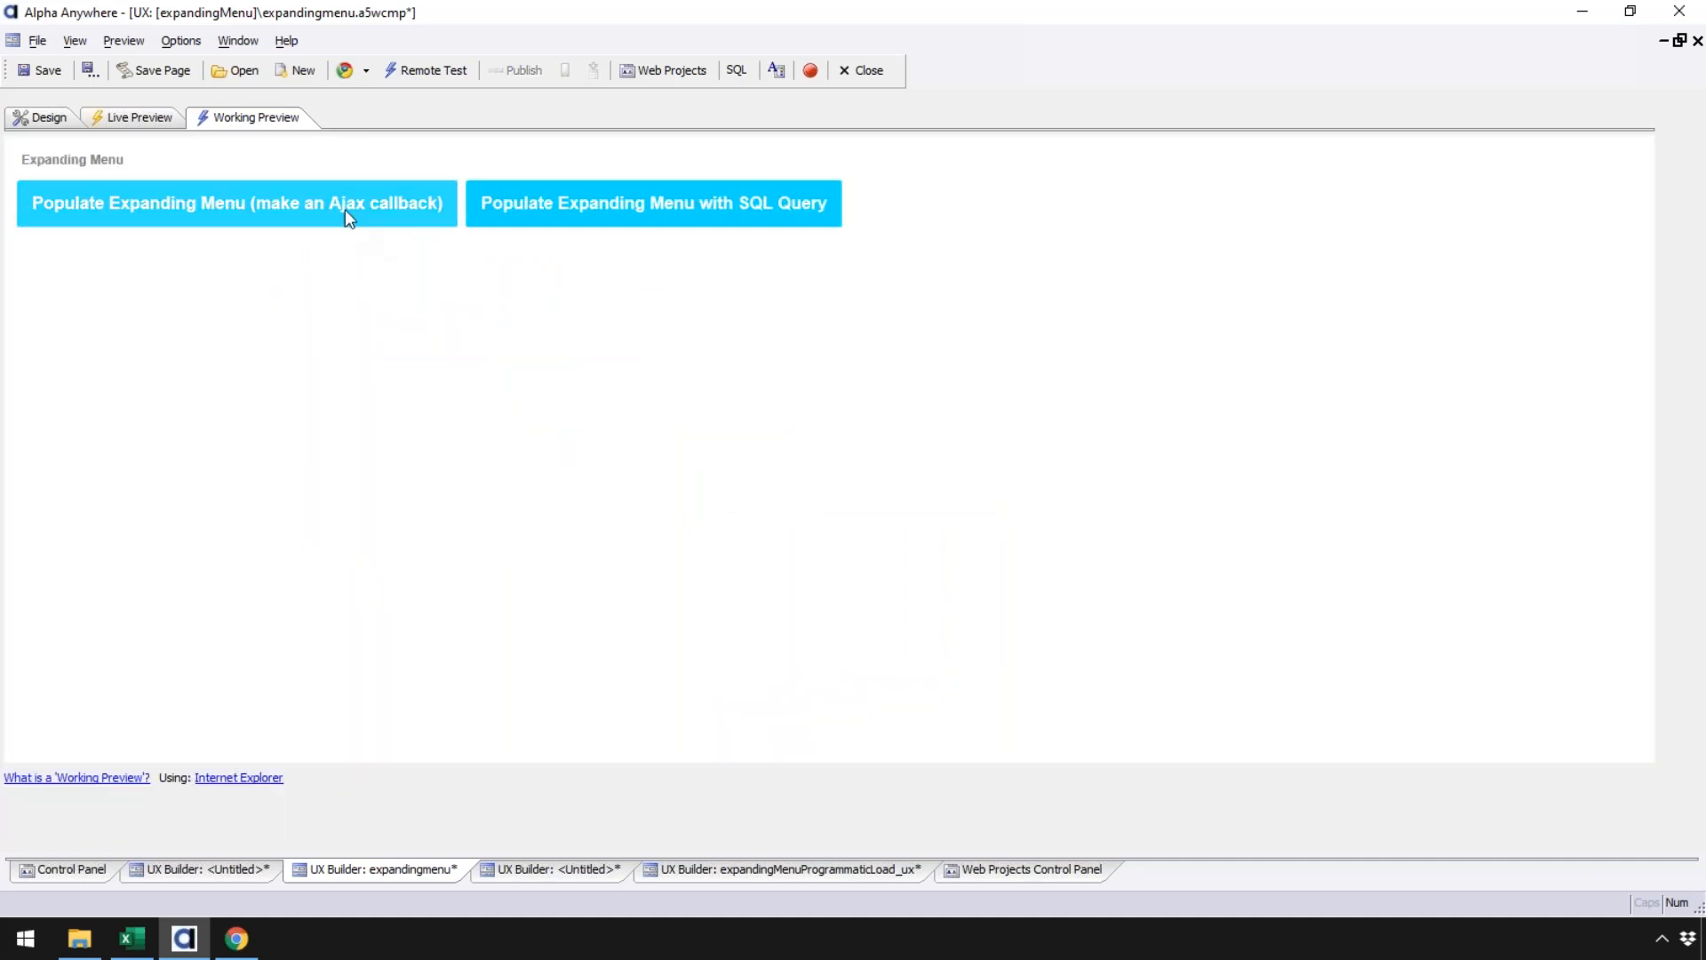
click(586, 208)
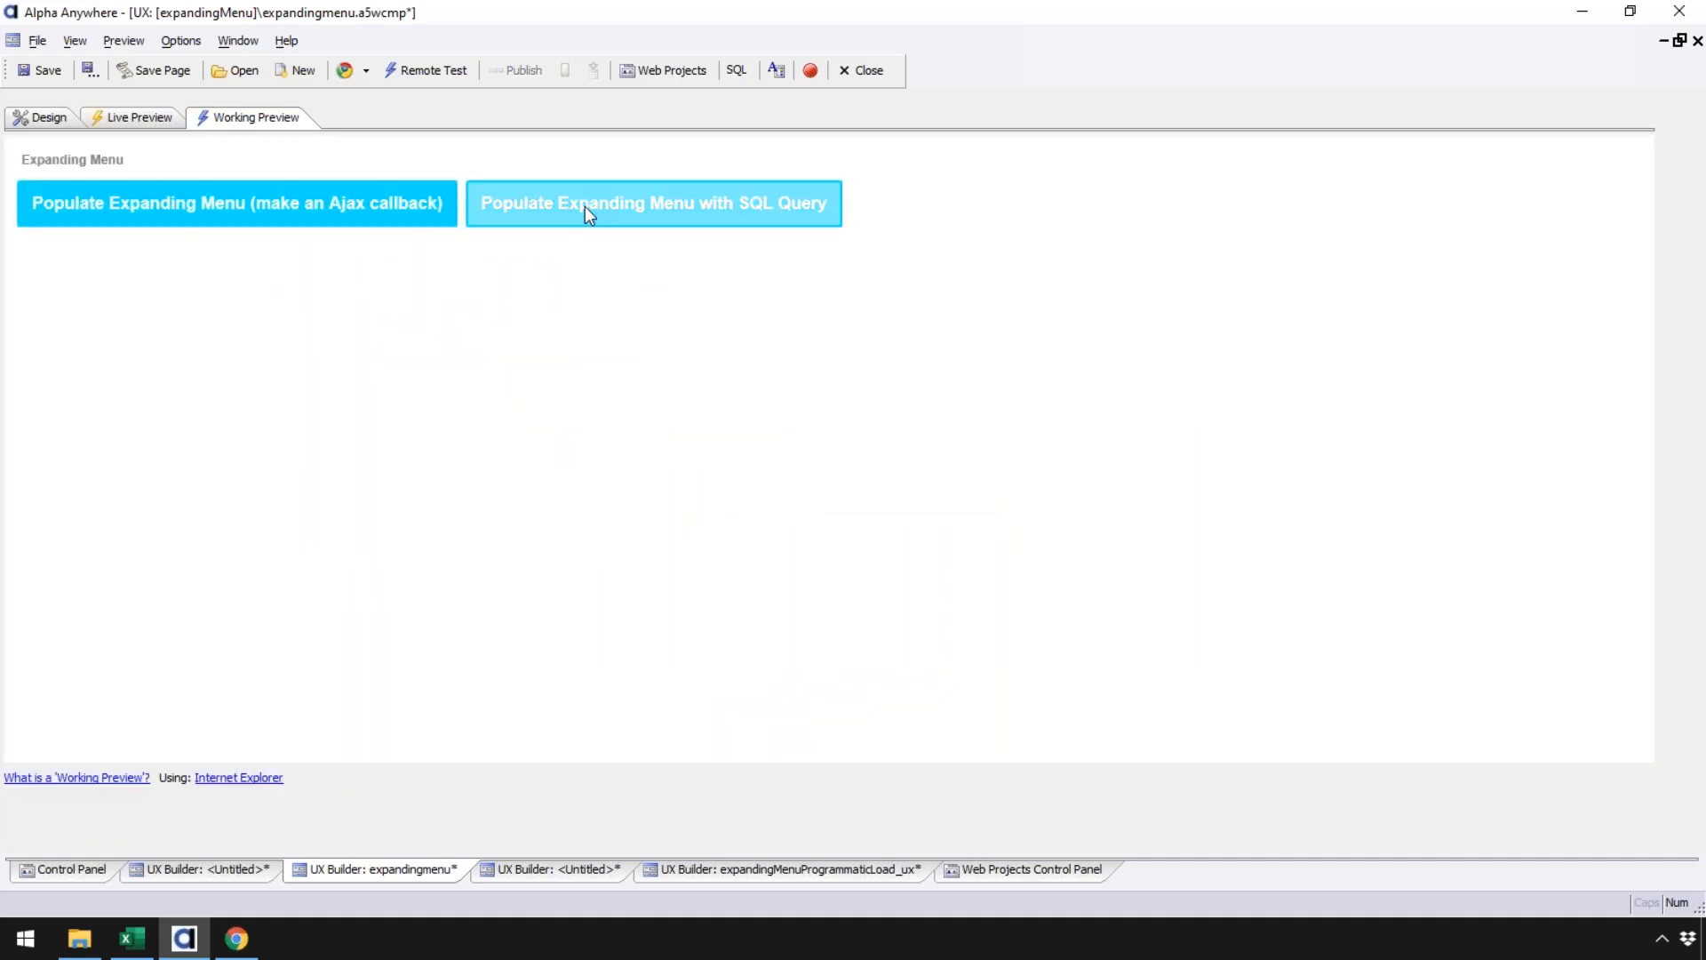
click(184, 199)
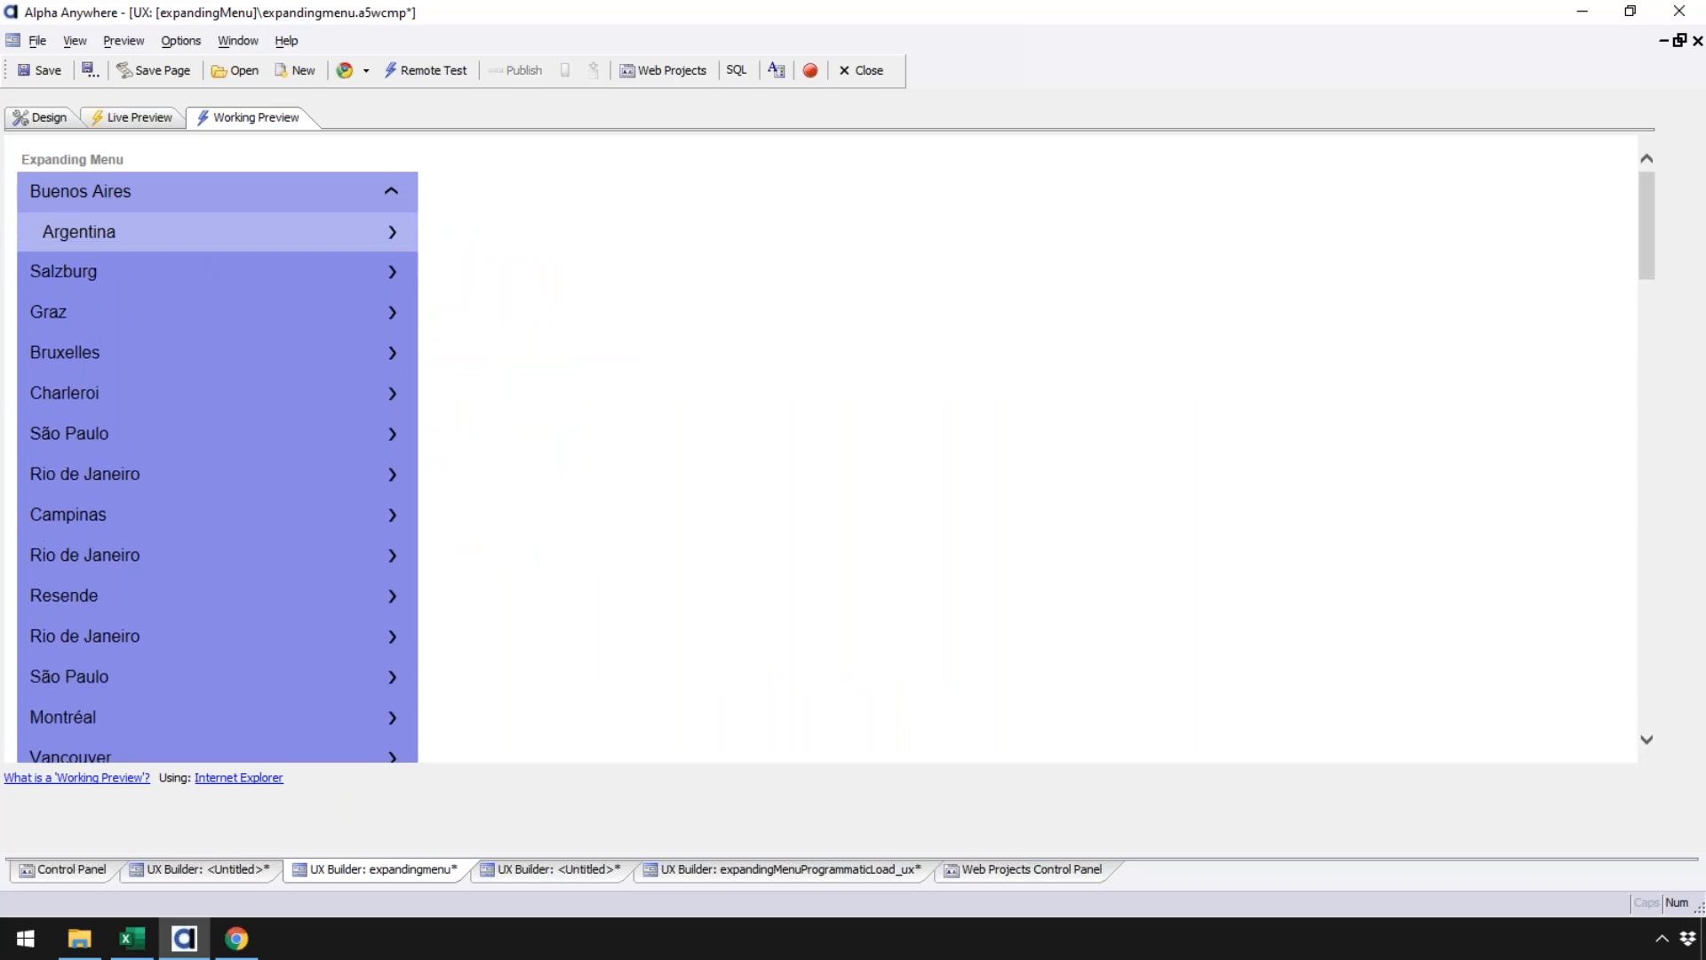
click(149, 395)
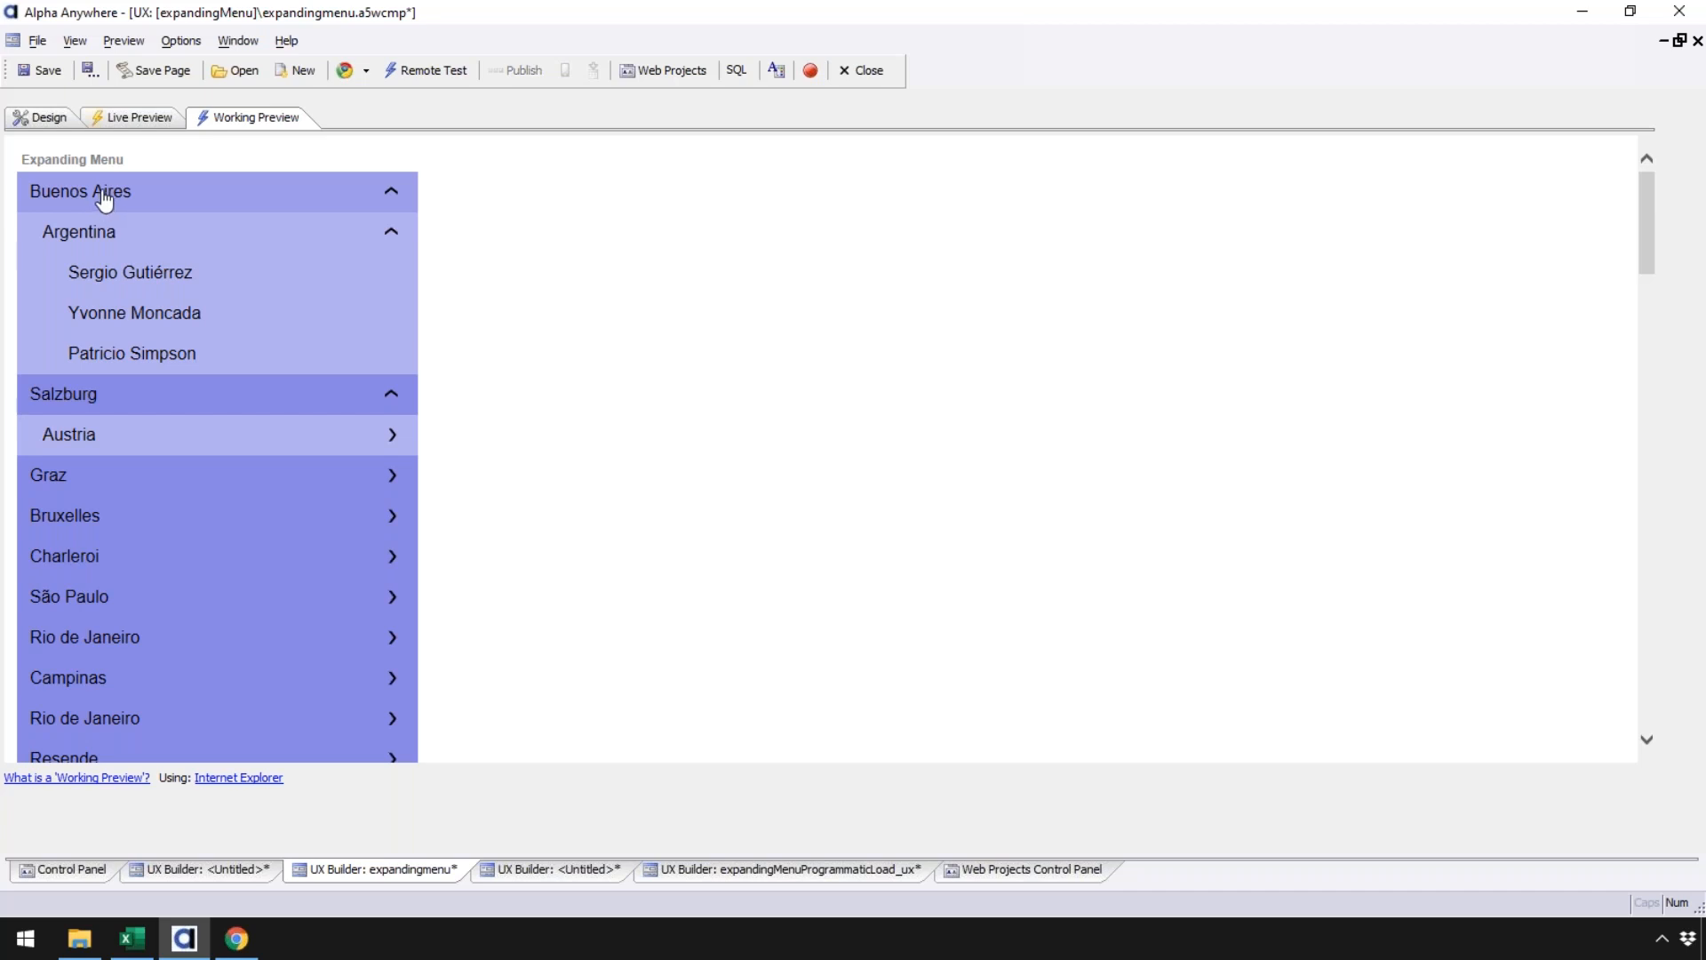
Step: Change the fieldlist in the xbSQL function to group,country,city,contactname
click(40, 117)
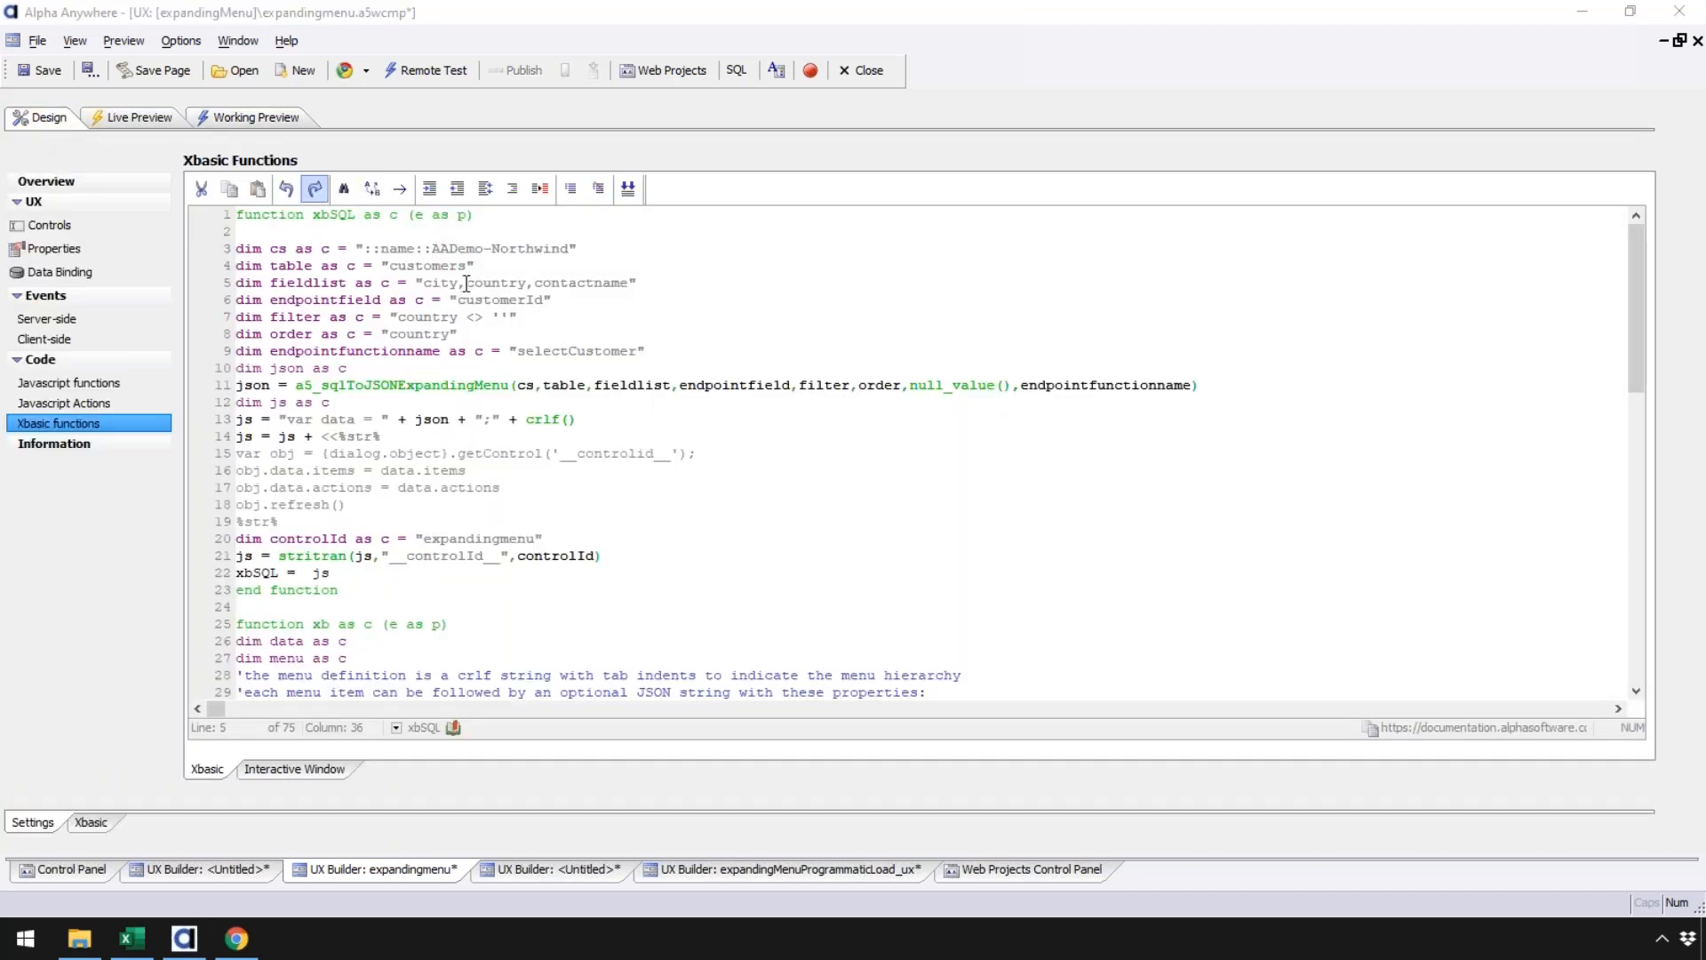
drag(465, 283, 425, 279)
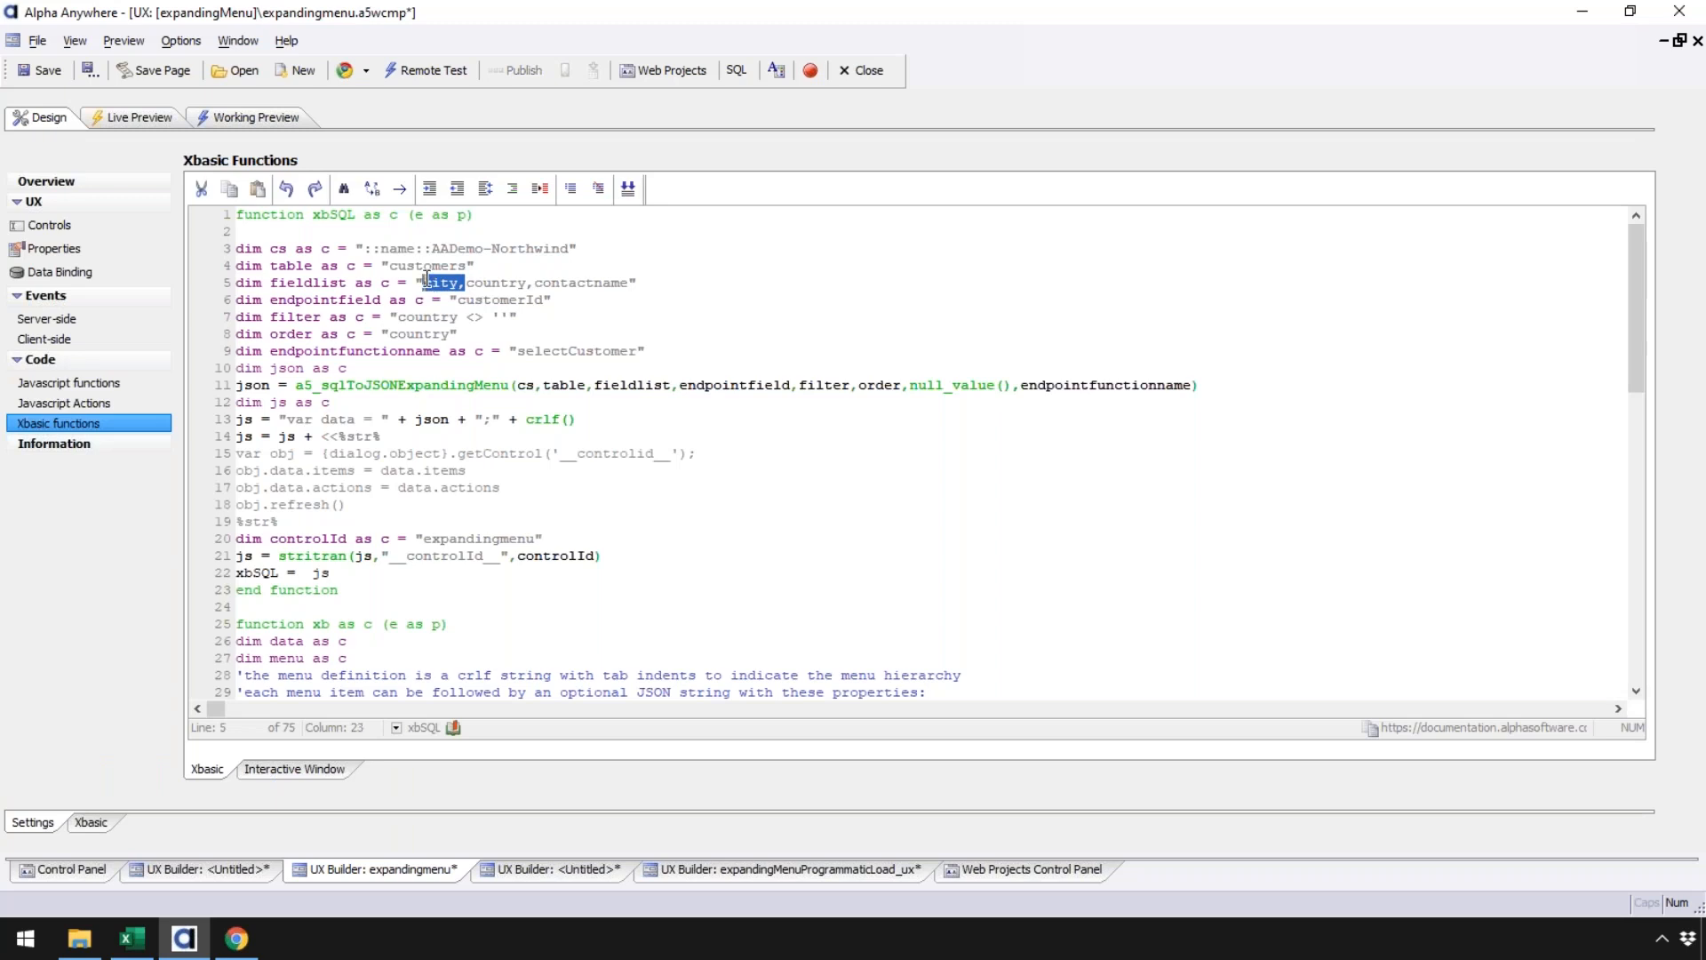
text(group,conu)
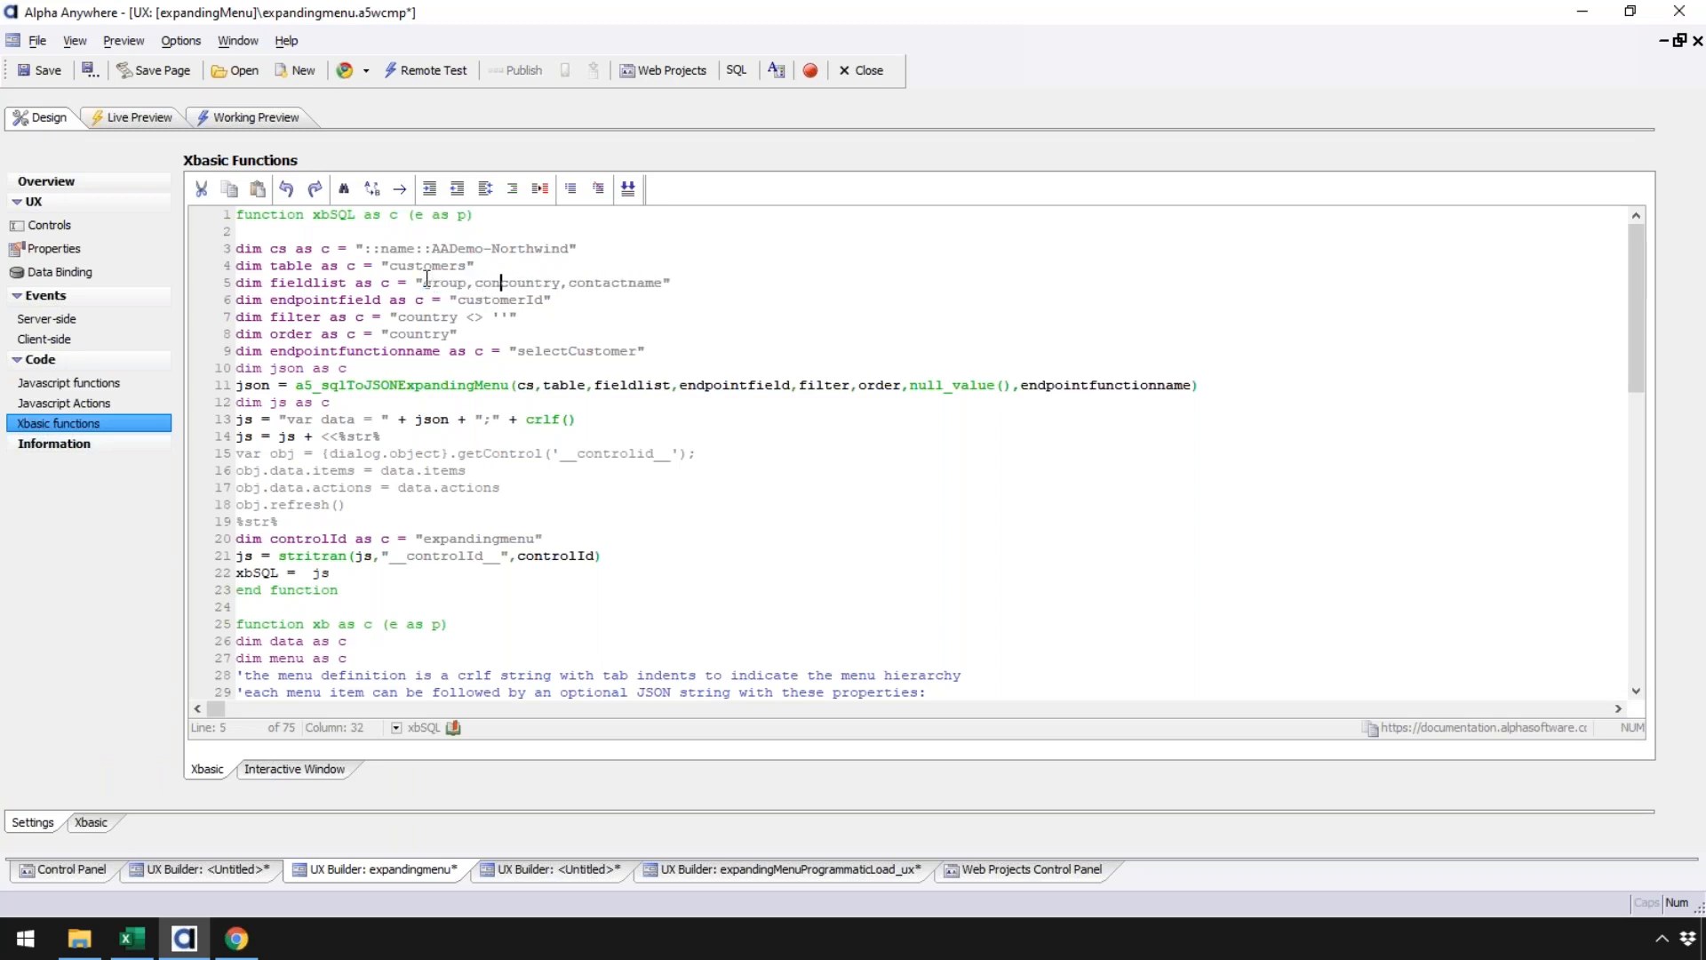
key(BackSpace)
text(ntry,city)
key(shift+Right)
key(shift+Right)
key(shift+Right)
key(shift+Right)
key(shift+Right)
key(shift+Right)
key(shift+Right)
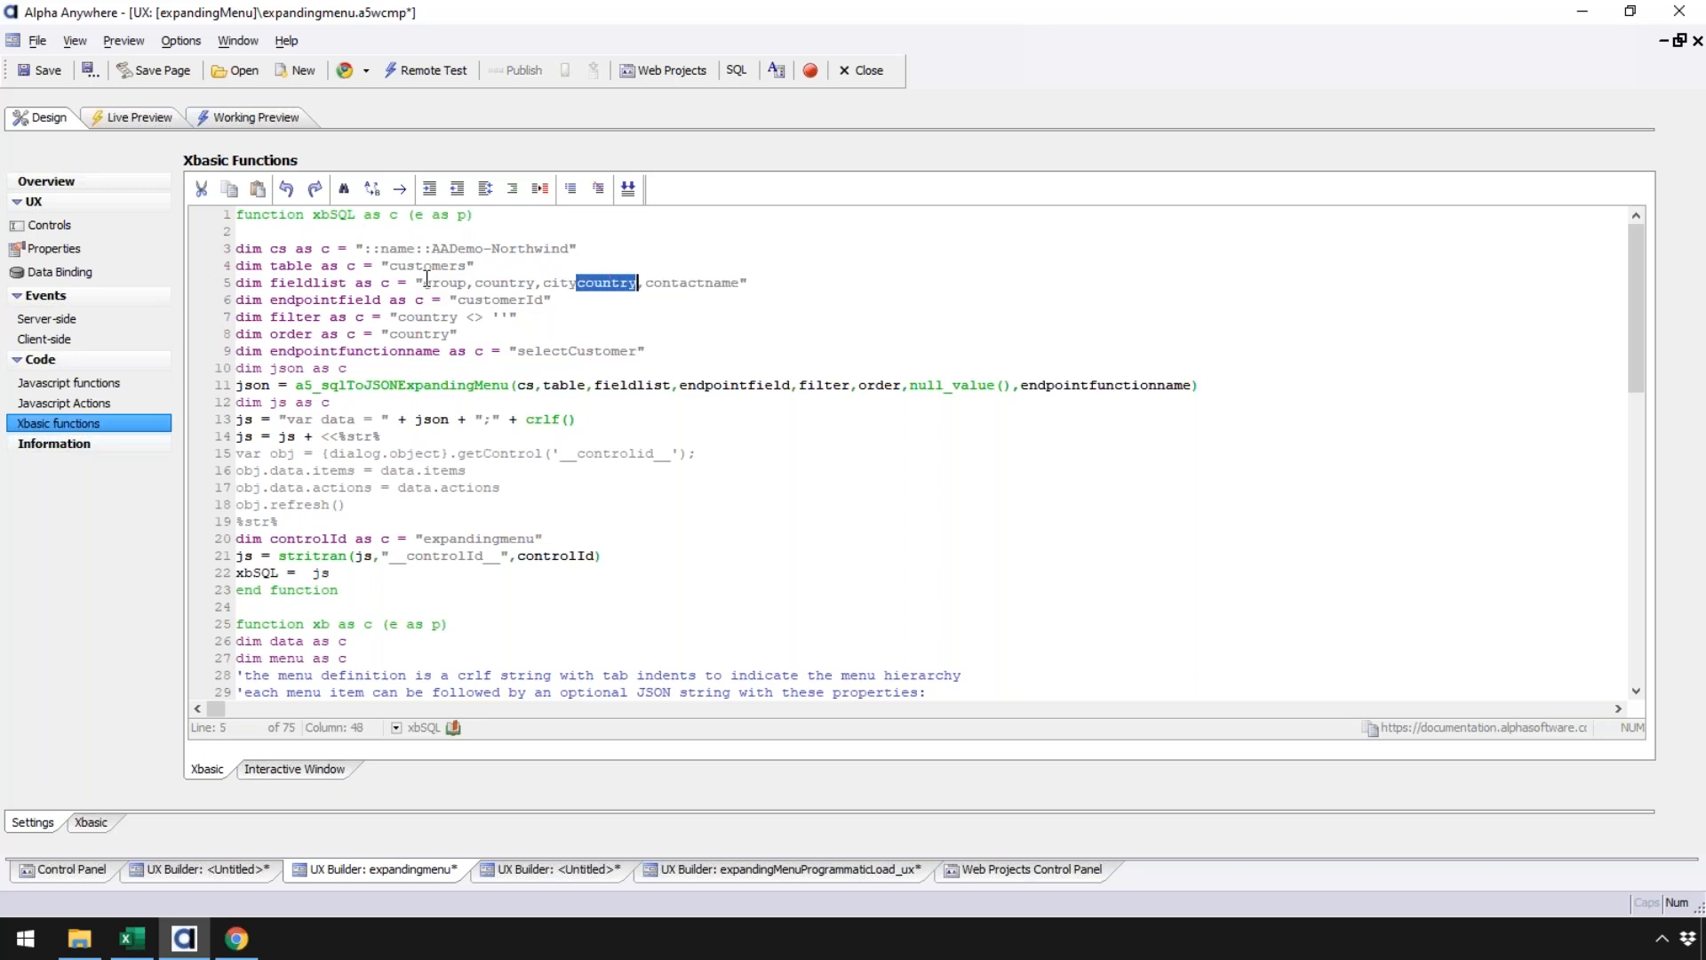
key(Delete)
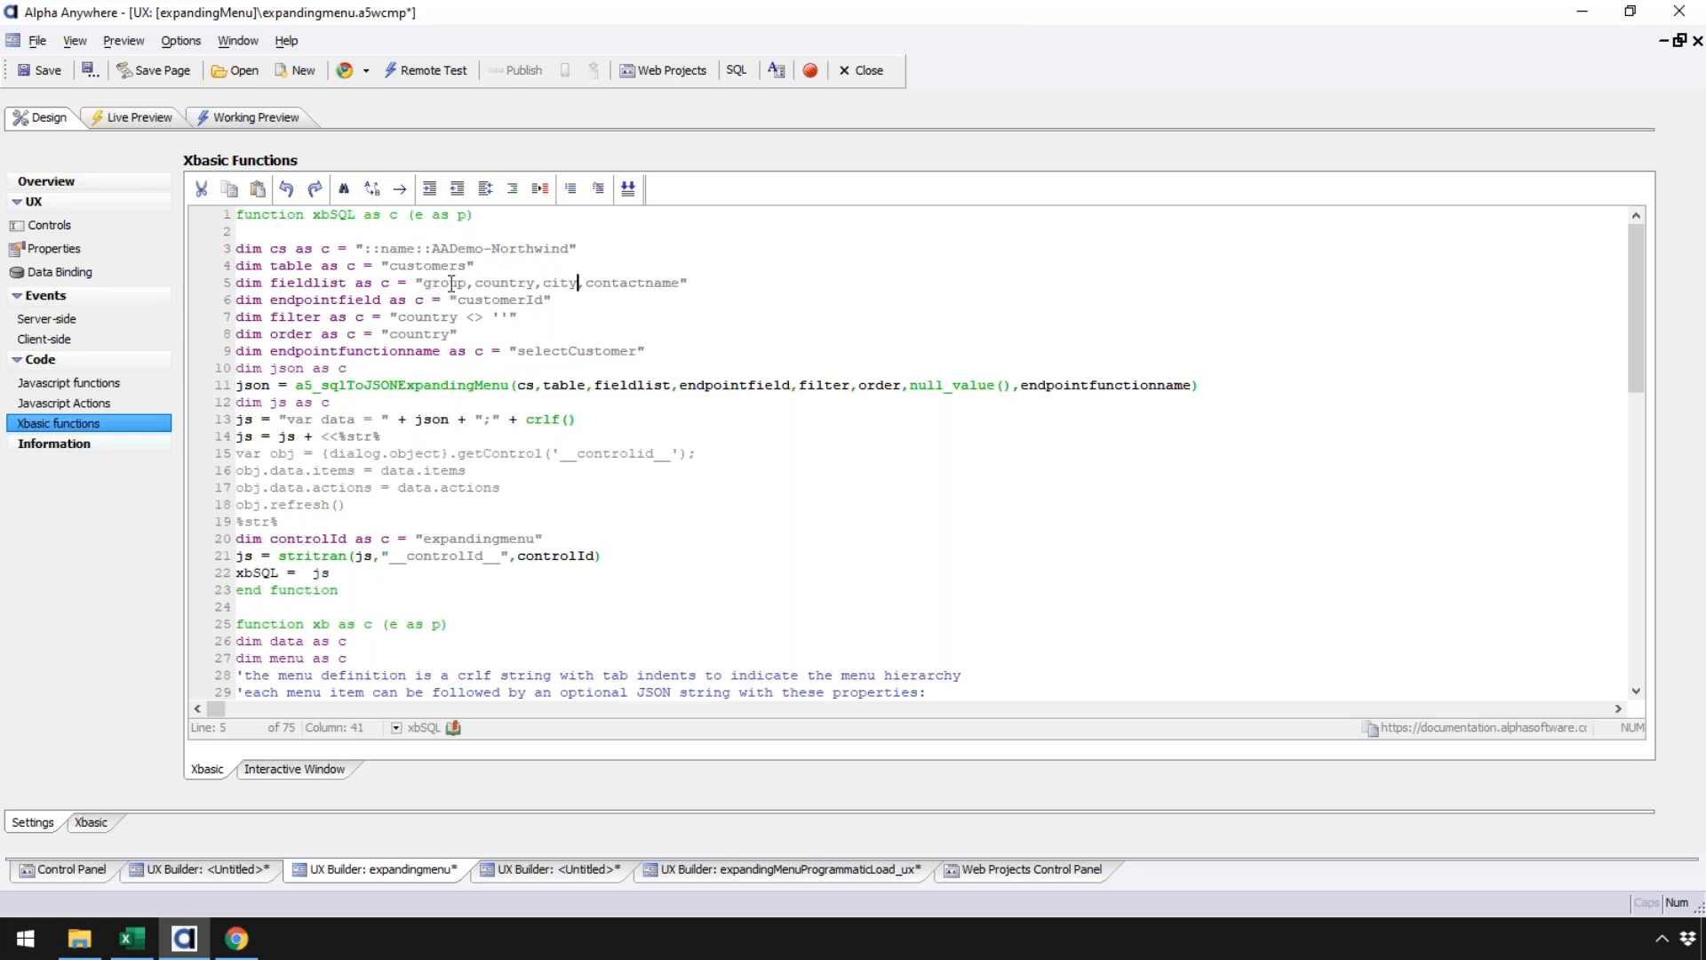
double_click(420, 266)
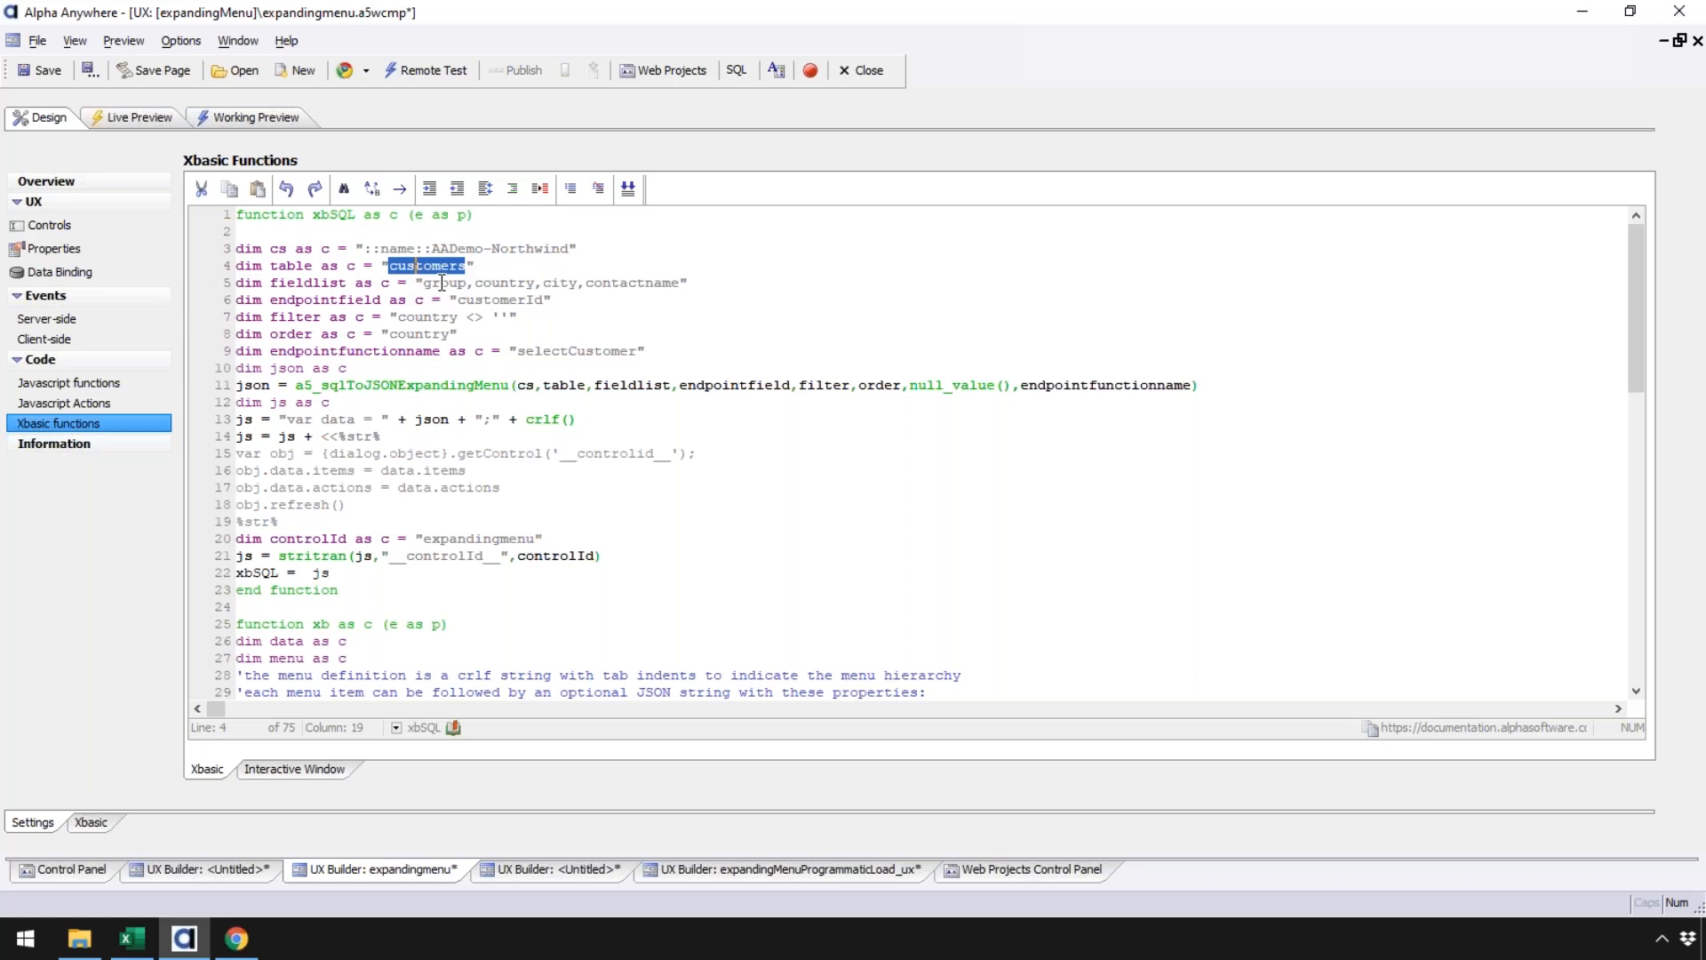
double_click(447, 284)
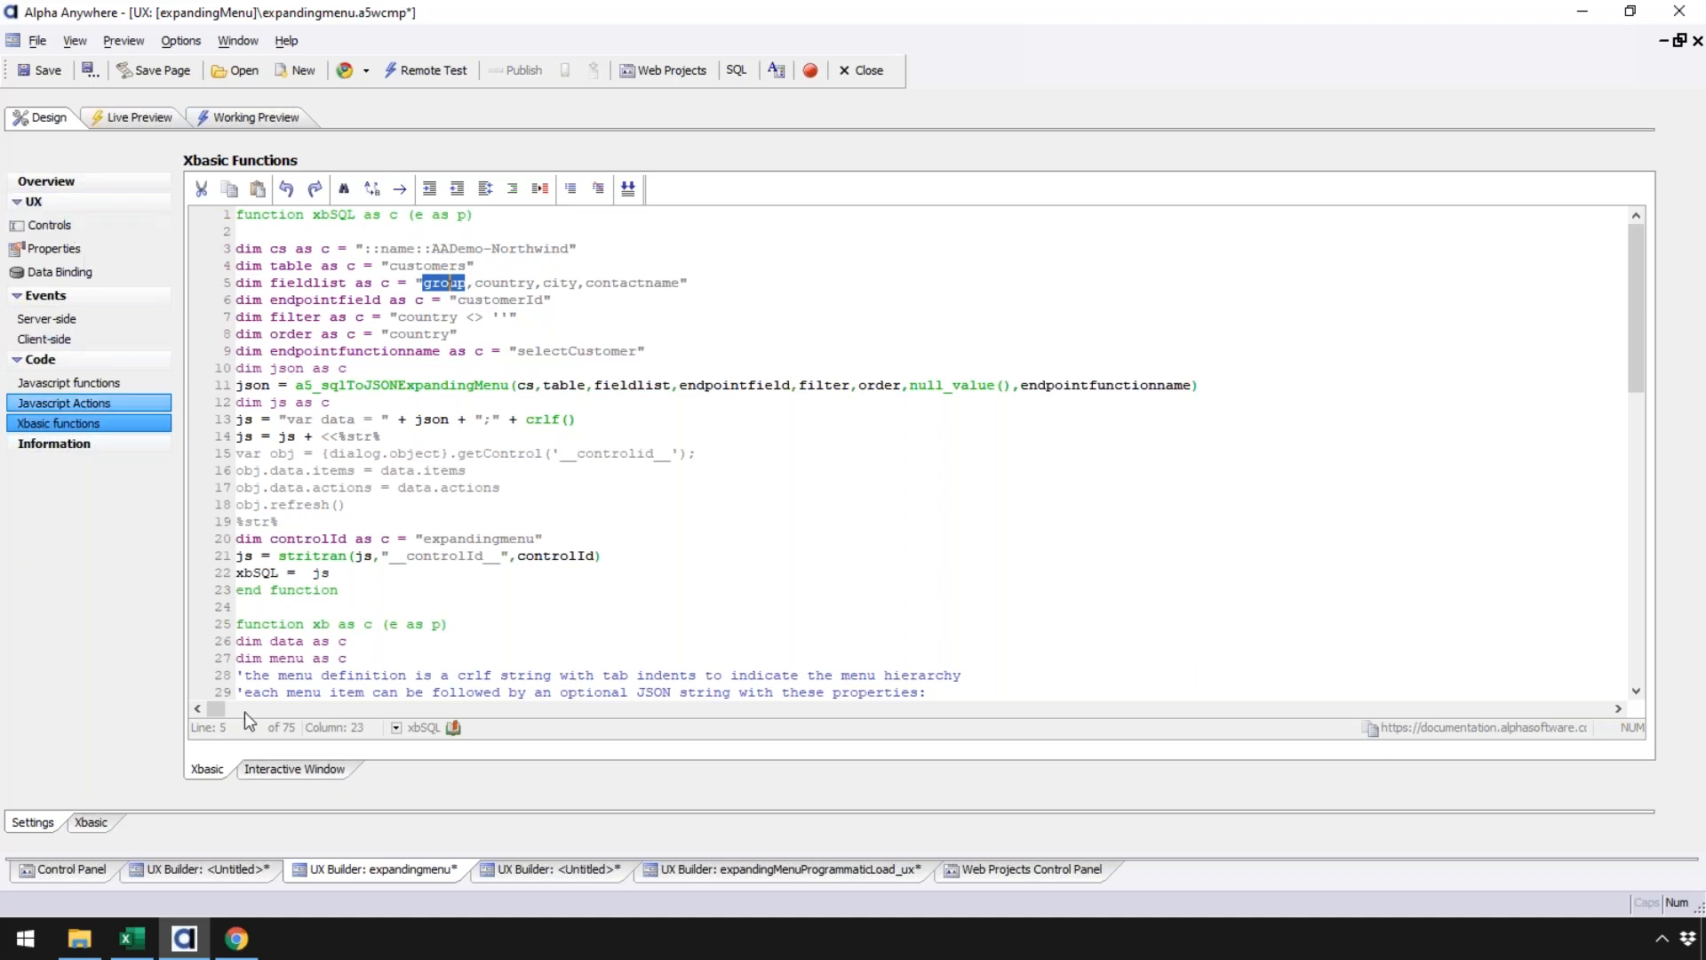
Step: Read the ExpandingMenu control's usage tips on closing a leaf when executing its onClick action, and copy the example to the clipboard
click(78, 233)
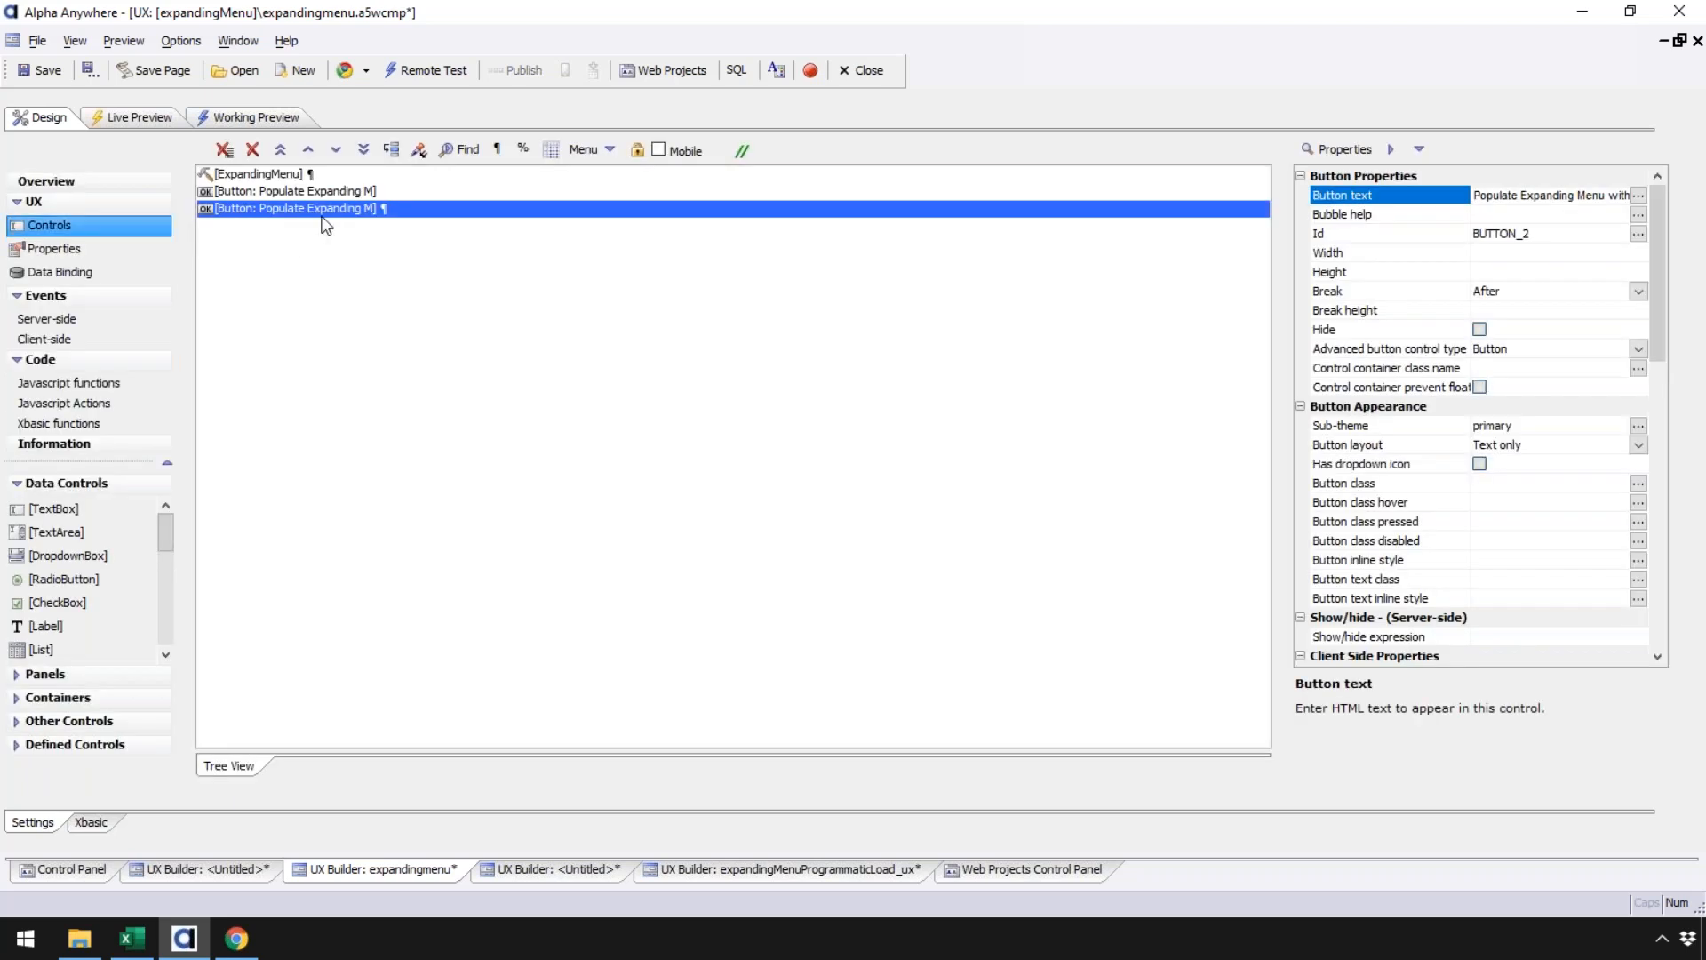
double_click(312, 174)
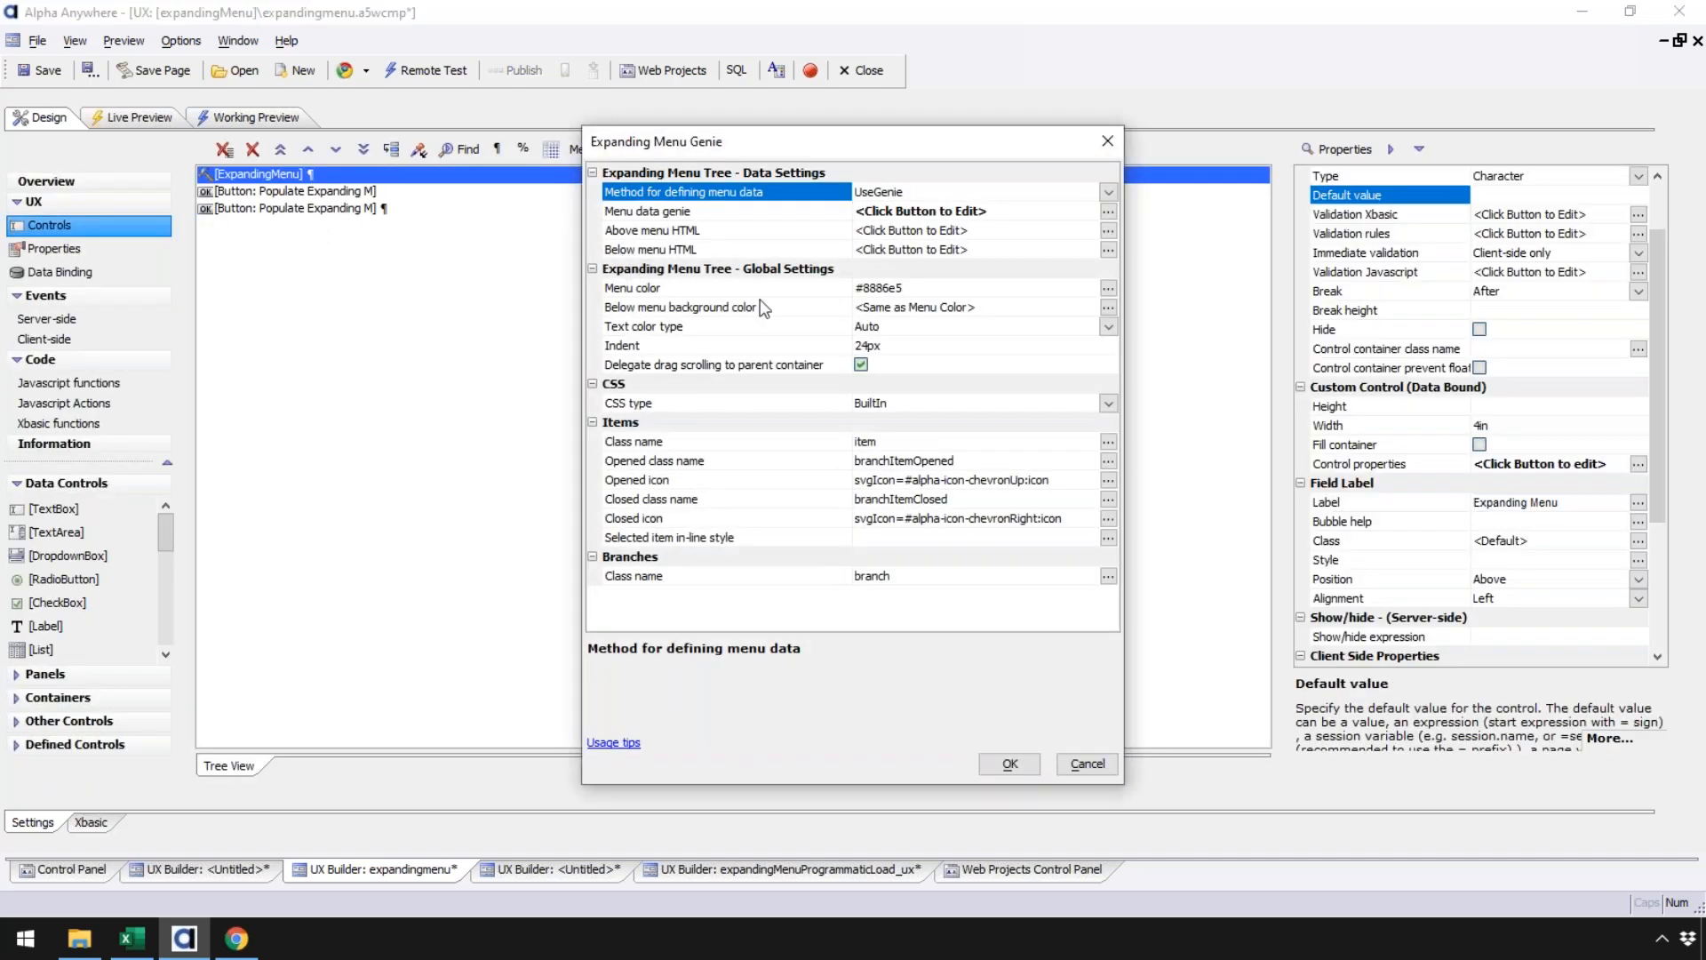
click(613, 742)
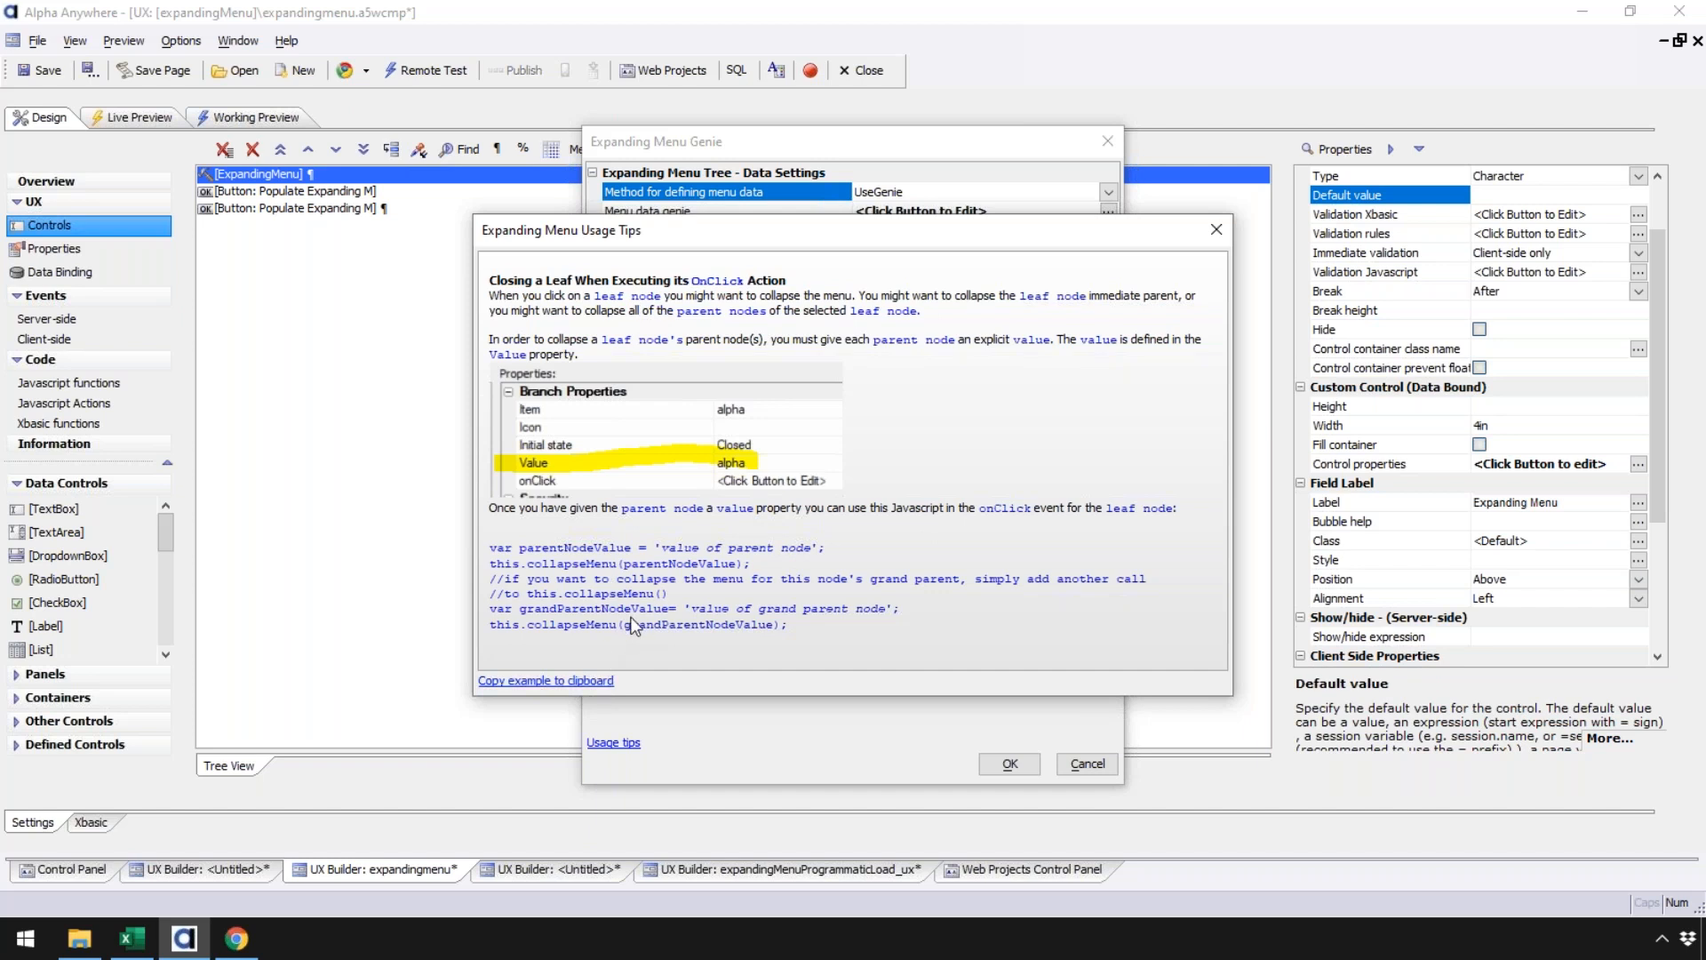
click(545, 681)
click(884, 536)
click(1215, 229)
Step: Switch to Chrome to read the ExpandingMenu documentation's video entry on collapsing the menu, and return to Alpha Anywhere to cancel the genie
click(237, 939)
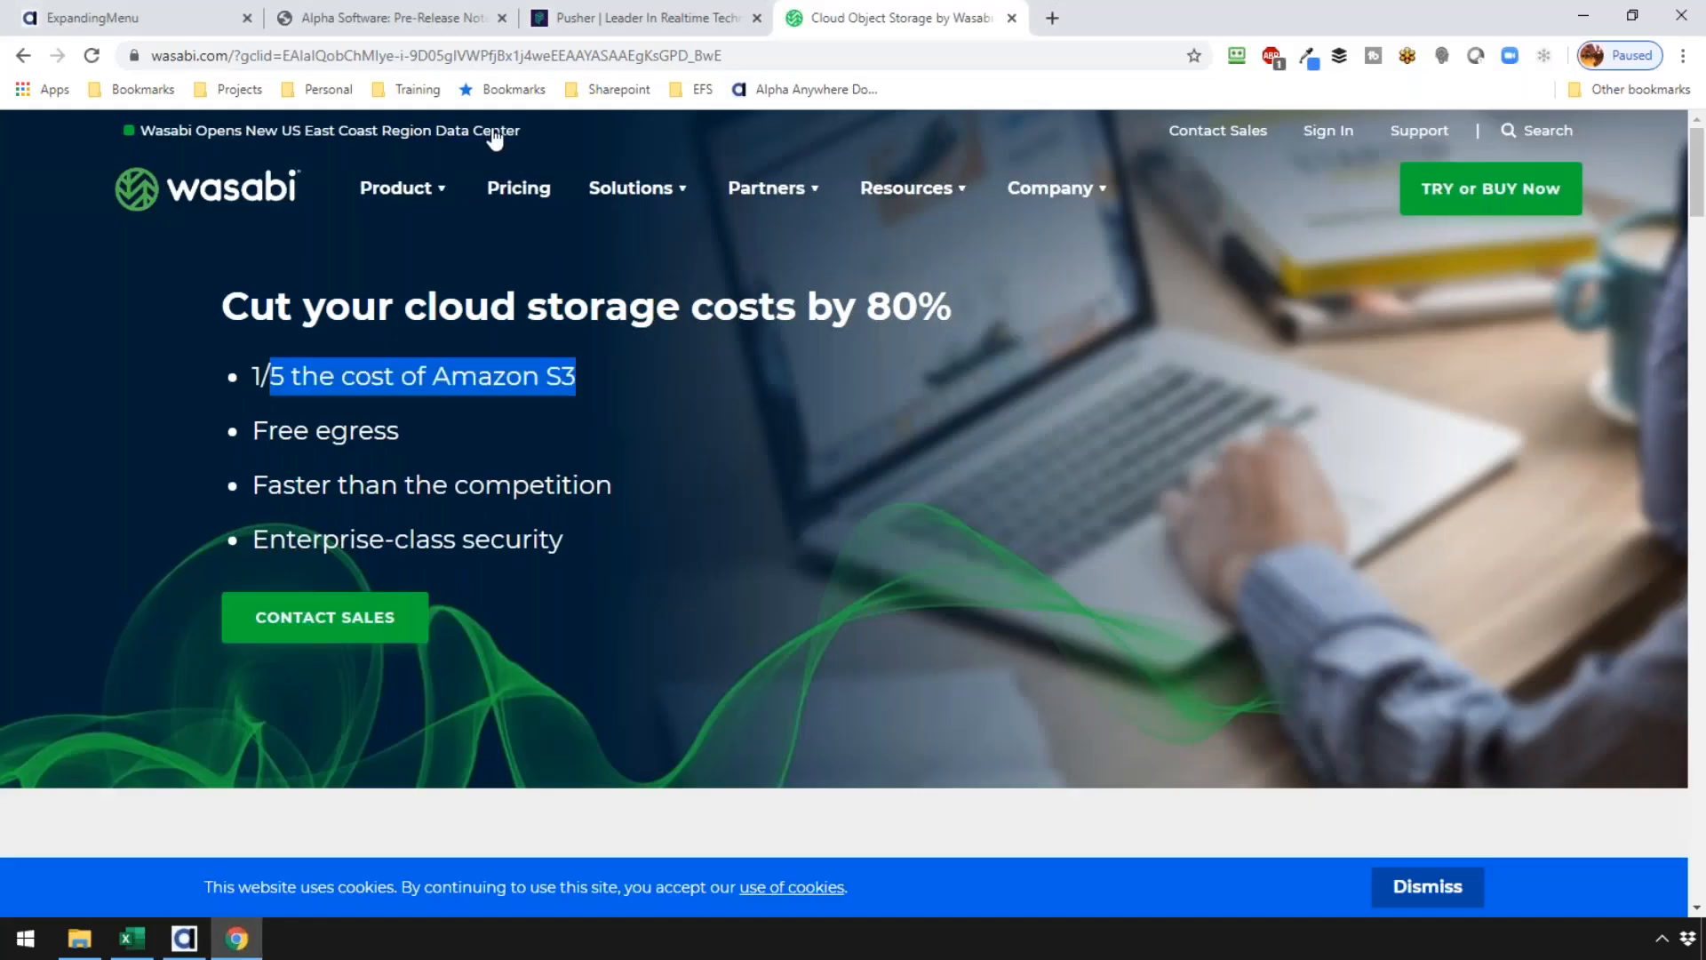
click(424, 19)
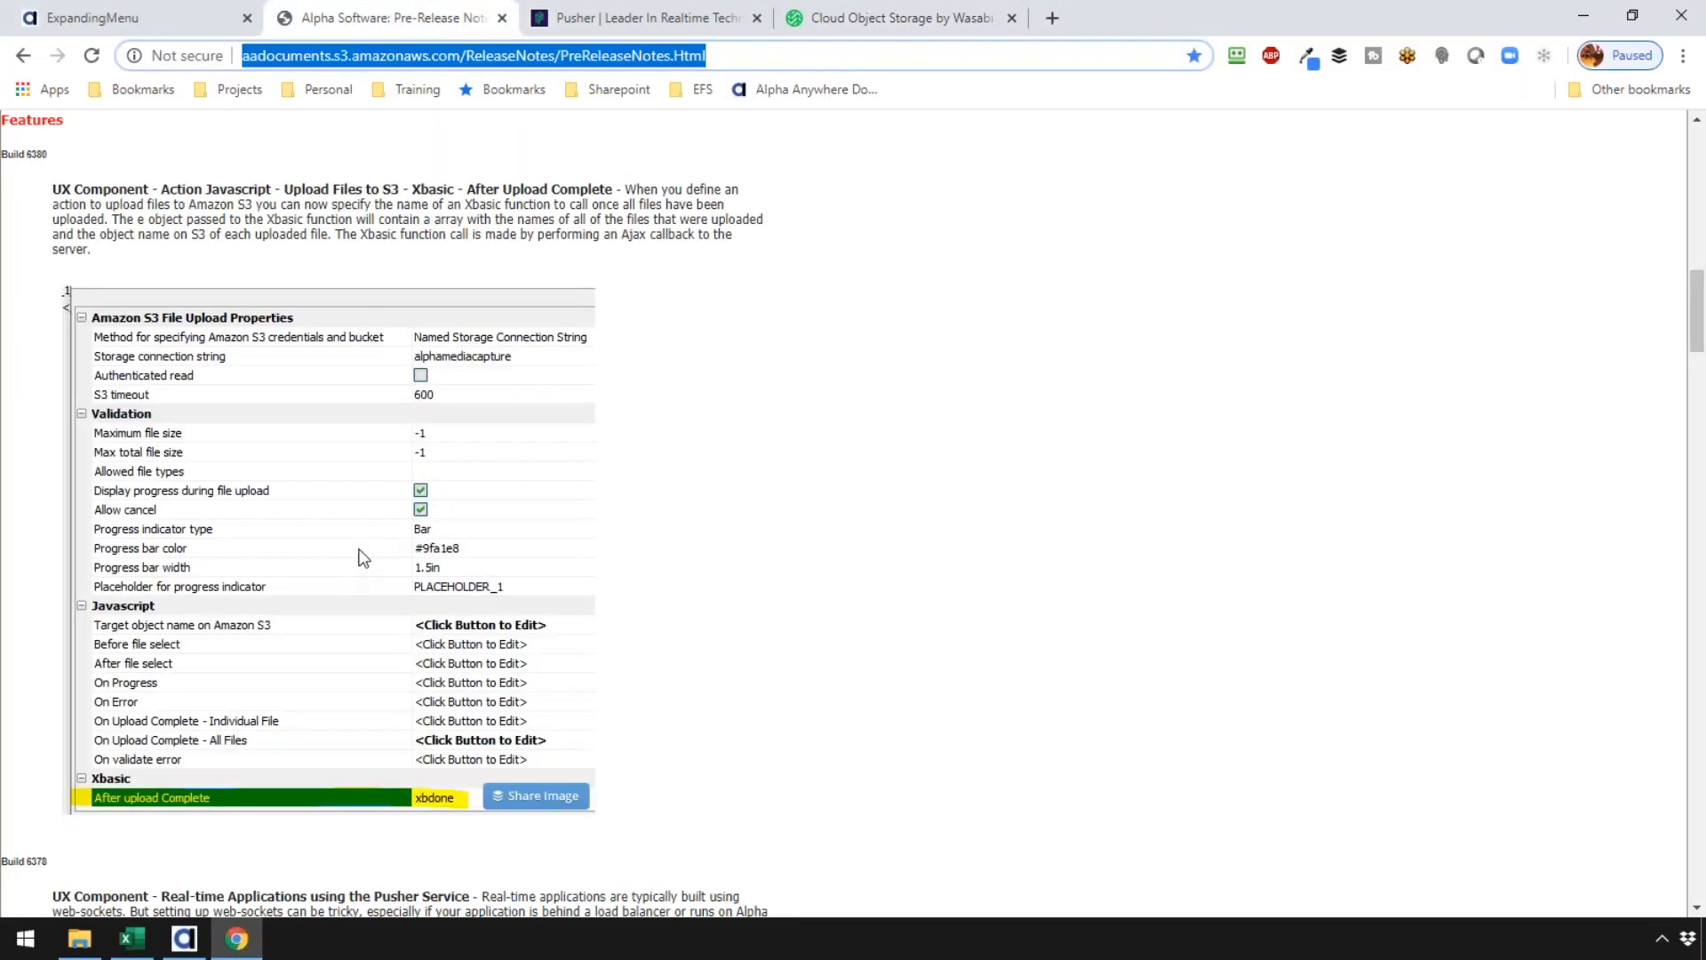
scroll(236, 336, up, 5)
scroll(236, 336, up, 5)
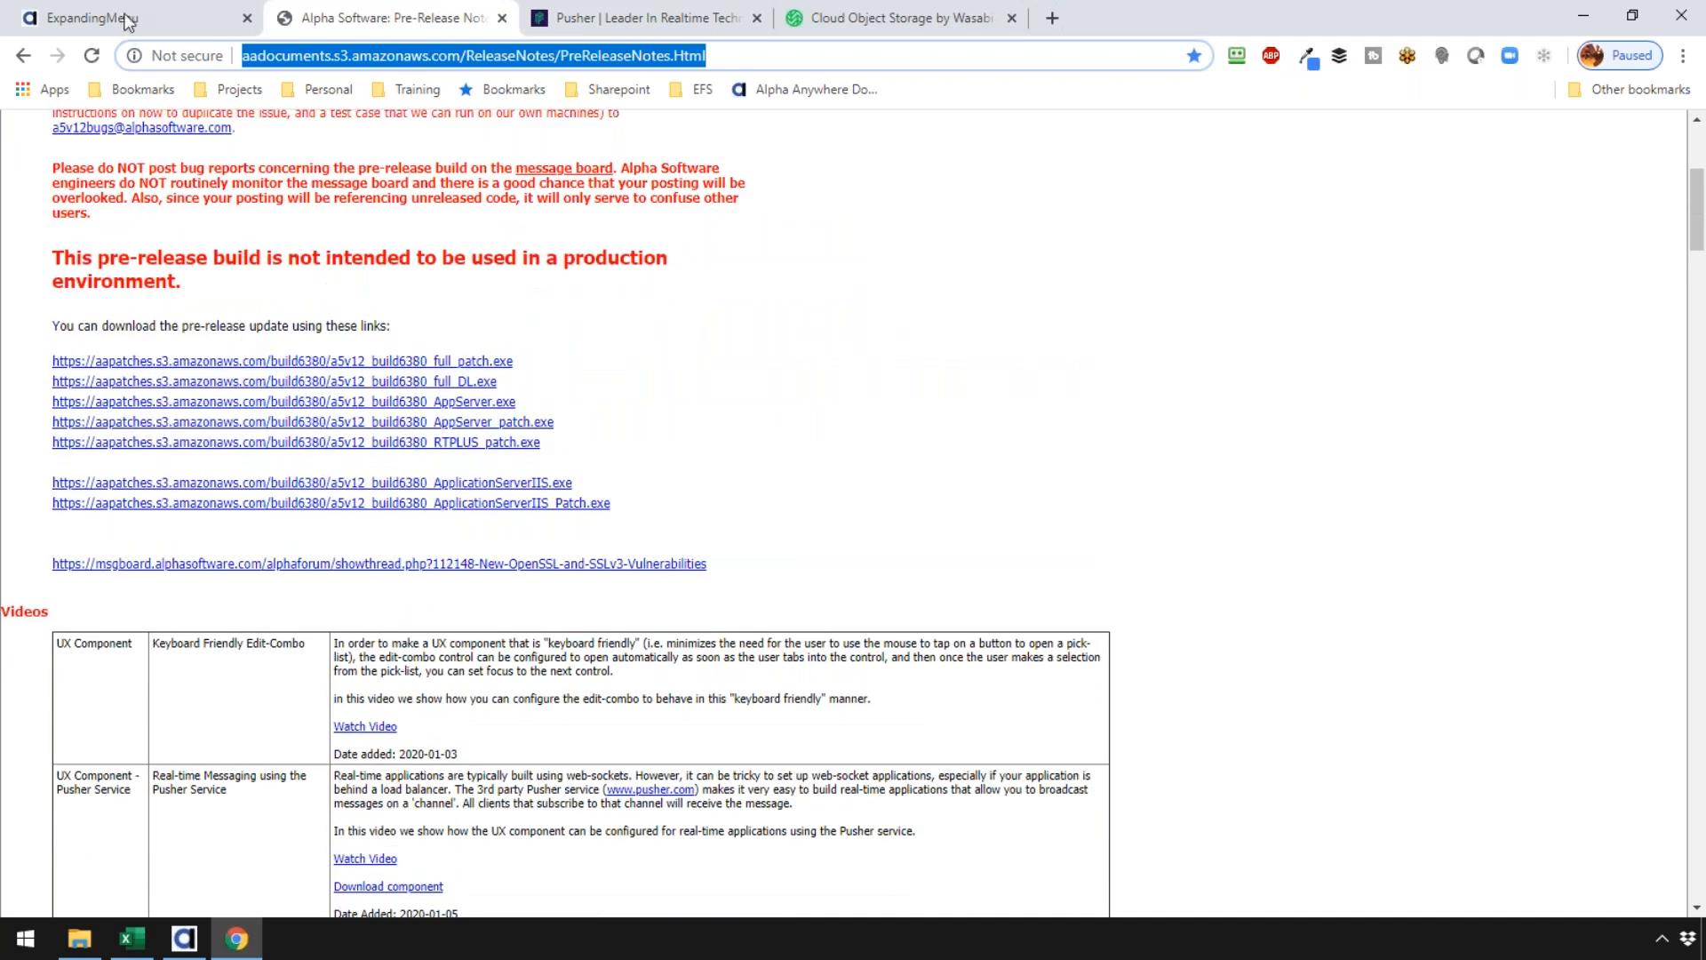
click(130, 17)
scroll(305, 434, up, 1)
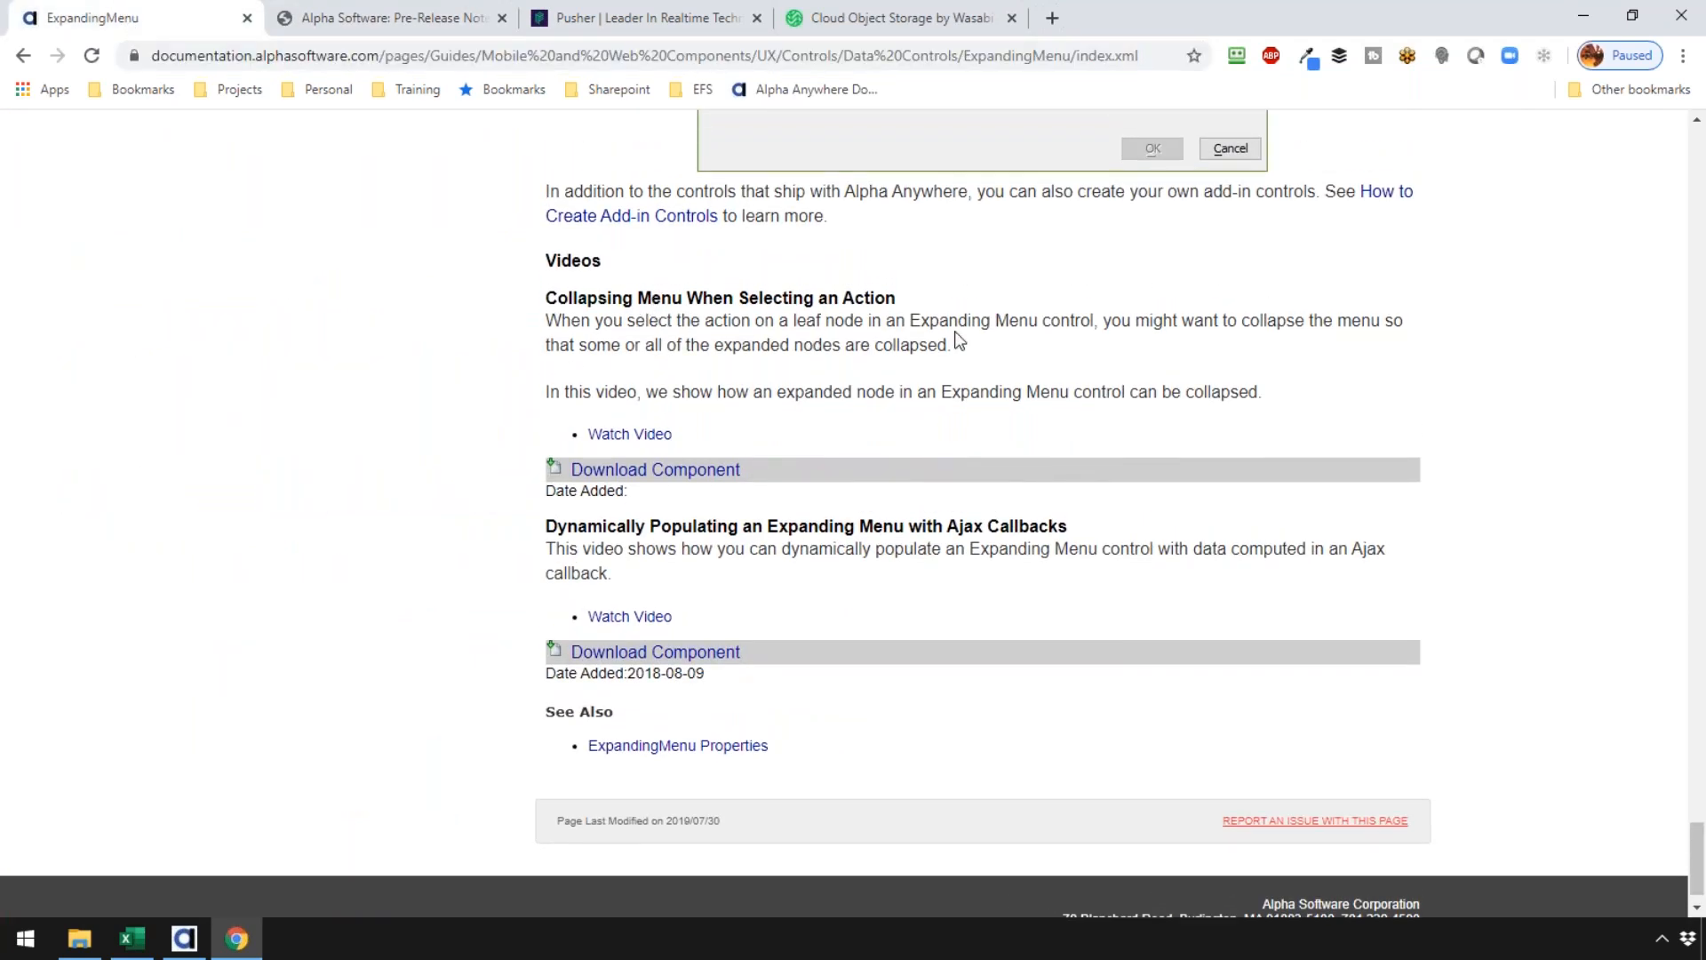
drag(546, 297, 894, 442)
click(650, 322)
click(201, 956)
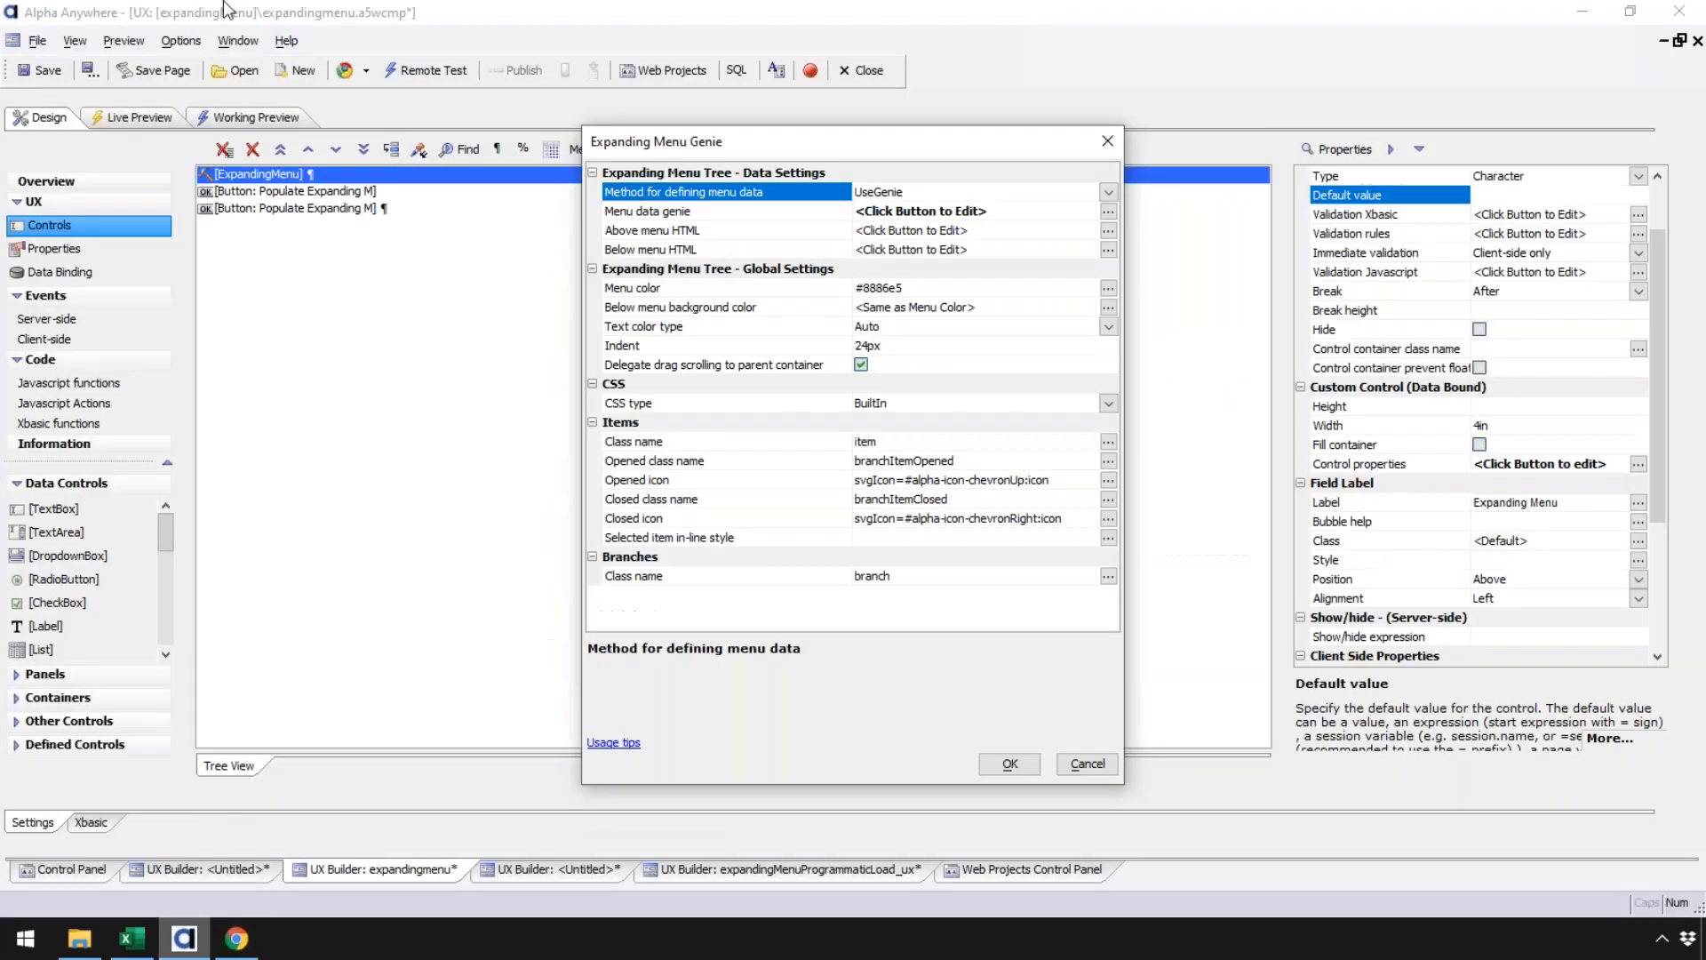
click(1083, 764)
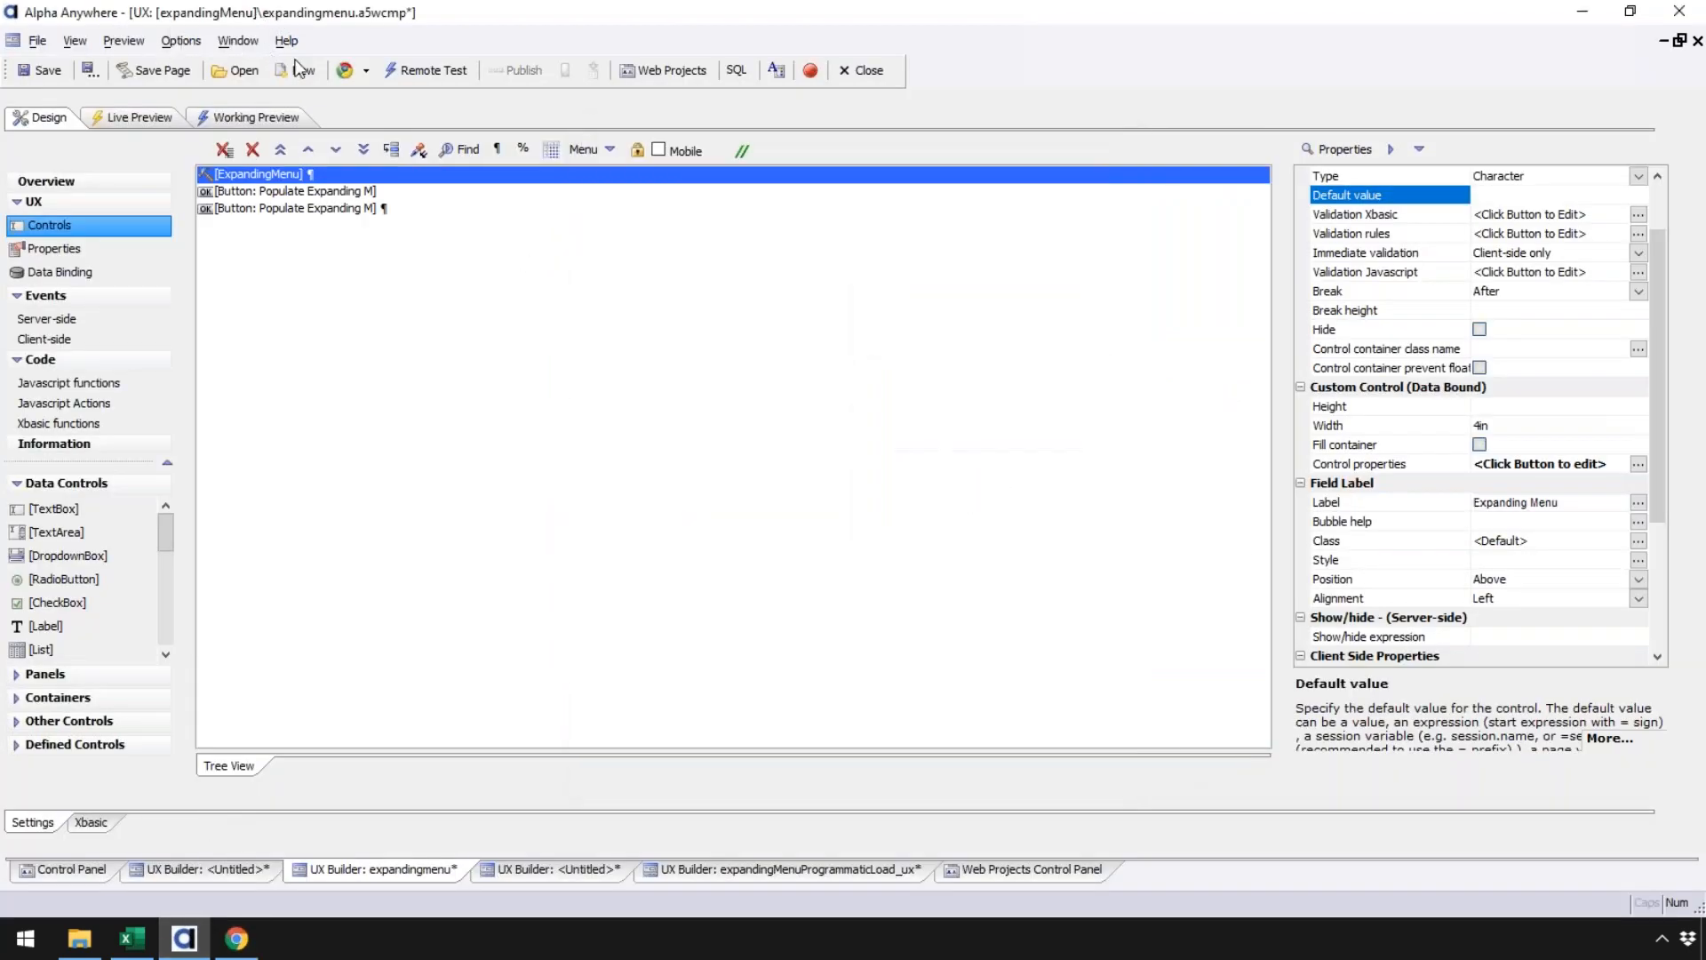
Step: Bring up an enhancement request despite the outdated version notice, and dismiss it
click(286, 41)
click(375, 273)
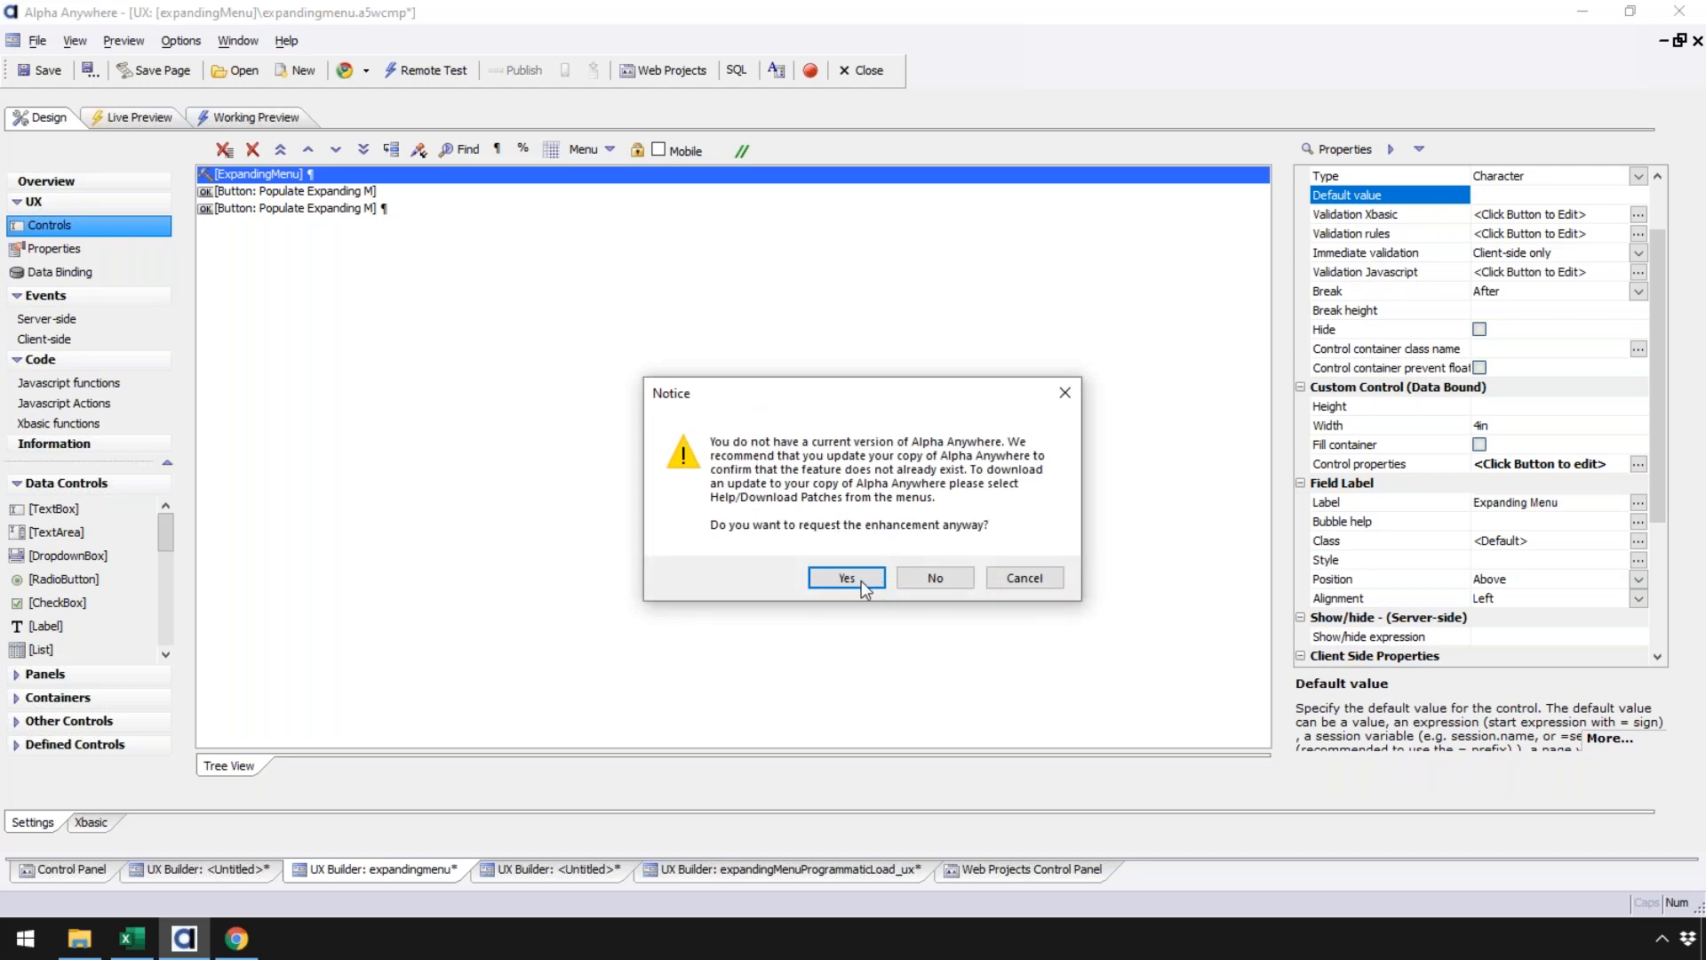
click(861, 580)
click(889, 661)
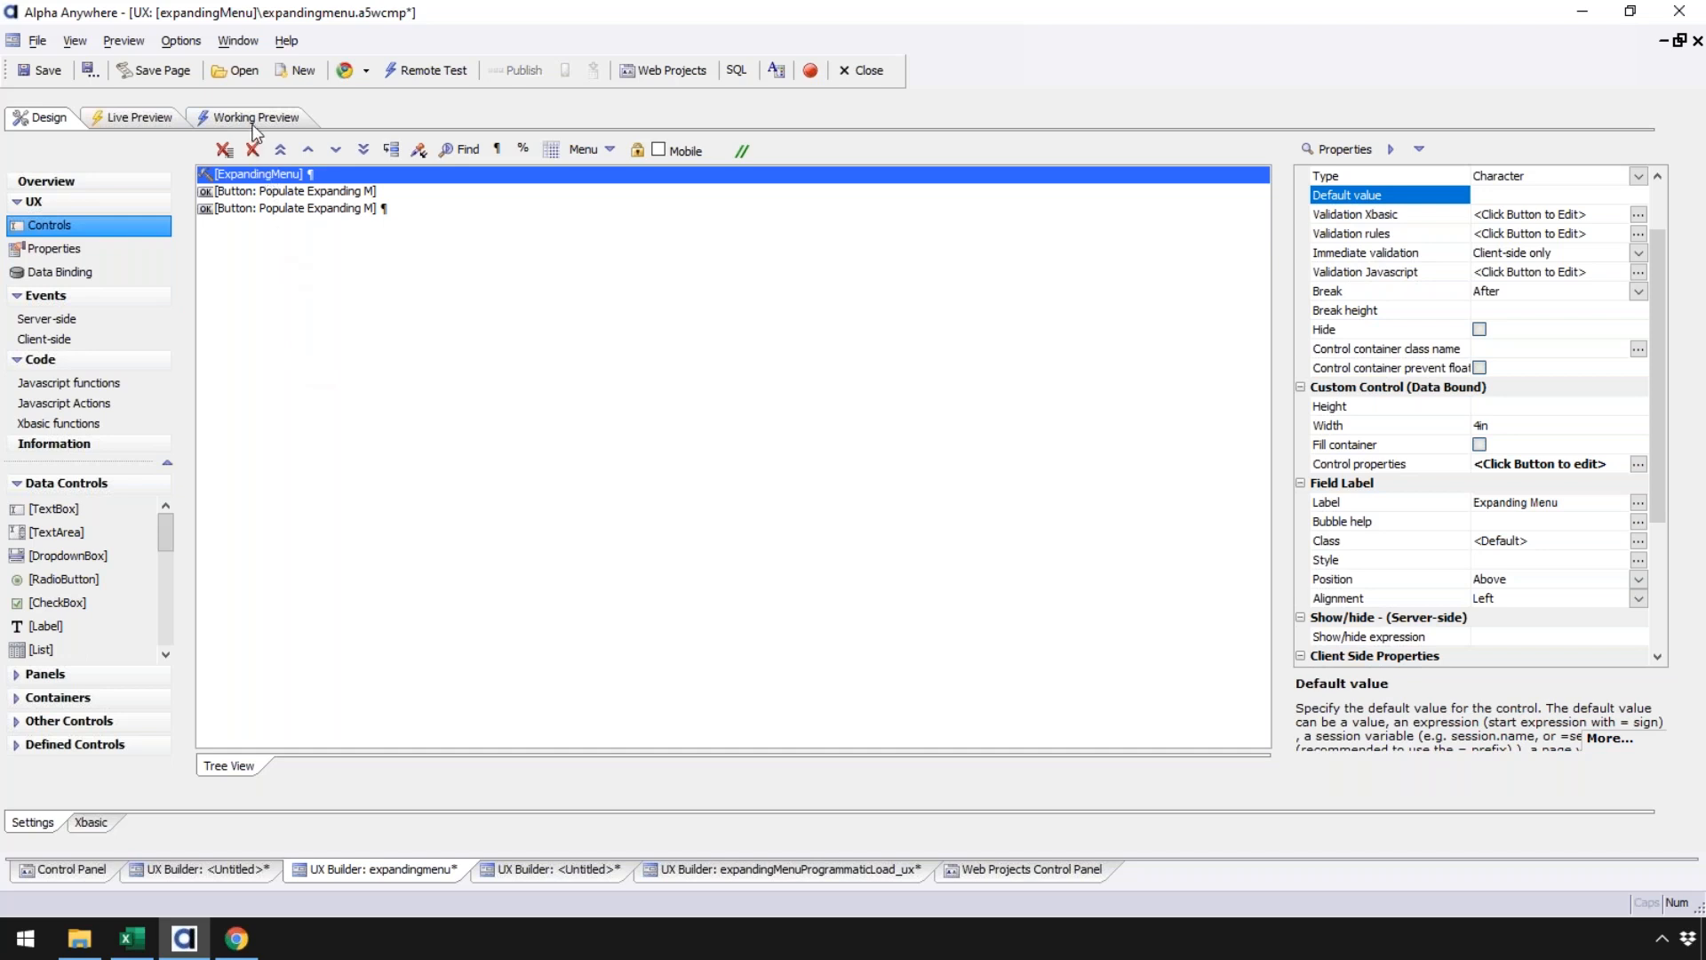
Step: Check the menu data of the ExpandingMenu control in the Tree Data Genie, and cancel both dialogs
double_click(265, 174)
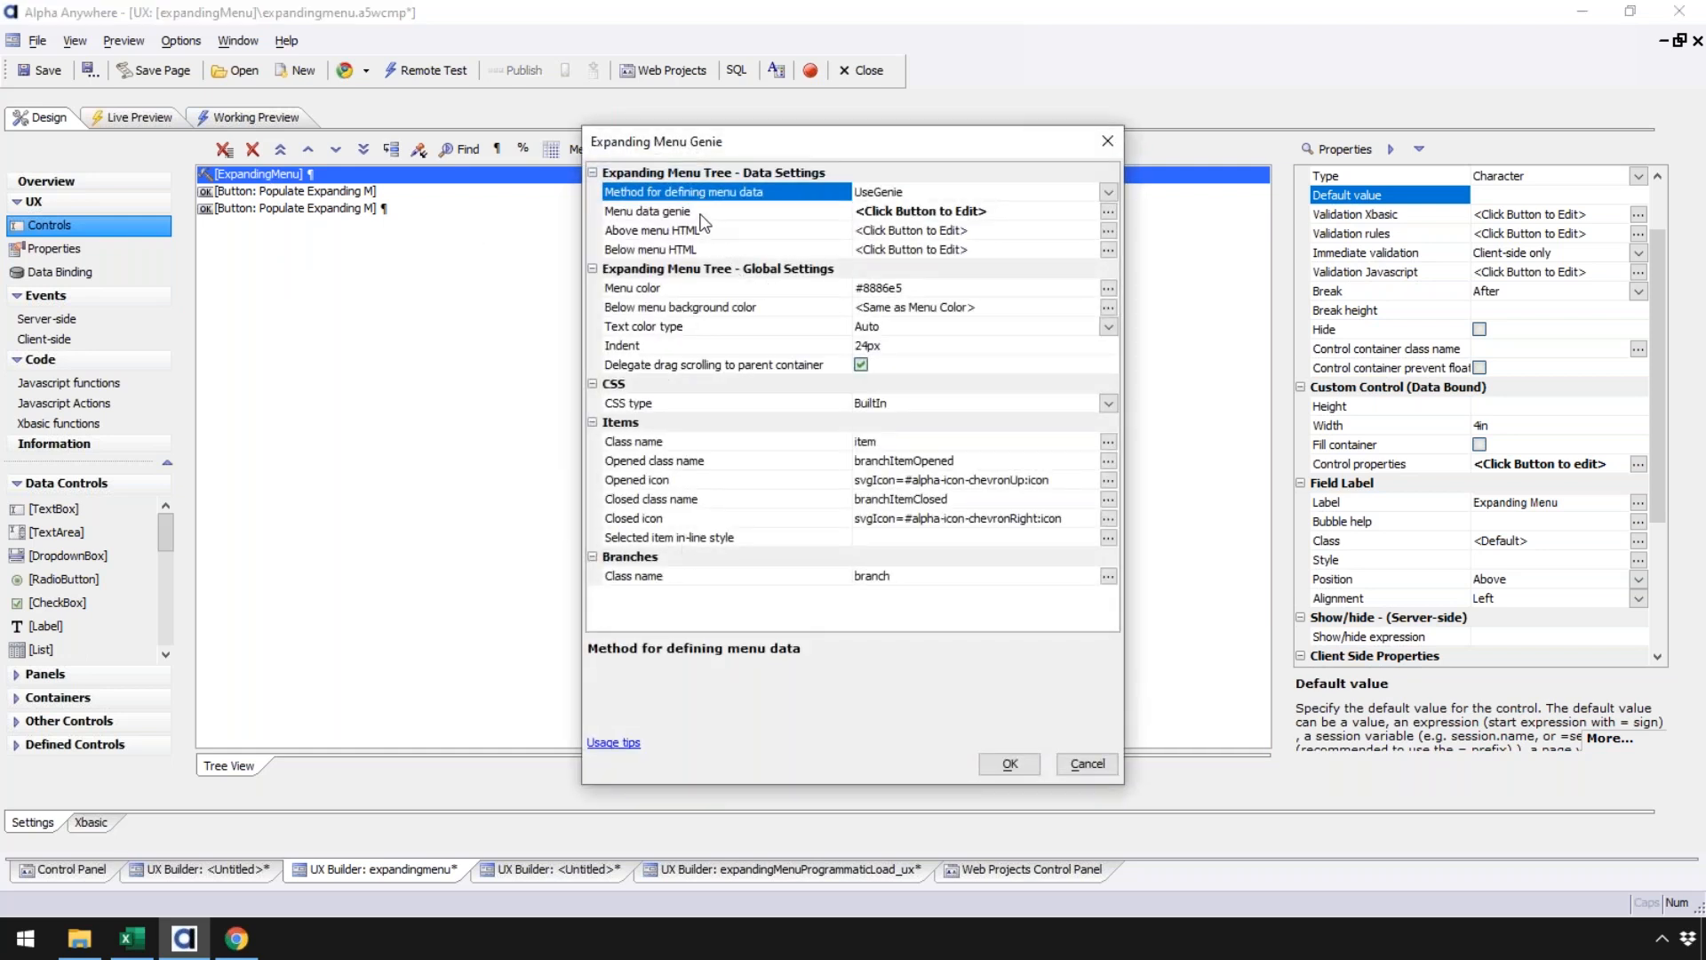
double_click(701, 215)
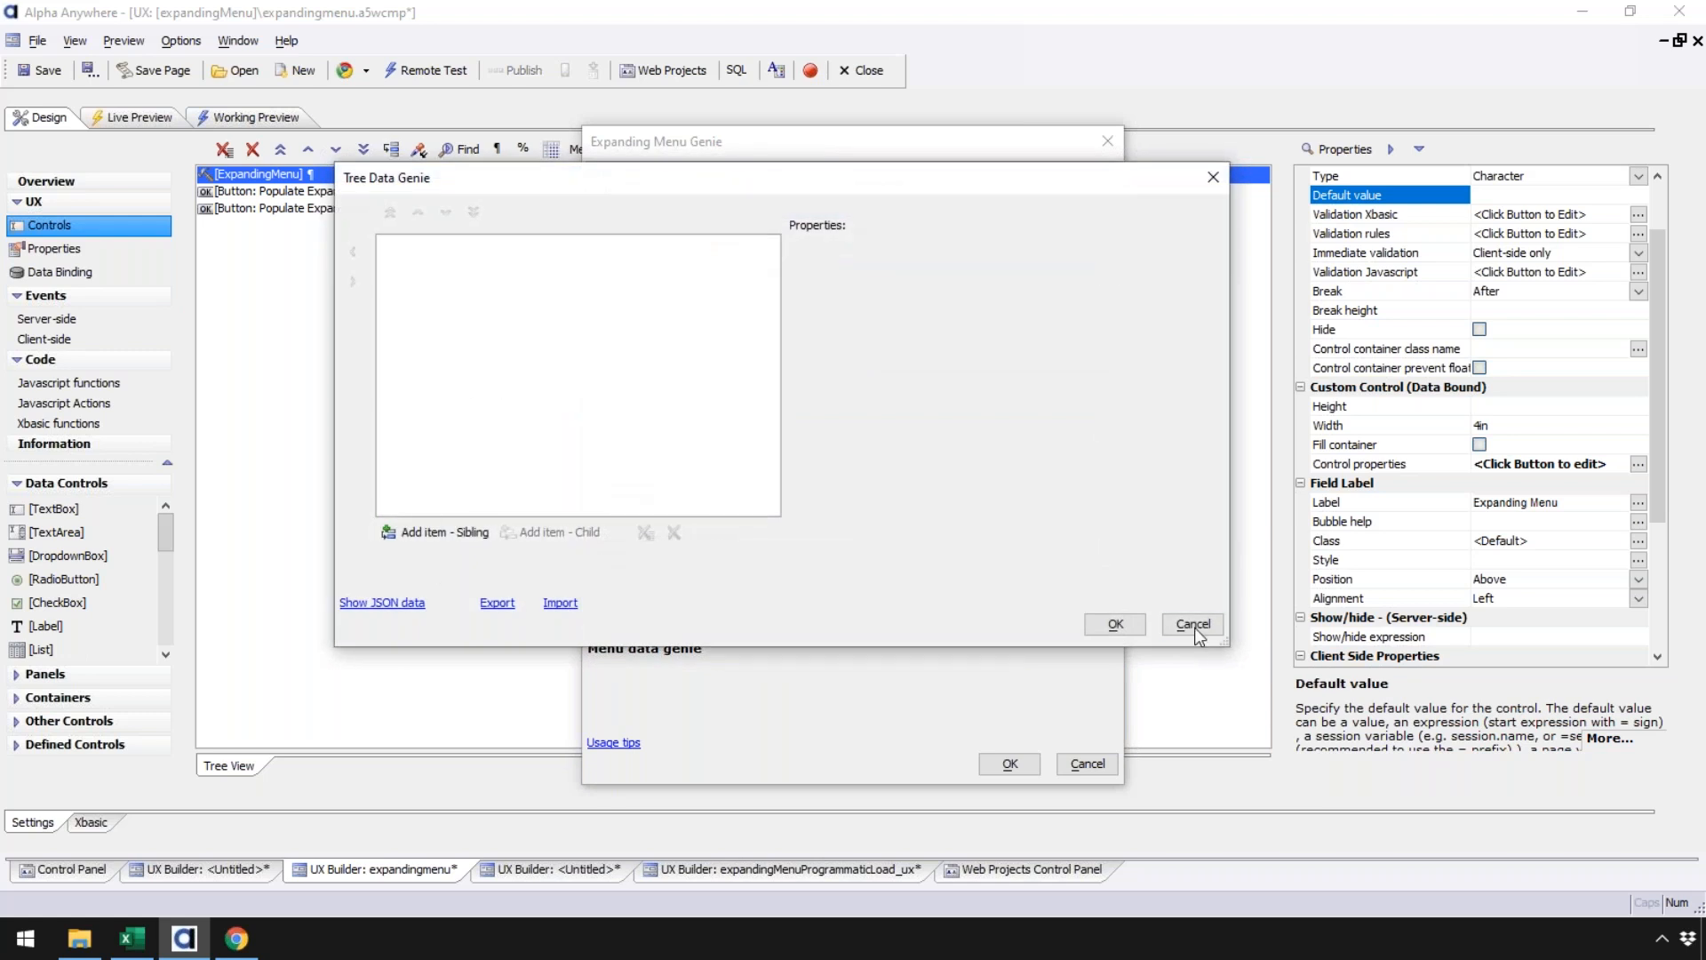
click(1194, 625)
click(1075, 768)
Step: Examine the onClick property of Item 1 in the expMenu control's menu data in the untitled UX component, and cancel out
click(235, 871)
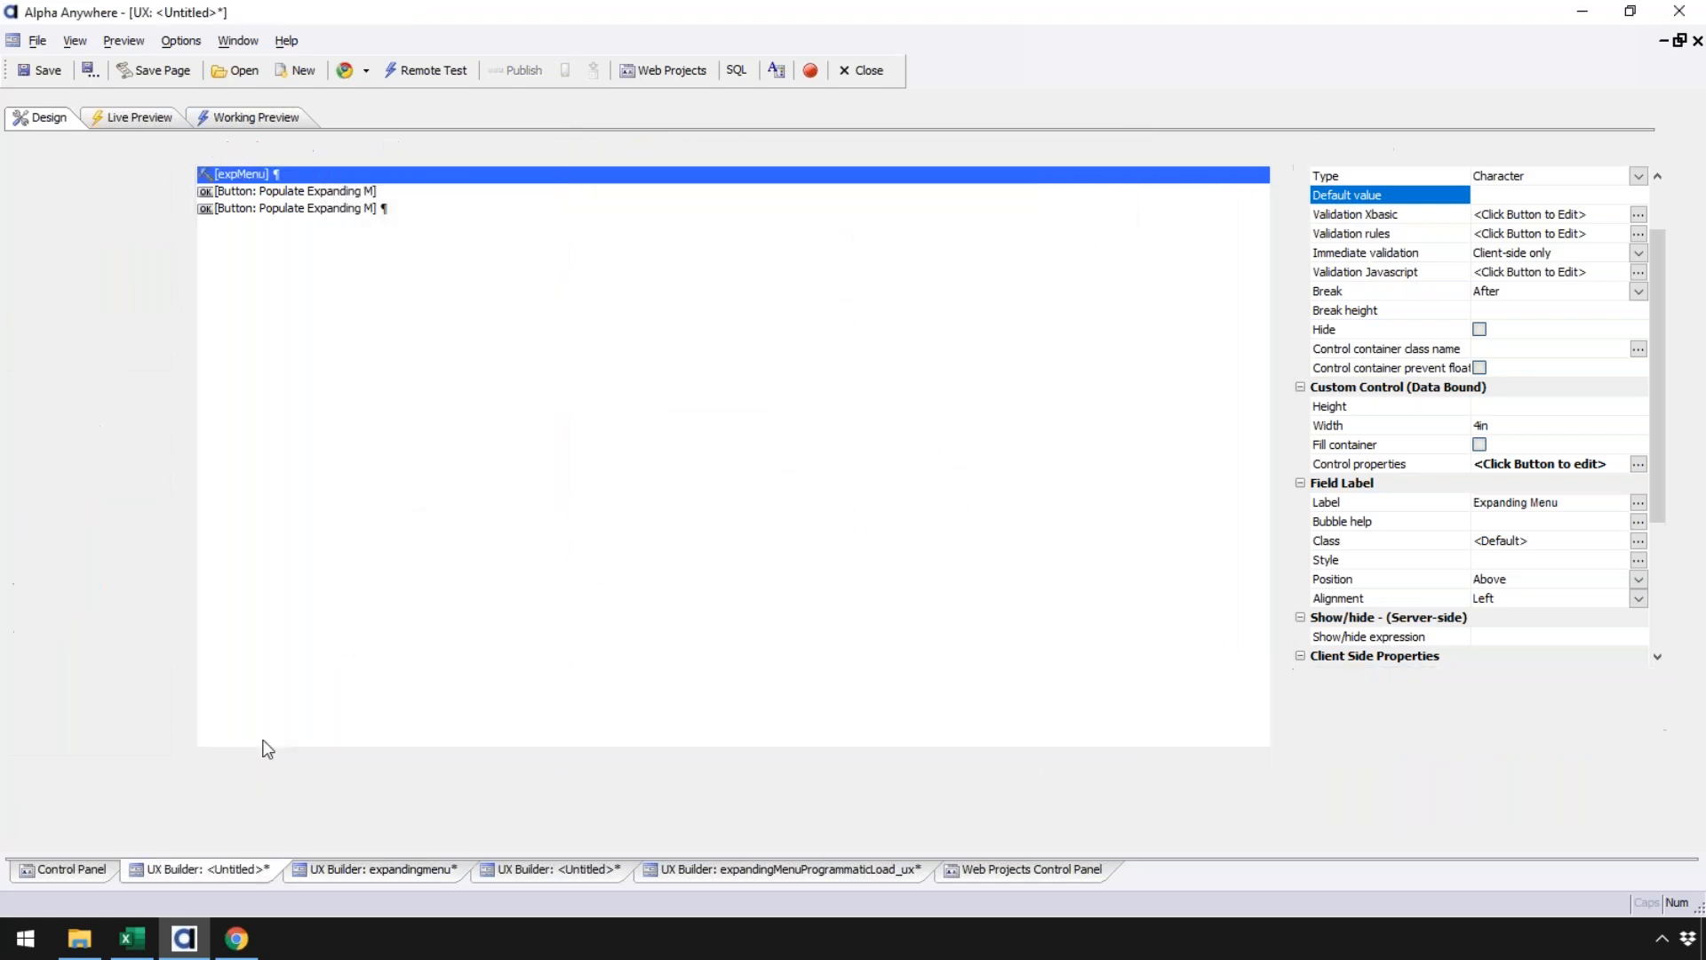
double_click(243, 178)
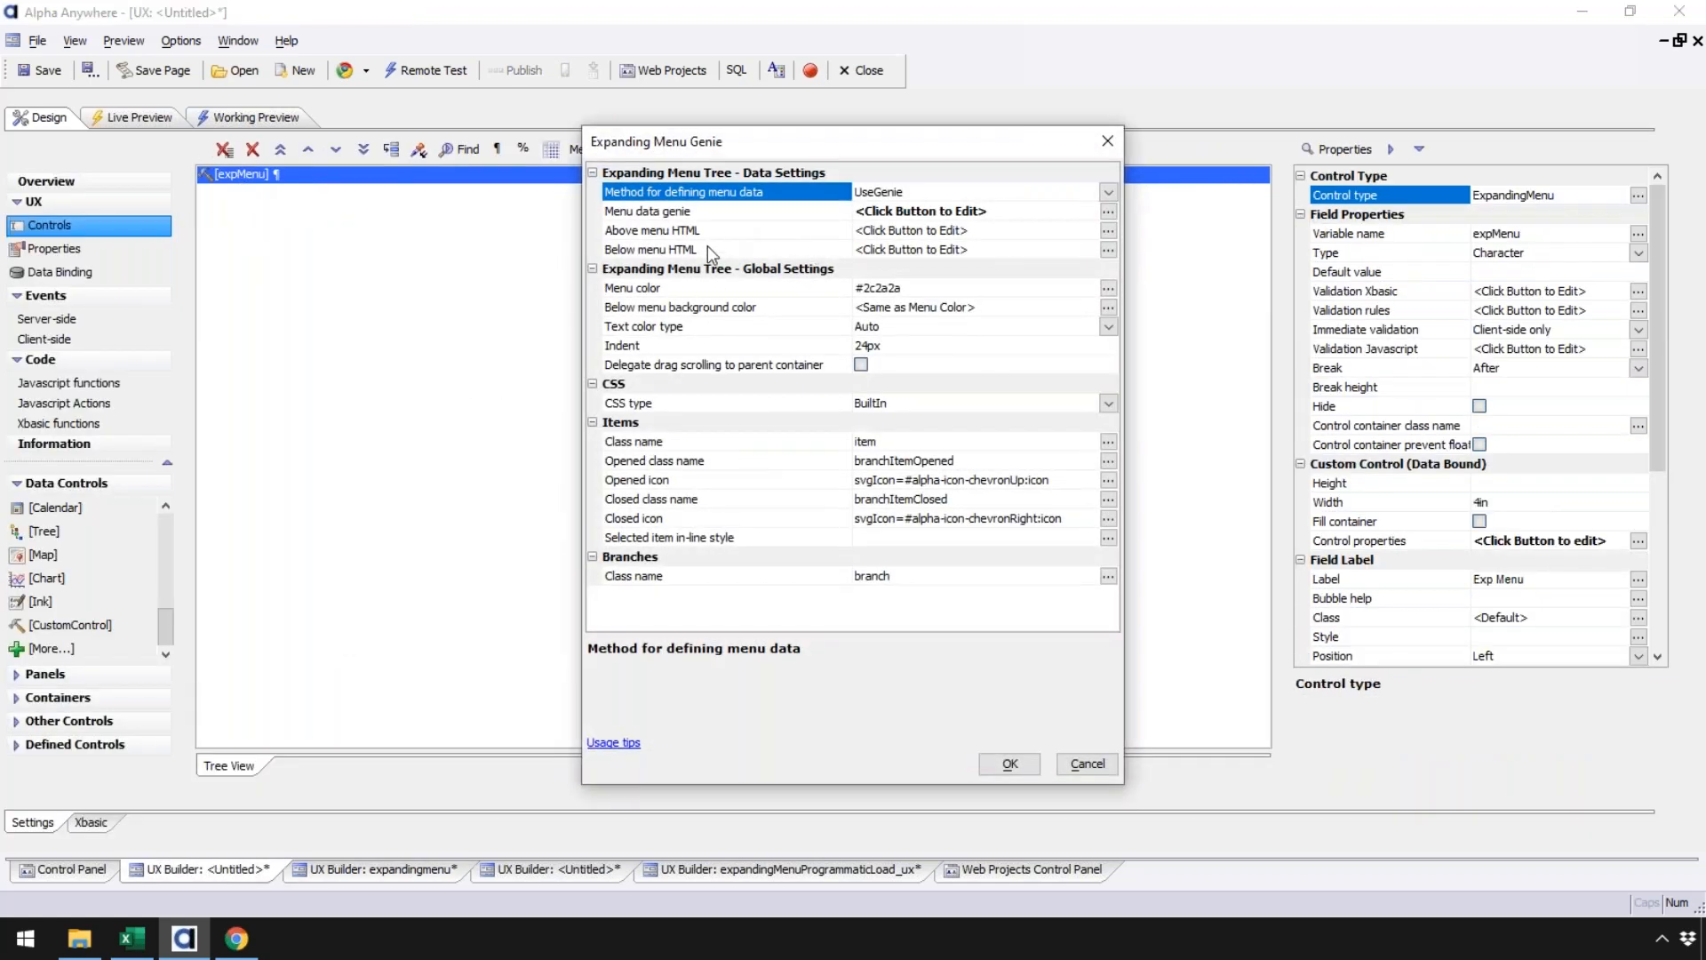
double_click(694, 215)
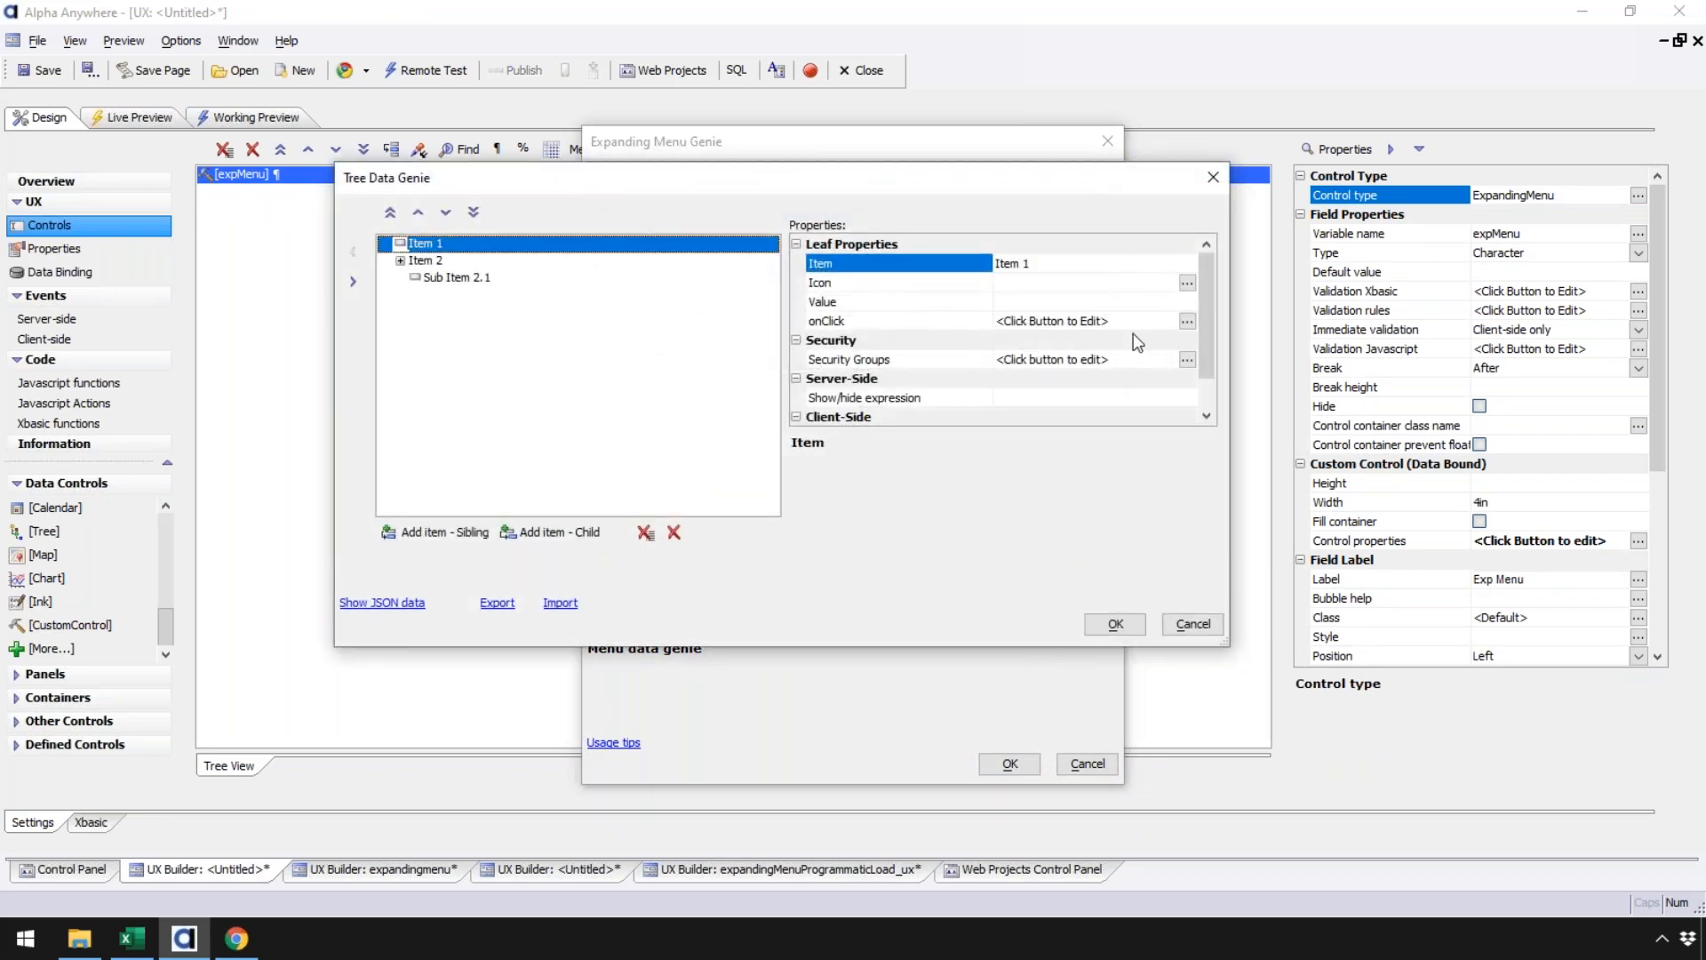
drag(1198, 326, 1210, 399)
click(922, 282)
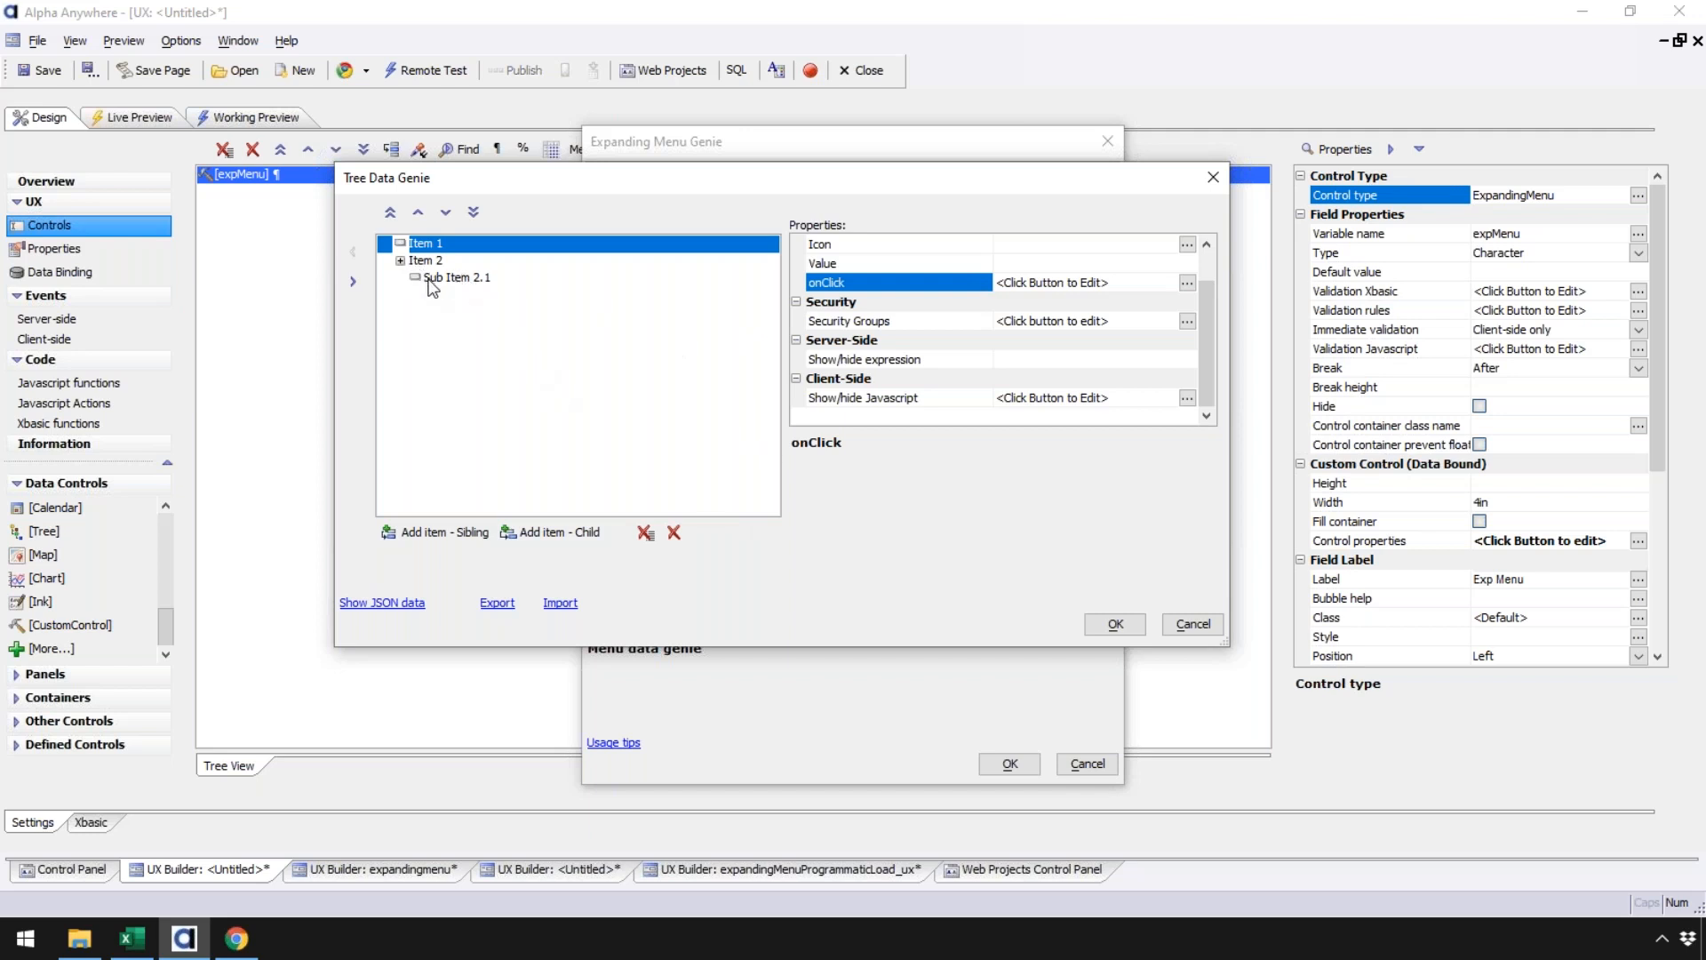
click(1207, 622)
click(1088, 764)
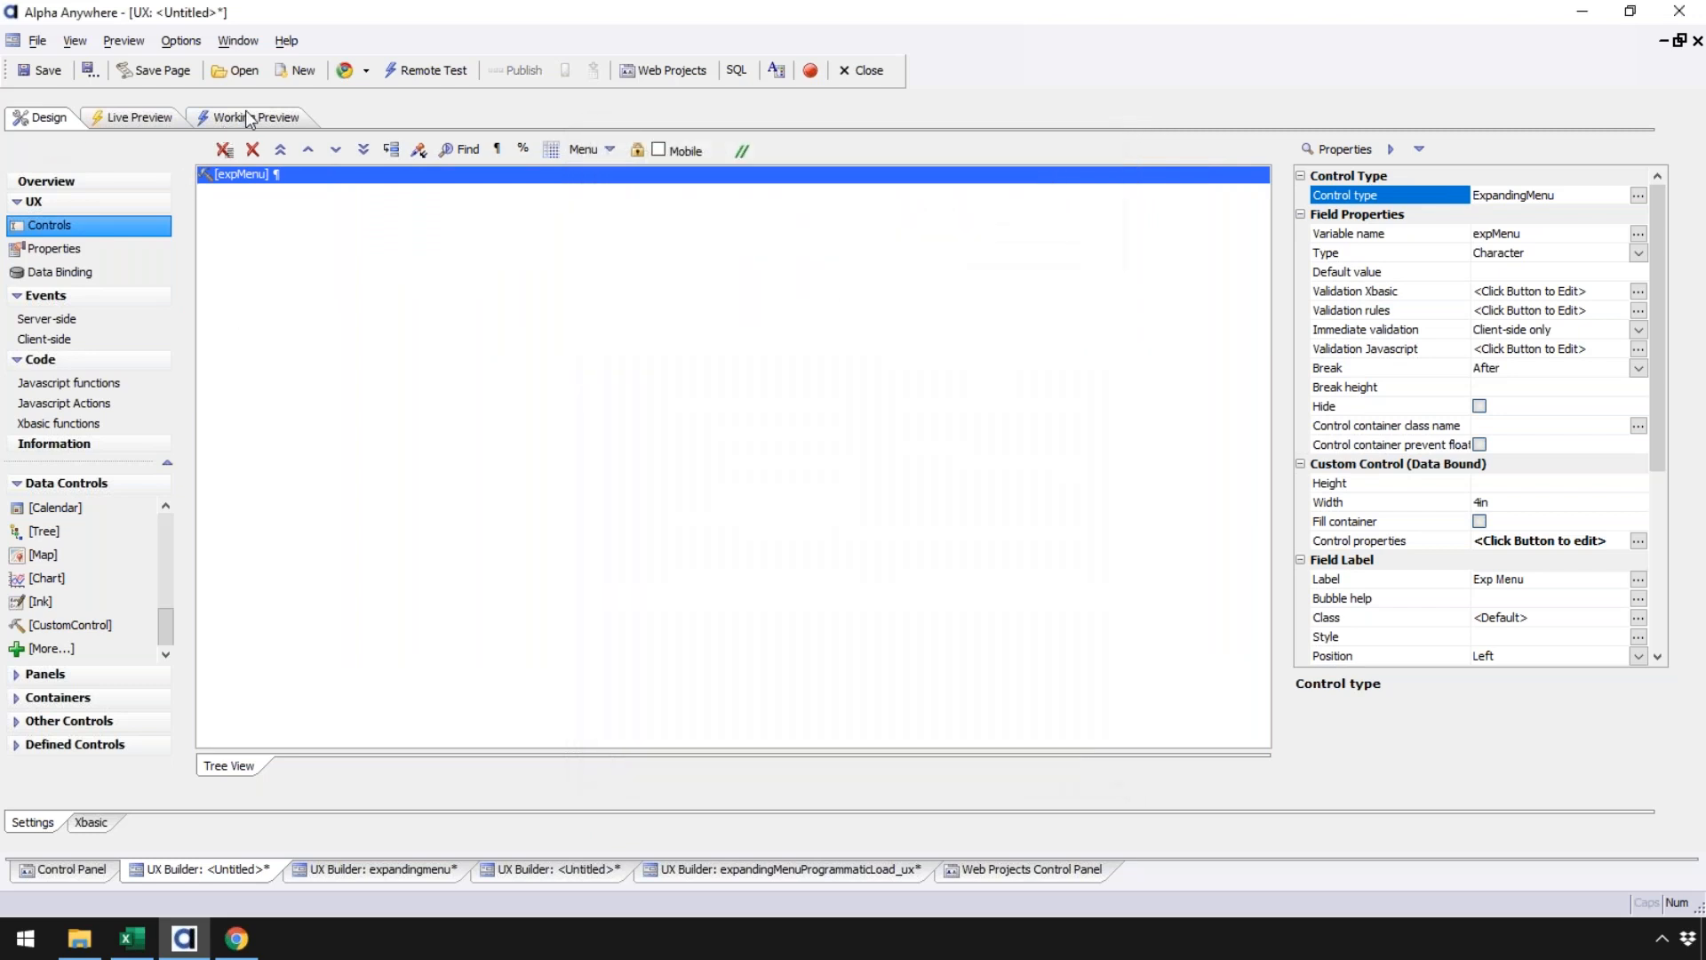
Step: Run the expandingmenu component's Working Preview, populate the Expanding Menu with the SQL query, and expand Austria
click(393, 867)
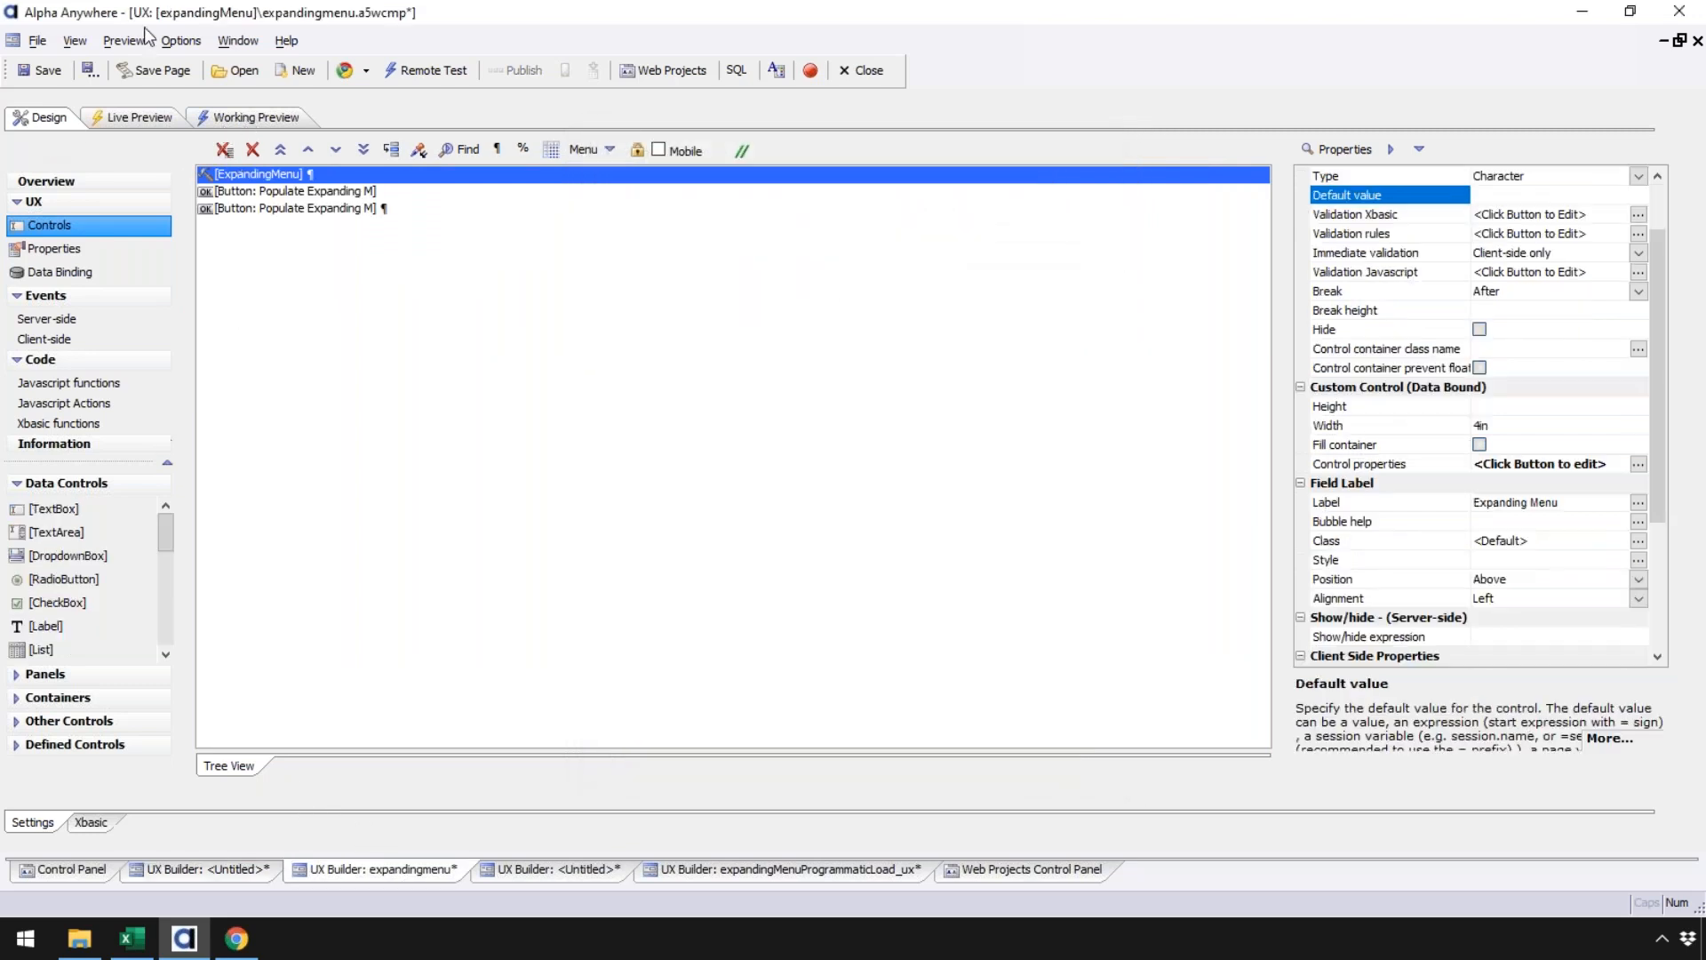
click(252, 118)
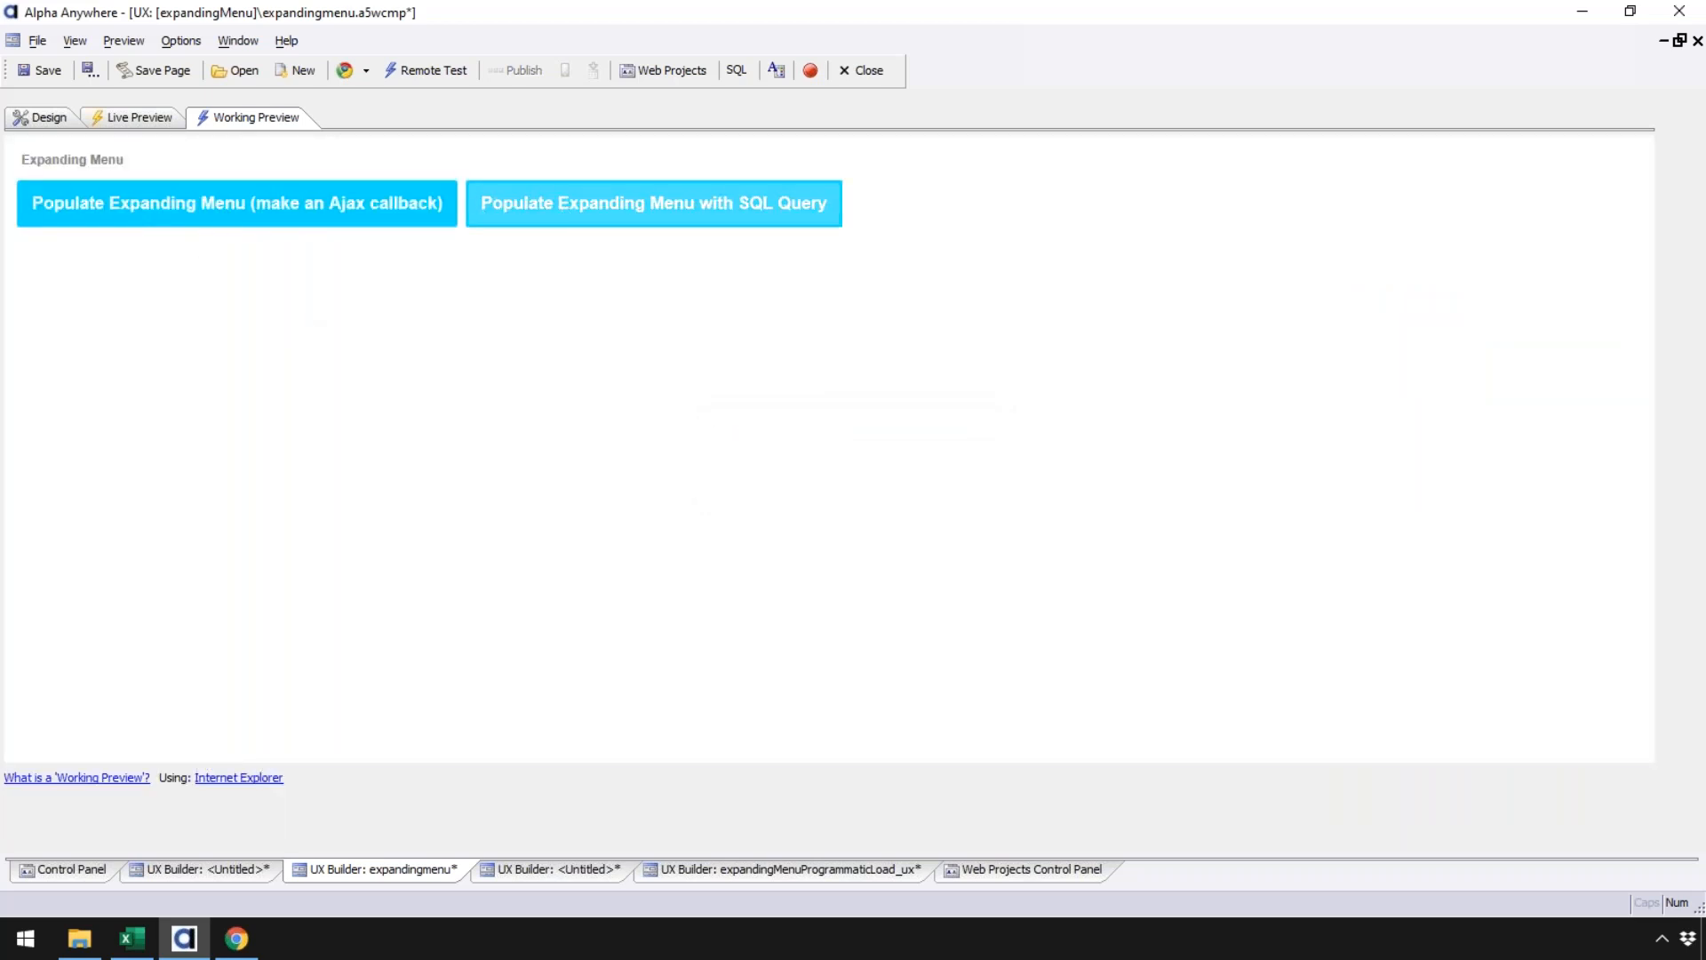
click(653, 202)
click(110, 242)
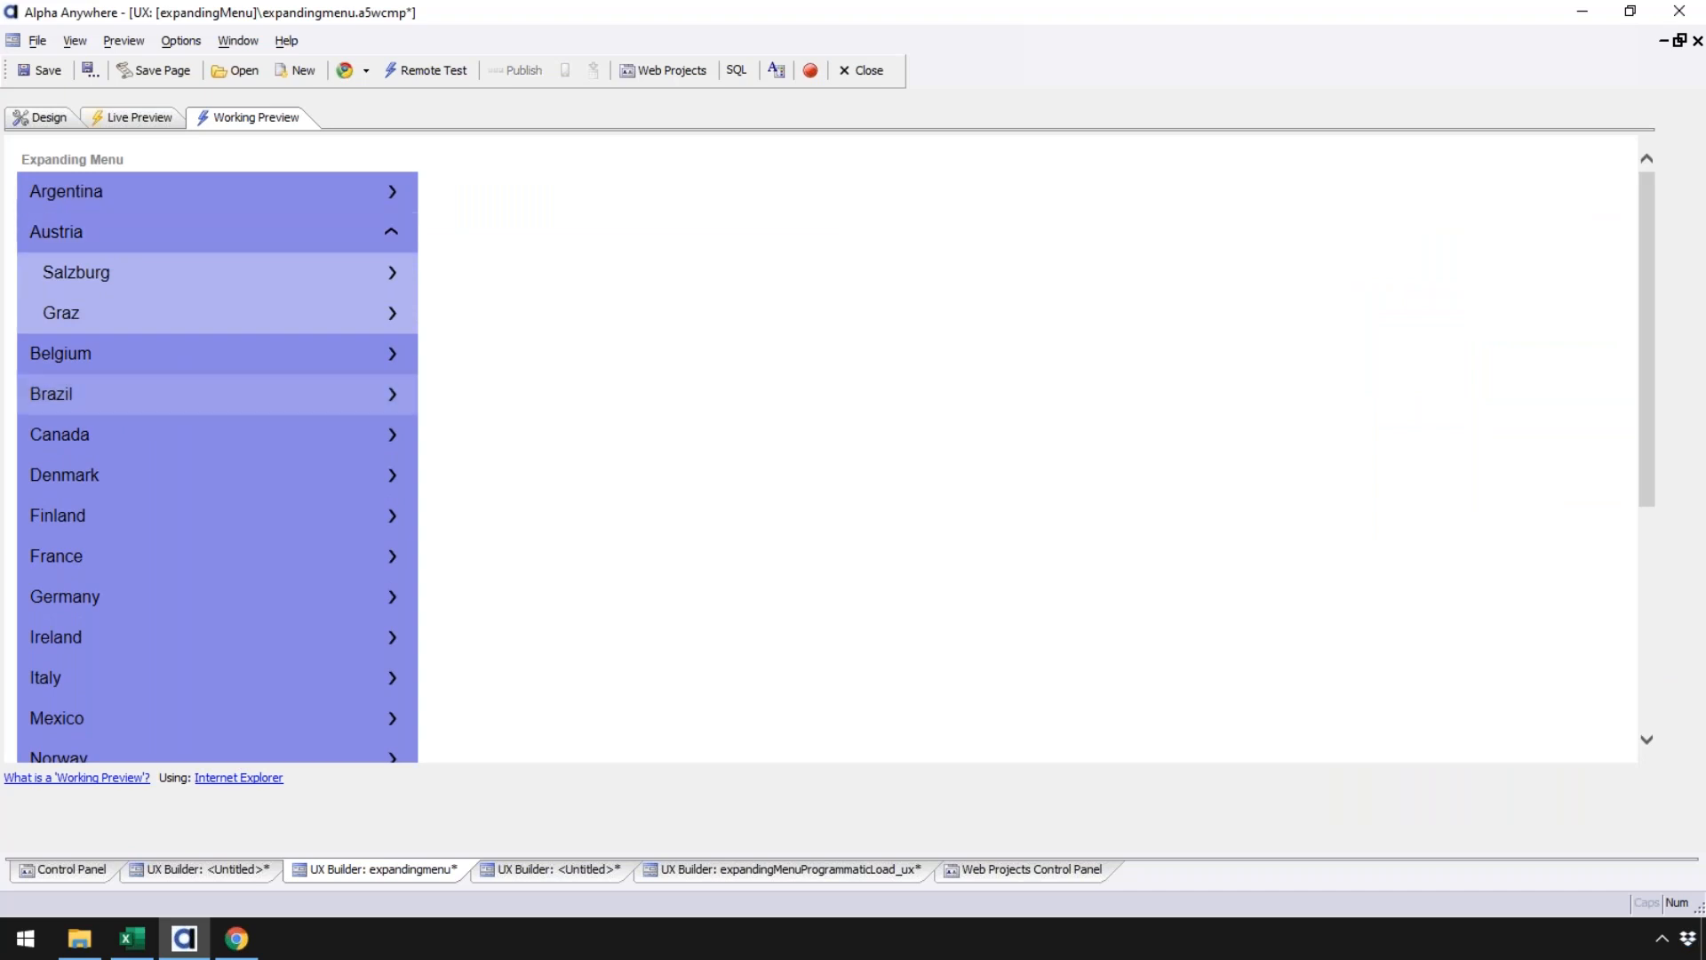
Step: Test collapsing and expanding the Austria and Brazil branches in the previewed menu, leaving Austria, Brazil and Belgium expanded
click(143, 394)
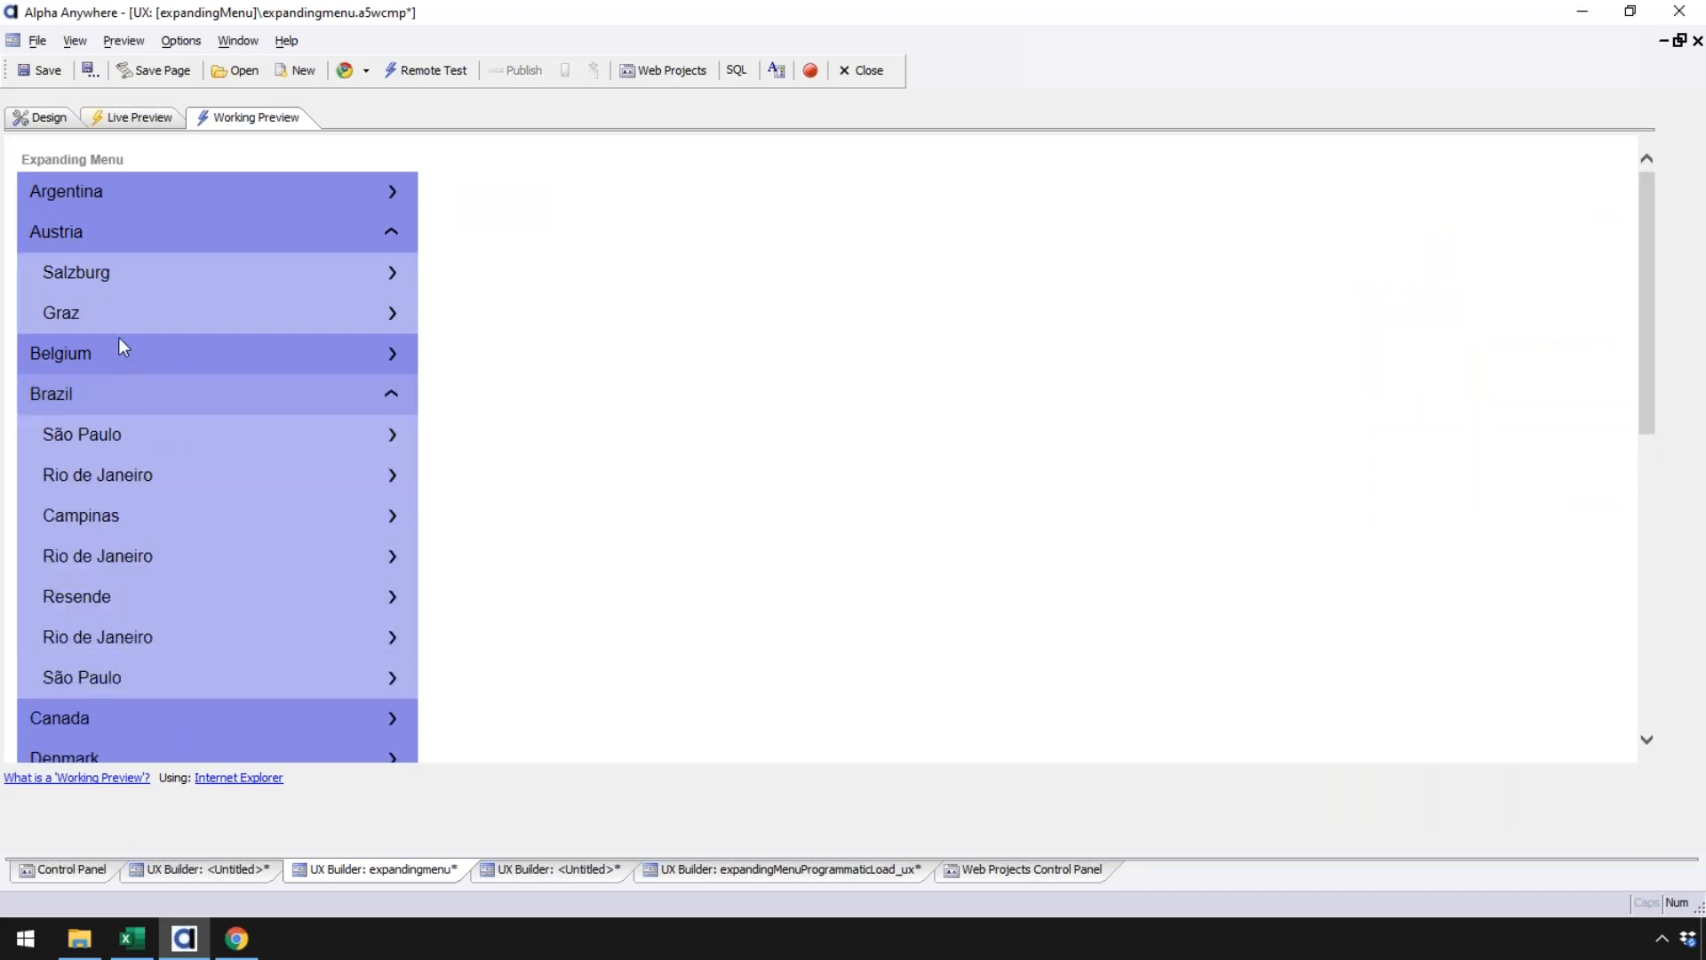
click(95, 236)
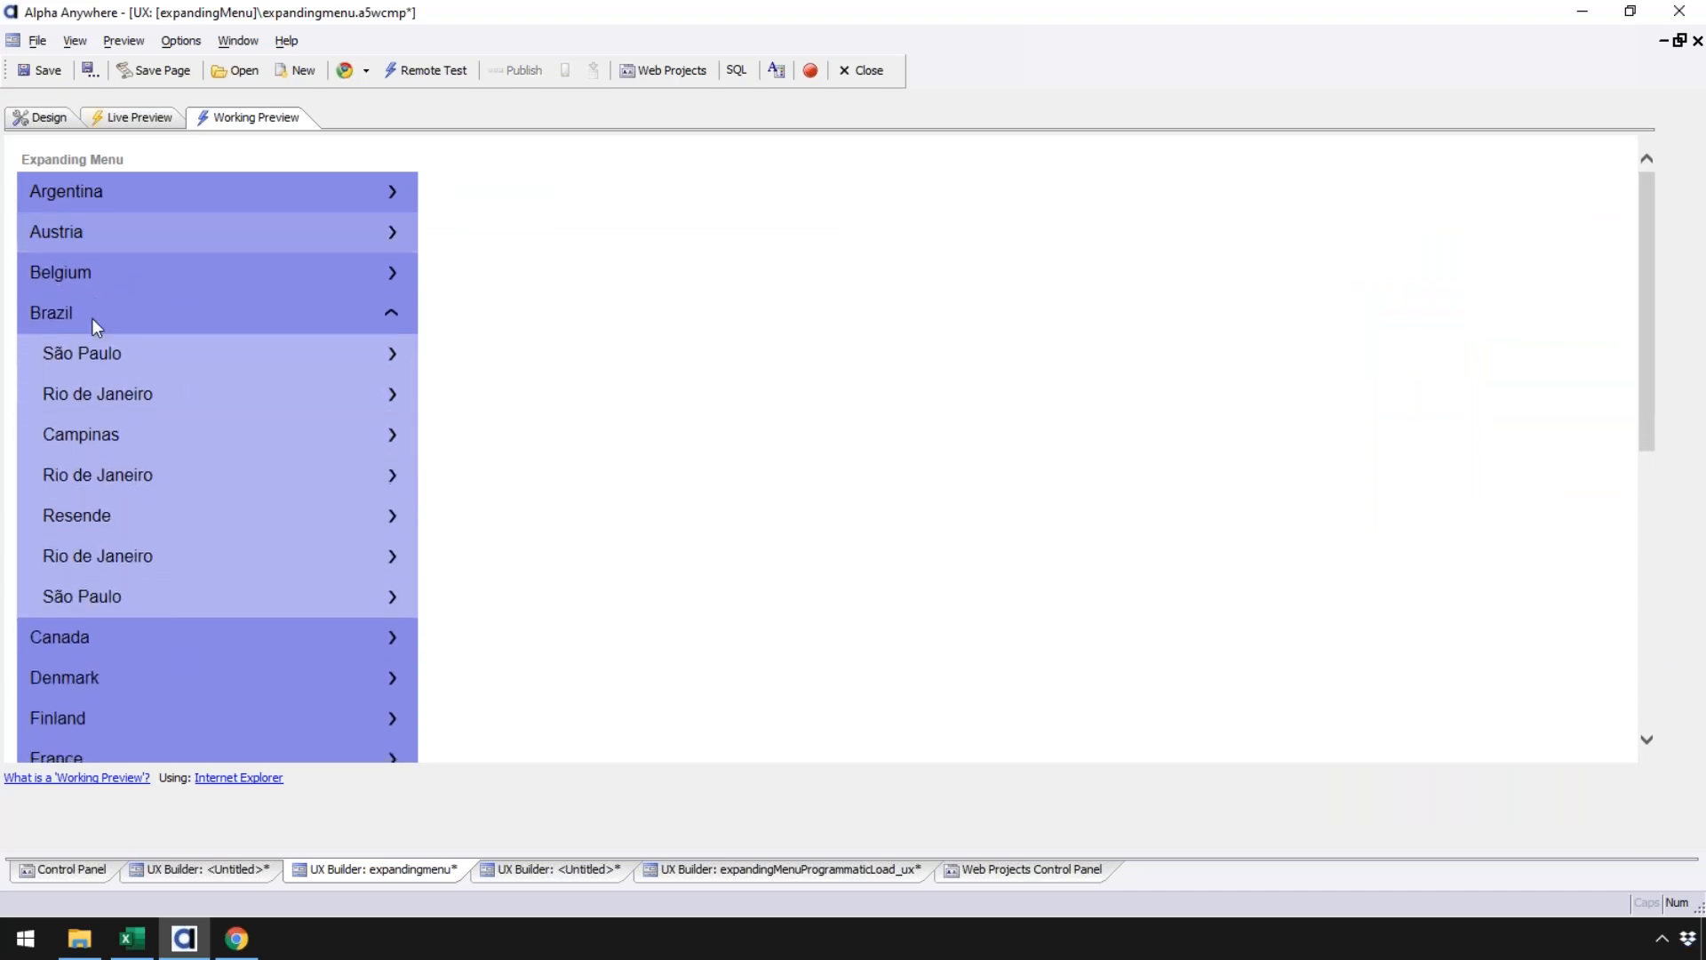
click(93, 316)
click(77, 233)
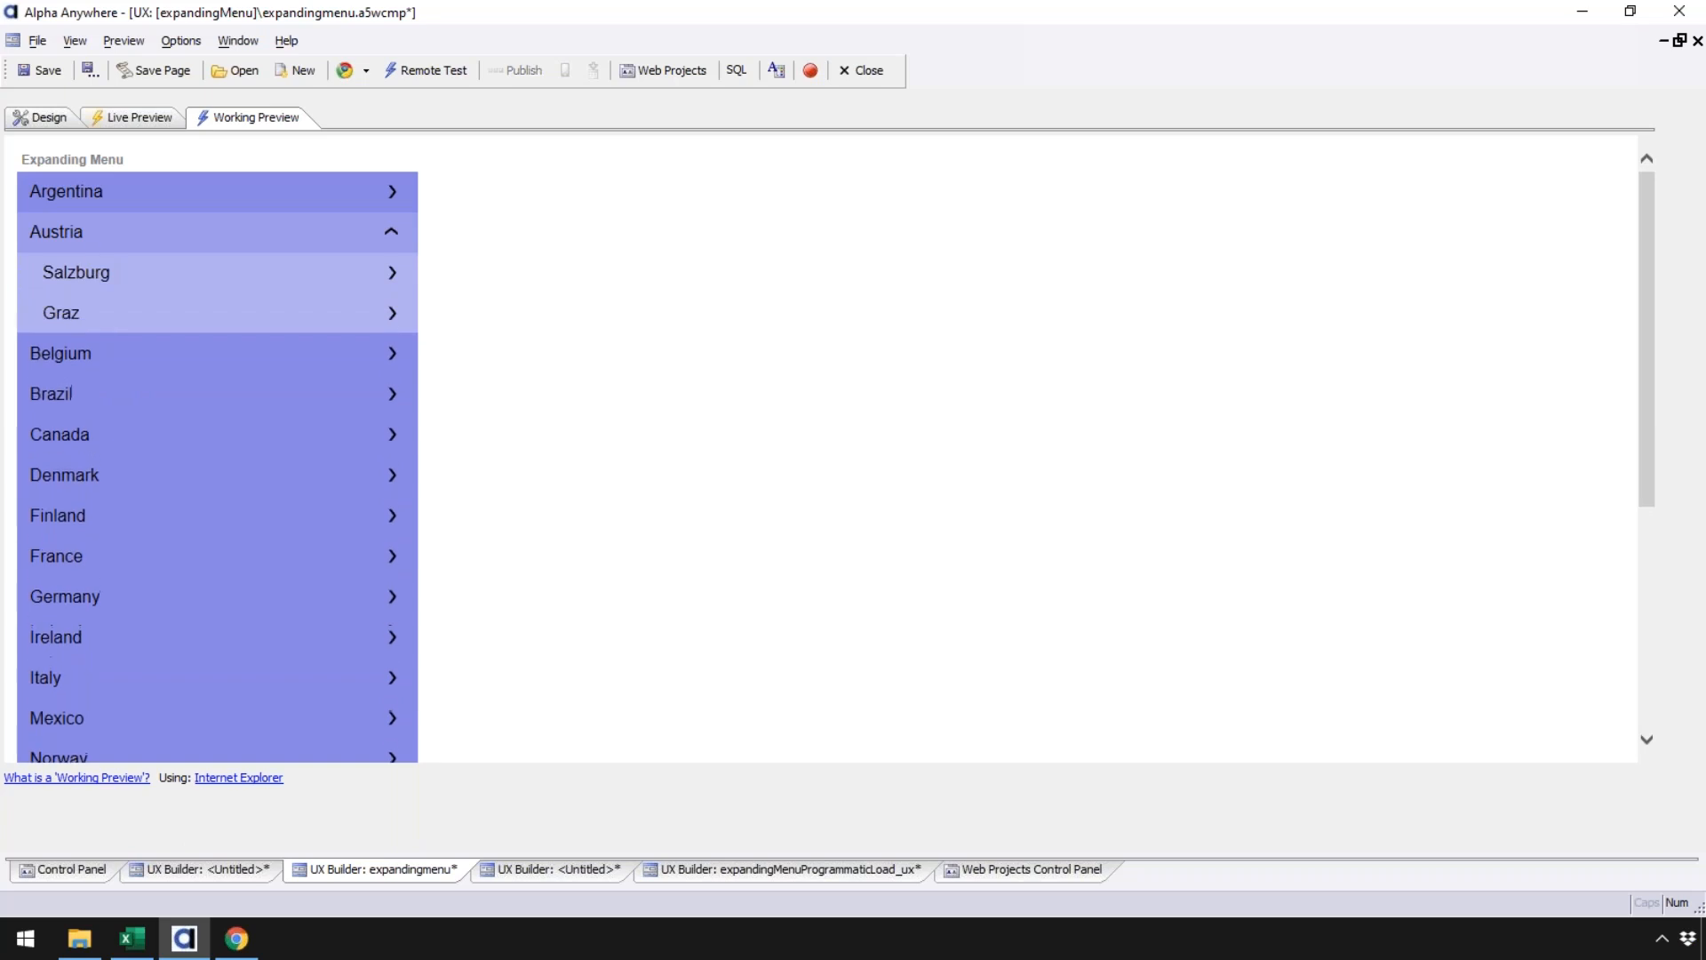
click(77, 398)
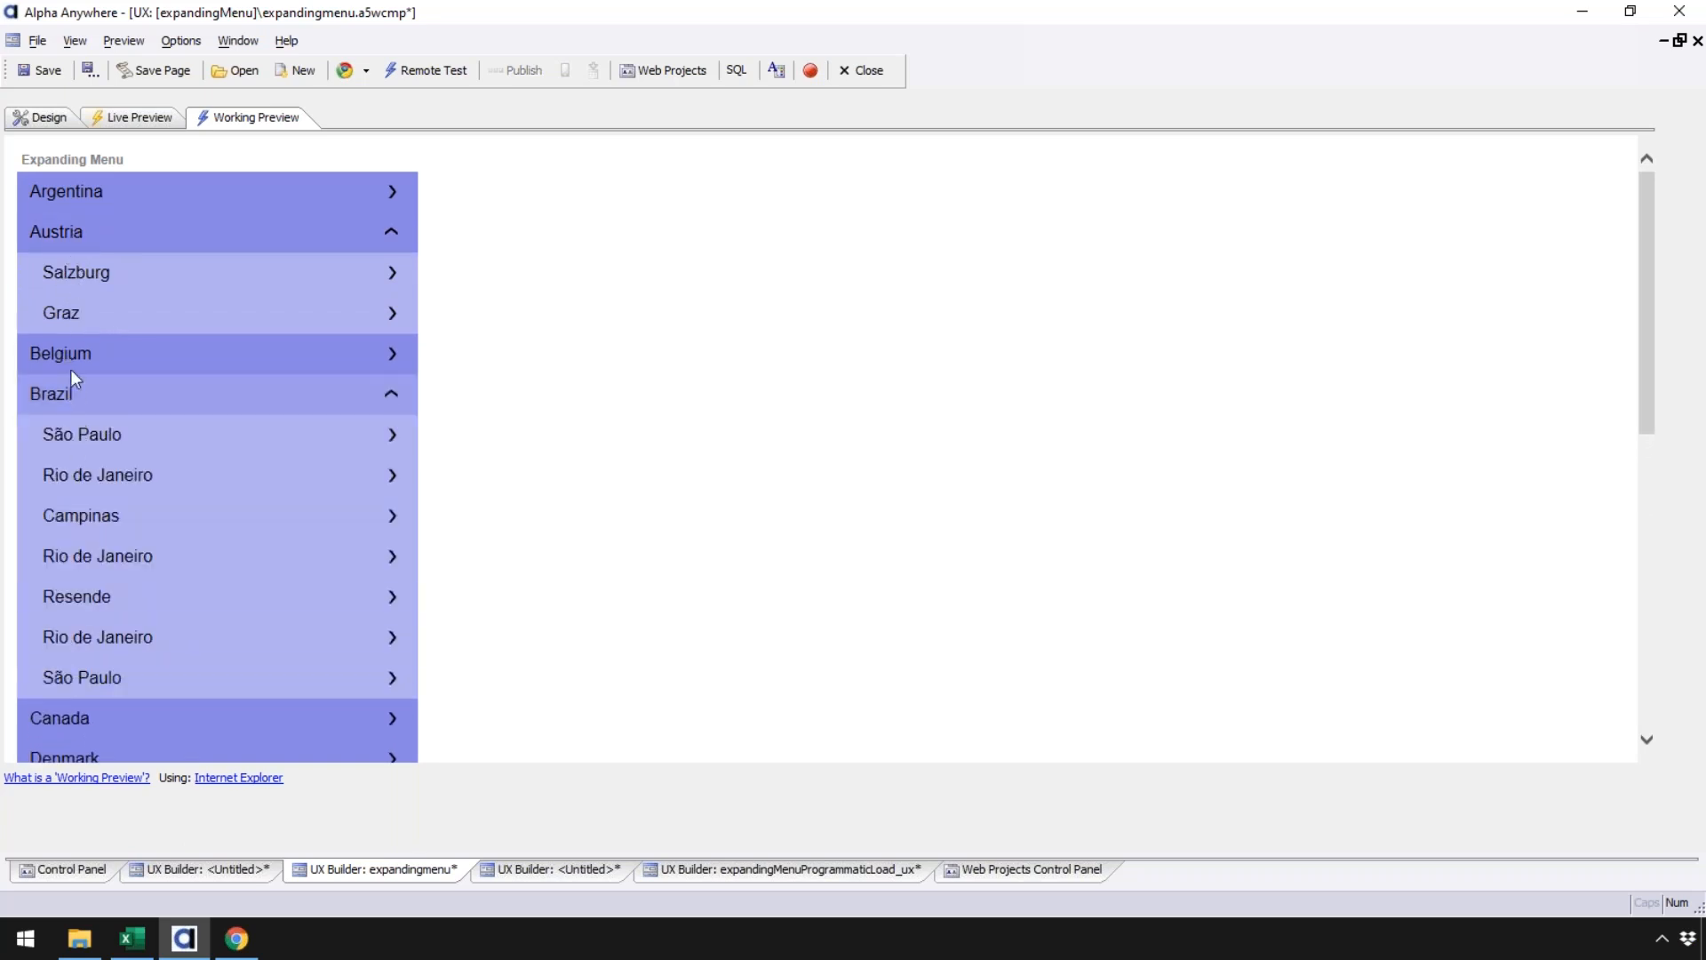
click(99, 360)
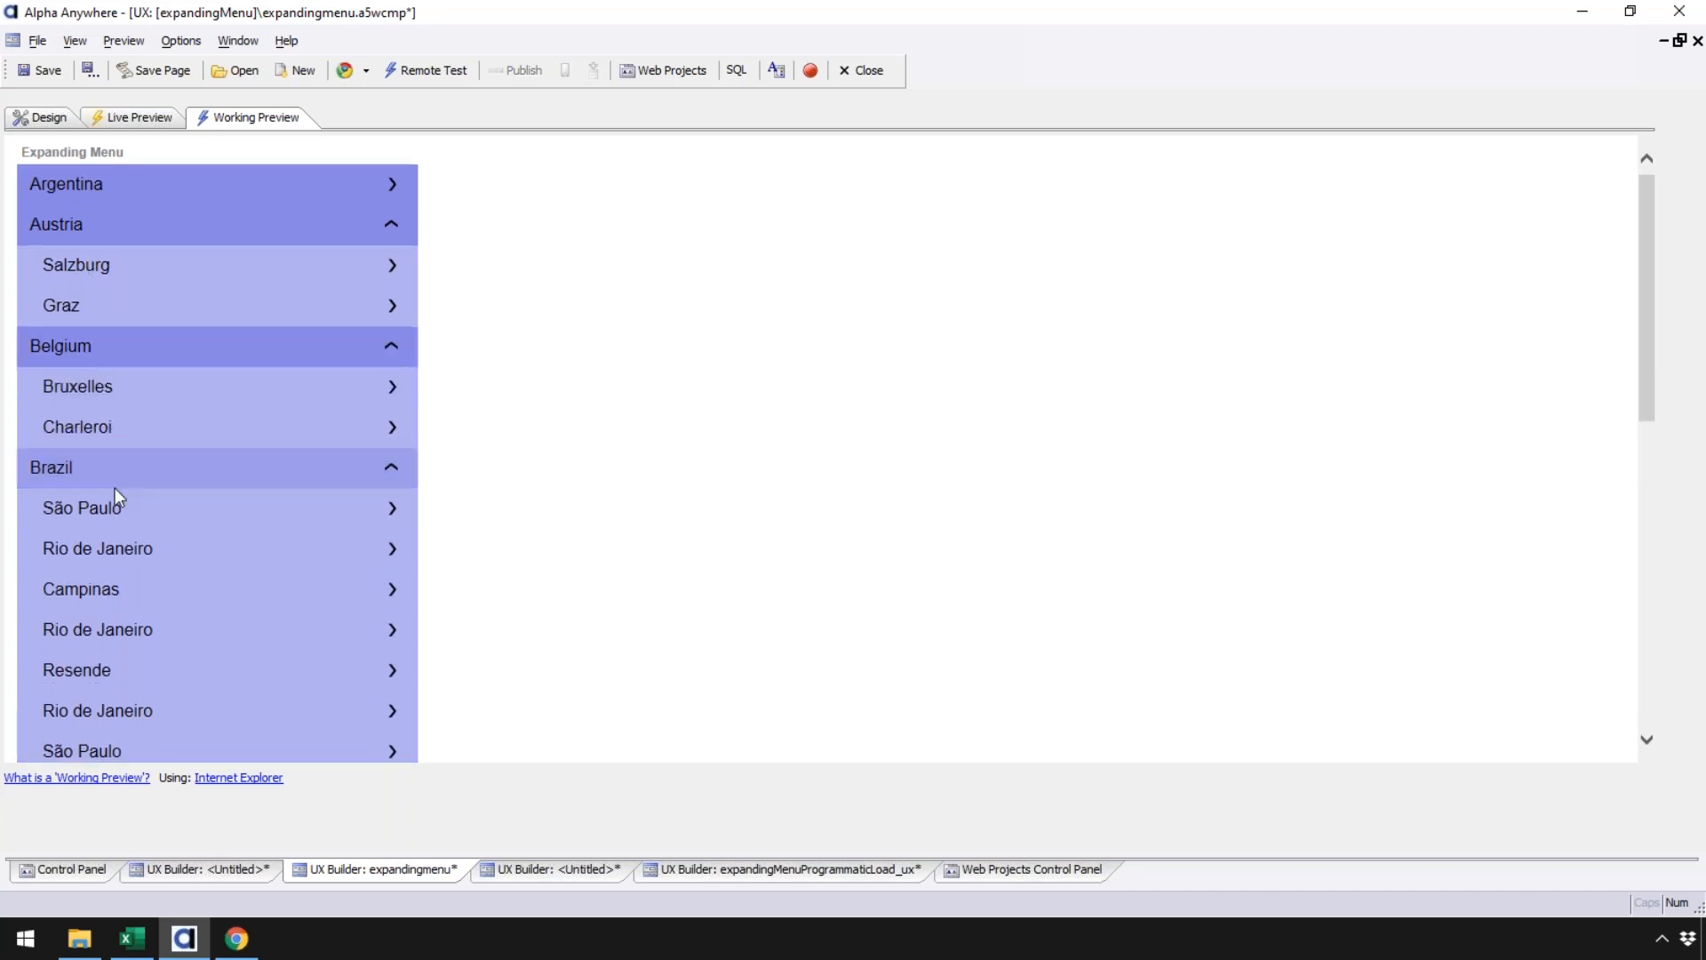
Step: Expand the Portugal, Sweden, Denmark and Finland branches of the previewed menu
scroll(115, 488, down, 8)
click(119, 492)
click(121, 609)
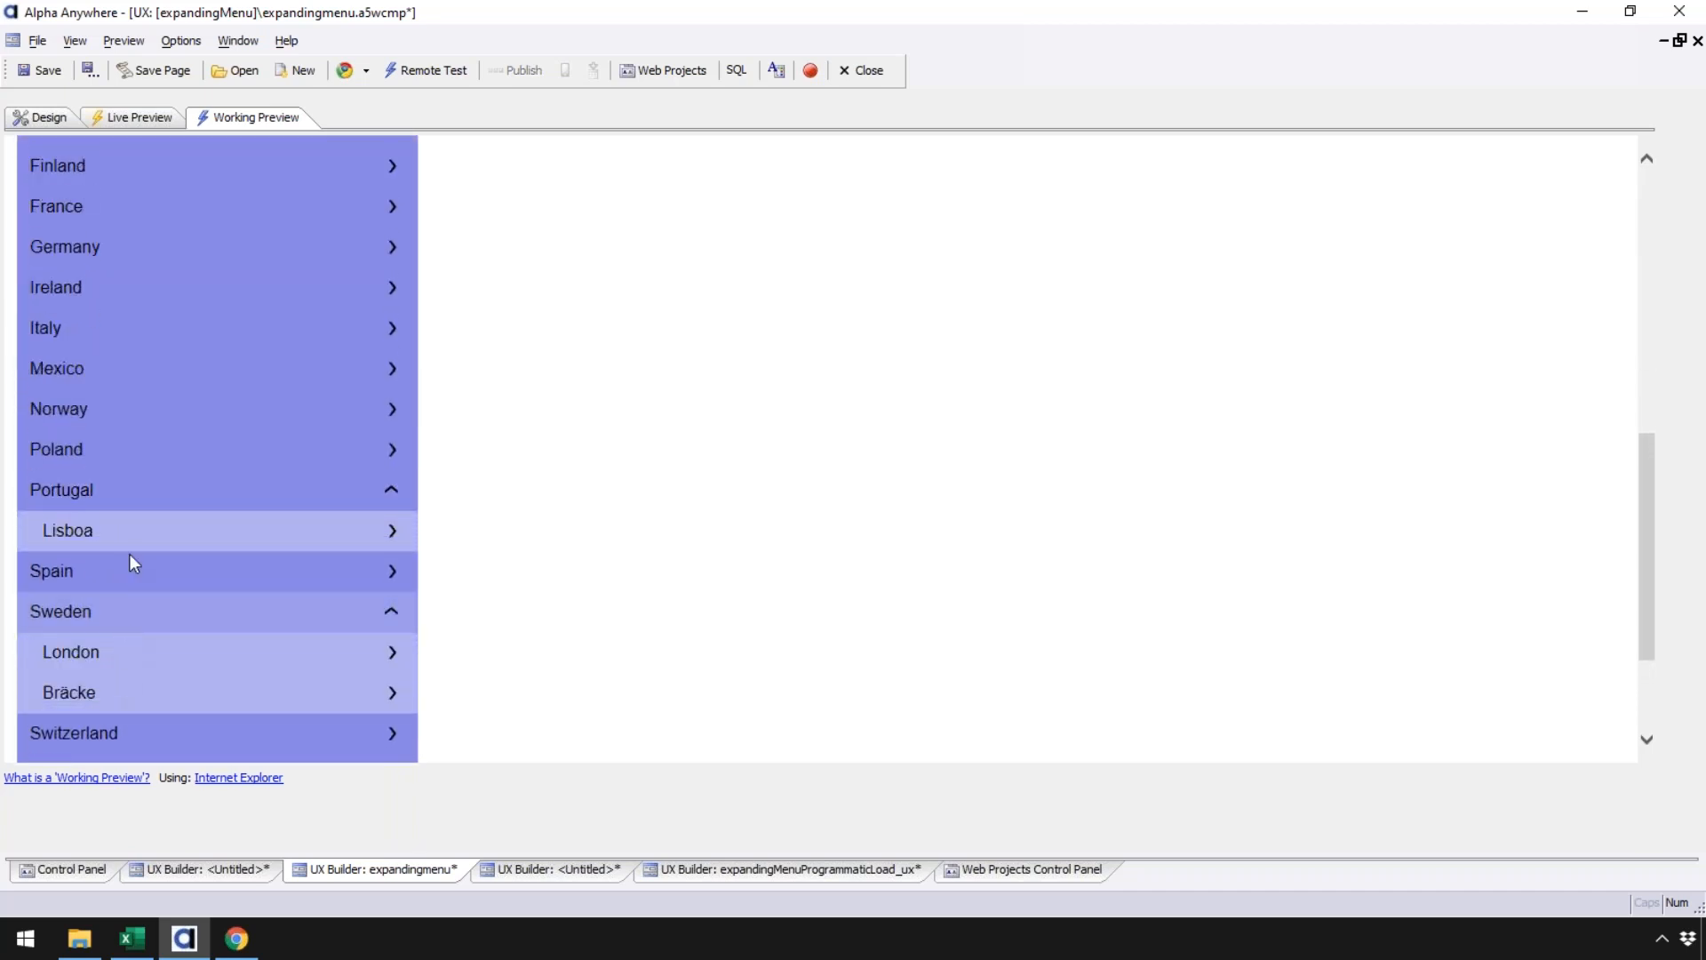
scroll(111, 425, up, 5)
click(102, 592)
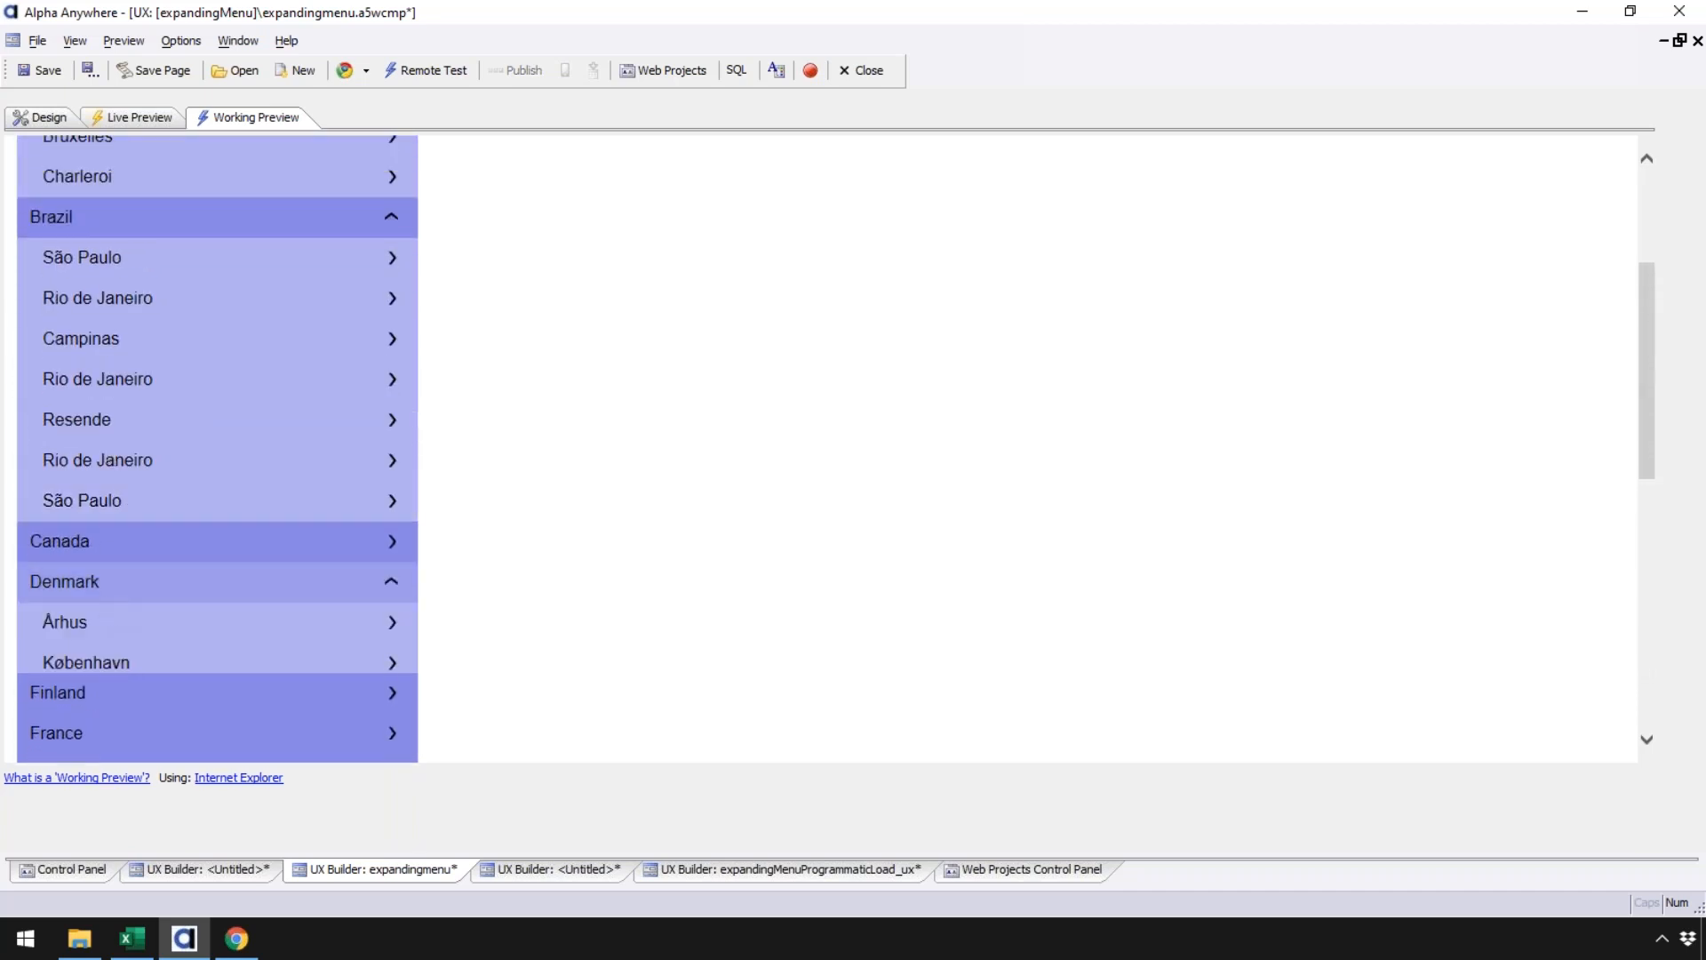
click(103, 707)
Step: Expand Helsinki under Finland and the Germany branch, and look through the length of the fully opened menu
scroll(151, 480, down, 3)
click(153, 449)
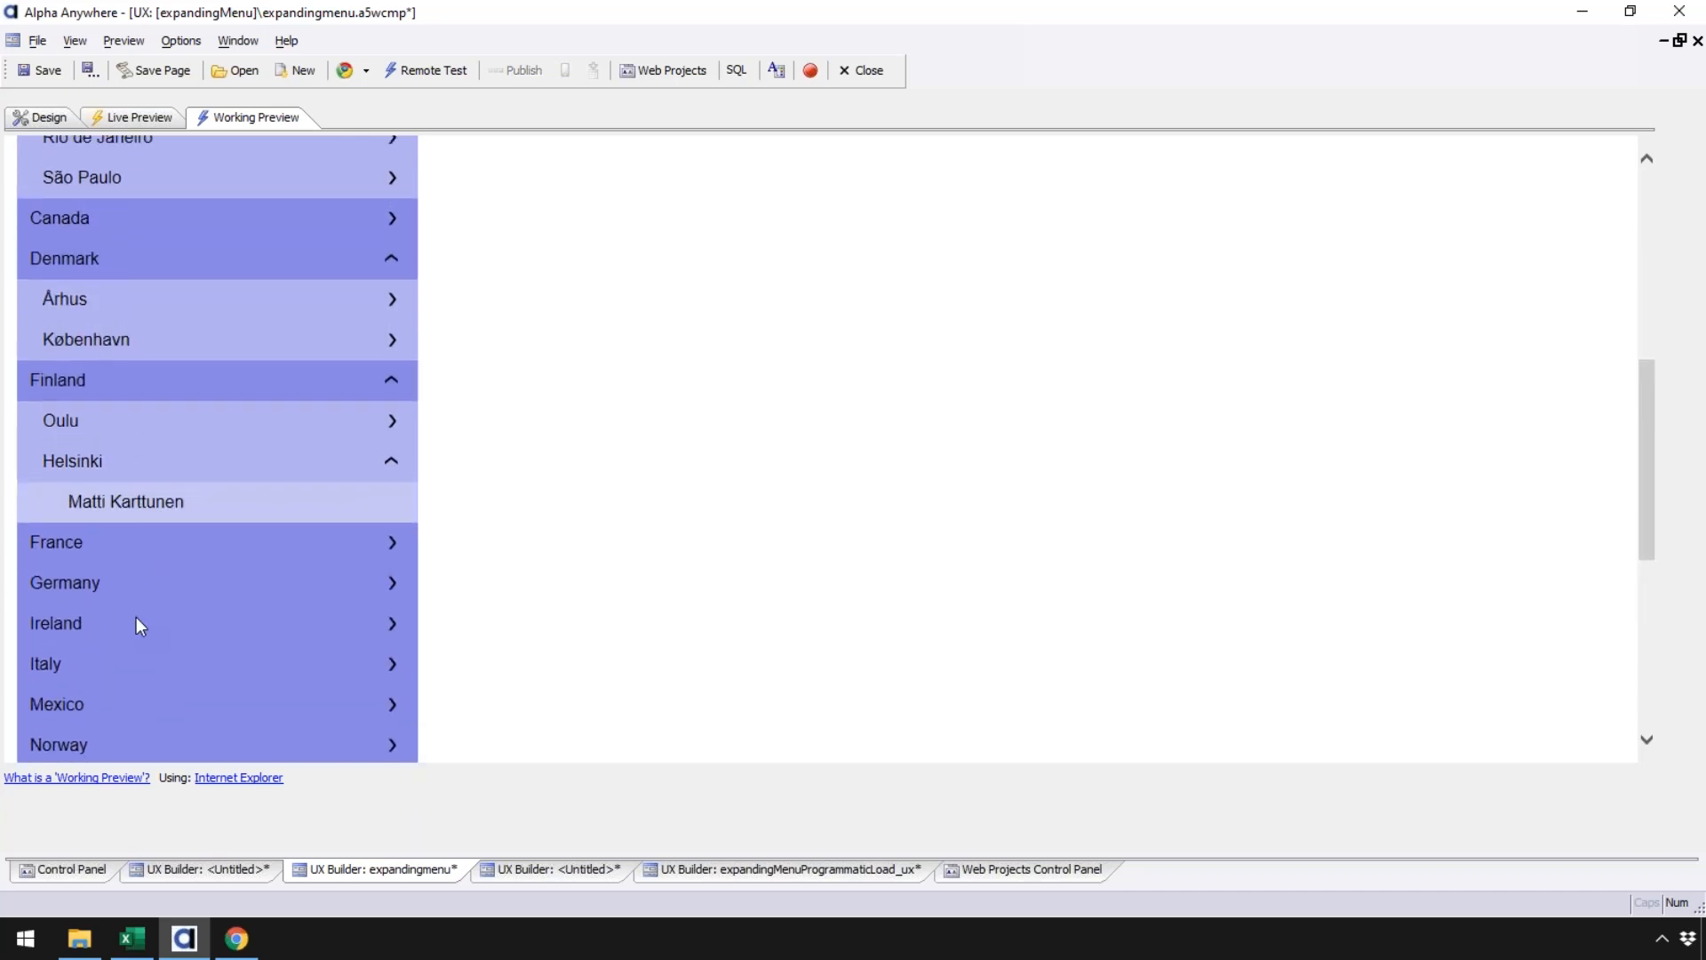
click(103, 583)
scroll(103, 462, down, 4)
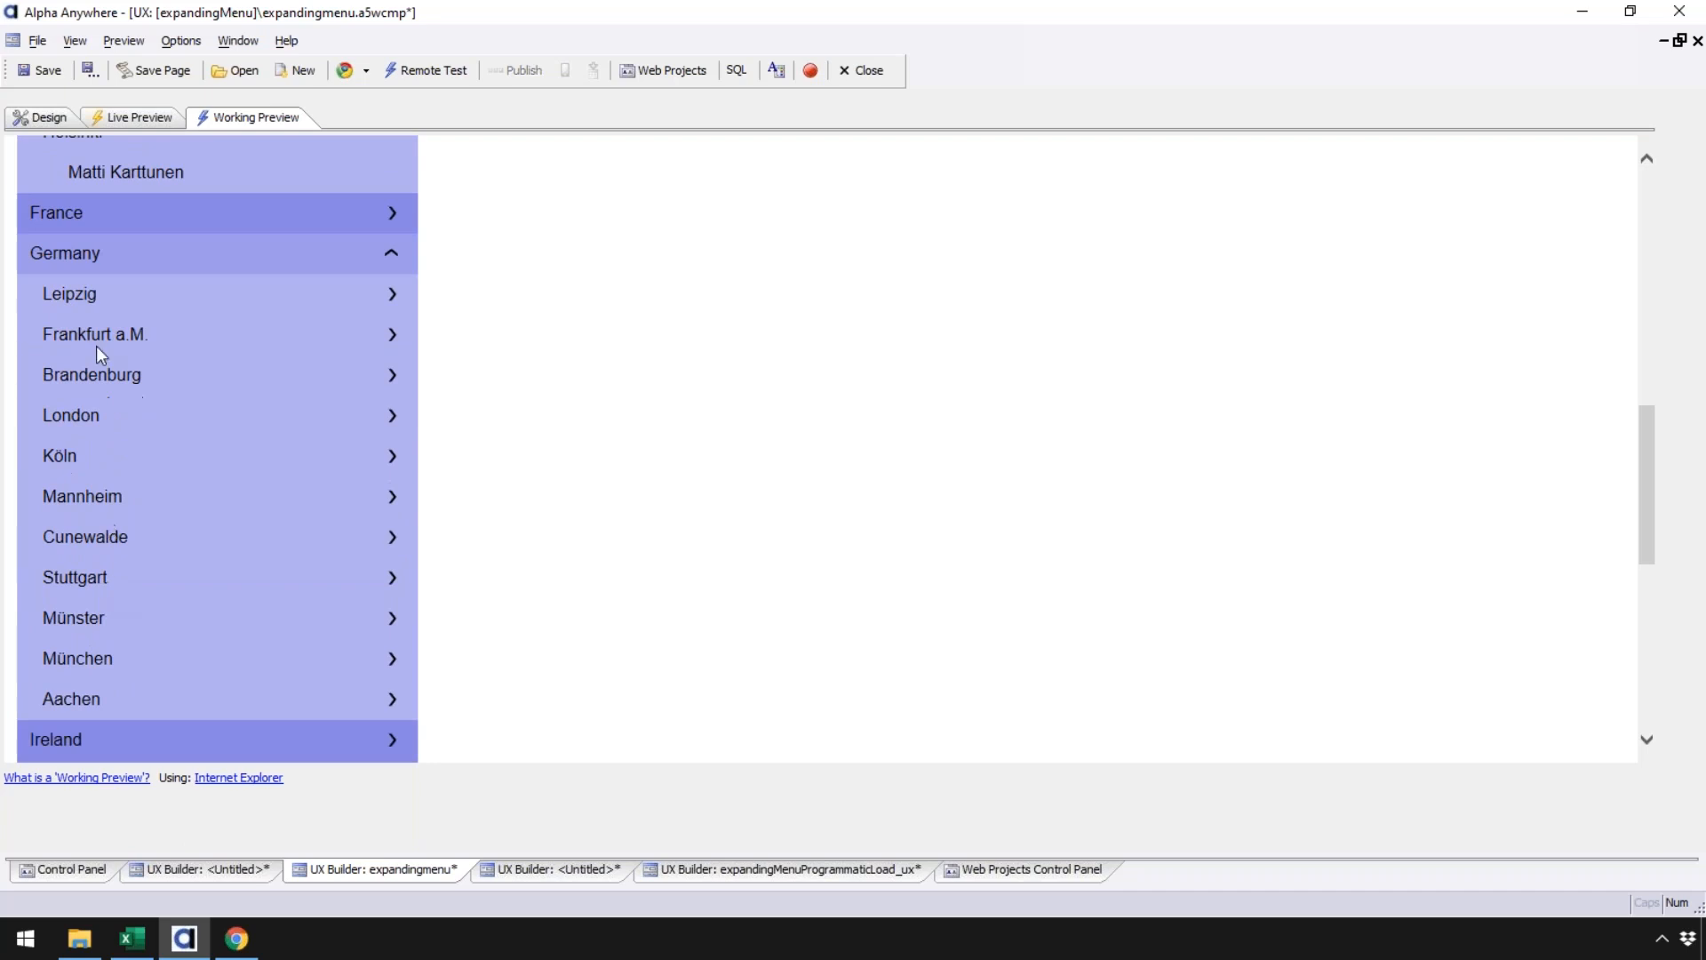
scroll(80, 343, up, 10)
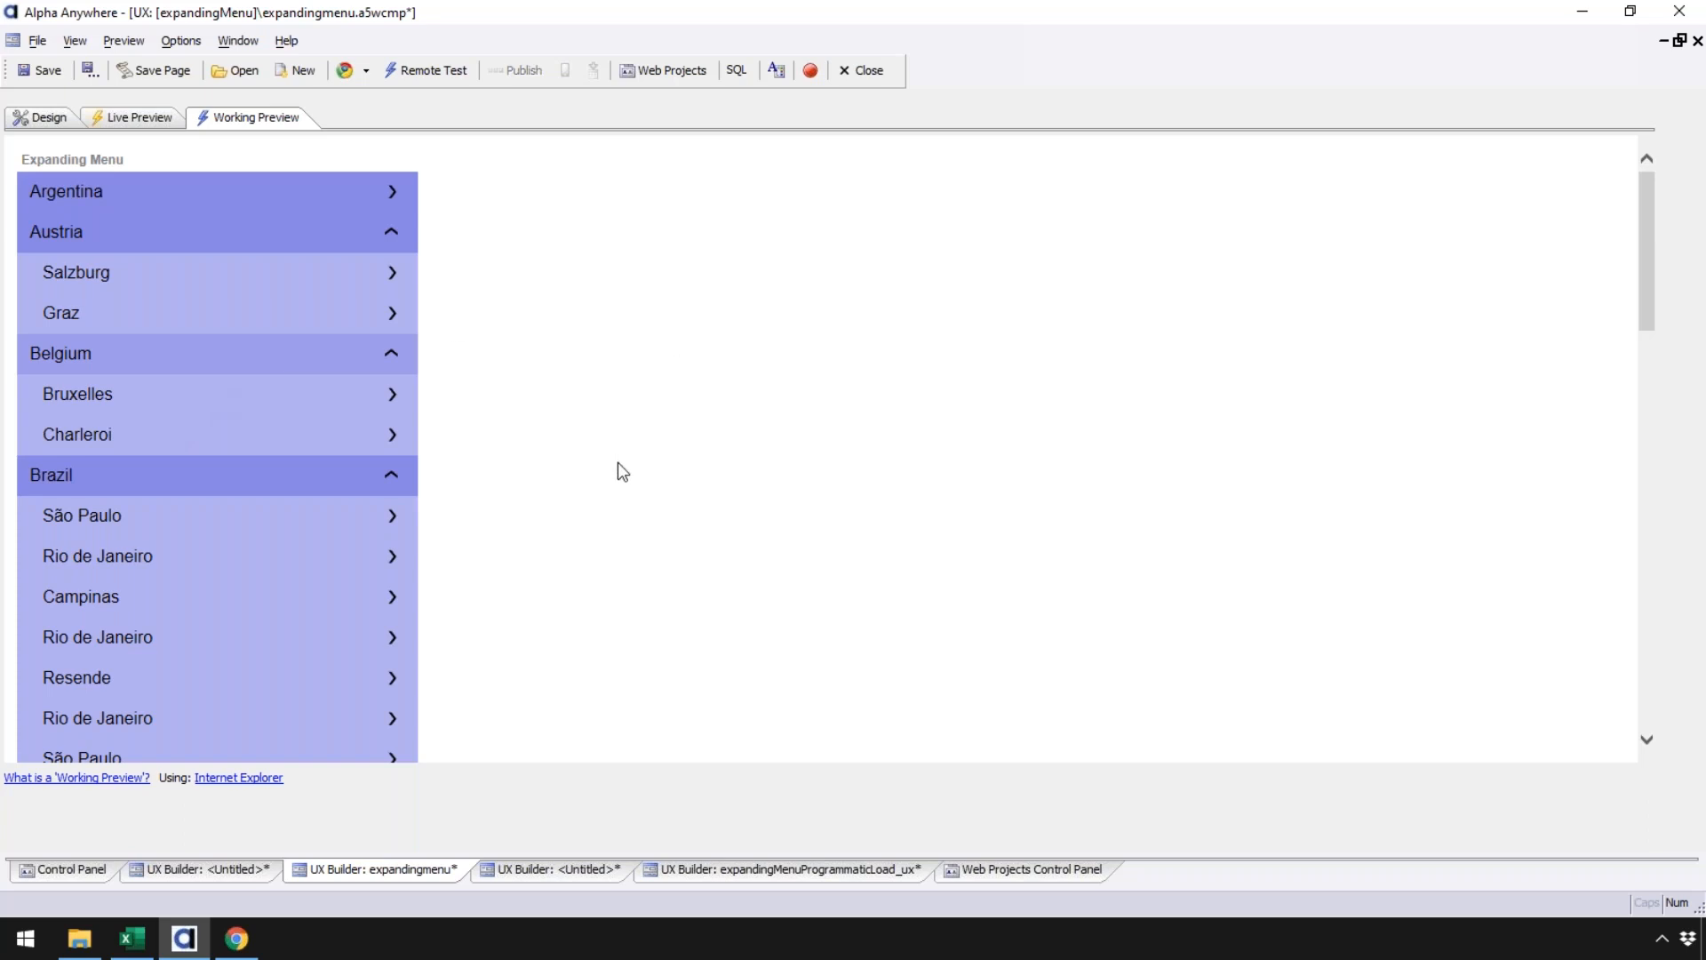
scroll(617, 467, down, 3)
scroll(612, 464, down, 9)
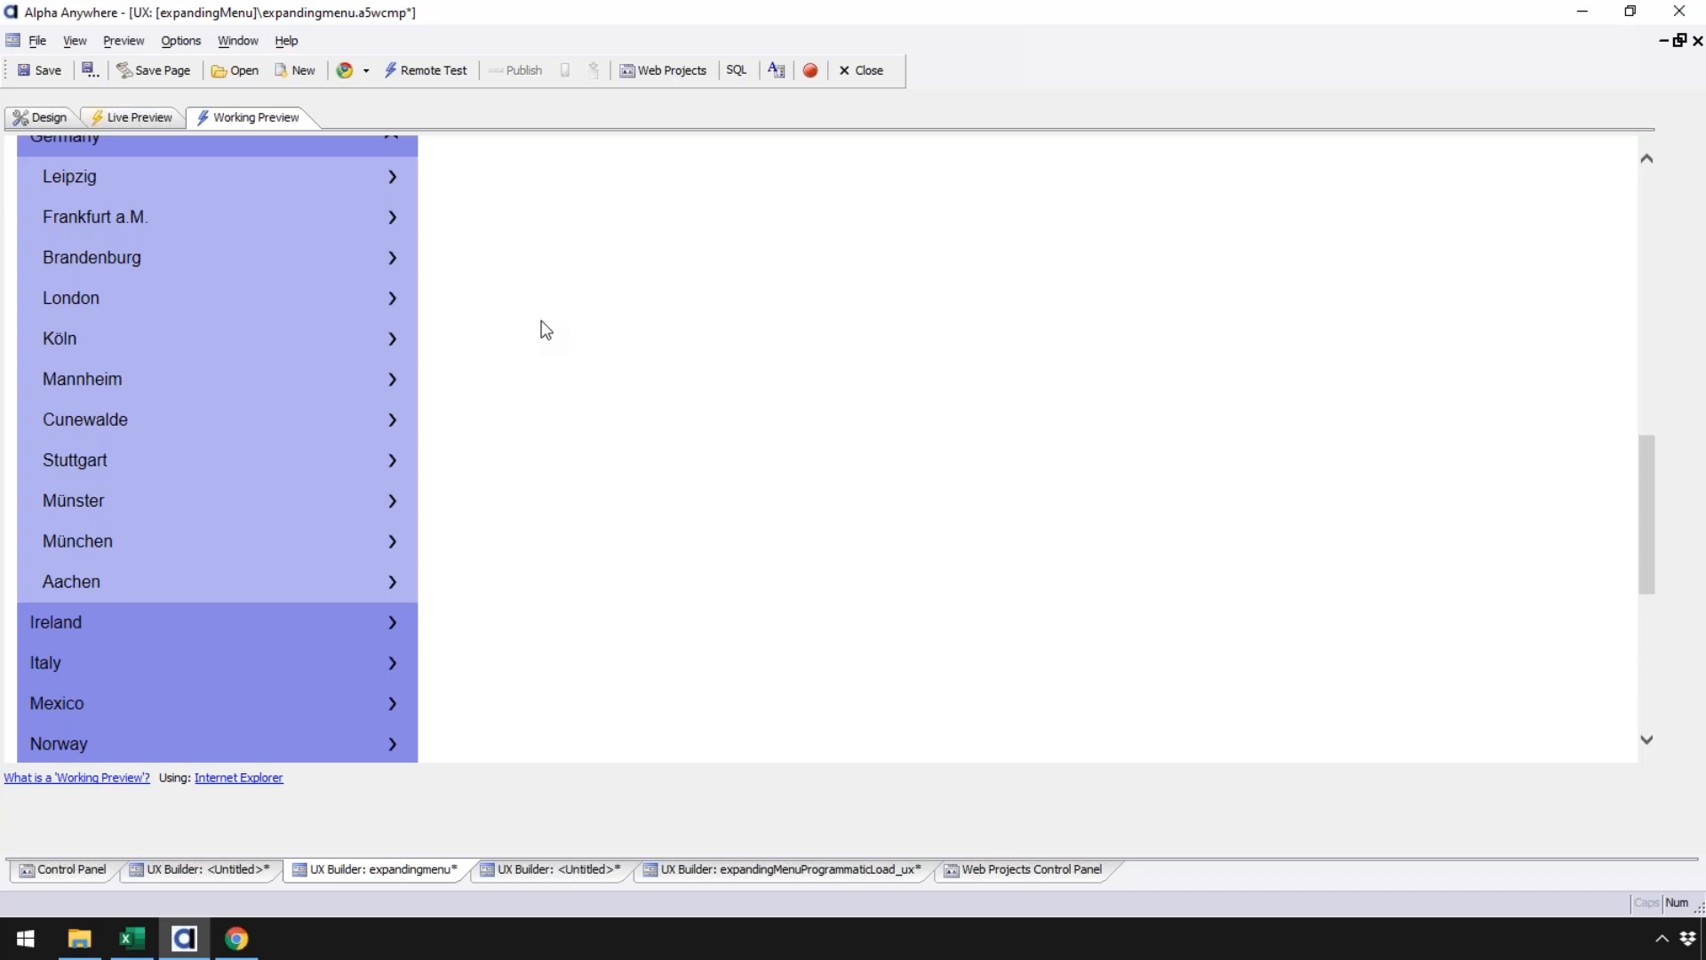
Step: Check the Security Groups setting of Sub Item 2.1 in the untitled component's expMenu menu data, and dismiss the notice
click(57, 121)
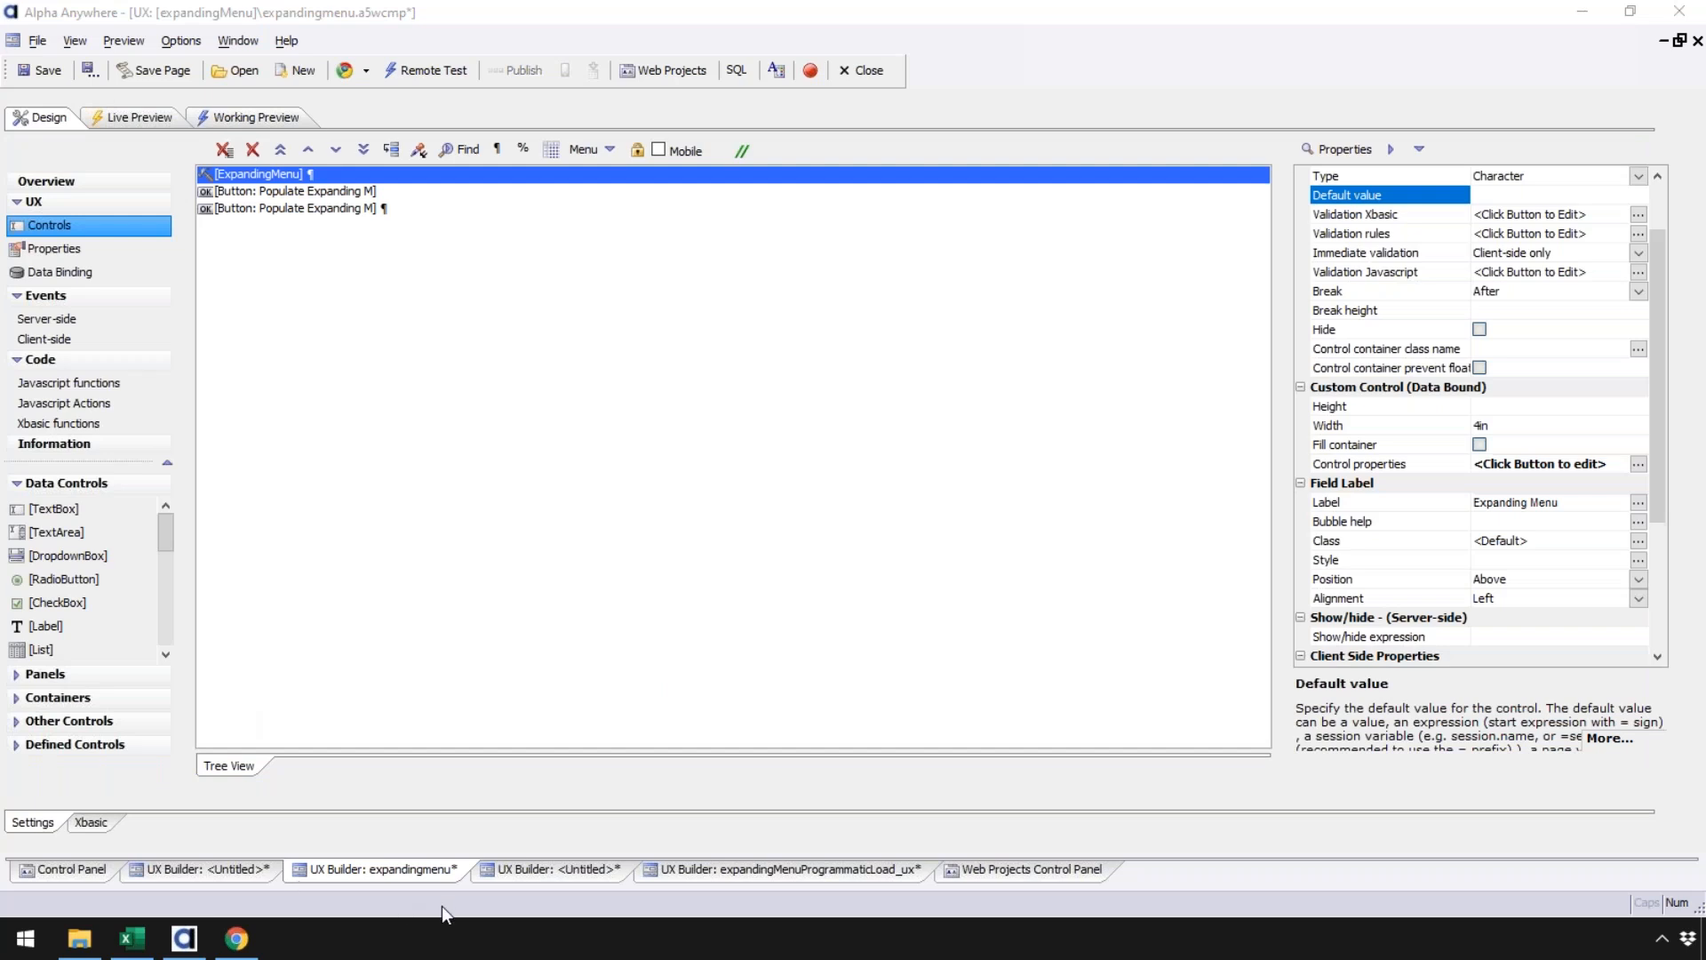
click(254, 867)
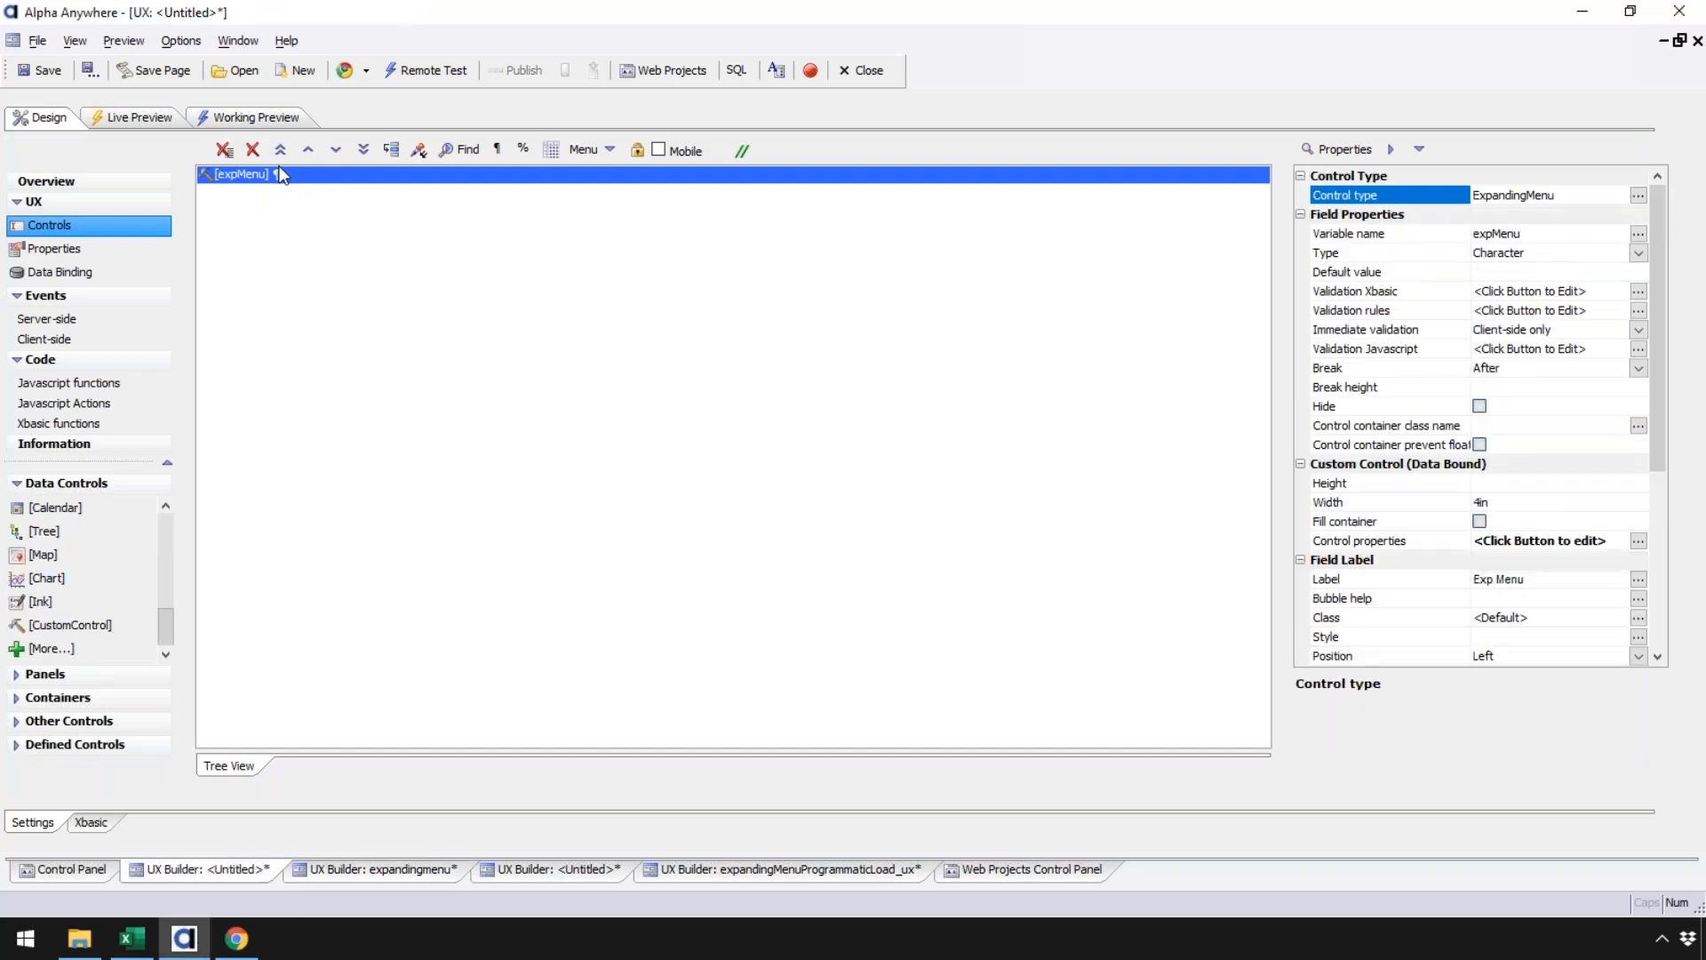
double_click(538, 178)
double_click(696, 220)
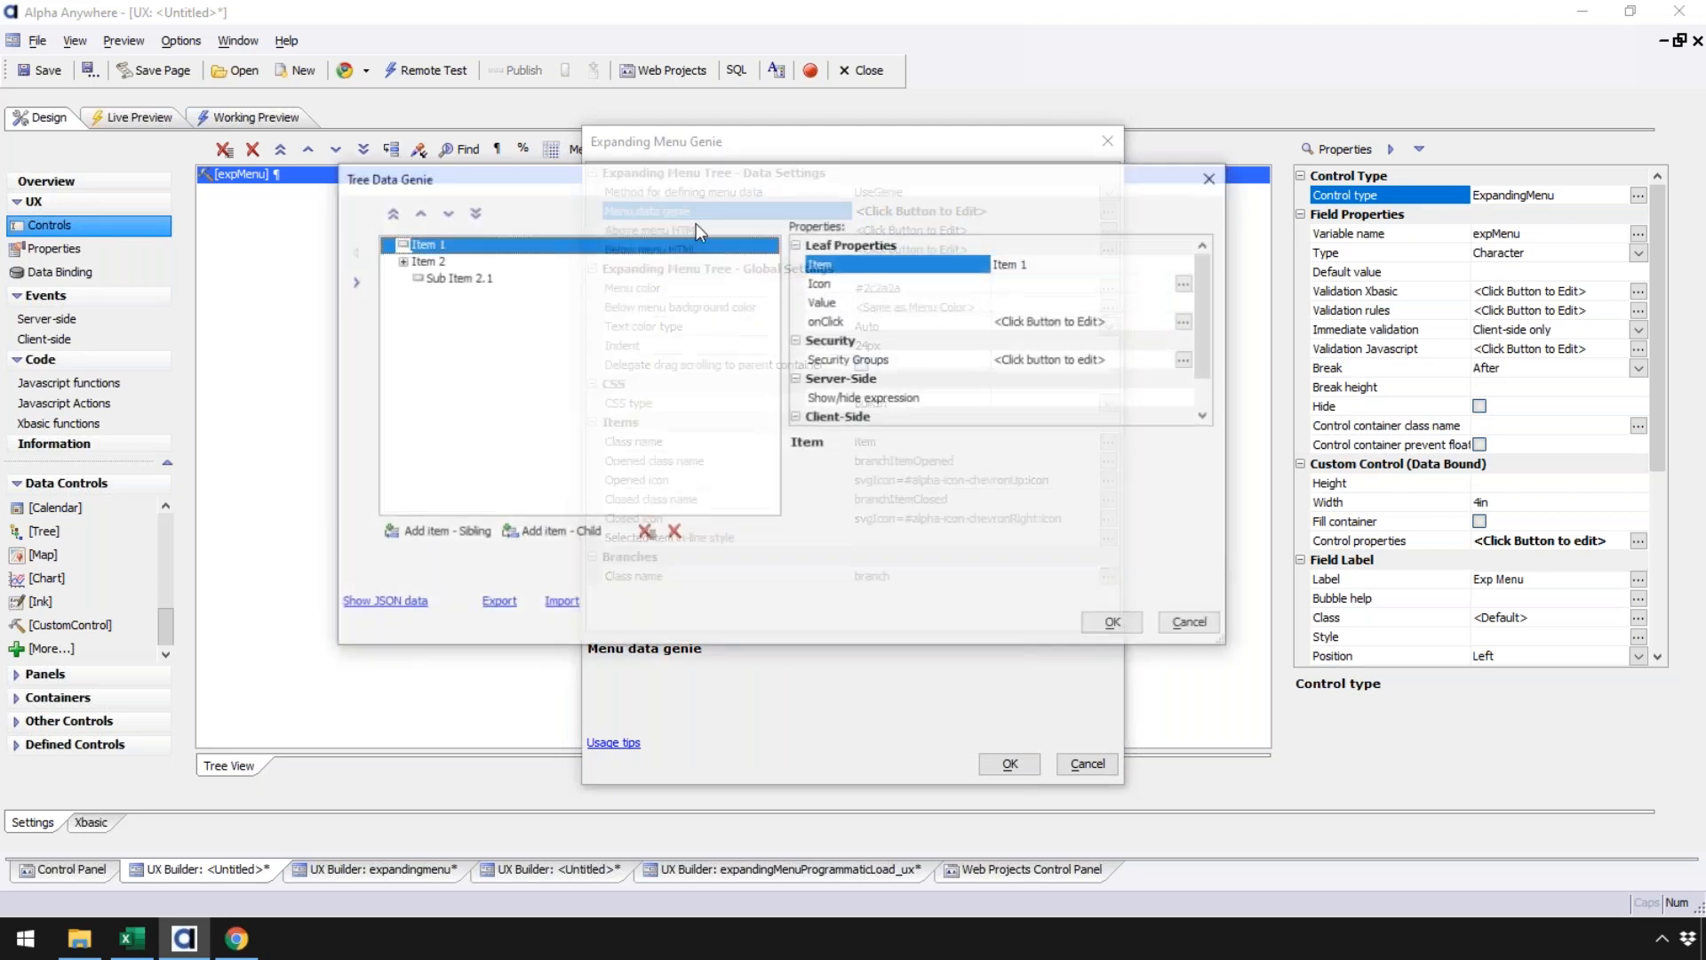
click(521, 277)
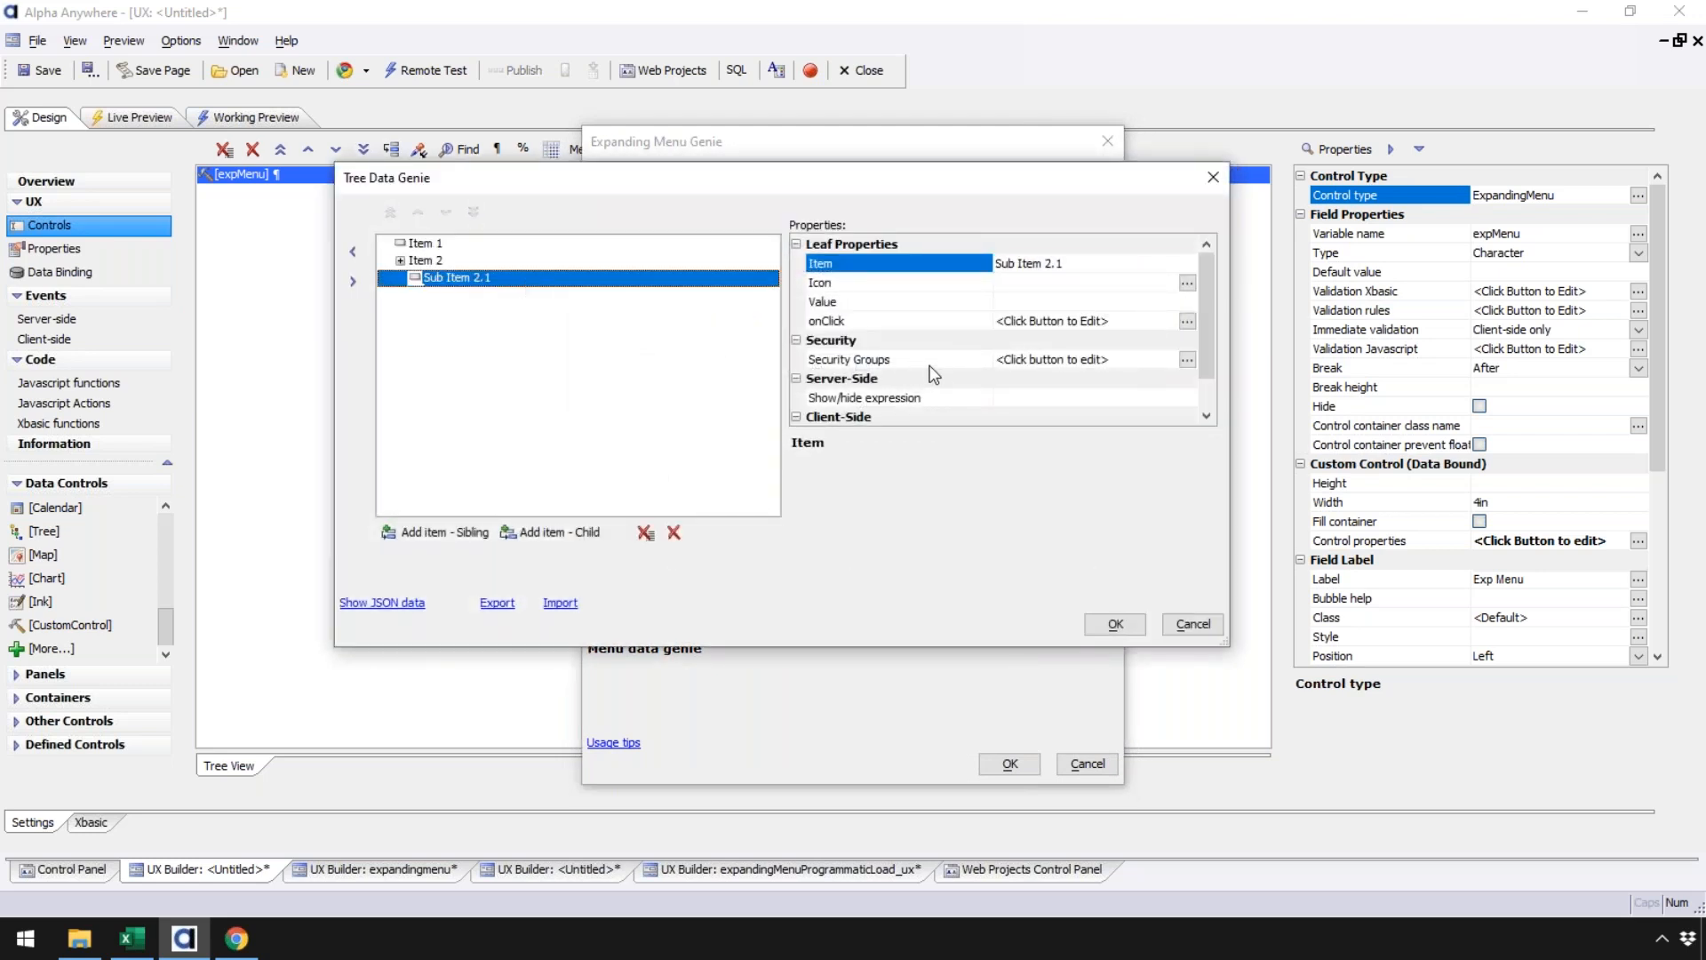
click(932, 360)
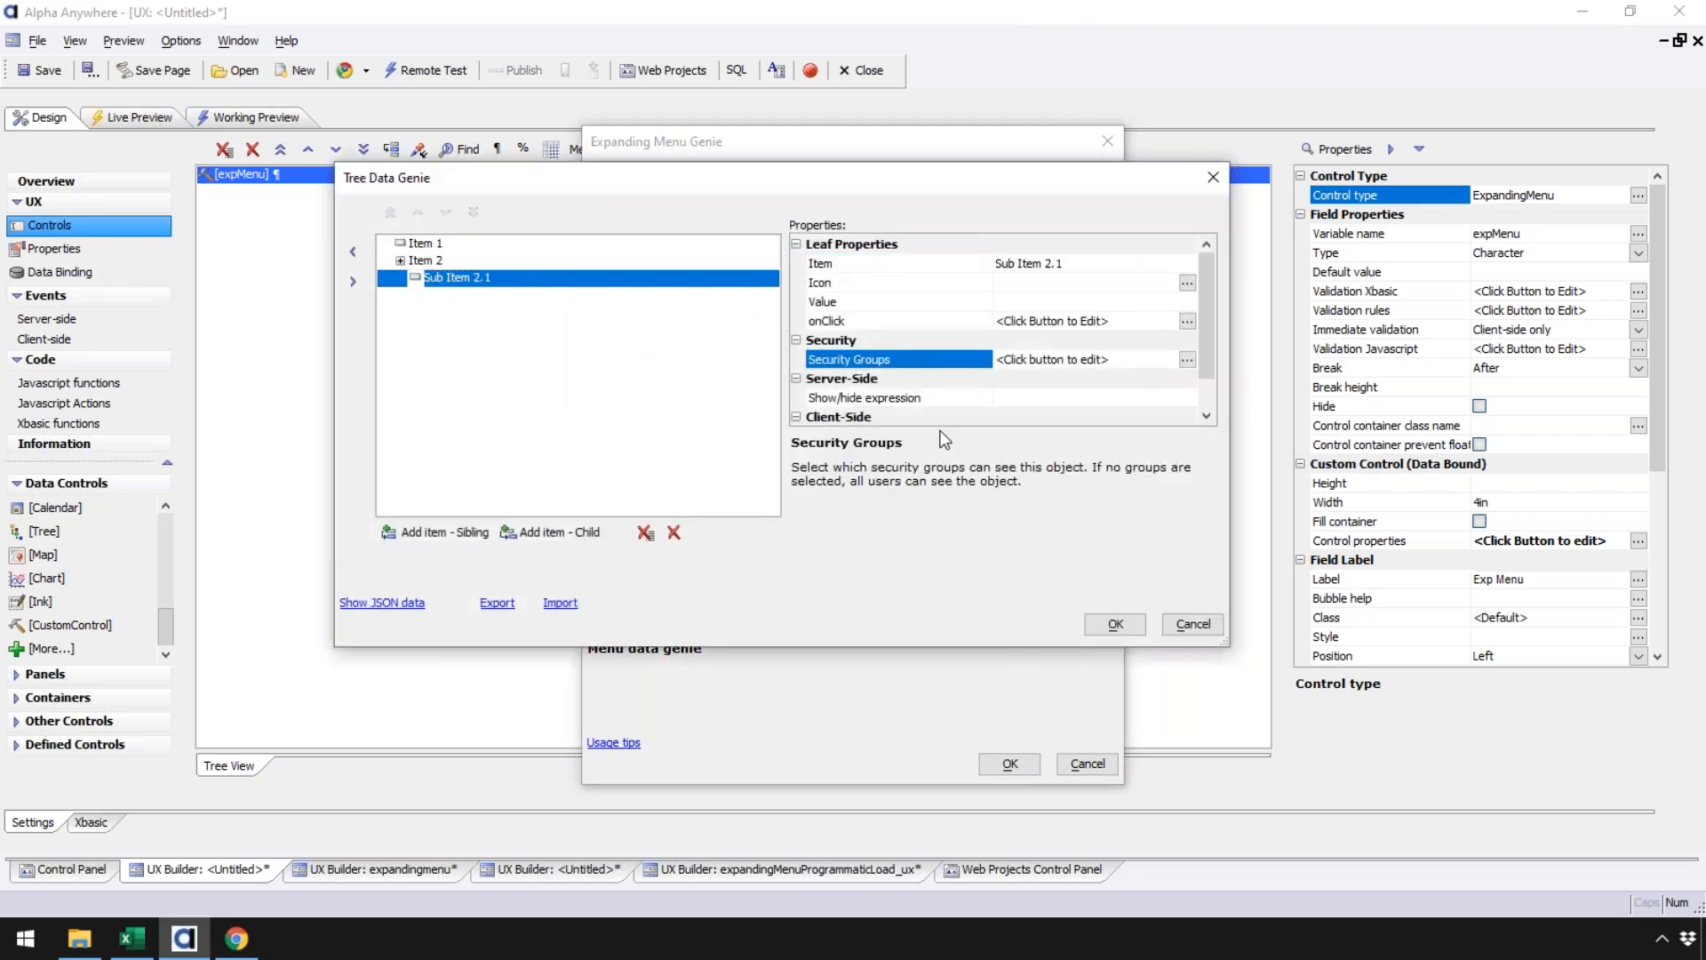
click(1188, 359)
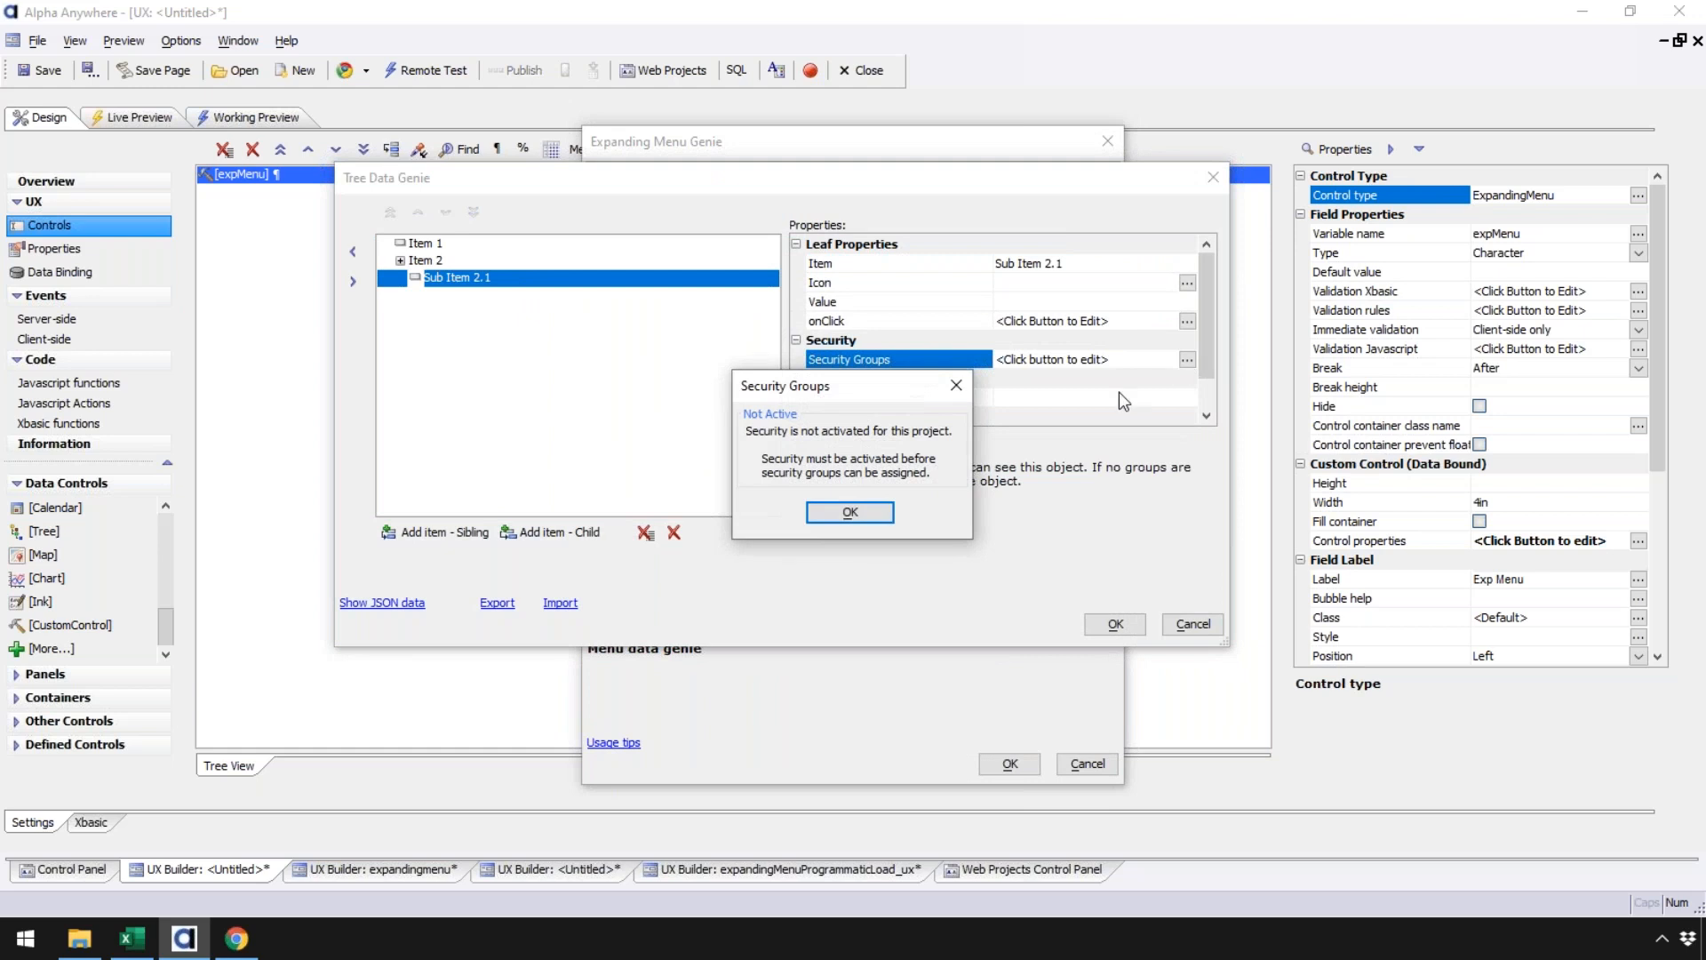
click(856, 514)
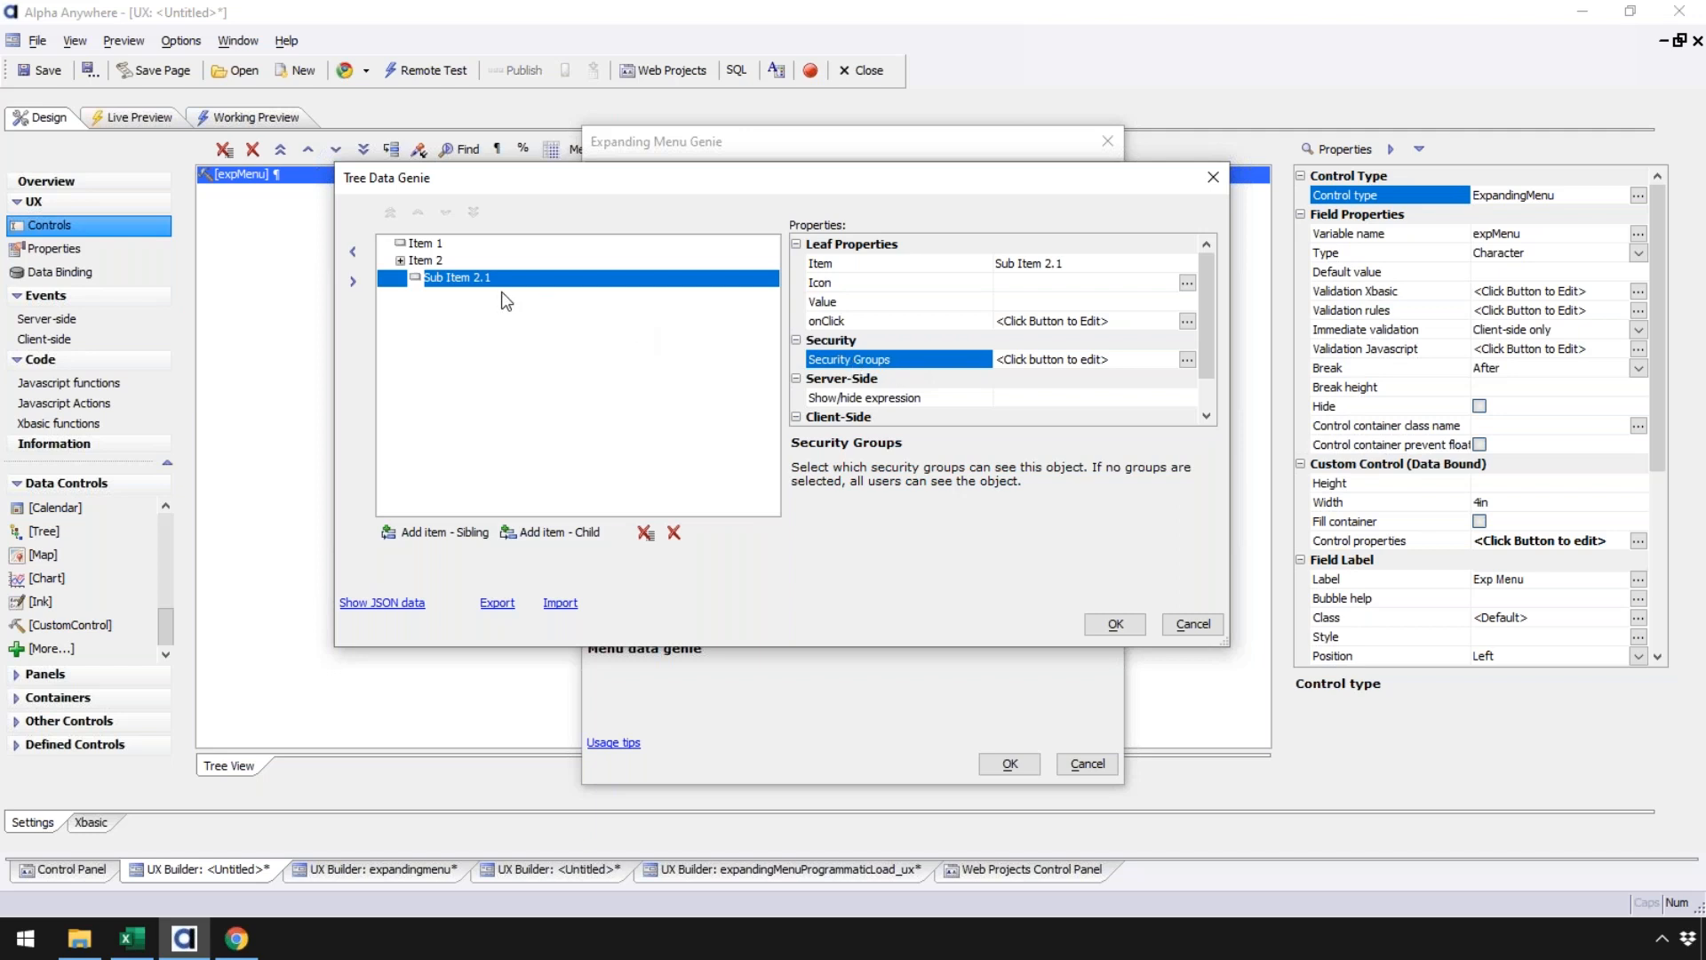
Step: Check the Security Groups setting of the Item 2 branch in the Tree Data Genie, and dismiss the notice
click(441, 259)
click(450, 277)
click(449, 261)
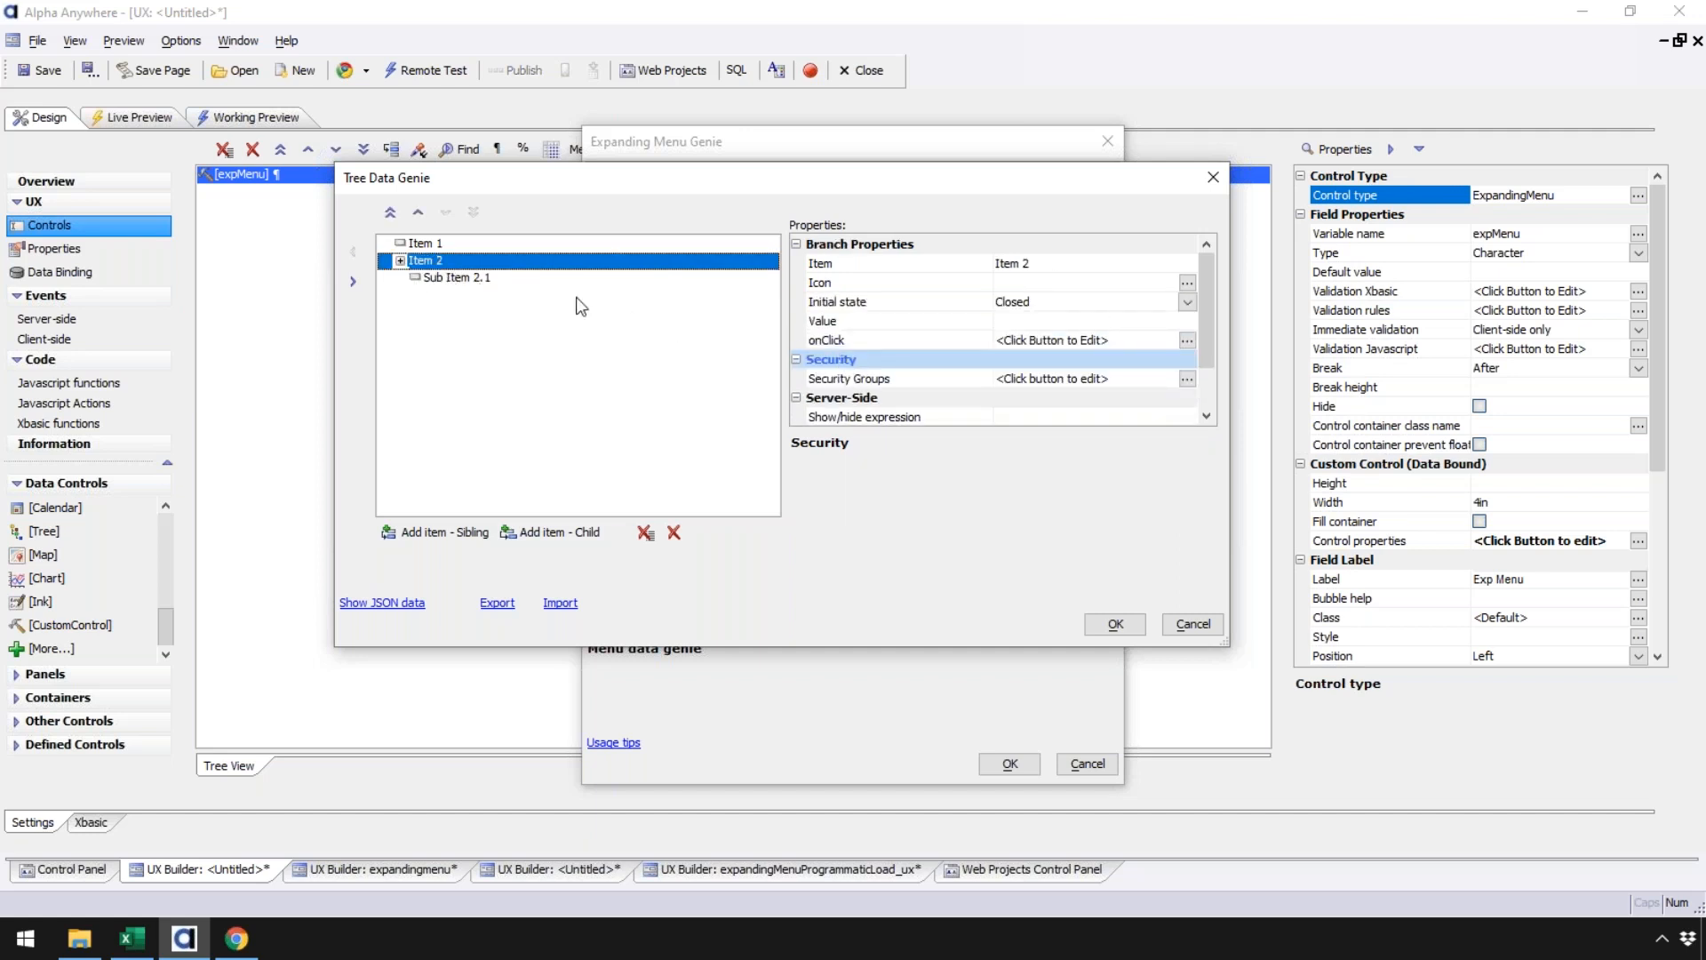
click(854, 380)
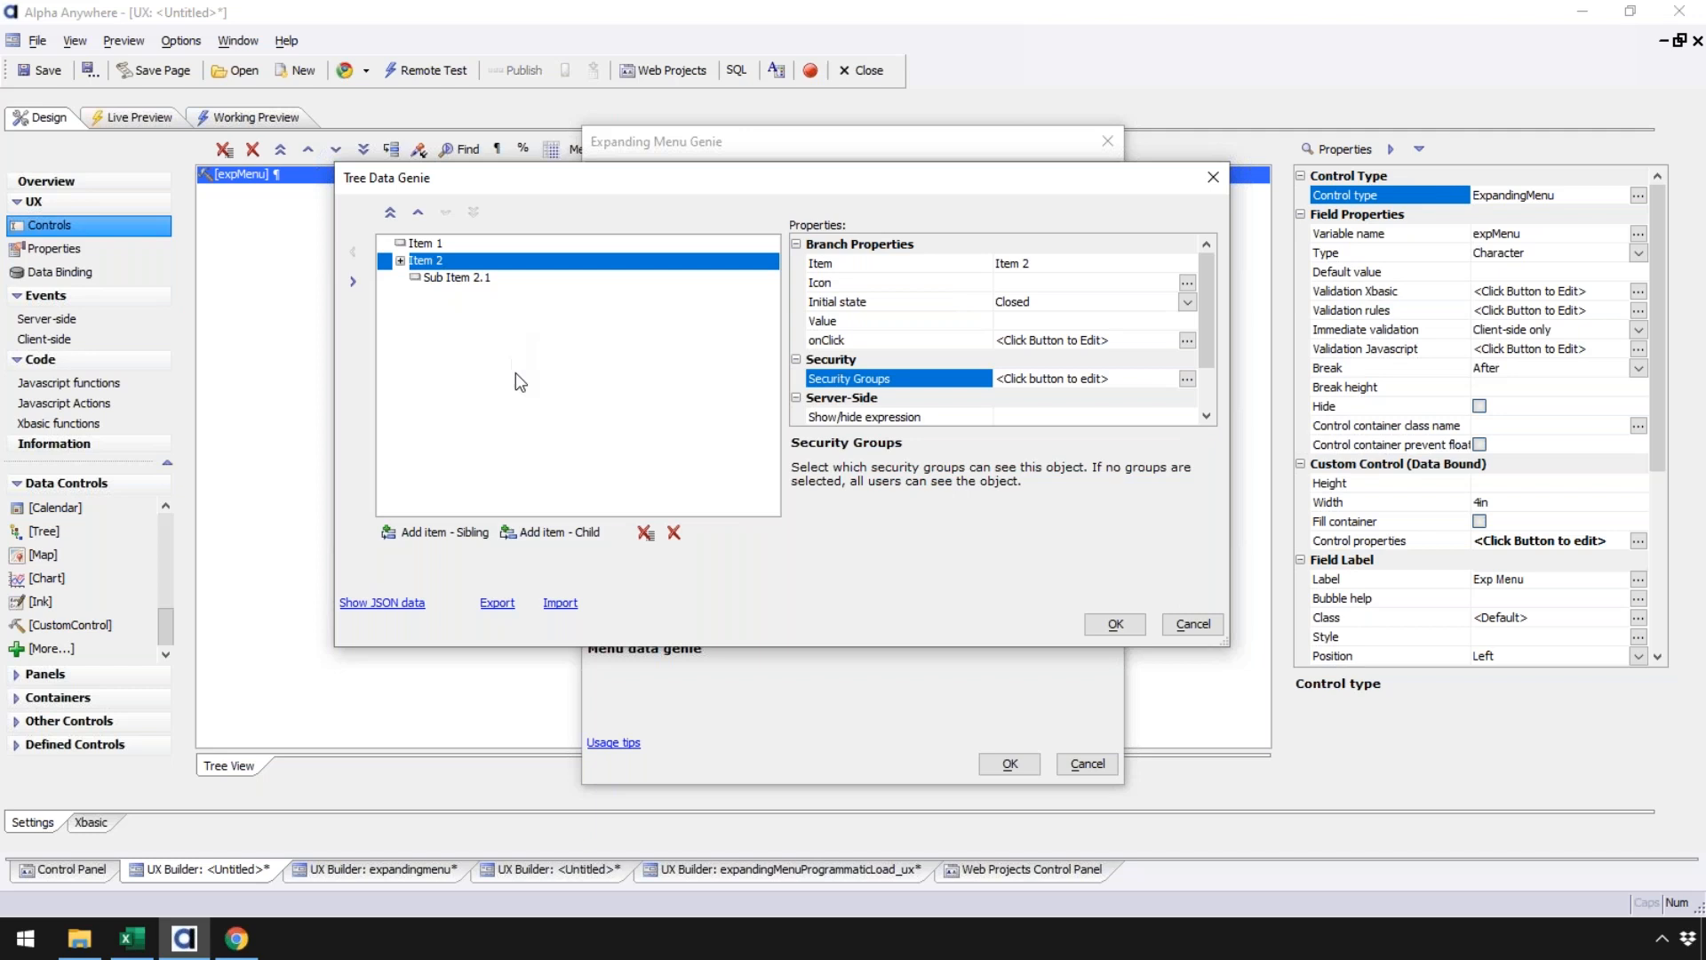
double_click(837, 375)
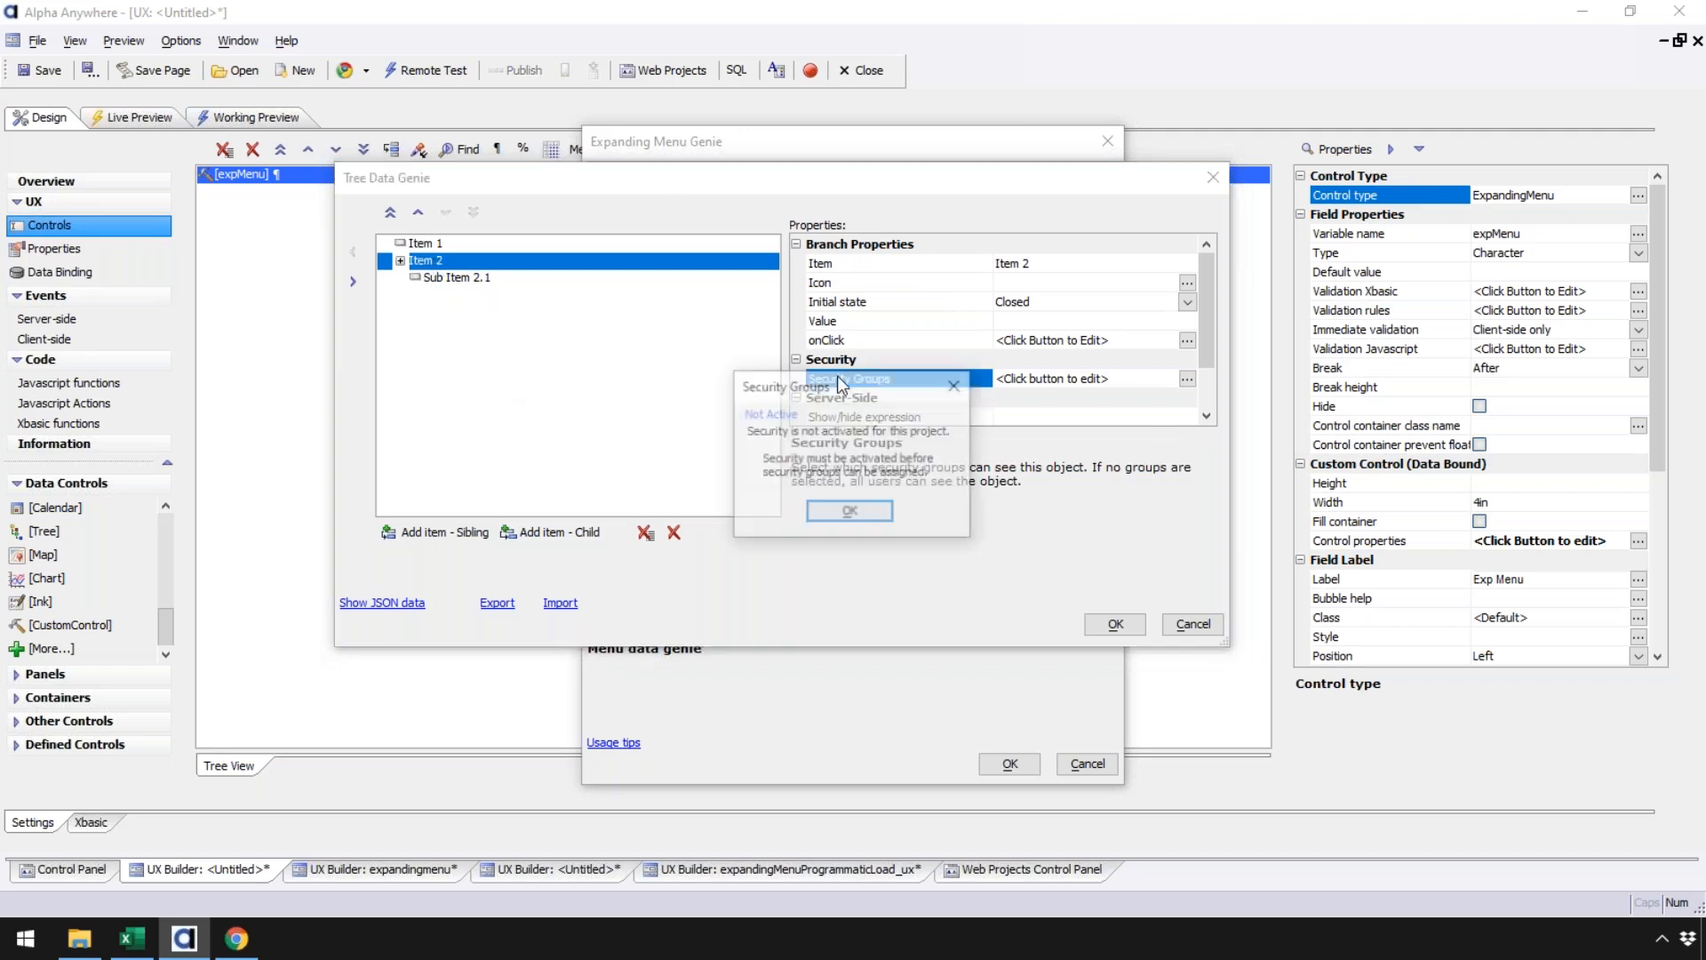
click(858, 512)
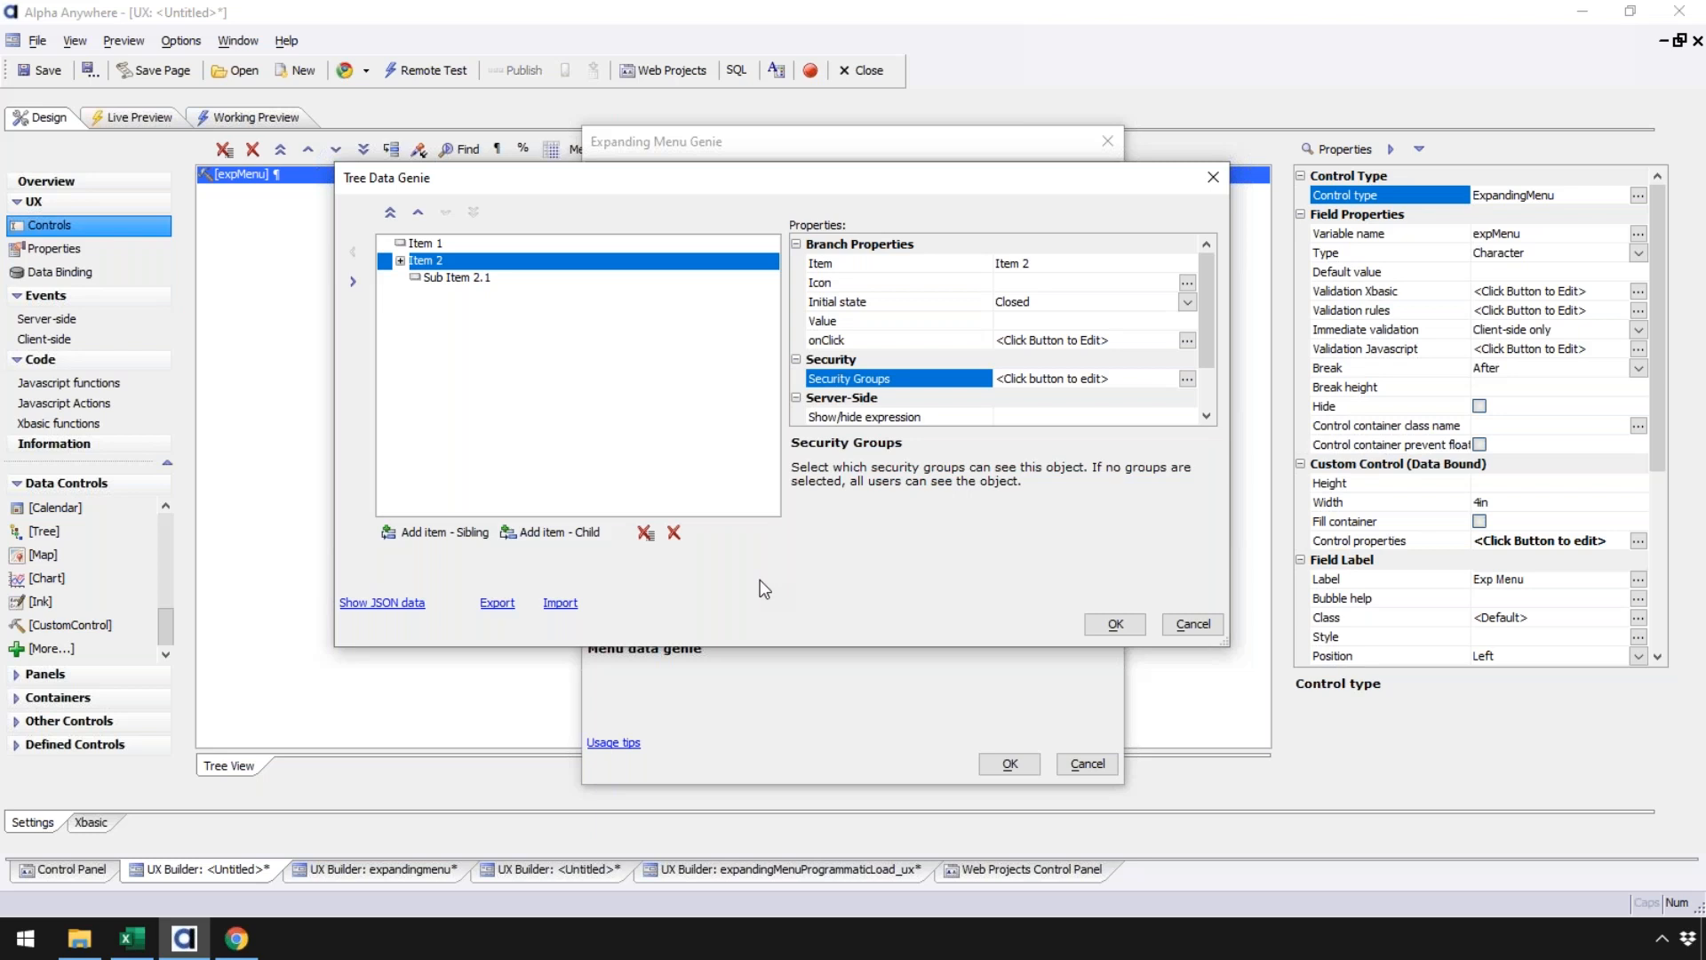
Step: Review Item 2's client-side Show/hide Javascript, server-side Show/hide expression and Security Groups properties, and cancel both dialogs
drag(1210, 290, 1207, 370)
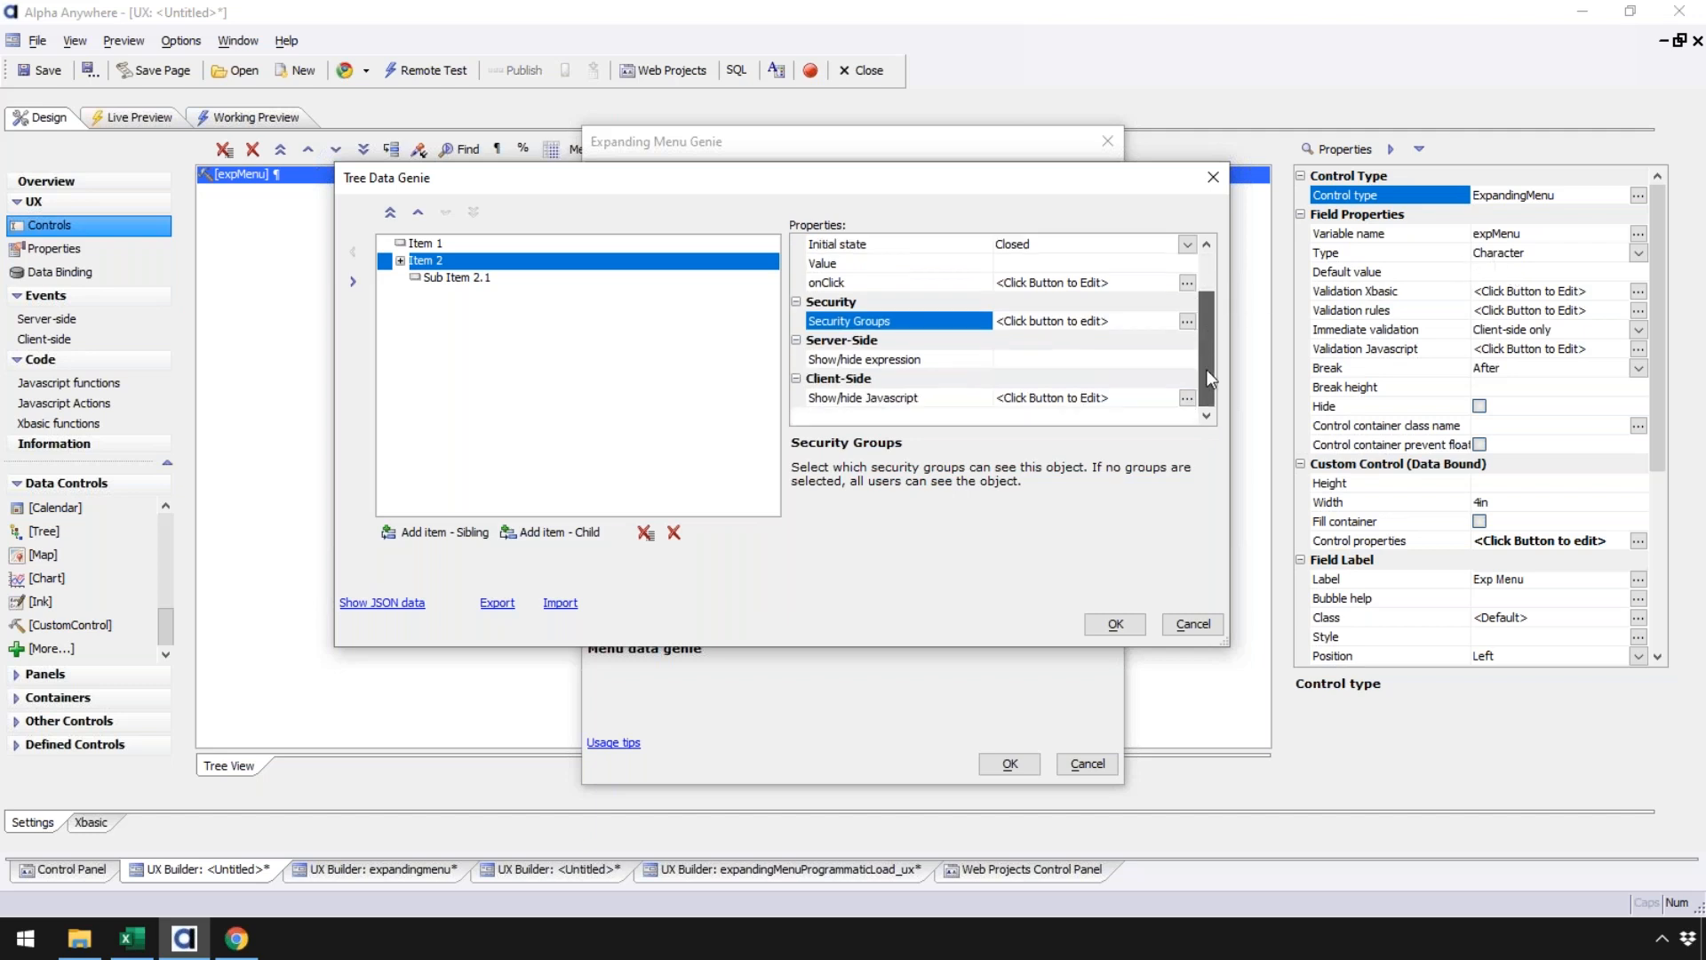
click(956, 401)
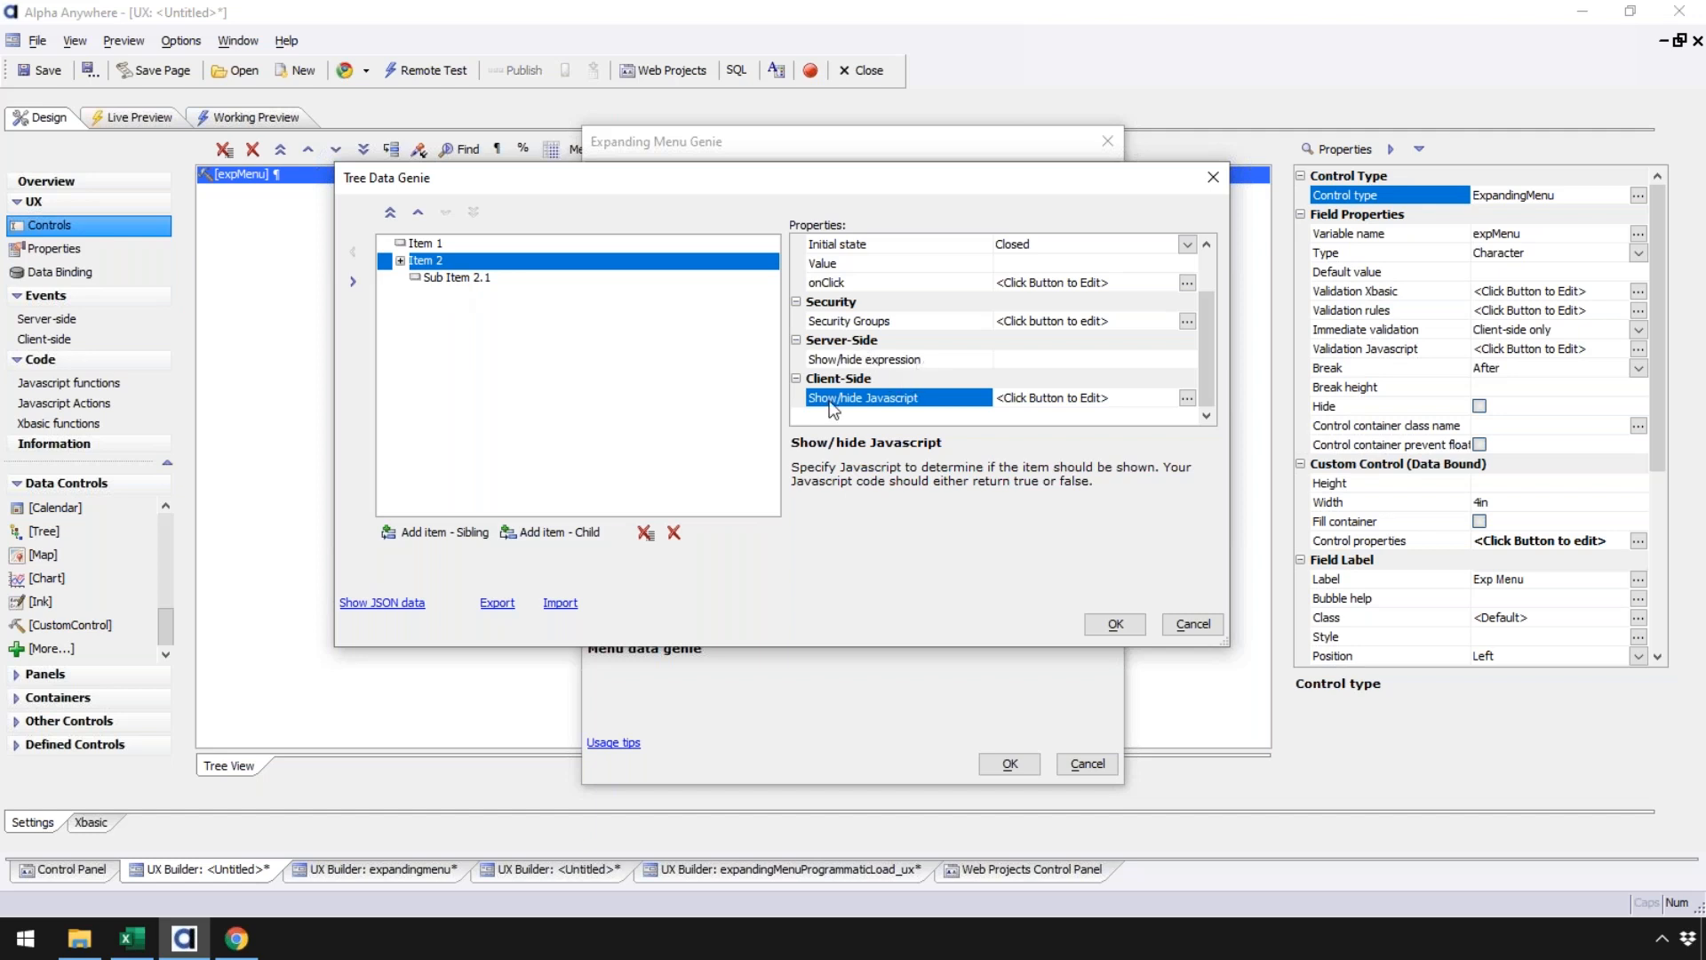
click(871, 366)
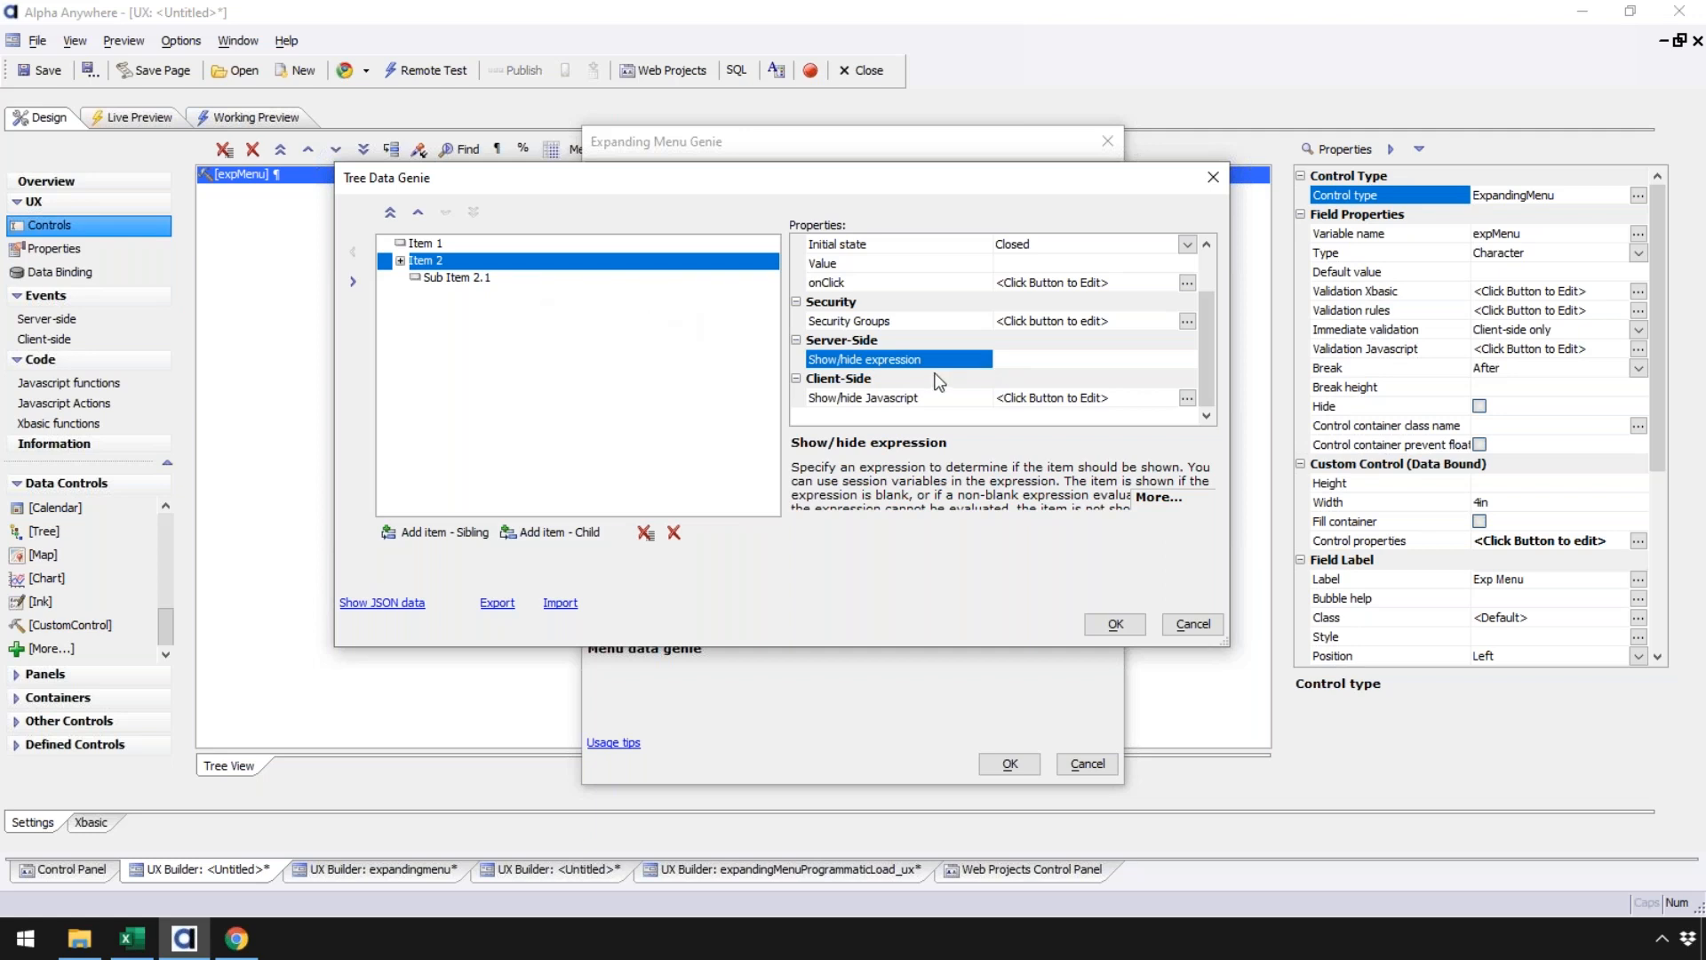
click(890, 399)
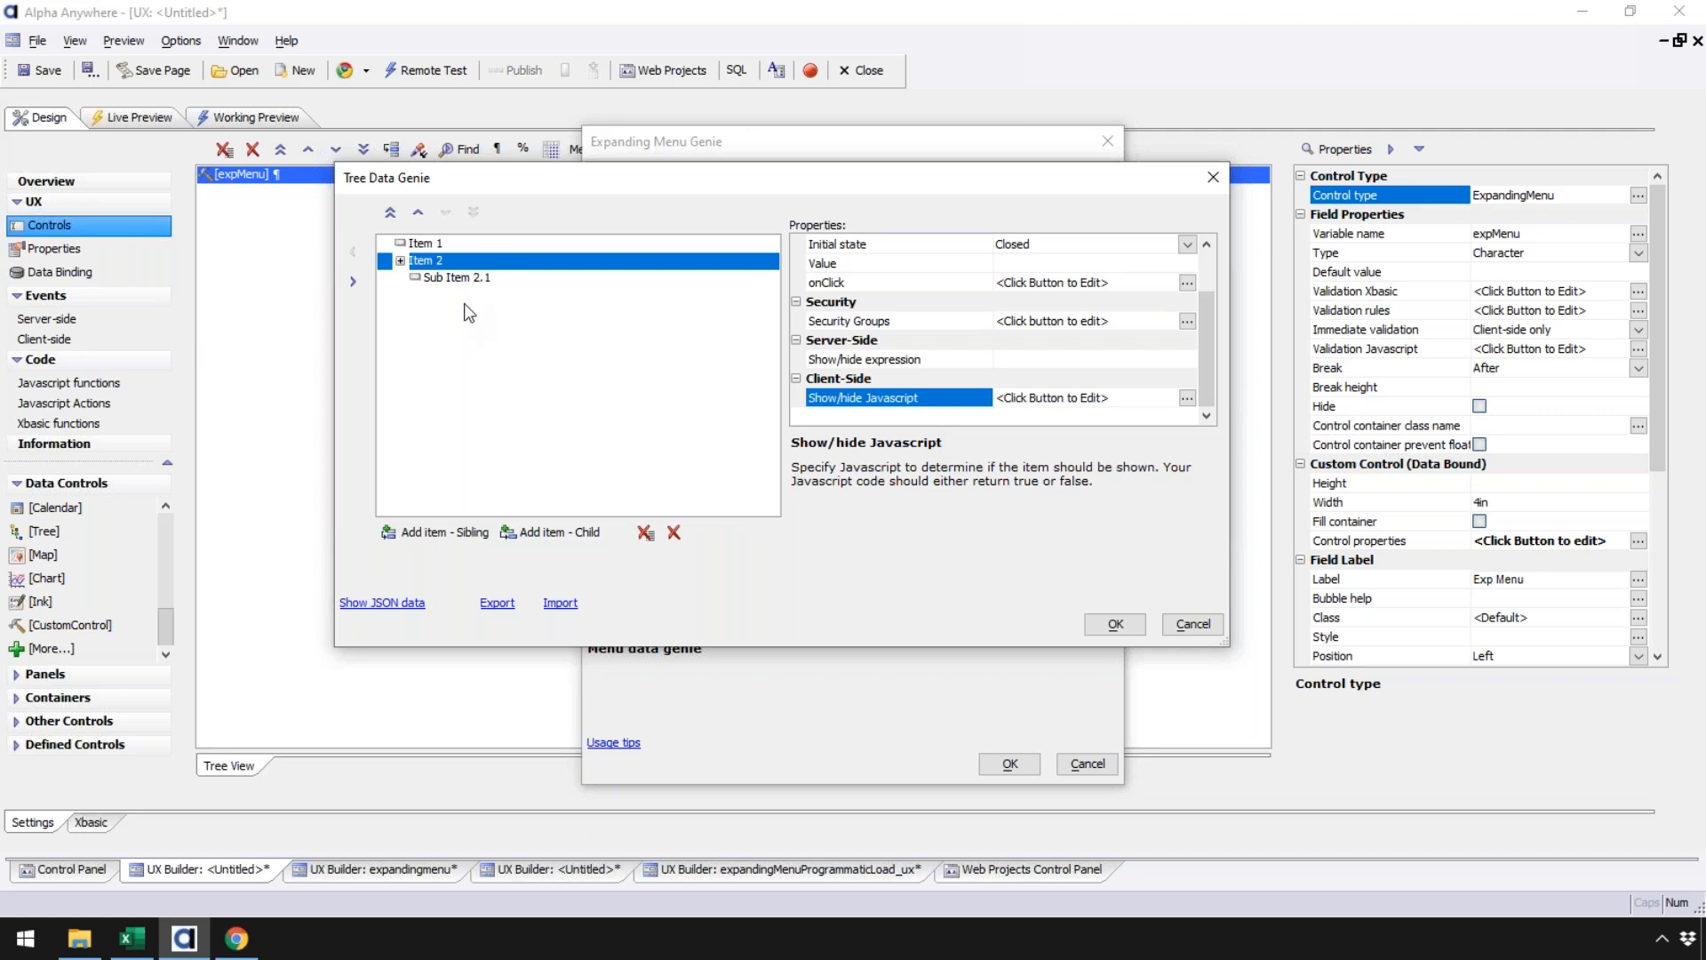
click(903, 321)
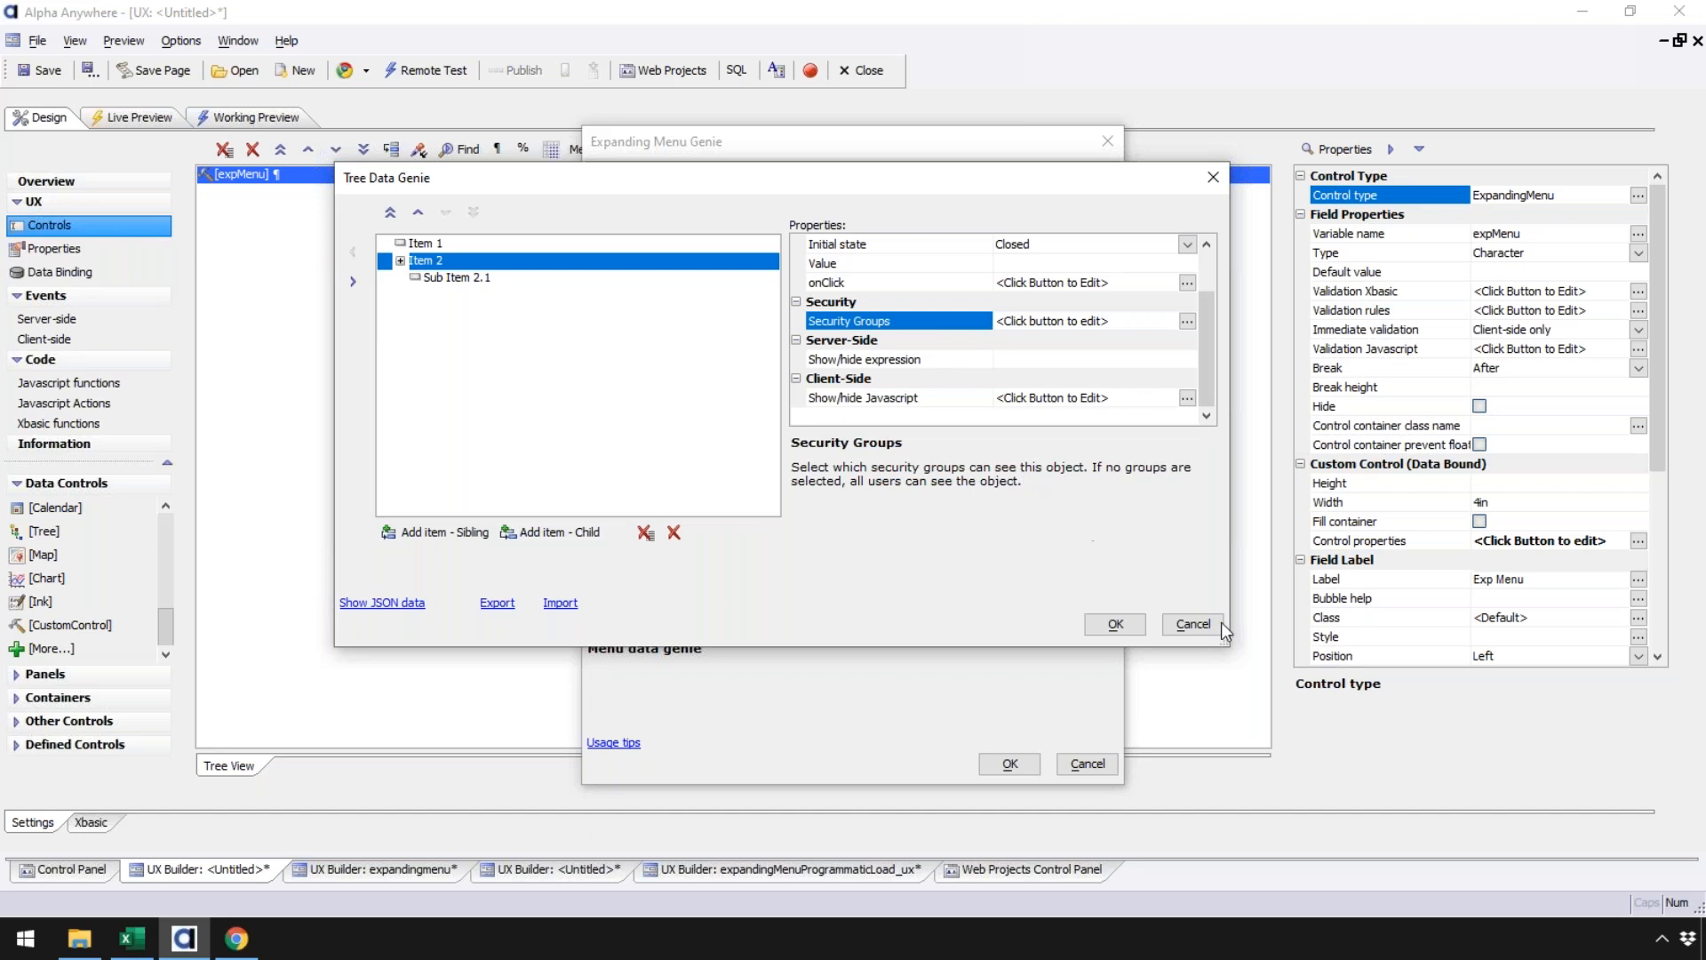
click(1193, 624)
click(1086, 763)
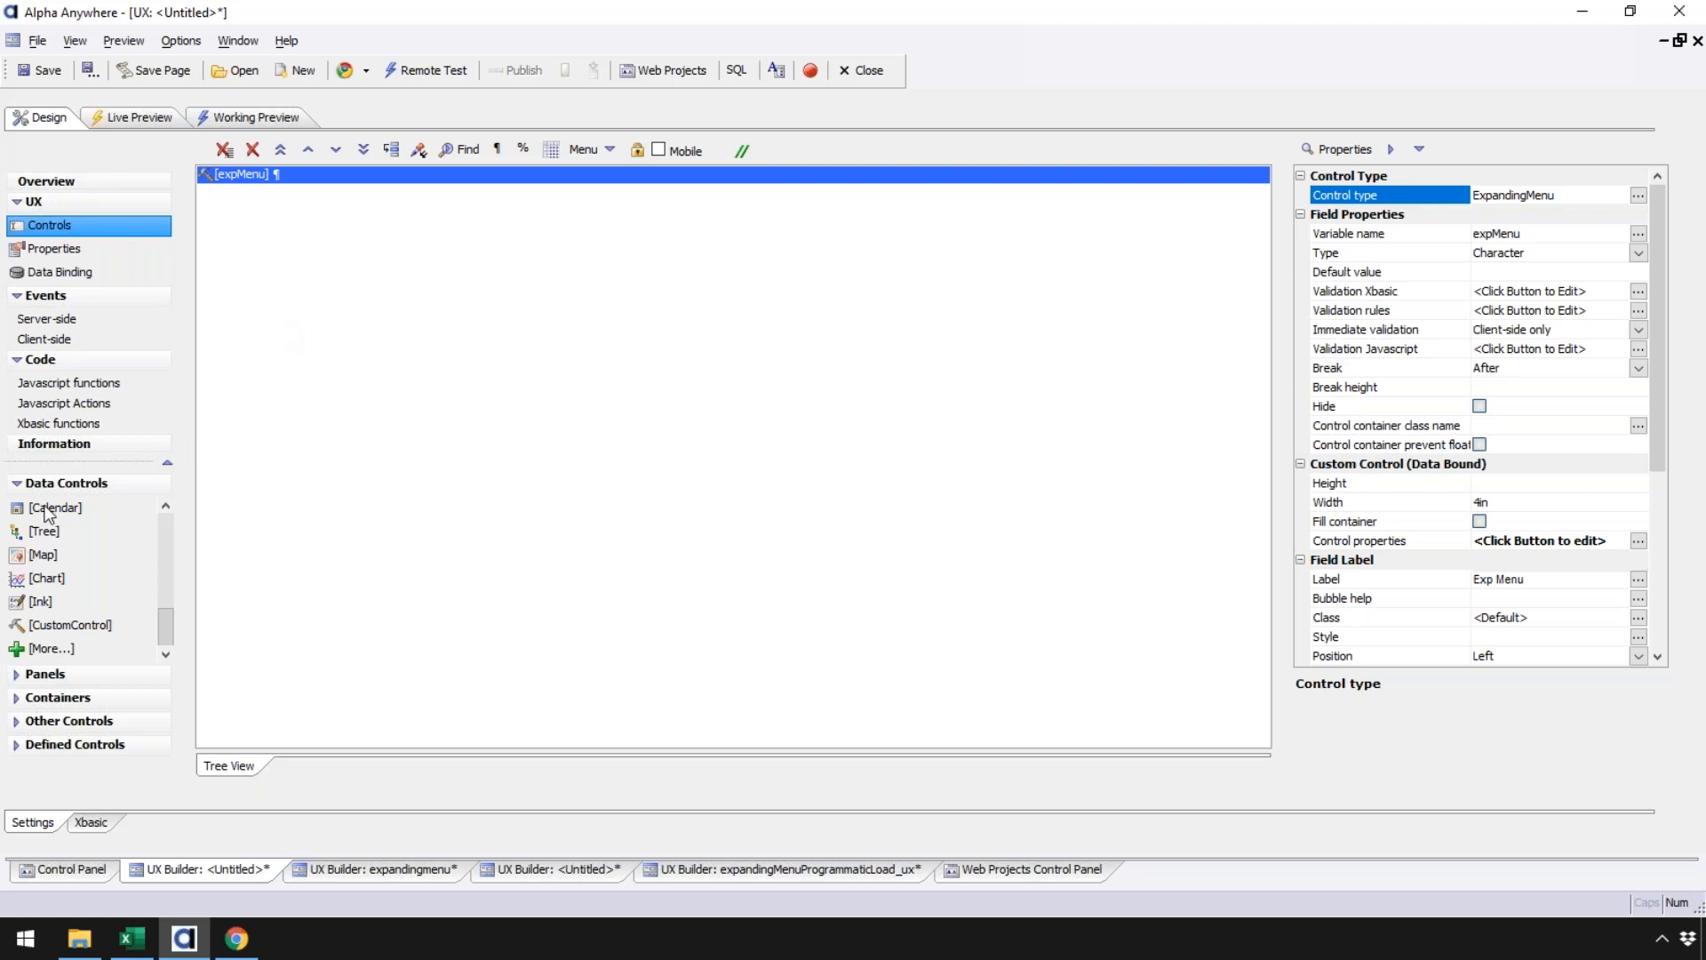
drag(171, 628, 172, 533)
click(82, 647)
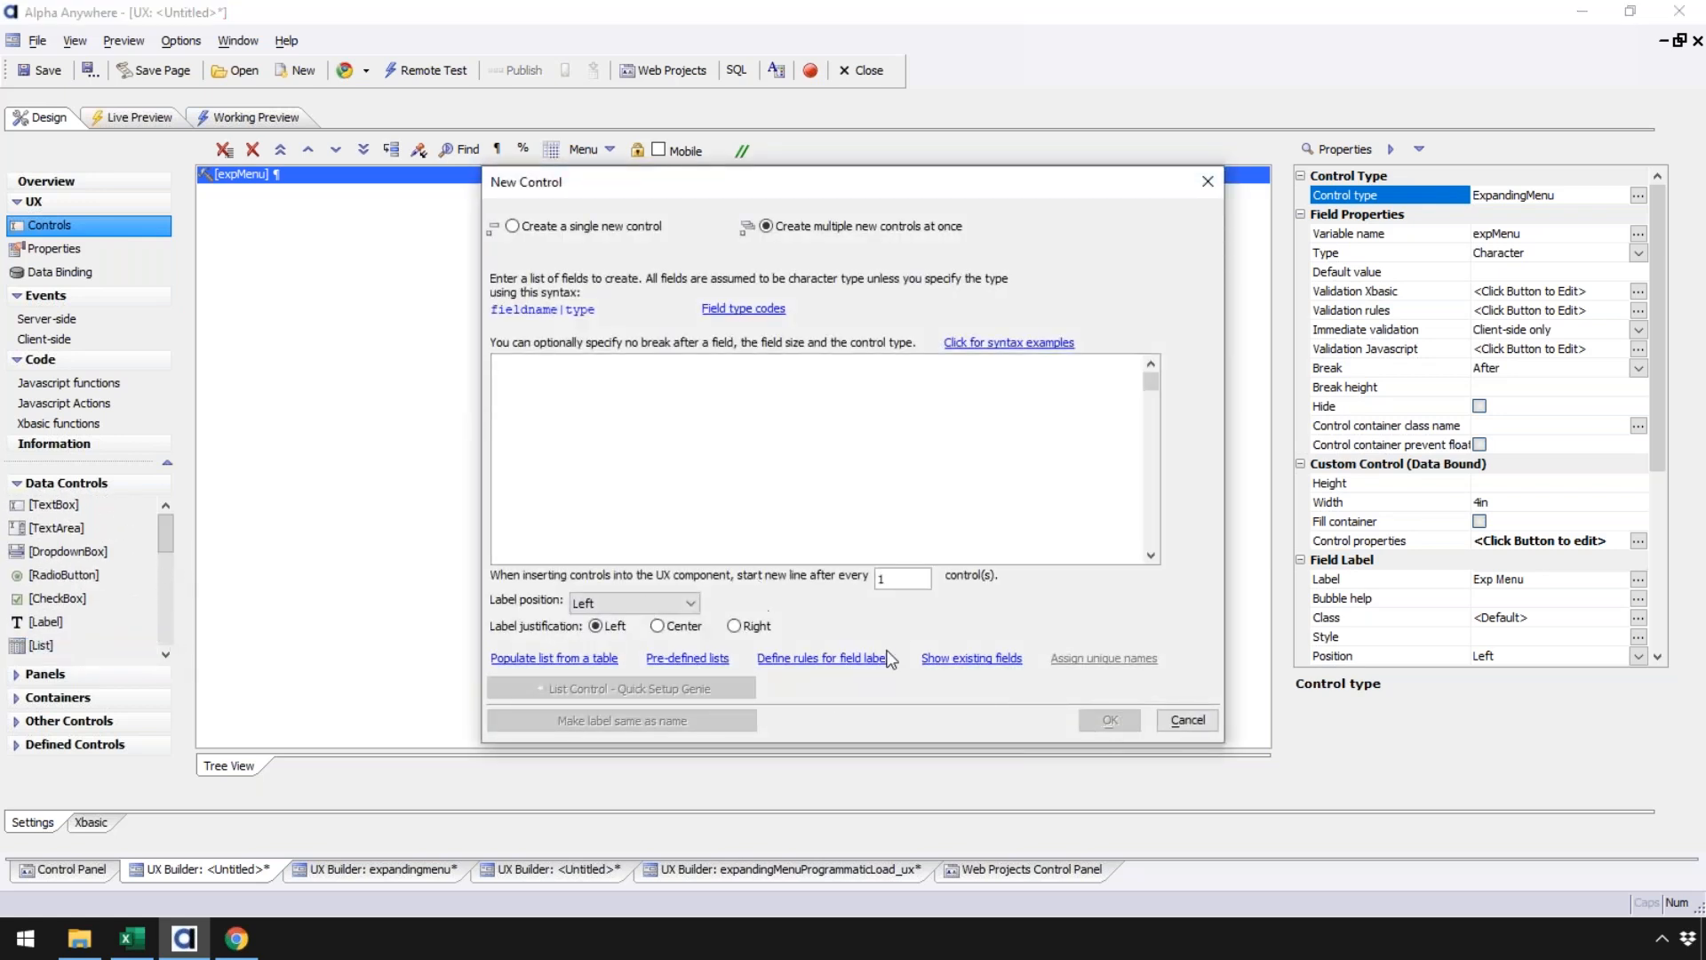
click(1187, 719)
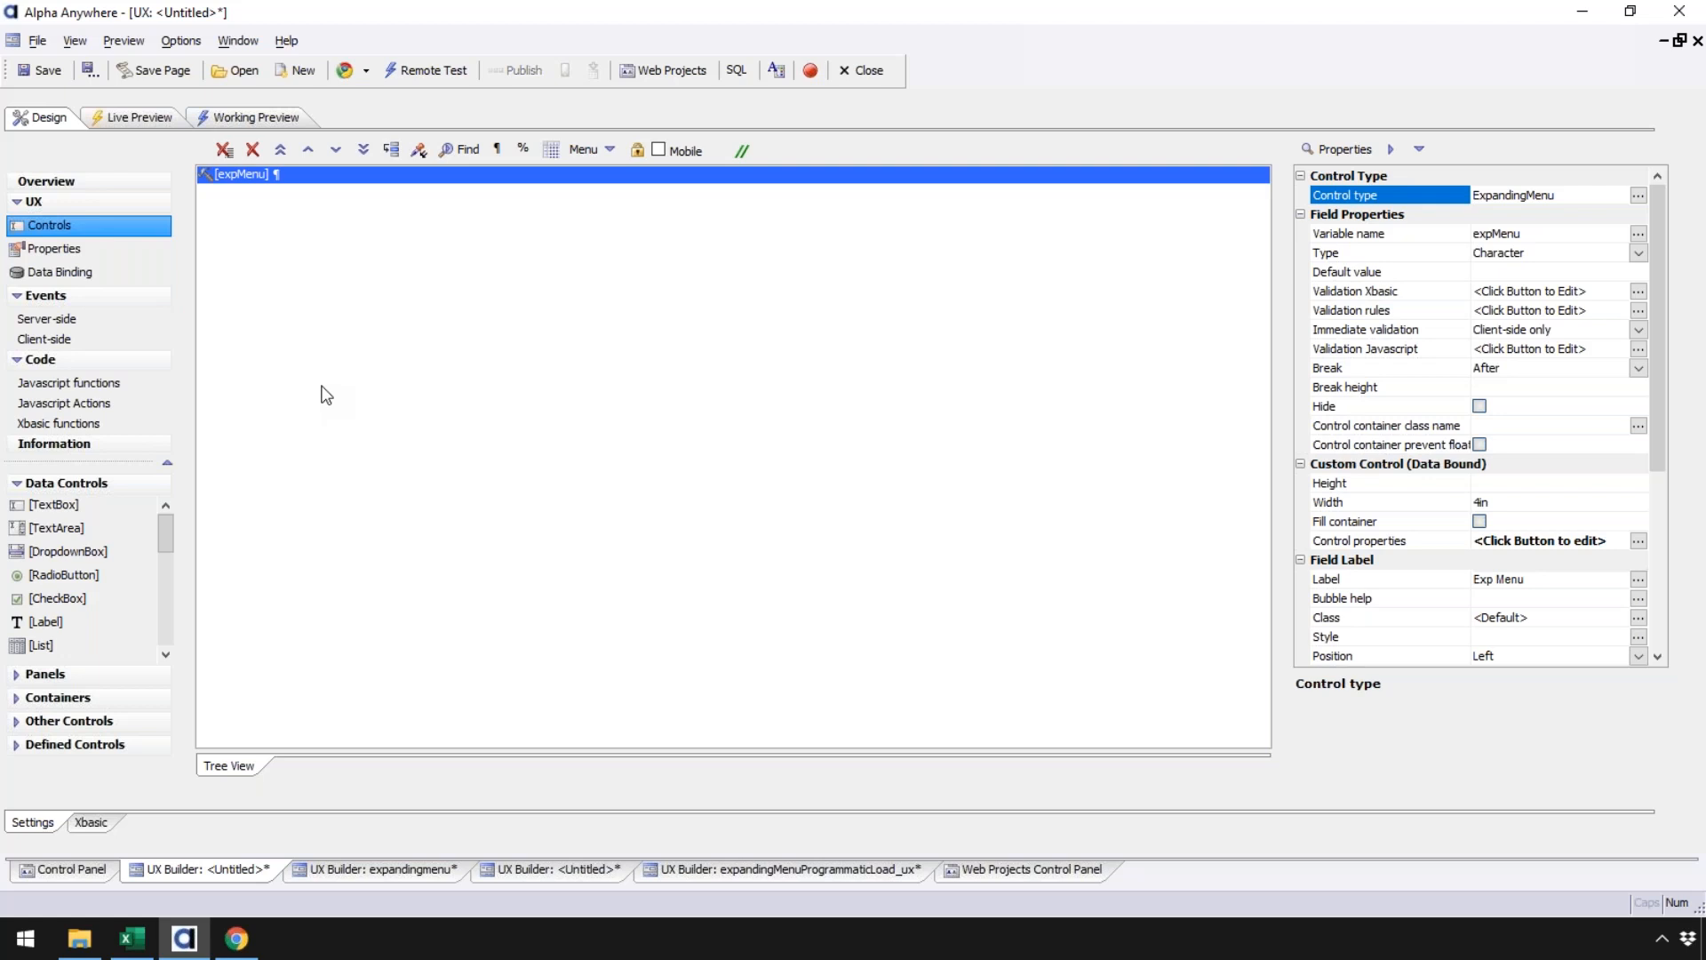
click(89, 423)
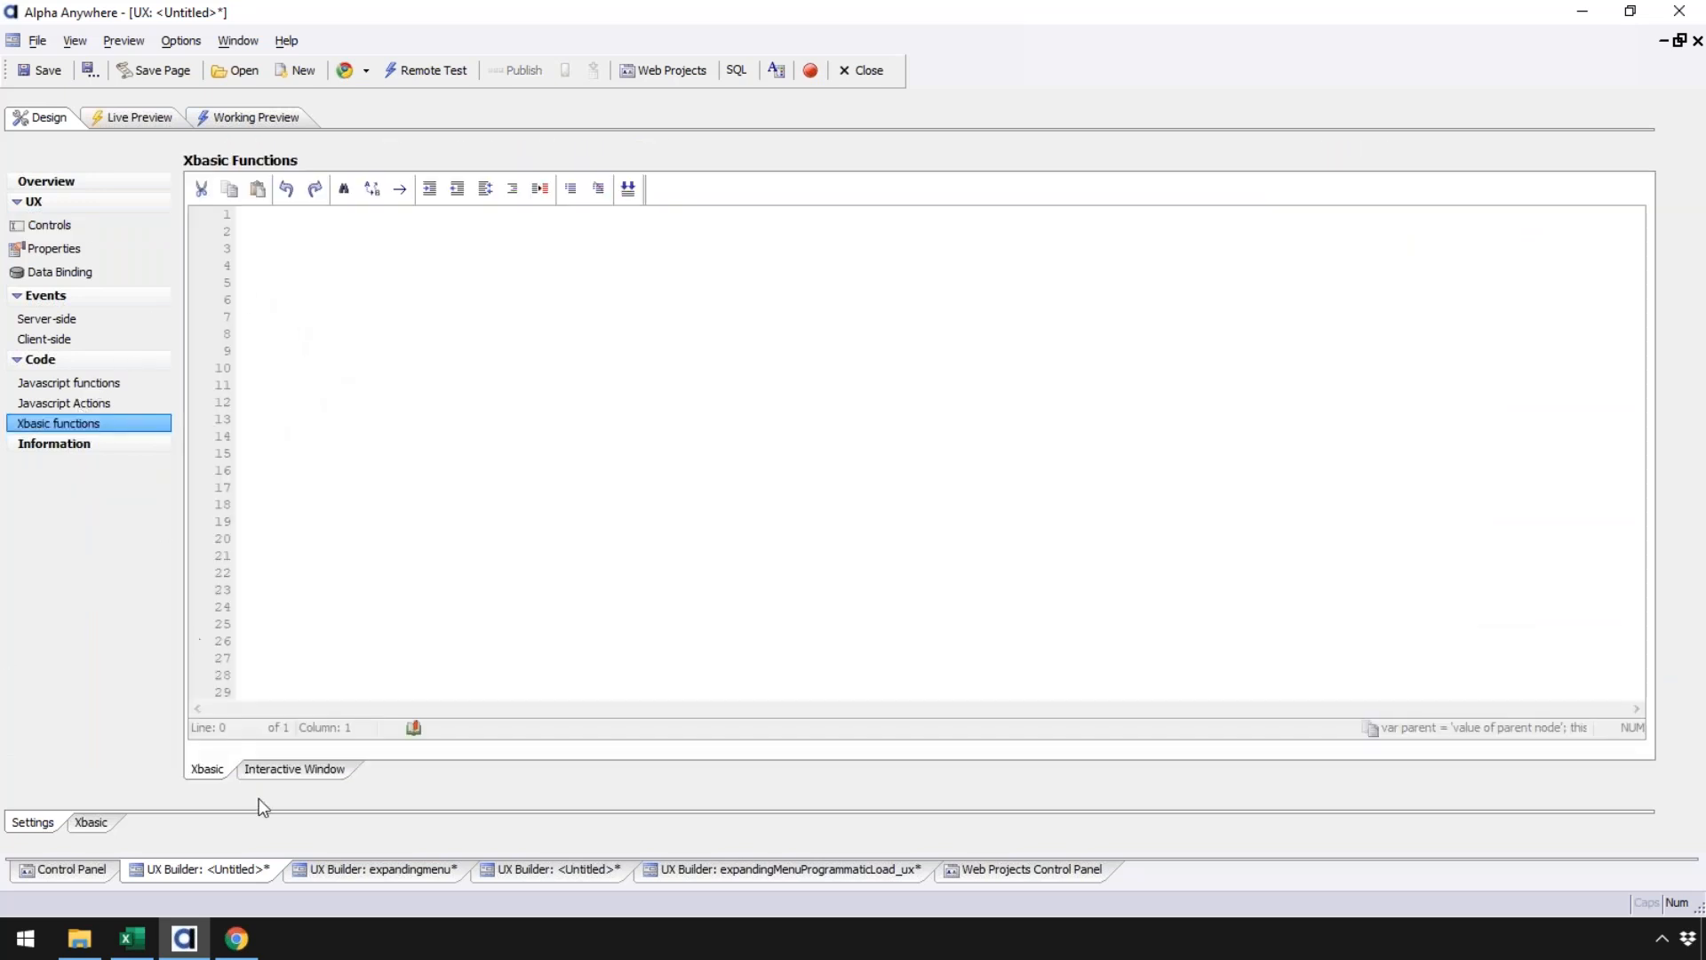
Step: Examine the menu definition string in the expandingmenu component's Xbasic functions, focusing on the escaped quotes in item B1's onclick alert
click(343, 869)
click(78, 424)
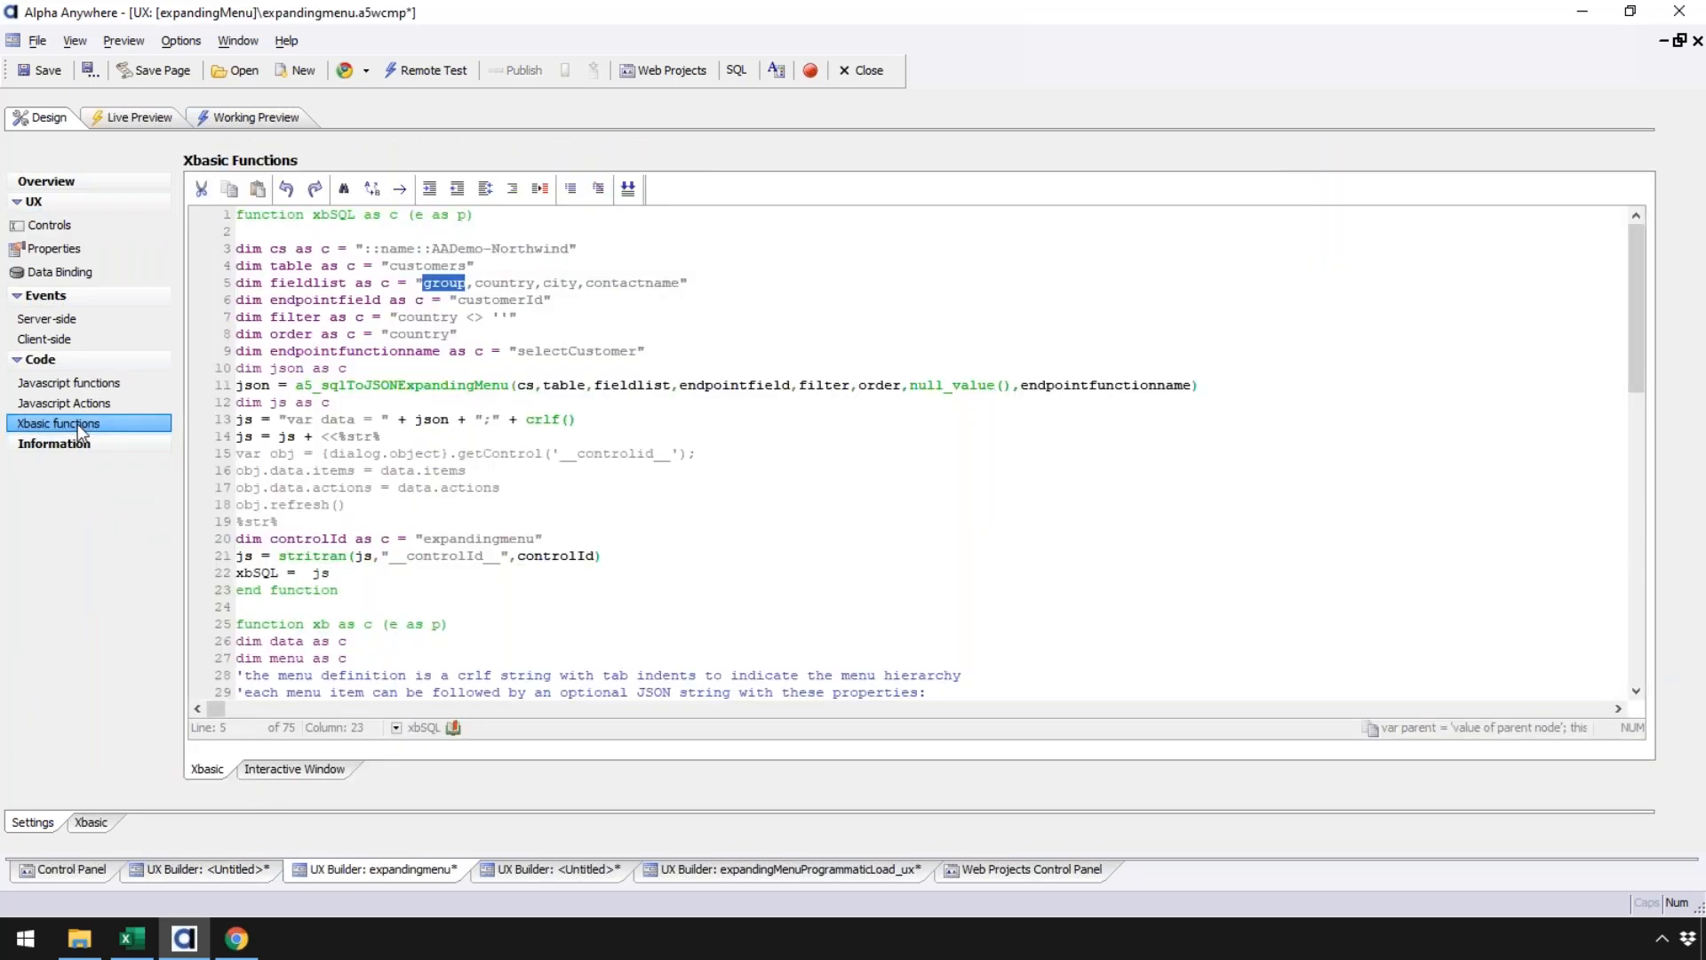
drag(1635, 377, 1640, 580)
click(447, 367)
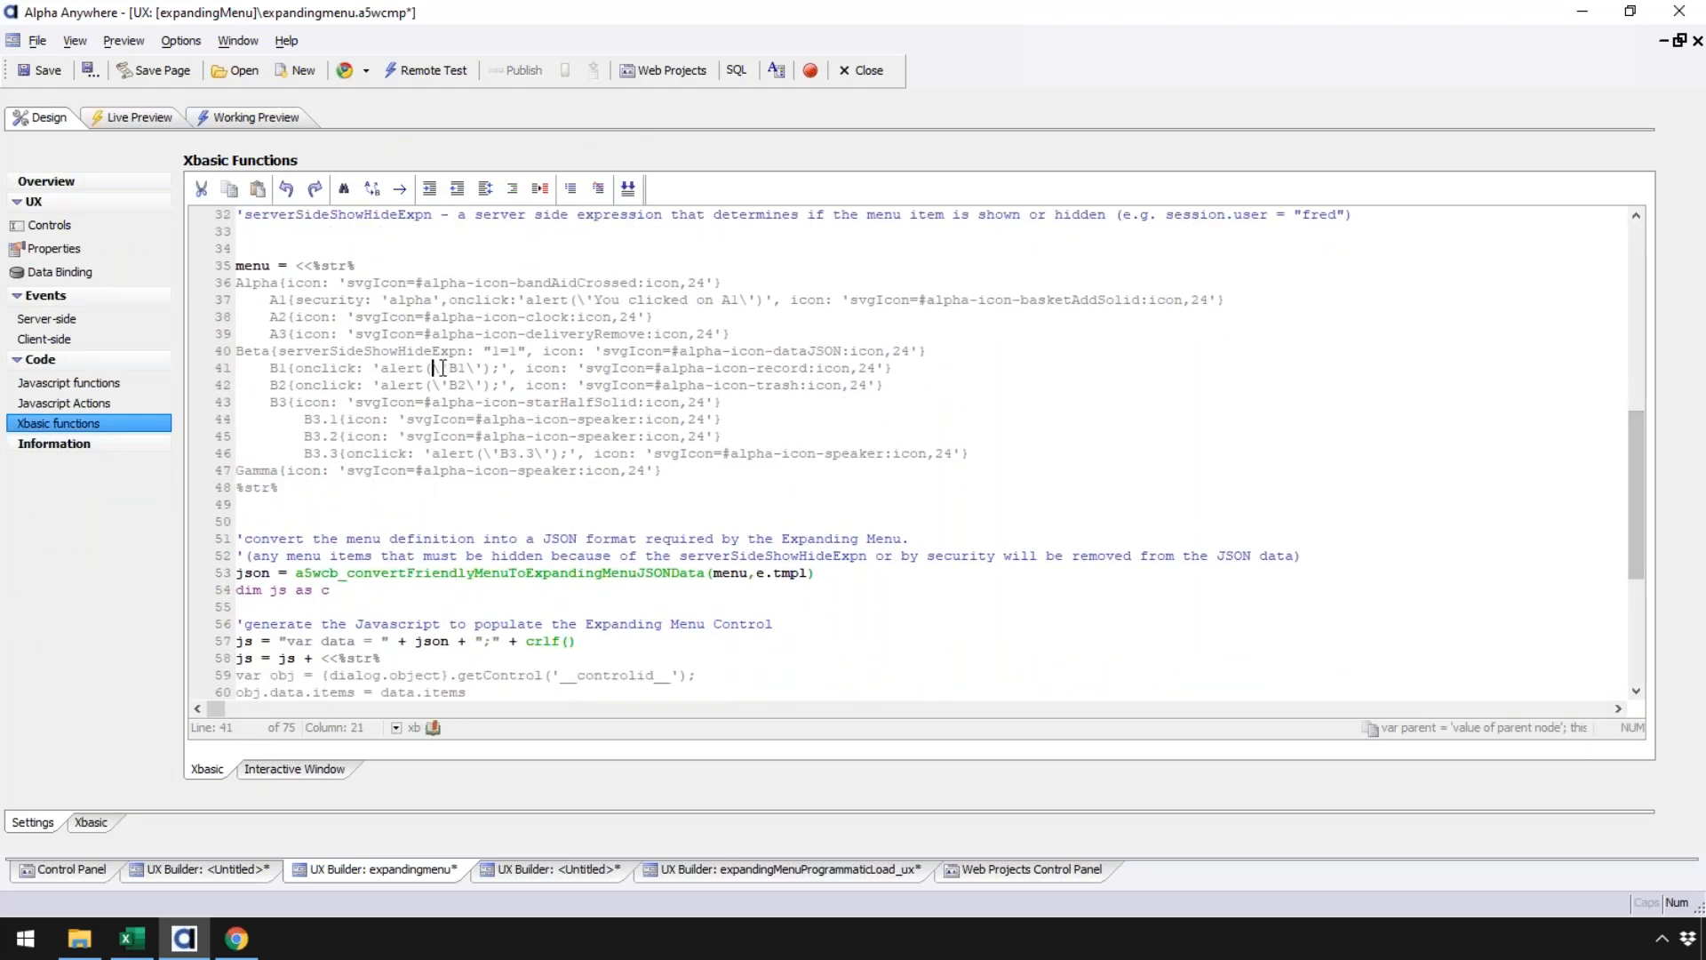
key(shift+Right)
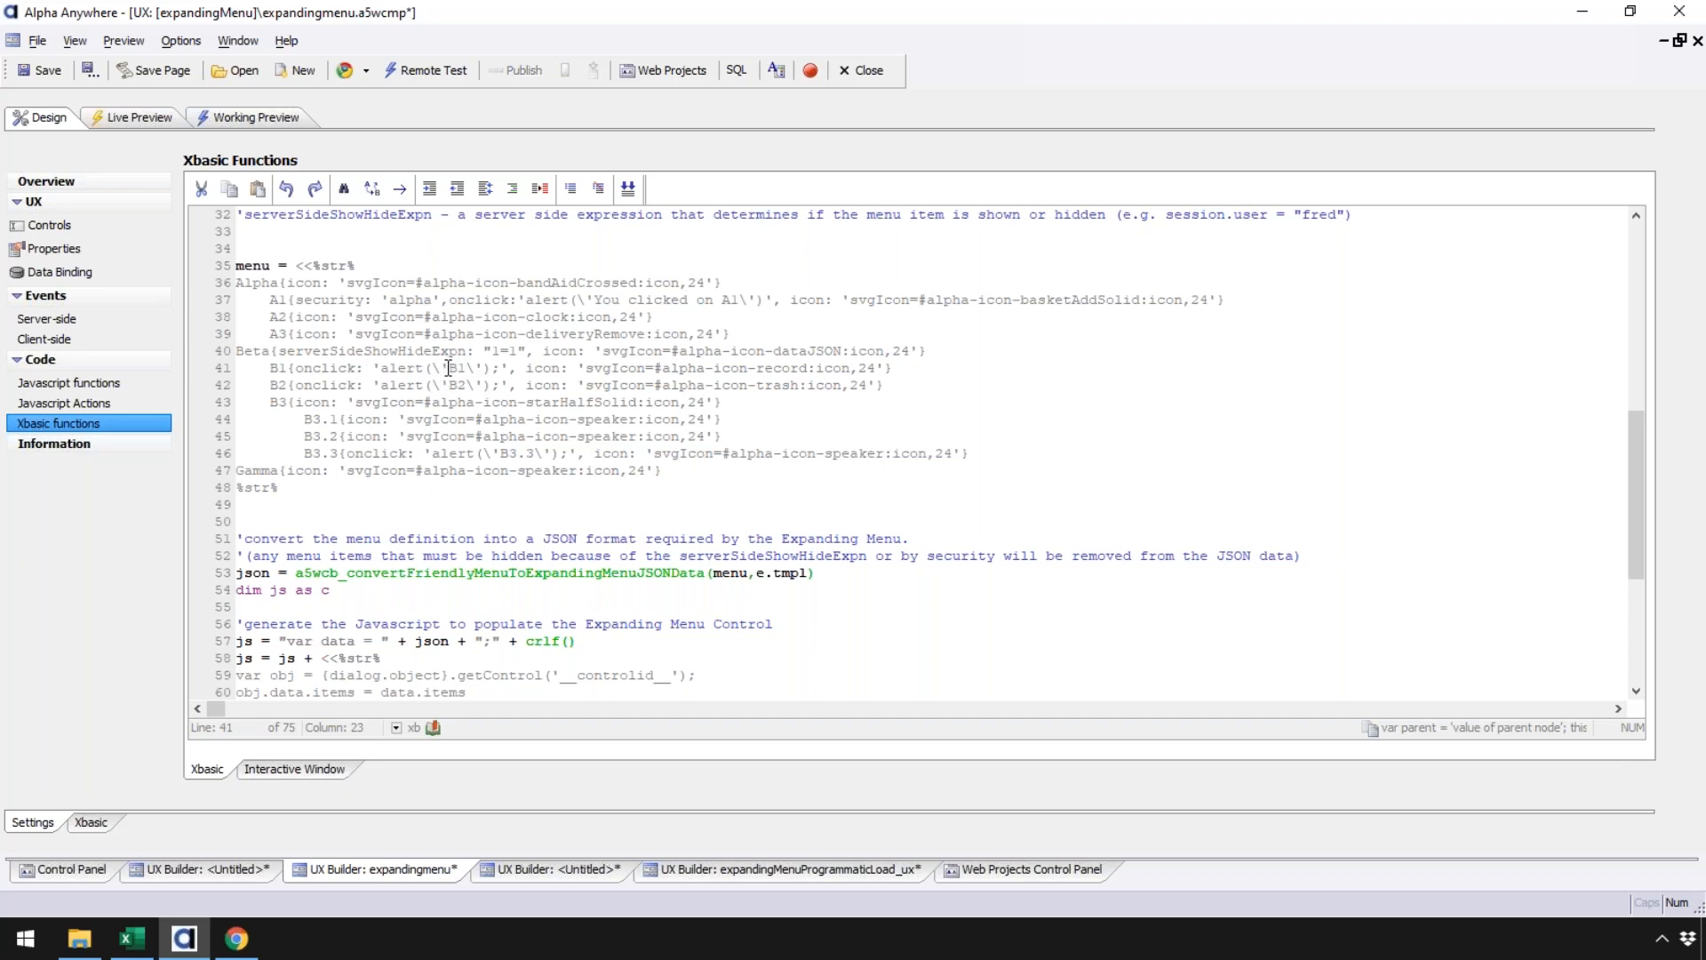
key(Right)
key(Right)
key(Right)
key(Right)
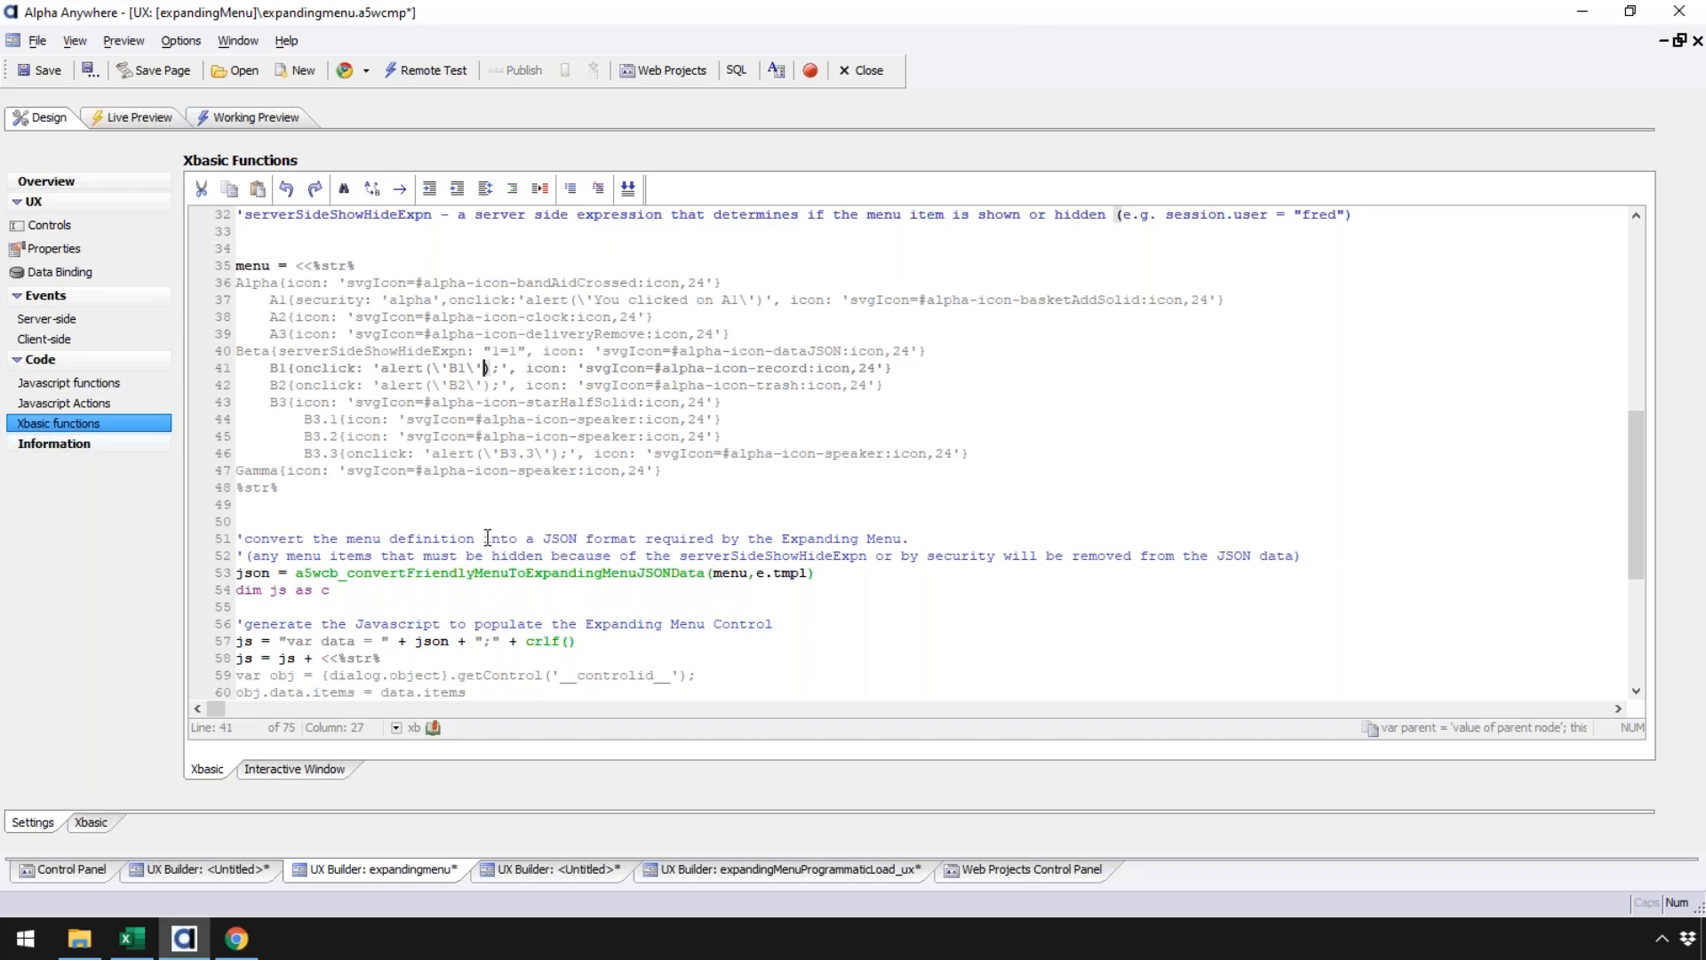
Step: Below the menu string, add an sql_query assignment holding select * from customers where name = "alfki"
click(394, 503)
key(Return)
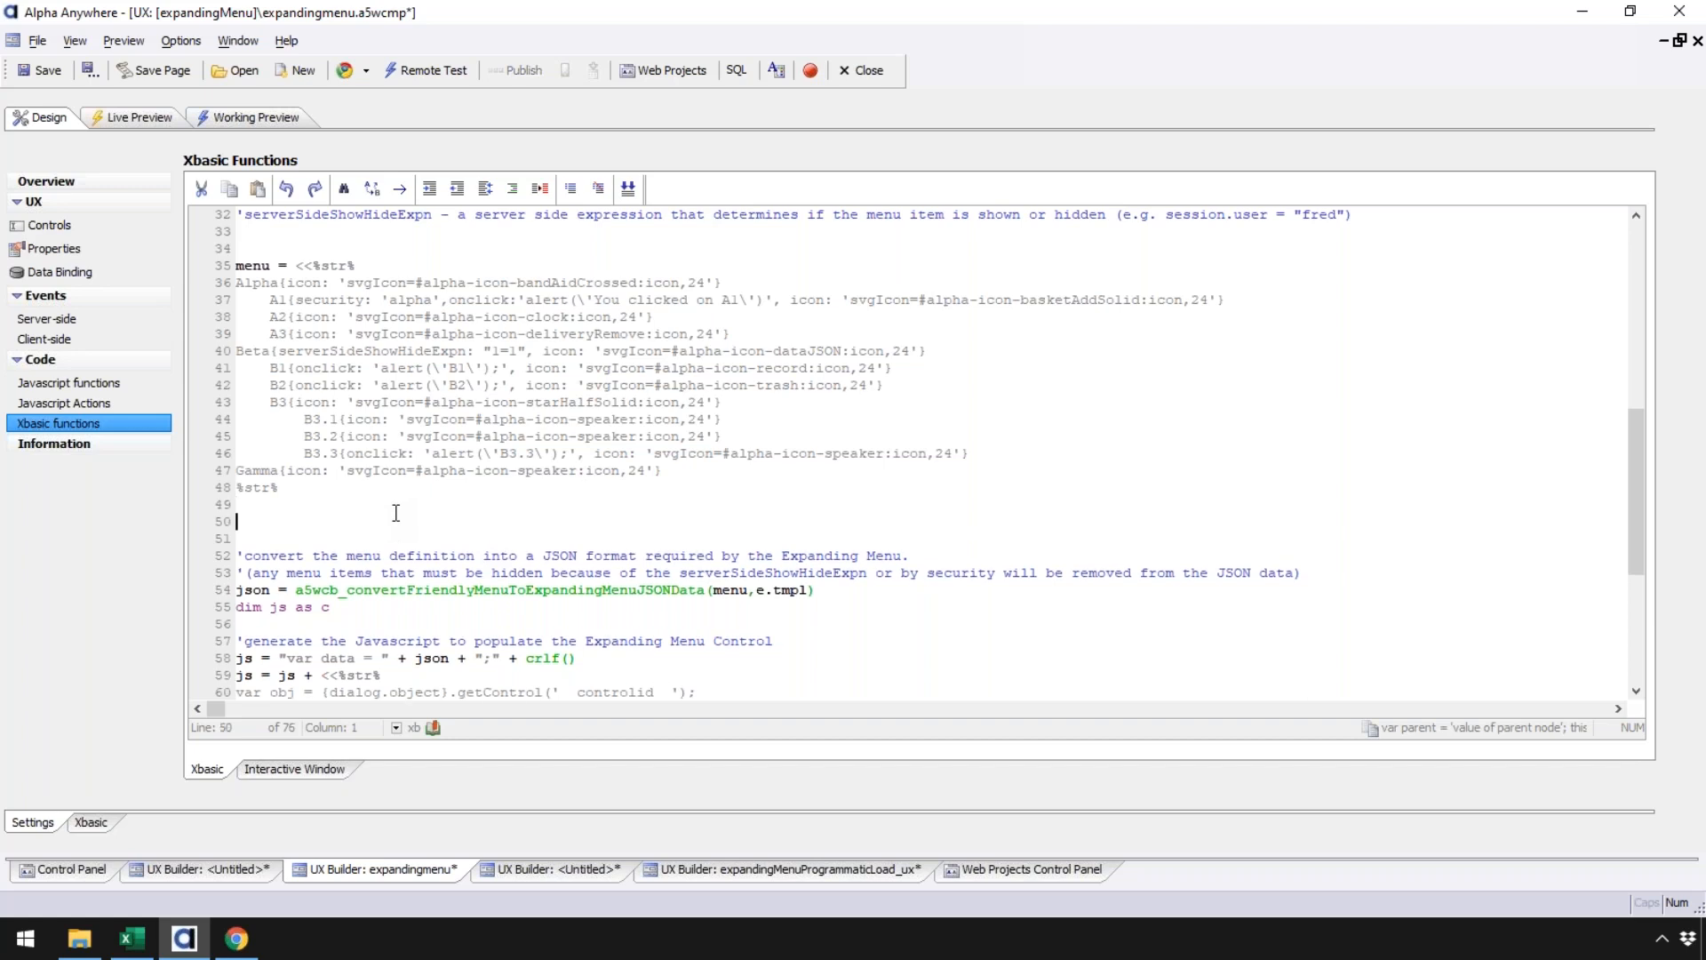
text(sql_)
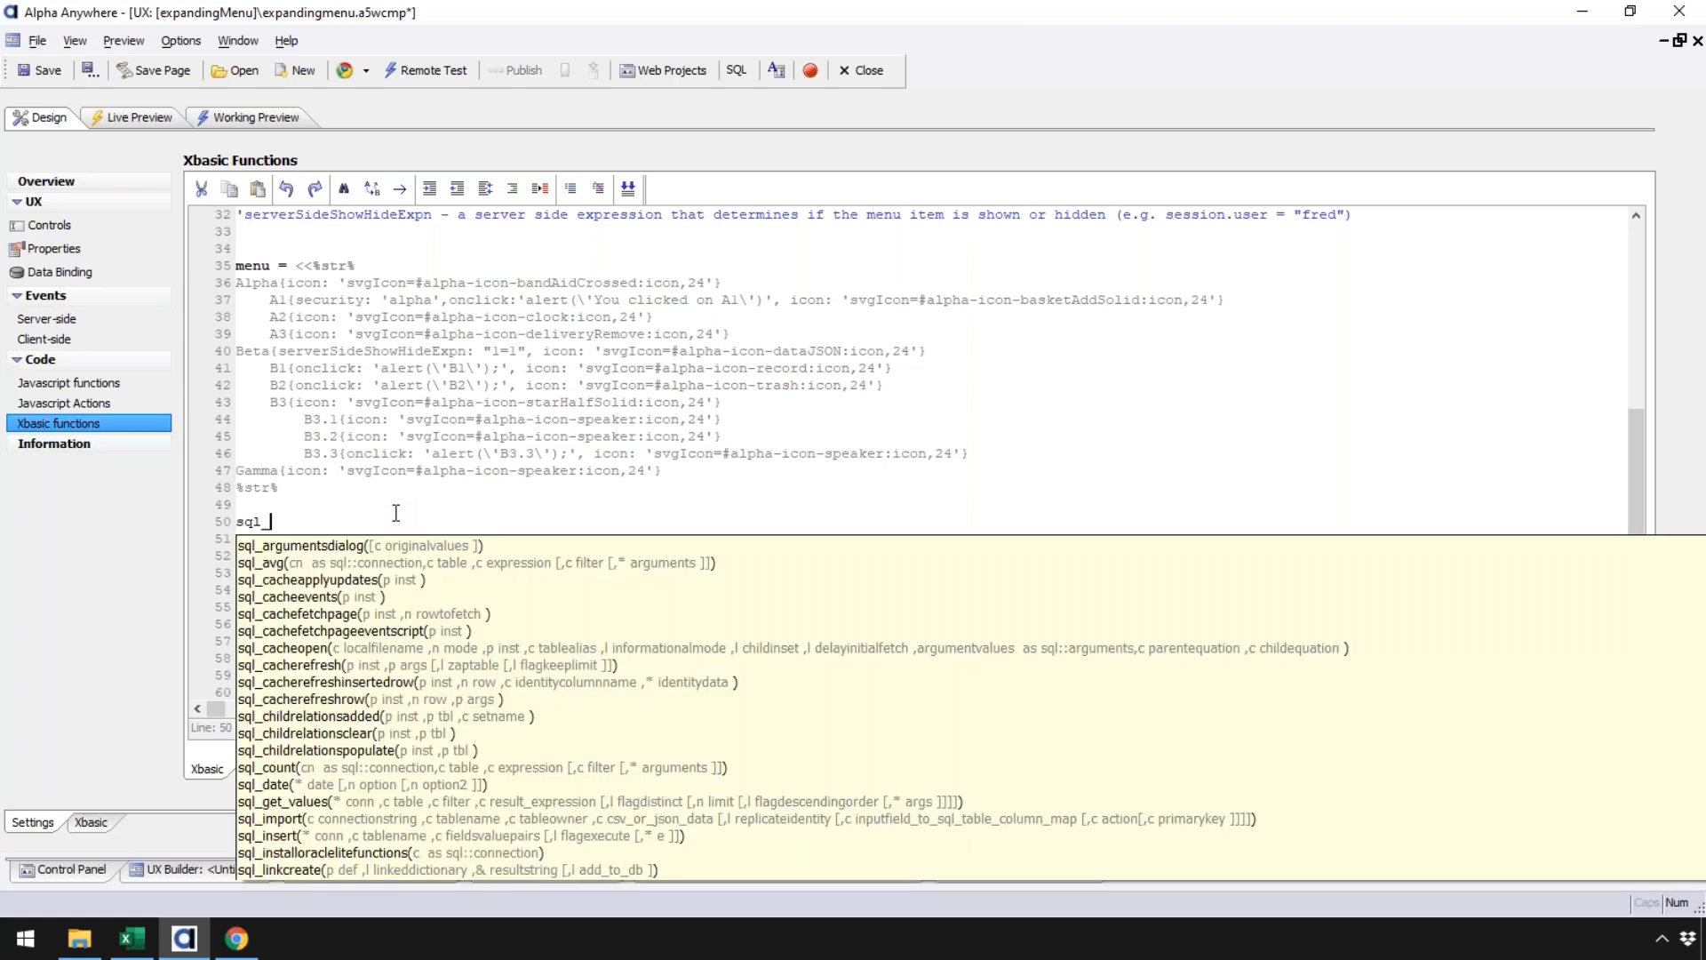
text(query = ")
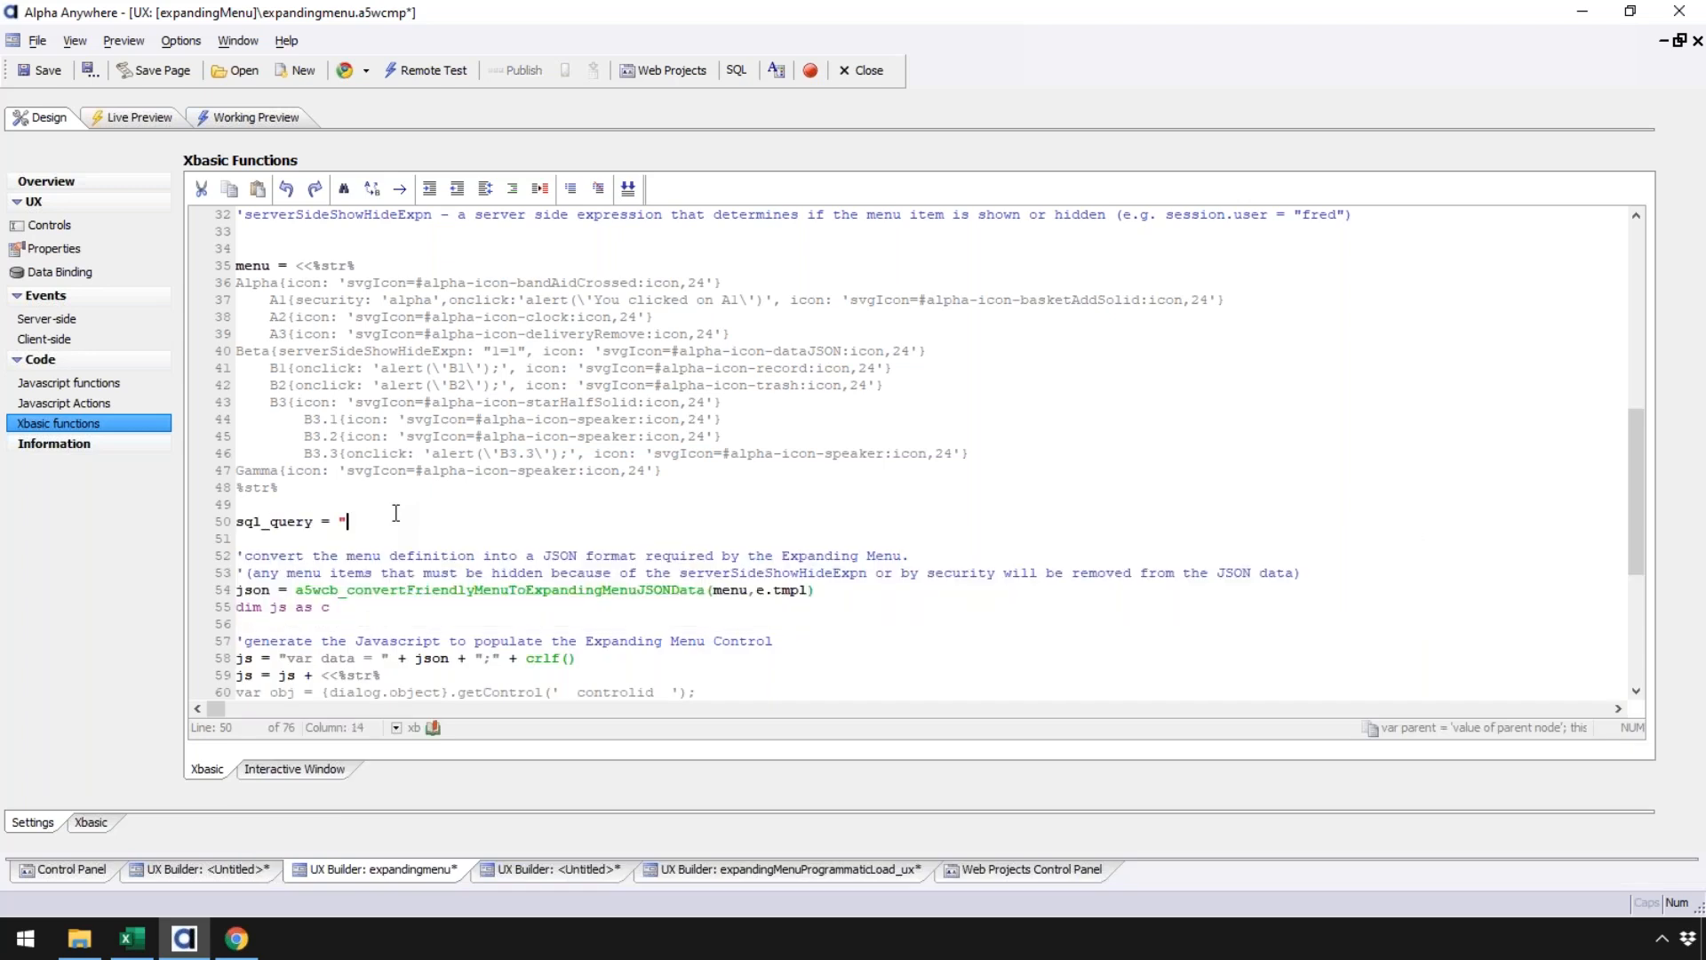
text(select * from customers where name = ")
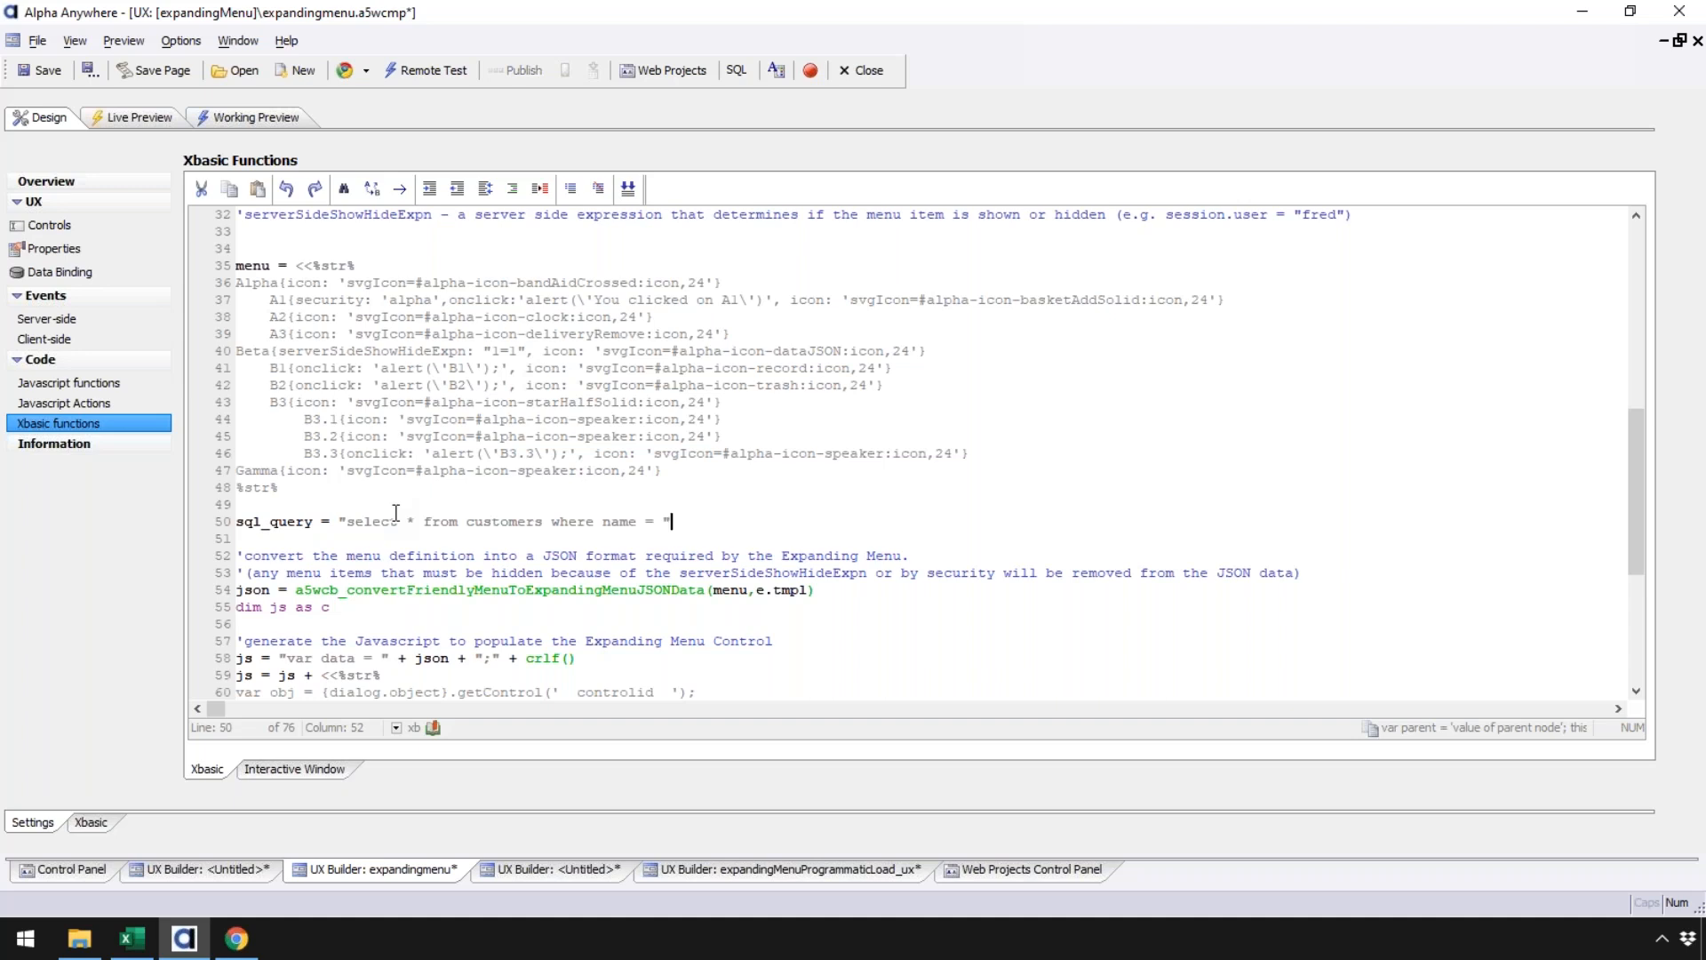
text(alfki")
Step: Escape the inner quotation marks around alfki in the sql_query string by doubling them
drag(343, 523, 730, 522)
click(350, 520)
click(666, 522)
click(667, 523)
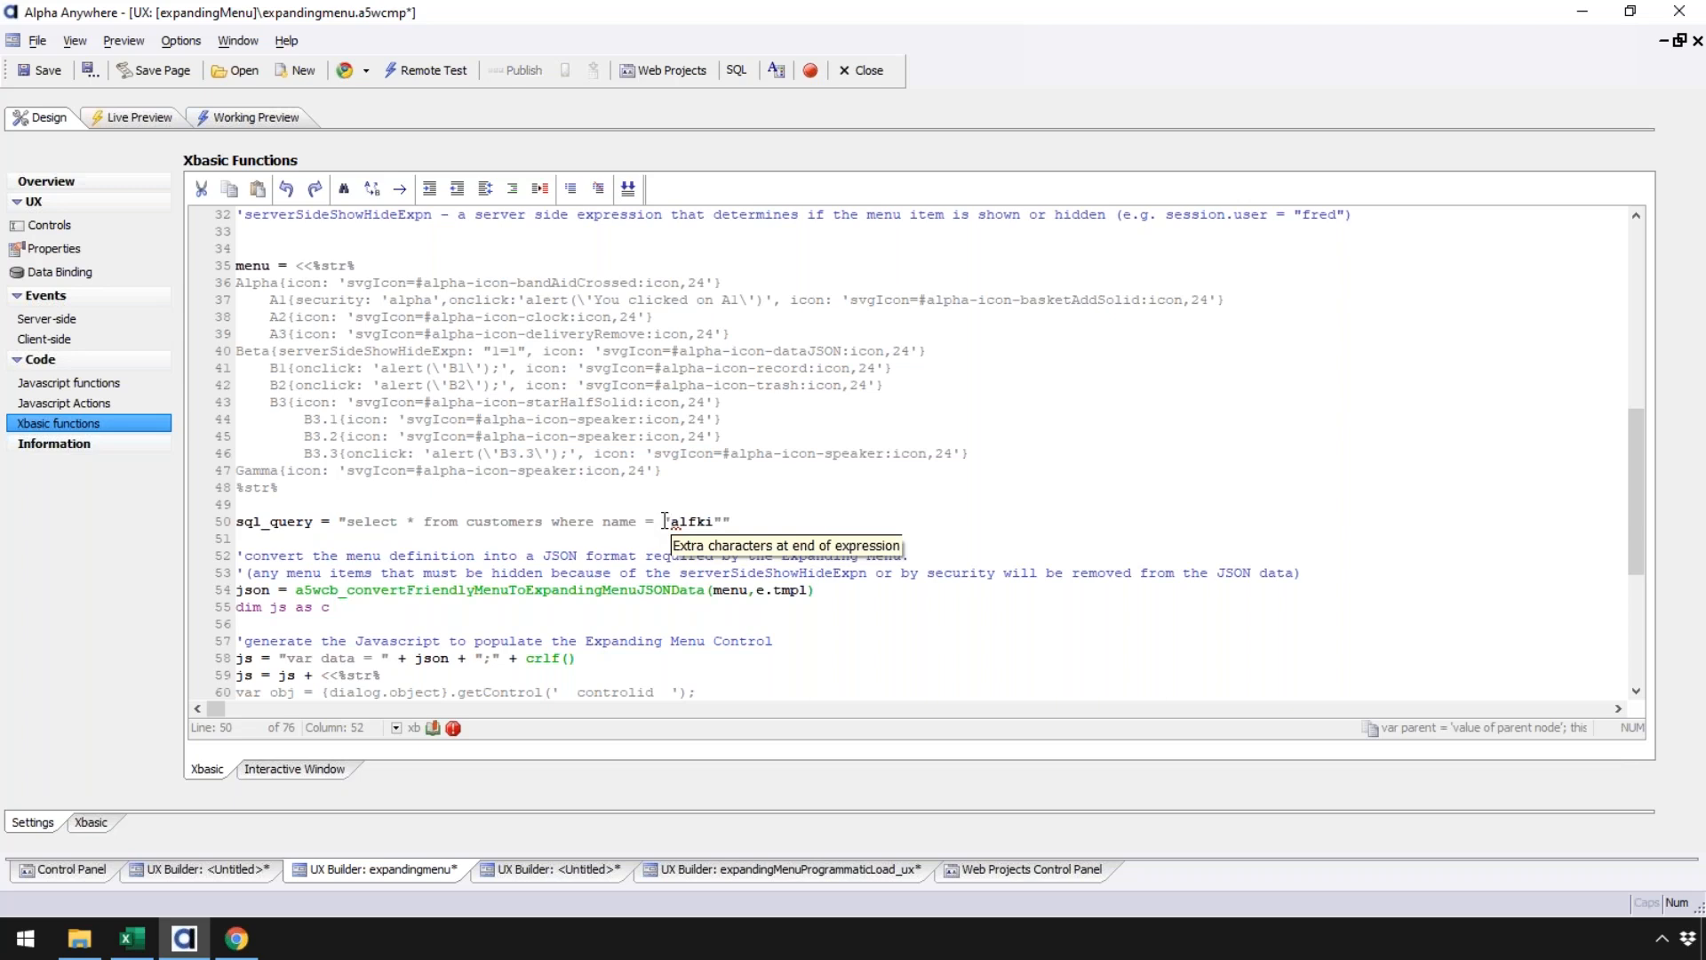
key(Left)
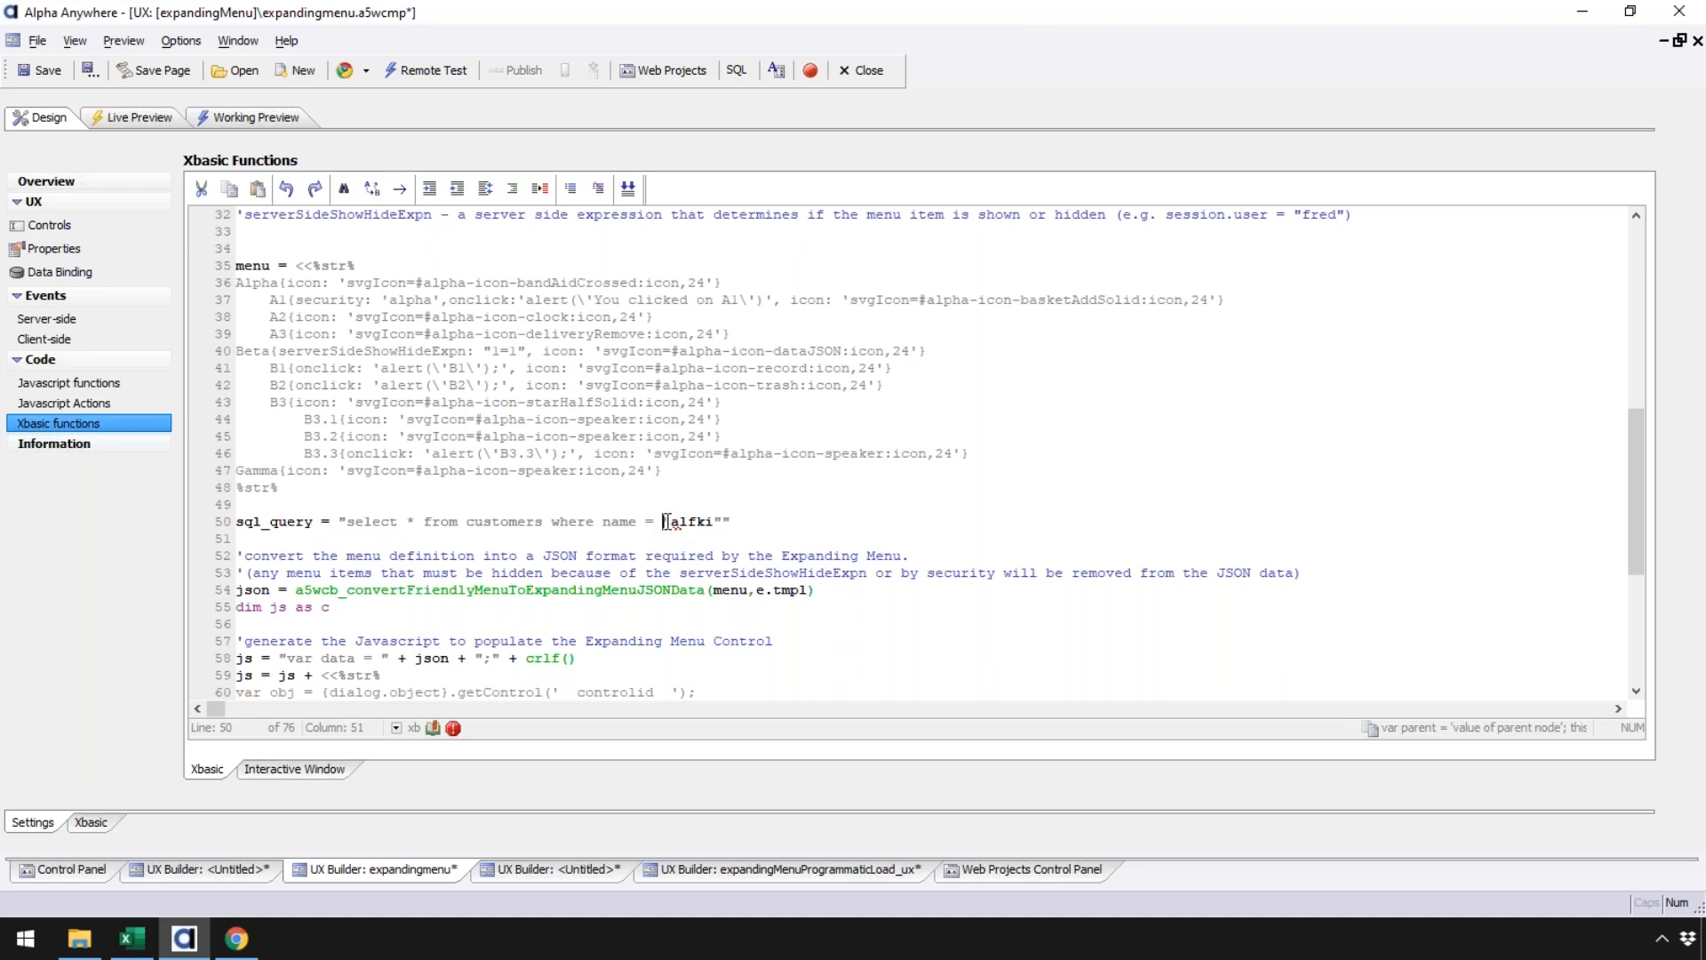
text(')
drag(338, 521, 346, 522)
Step: Add a second sql_query assignment on the following line with an empty <<%str% ... %str% multi-line string block
click(777, 524)
key(Return)
text(sq)
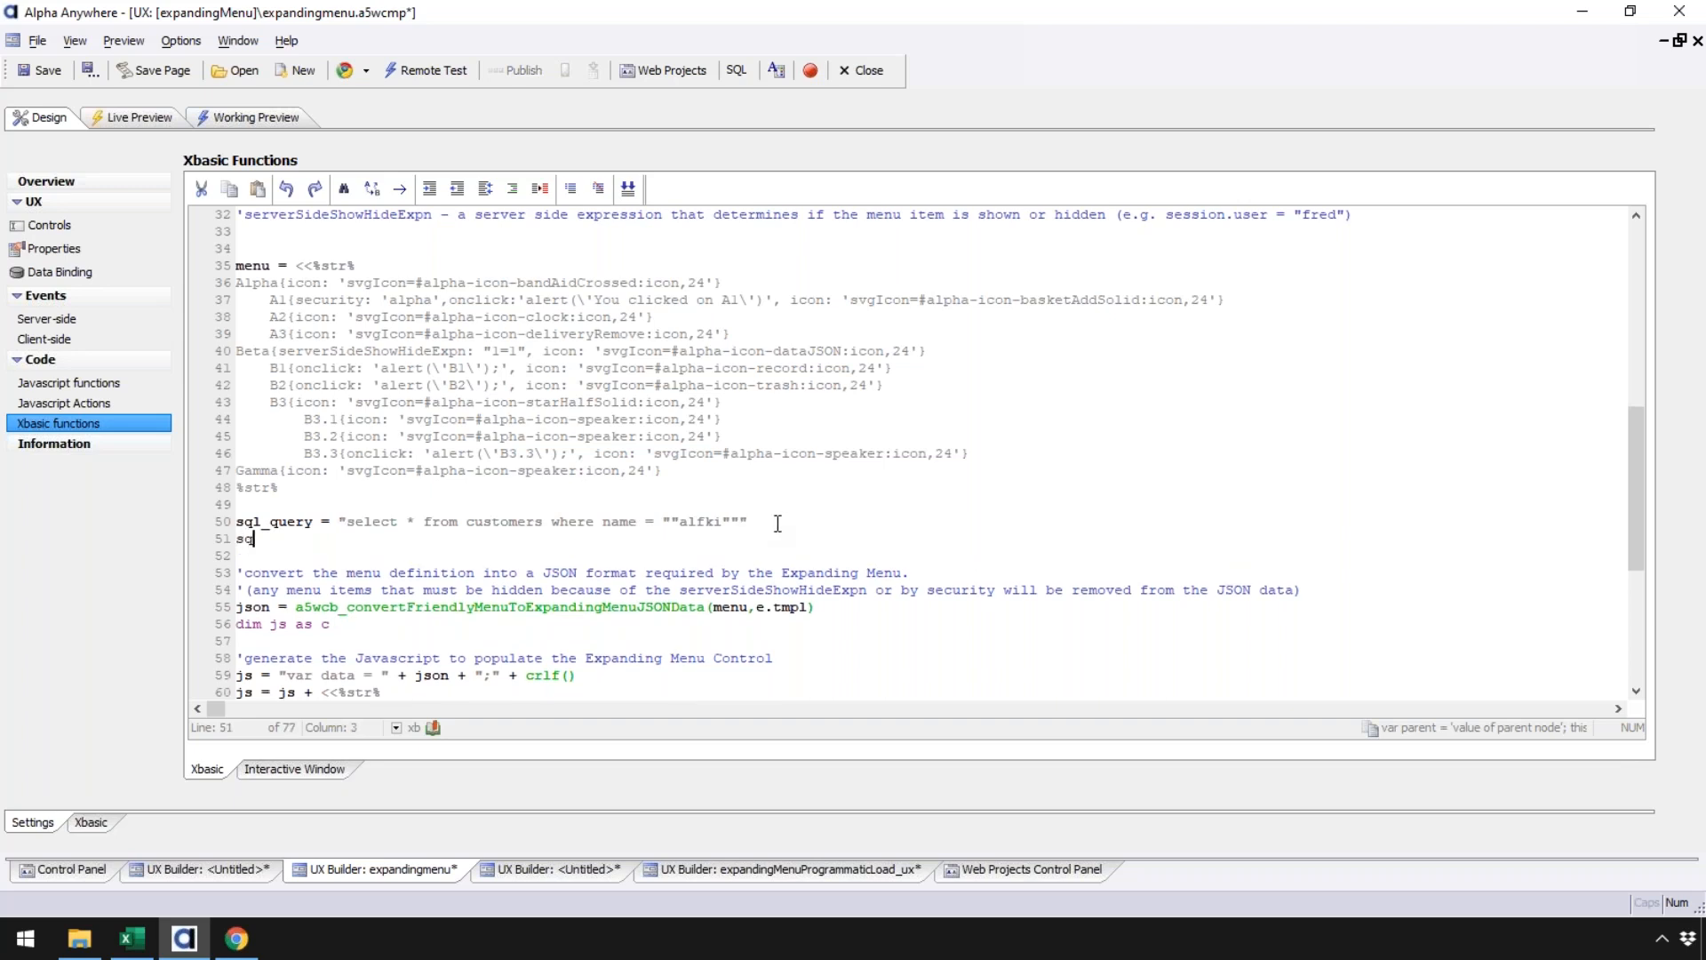
text(l_query = <<)
key(Return)
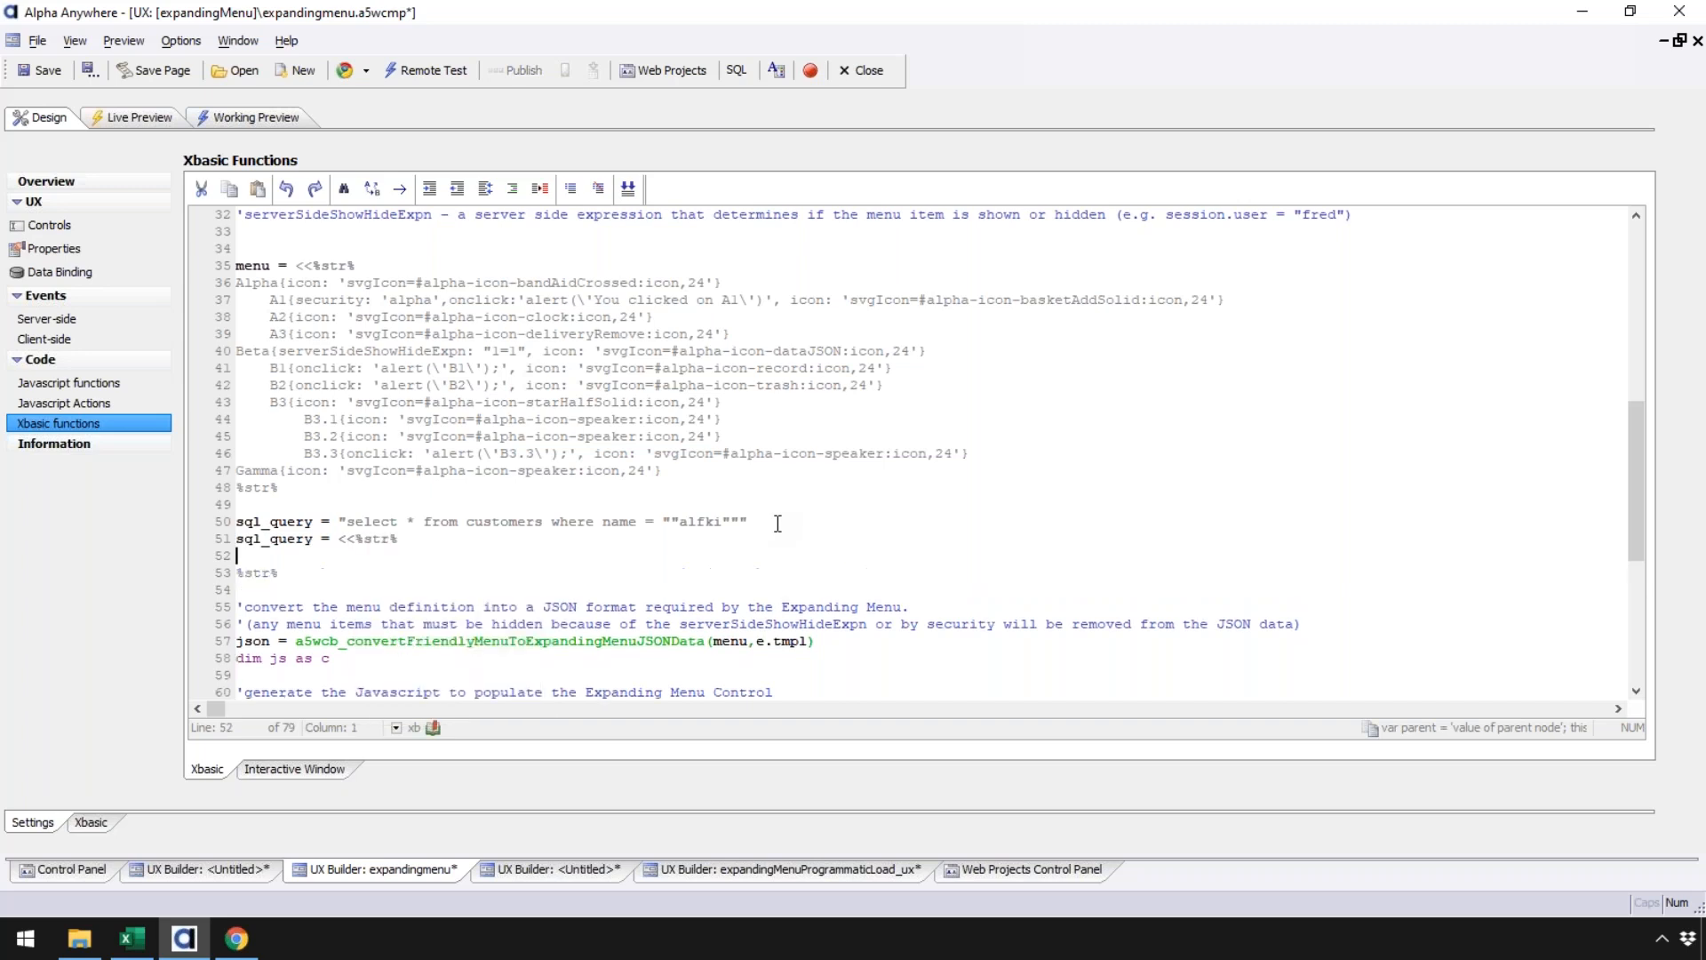
Step: Fill the %str% block with select * from customers where name = "alfki", using single rather than doubled quotation marks
drag(347, 523, 740, 524)
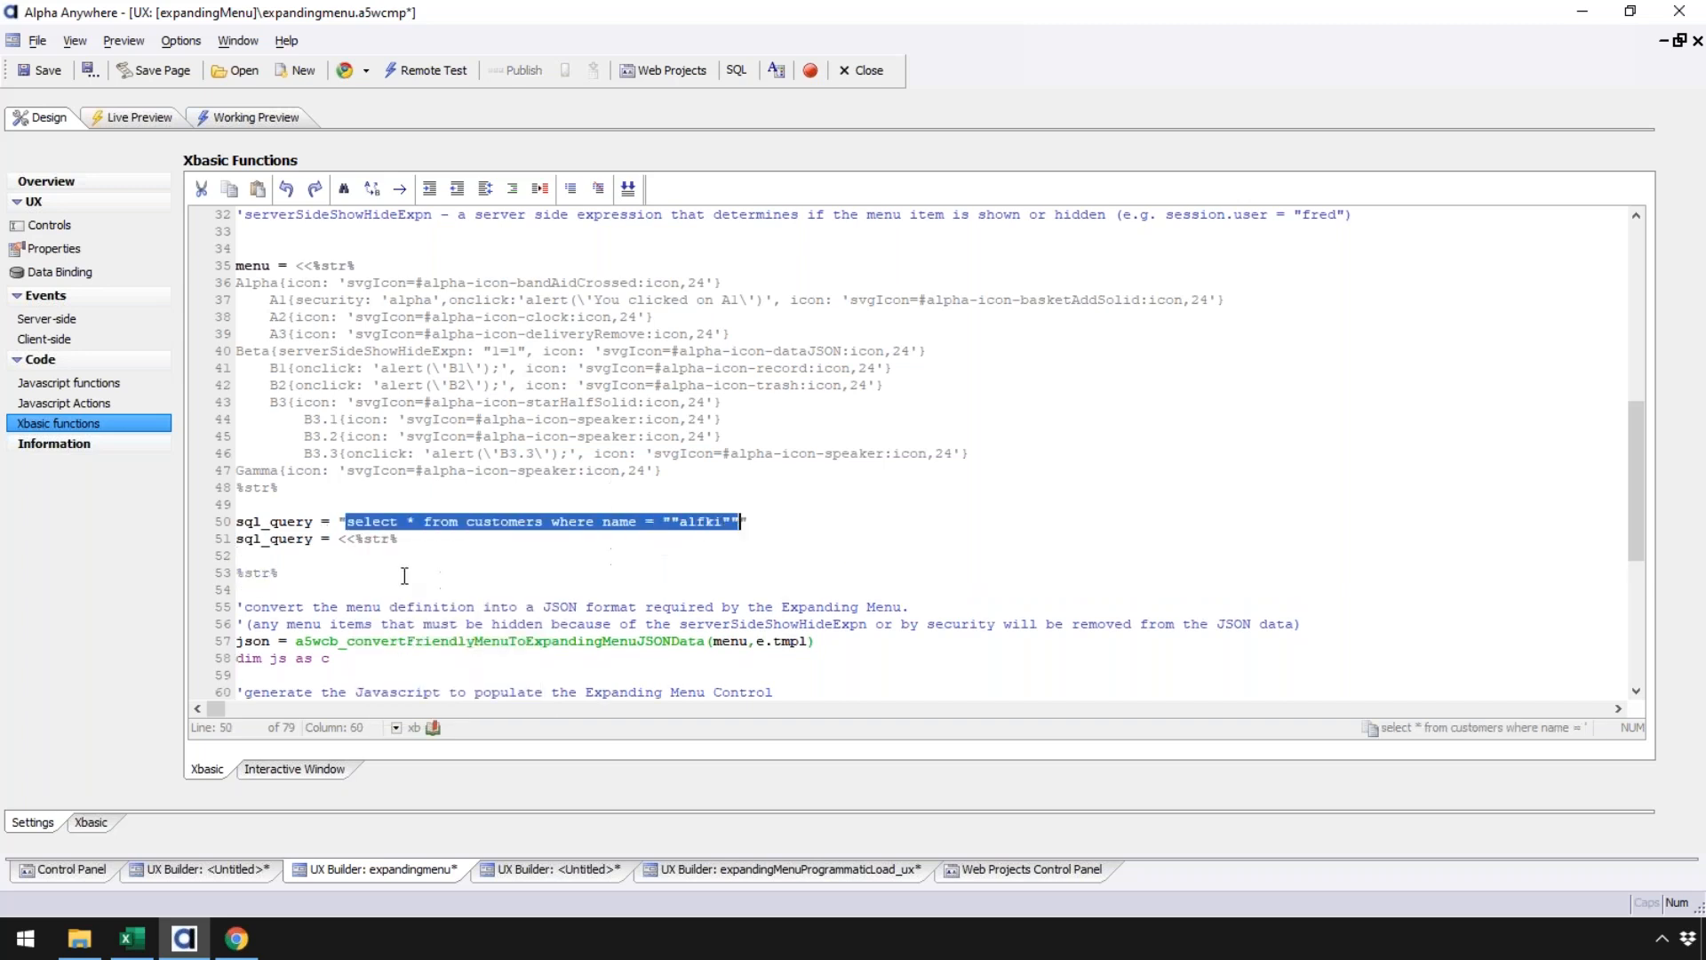
click(296, 555)
text(select * from customers where name = ""alfki"")
click(568, 555)
key(BackSpace)
click(621, 554)
key(BackSpace)
click(615, 577)
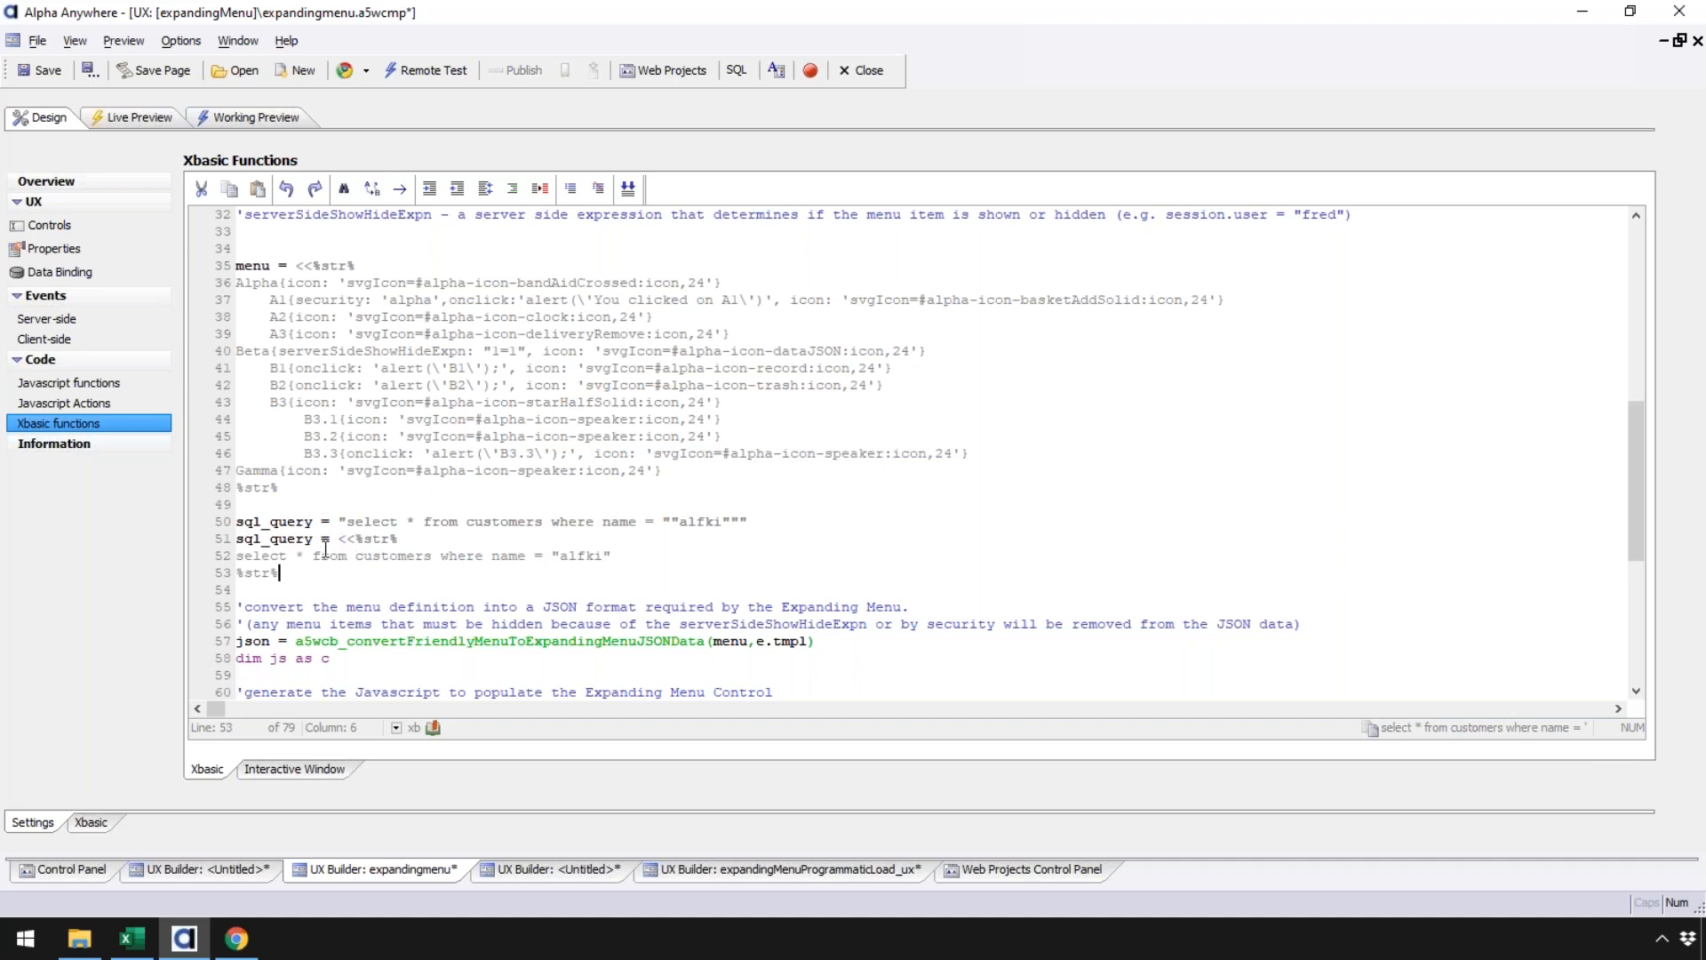
drag(235, 556, 677, 556)
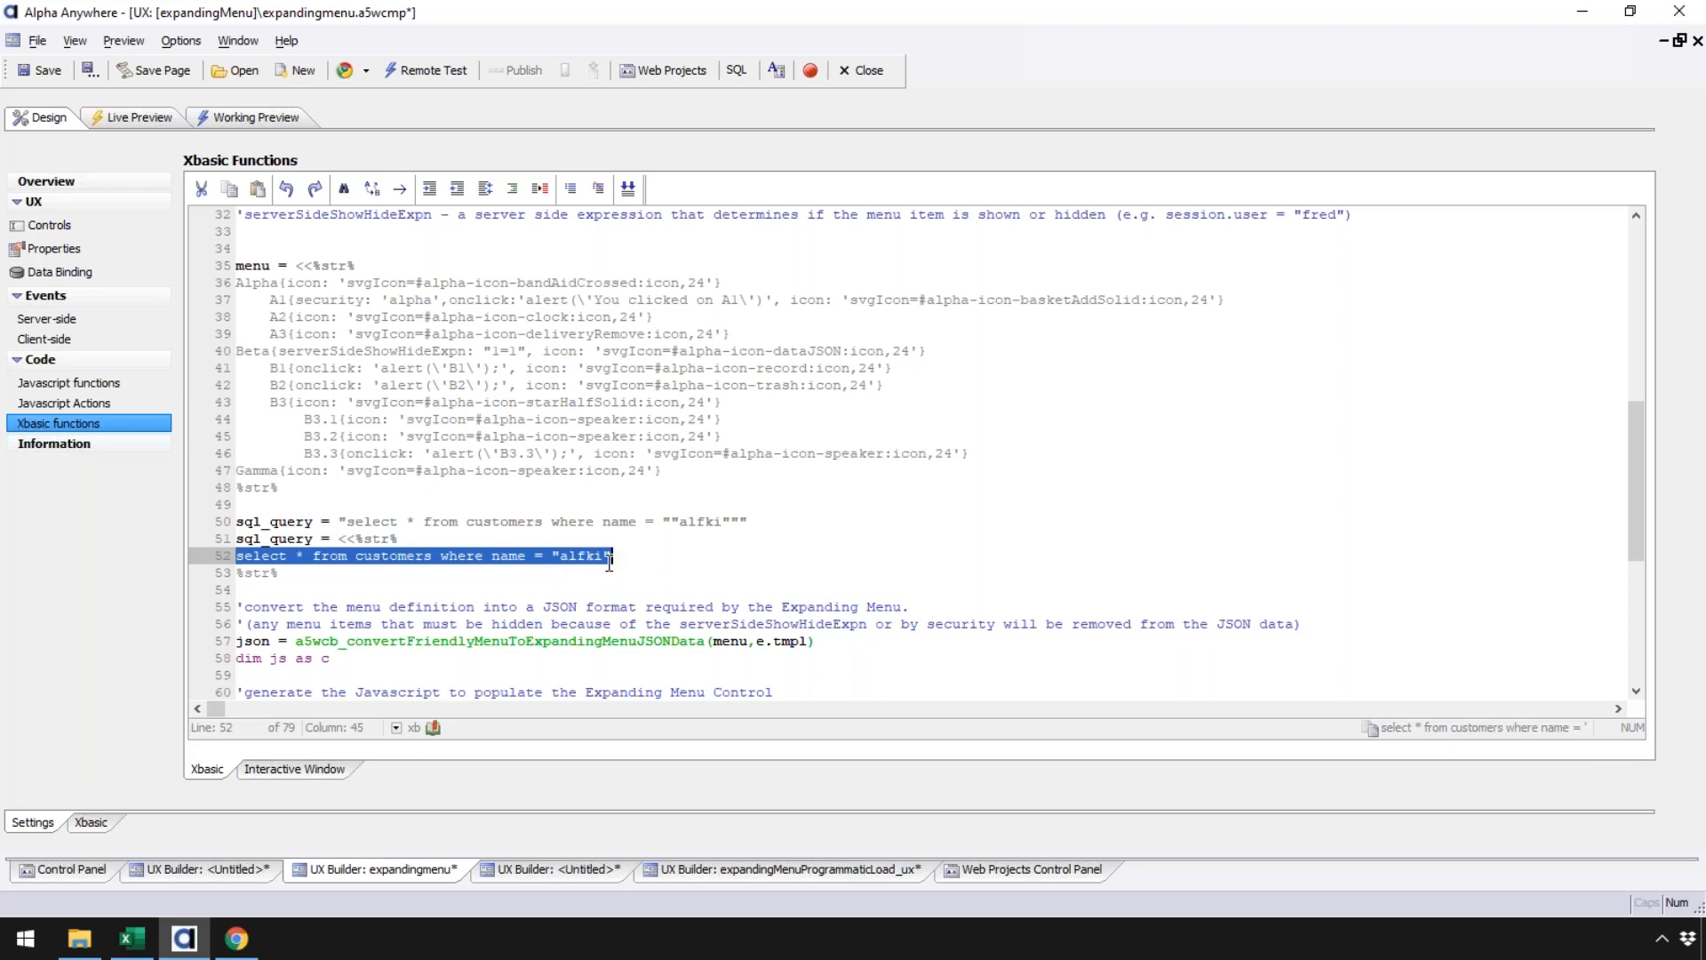
click(549, 556)
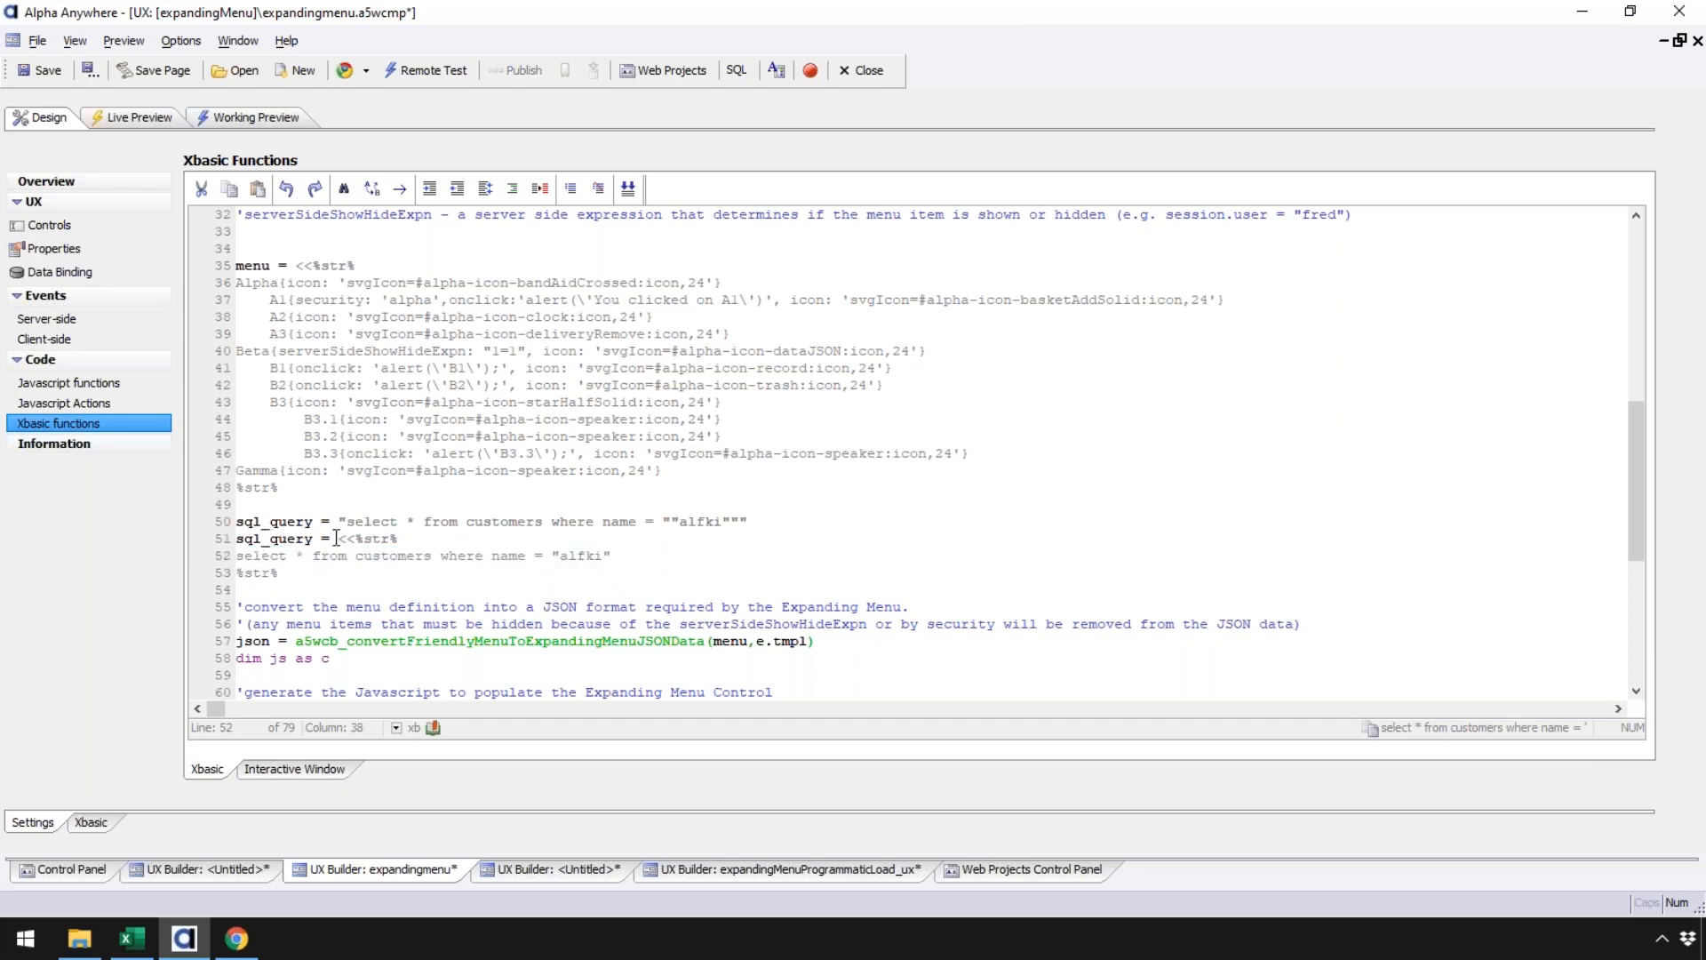
drag(338, 538, 399, 539)
click(202, 573)
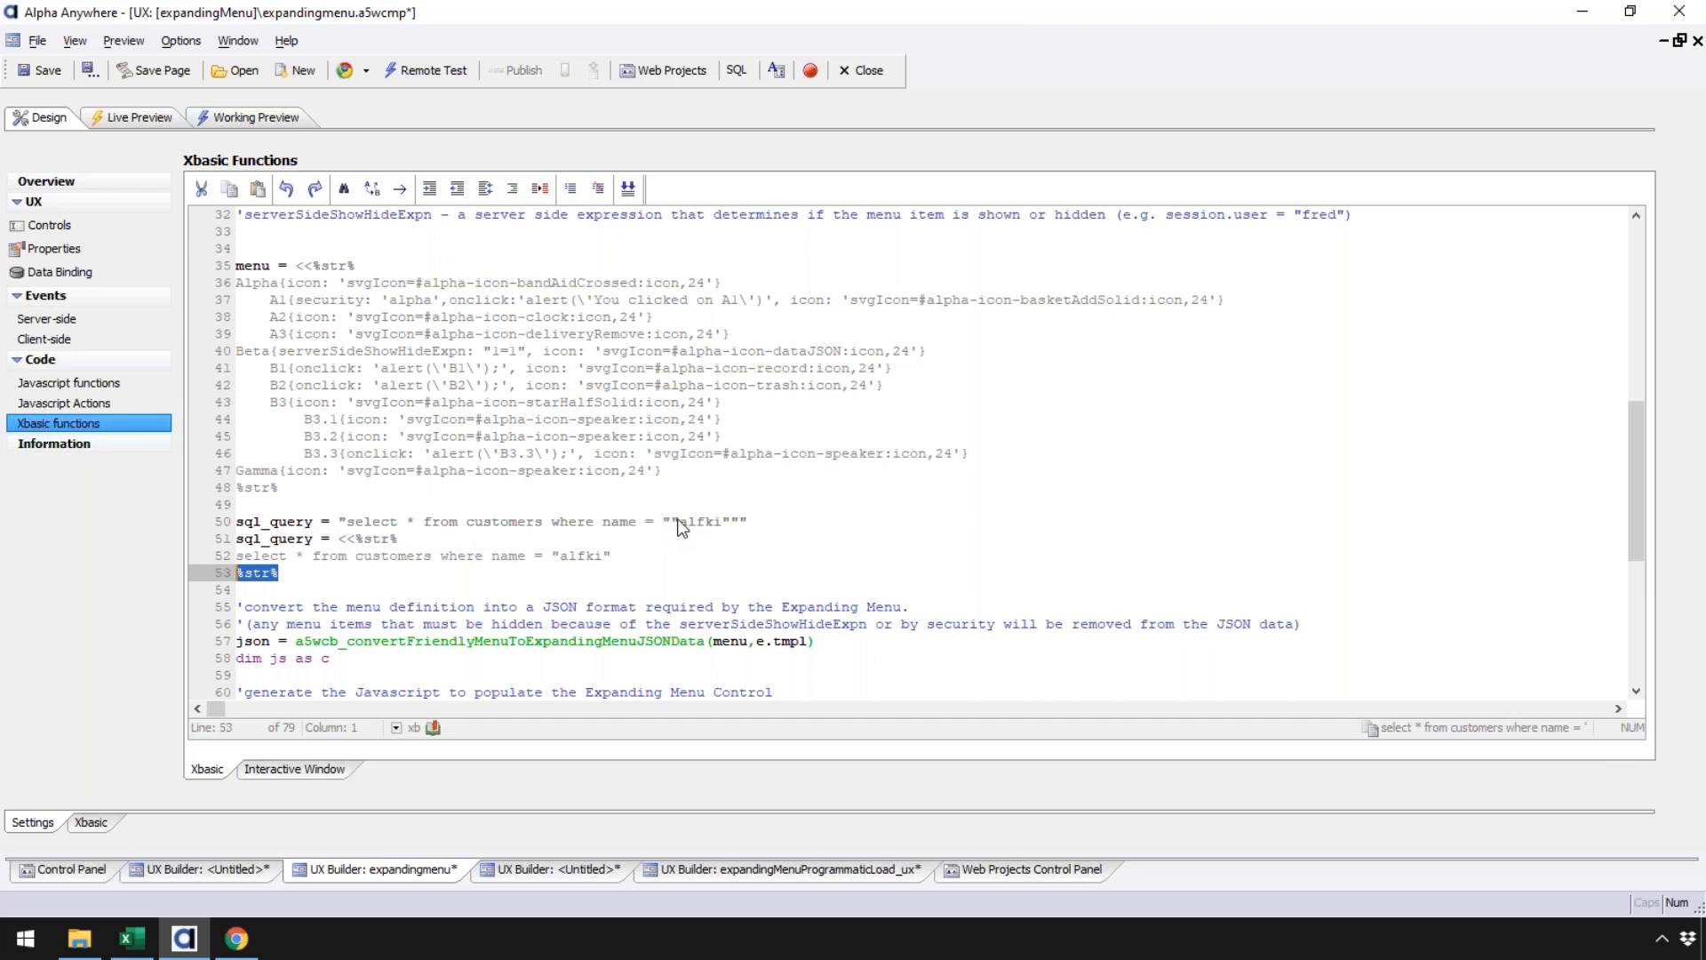
Step: Start a third sql_query assignment below the %str% block: "select * from customers where name = " + chr(
click(437, 573)
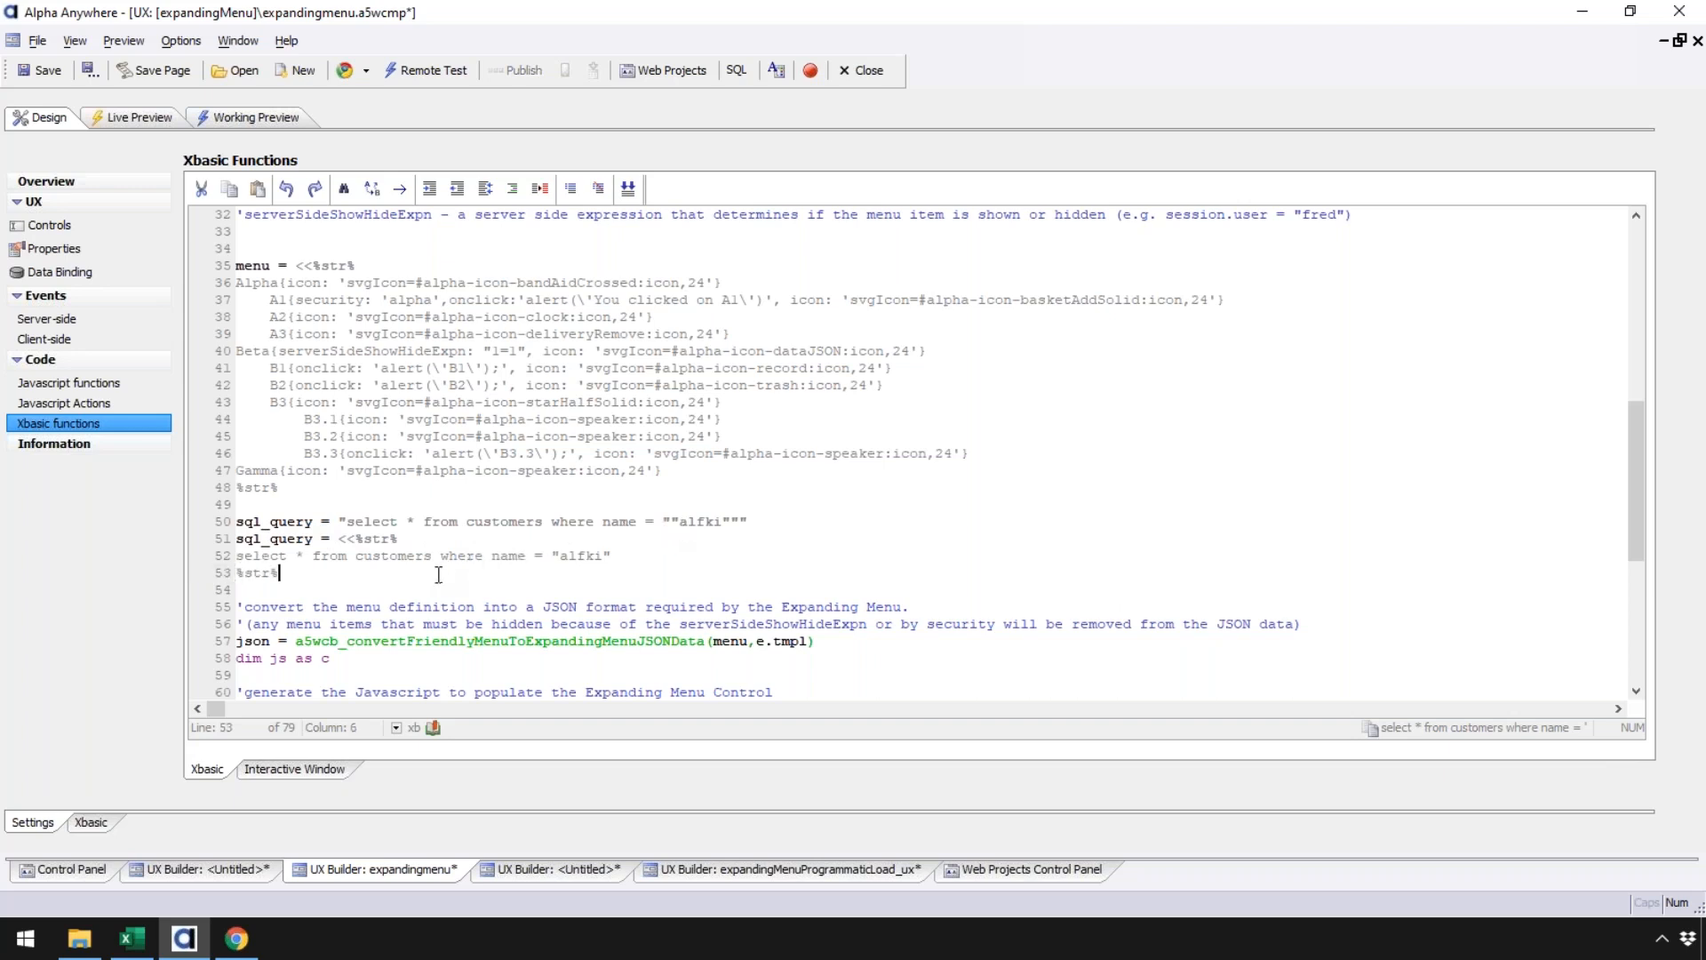
key(Return)
text(sql)
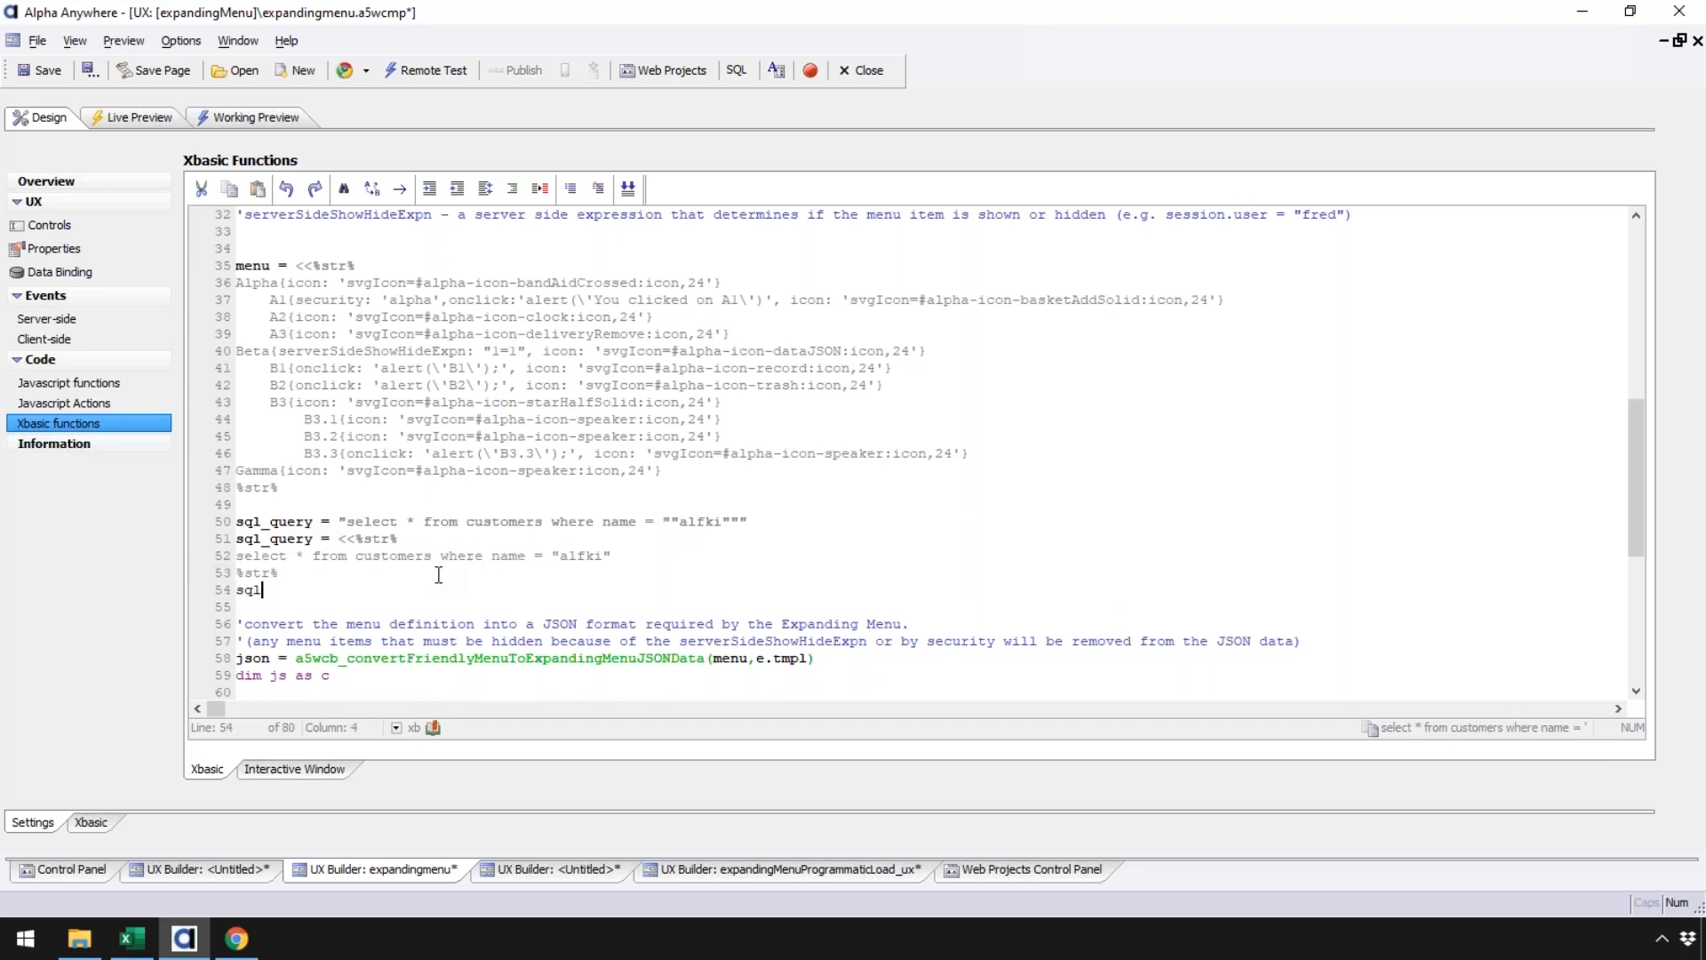
text(_query = "select * from customers where name = )
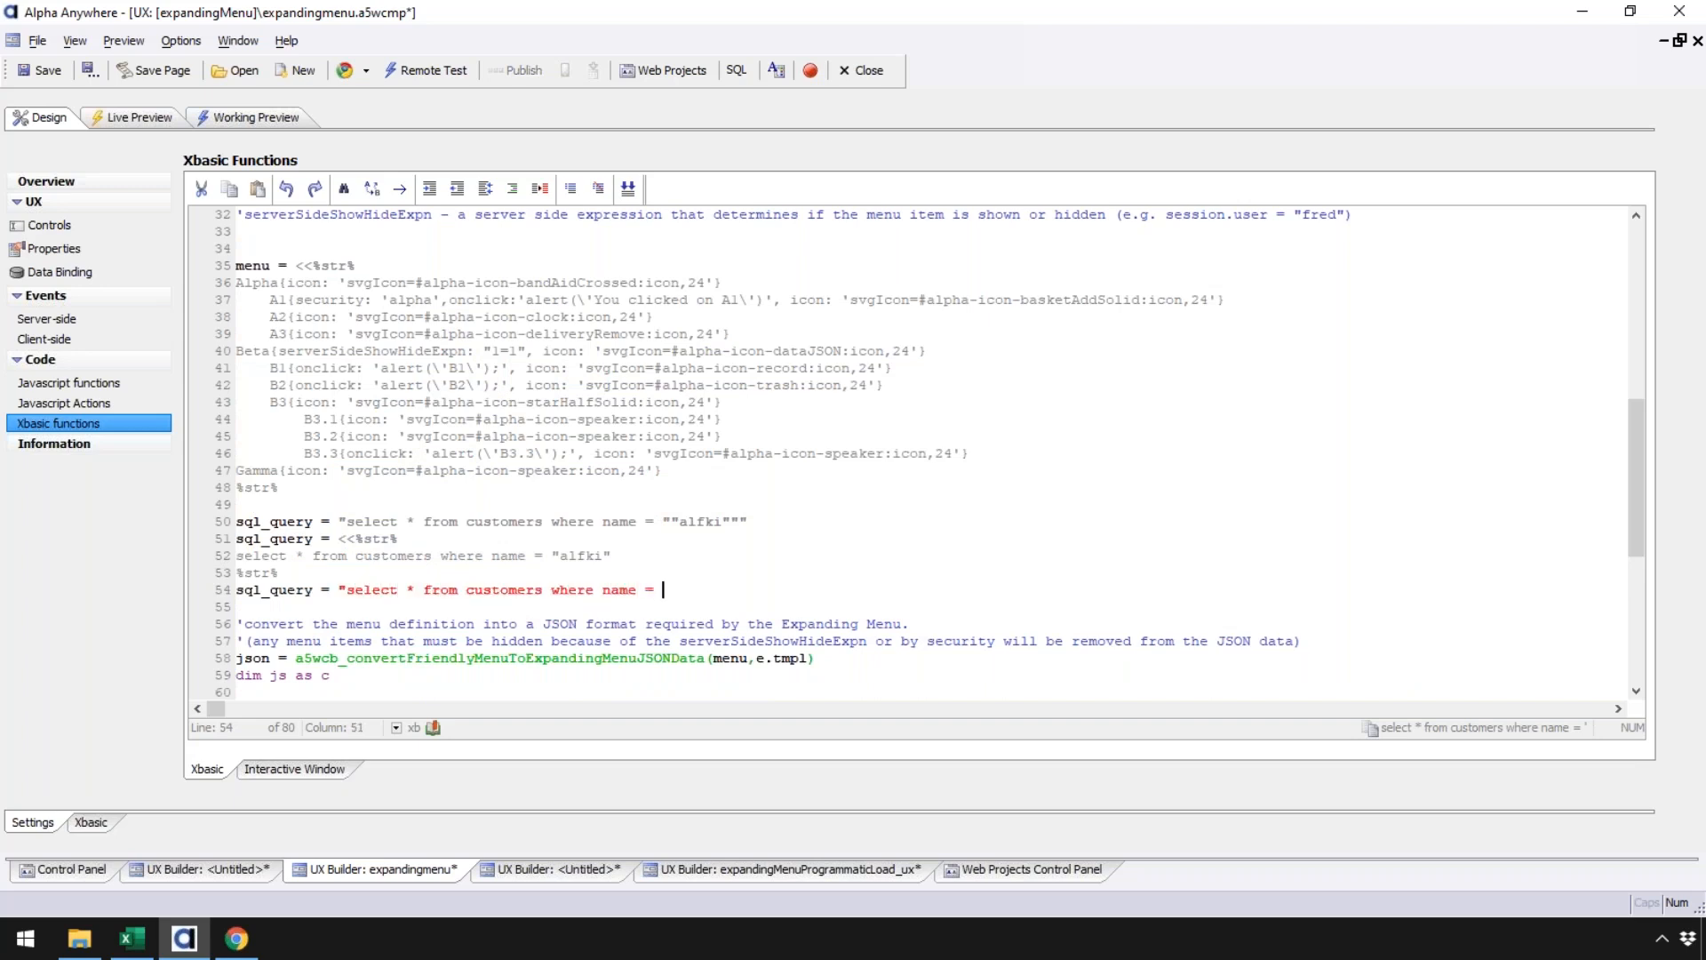
text(" + chr()
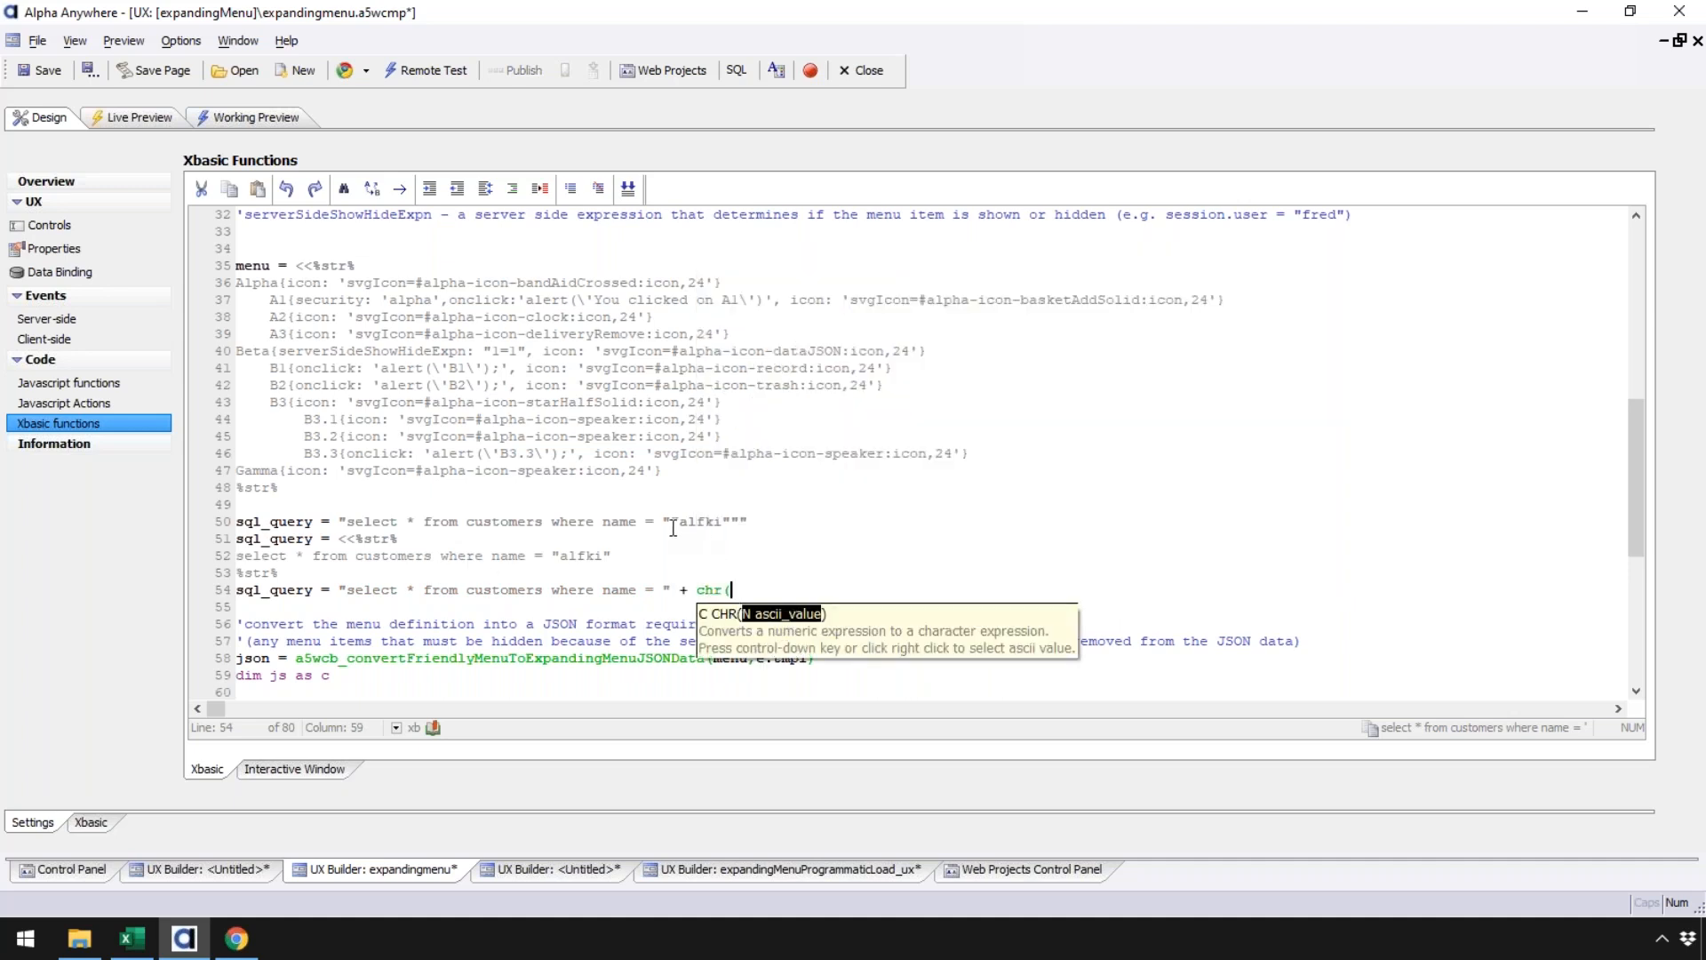
Step: Insert ASCII code 34, the double quotation mark, as the chr() argument using the ASCII Codes picker
right_click(762, 613)
click(1000, 289)
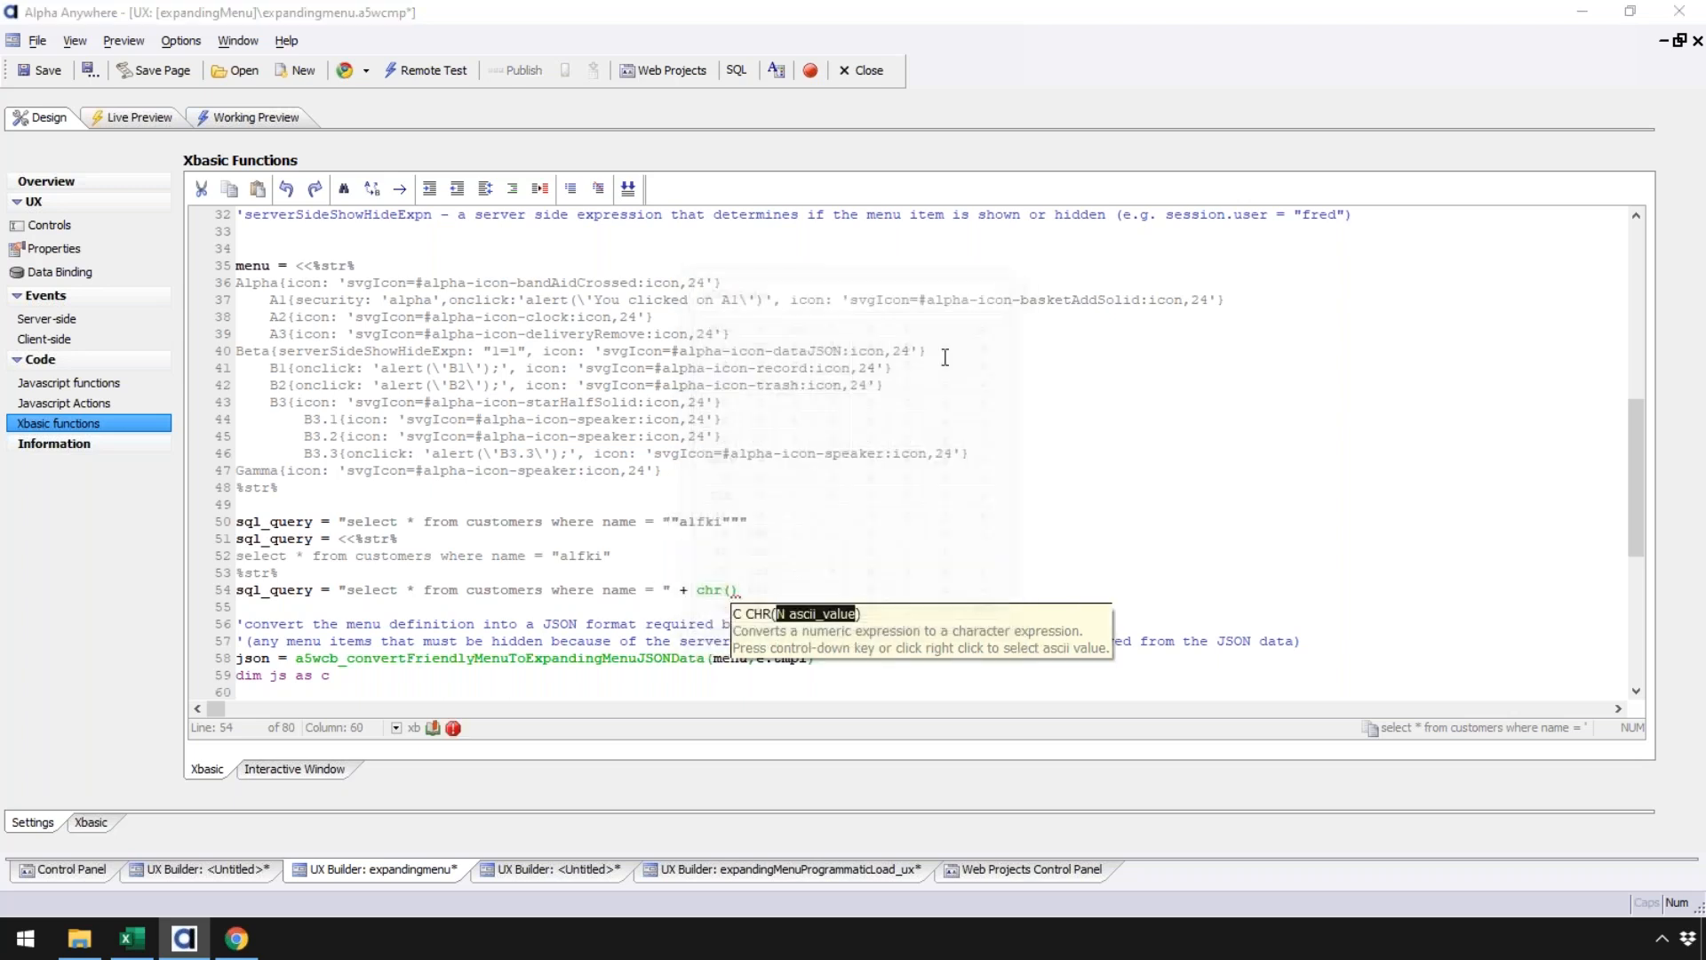
click(730, 591)
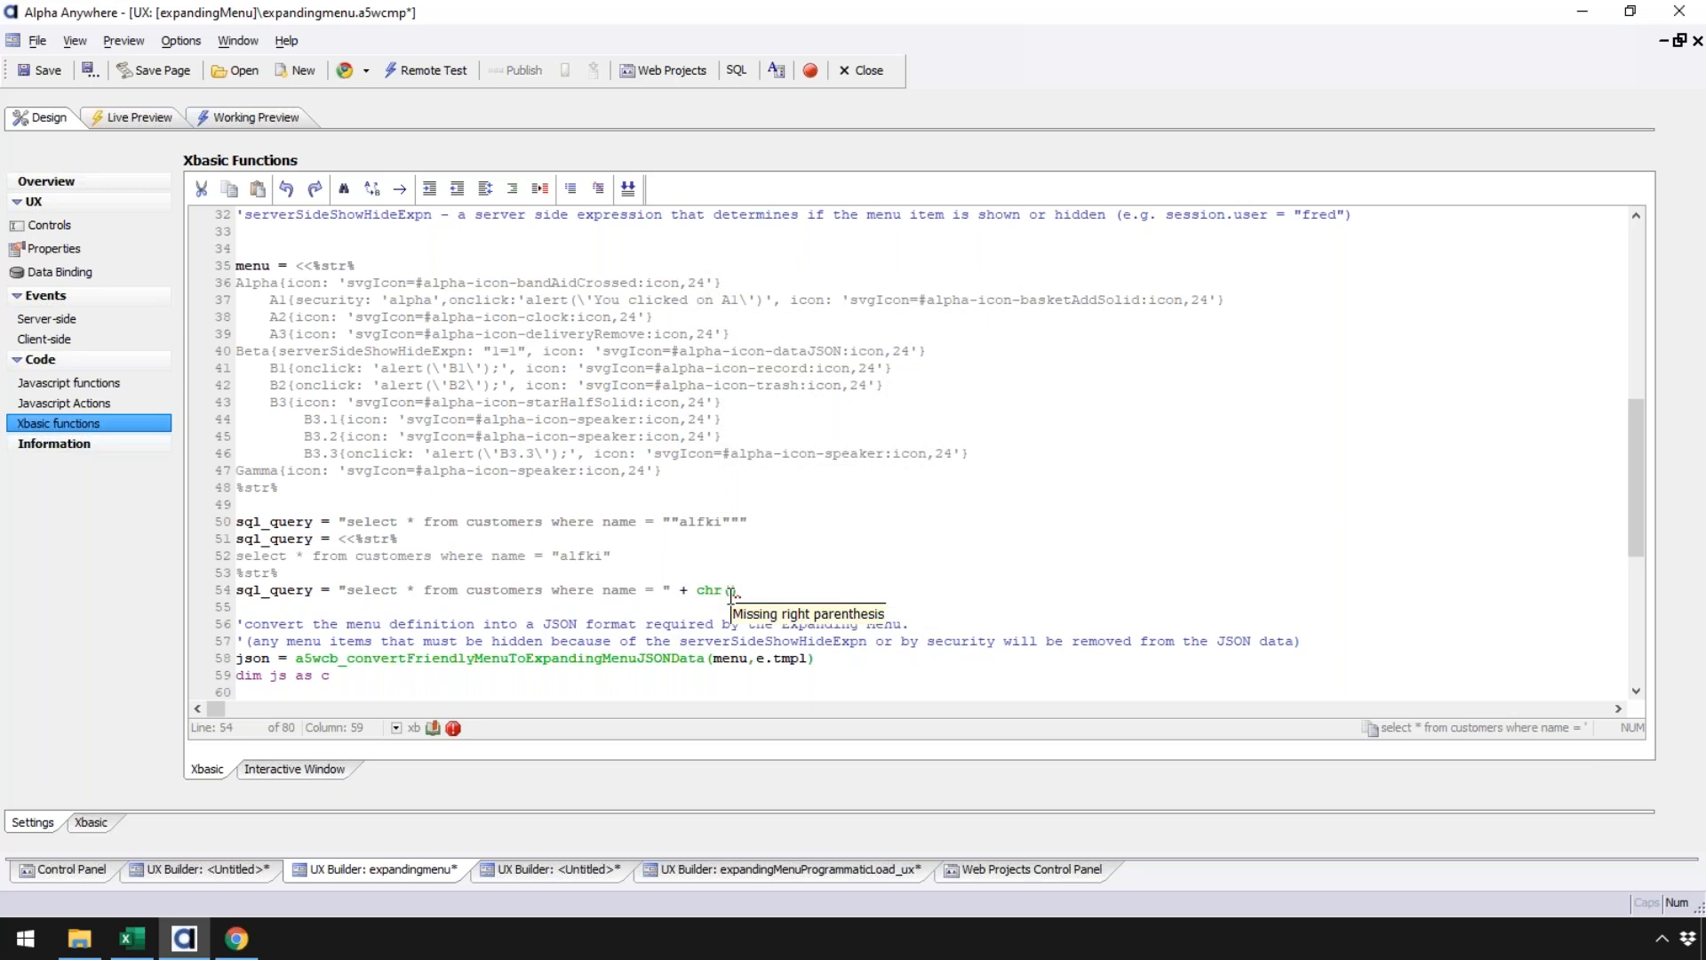
right_click(778, 615)
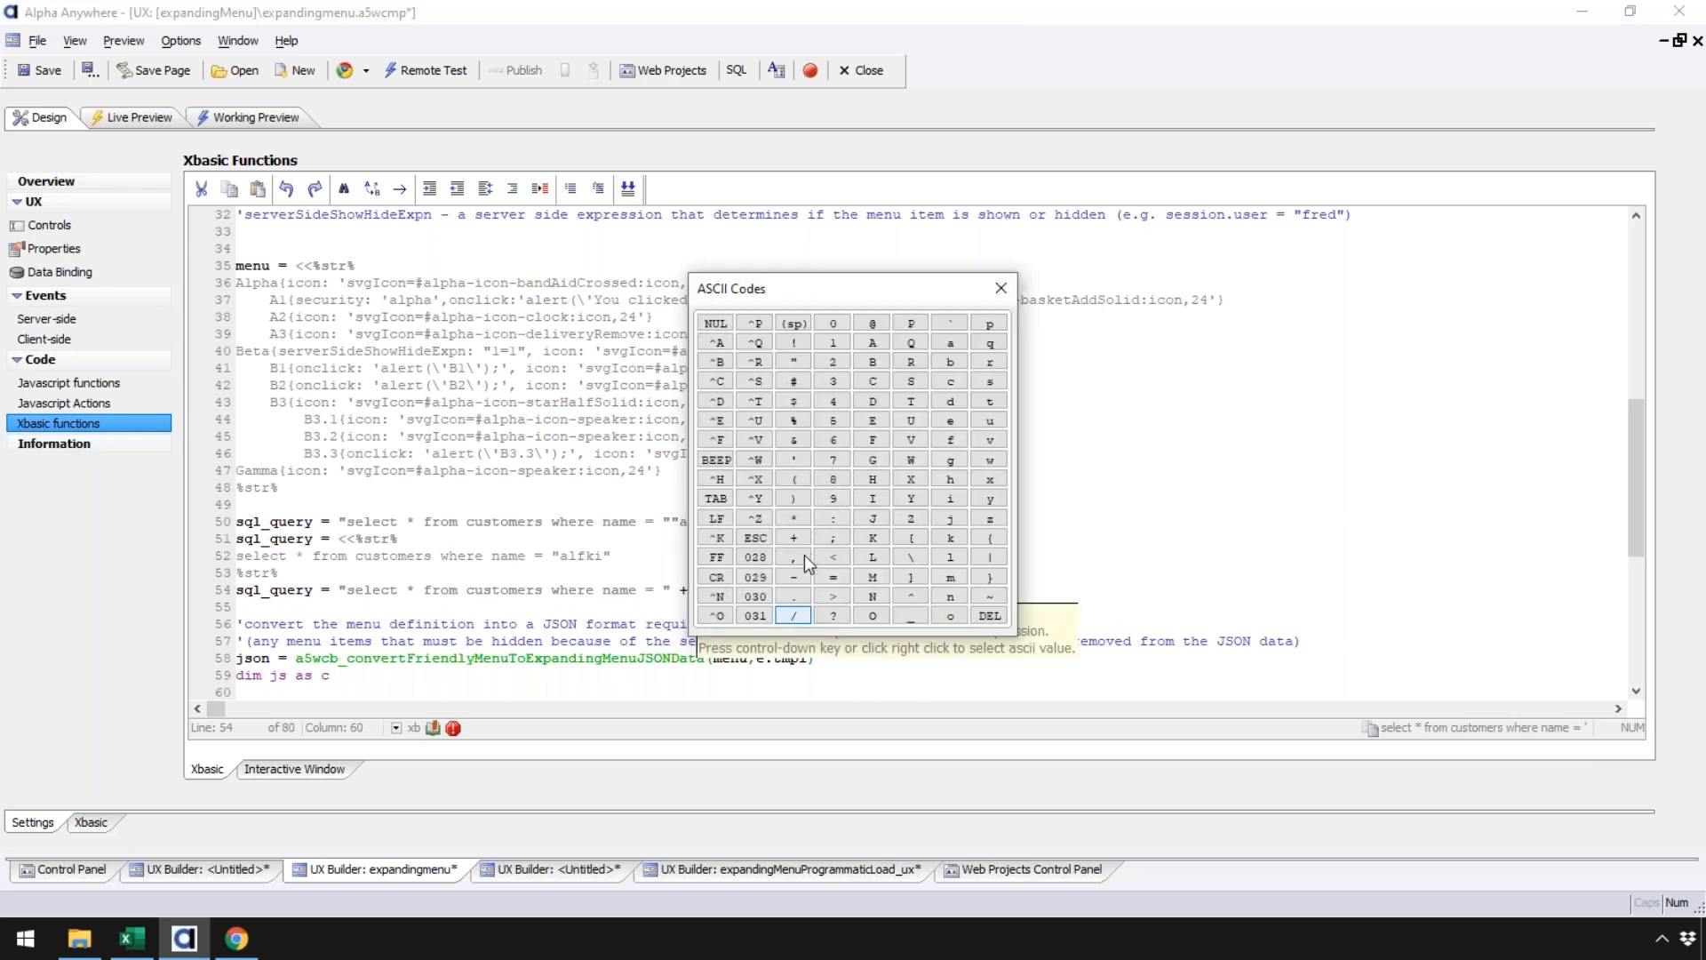
click(791, 365)
double_click(741, 590)
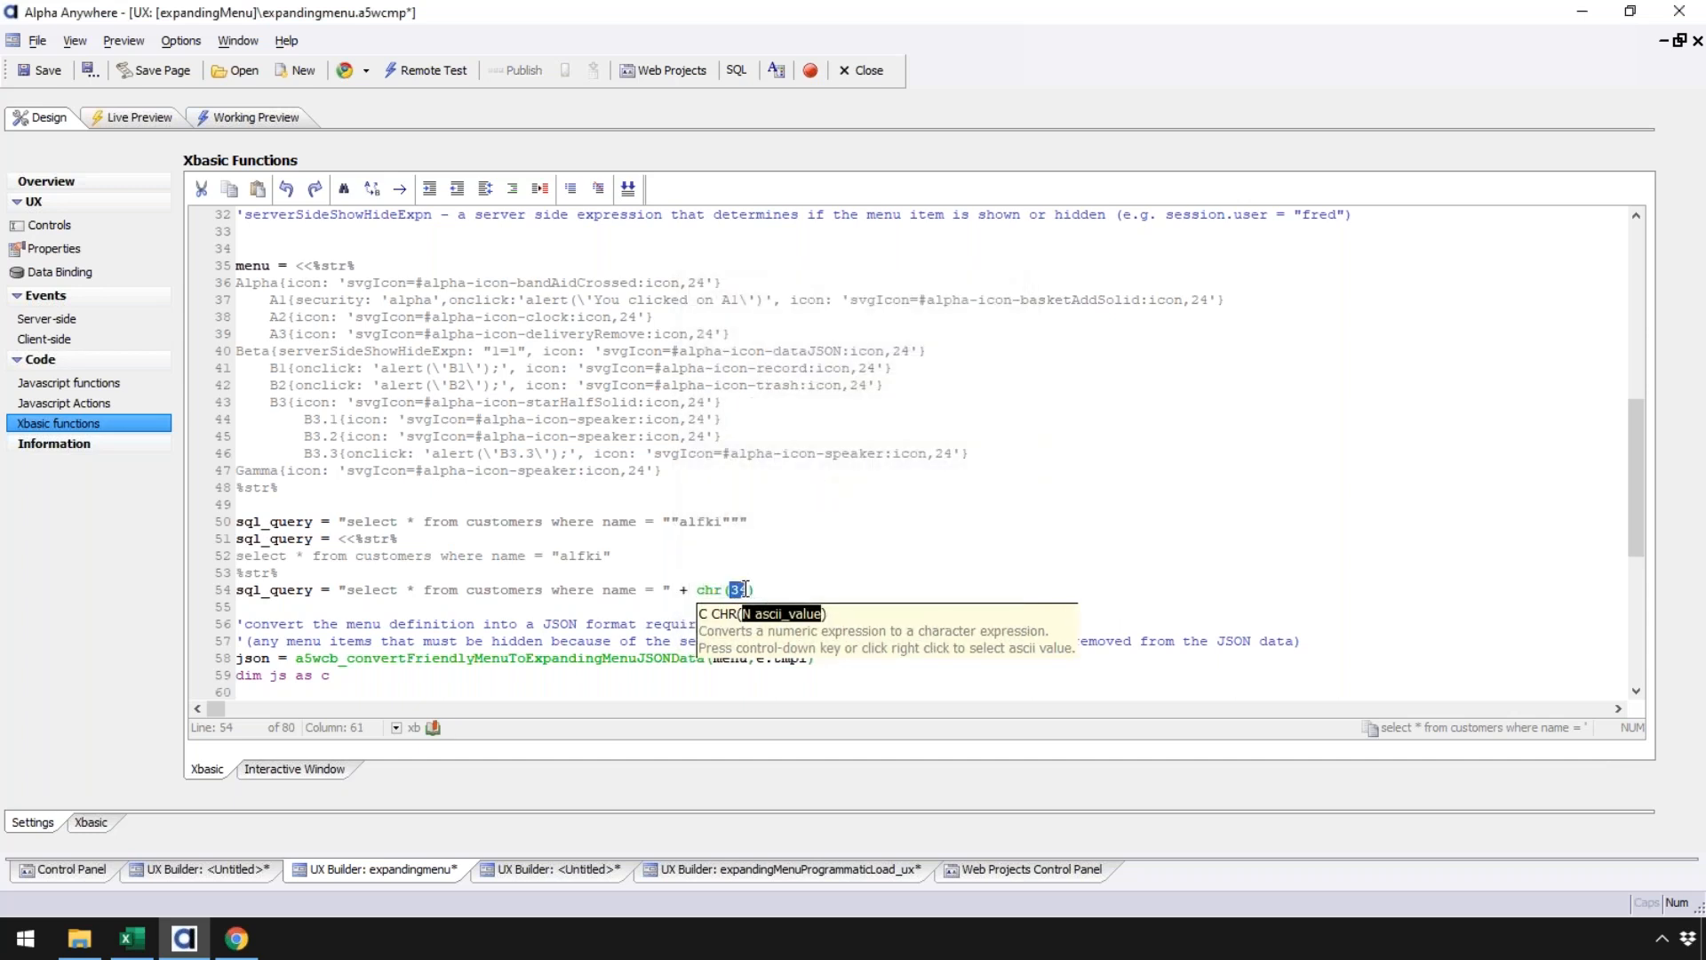
key(End)
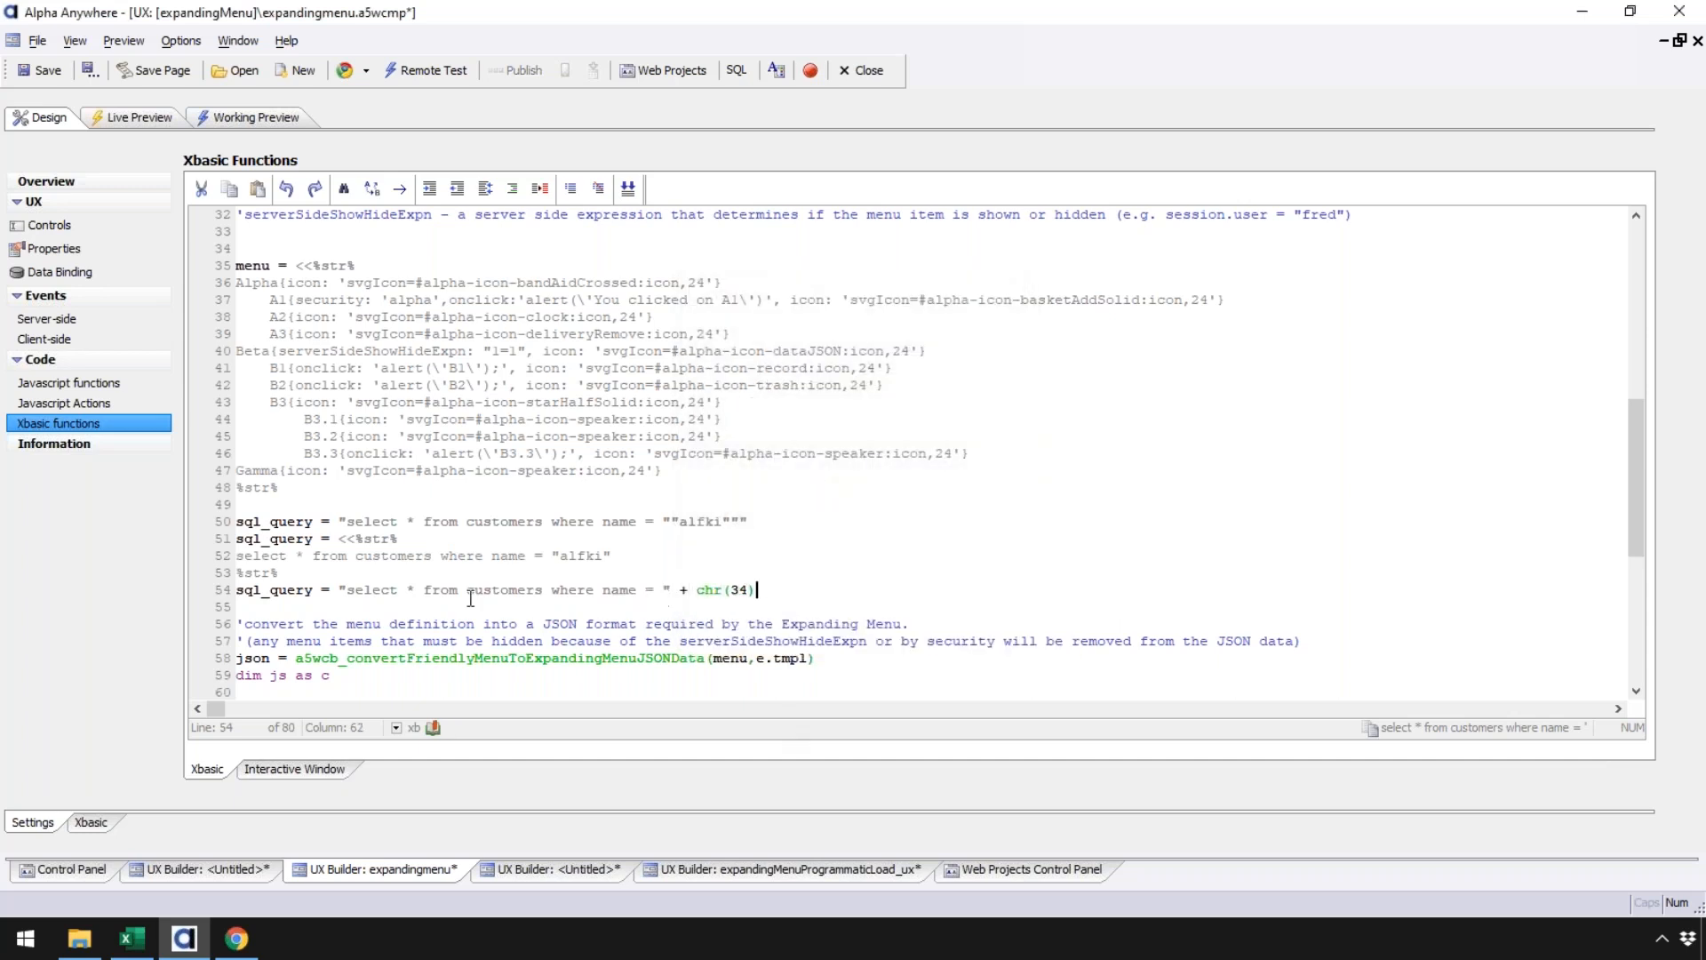
Step: Extend the third sql_query expression with + alfki + chr(34)
drag(663, 522, 672, 522)
click(804, 593)
text(+ alfki +)
mouse_move(687, 590)
mouse_down()
mouse_move(754, 590)
mouse_move(696, 590)
mouse_up()
key(ctrl+c)
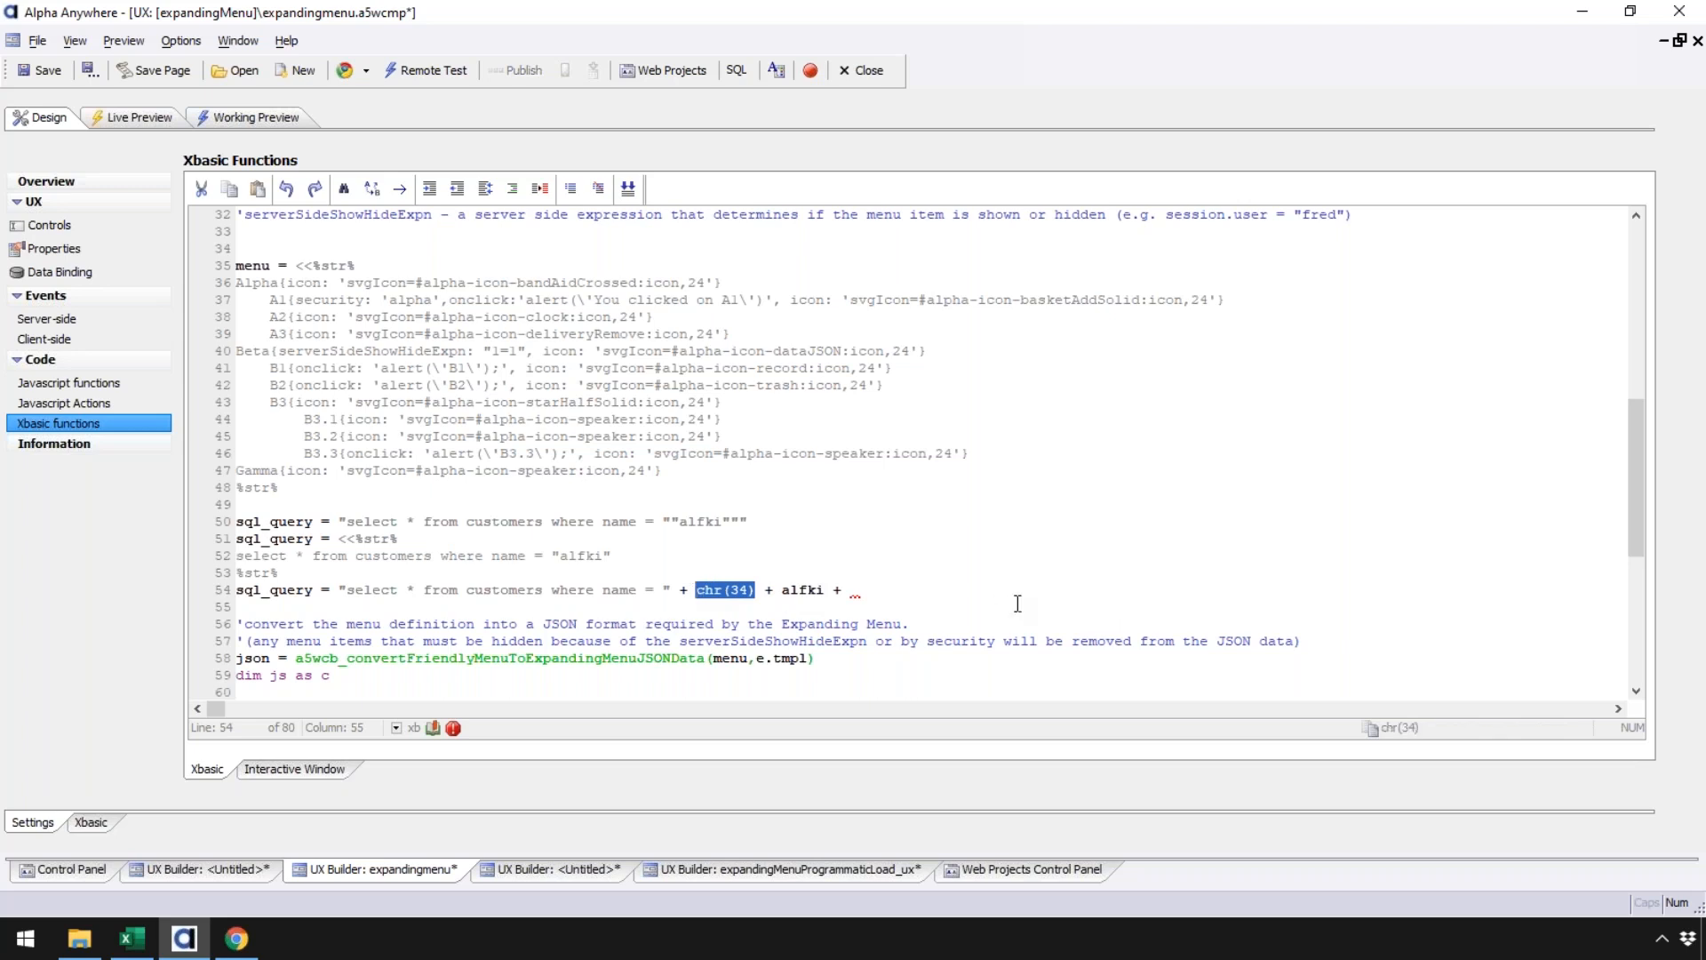
click(875, 590)
key(ctrl+v)
click(765, 624)
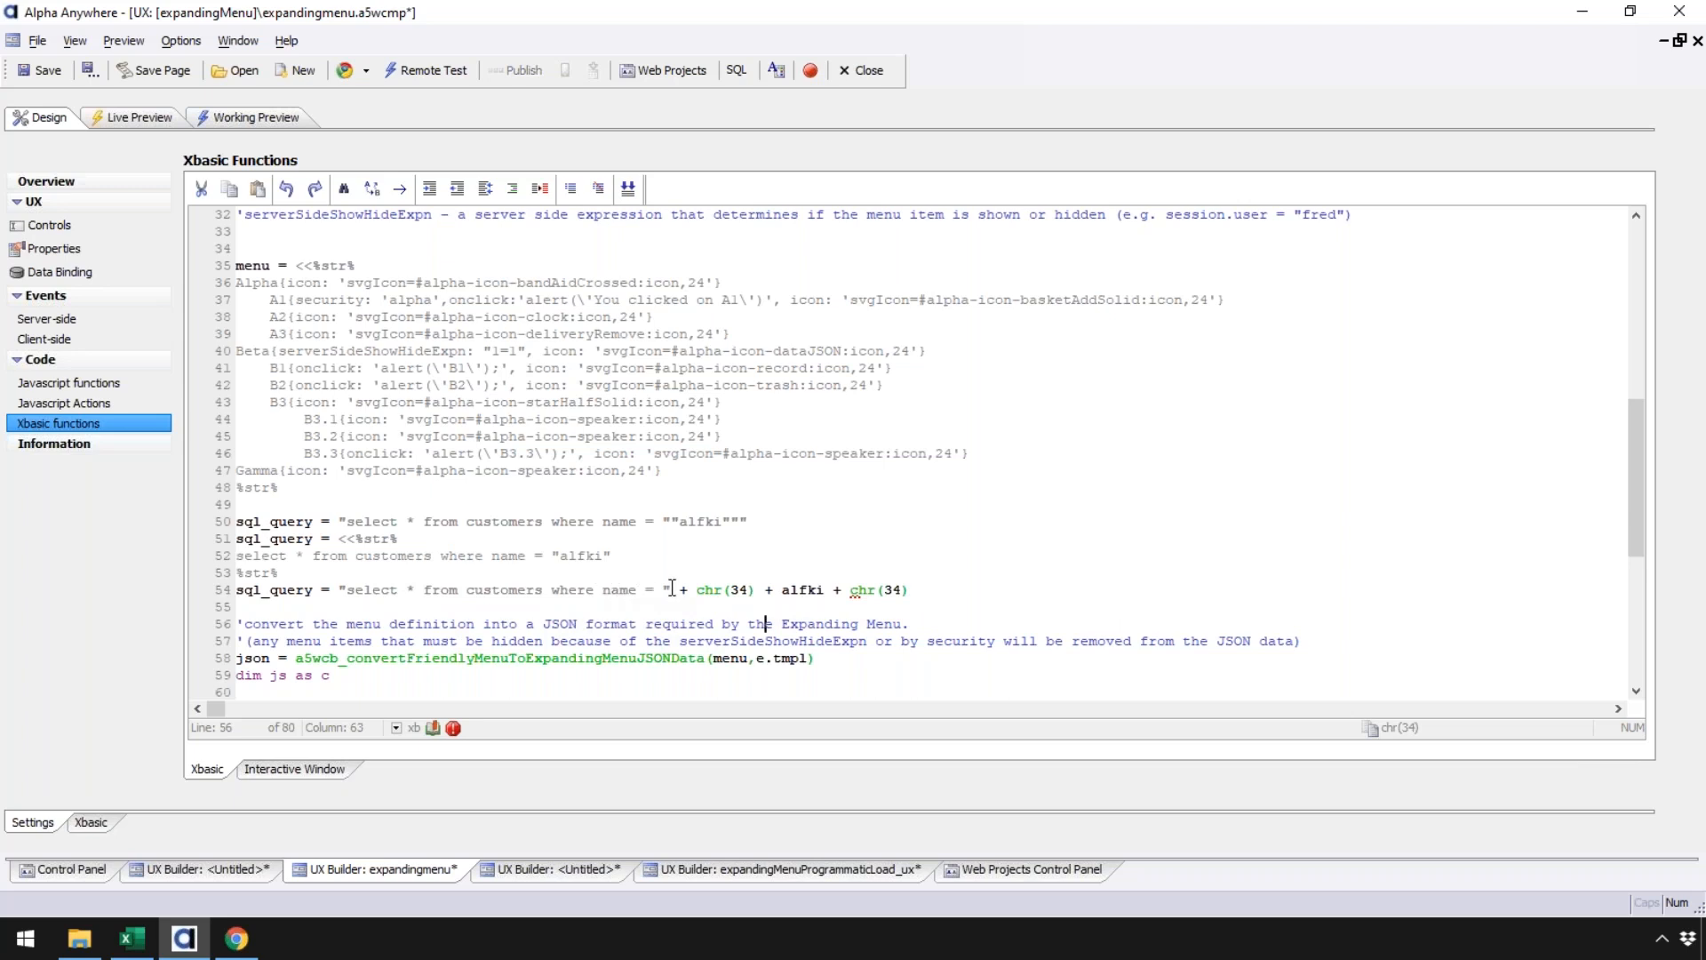
Step: Enclose alfki in quotation marks between the two chr(34) calls so it becomes a string literal
drag(696, 590, 755, 590)
click(783, 590)
text(")
click(838, 589)
text(")
key(Right)
key(Right)
key(Right)
key(Right)
drag(926, 589, 868, 589)
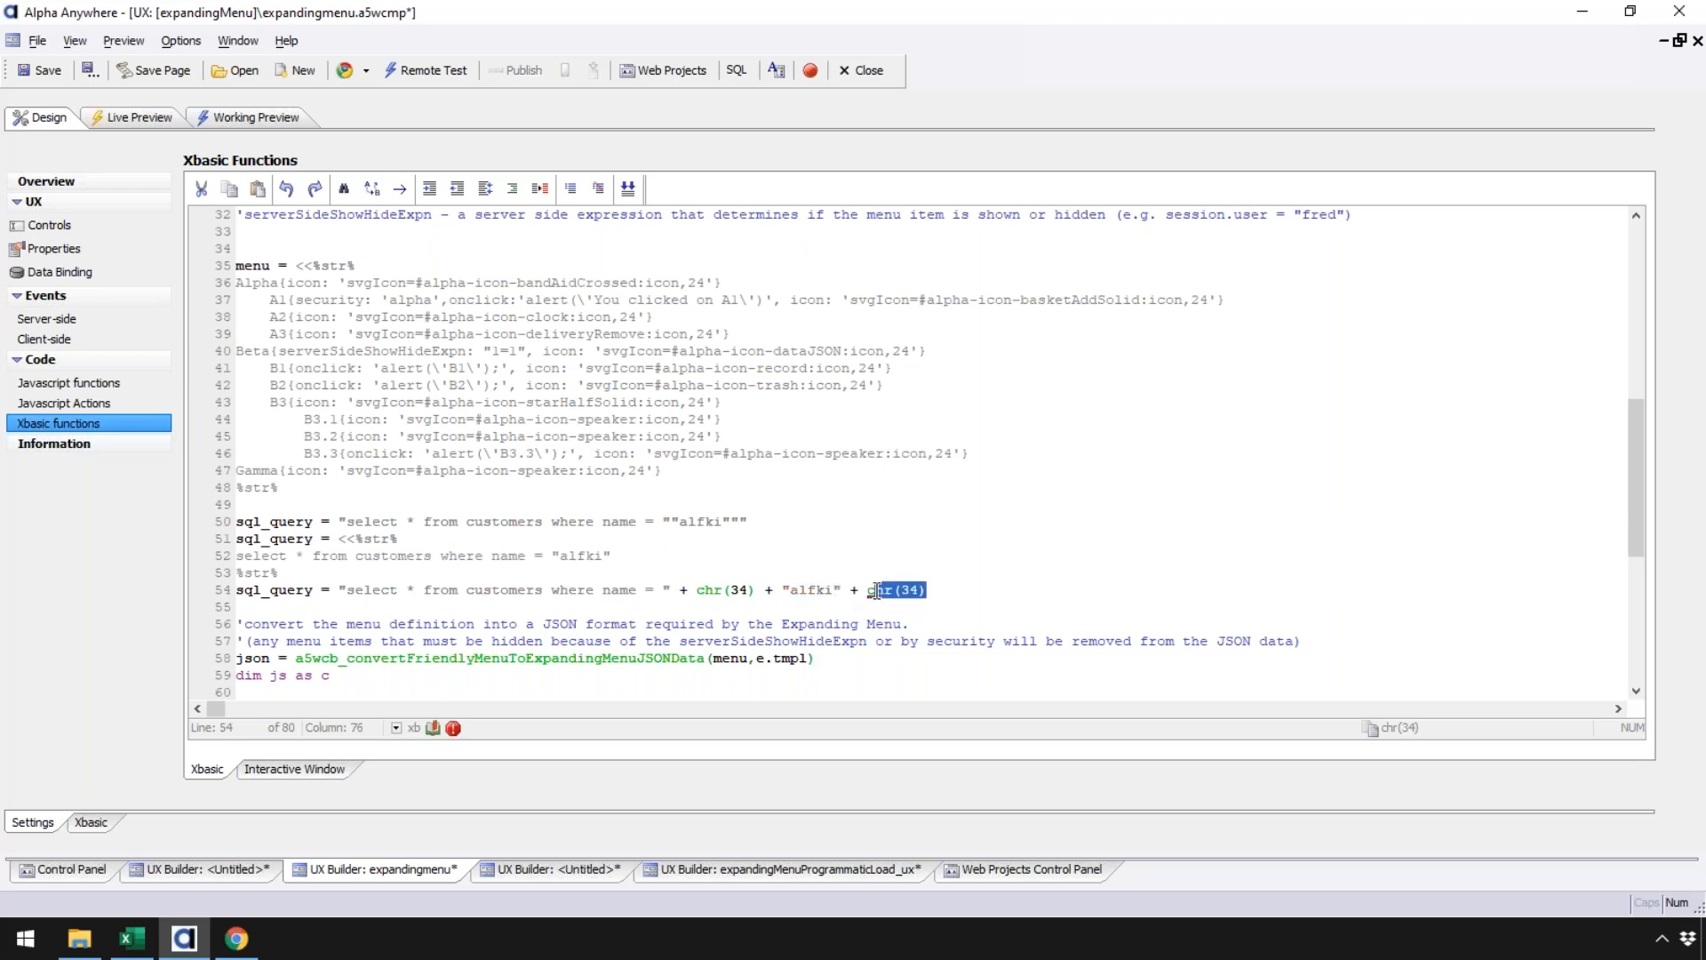
click(929, 589)
drag(662, 521, 682, 521)
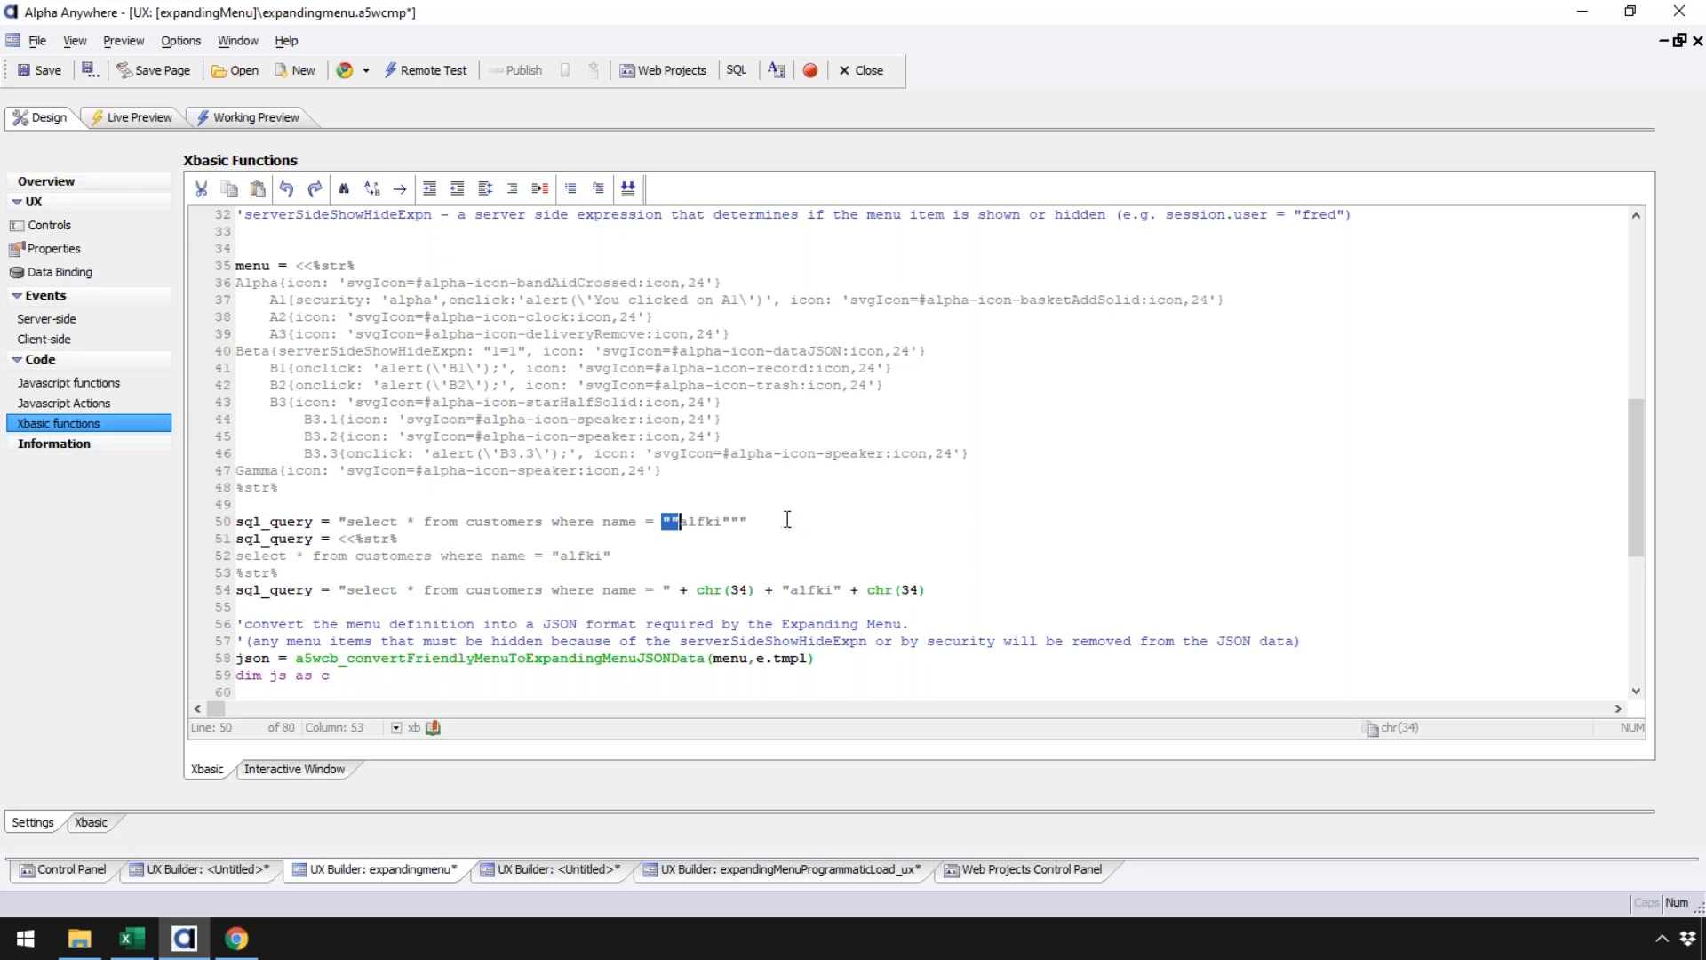
Step: Duplicate the first sql_query line directly below the chr(34) version
drag(786, 522, 235, 524)
key(ctrl+c)
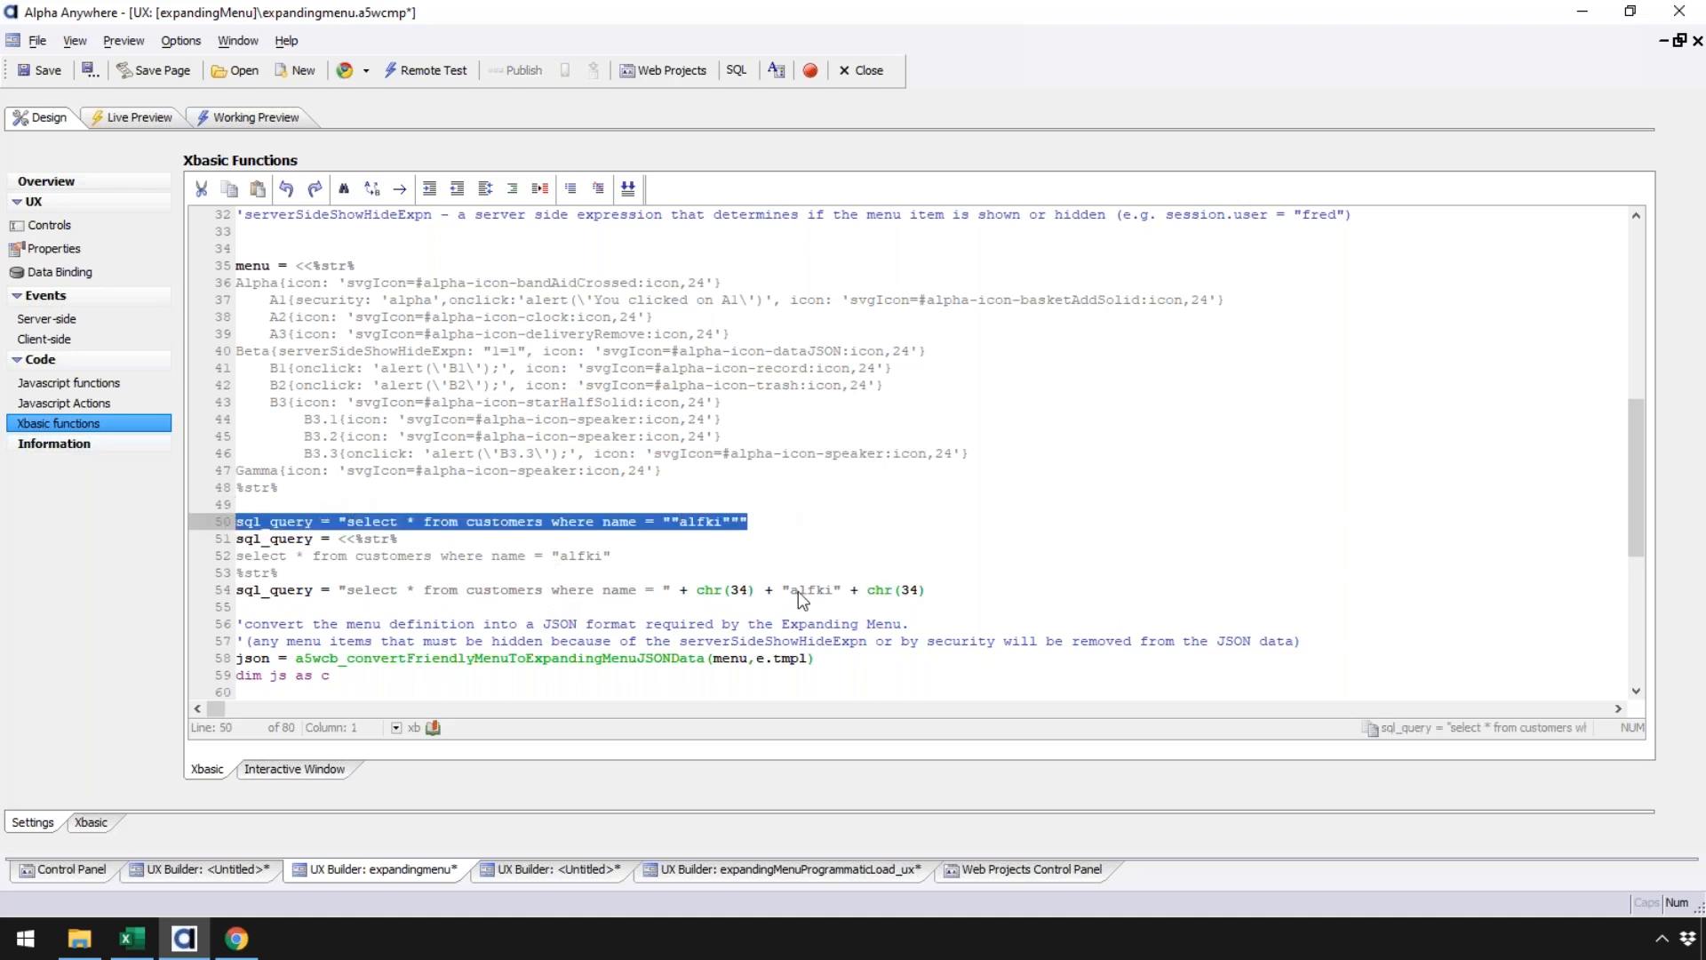
click(963, 588)
key(Return)
key(ctrl+v)
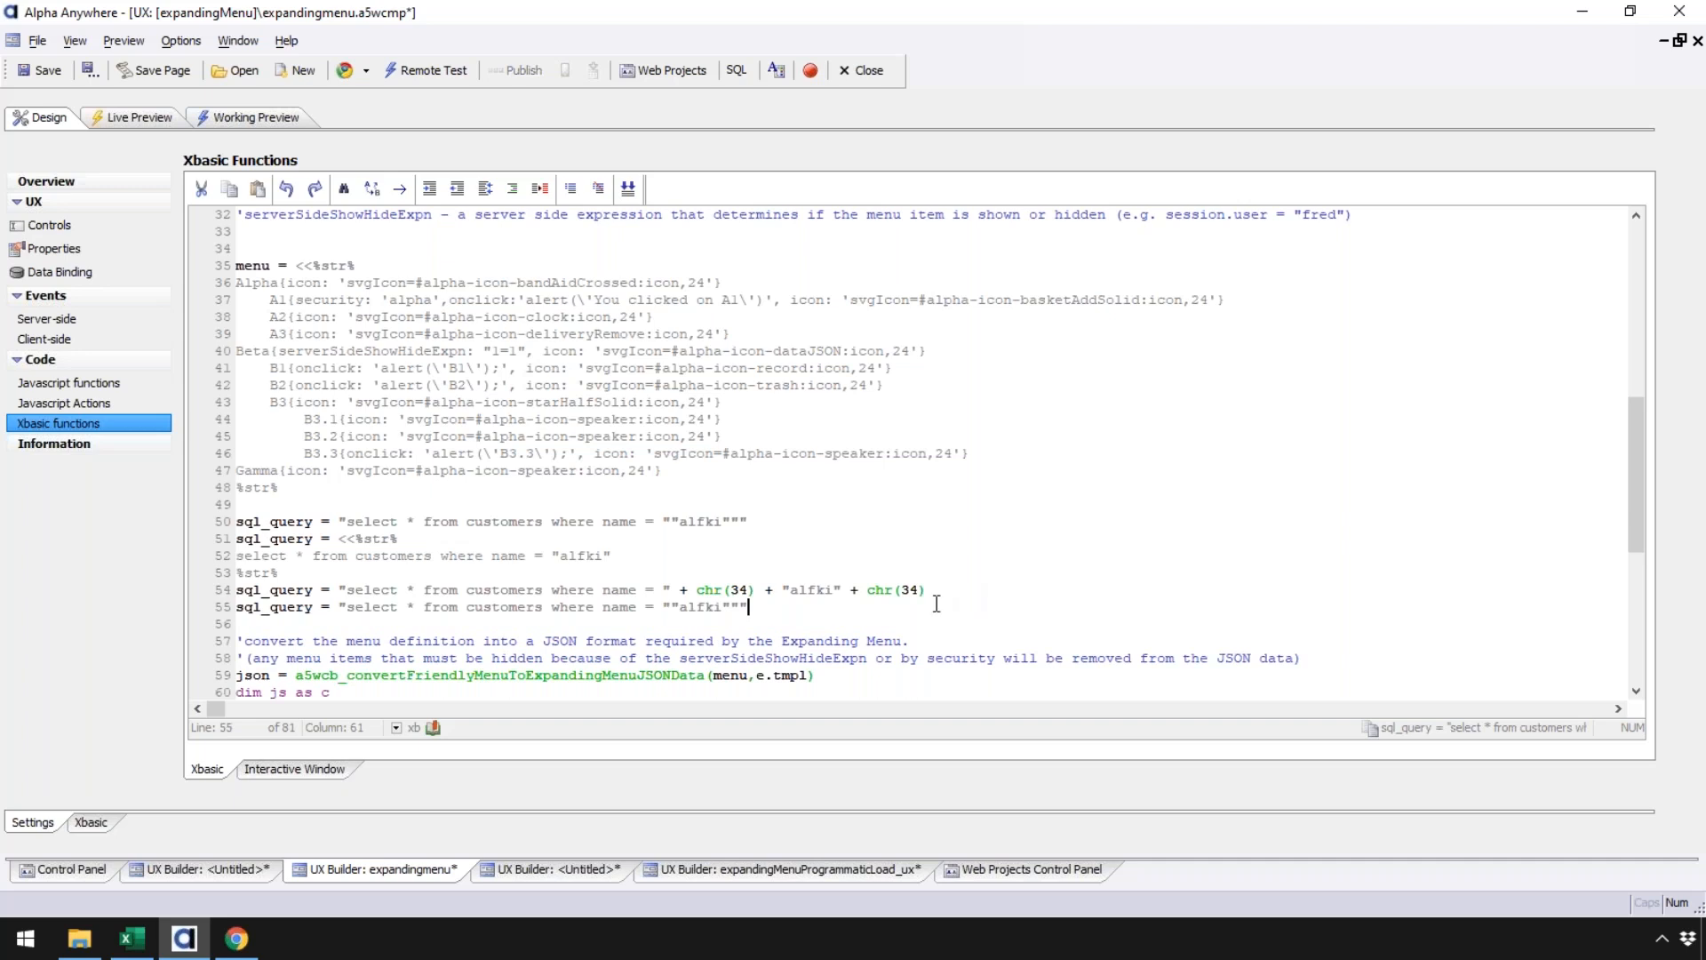
click(665, 607)
key(Delete)
text(/)
click(725, 607)
key(Delete)
text(/)
Step: Escape the quotation marks around alfki in the duplicated sql_query line with backslashes, giving \"alfki\"
click(664, 606)
key(Delete)
text(\)
click(726, 607)
key(Delete)
text(\)
key(Down)
click(739, 607)
key(End)
Step: Compare the backslash escapes in menu item B1 and the duplicated query with the doubled quotes in the first query
drag(450, 368, 430, 367)
drag(662, 607, 678, 607)
drag(682, 607, 743, 608)
click(761, 609)
double_click(669, 521)
drag(662, 607, 686, 607)
key(Left)
Step: Add the line sql_query = "hello \\ test" below, with the backslash itself escaped
click(763, 607)
key(Return)
text(sq)
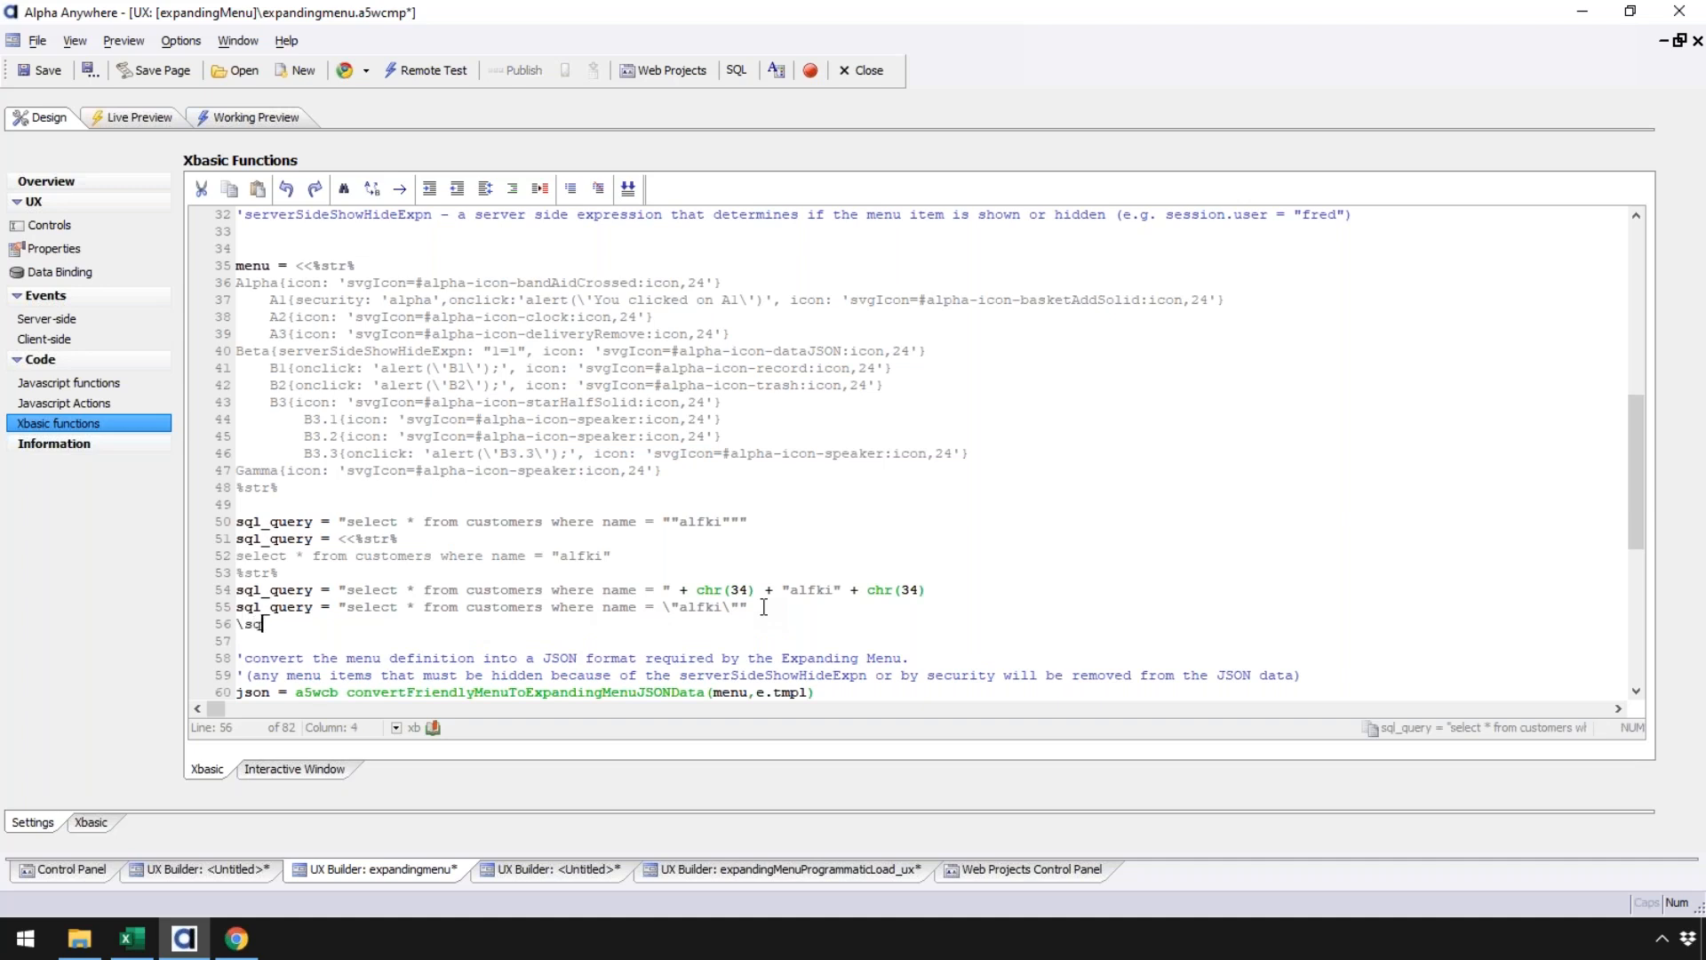
text(l_)
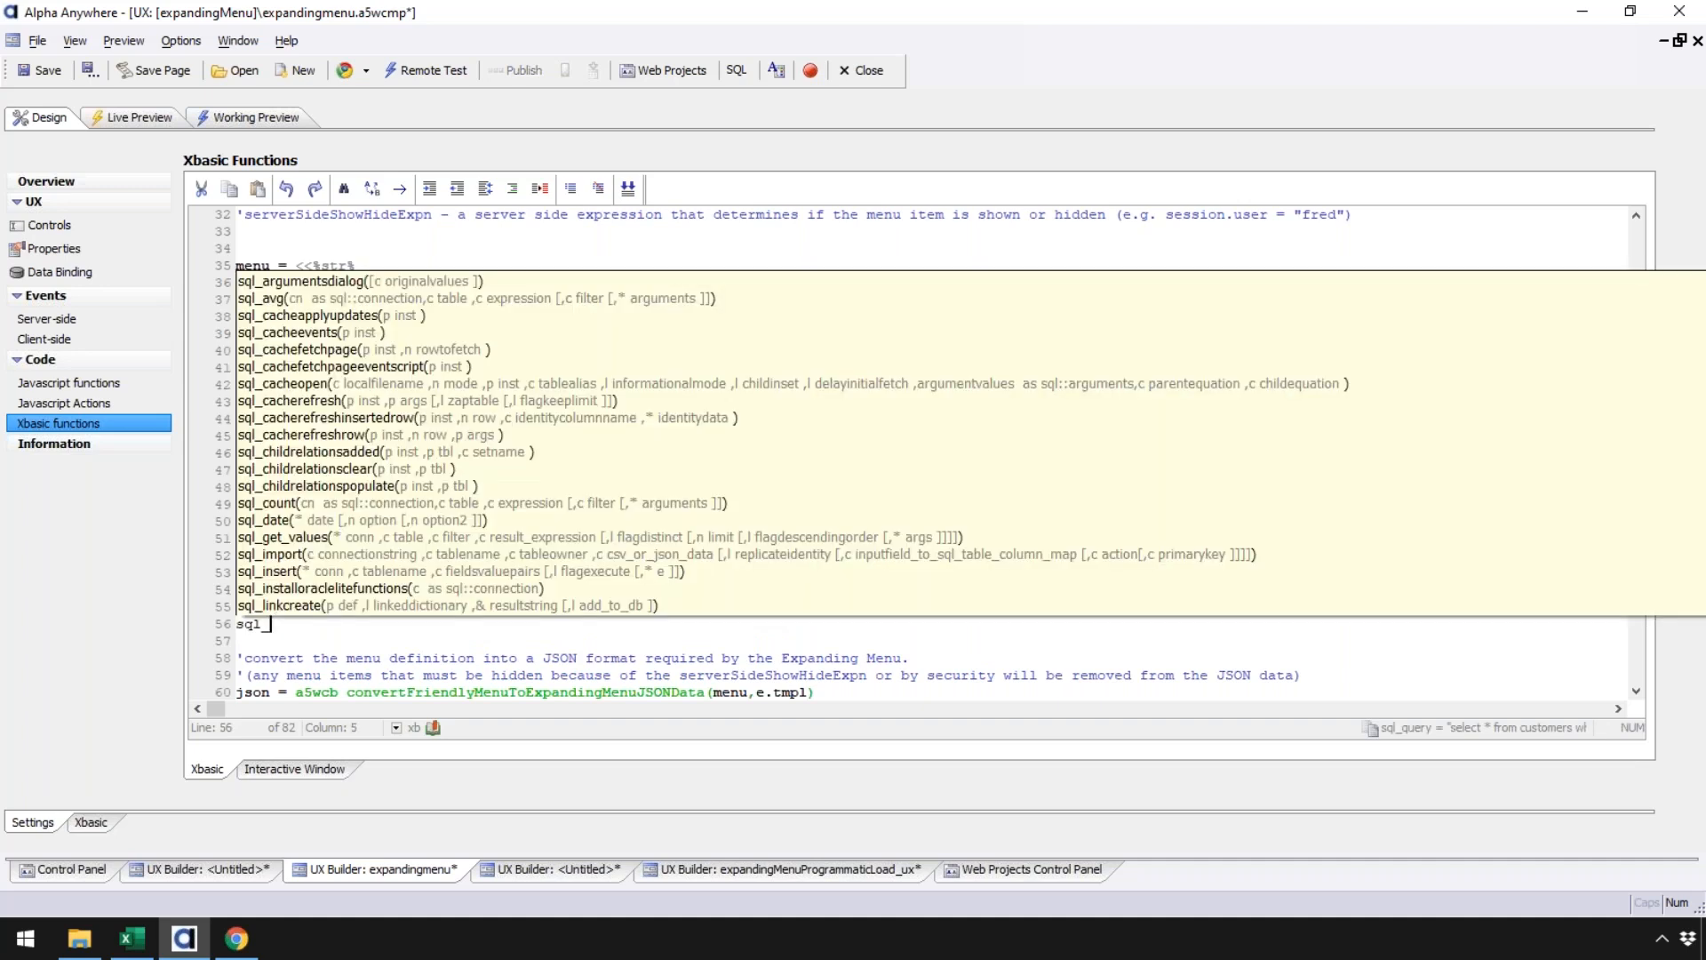
text(query = "hello \ test")
key(Return)
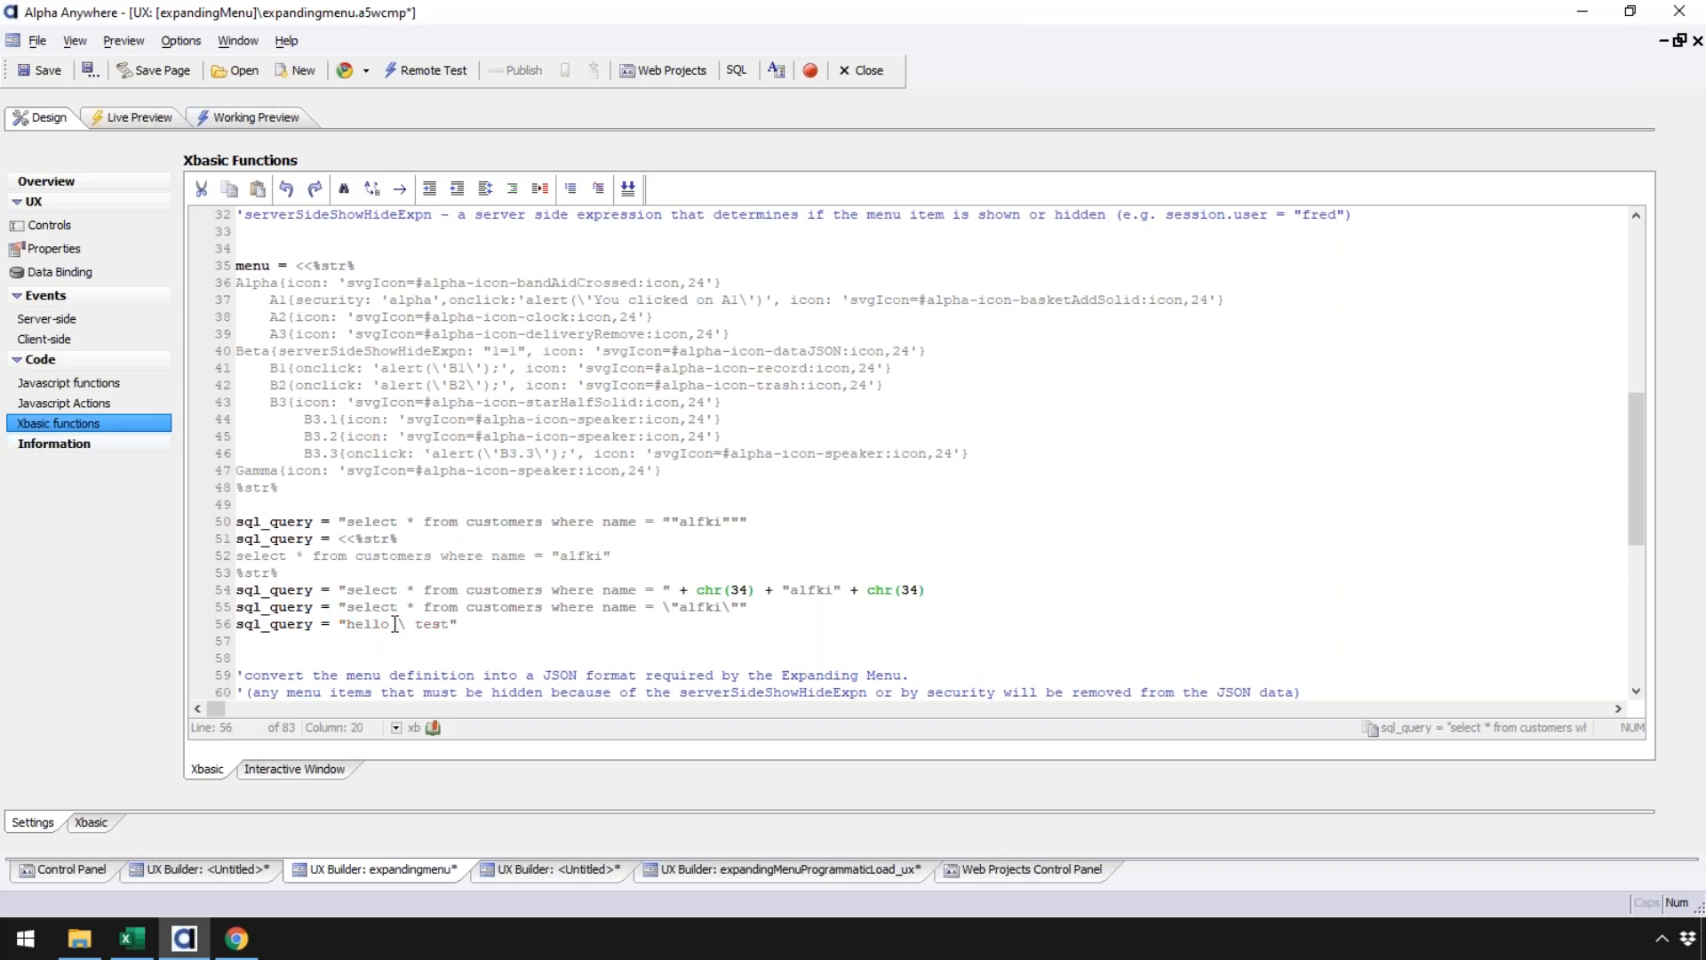
text(\)
click(432, 624)
drag(662, 607, 678, 605)
drag(397, 624, 414, 624)
Step: Replace the "alfki" literal in the chr(34) query with the variable customer_id
drag(696, 590, 756, 589)
click(751, 607)
drag(782, 591, 843, 593)
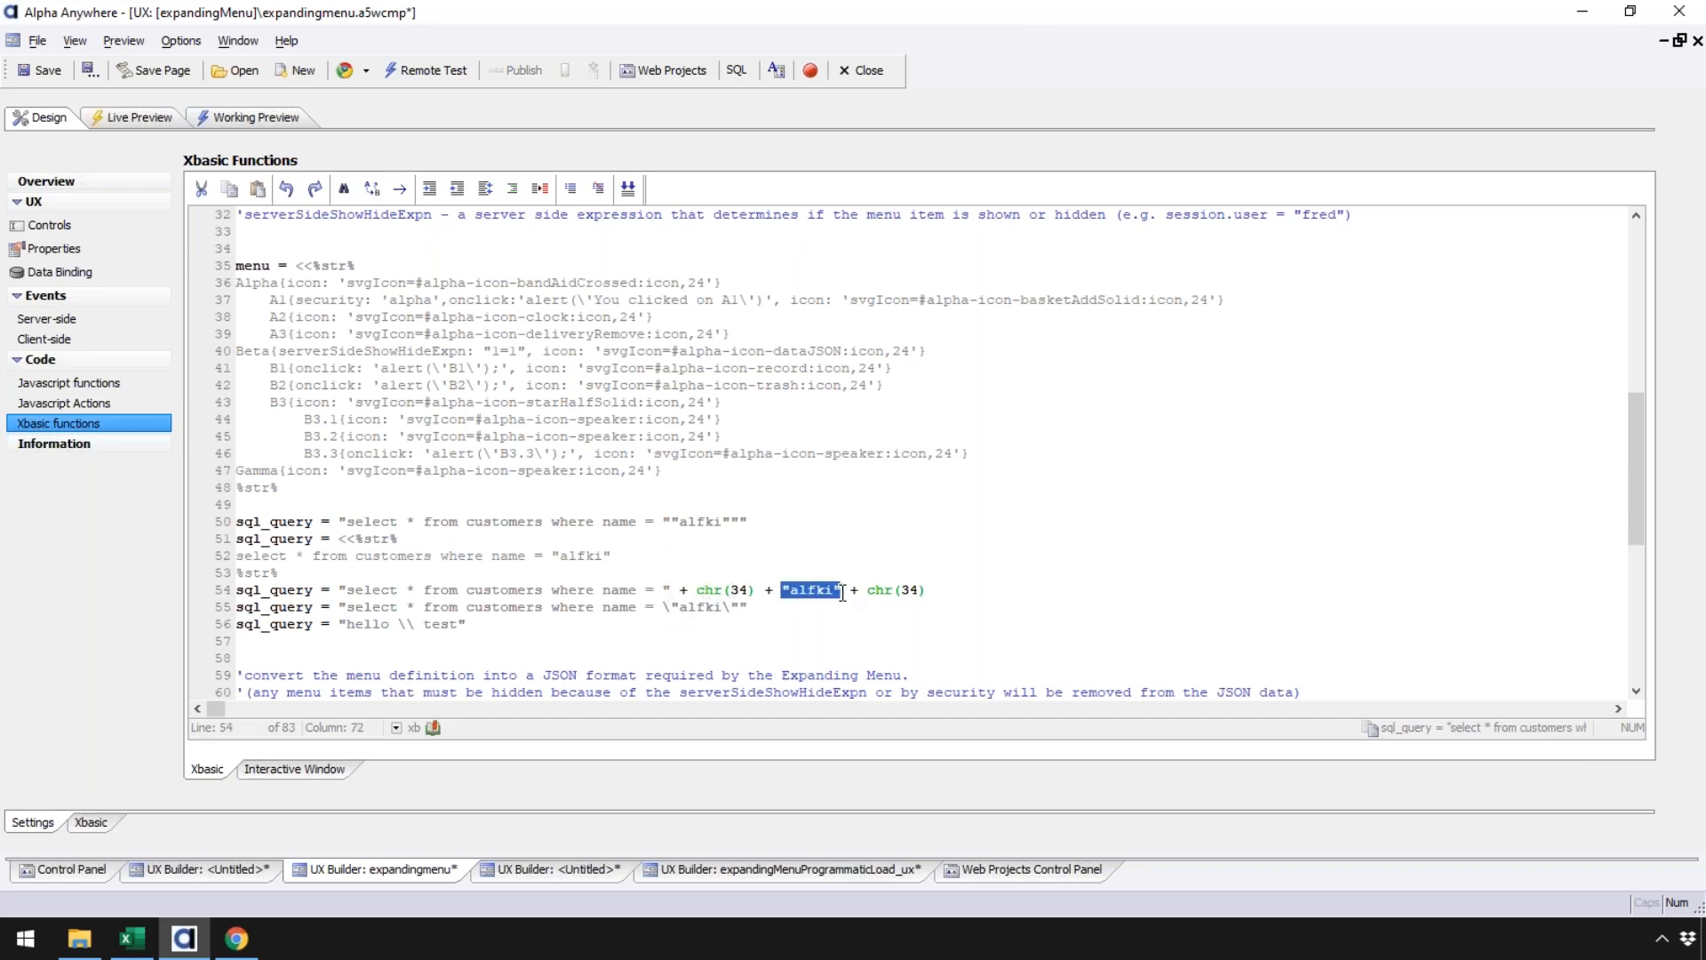
text(customer_id)
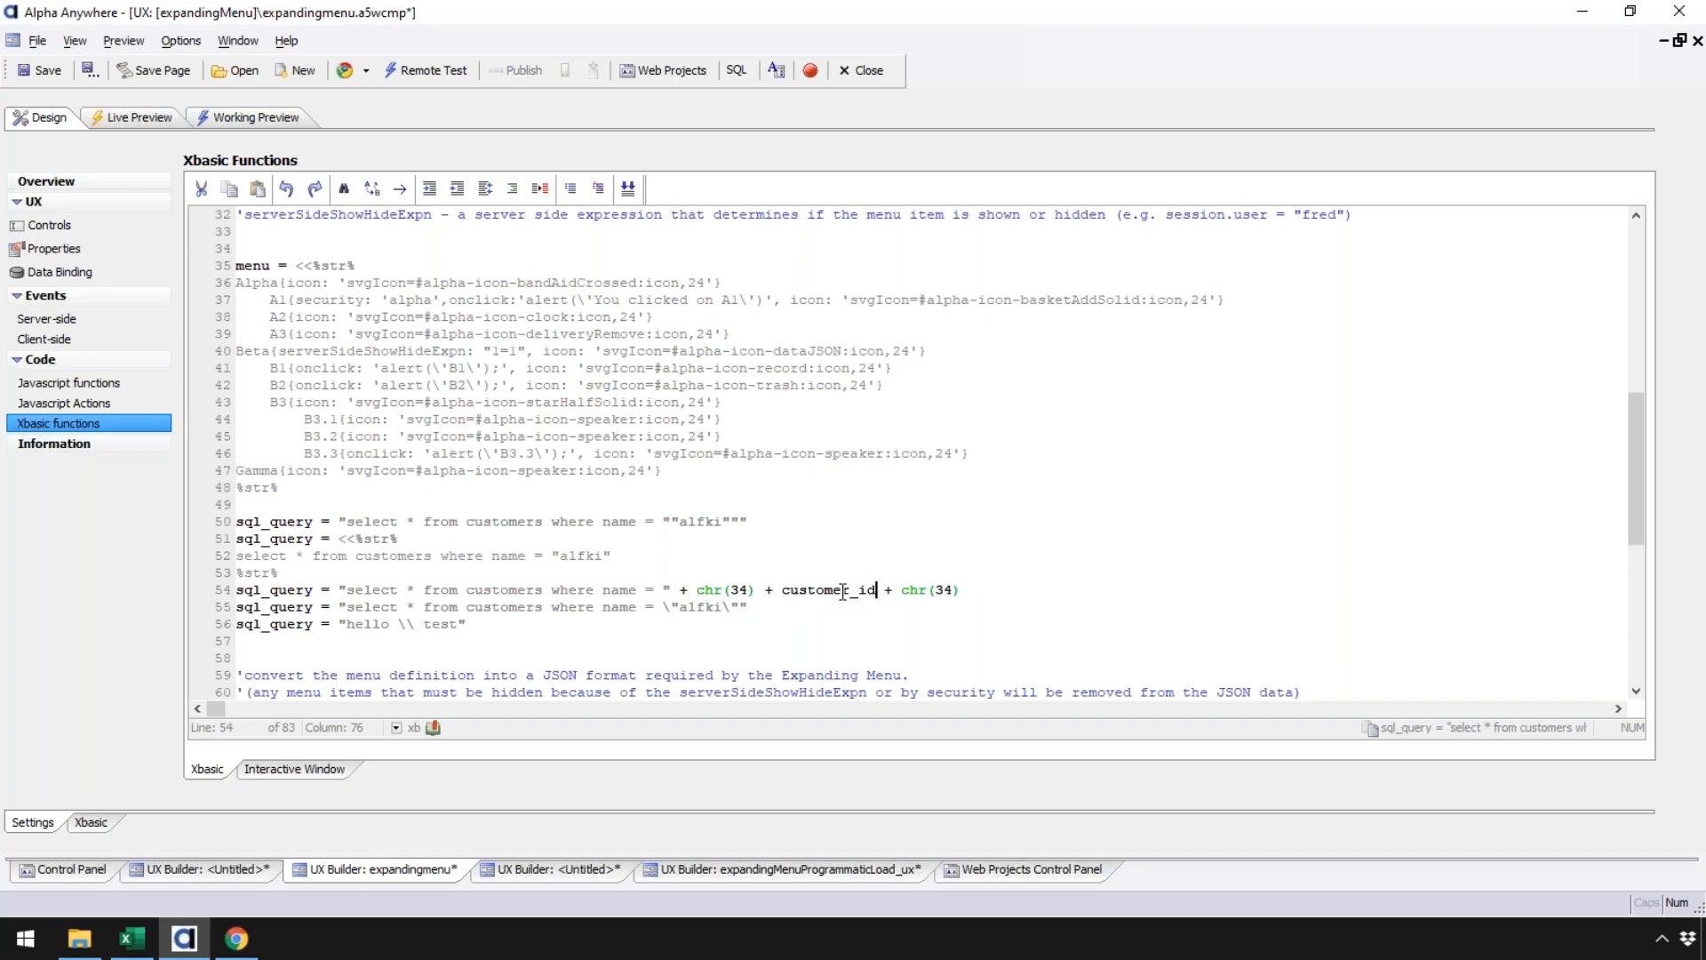
Step: Replace the 34 in the chr() before customer_id with 39, picking the single quote from the ASCII code list
click(813, 575)
drag(696, 590, 745, 594)
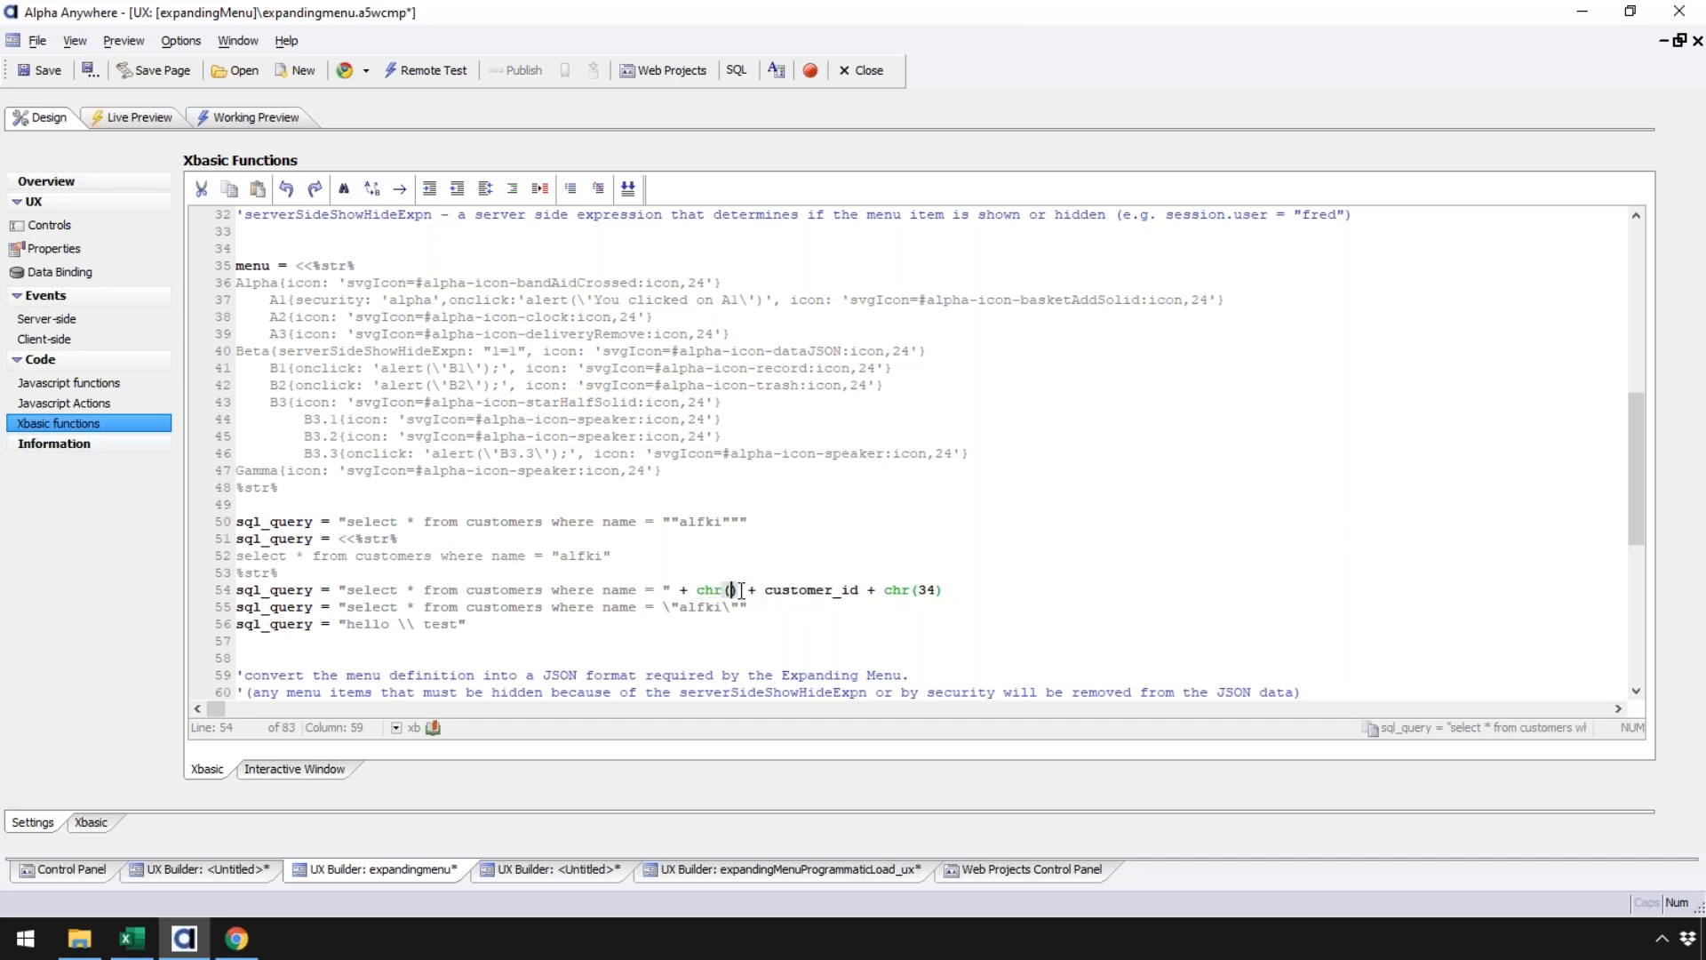
key(ctrl+Down)
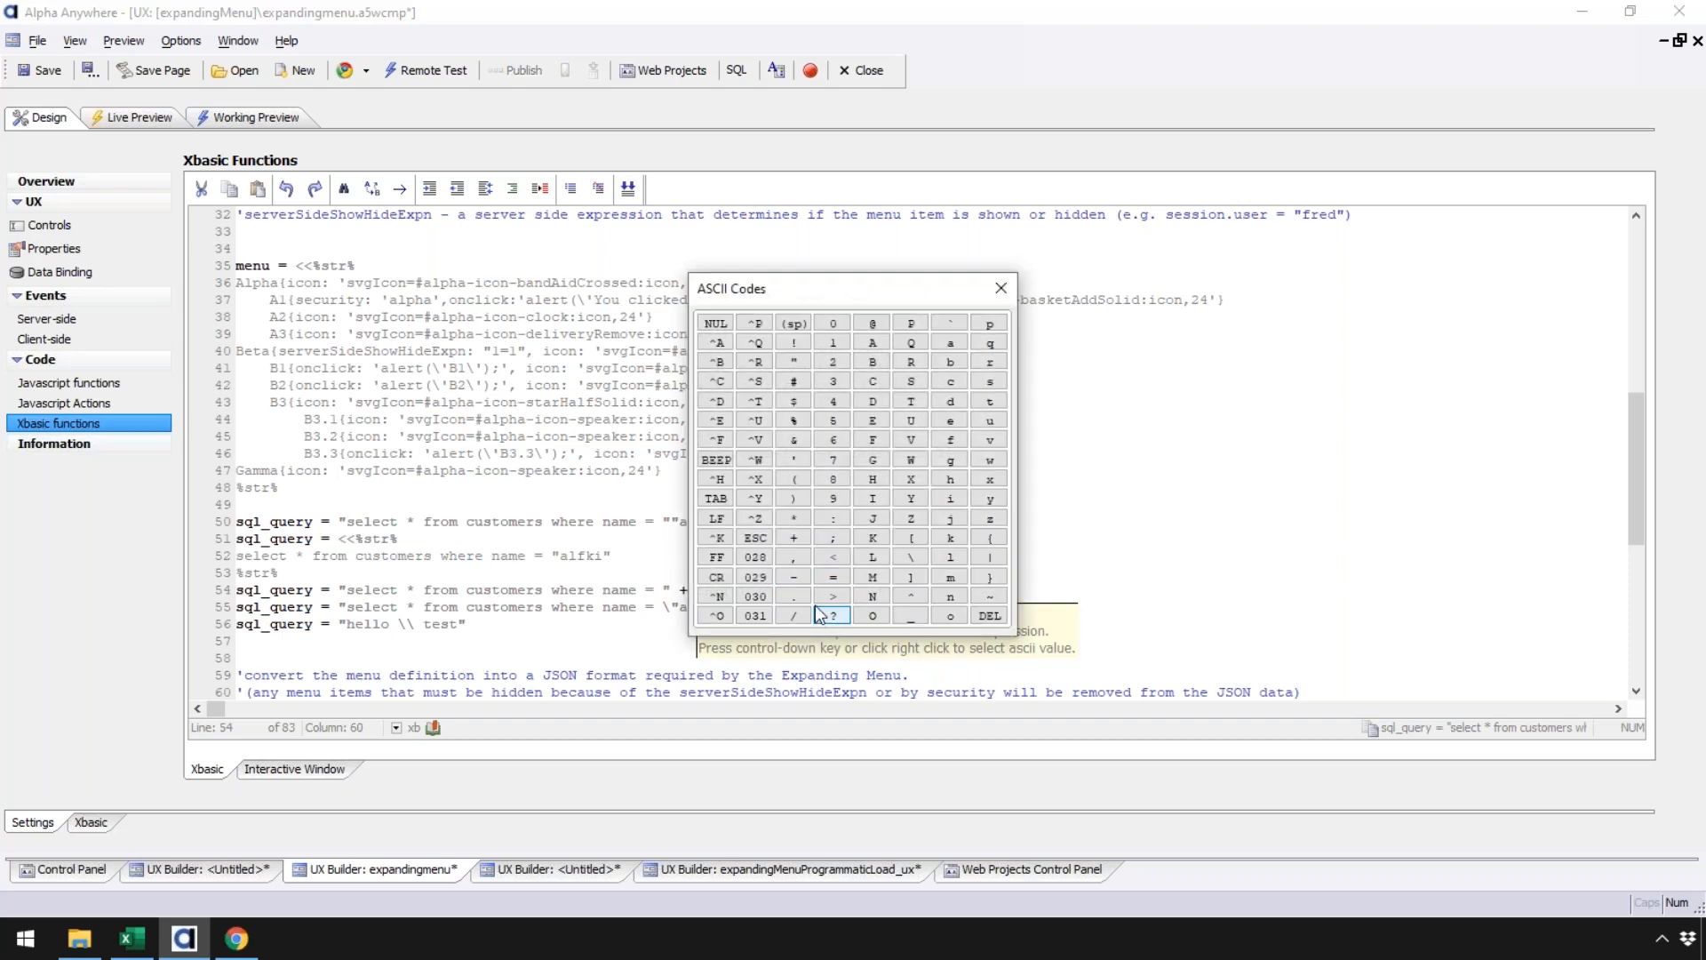
double_click(793, 459)
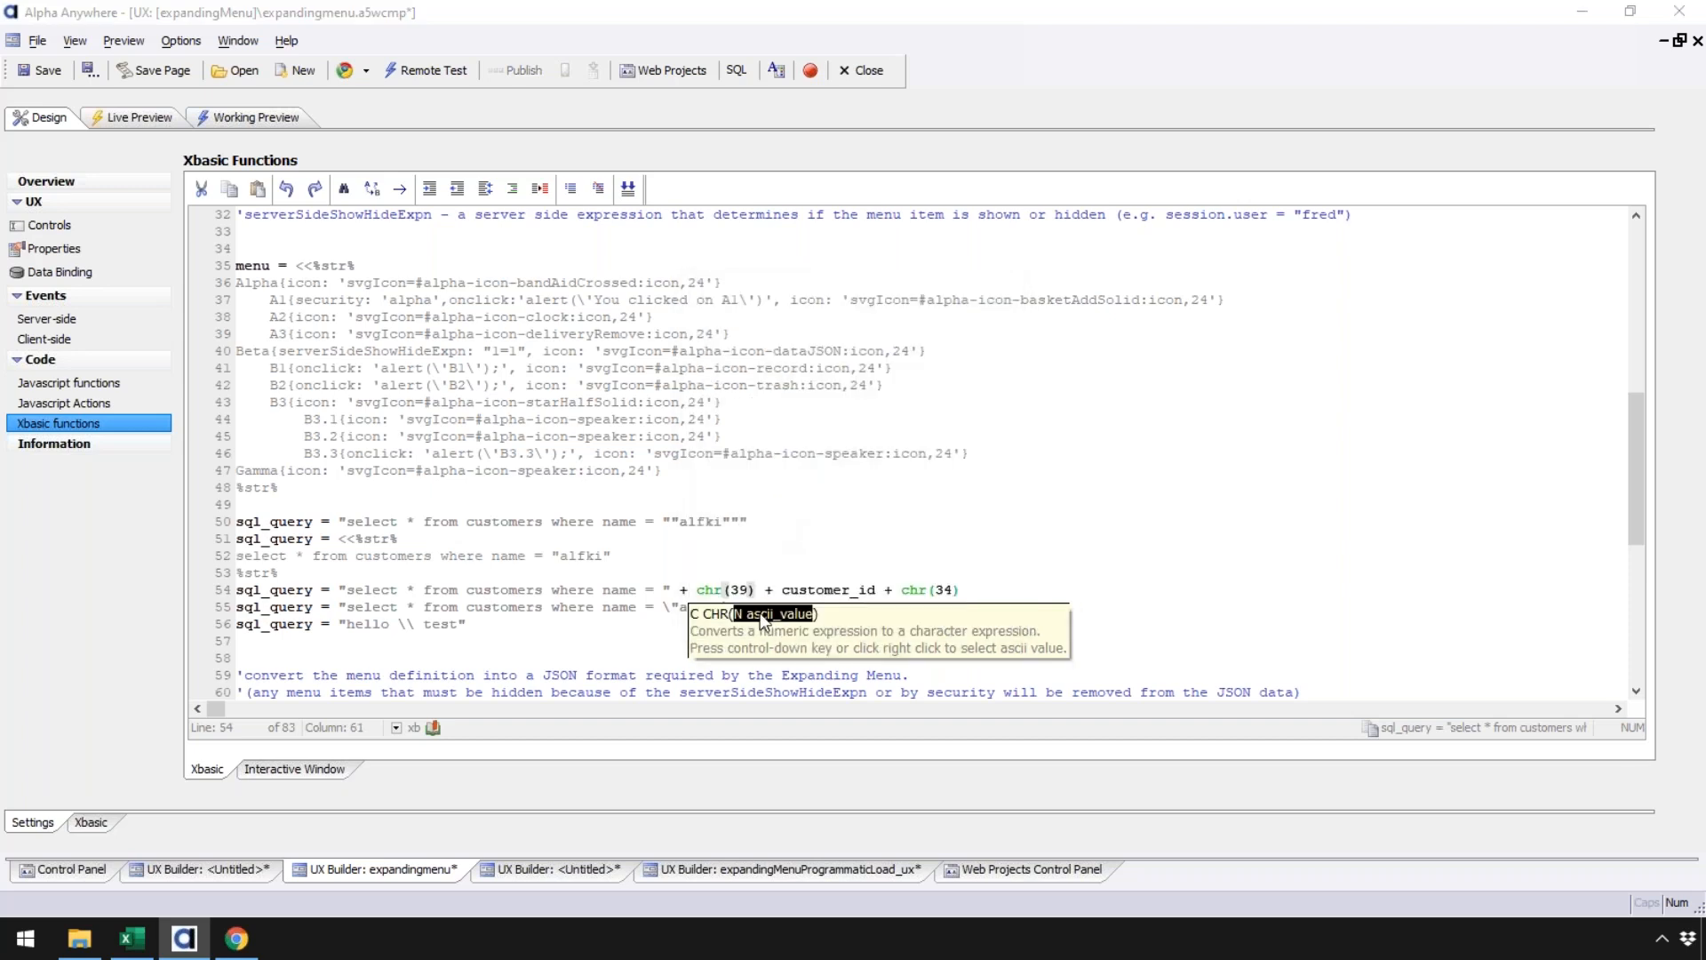
key(ctrl+Down)
key(Up)
click(796, 466)
Step: Change the chr(34) after customer_id to chr(39) by picking the single quote from the ASCII code list
drag(935, 591, 953, 591)
key(BackSpace)
key(ctrl+Down)
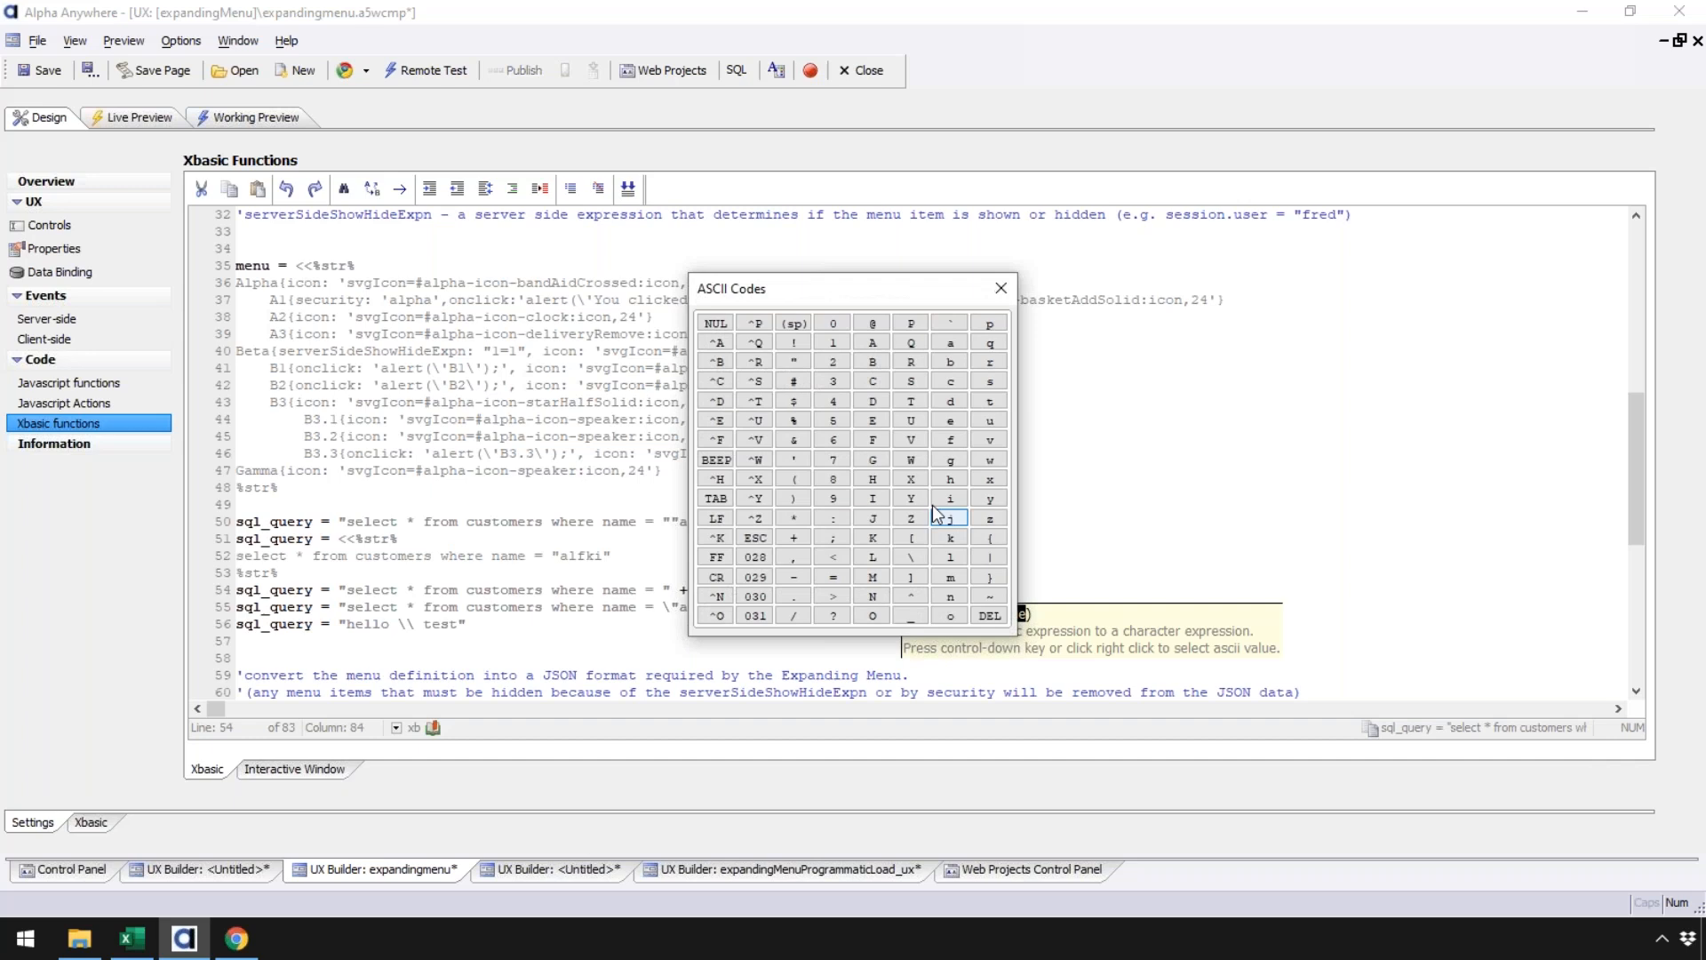
click(793, 460)
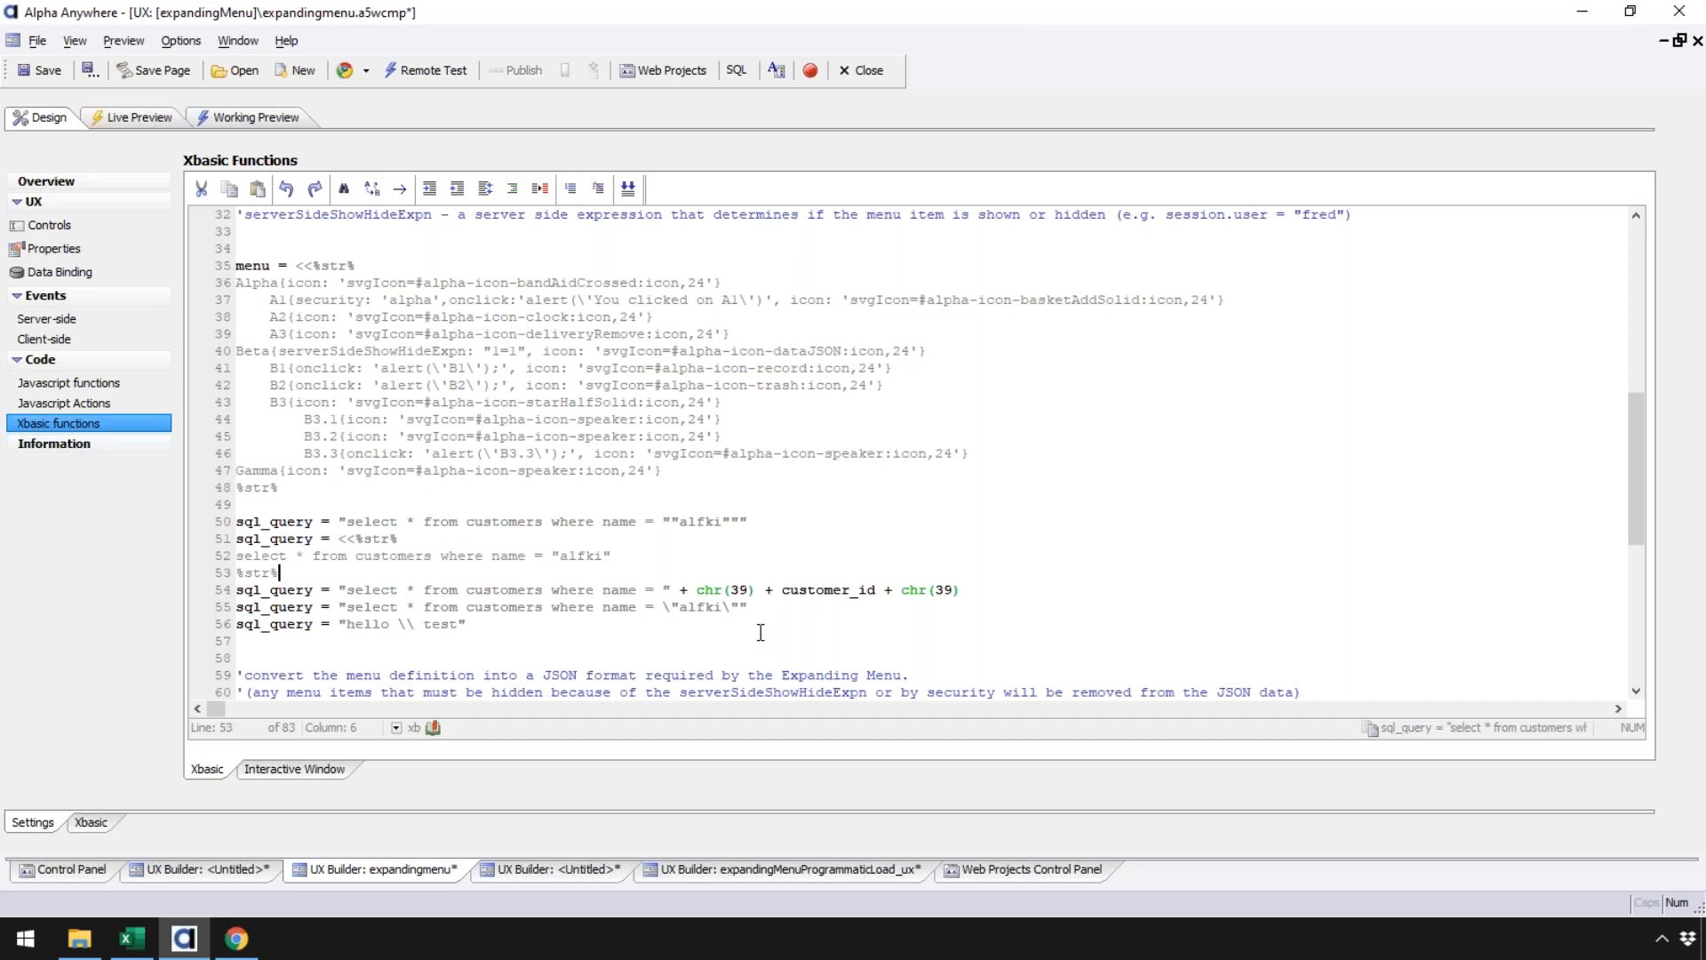
Step: Examine the fieldlist definition in the xbSQL function, particularly its group entry
scroll(569, 431, down, 4)
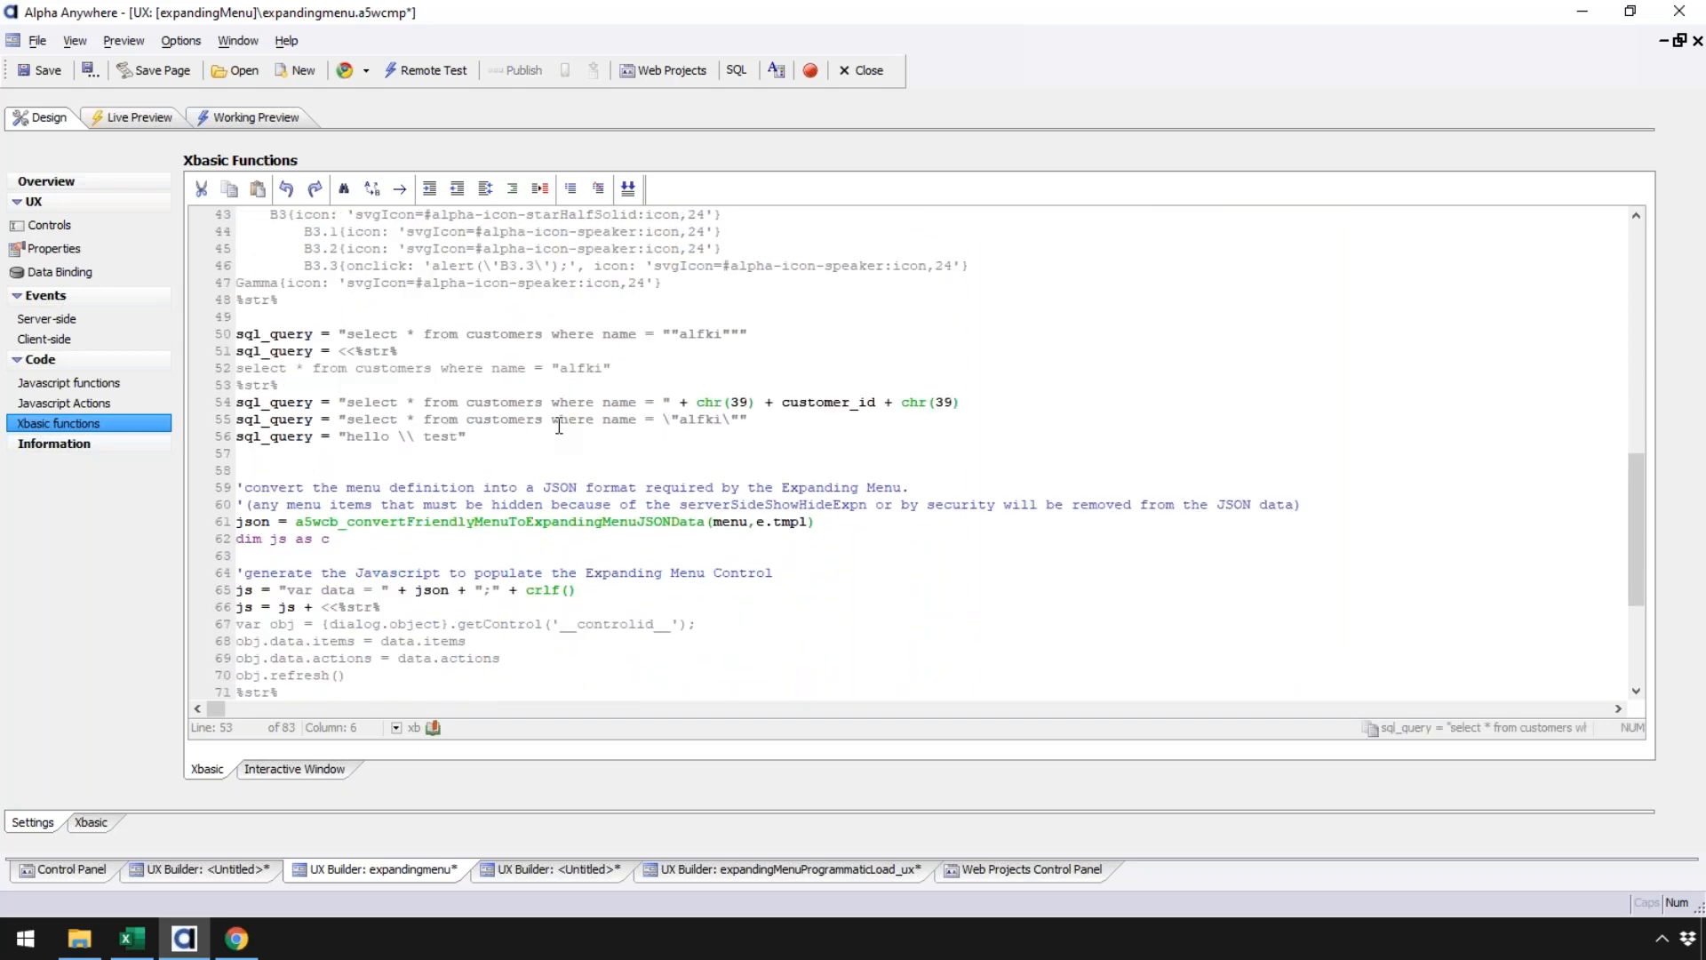
scroll(559, 426, up, 6)
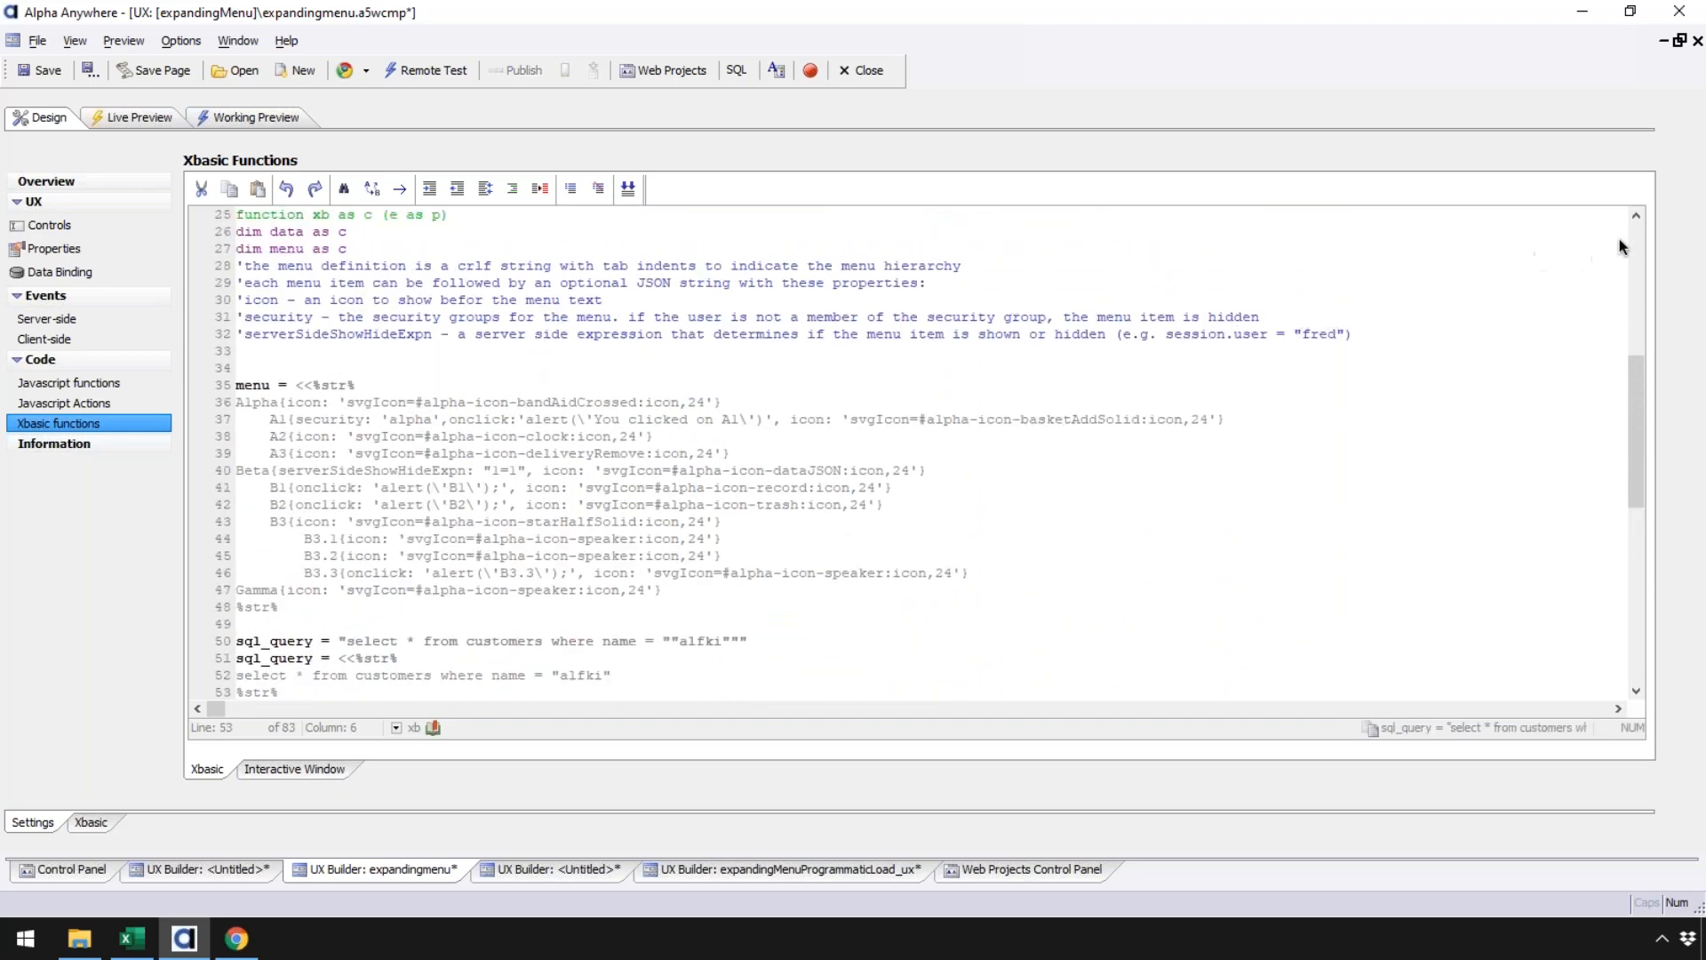
scroll(1619, 238, up, 8)
click(471, 283)
drag(472, 284, 679, 285)
click(205, 277)
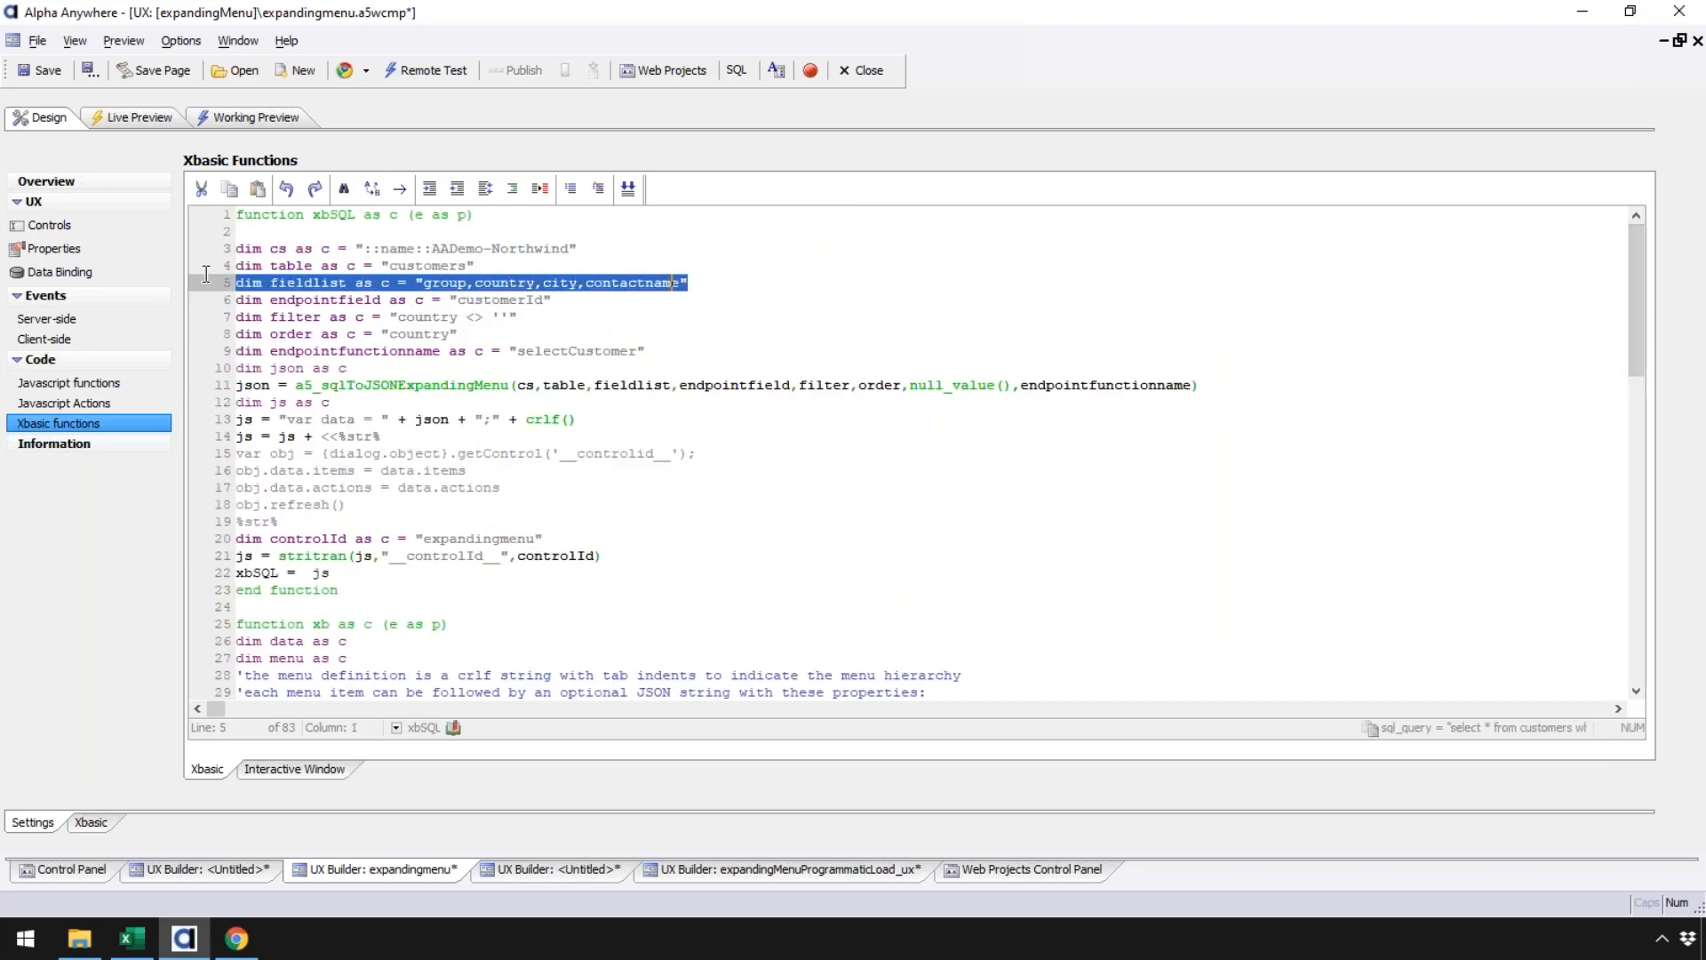
double_click(291, 280)
drag(424, 283, 466, 282)
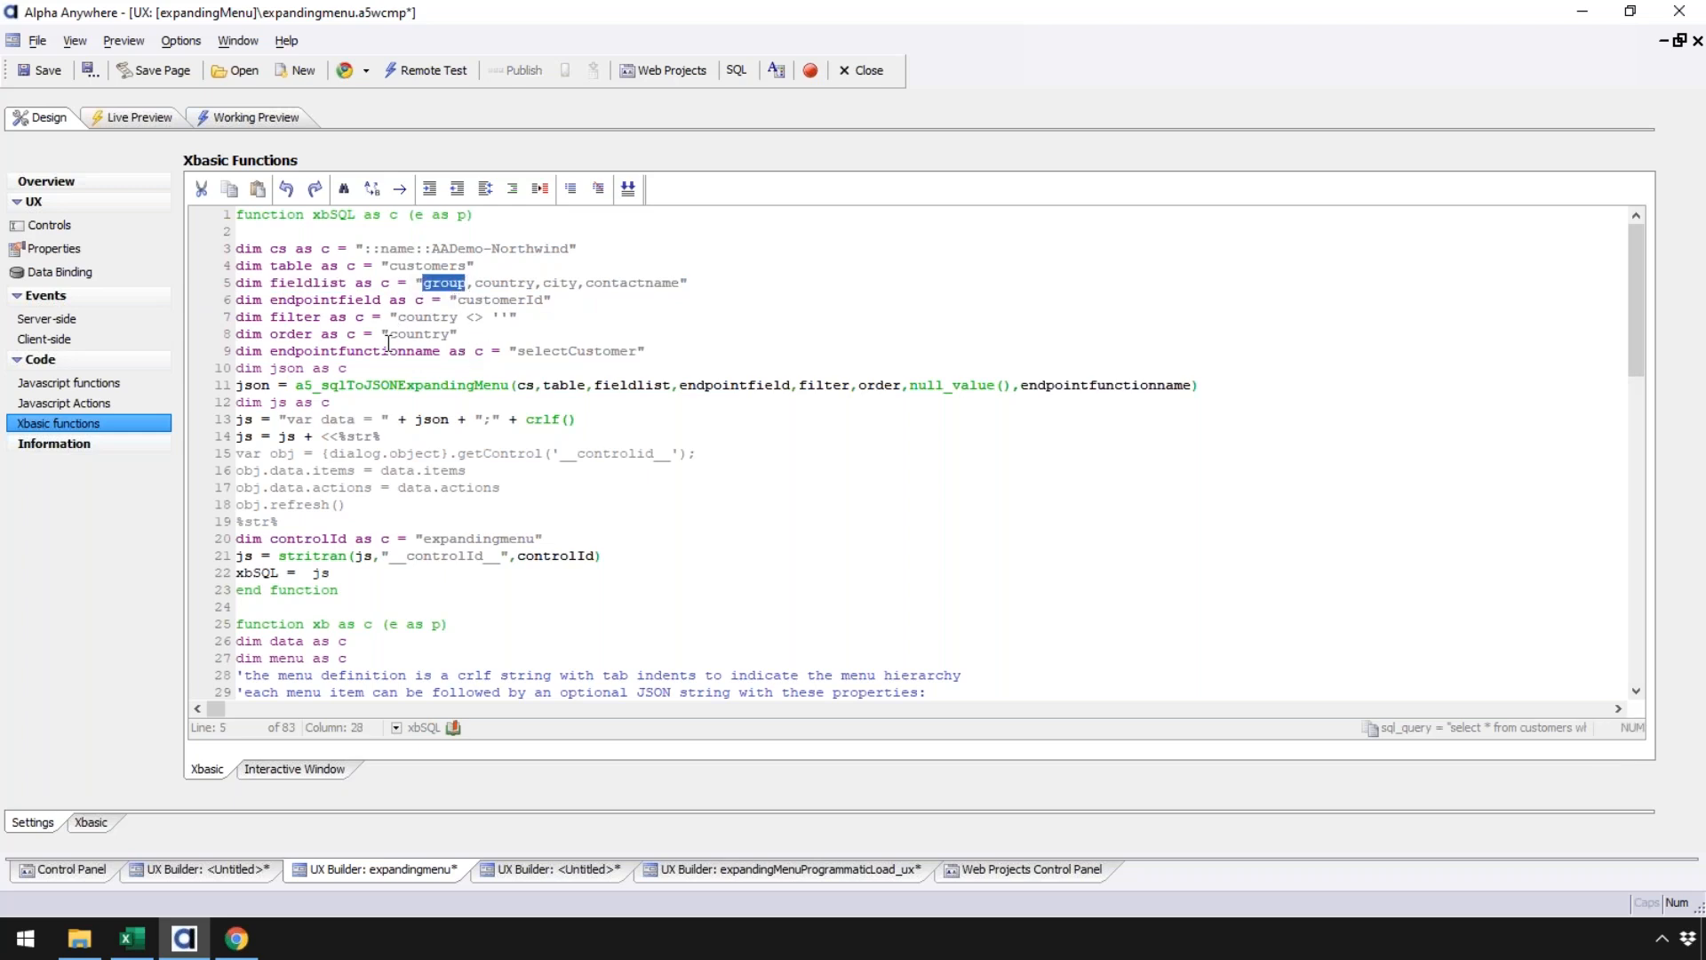
drag(467, 282, 427, 284)
Step: Switch to the Alpha Anywhere Online presentation in Keynote
key(ctrl+Up)
click(455, 553)
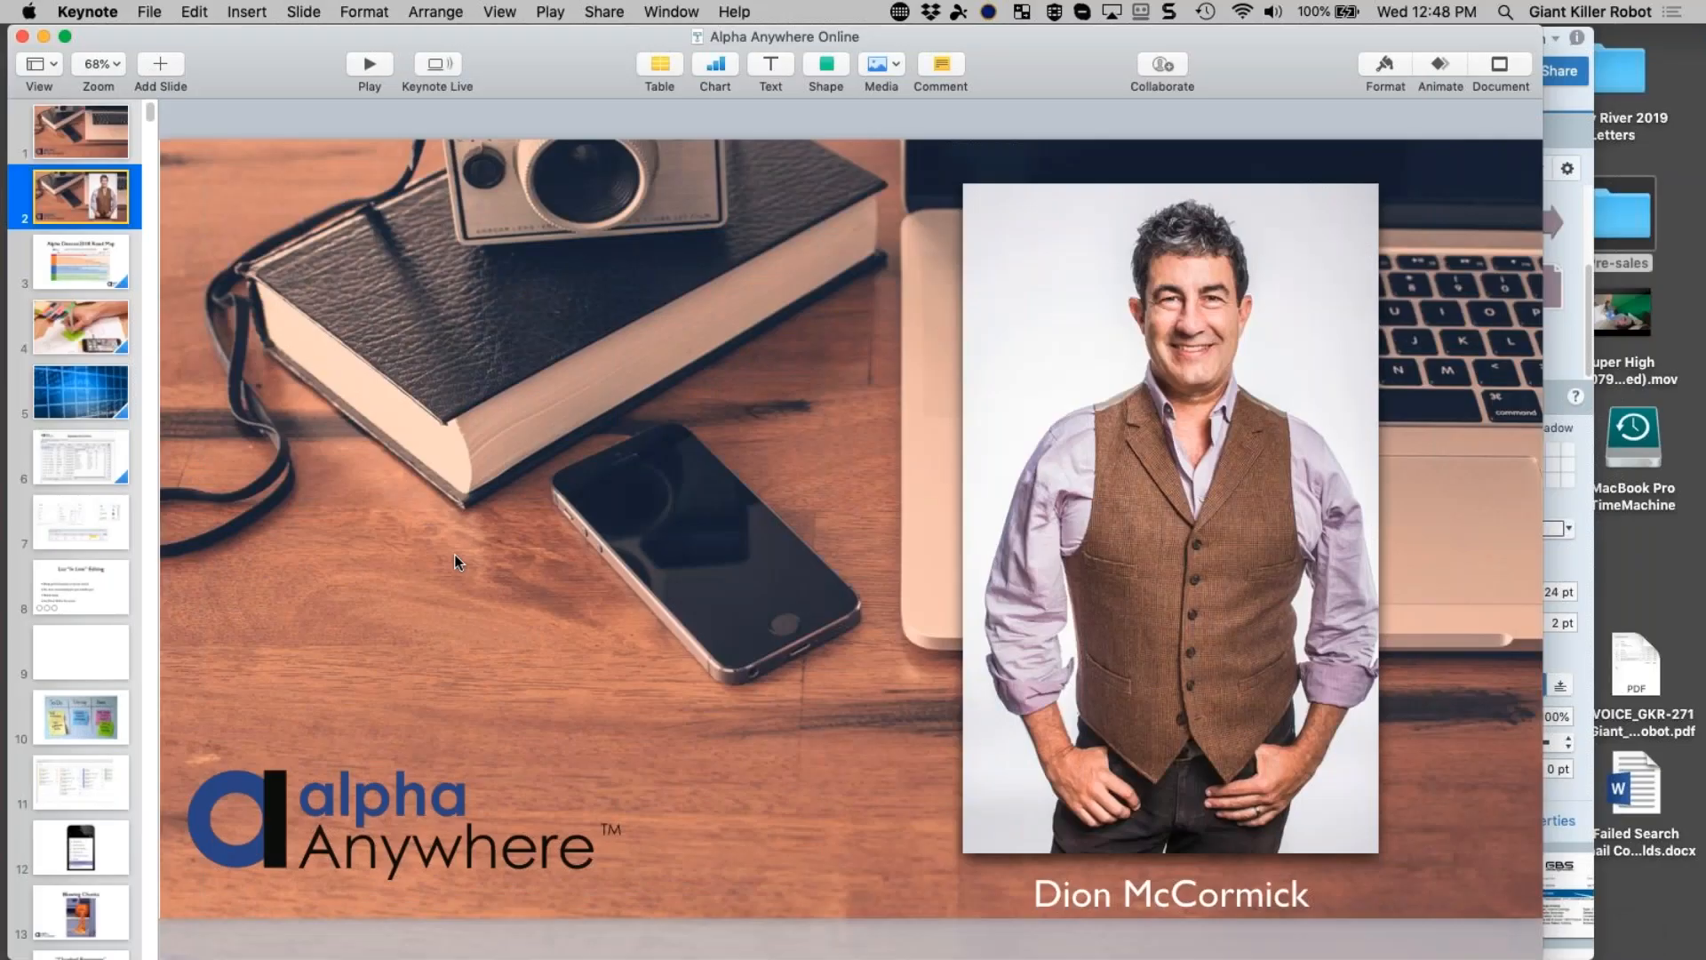